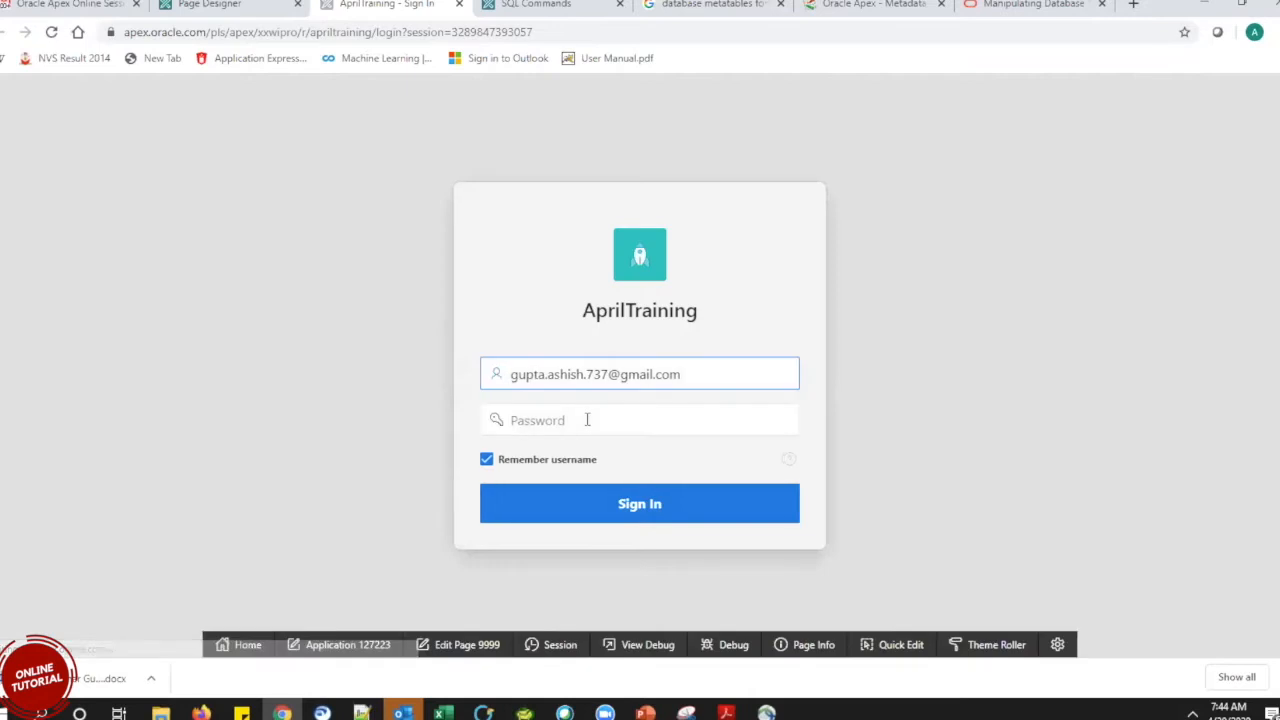
Enter the account password and sign in to the AprilTraining application.
type("••••••")
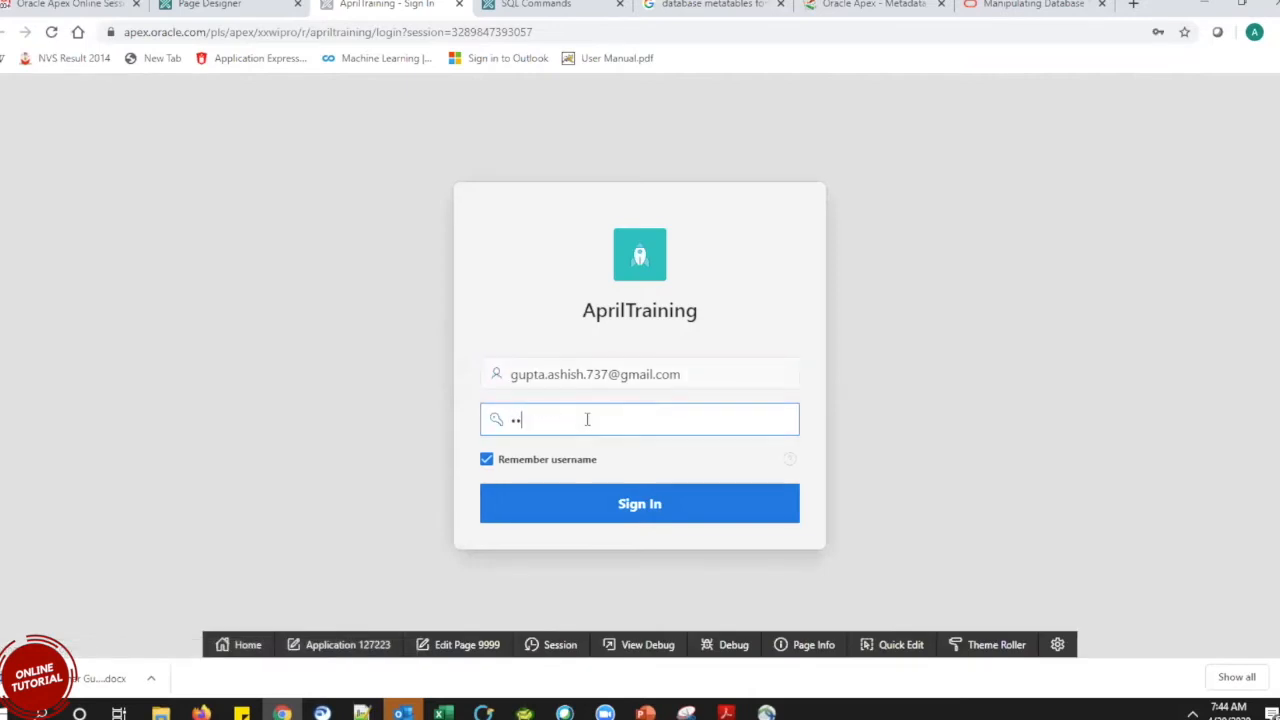
type("••")
left_click(658, 522)
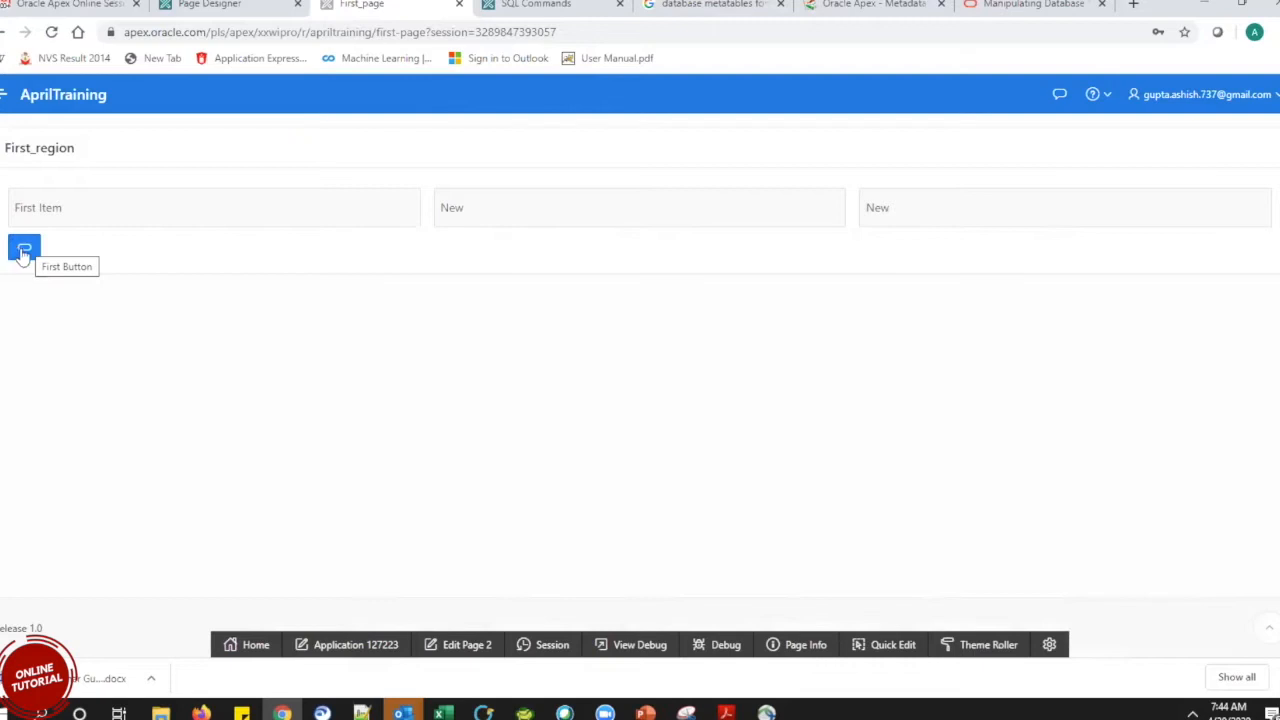
Open First_Button's properties in Page Designer and review the available button template options.
left_click(220, 32)
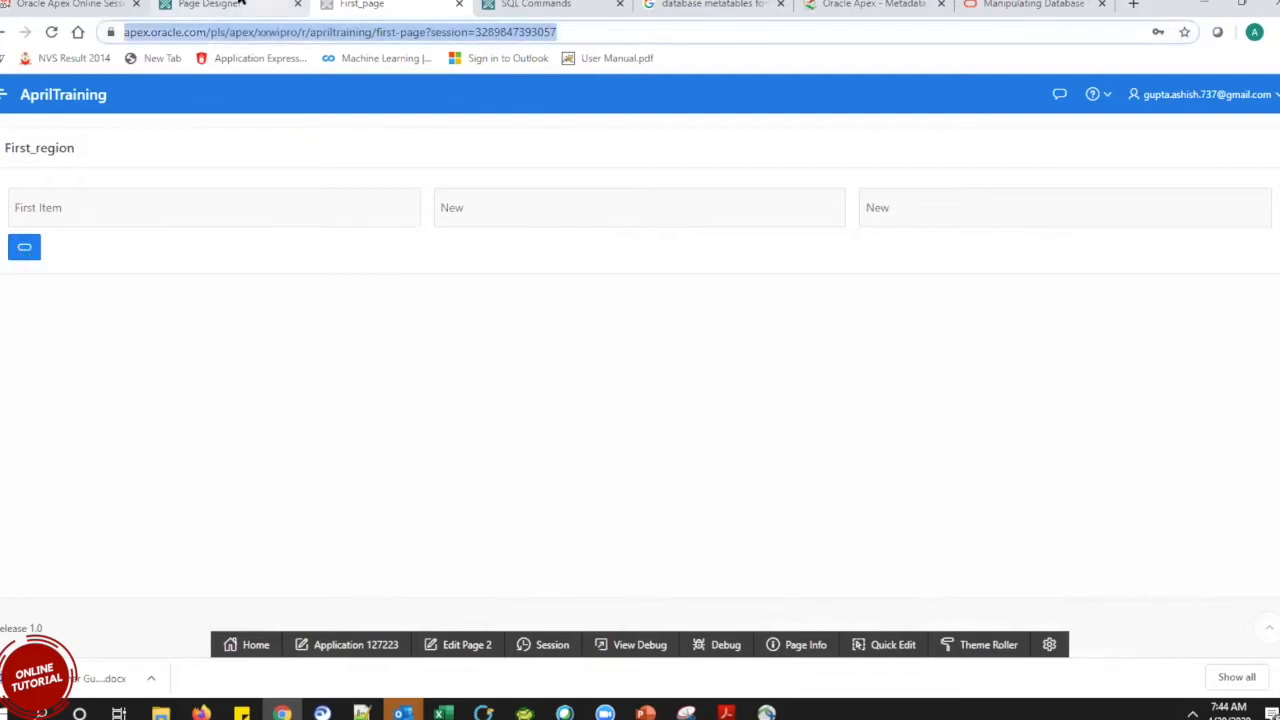
left_click(240, 4)
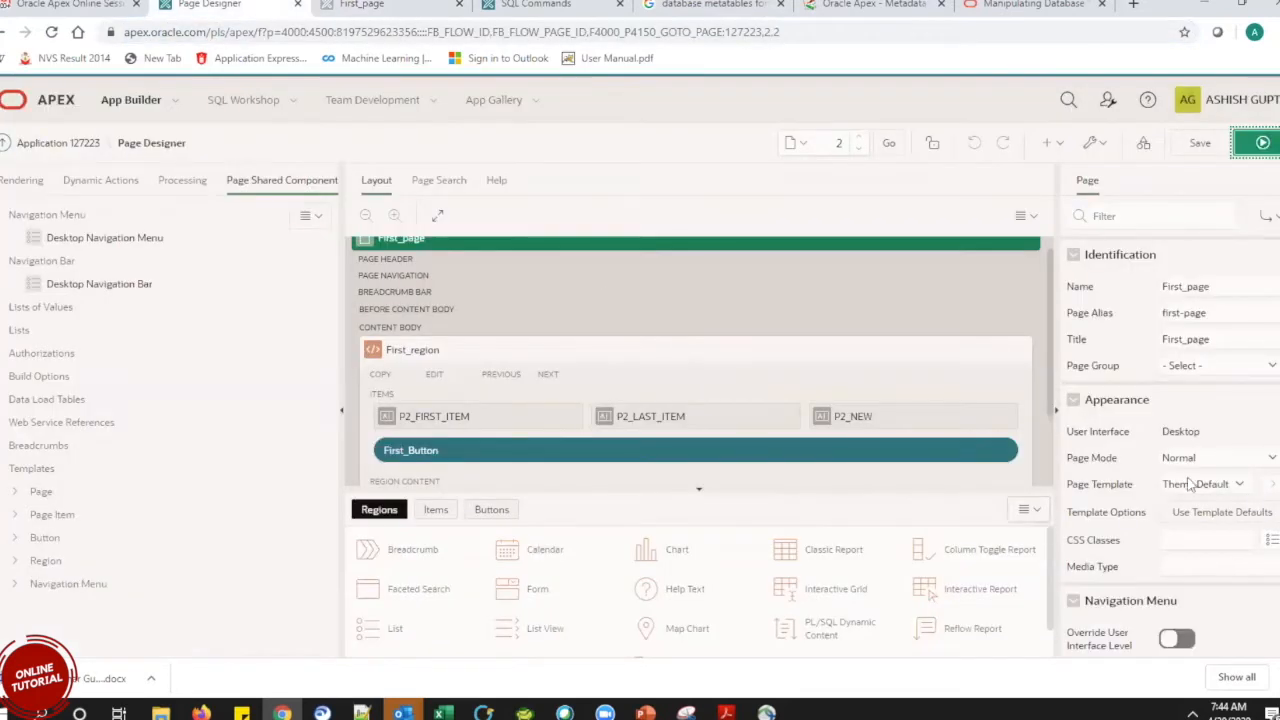
left_click(812, 456)
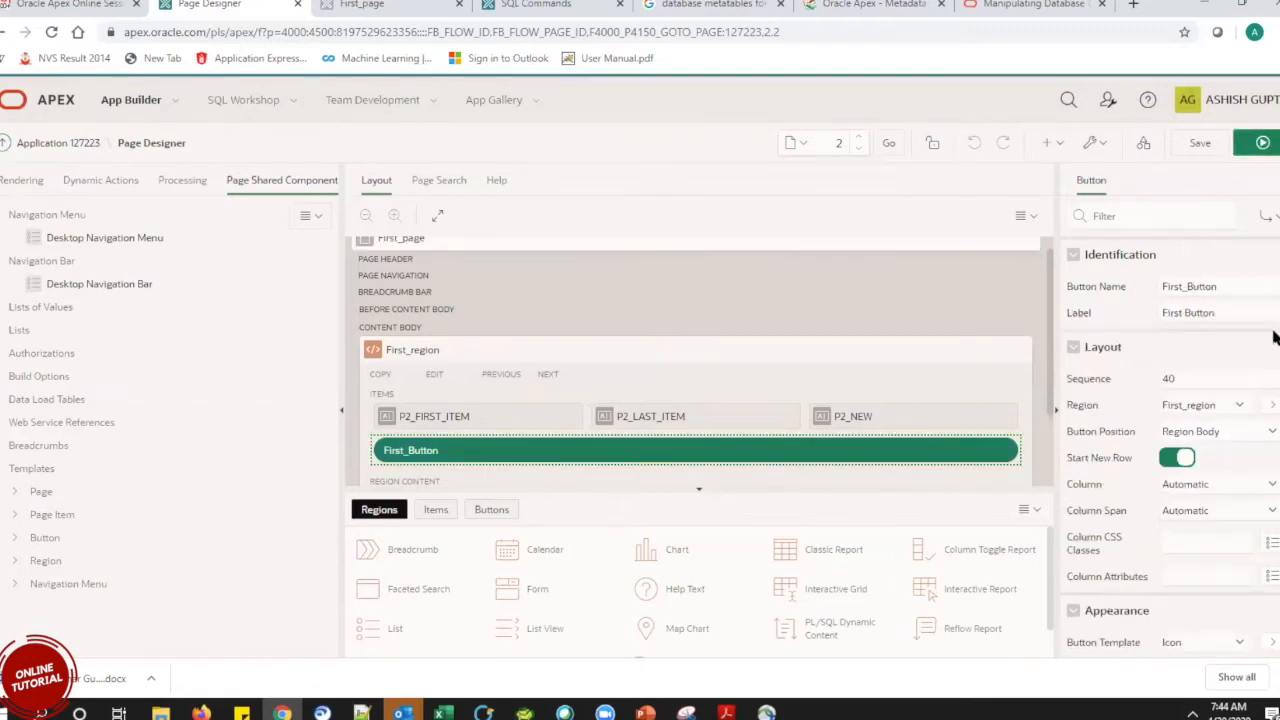
scroll(1168, 345, "down", 5)
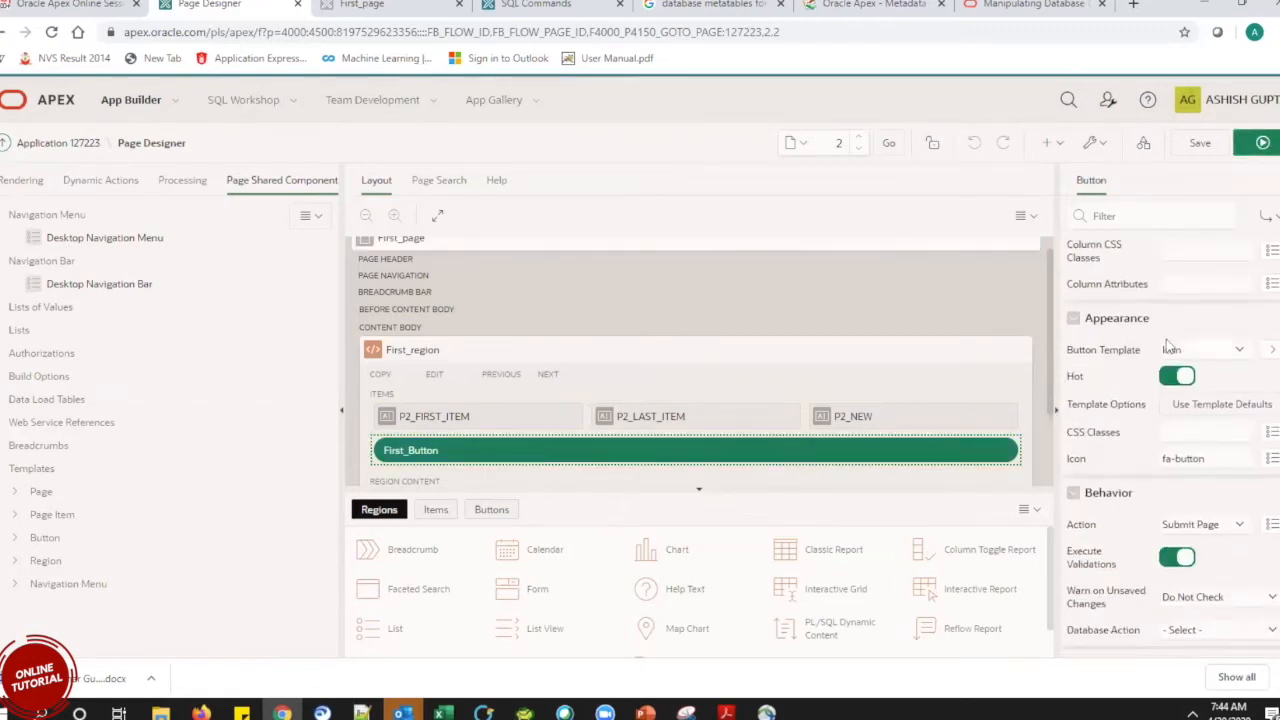
left_click(1207, 358)
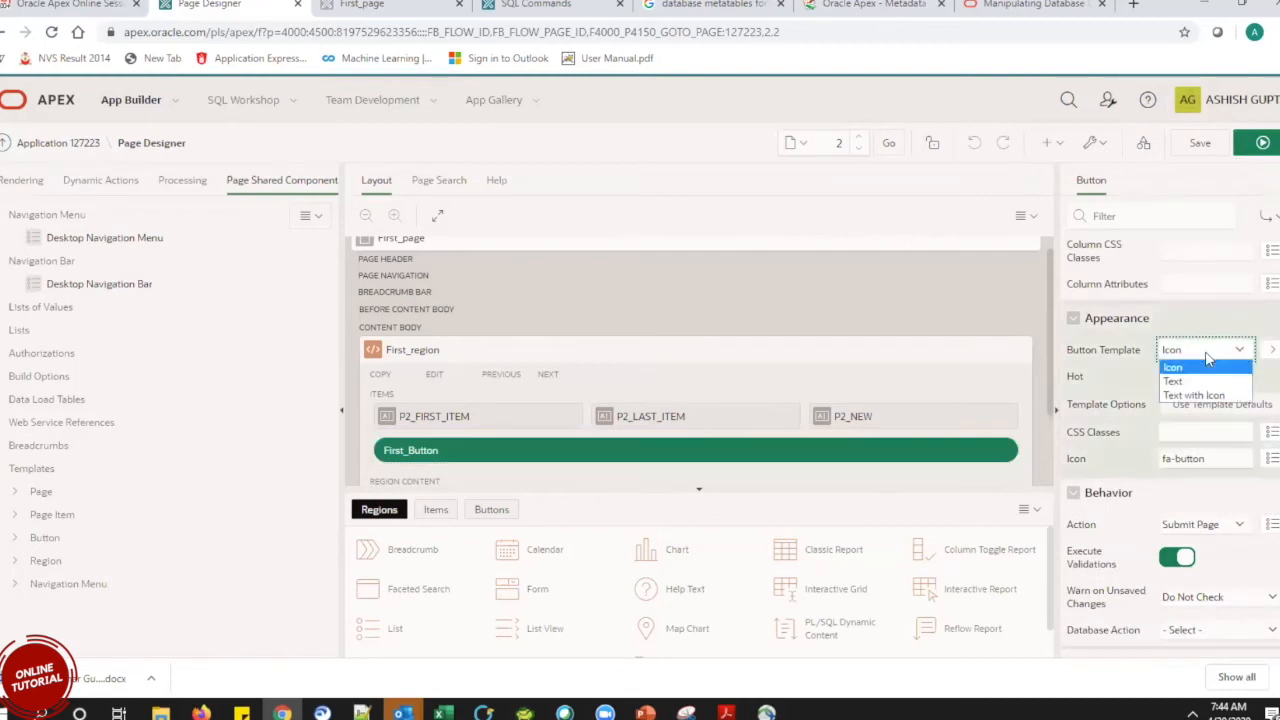
left_click(1207, 360)
left_click(1207, 358)
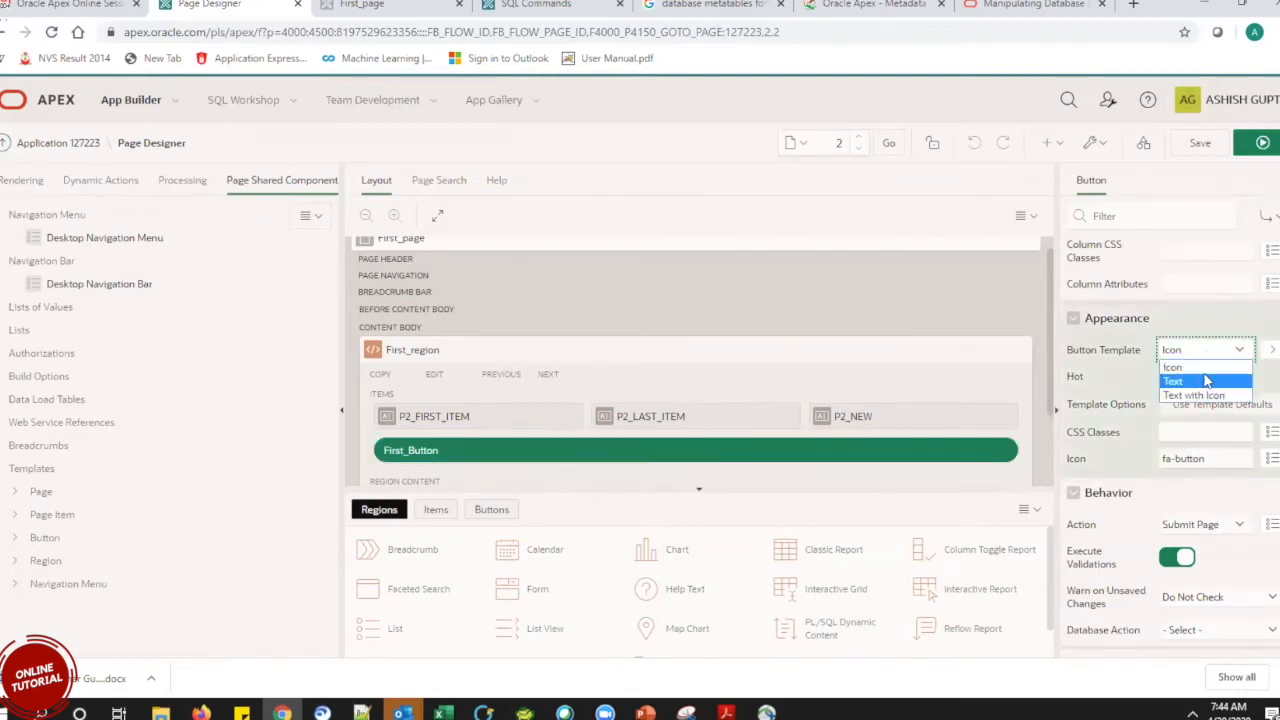
left_click(1203, 362)
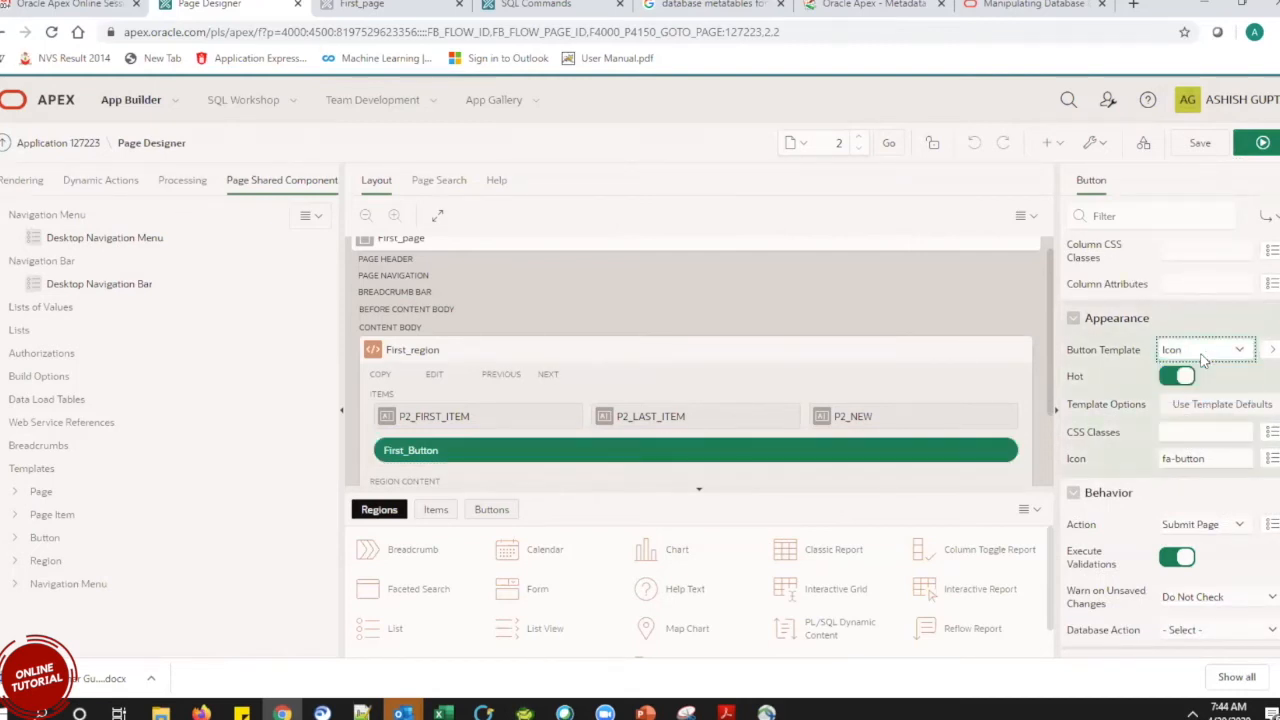
Set First_Button's icon to fa-check-square from the Form Control category of the Font APEX icons.
left_click(1208, 458)
left_click_drag(1208, 458, 1158, 460)
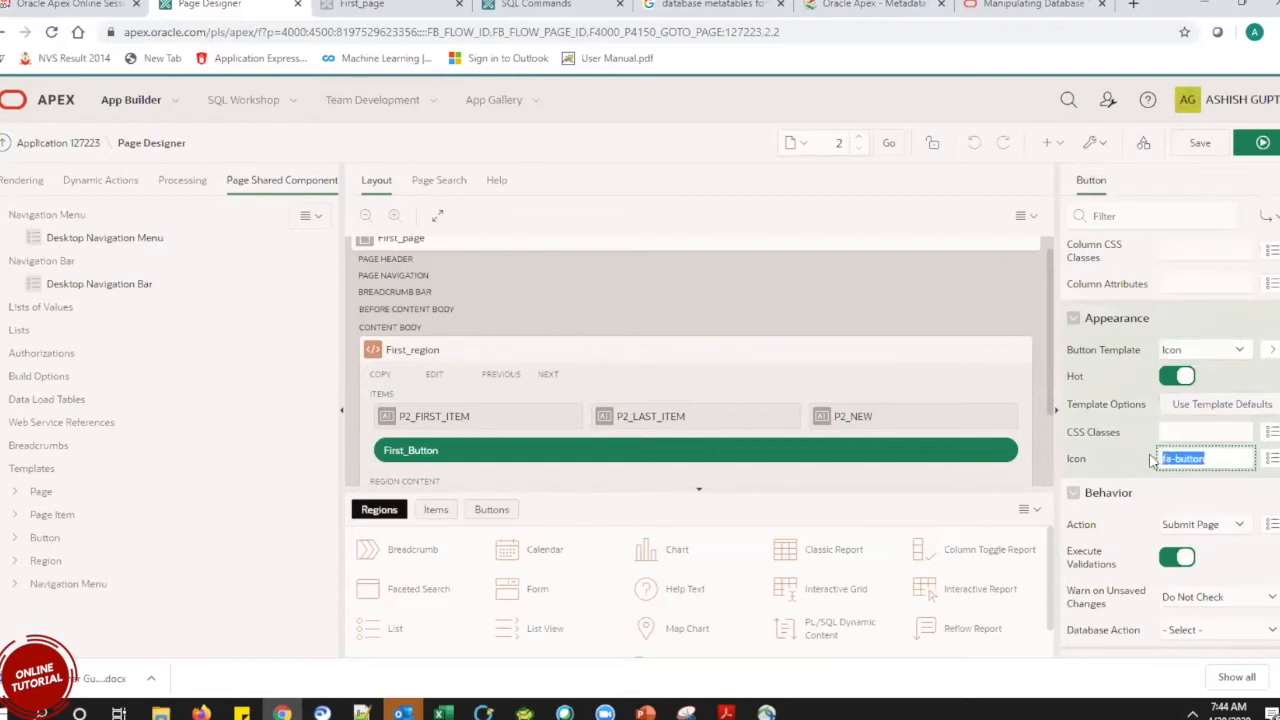
left_click(1272, 460)
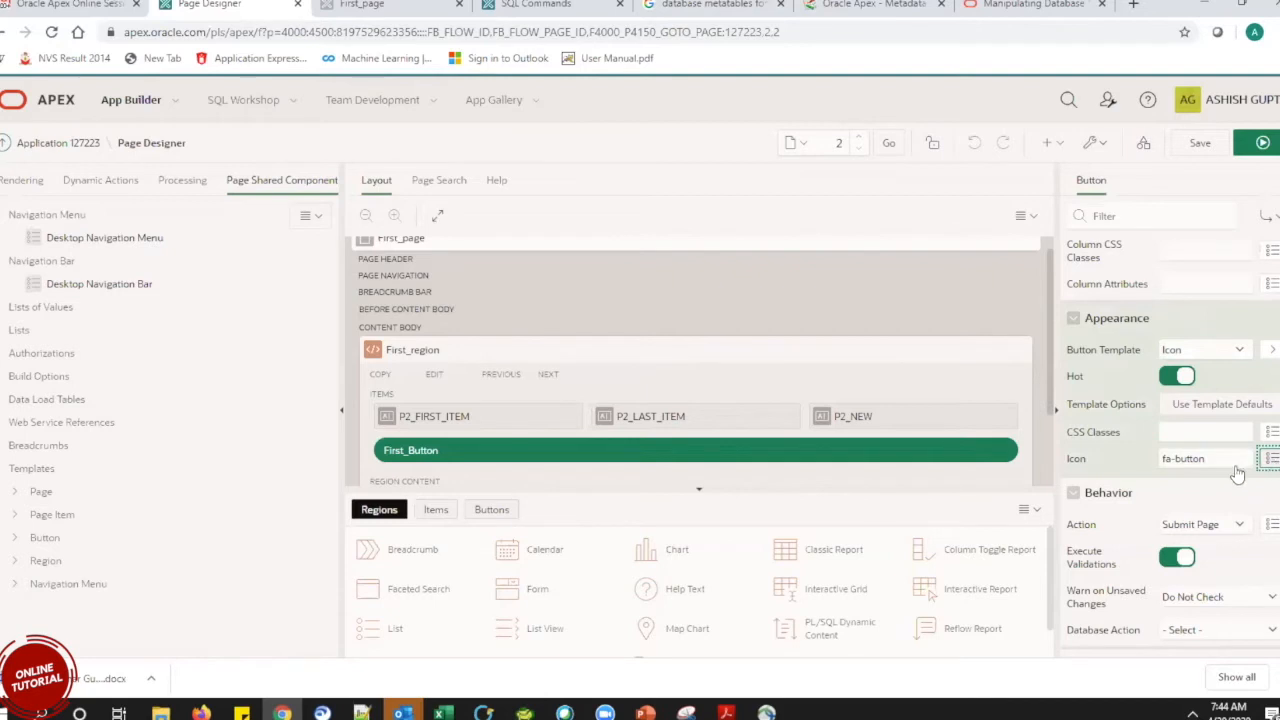
left_click(1272, 458)
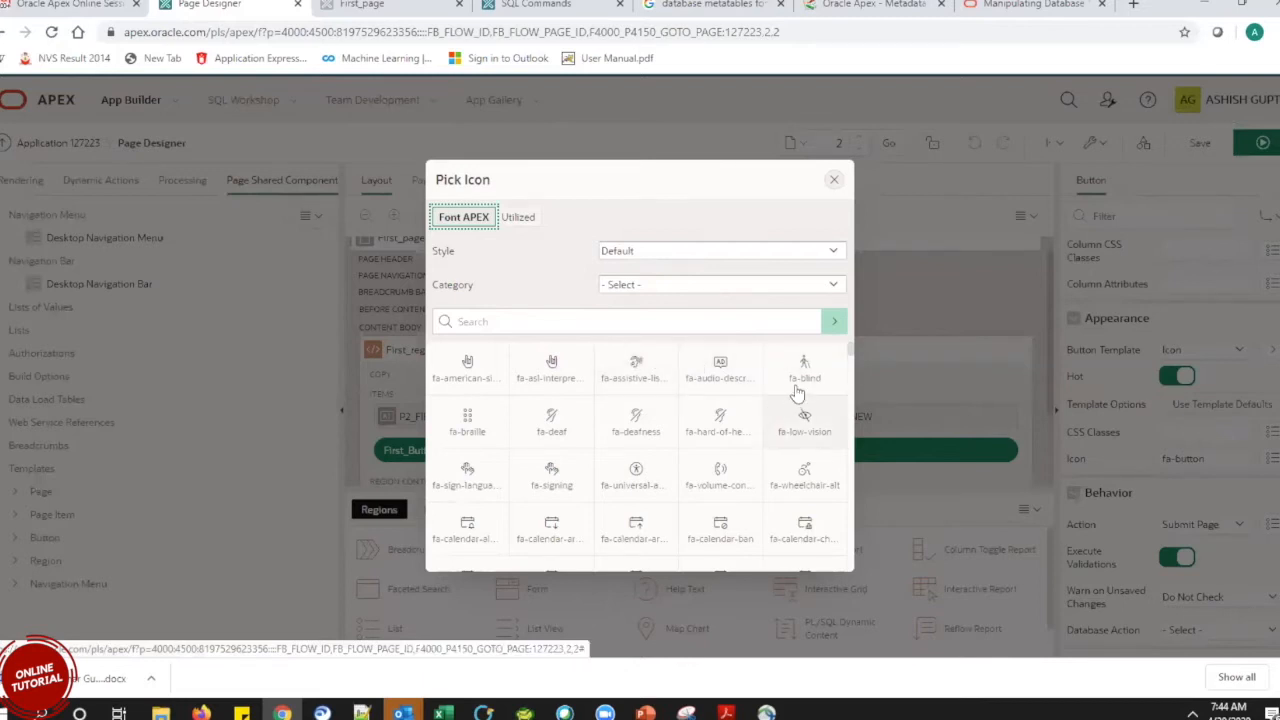
left_click_drag(850, 355, 852, 580)
scroll(830, 430, "up", 20)
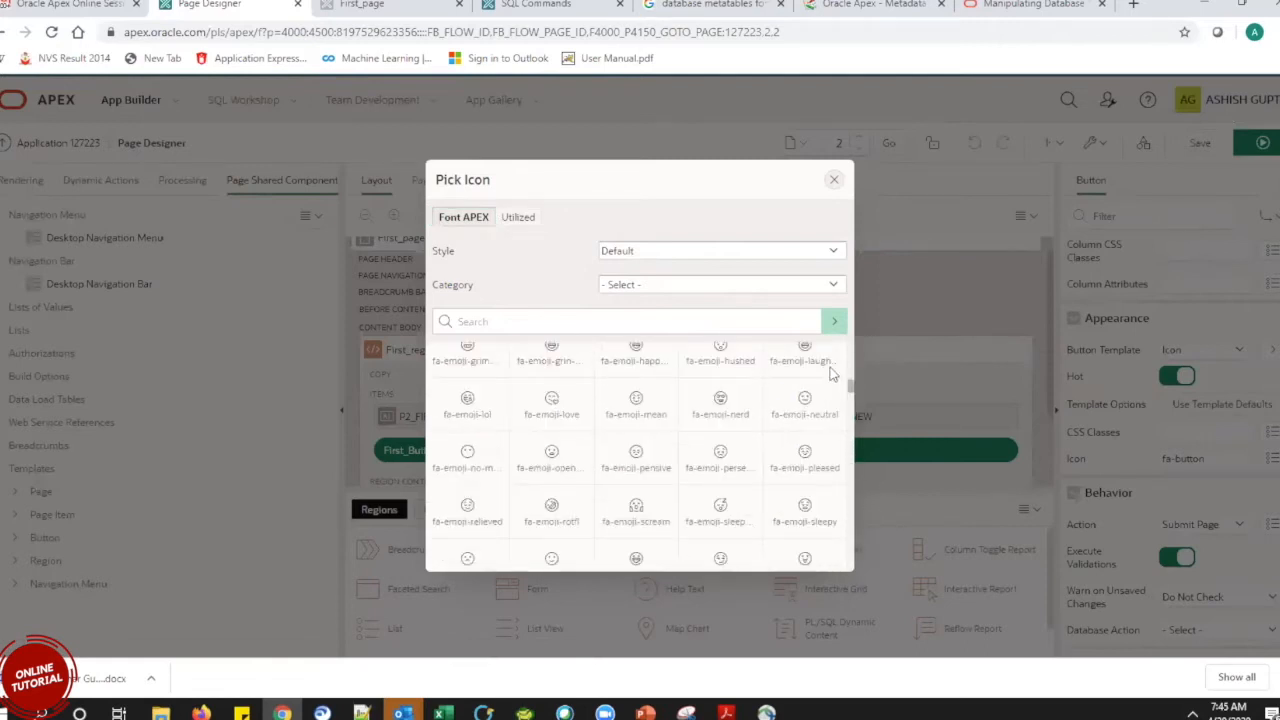
left_click(700, 258)
left_click(700, 258)
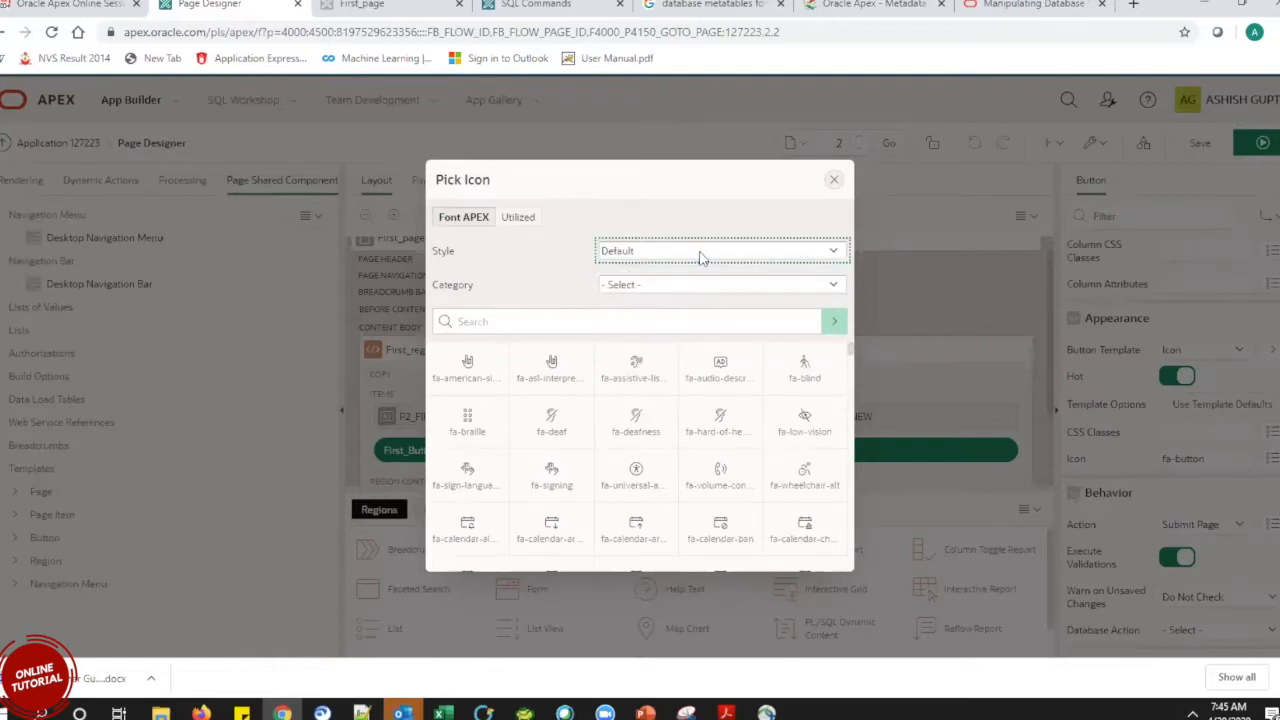
left_click(643, 257)
left_click(644, 257)
left_click(636, 288)
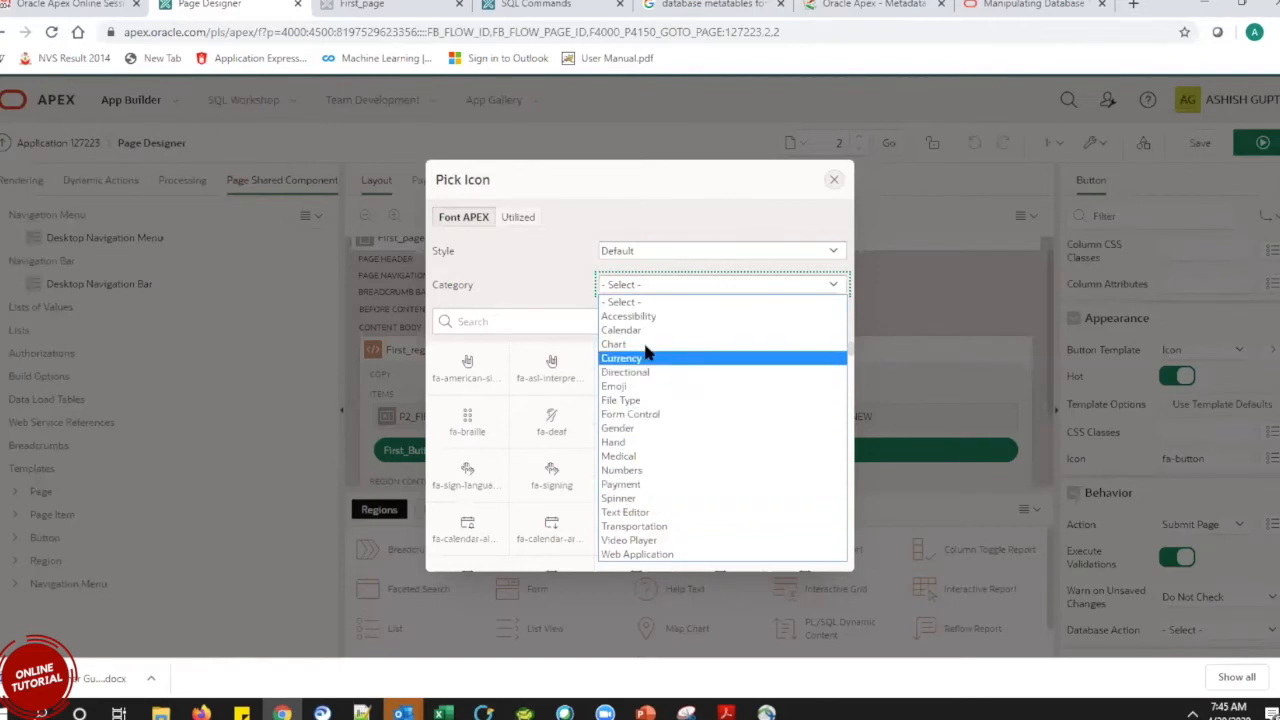
left_click(652, 415)
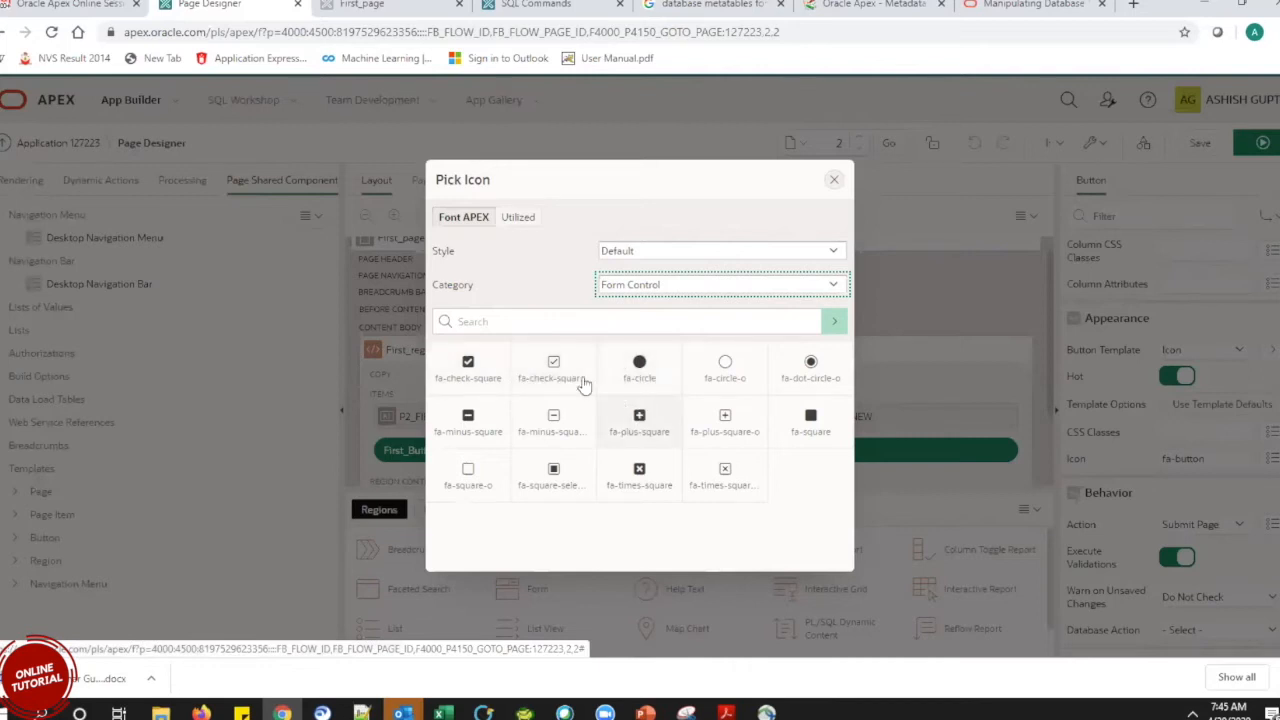
left_click(466, 371)
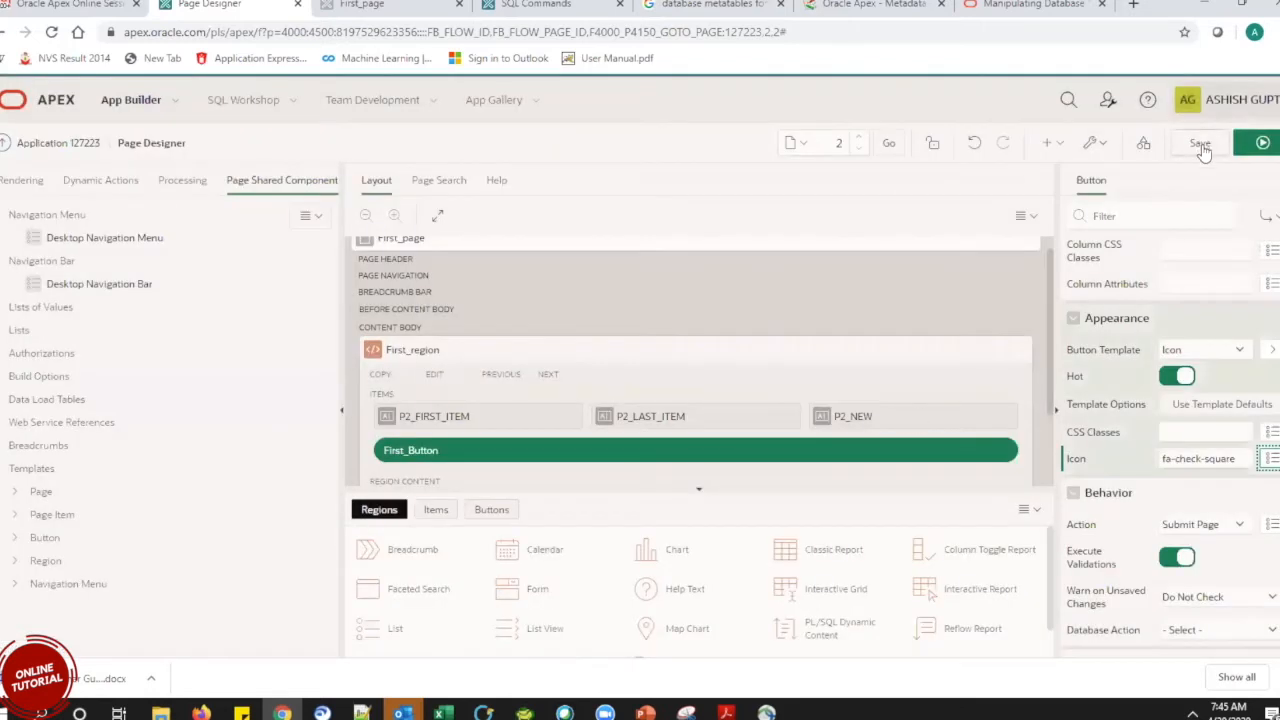
Save and run page 2 to check First_Button's icon, and return to Page Designer.
left_click_drag(1237, 459, 1161, 458)
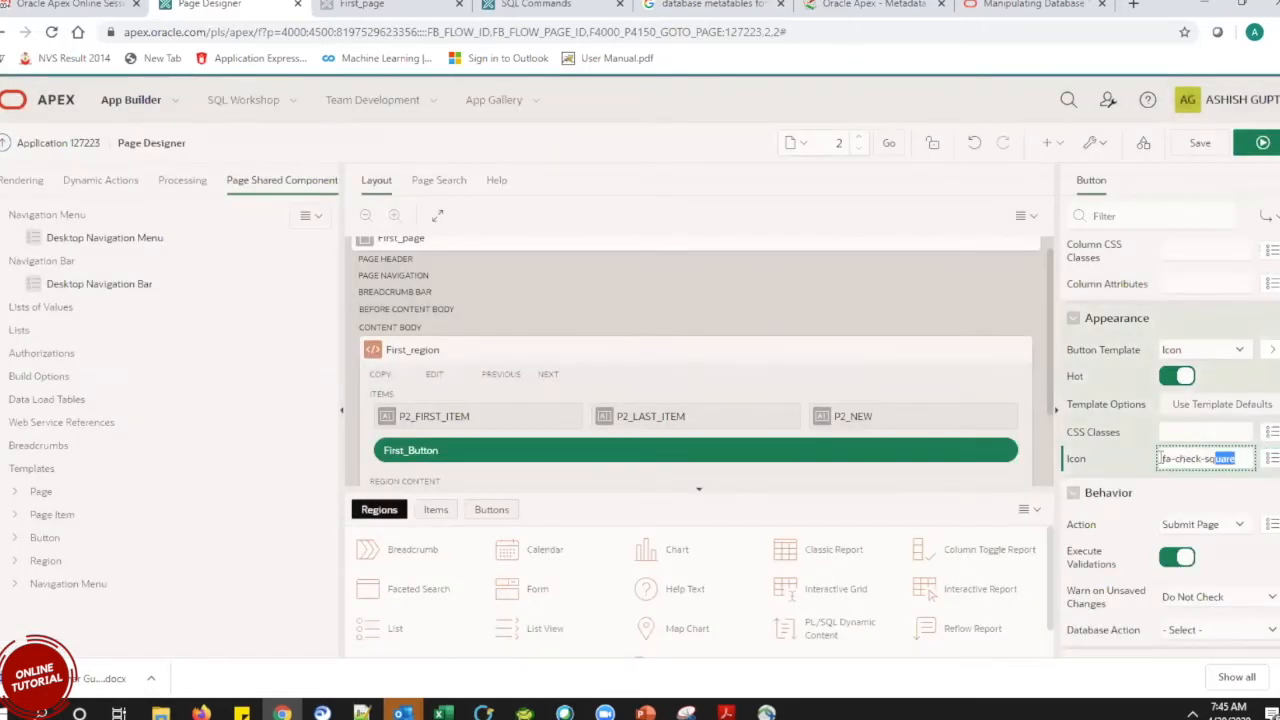
left_click(1178, 488)
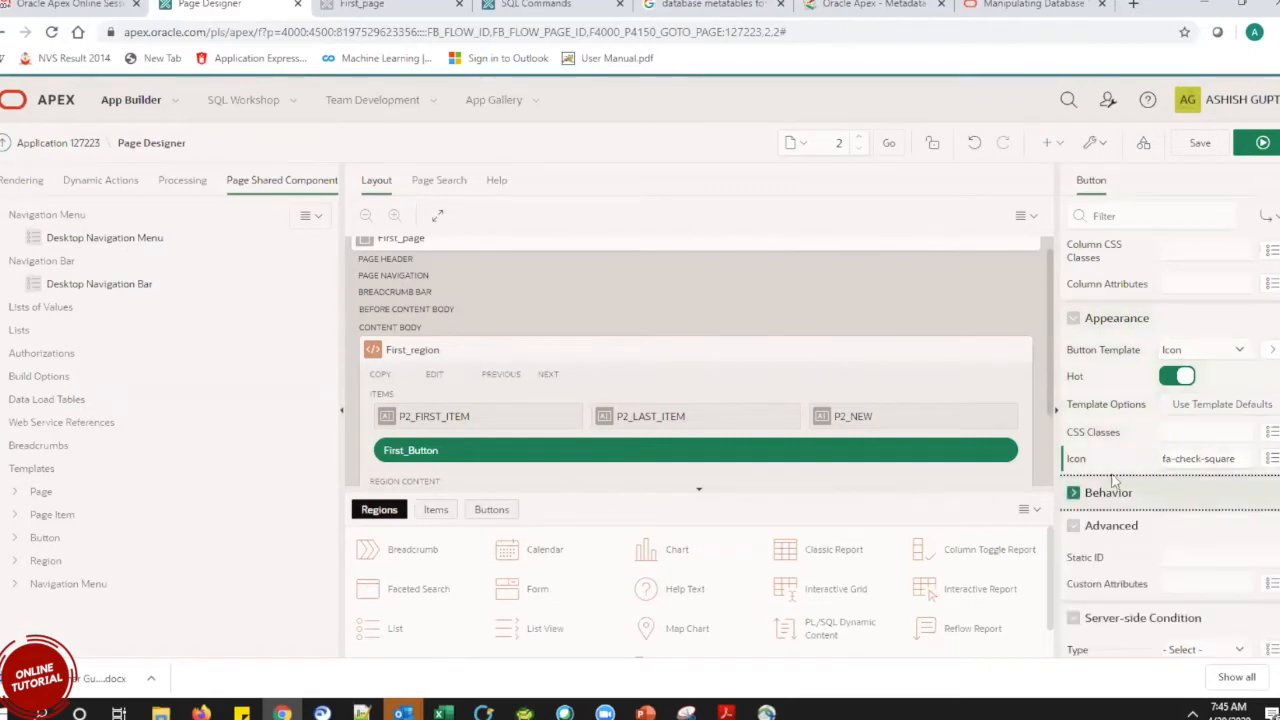
left_click(1075, 493)
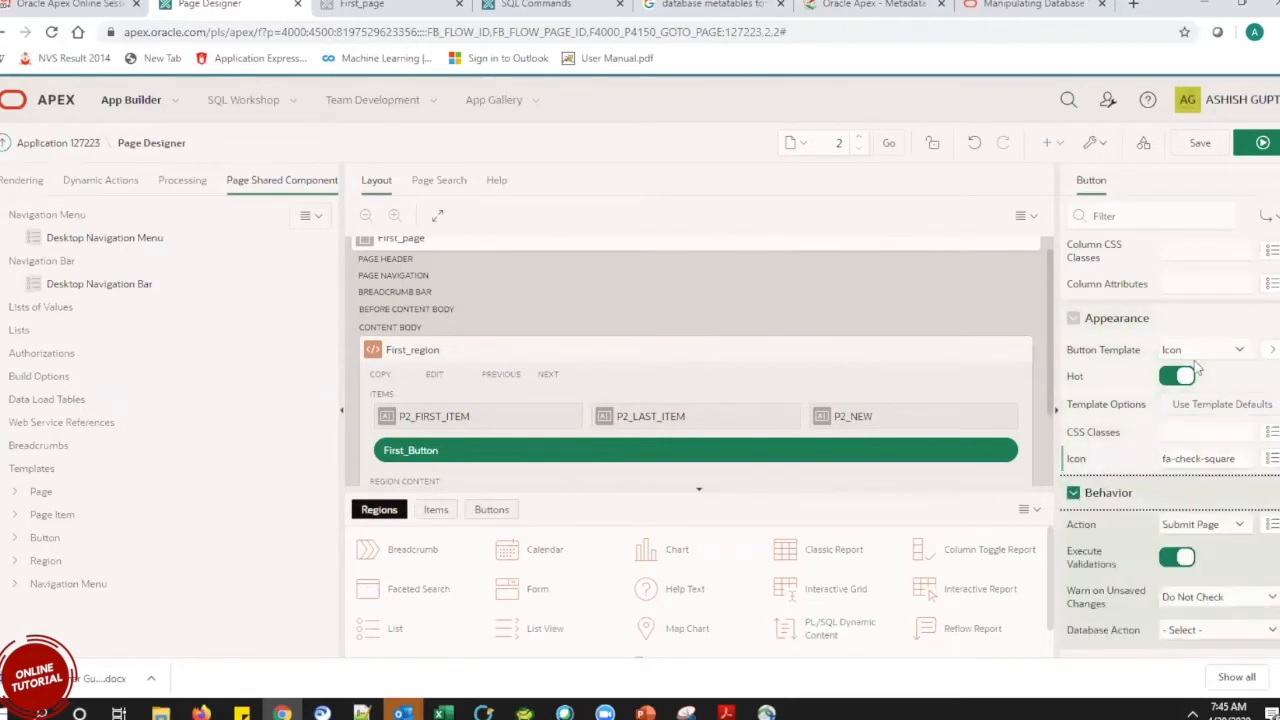
left_click(1262, 143)
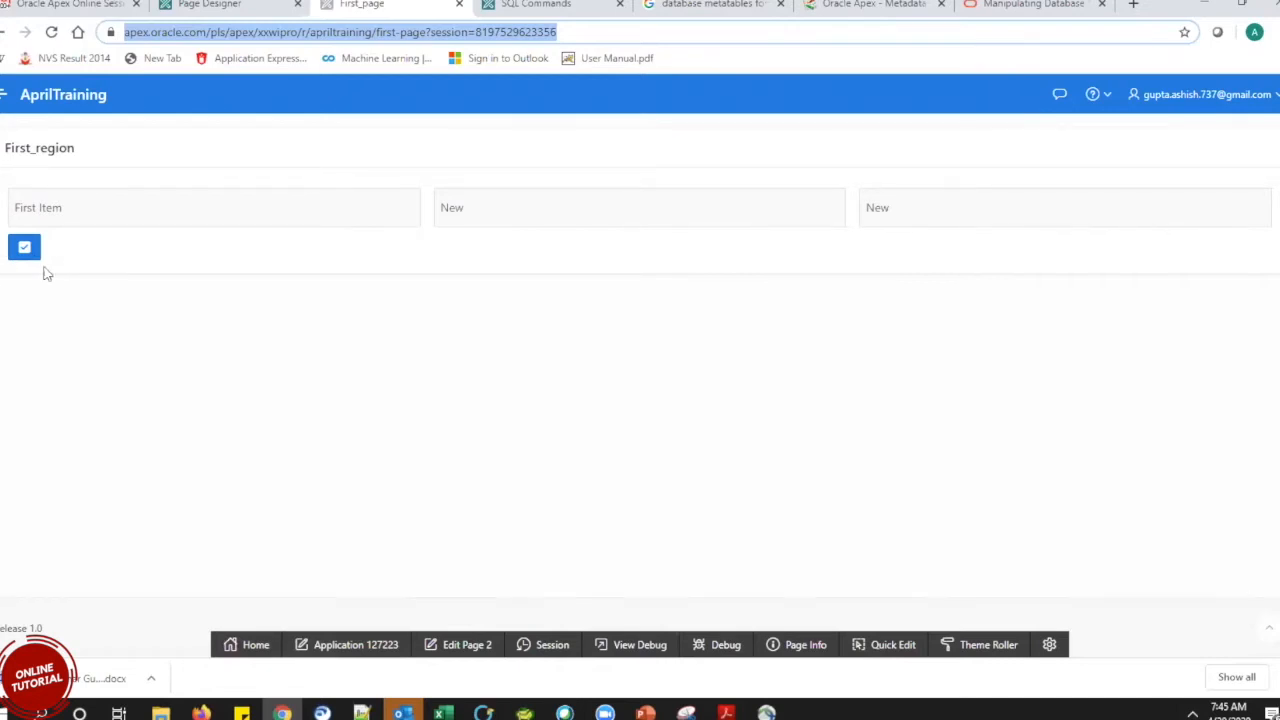
left_click(272, 6)
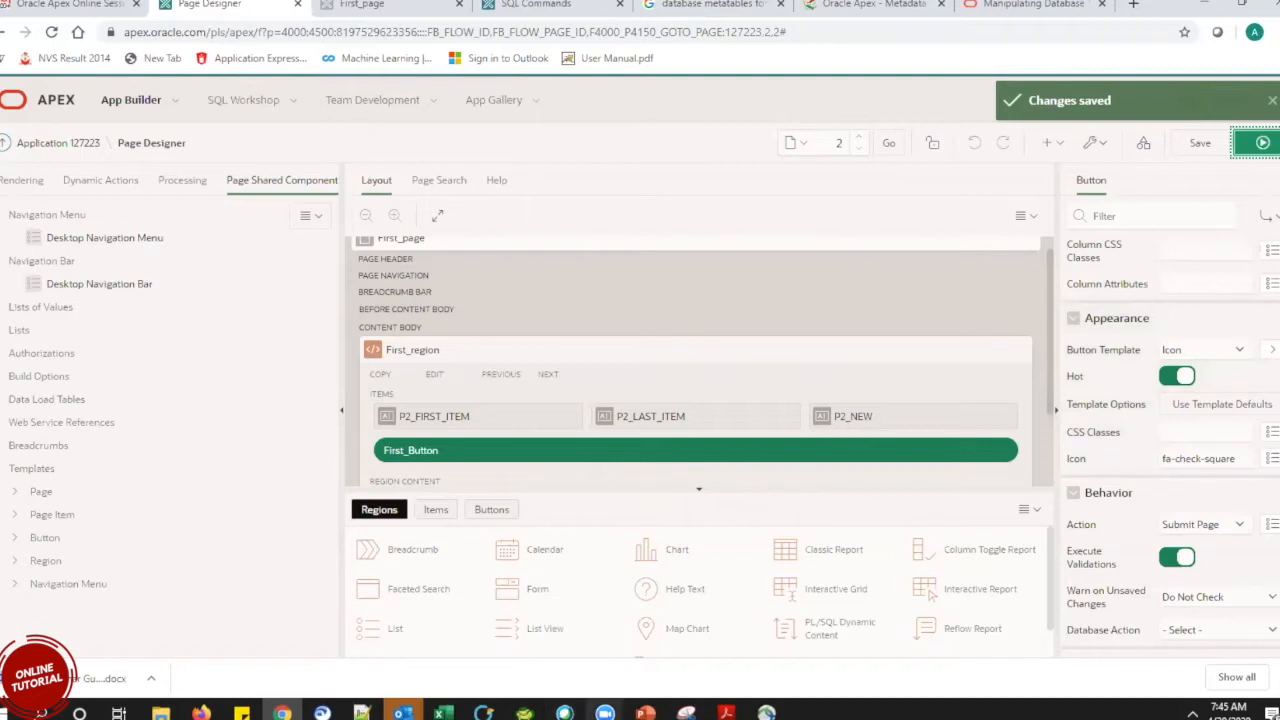
mouse_move(605, 712)
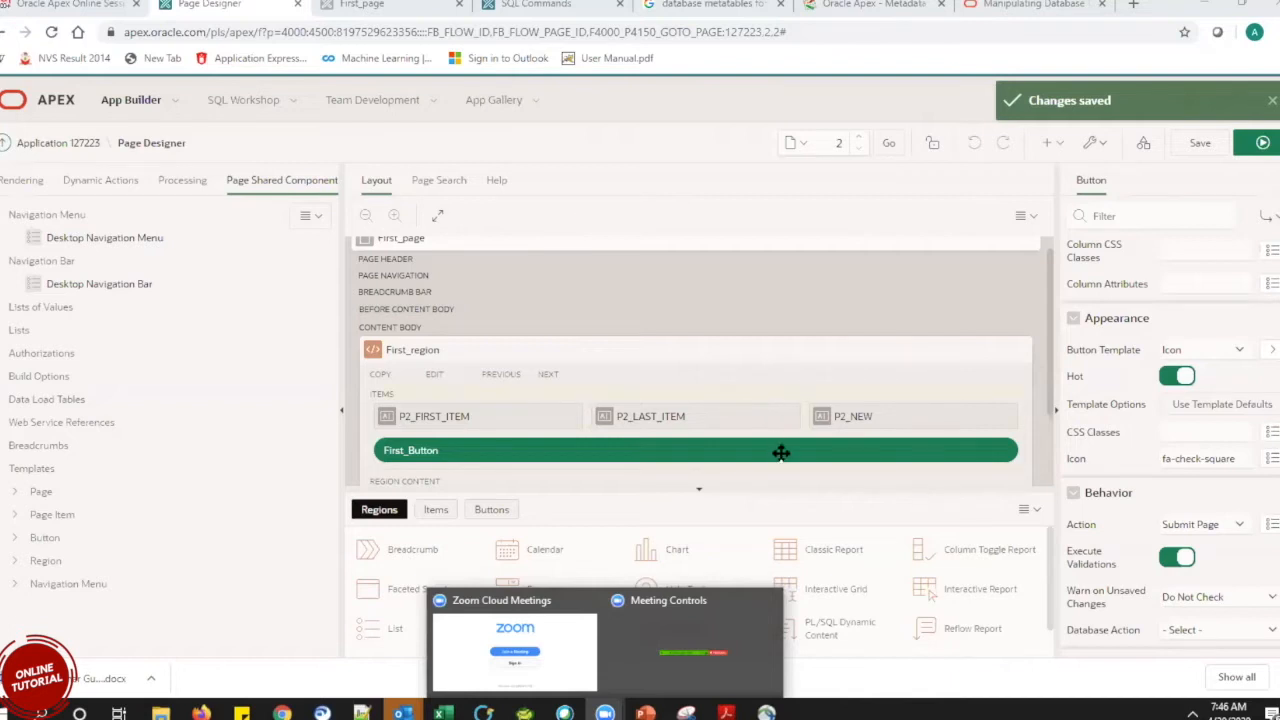
left_click(1190, 459)
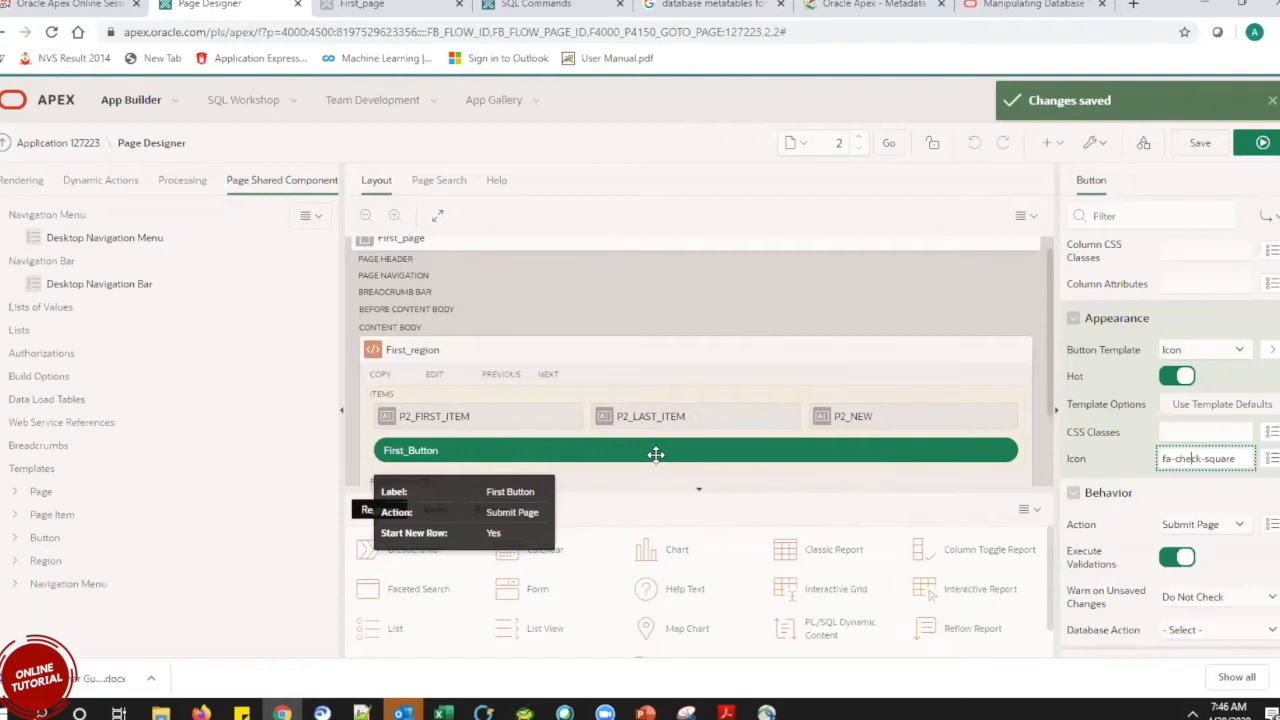
key("XF86AudioRaiseVolume")
key("XF86AudioRaiseVolume")
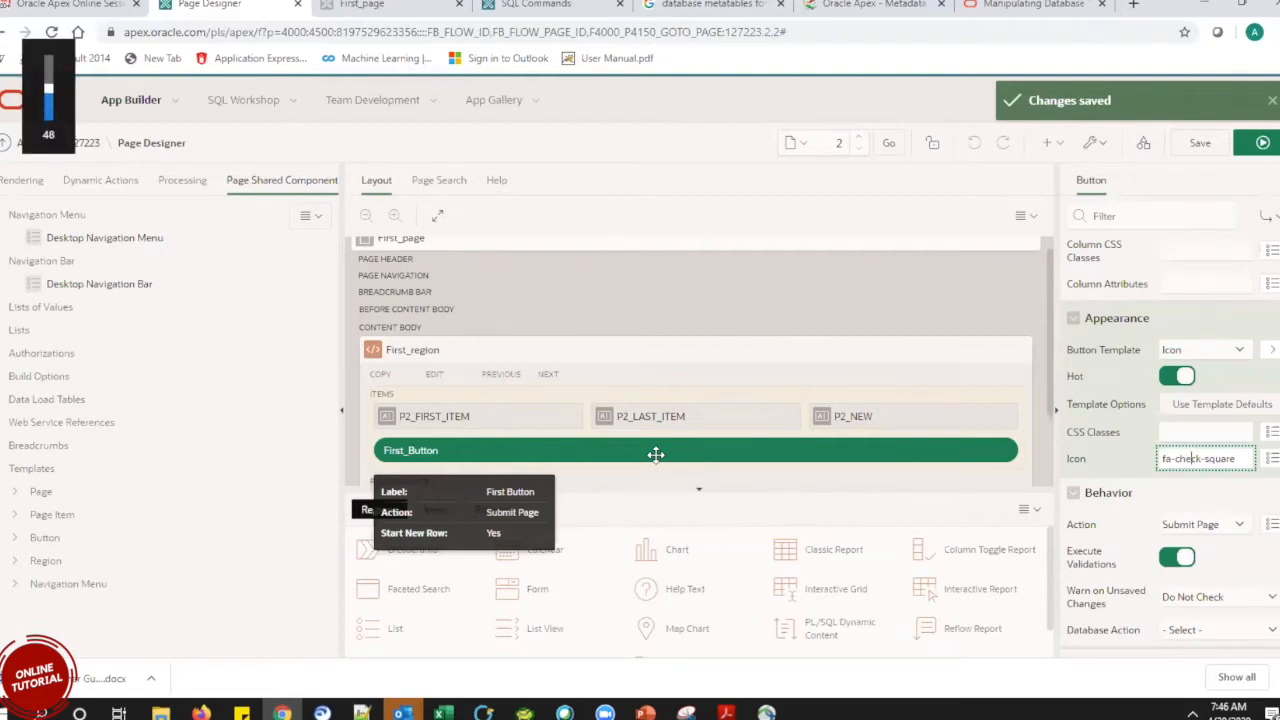
key("XF86AudioRaiseVolume")
key("XF86AudioRaiseVolume")
key("XF86AudioRaiseVolume")
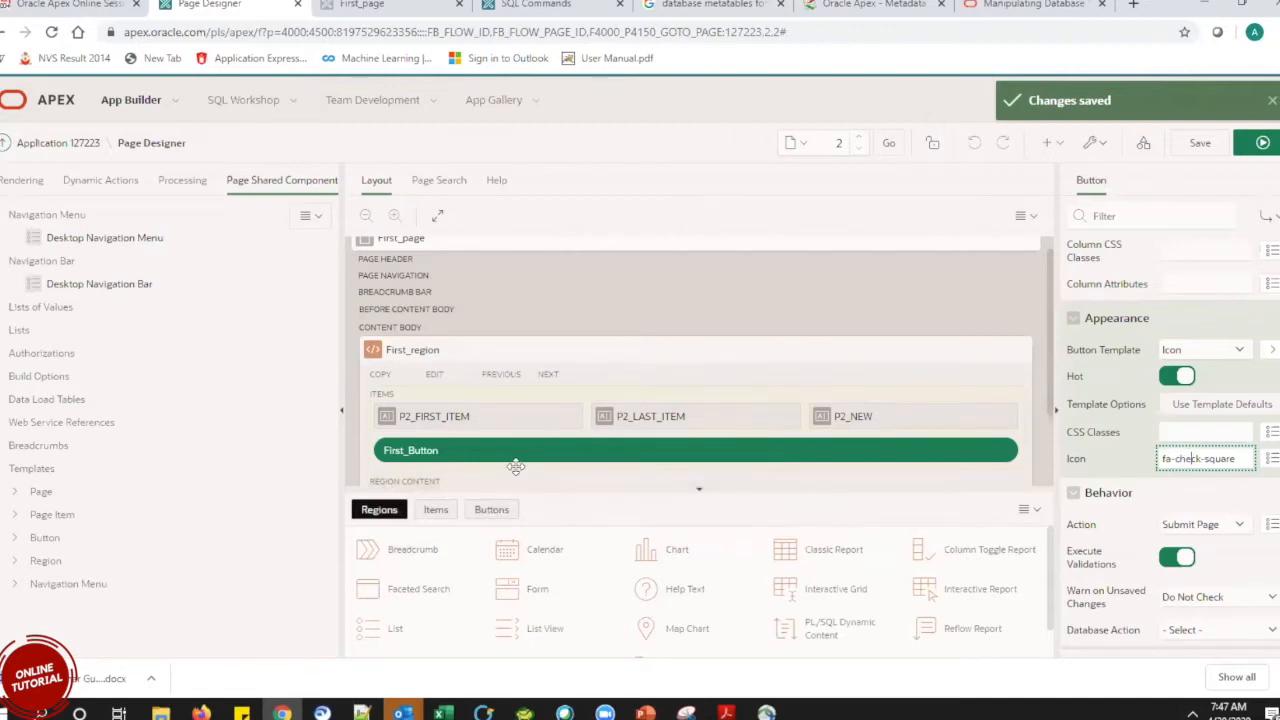
Review the icon categories offered for First_Button in the icon picker, and close it without picking an icon.
left_click(1272, 460)
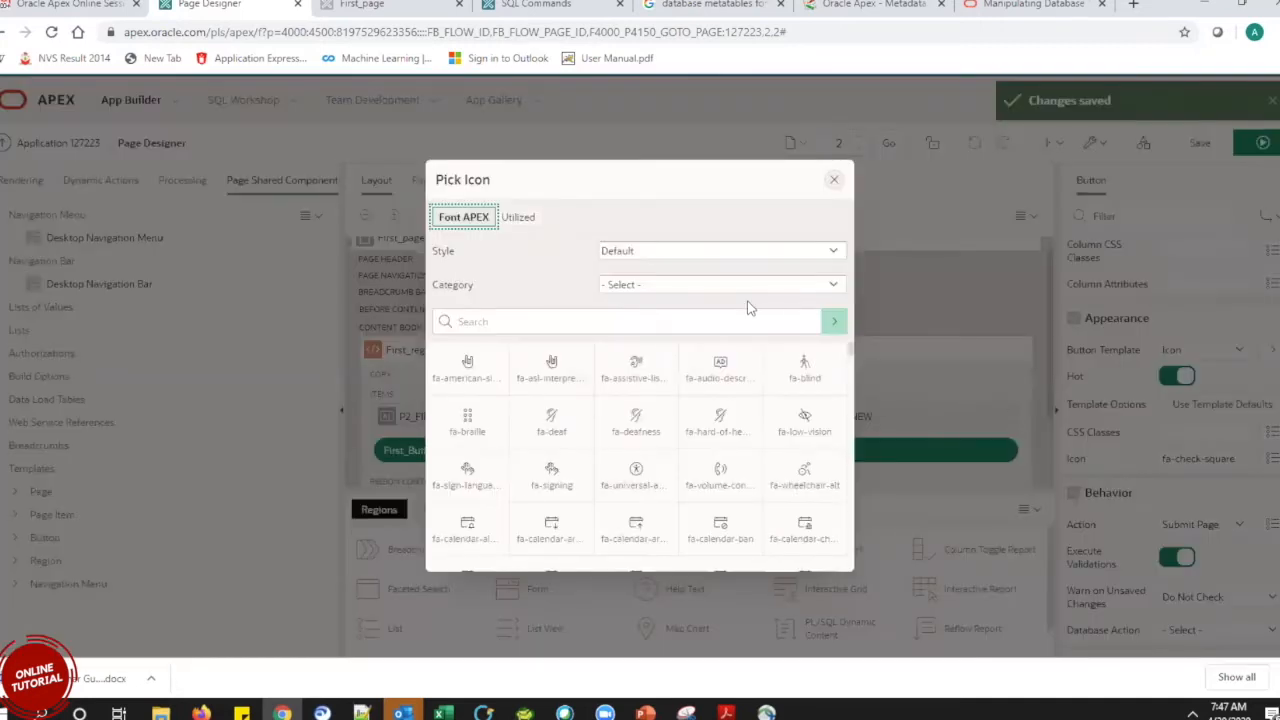
left_click(693, 286)
left_click(693, 286)
left_click(693, 286)
left_click(693, 286)
left_click(691, 283)
left_click(691, 283)
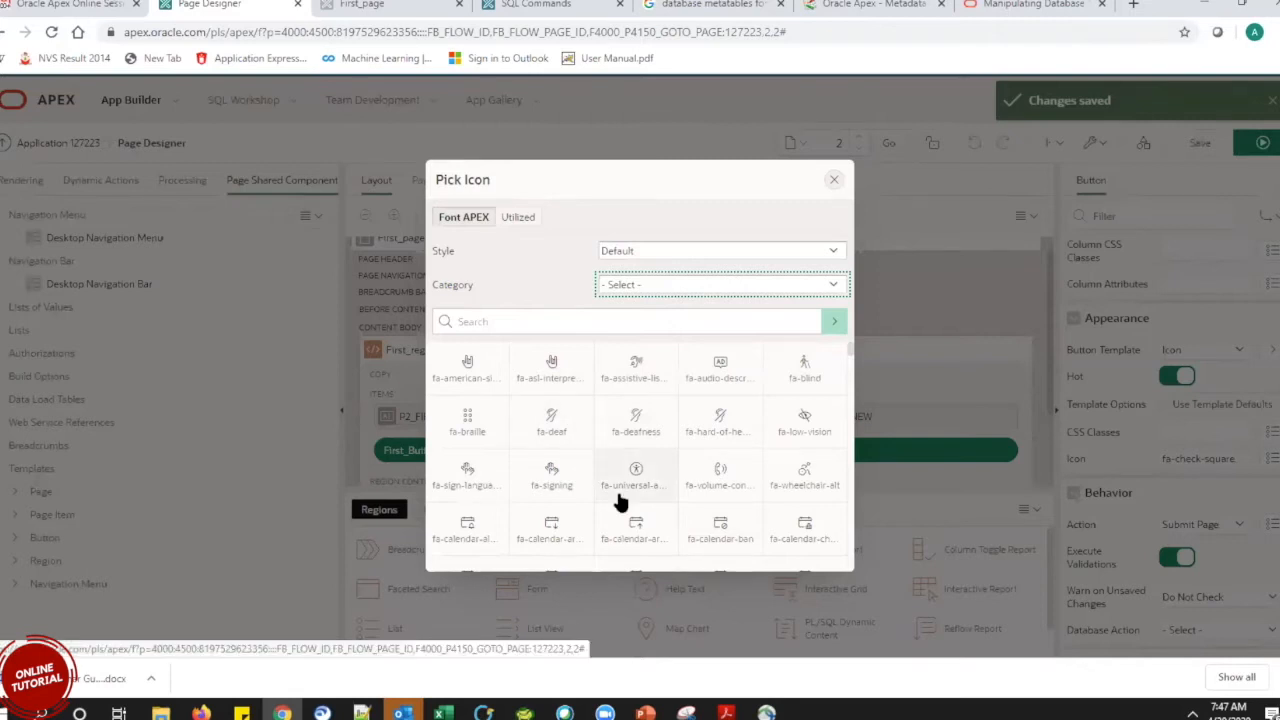
left_click(833, 180)
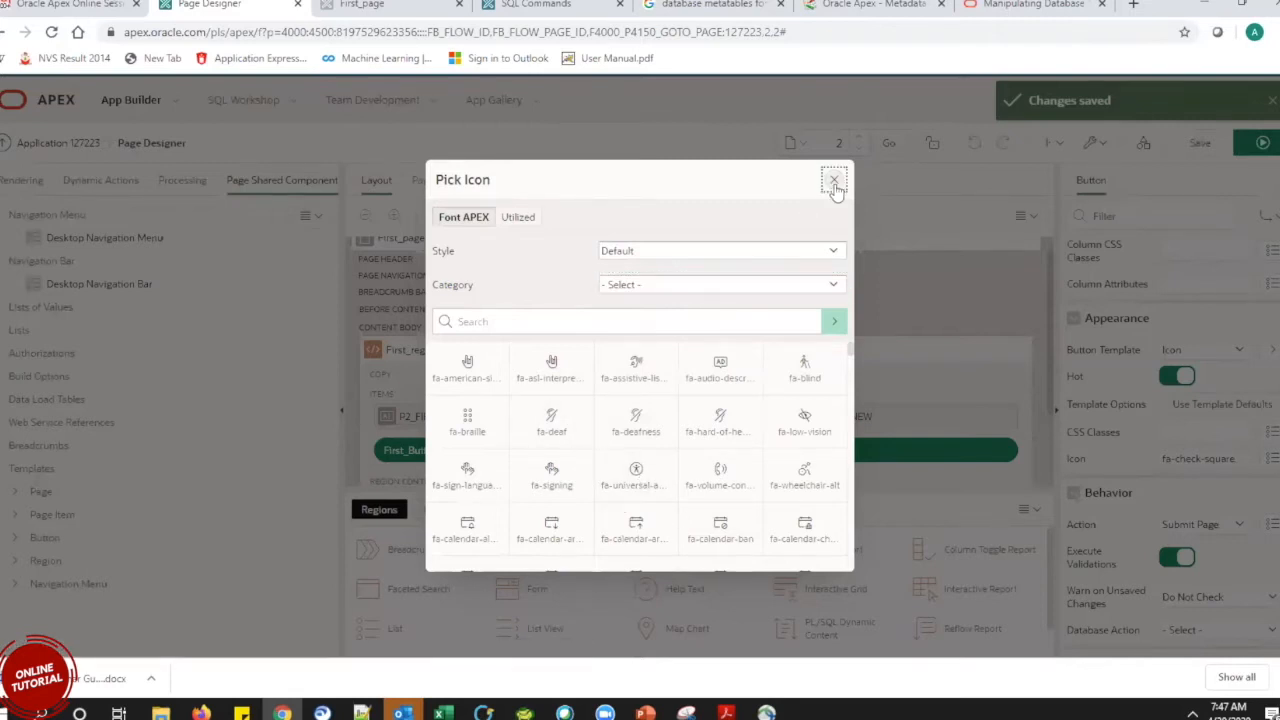
Compare First_Button's Hot setting in Page Designer with the button's appearance on the running First_page.
left_click(1262, 143)
left_click(365, 4)
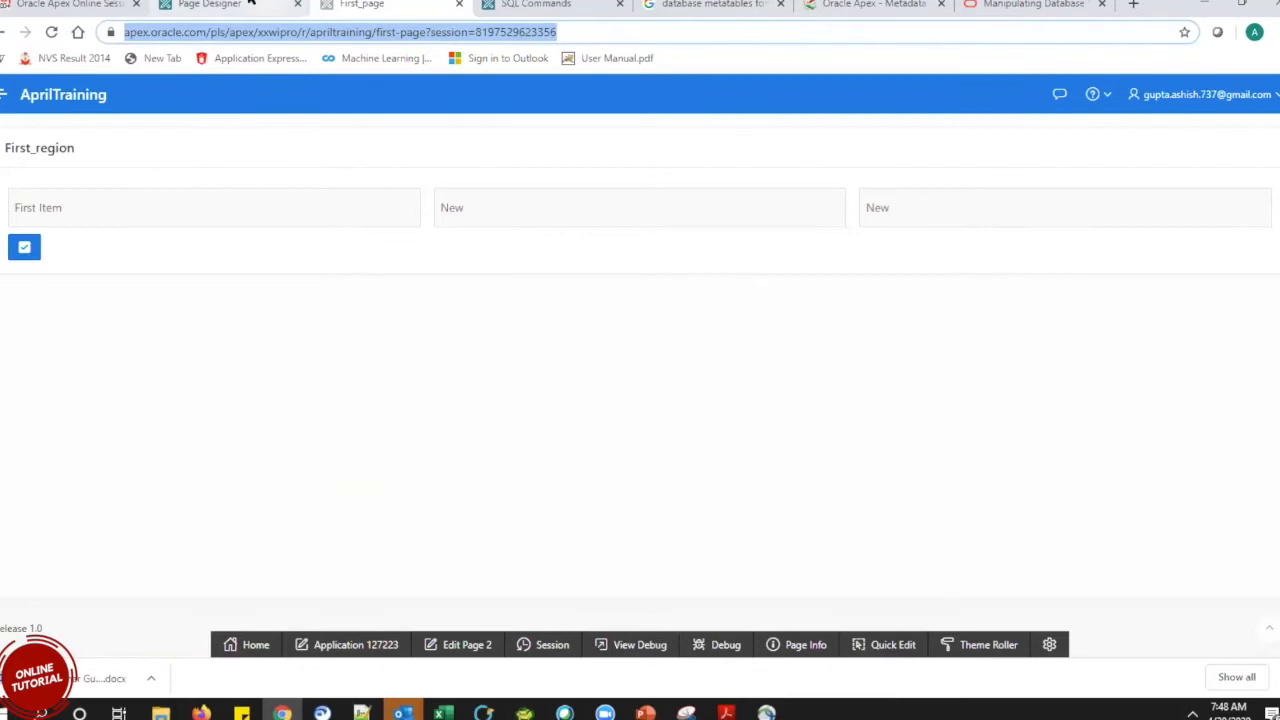
left_click(281, 4)
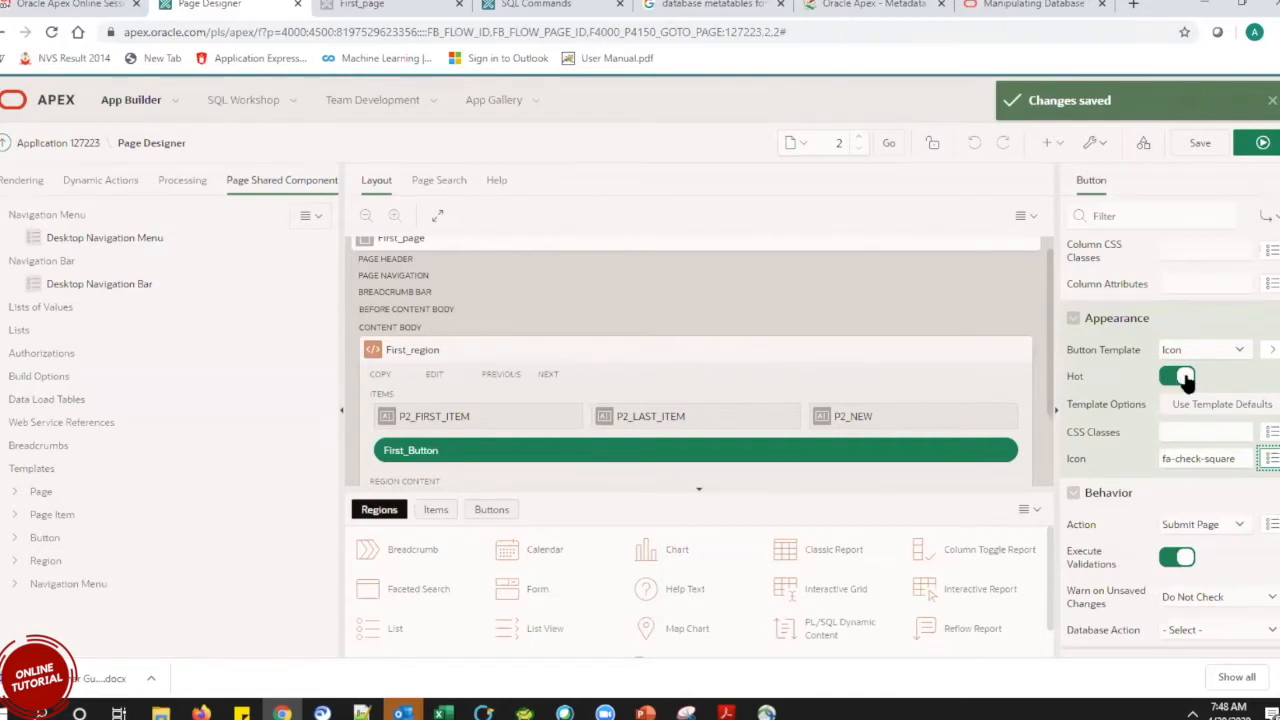
left_click(407, 4)
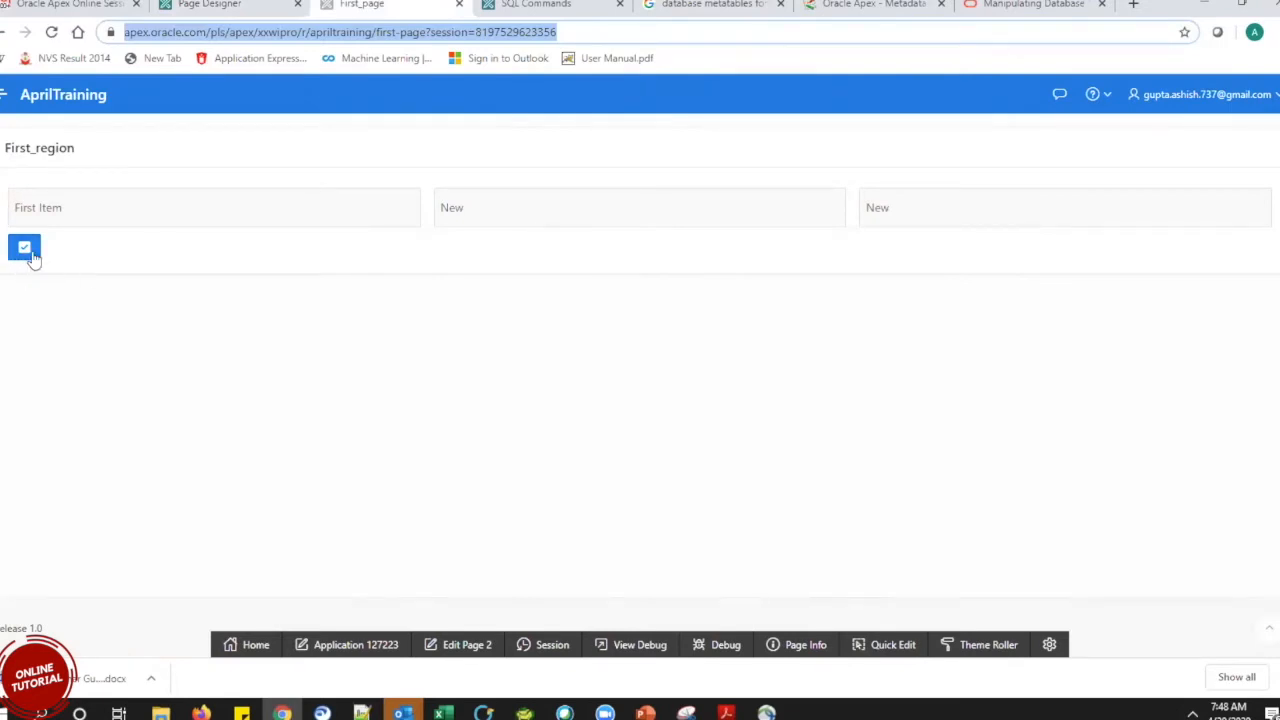
left_click(208, 4)
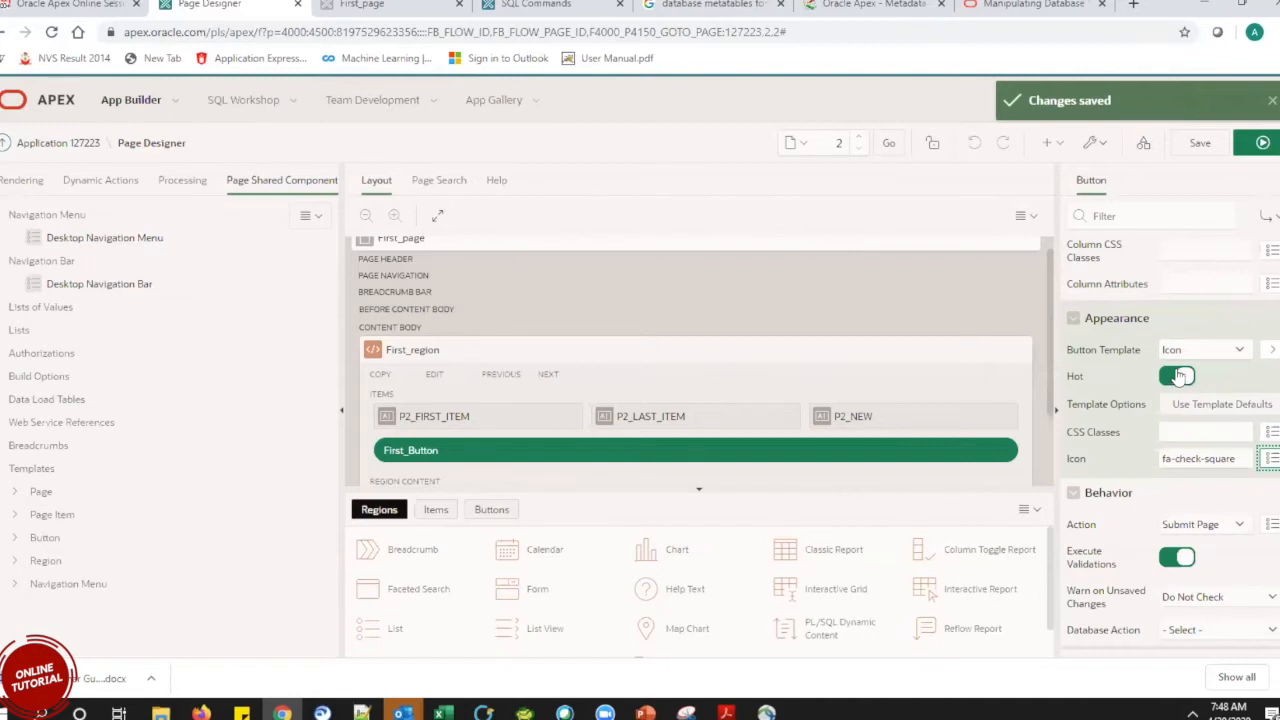
View the properties of P2_FIRST_ITEM in Page Designer and check the item on the running First_page.
left_click(532, 416)
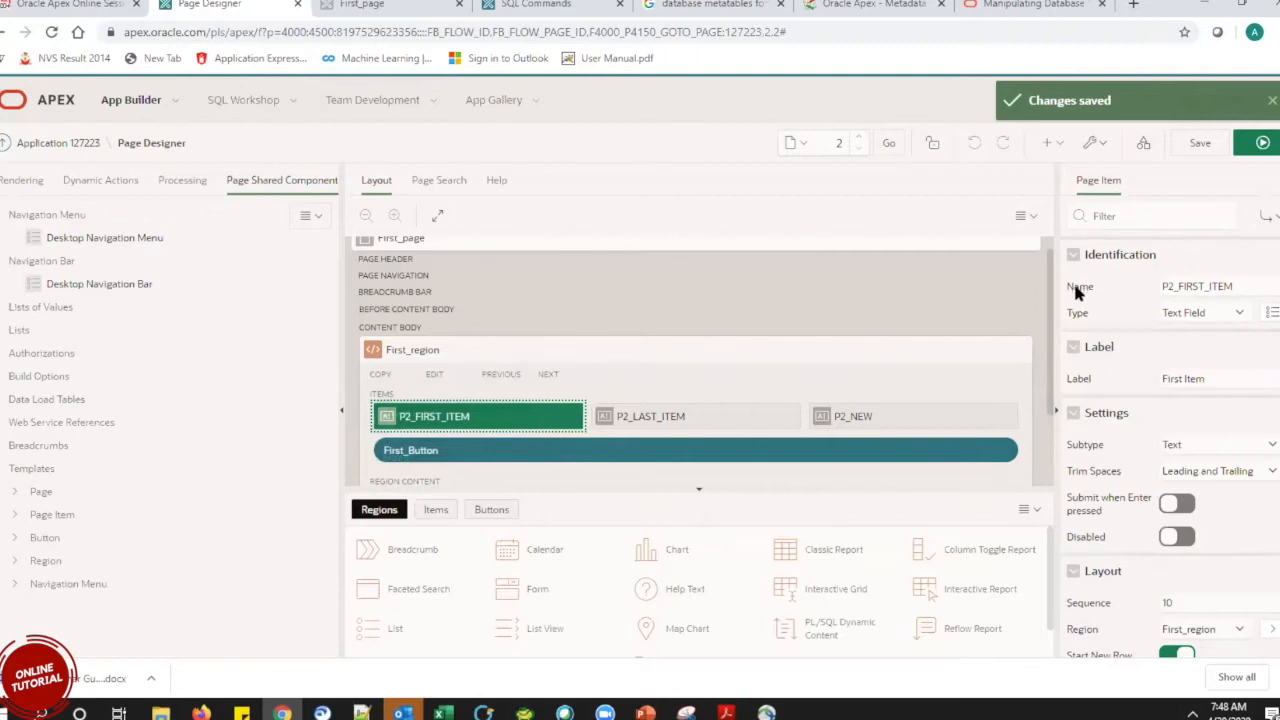
left_click(403, 4)
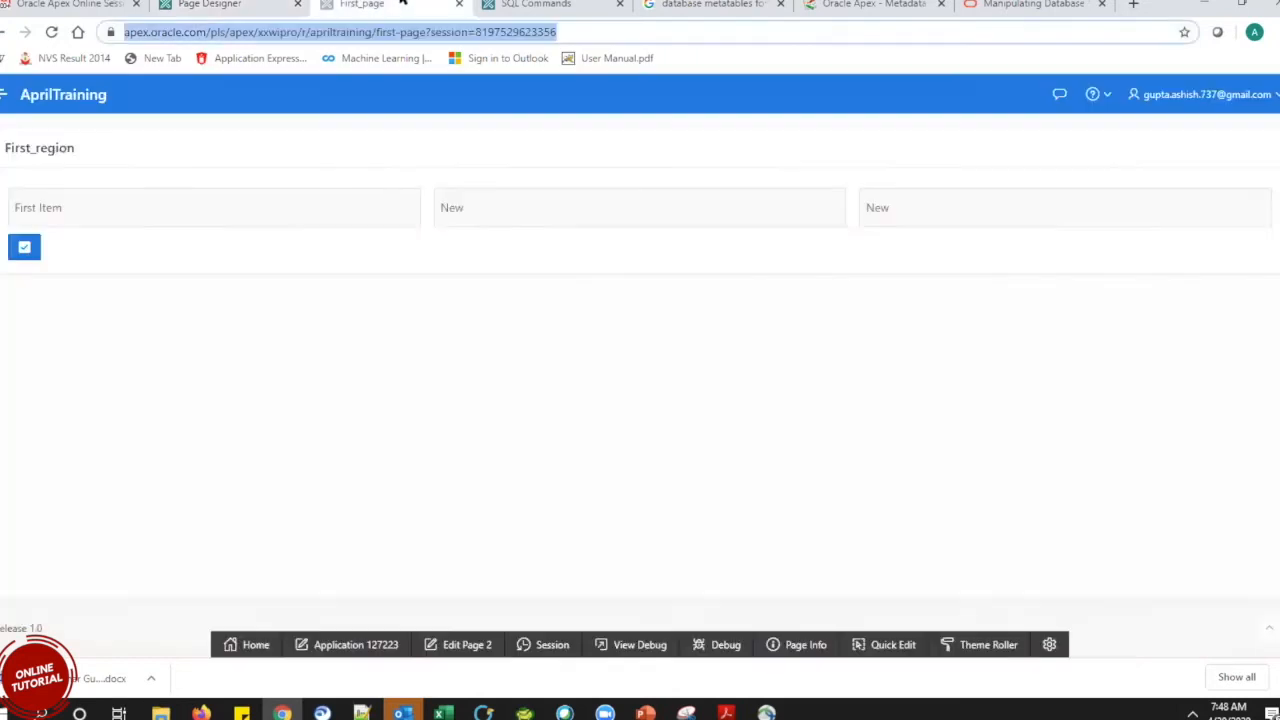
Check the First Item field's behaviour on the running First_page and return to Page Designer.
left_click(69, 209)
left_click(230, 288)
left_click(213, 216)
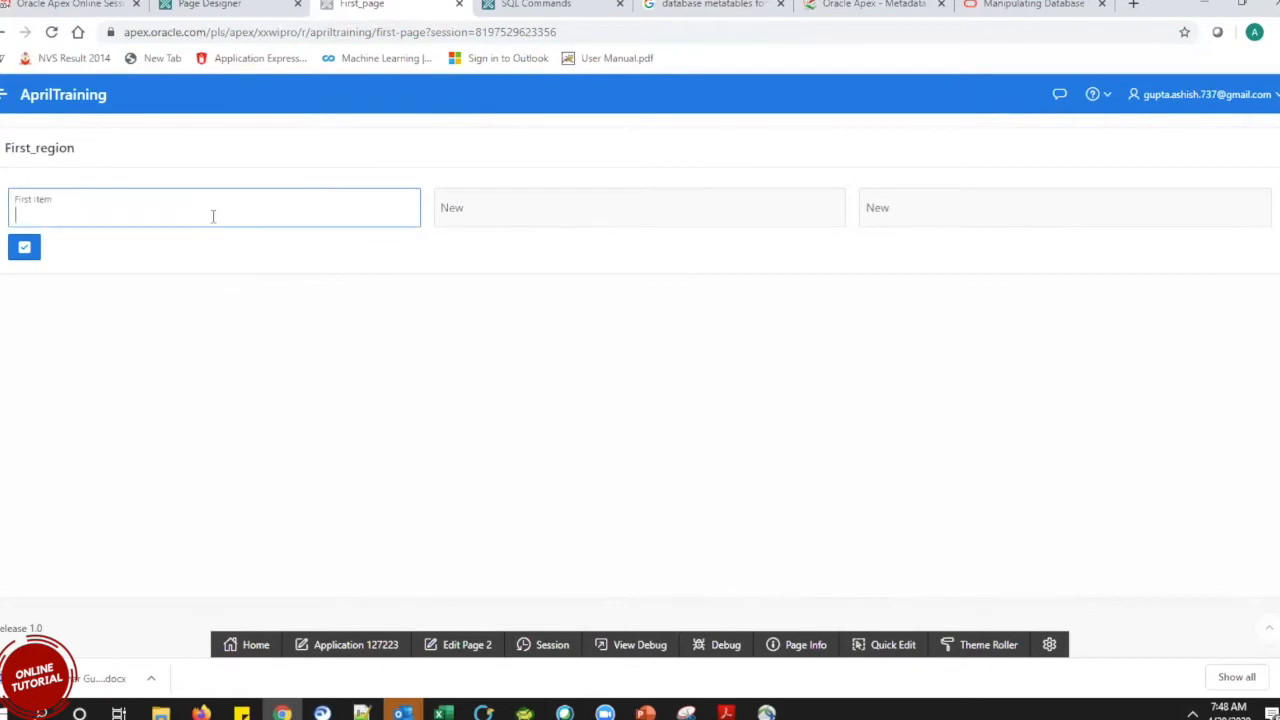
left_click(209, 263)
left_click(209, 220)
left_click(206, 263)
left_click(201, 213)
left_click(215, 5)
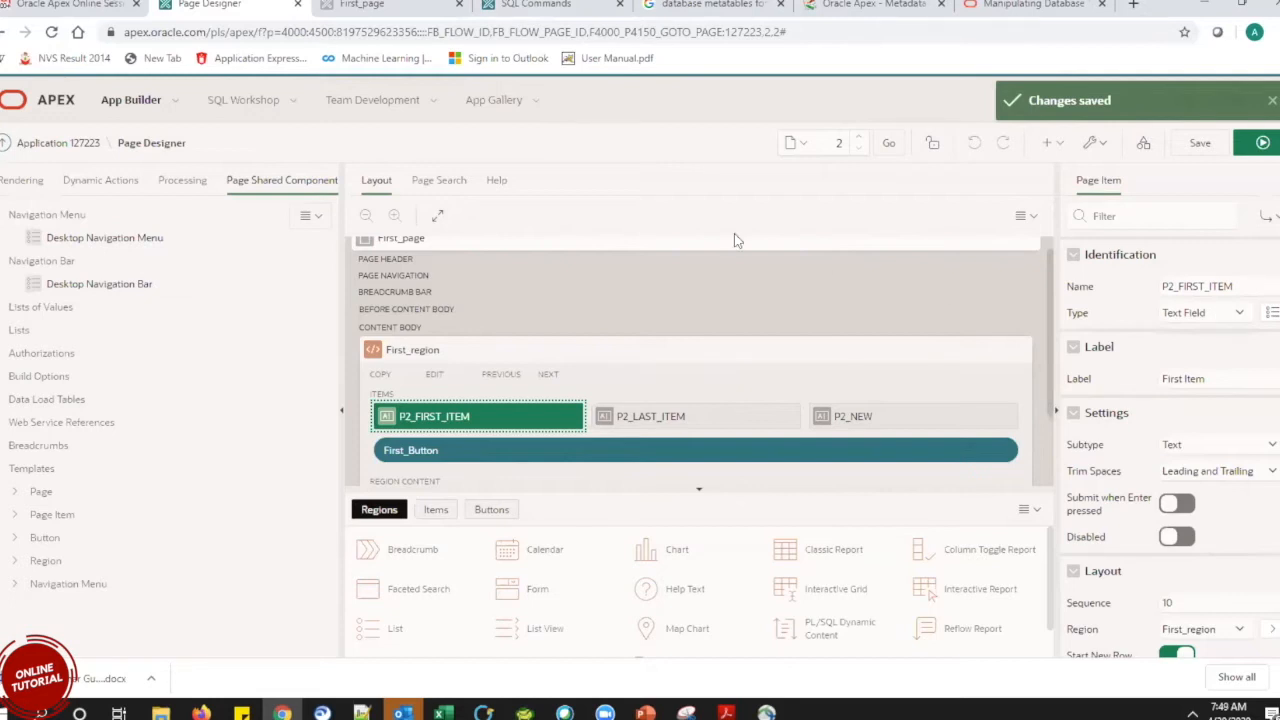
Open the Object Browser in SQL Workshop and view the column structure of the EBA_DEMO_DA_DEPT table.
left_click(535, 8)
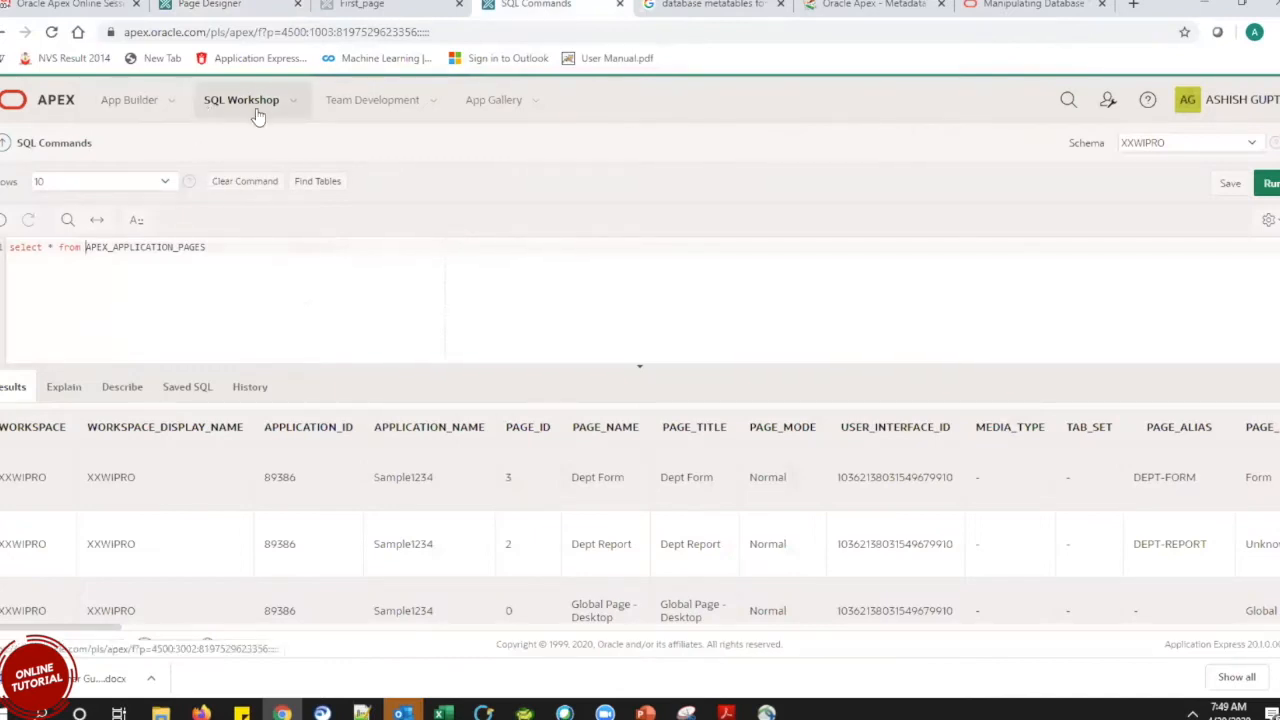
left_click(290, 104)
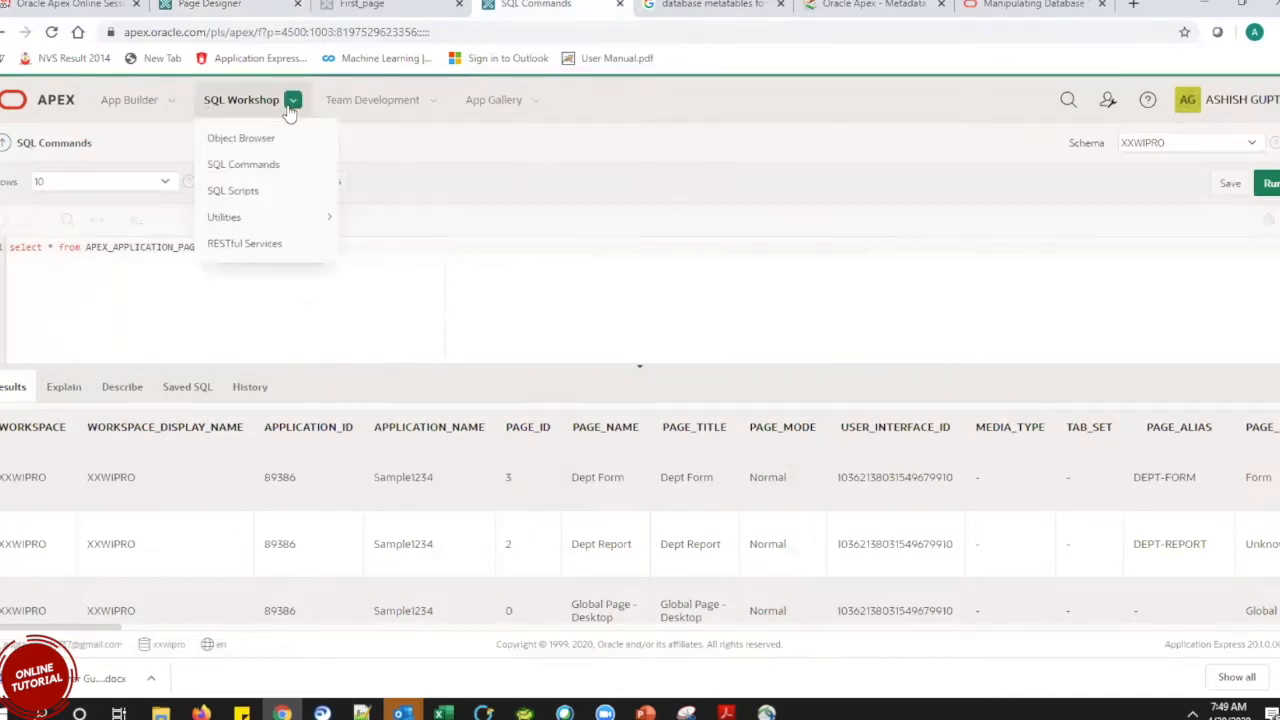
left_click(240, 141)
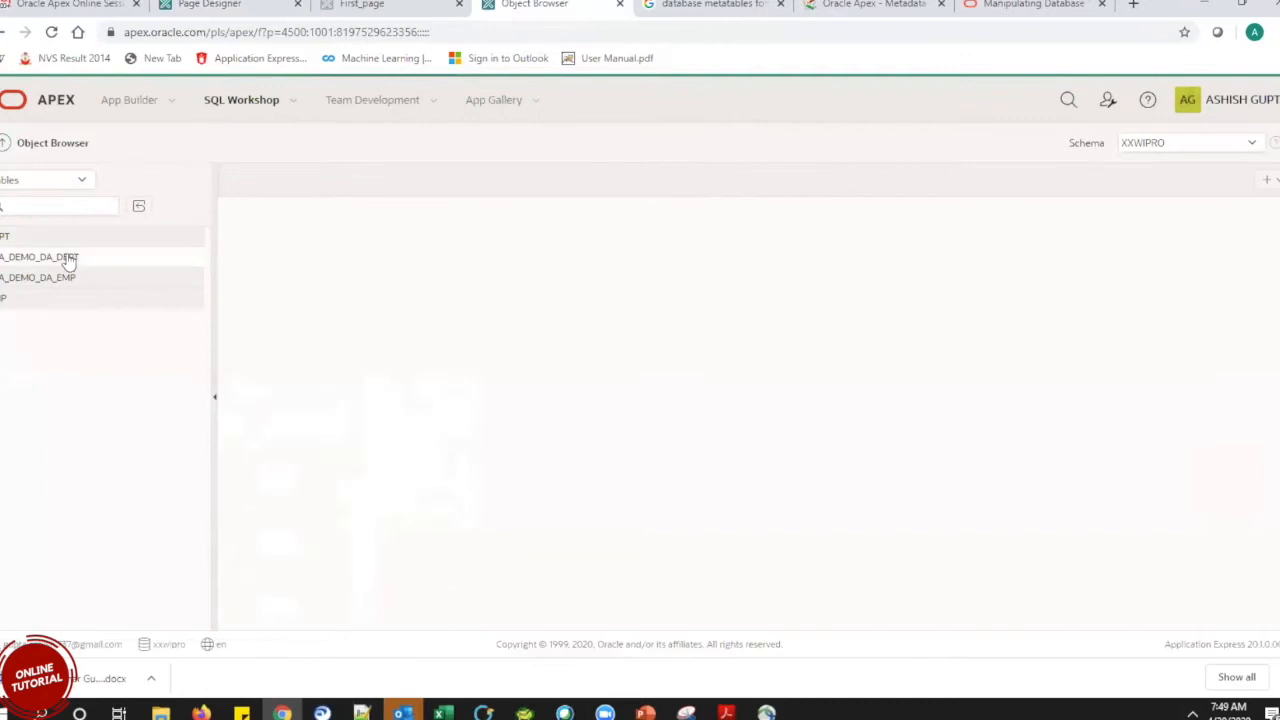
left_click(67, 259)
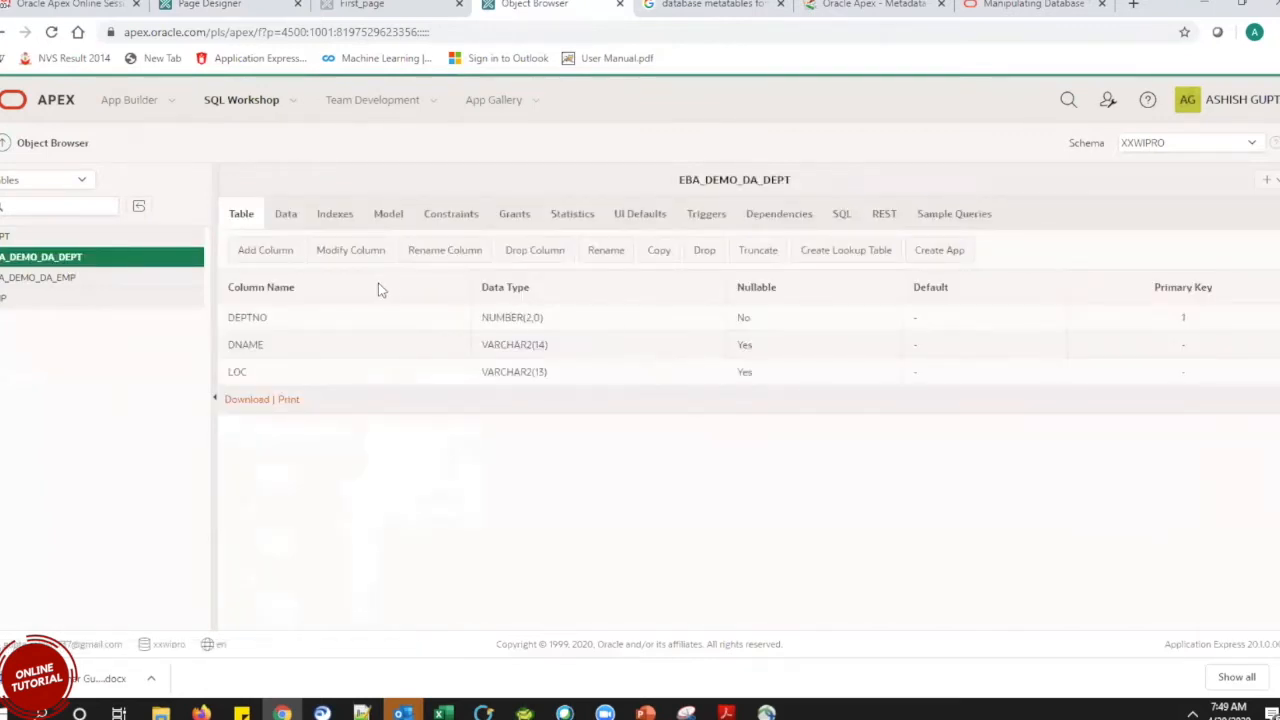
left_click_drag(792, 180, 675, 186)
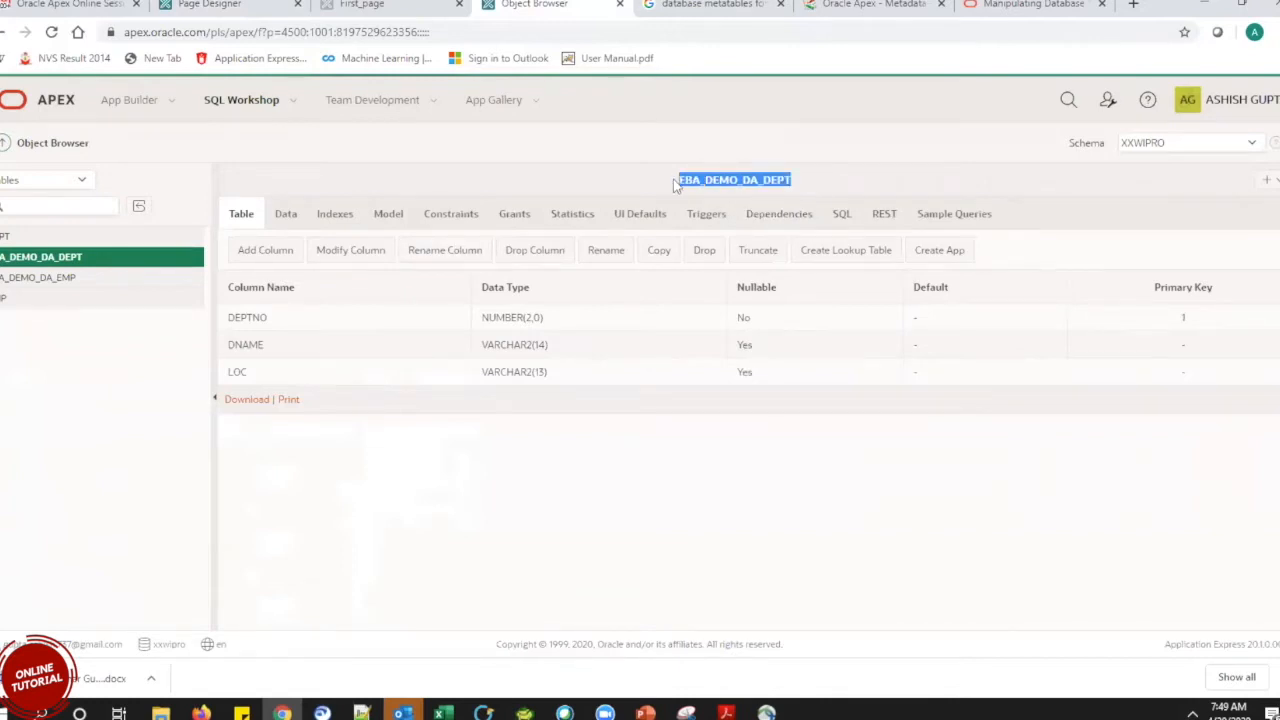
Return to Page Designer by way of the running First_page and set P2_FIRST_ITEM's type to Select List.
left_click(360, 5)
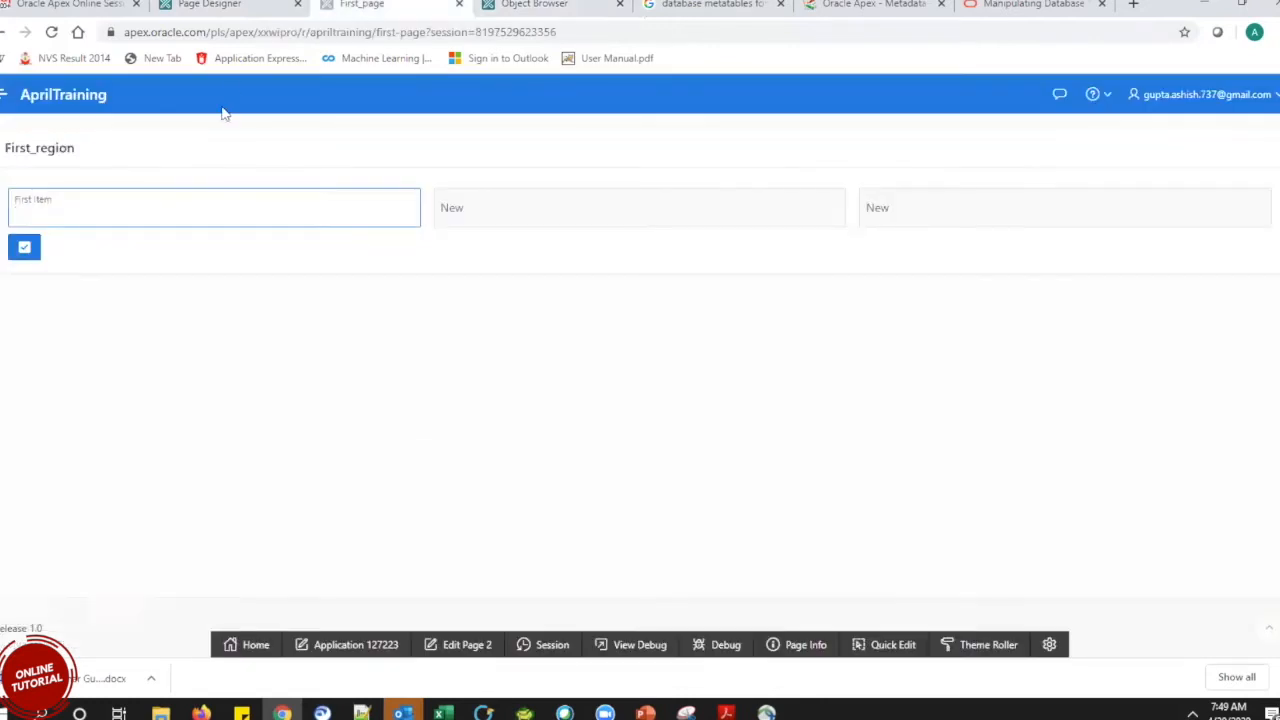
left_click(243, 12)
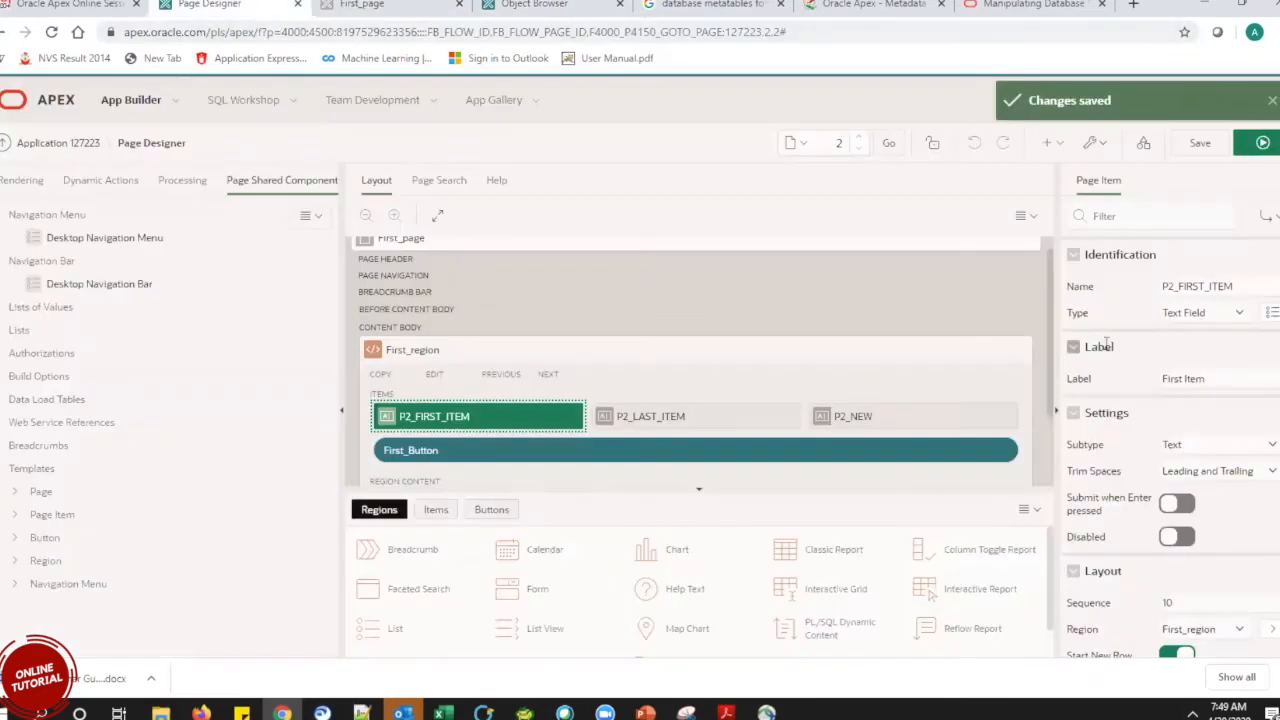
left_click(1206, 315)
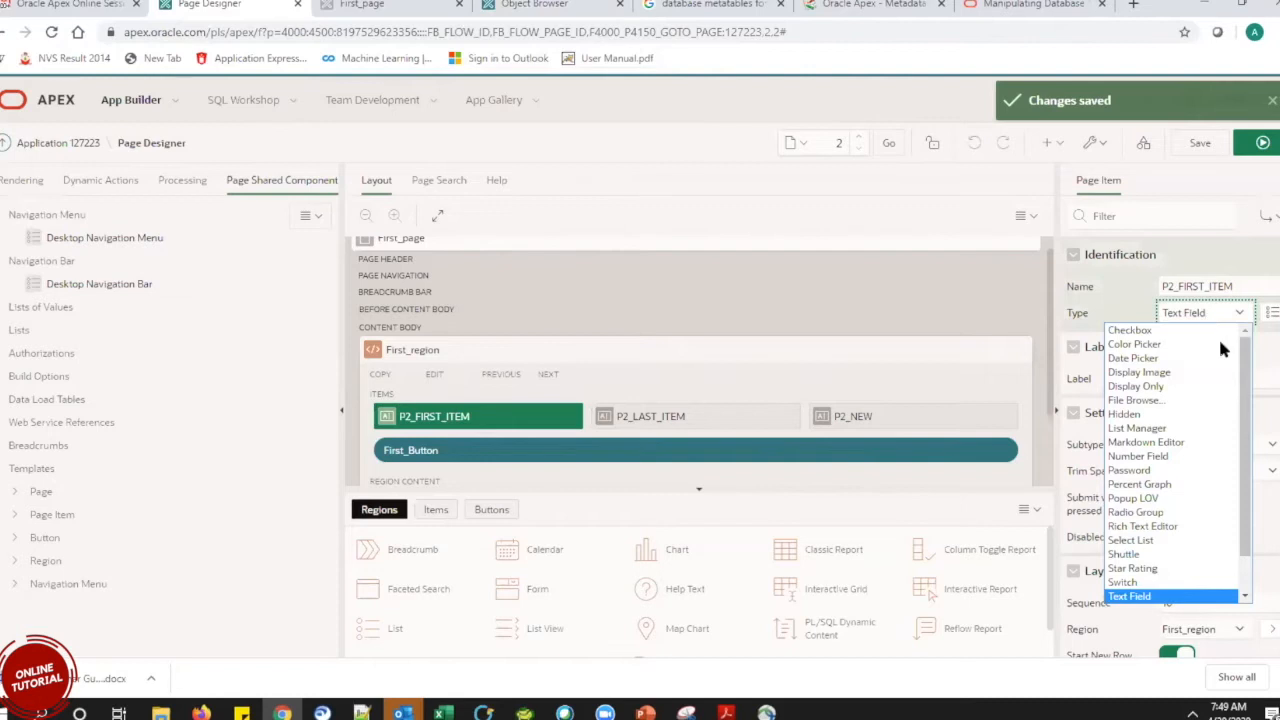
scroll(1247, 413, "down", 1)
scroll(1247, 413, "down", 1)
scroll(1247, 413, "up", 2)
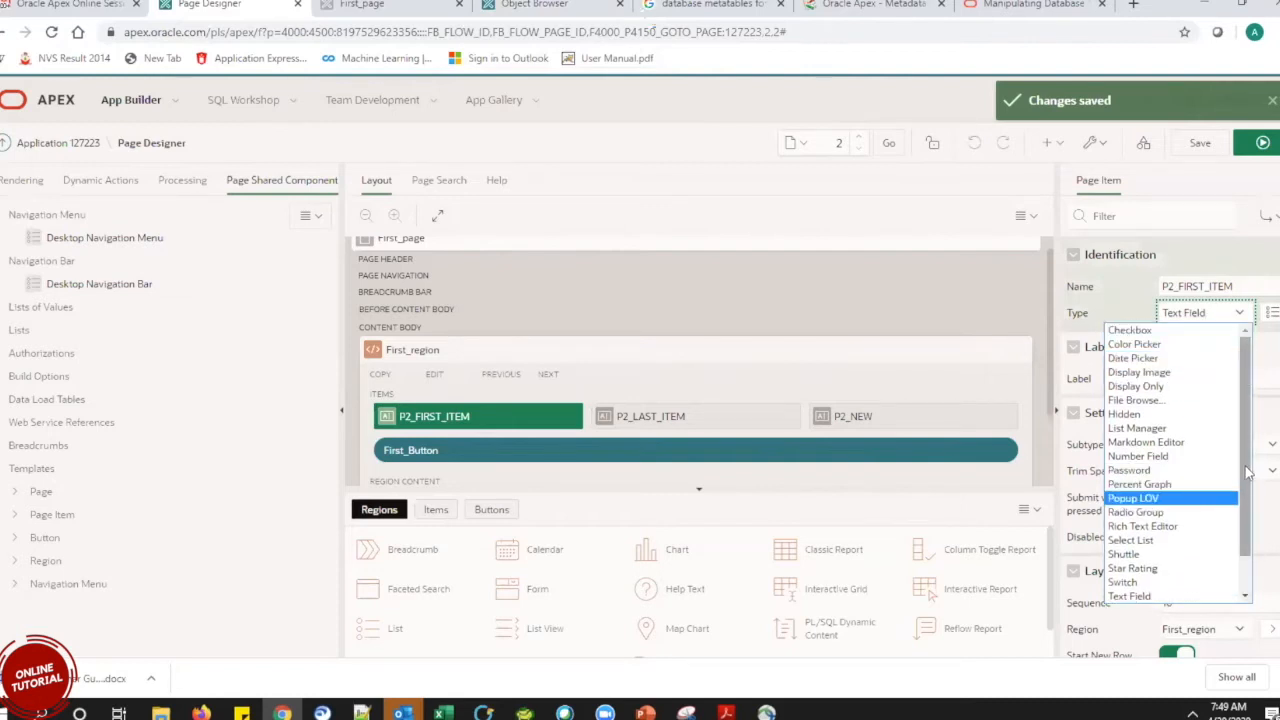
scroll(1252, 495, "down", 2)
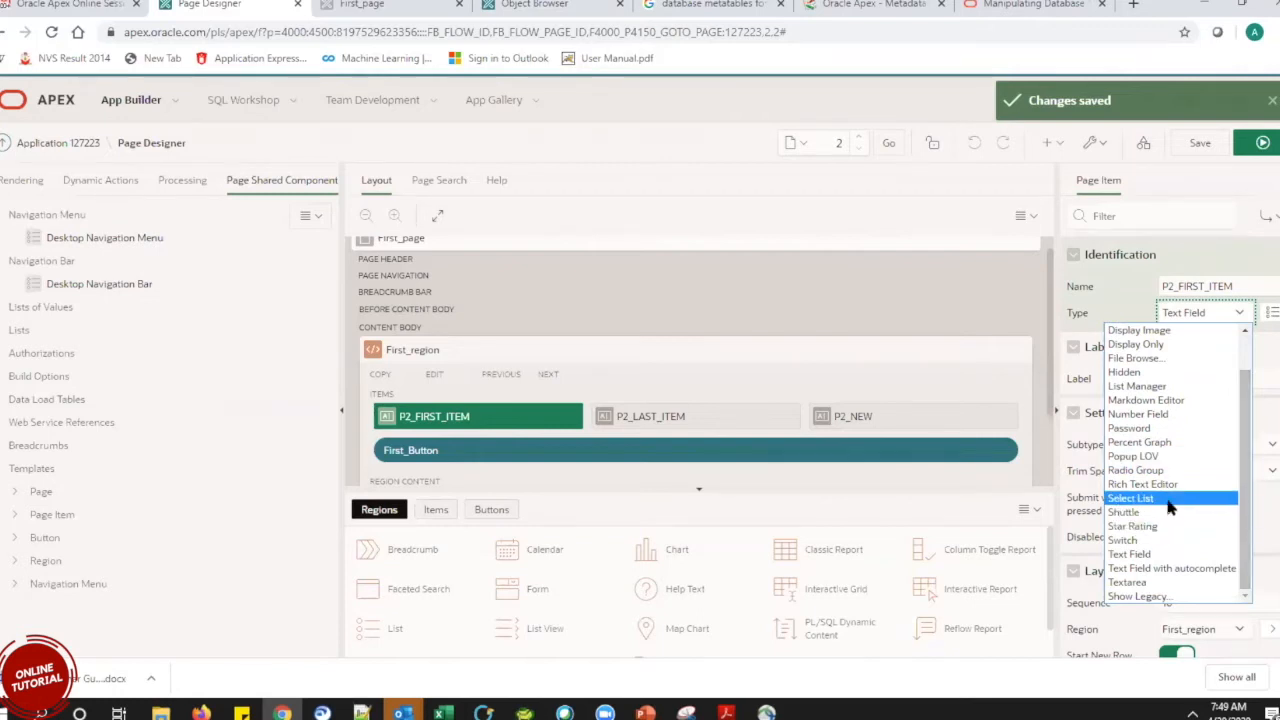
left_click(1170, 500)
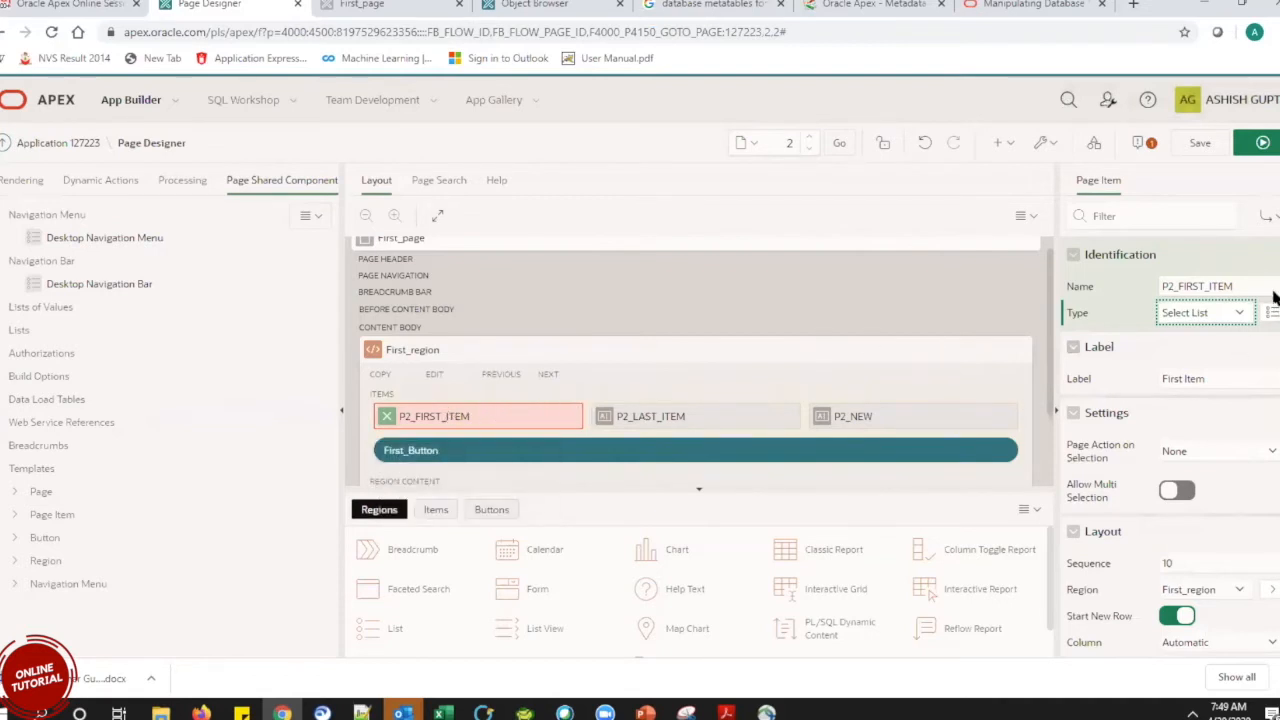
Set the List of Values type of P2_FIRST_ITEM to Shared Component.
scroll(1275, 300, "down", 5)
scroll(1270, 400, "down", 5)
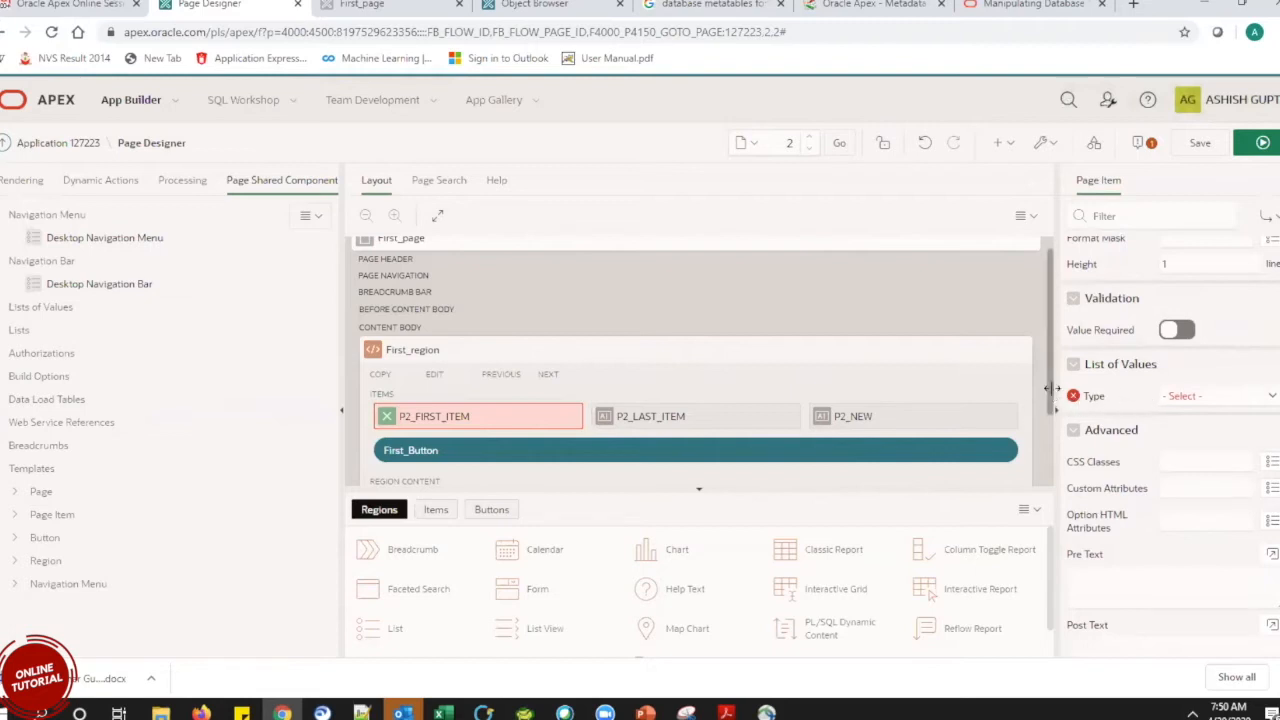
left_click(1183, 397)
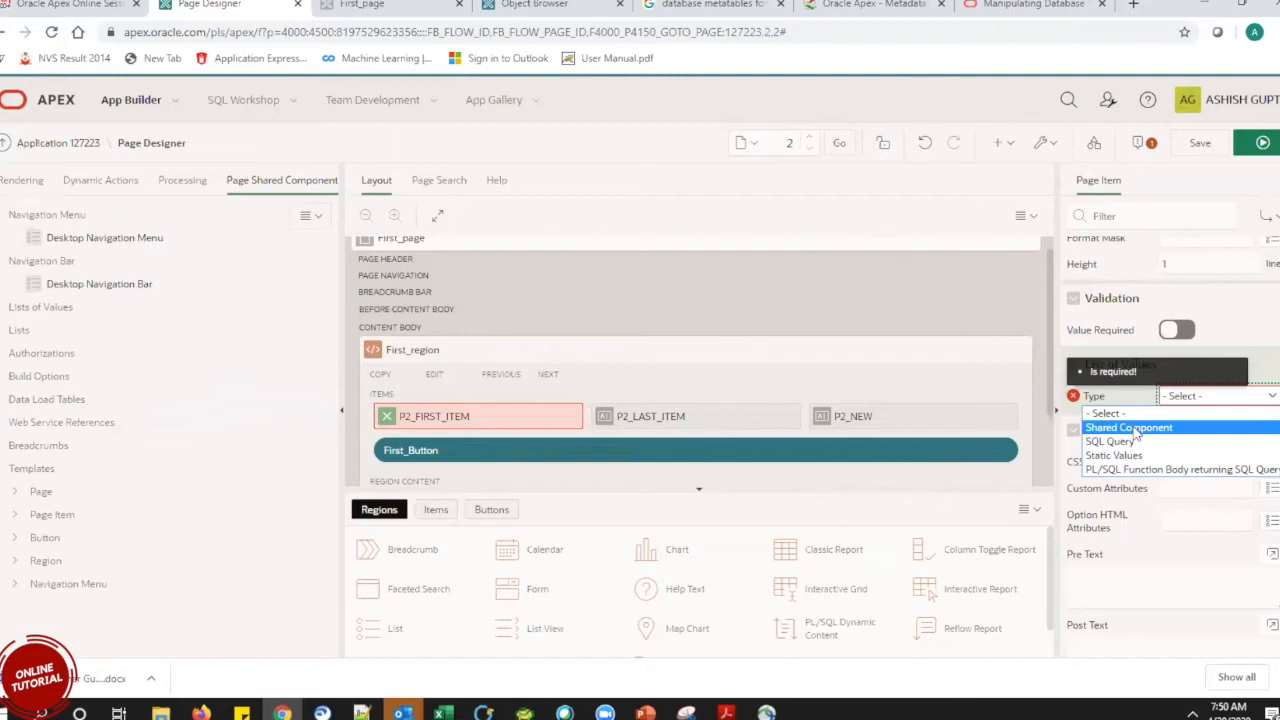
left_click(1137, 428)
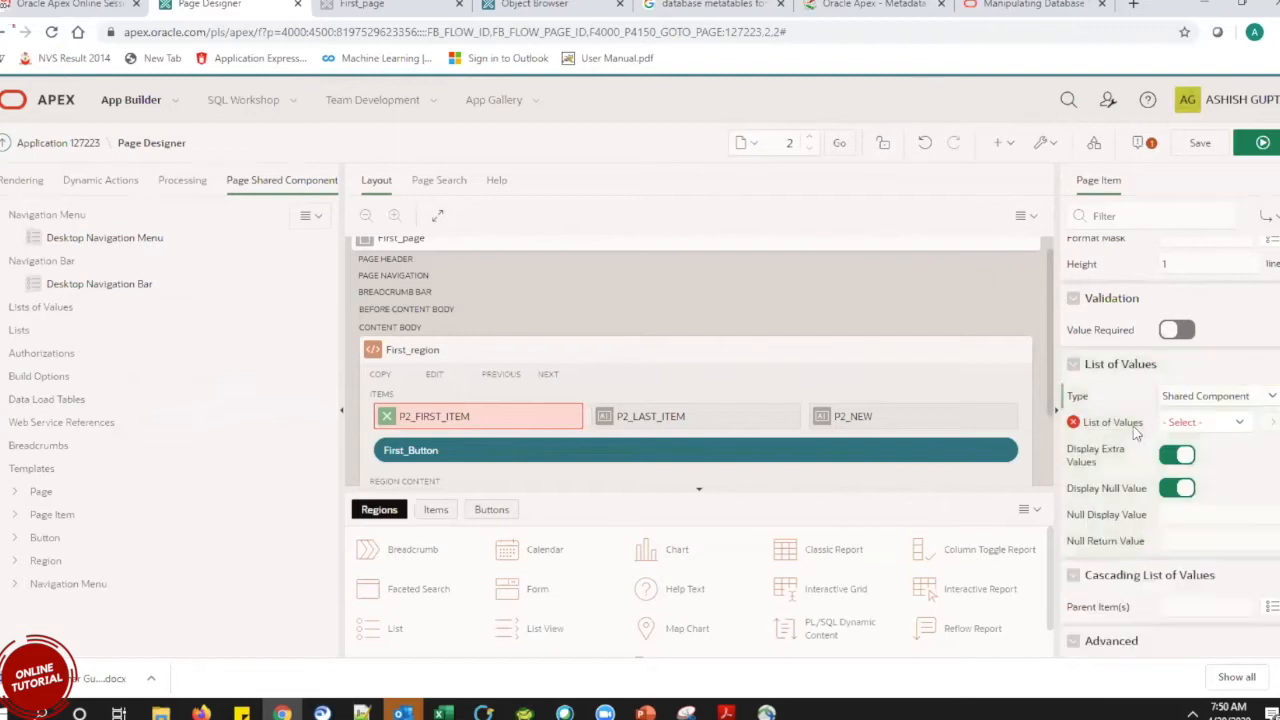
Review the shared lists of values offered for P2_FIRST_ITEM without choosing one.
left_click(1205, 423)
left_click(1205, 423)
left_click(1205, 423)
left_click(1205, 423)
left_click(1205, 423)
left_click(1205, 423)
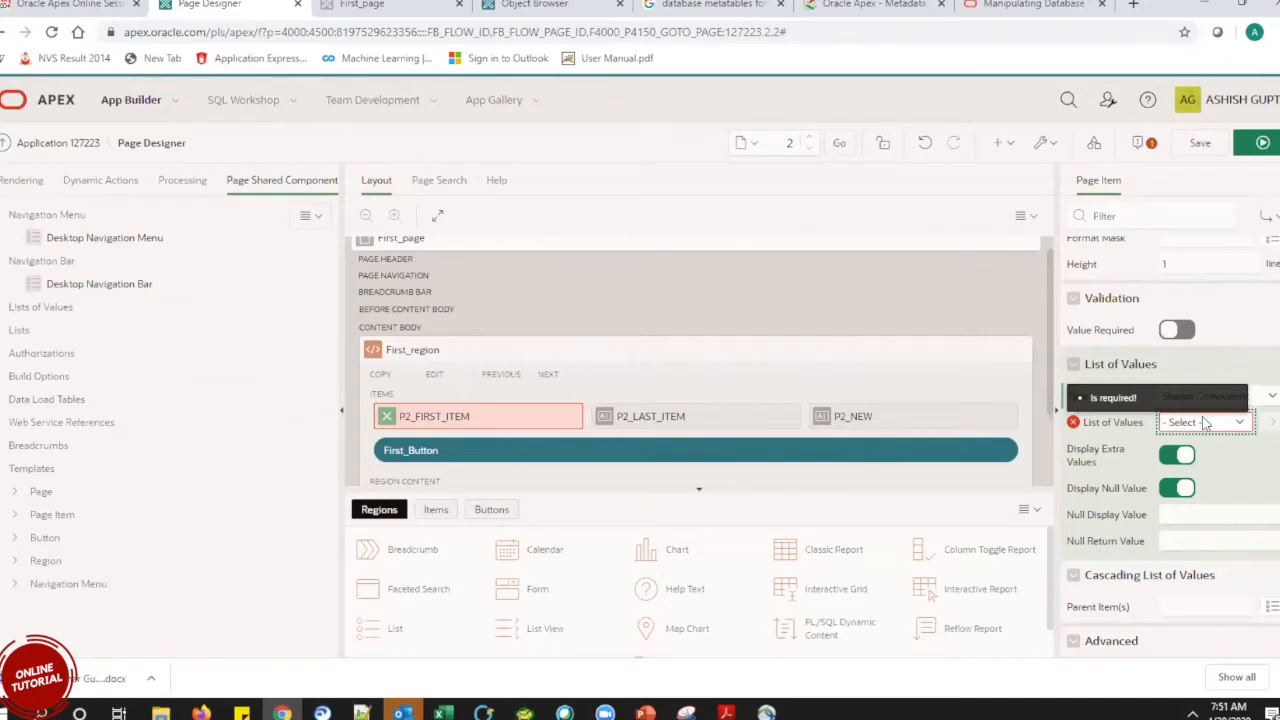
left_click(1205, 422)
left_click(1205, 422)
left_click(1205, 422)
left_click(1205, 422)
left_click(1203, 424)
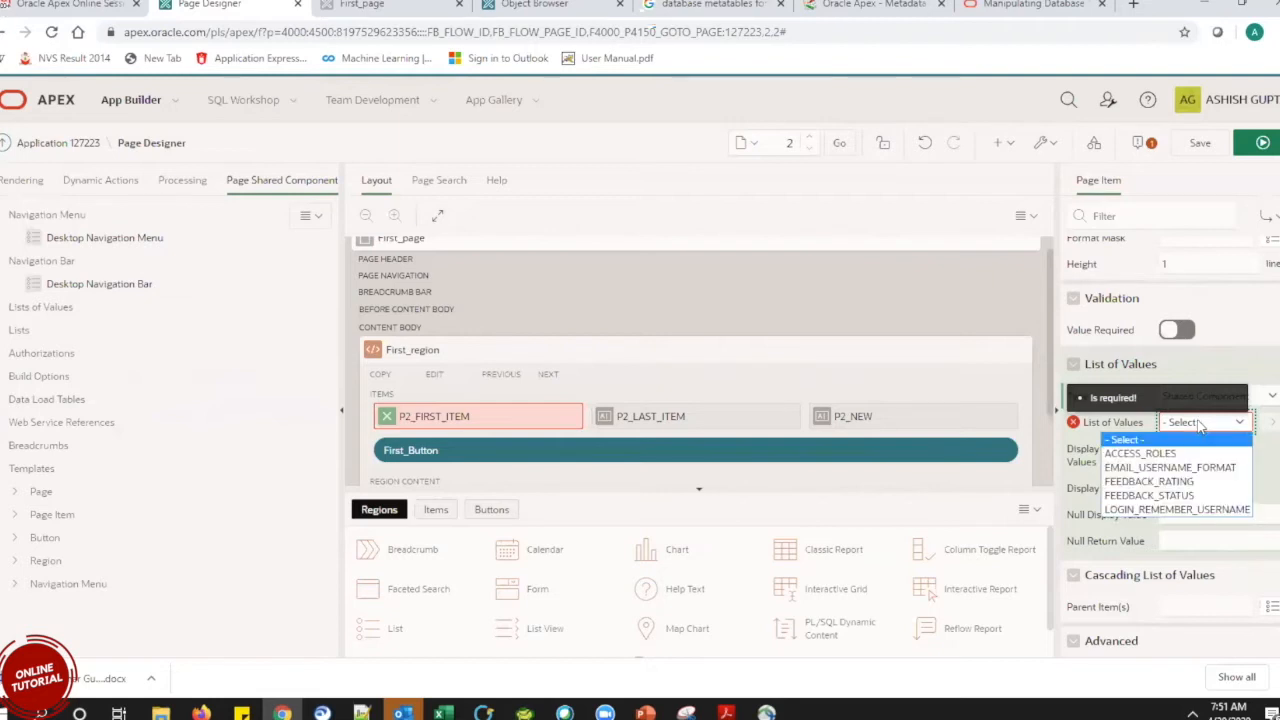
left_click(1275, 443)
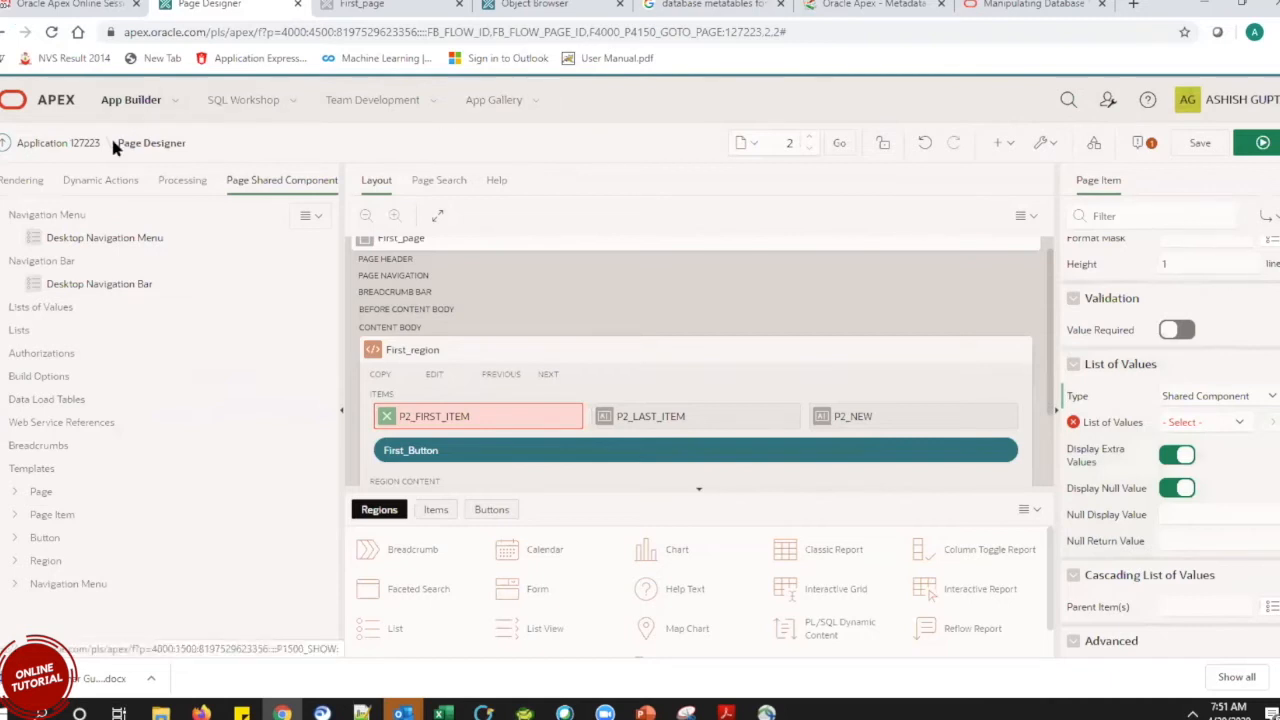
Leave Page Designer without saving and open Lists of Values in the Shared Components of Application 127223.
left_click(177, 102)
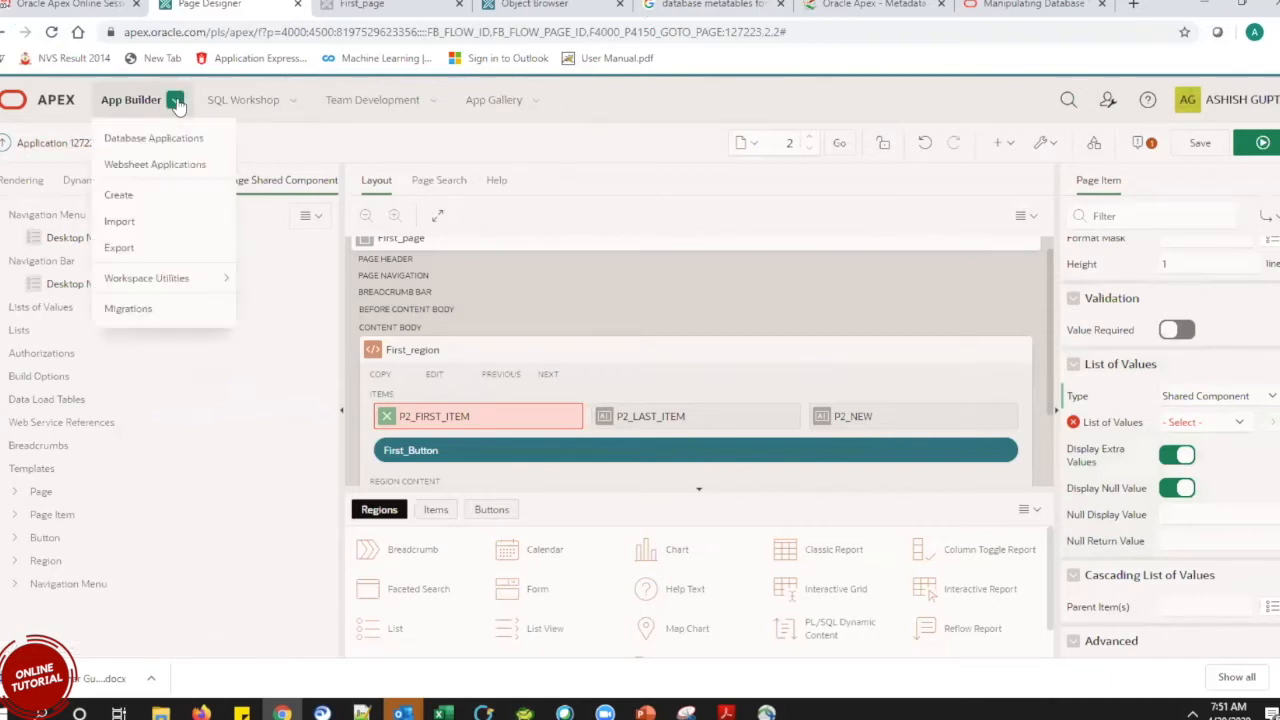
left_click(72, 146)
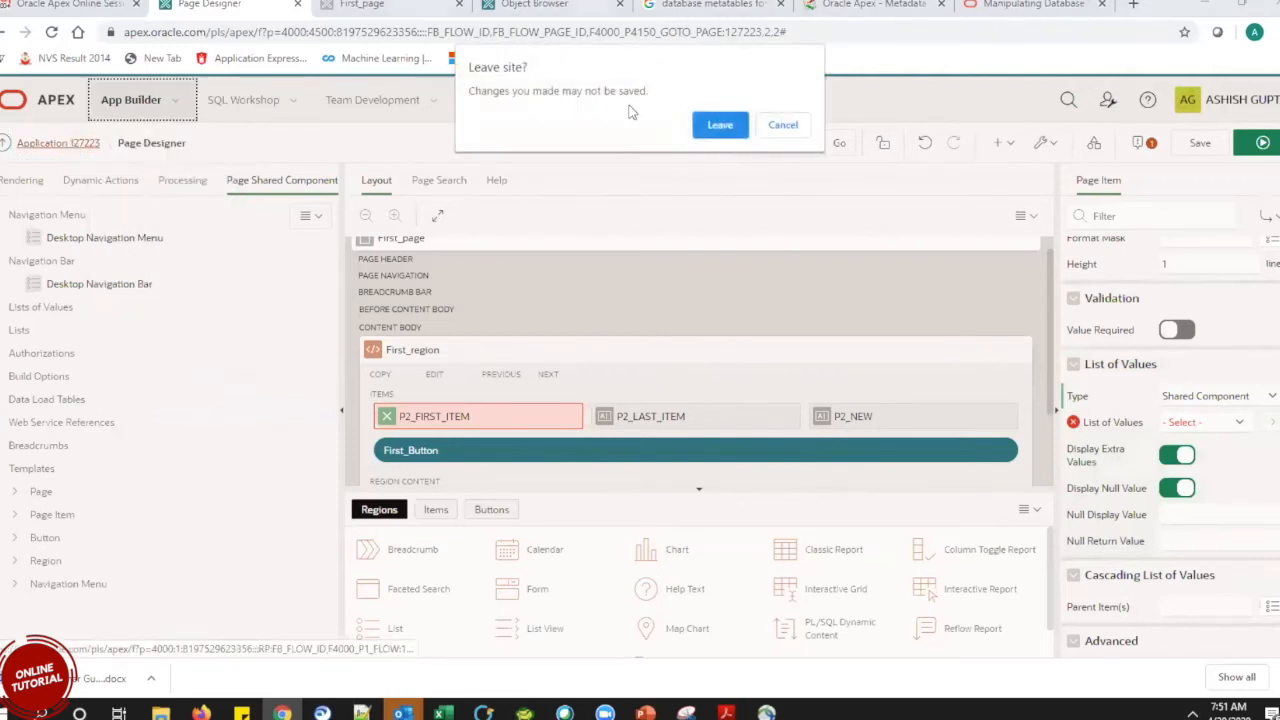
left_click(733, 136)
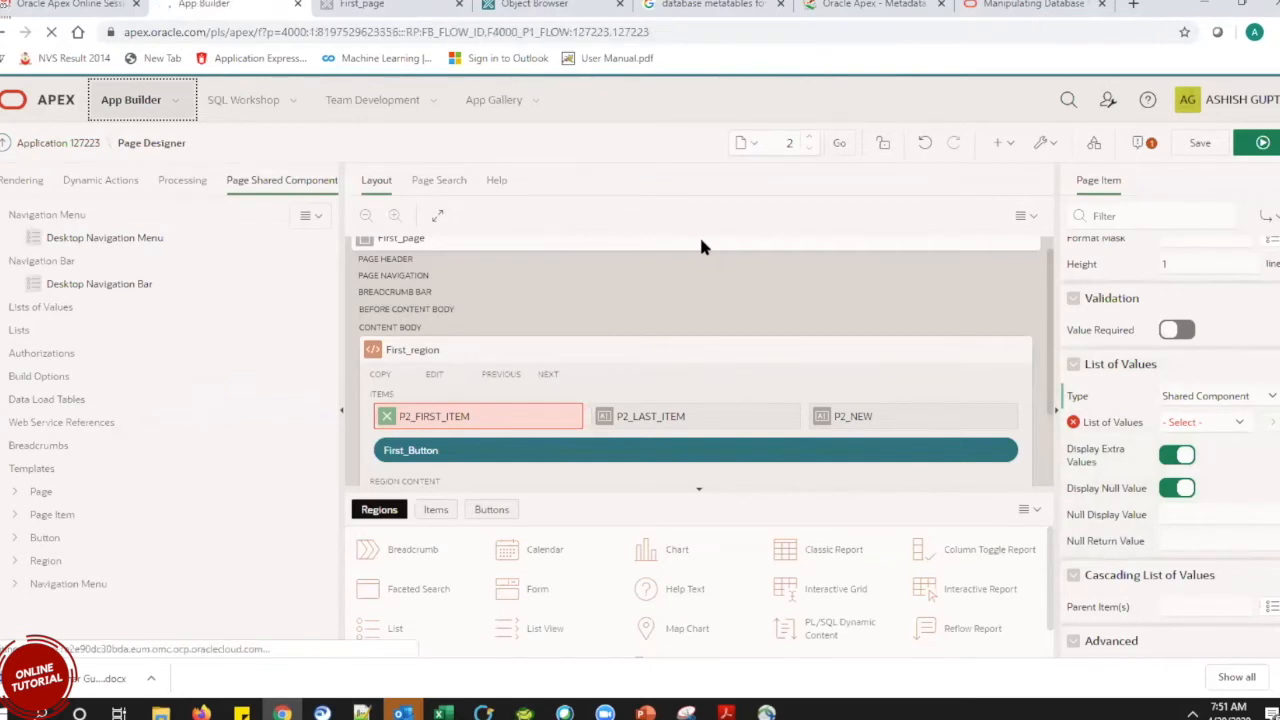
left_click(557, 300)
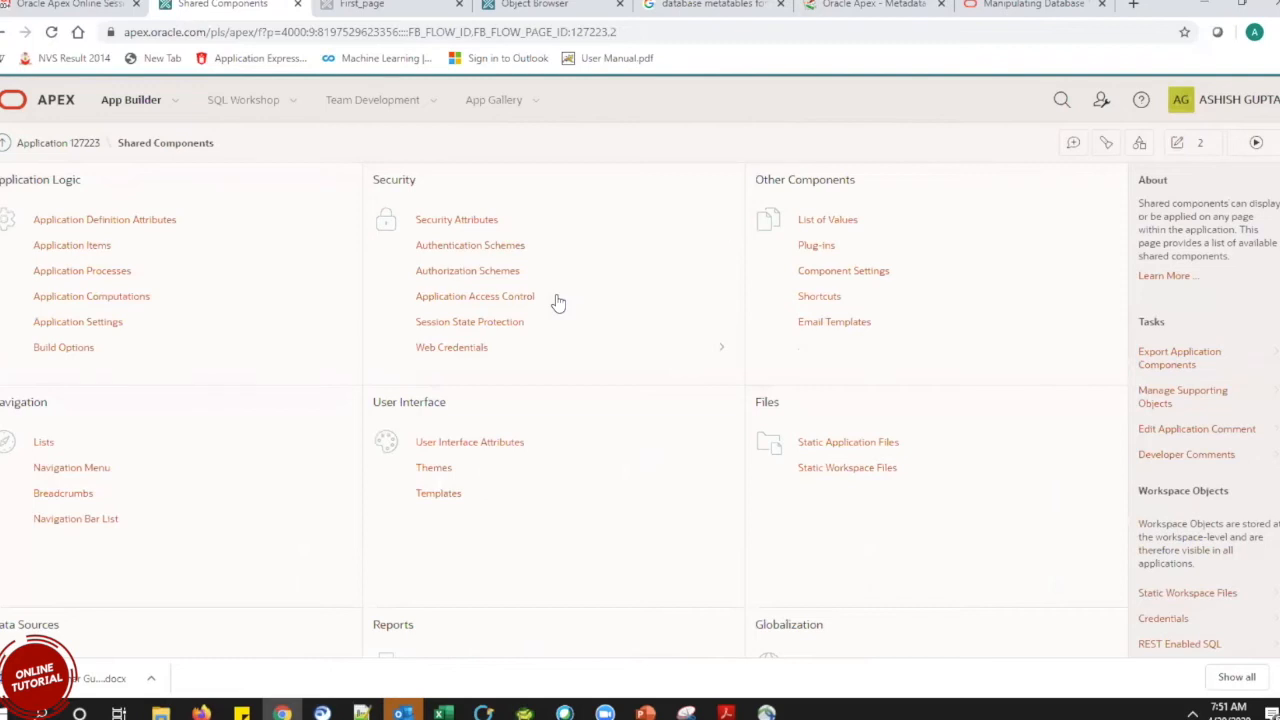
left_click(829, 229)
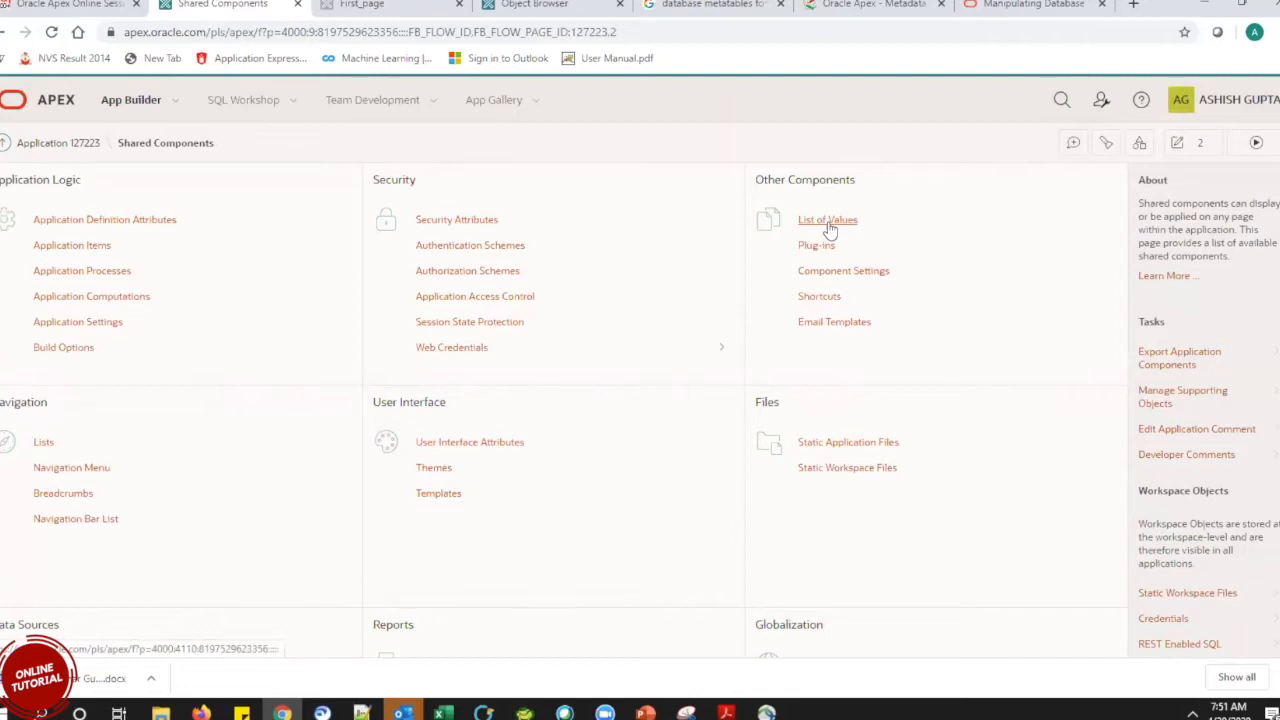
left_click(829, 229)
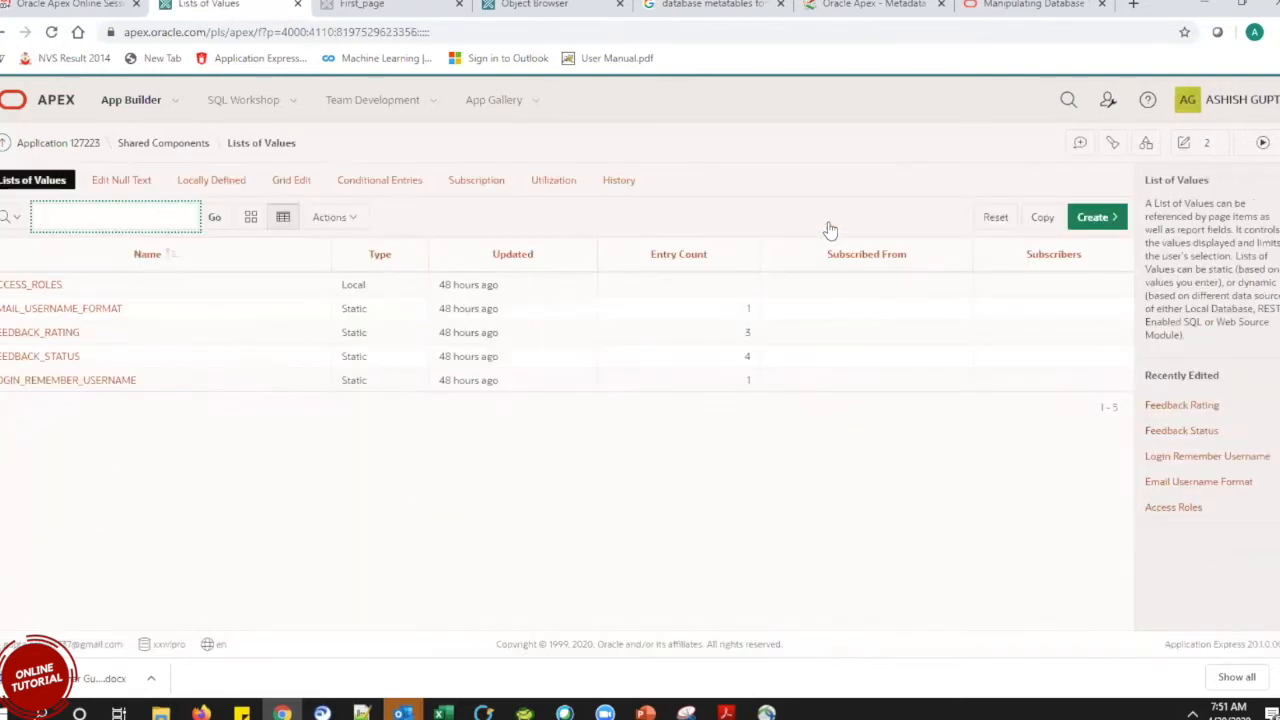
Start creating a list of values from scratch, name it DEPT_NAME with type Dynamic, and continue to its source.
left_click(1098, 218)
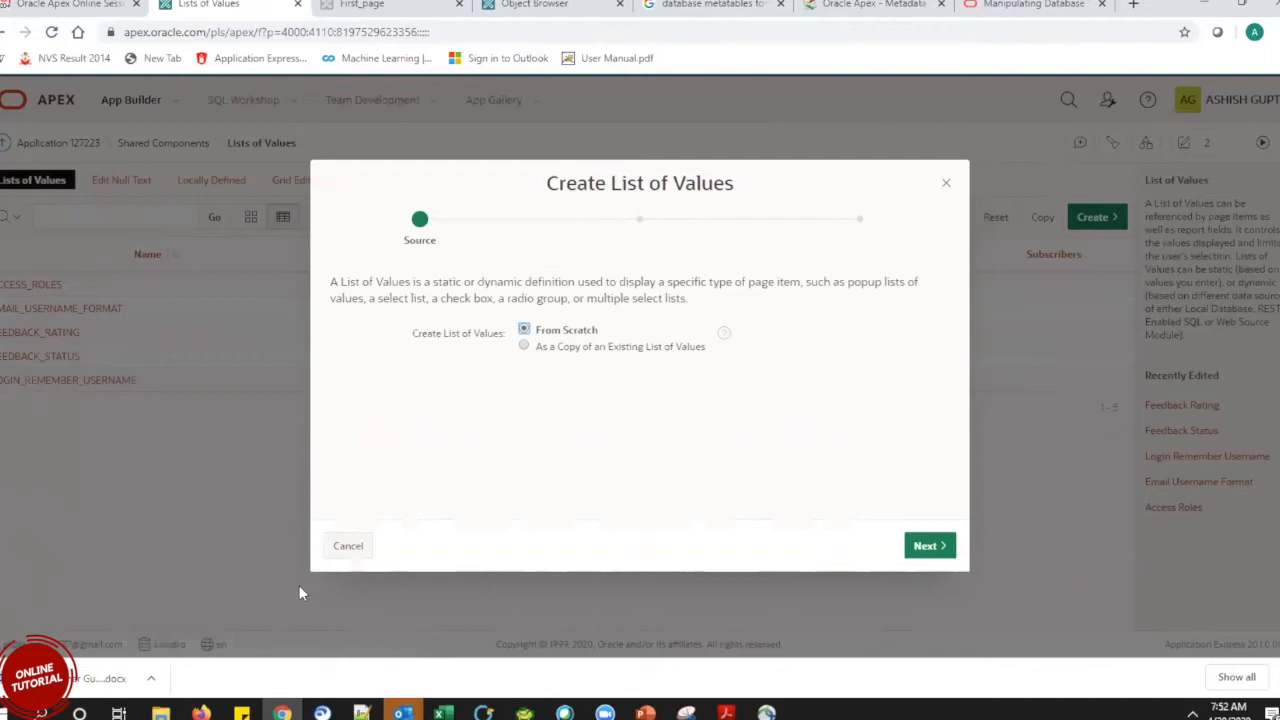
left_click(929, 550)
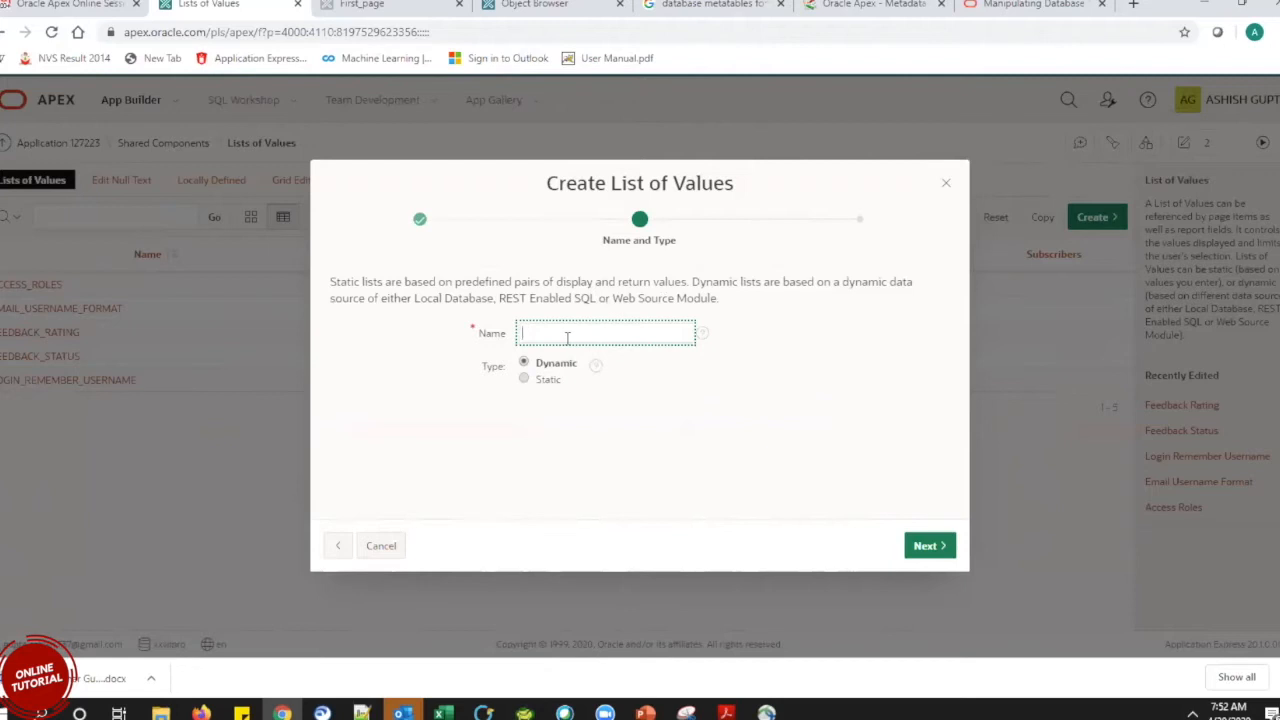
type("dept_name")
left_click(922, 545)
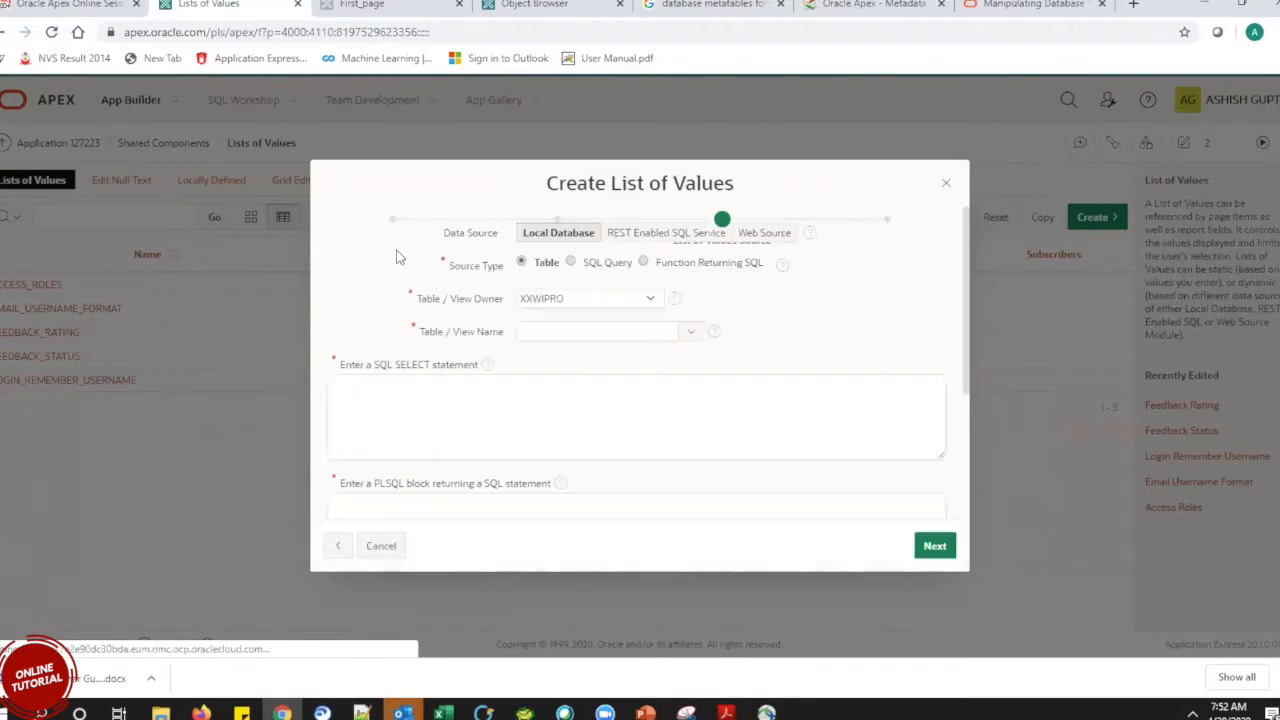
Go back to the name and type settings, try the Static type, and continue to the source with Dynamic.
left_click(332, 550)
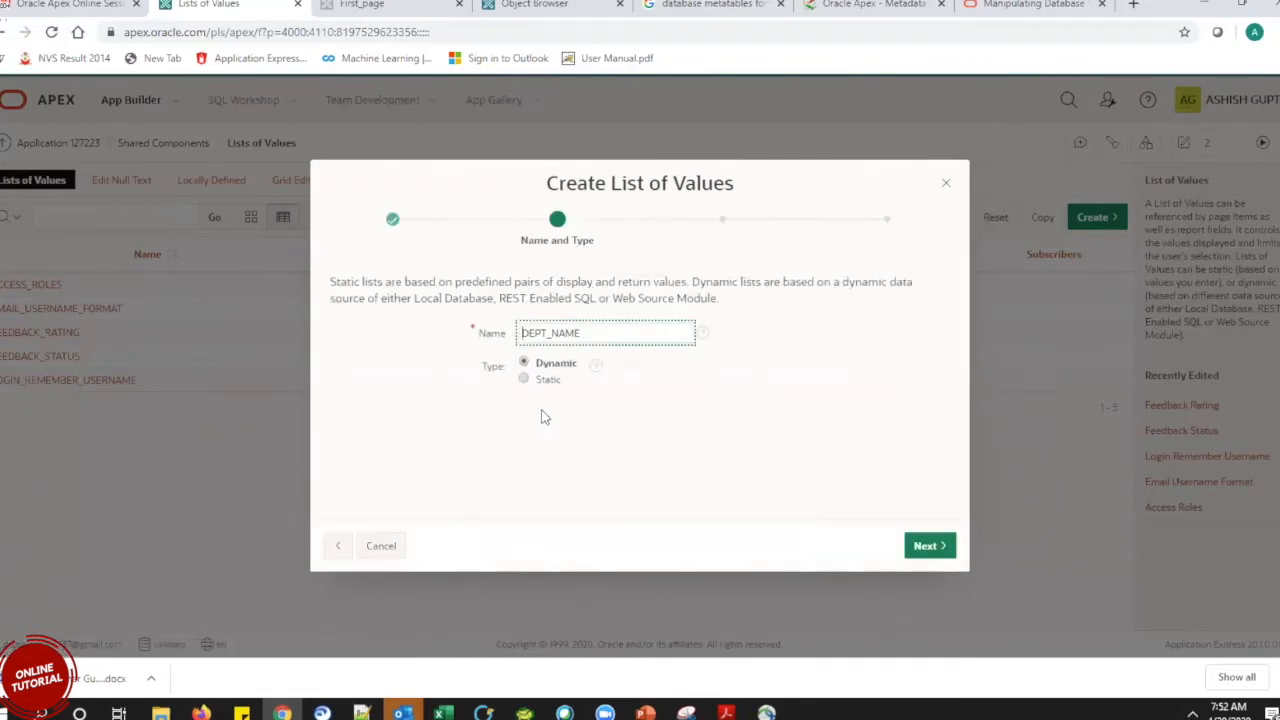
left_click(549, 381)
left_click(541, 366)
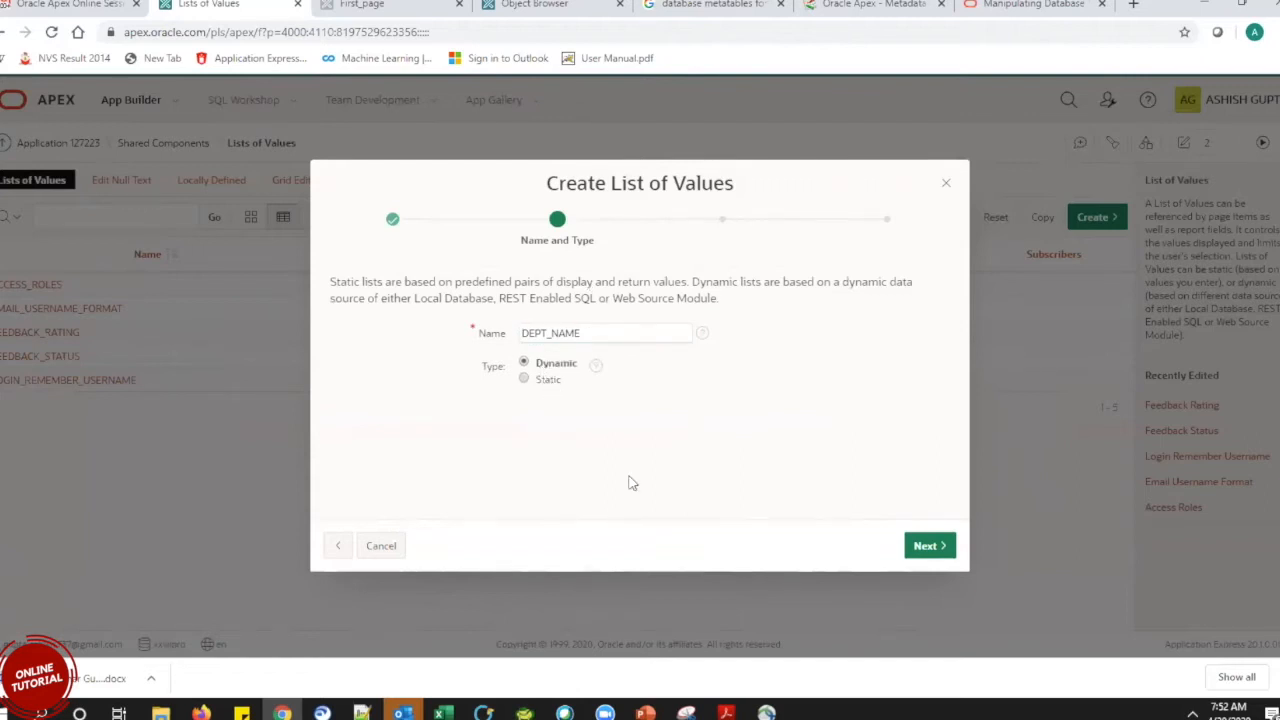
left_click(556, 383)
left_click(524, 363)
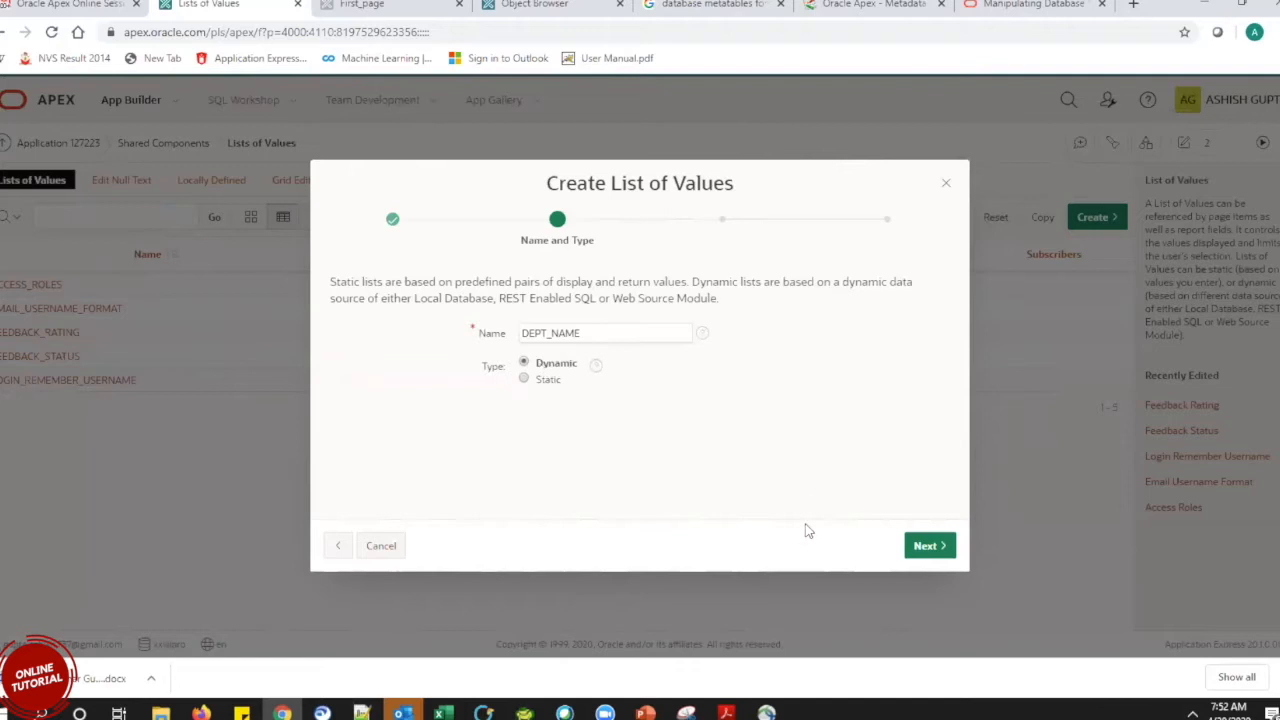
left_click(928, 547)
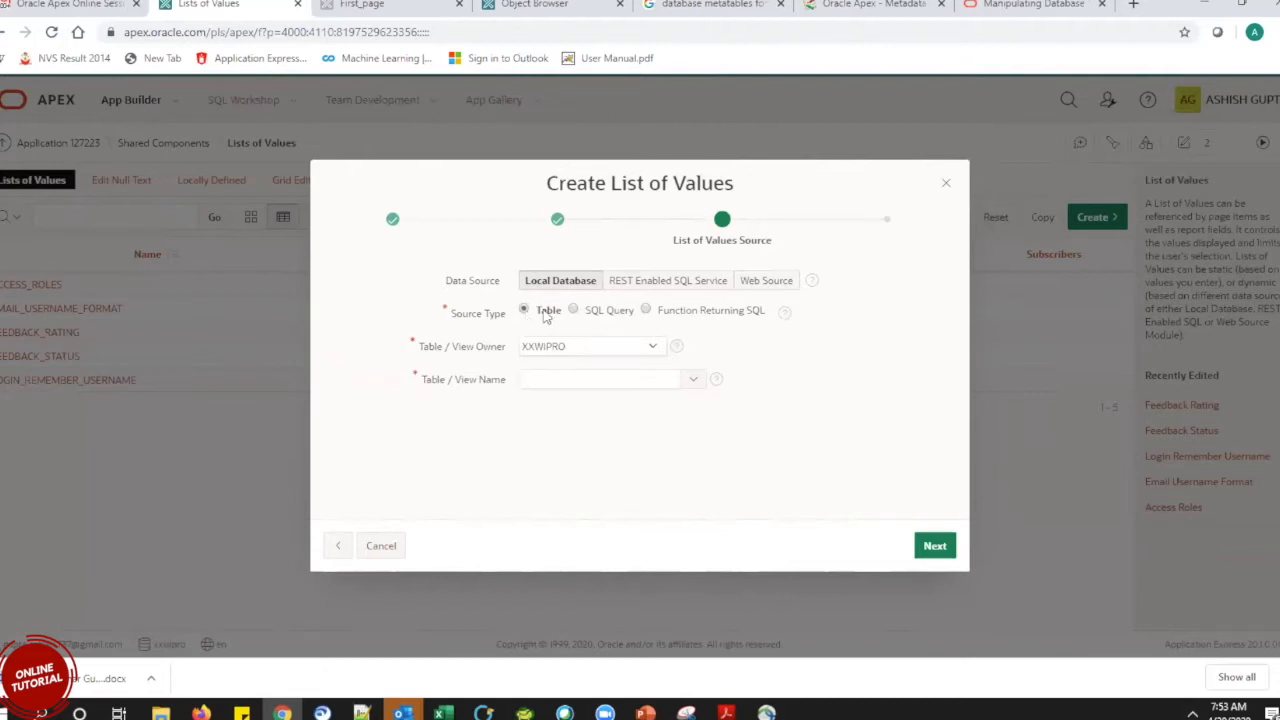
Source the list from the local table EBA_DEMO_DA_DEPT and create it with return column DEPTNO and display column DNAME.
left_click(574, 311)
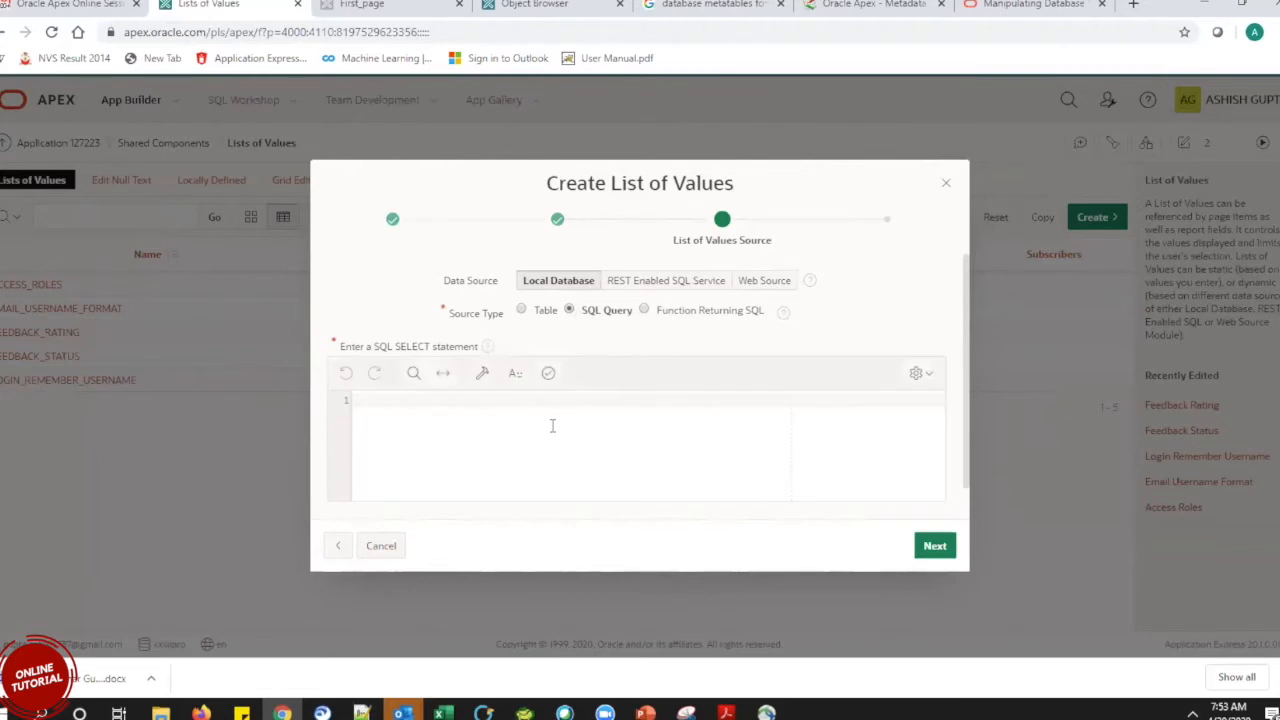
left_click(521, 310)
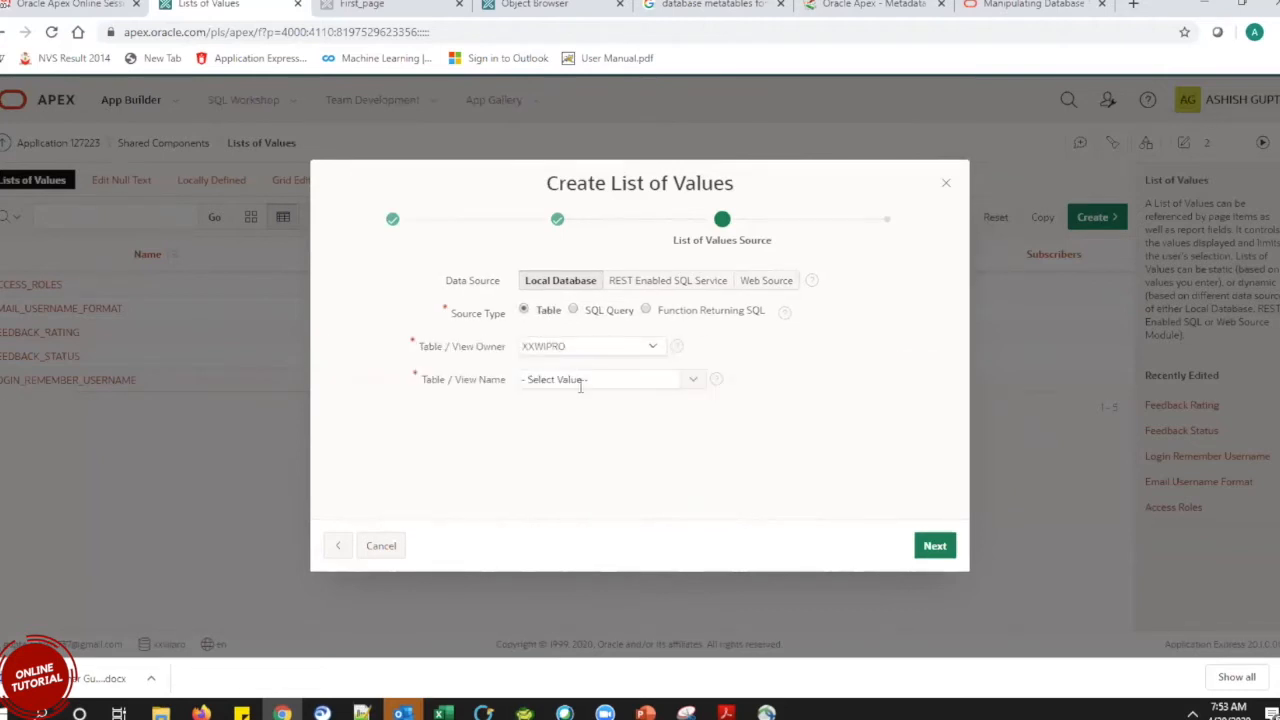
left_click(686, 390)
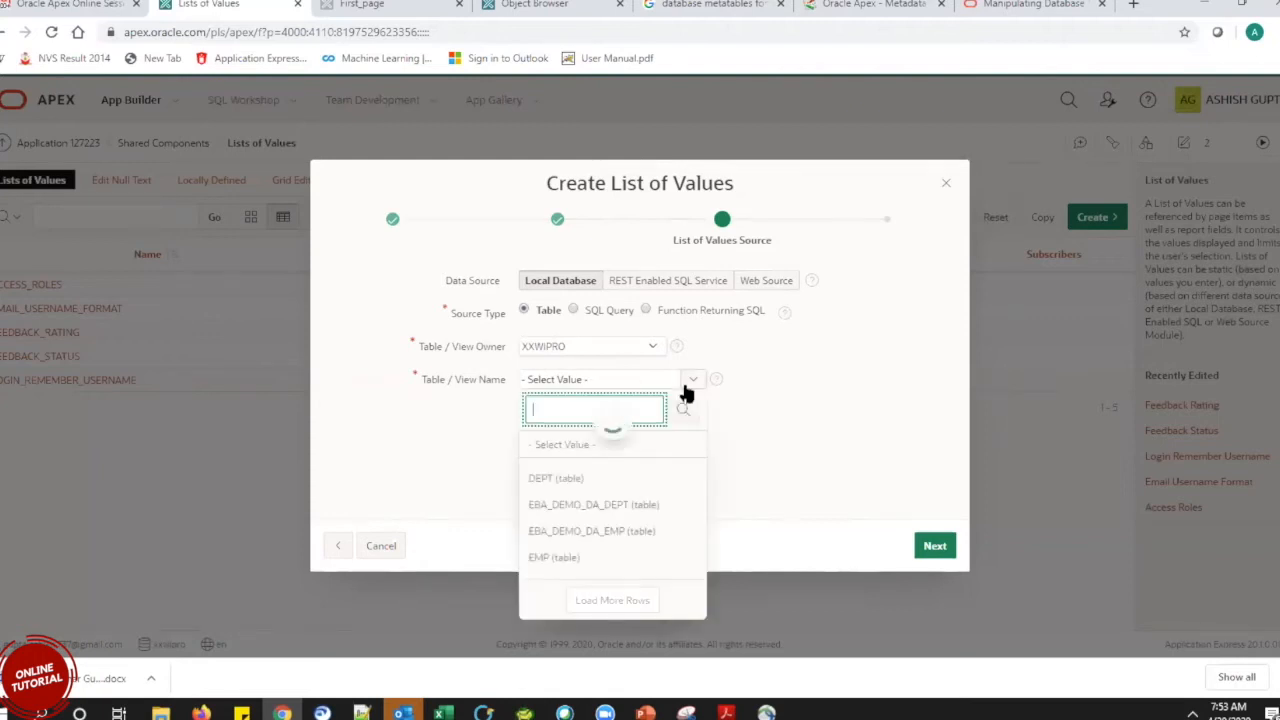
left_click(624, 498)
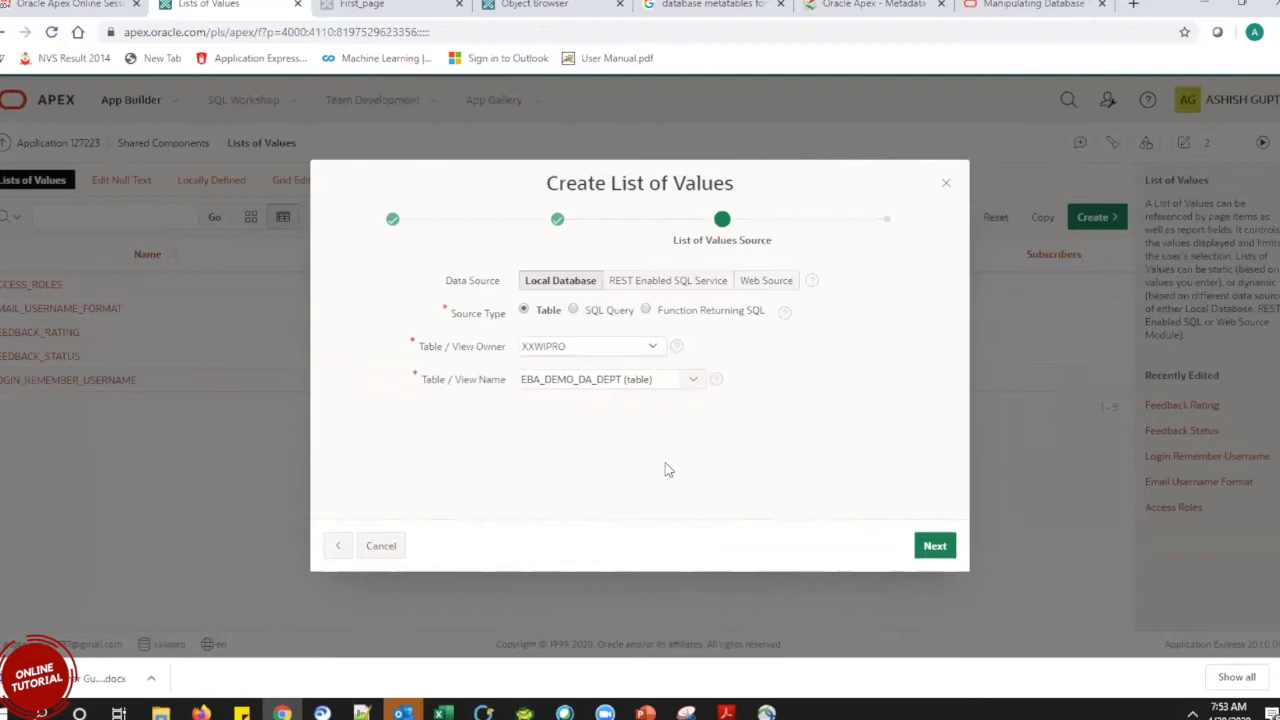
left_click(935, 546)
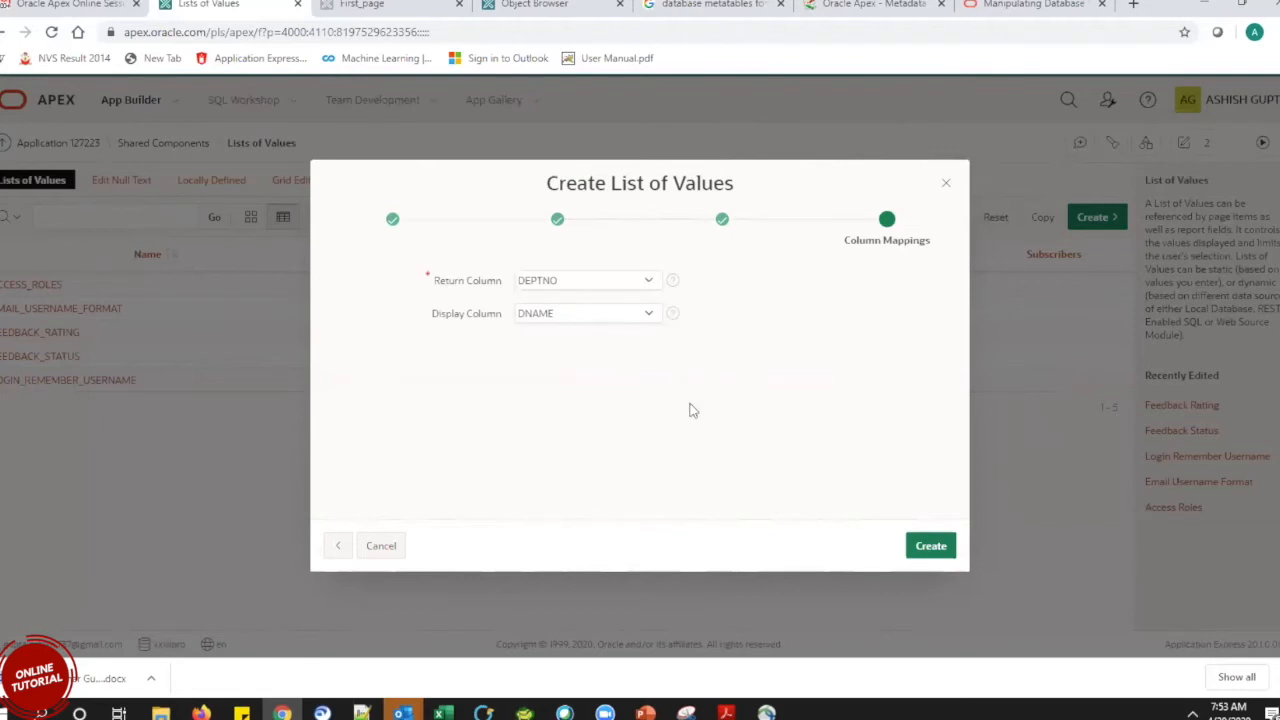
left_click(930, 552)
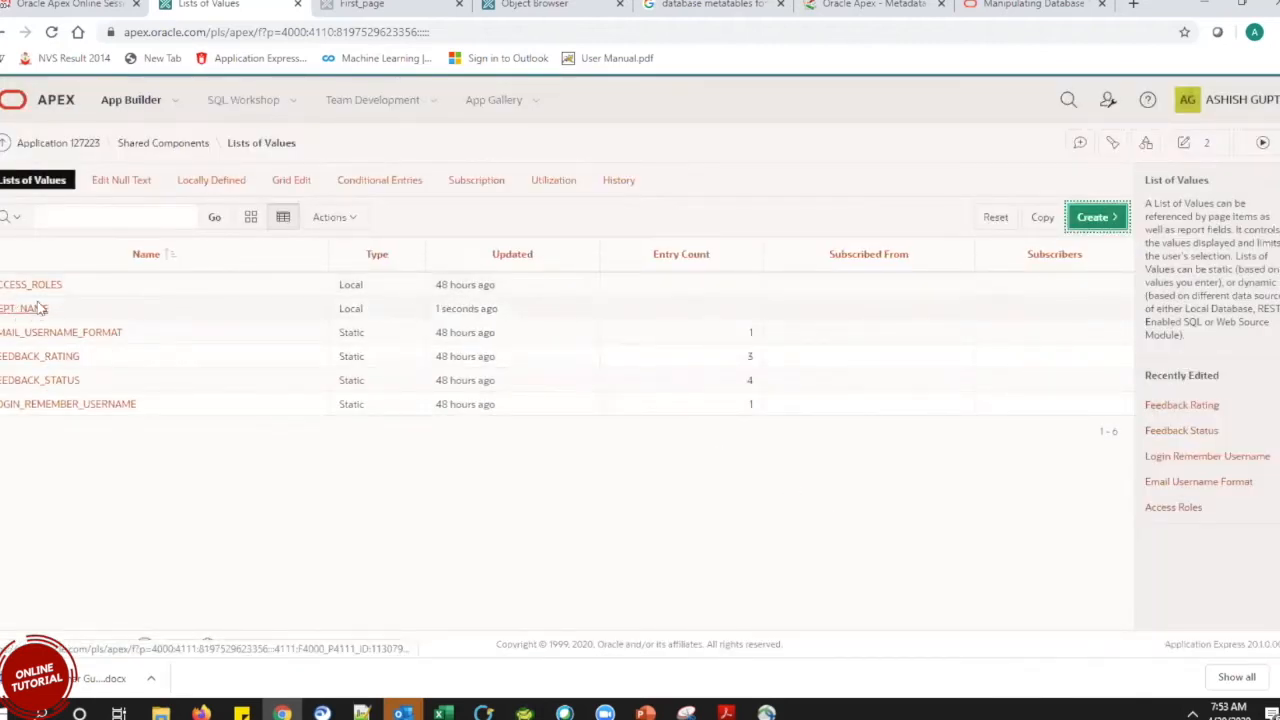
Start another list of values from scratch, name it dname_sql with type Dynamic, and continue to its source.
left_click(1103, 217)
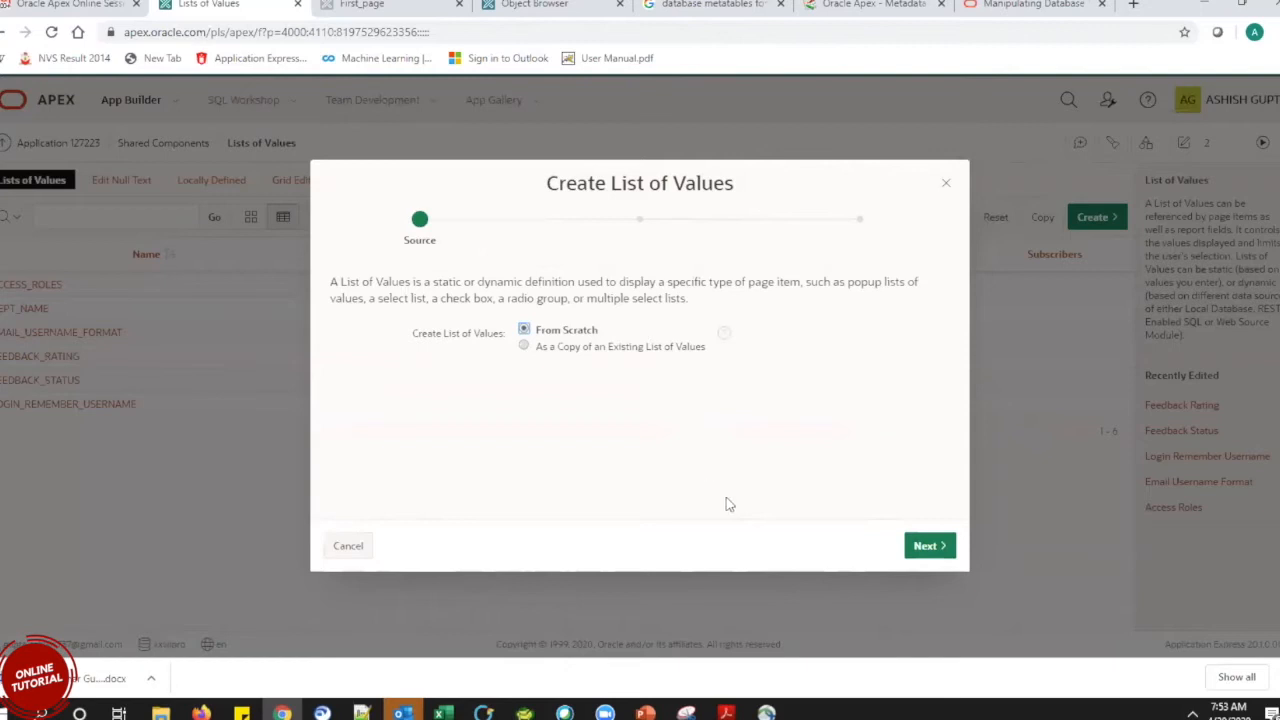
left_click(924, 546)
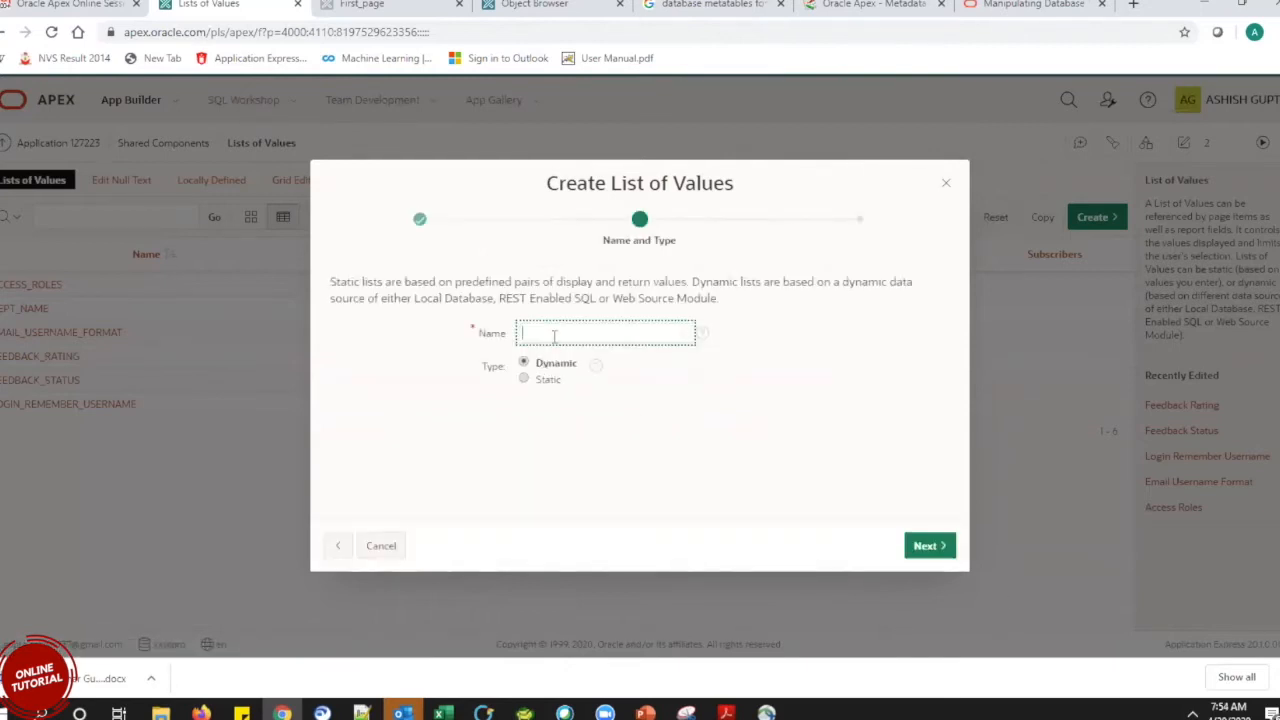
type("dname")
type("_")
type("sp")
type("l")
left_click(924, 552)
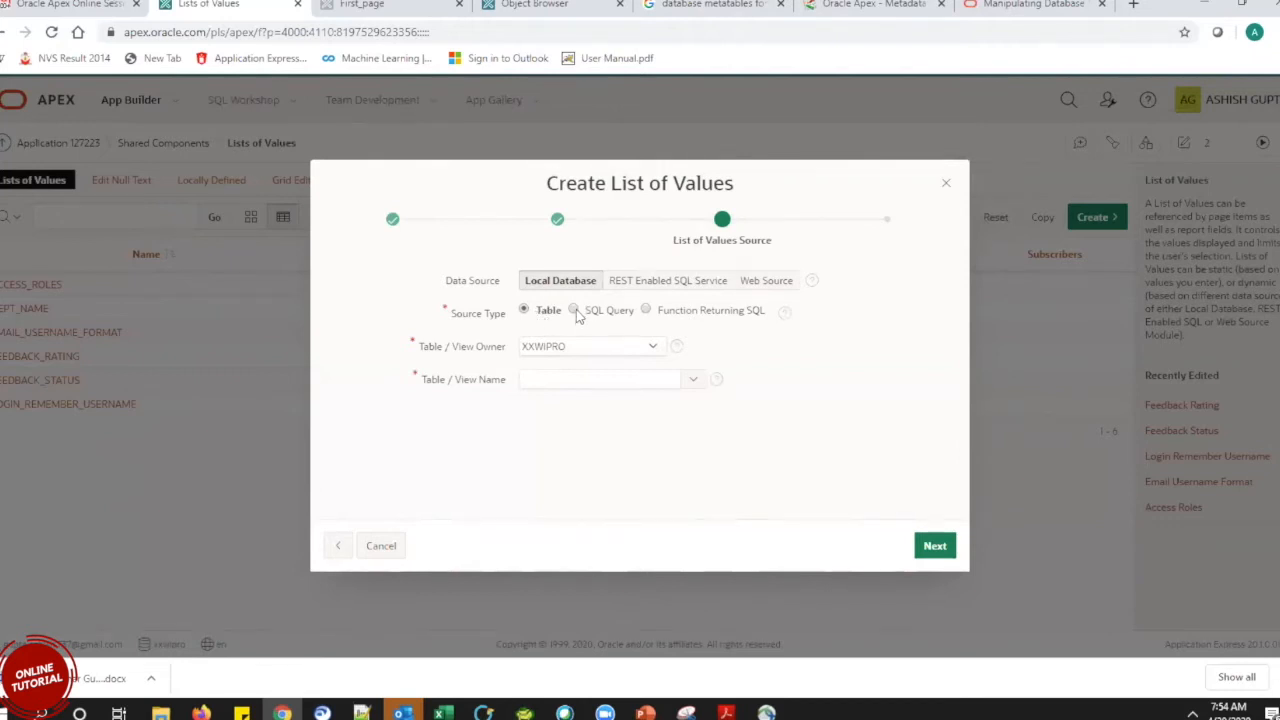
Set the source to the SQL query "select dname a,deptno b from EBA_DEMO_DA_DEPT" and validate it.
left_click(574, 310)
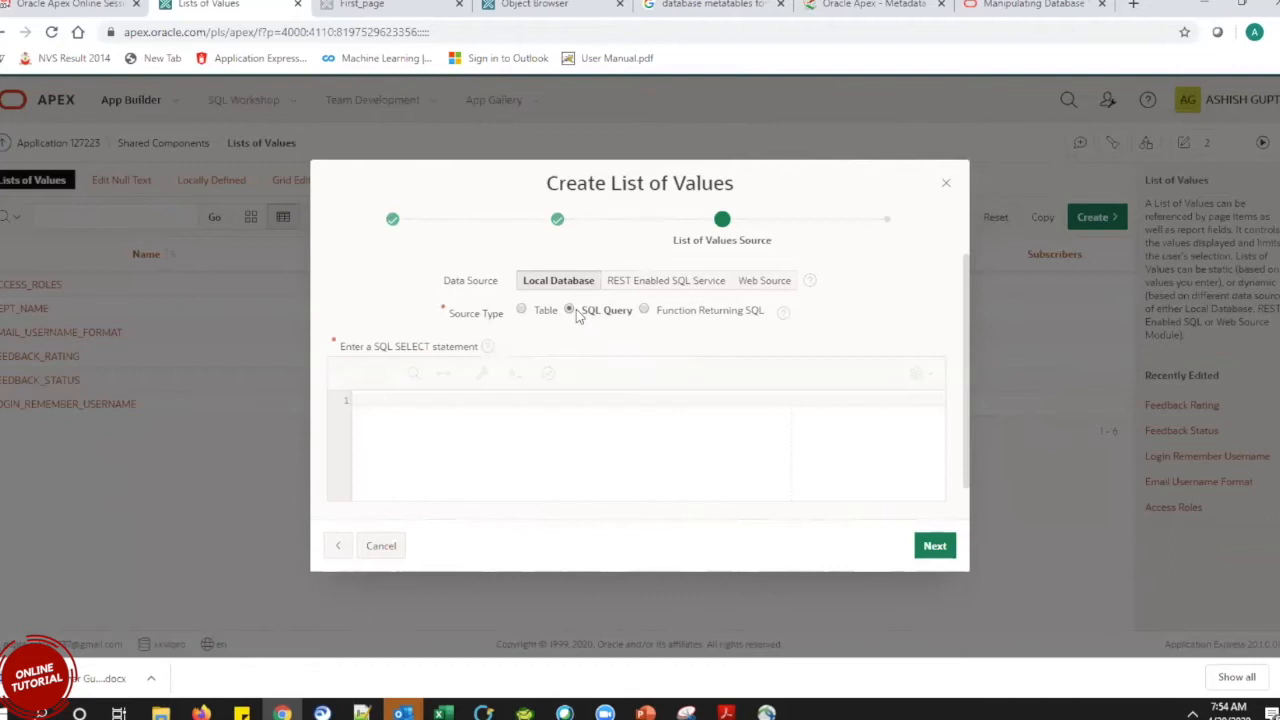
left_click(547, 417)
type("select")
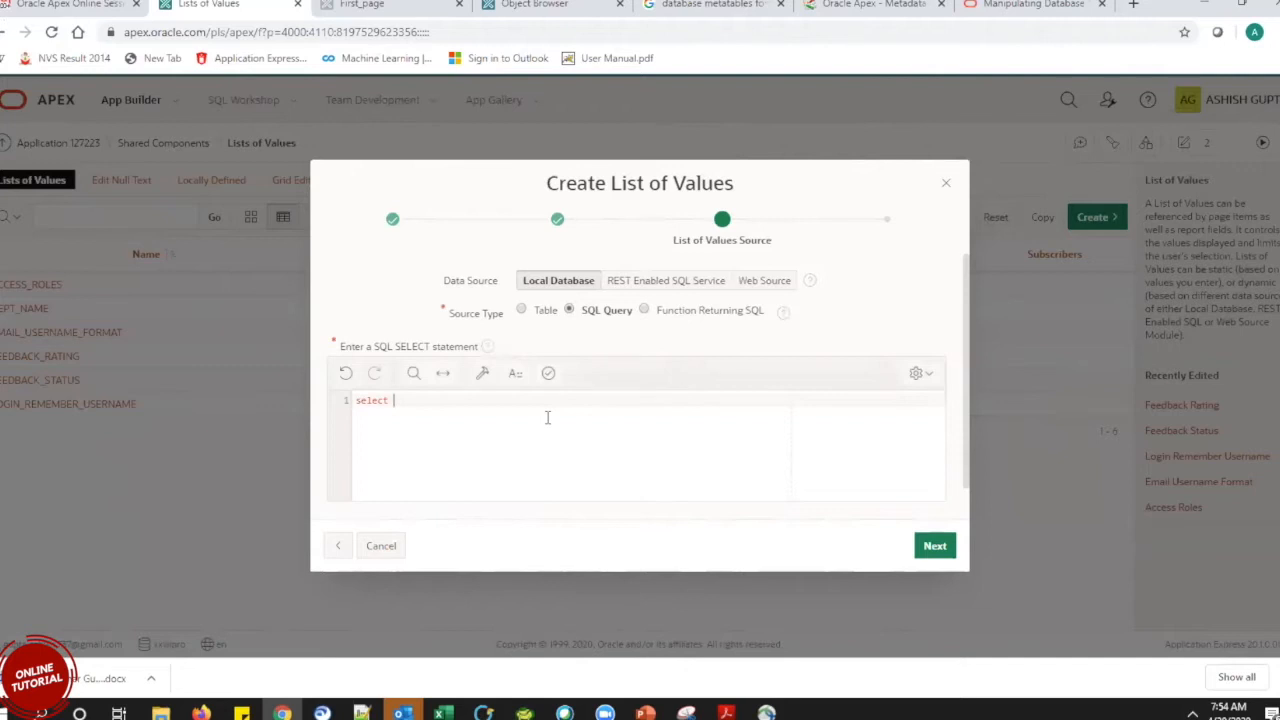
type(" dname a,dept b from")
type("EBA_DEMO_DA_DEPT")
left_click(550, 377)
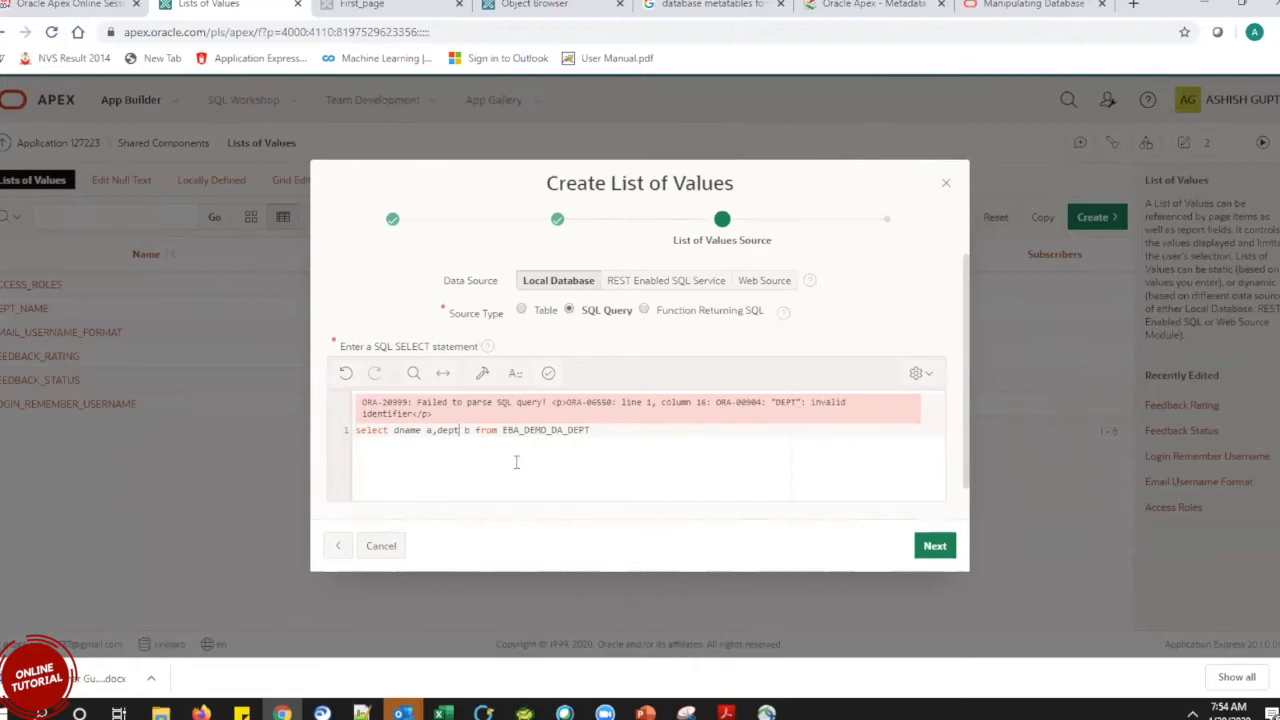
type("no")
left_click(549, 375)
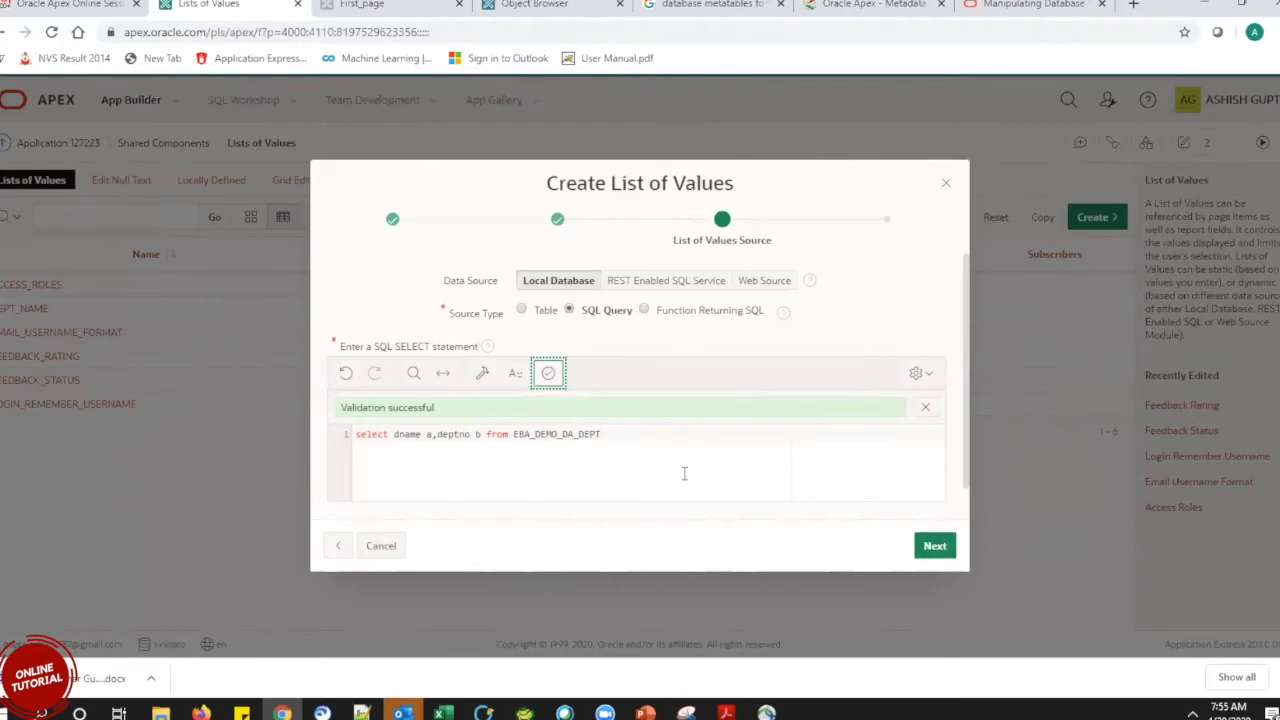
Copy the validated SQL query into a new Notepad++ document and highlight its dname and deptno columns.
left_click_drag(642, 438, 269, 420)
key("ctrl+c")
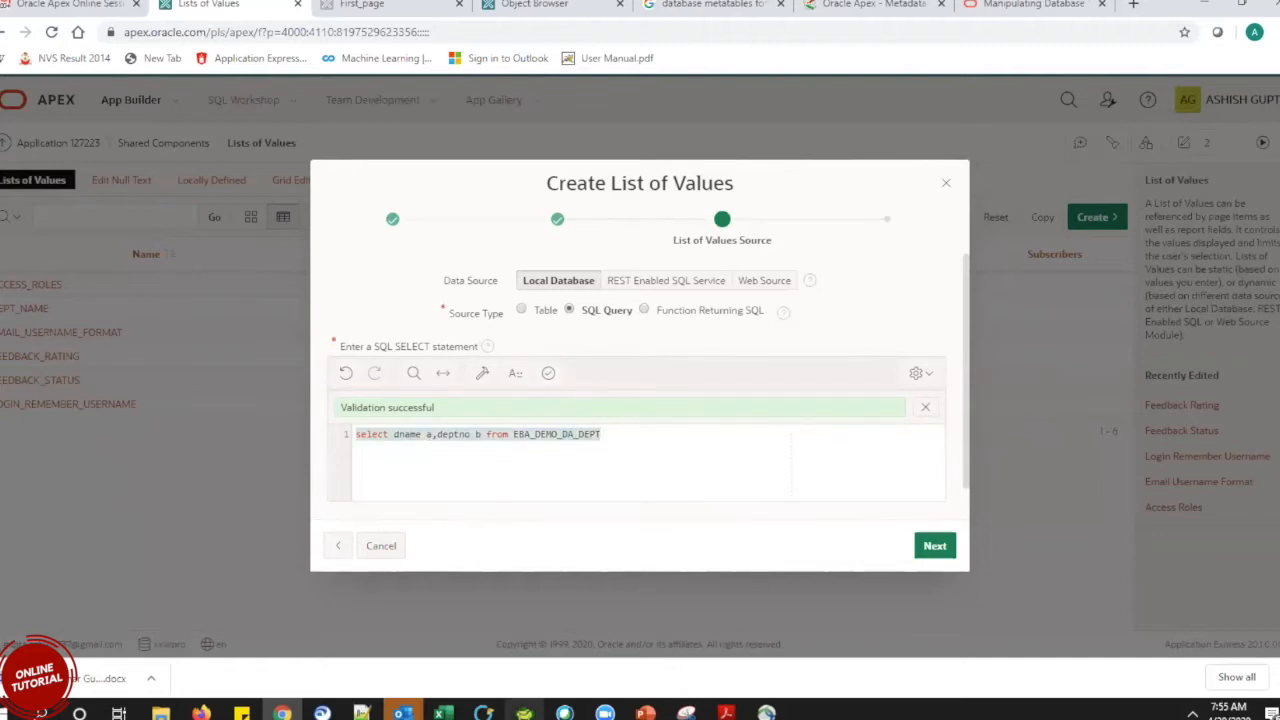
key("alt+Tab")
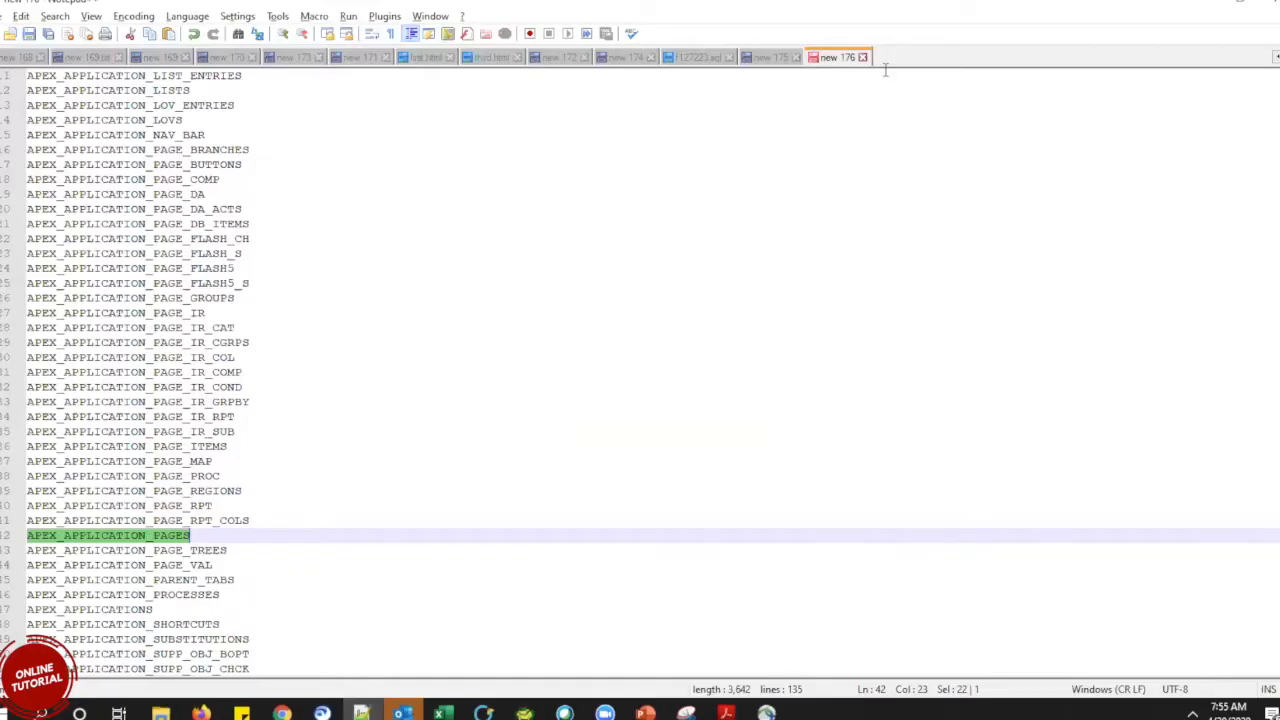
key("ctrl+n")
key("ctrl+v")
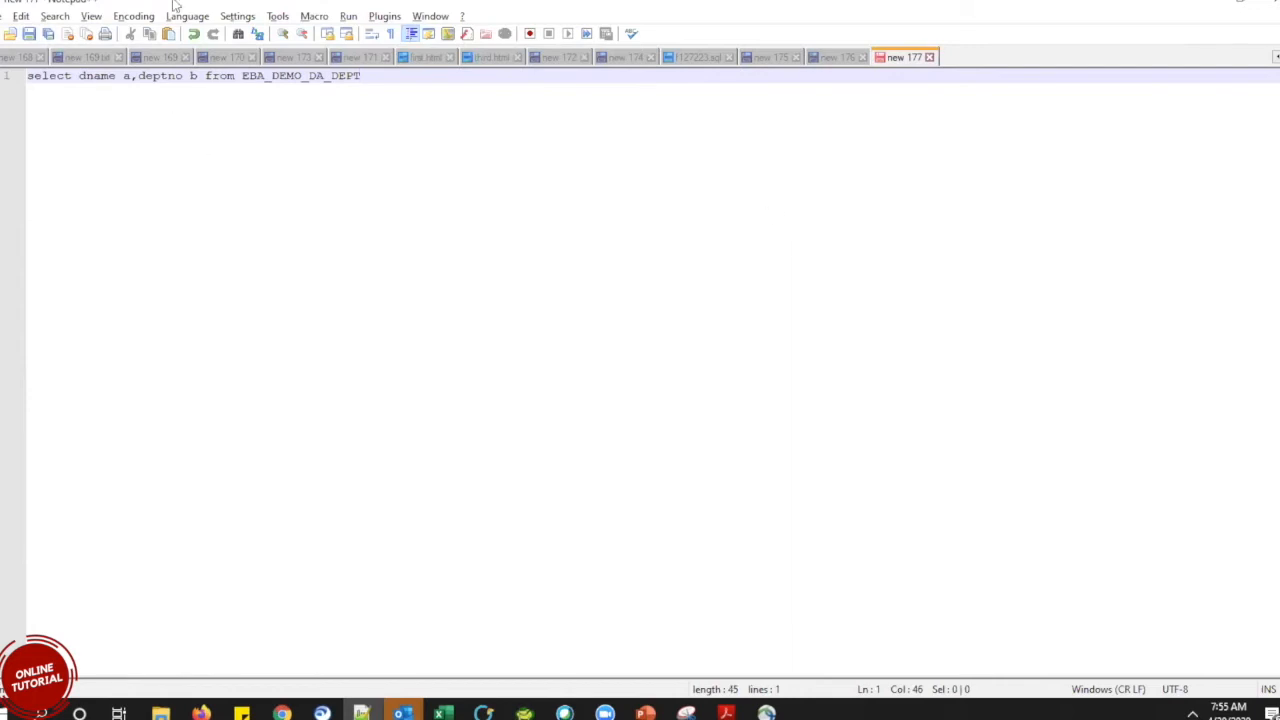
double_click(98, 76)
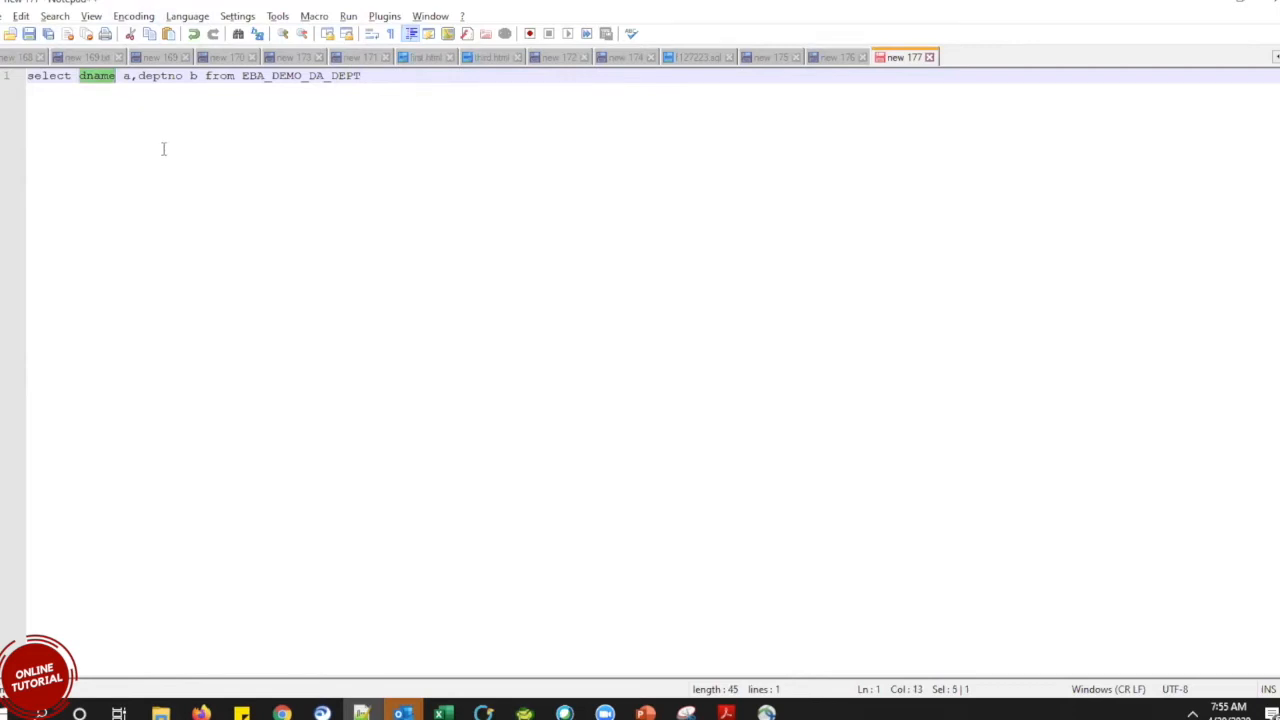
double_click(168, 76)
key("End")
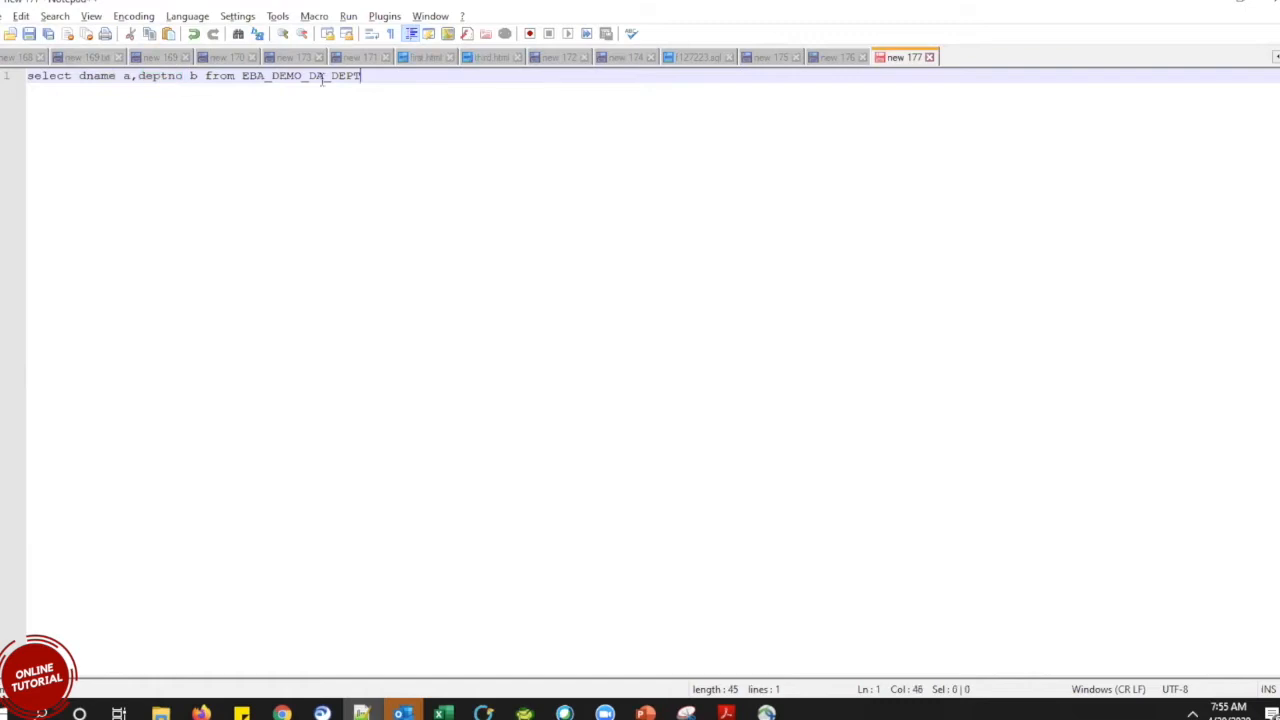
Duplicate the query onto line 4 of the Notepad++ document.
left_click_drag(358, 79, 3, 82)
key("ctrl+c")
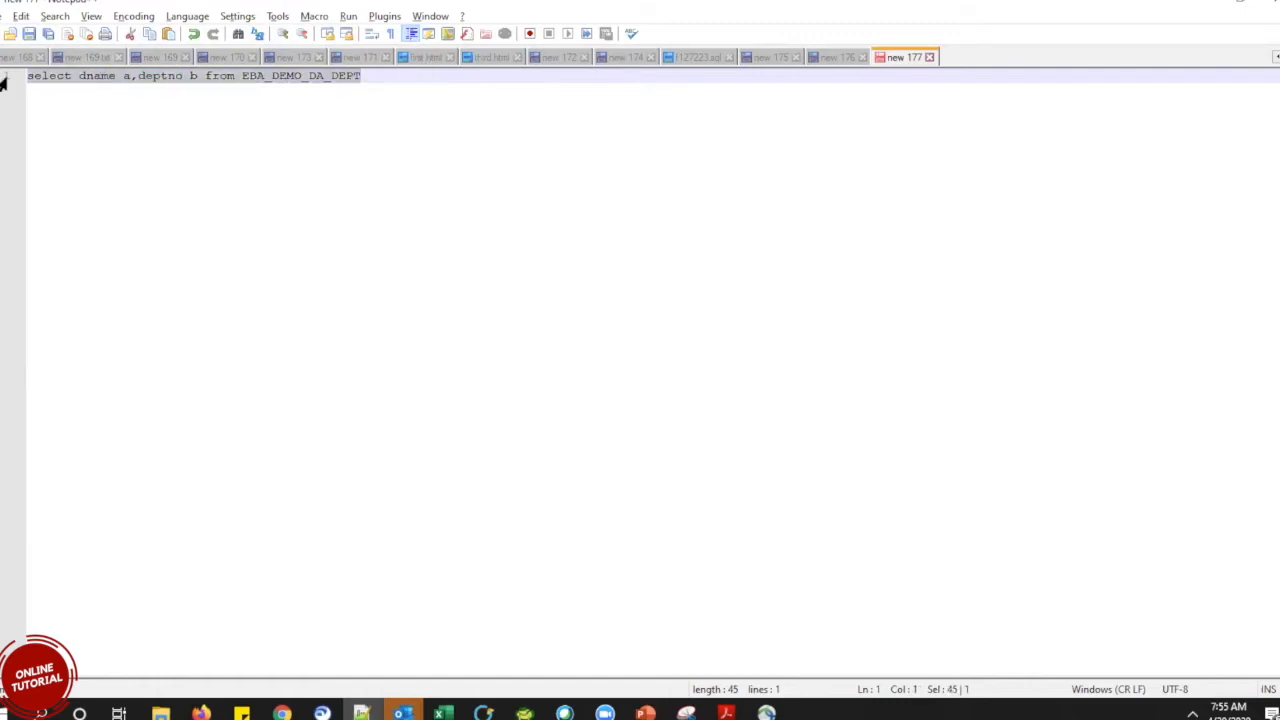
left_click(417, 78)
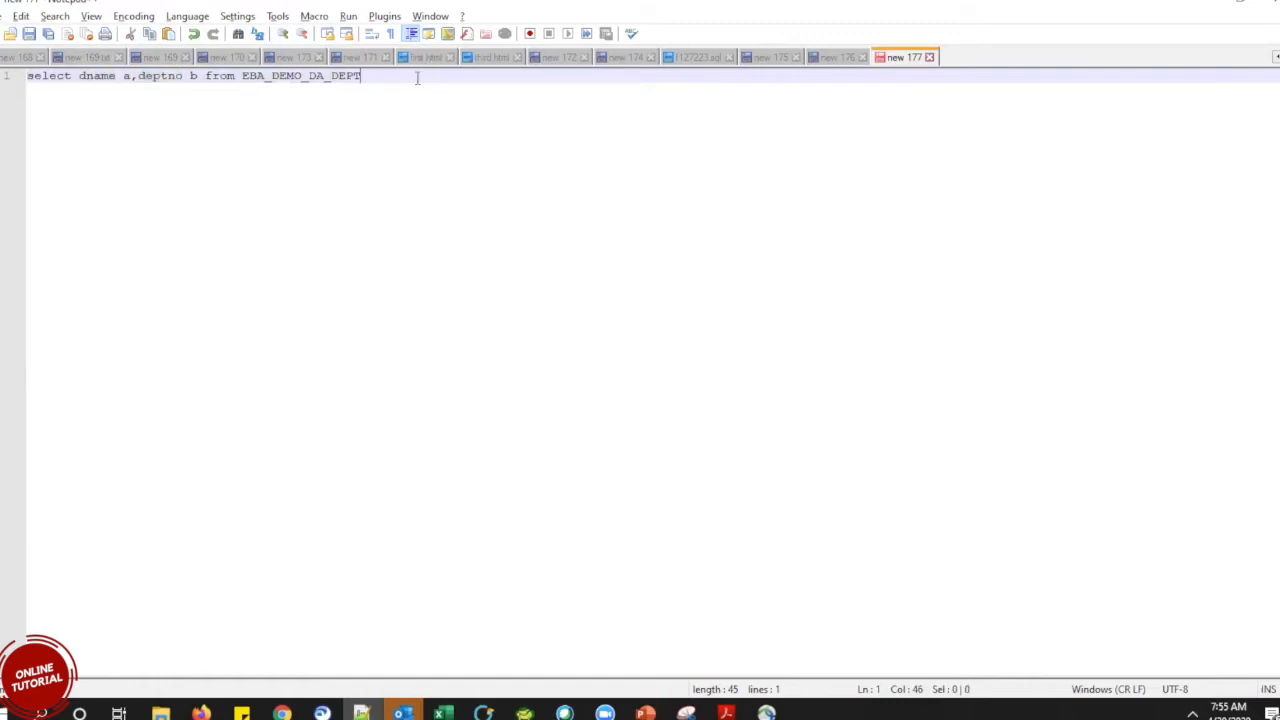
key("Return")
key("Return")
key("Return")
key("ctrl+v")
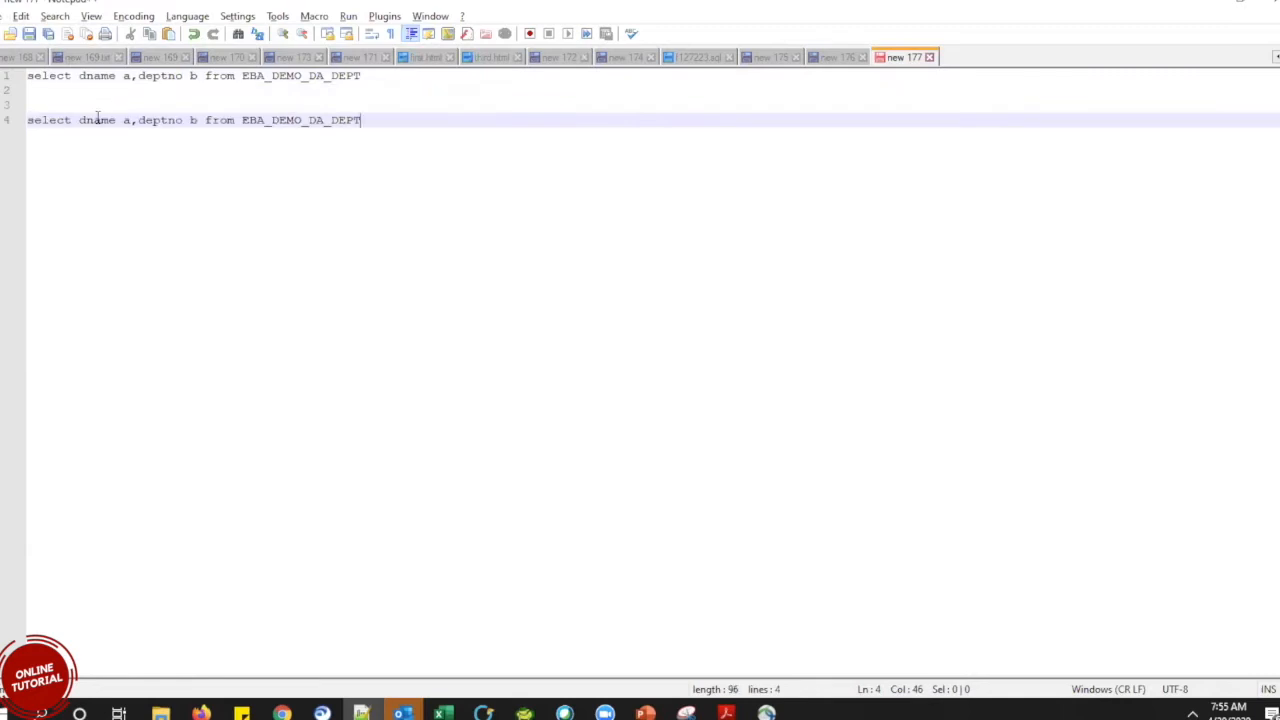
Replace deptno with dname in the second query and highlight its column list "dname a,dname b".
double_click(97, 120)
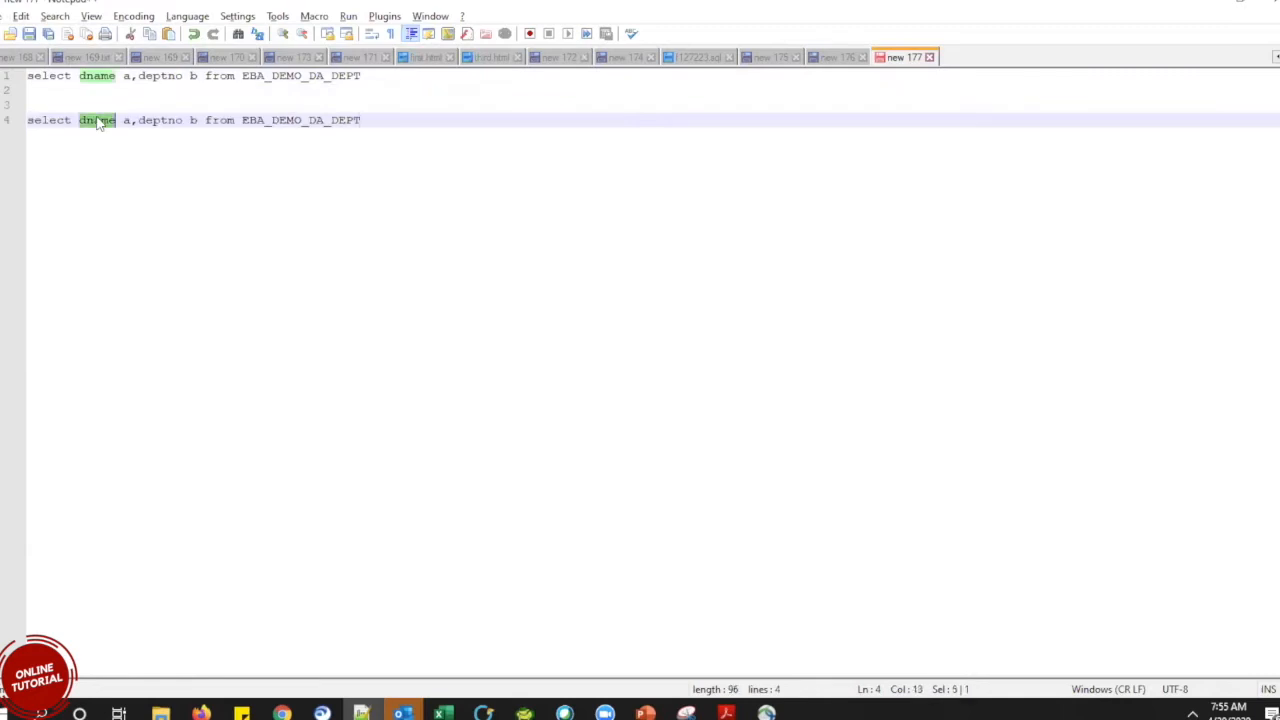
double_click(170, 122)
type("dname")
key("End")
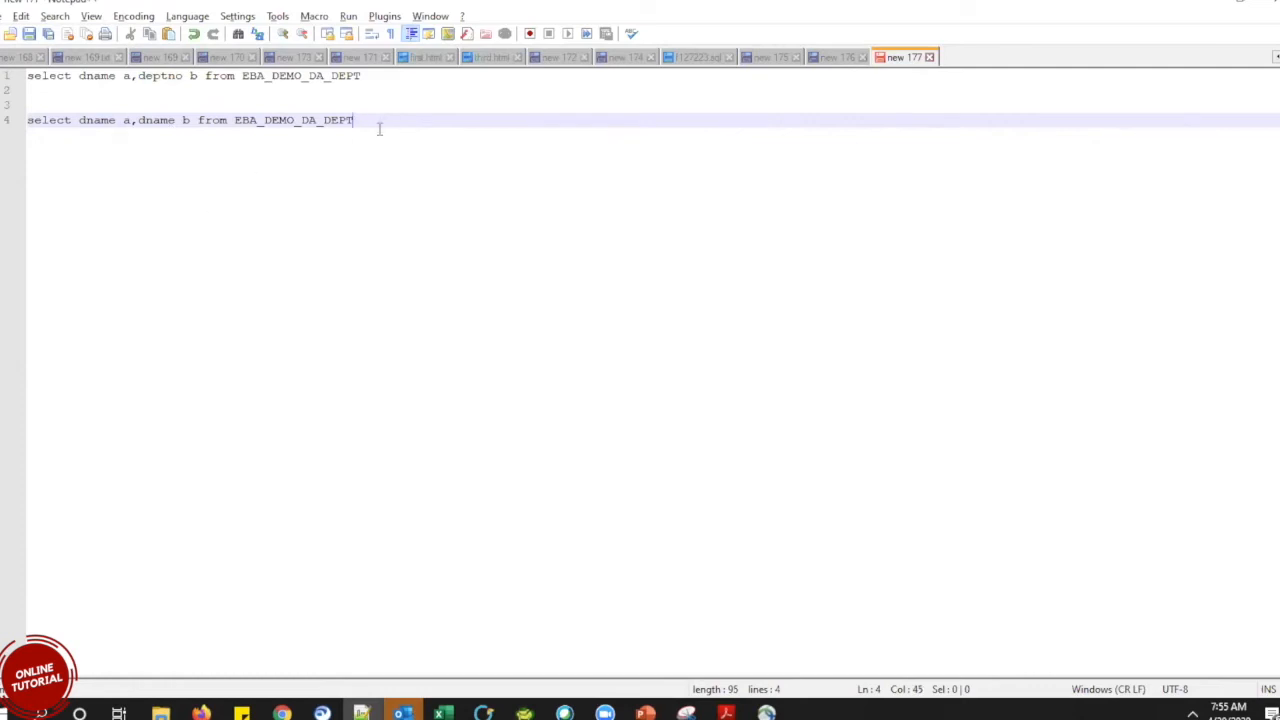
left_click(186, 120)
key("shift+End")
left_click(78, 122, "shift")
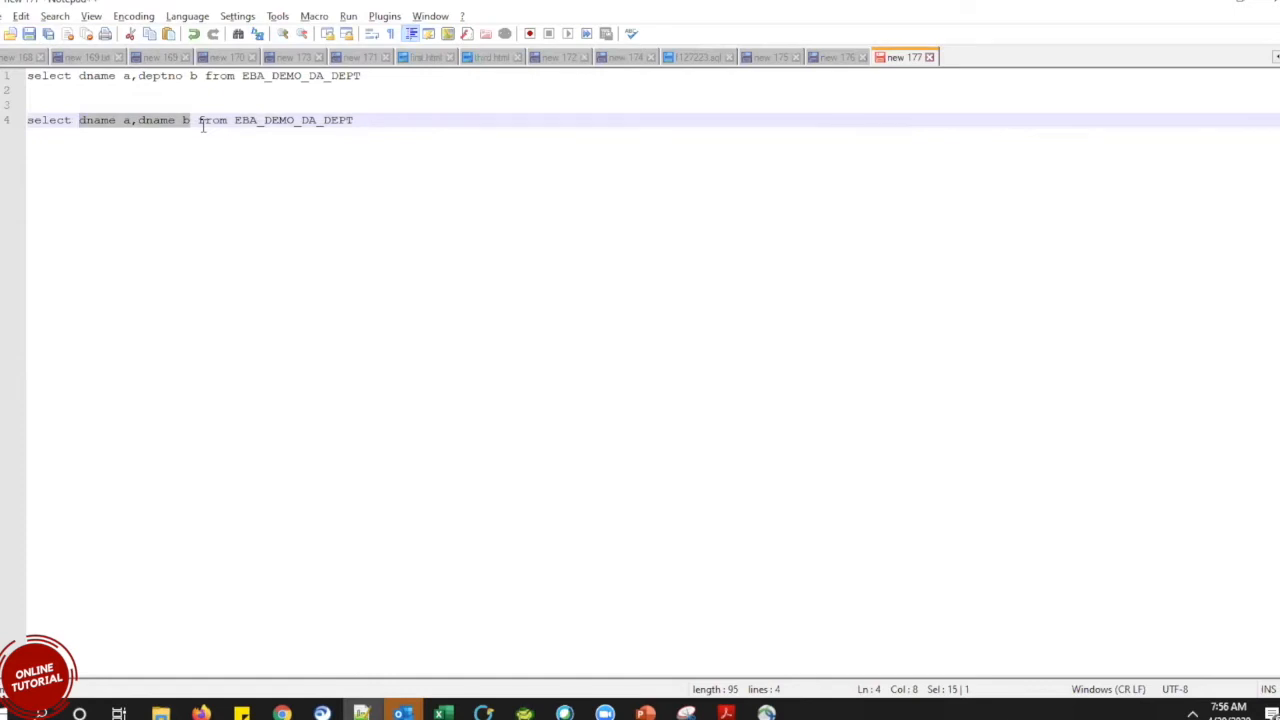
Switch back to the APEX wizard, continue to the column mappings, and keep return column B and display column A.
key("alt+Tab")
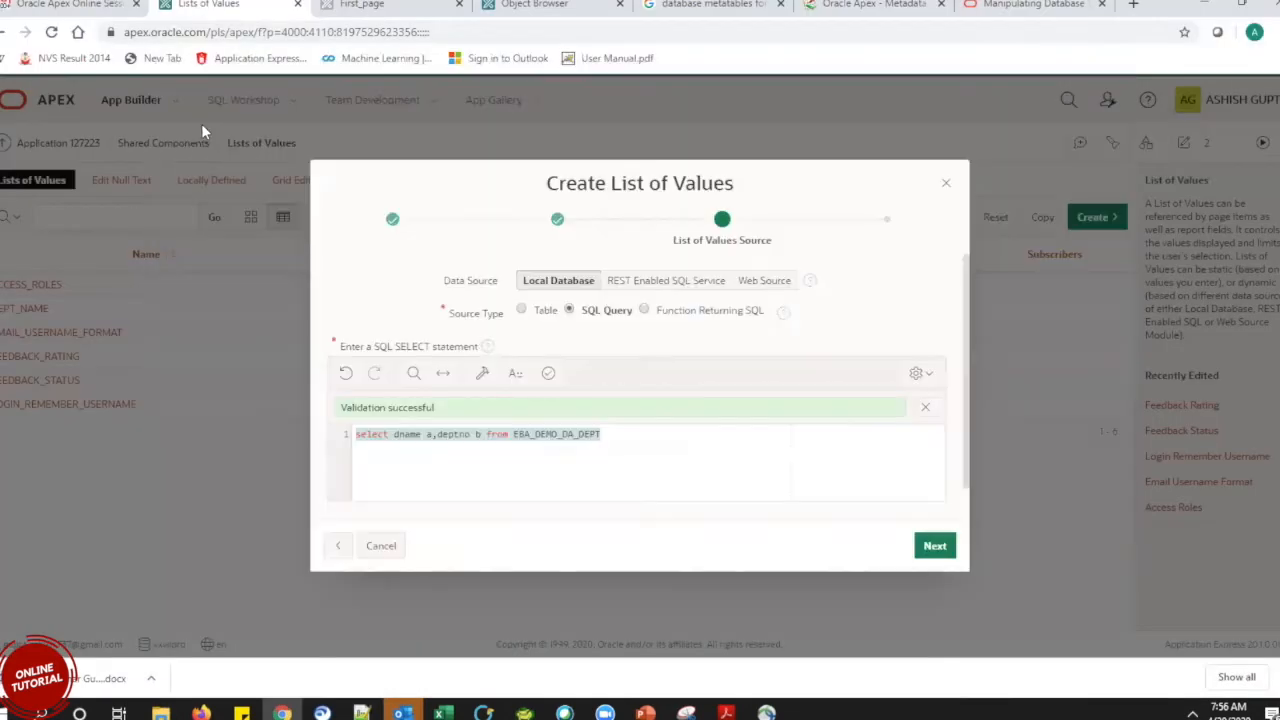
left_click(722, 460)
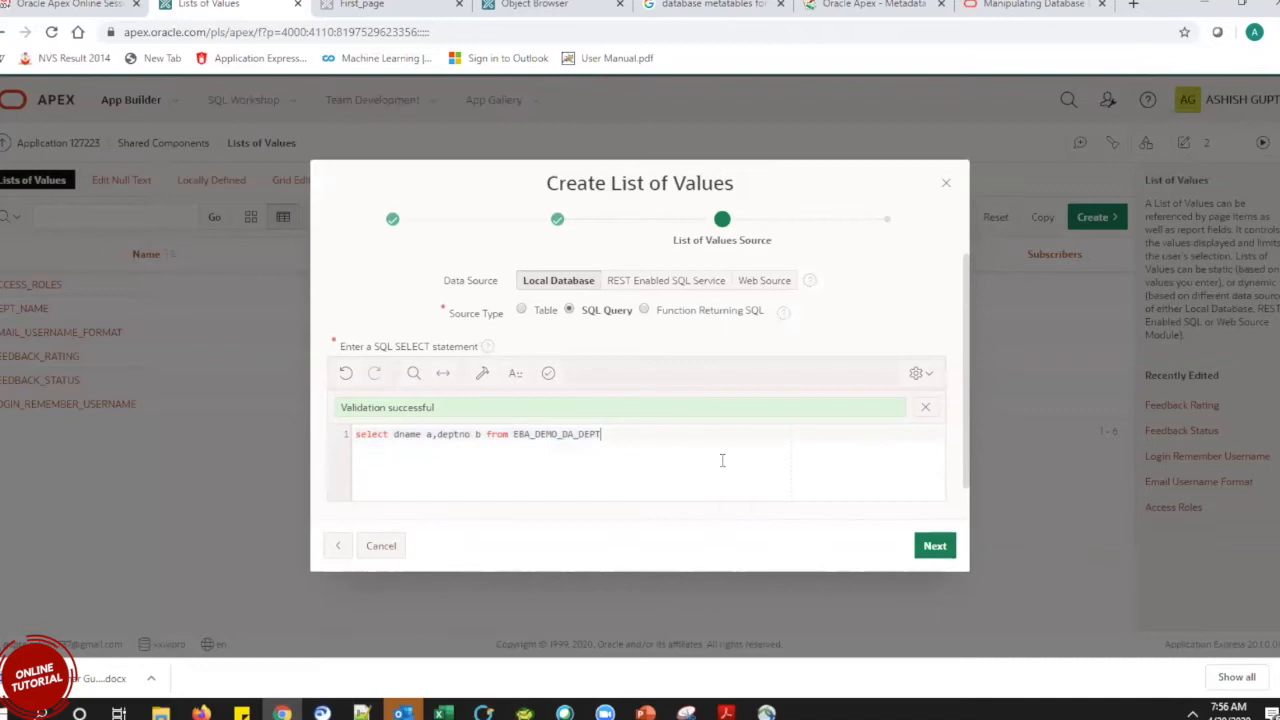
left_click(935, 545)
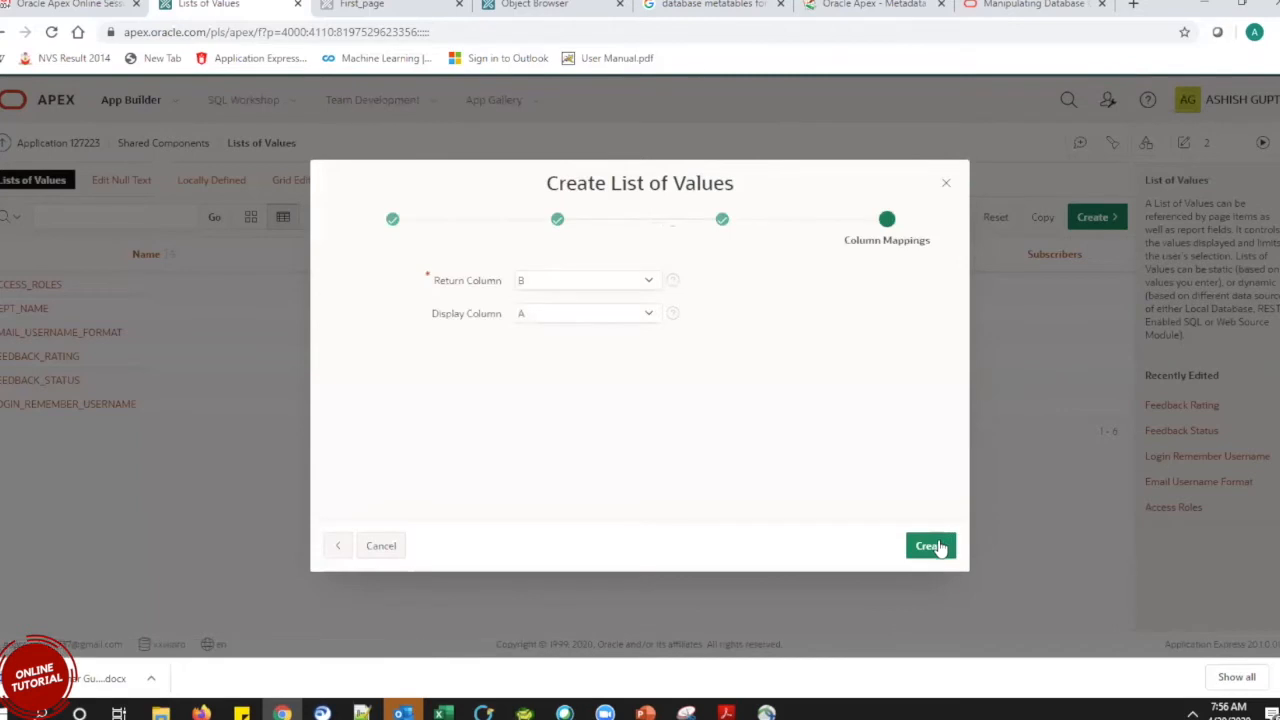
left_click(557, 282)
left_click(557, 282)
left_click(559, 315)
left_click(558, 314)
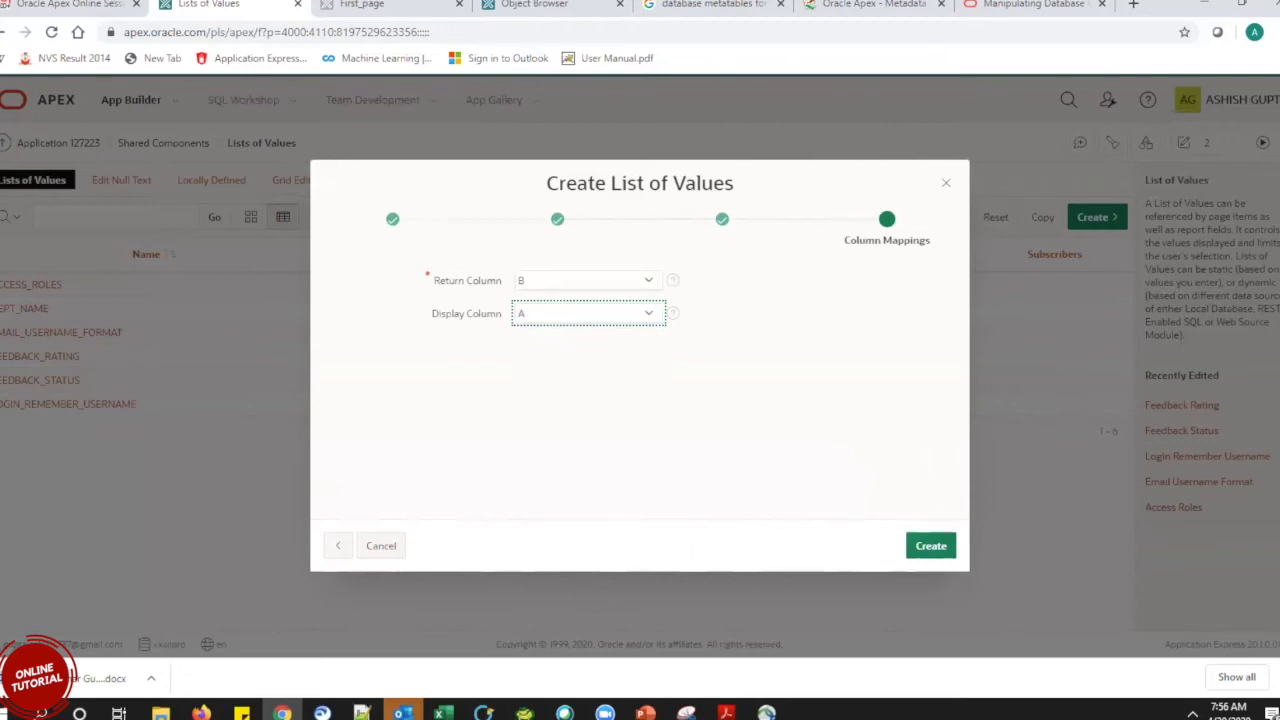
Check the column aliases a and b of the second query in Notepad++.
left_click(361, 712)
left_click(124, 120)
double_click(128, 120)
left_click(186, 120)
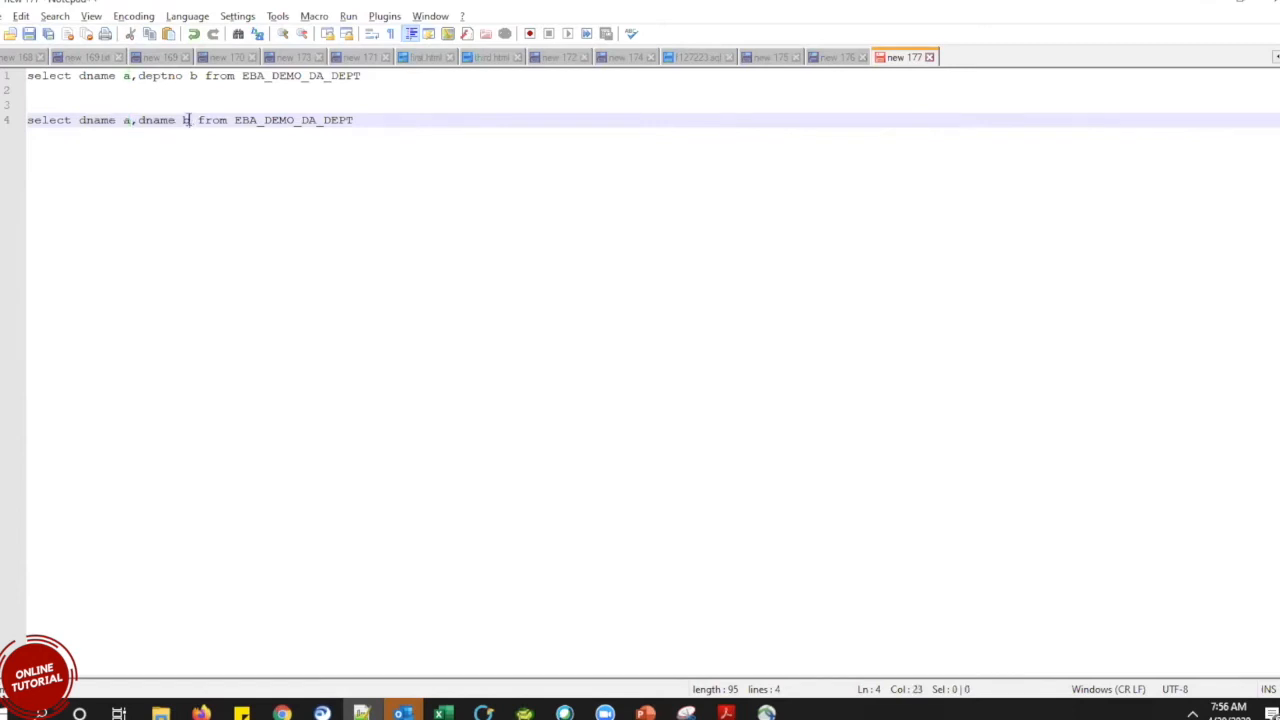
Return to the APEX wizard and create the SQL-based list of values with the mapped columns.
key("alt+Tab")
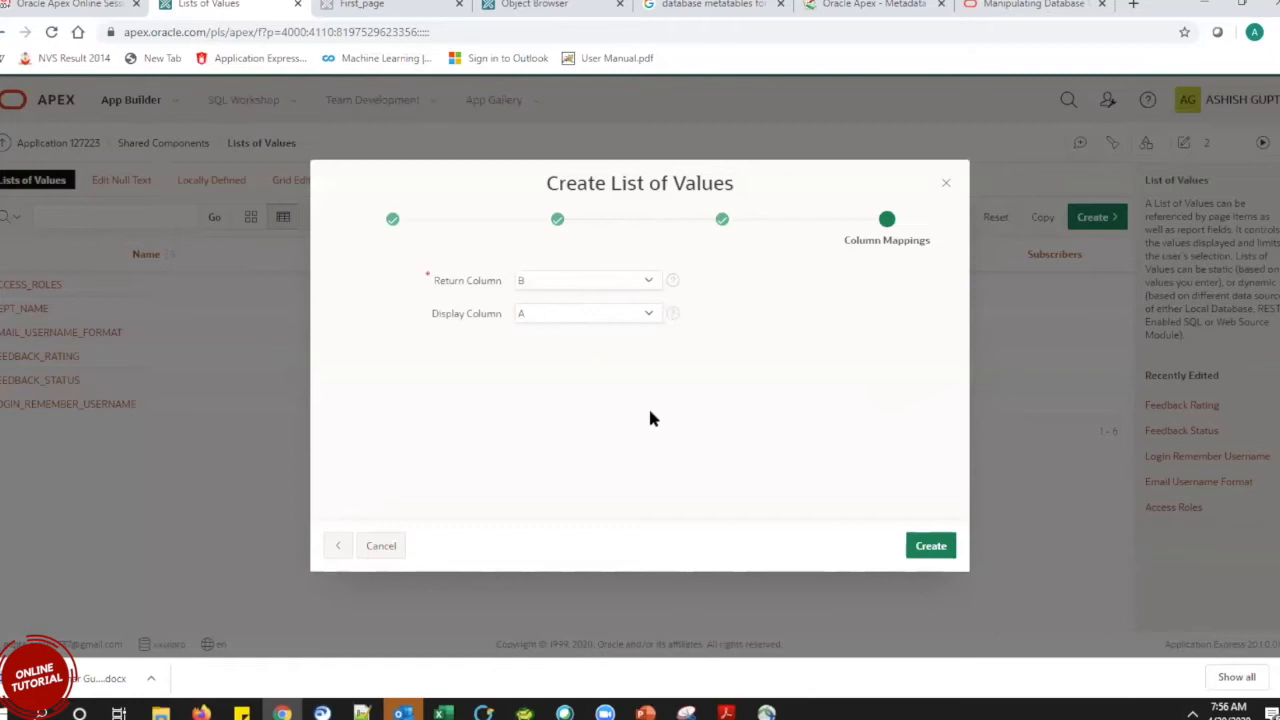
left_click(933, 557)
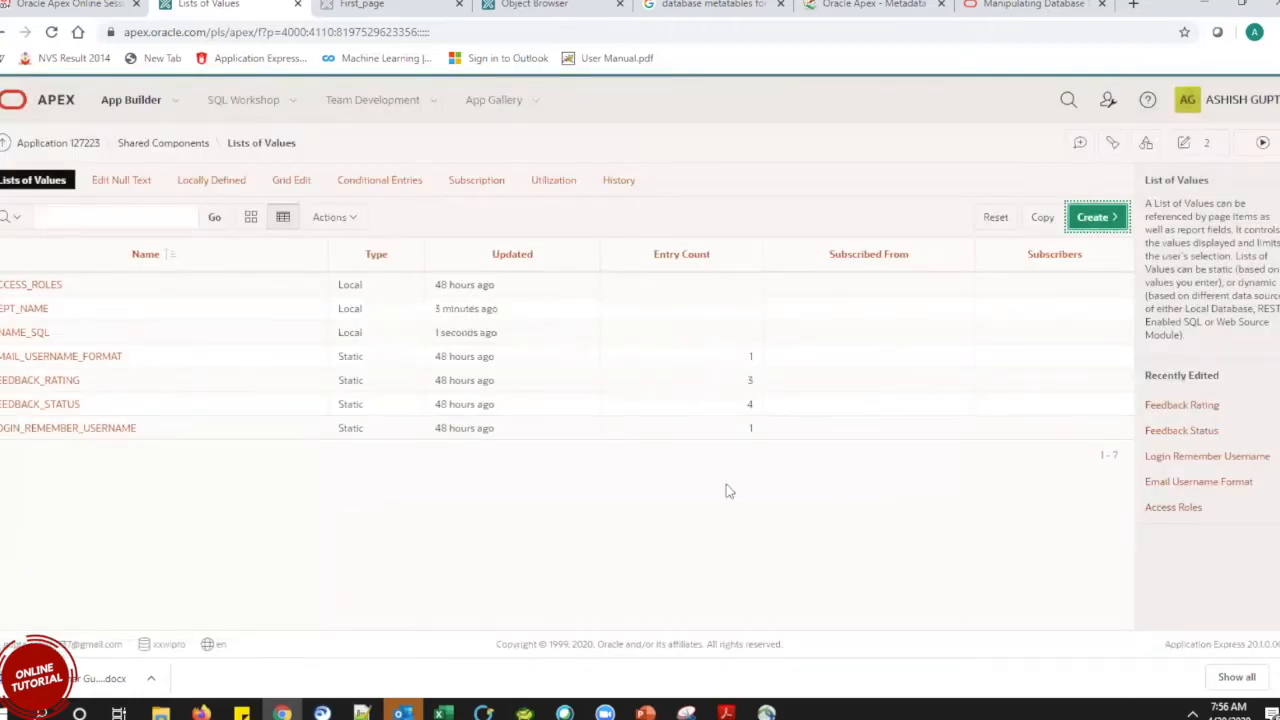
left_click_drag(62, 330, 134, 322)
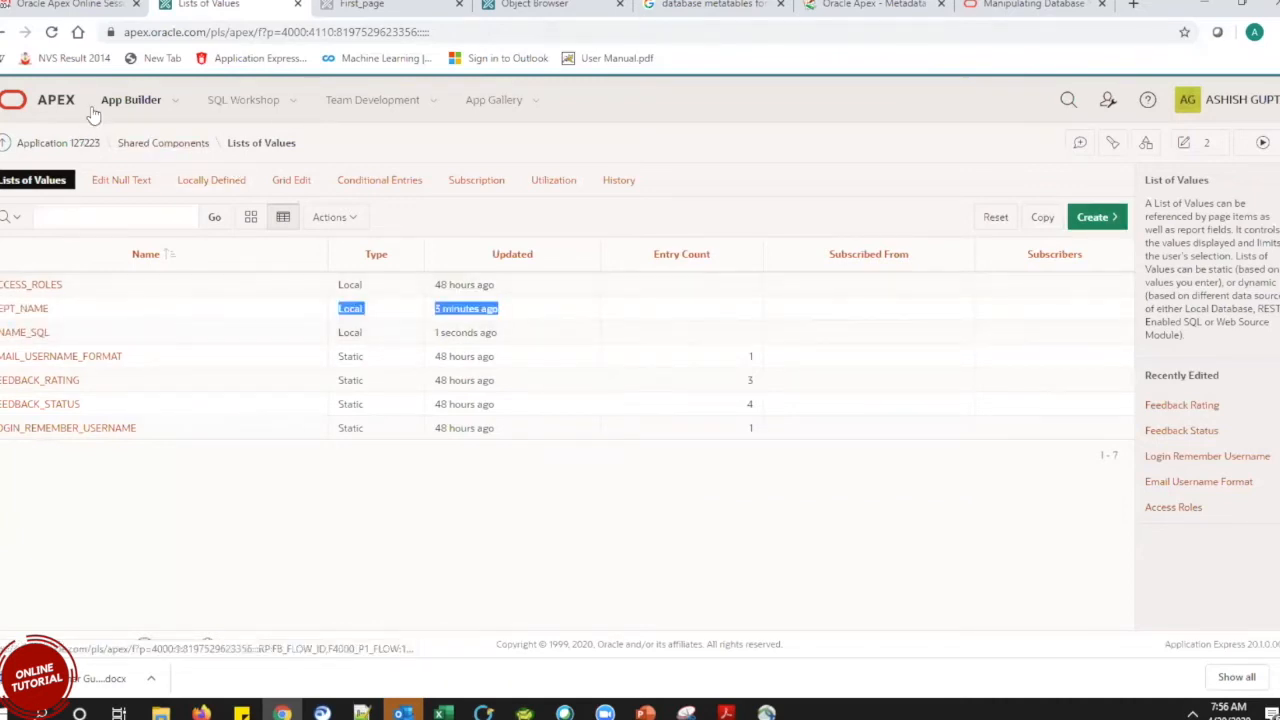
Open 2 - First_page of Application 127223 in Page Designer and select the P2_FIRST_ITEM item.
left_click(50, 145)
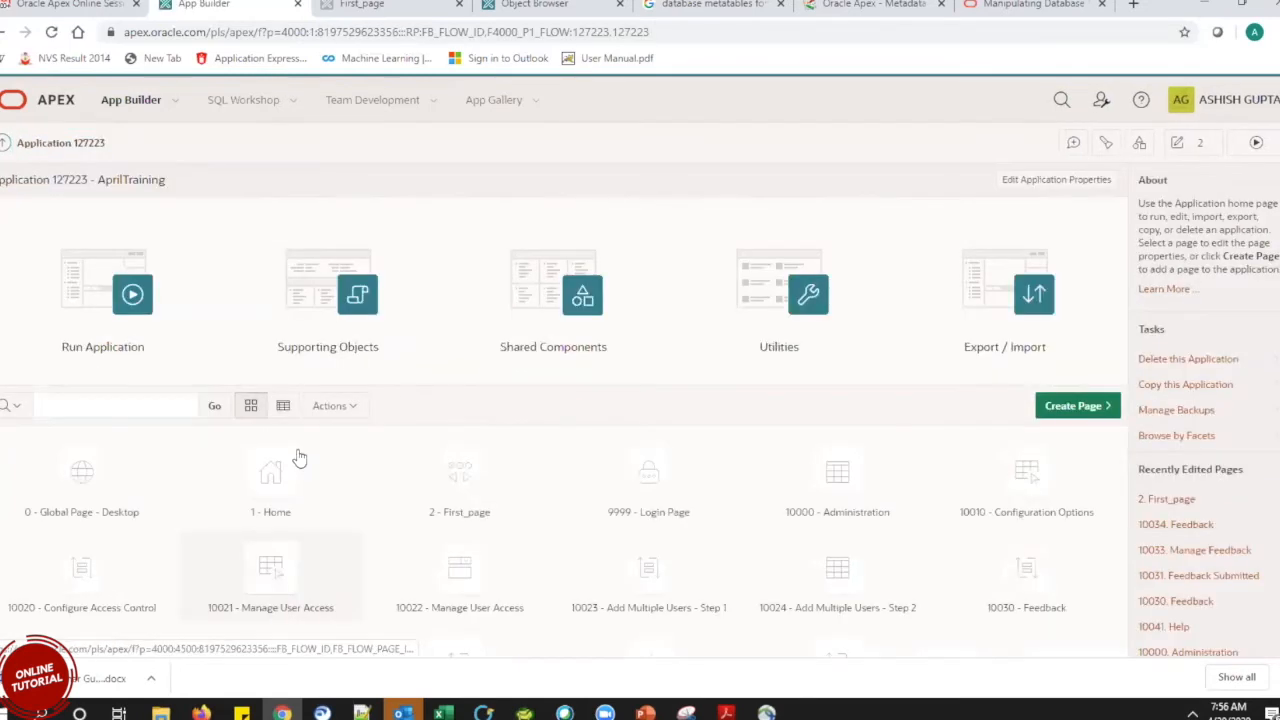
left_click(450, 476)
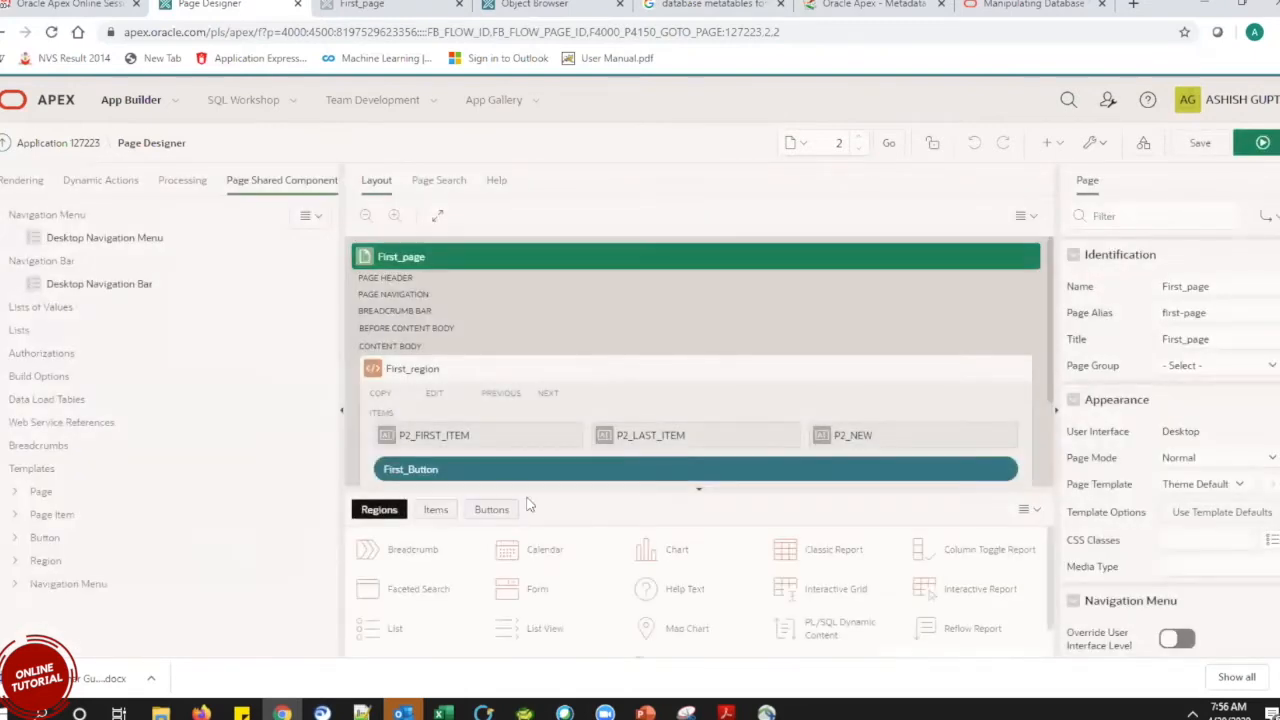
left_click(460, 437)
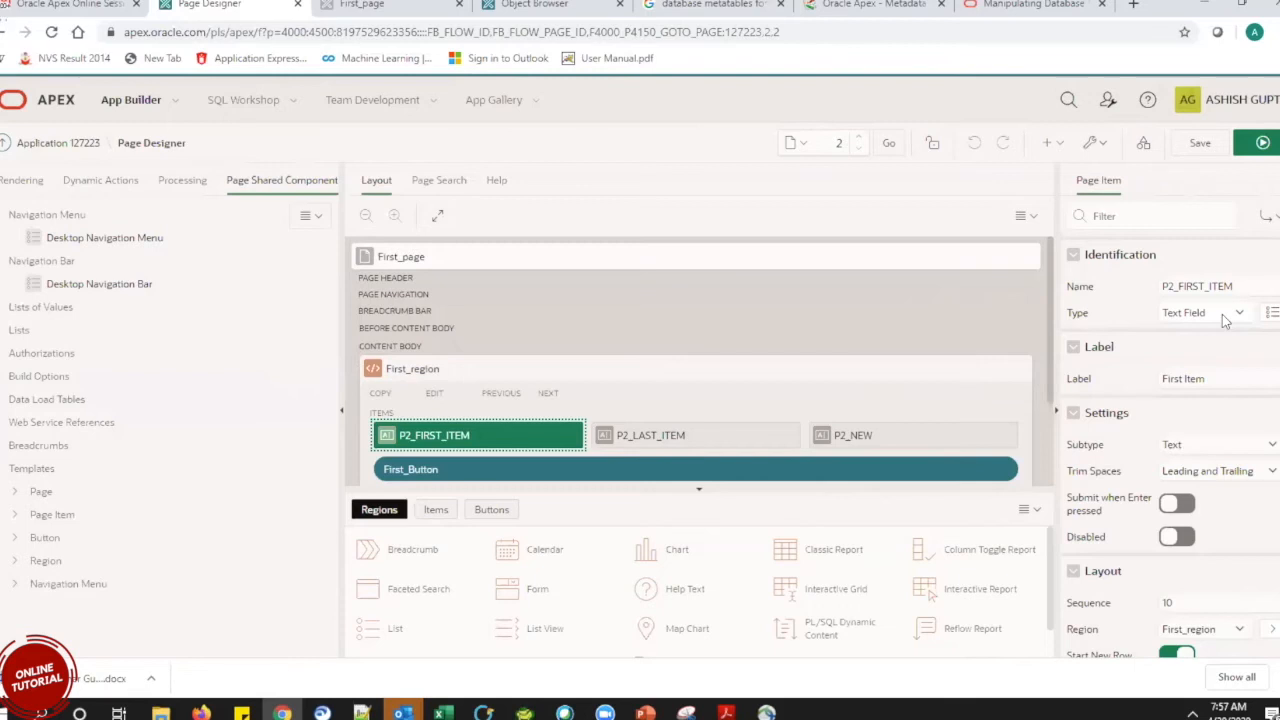
Change the type of the P2_FIRST_ITEM page item to Select List.
left_click(1224, 314)
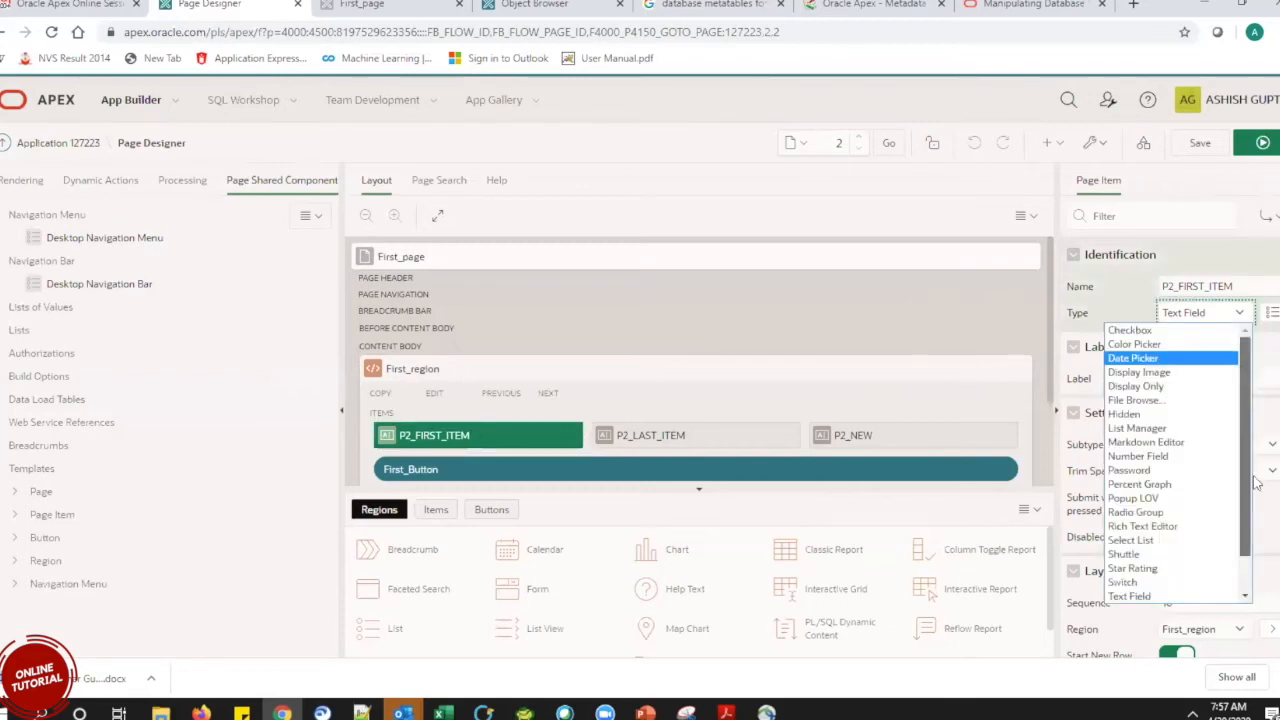
scroll(1250, 500, "down", 1)
scroll(1200, 515, "up", 1)
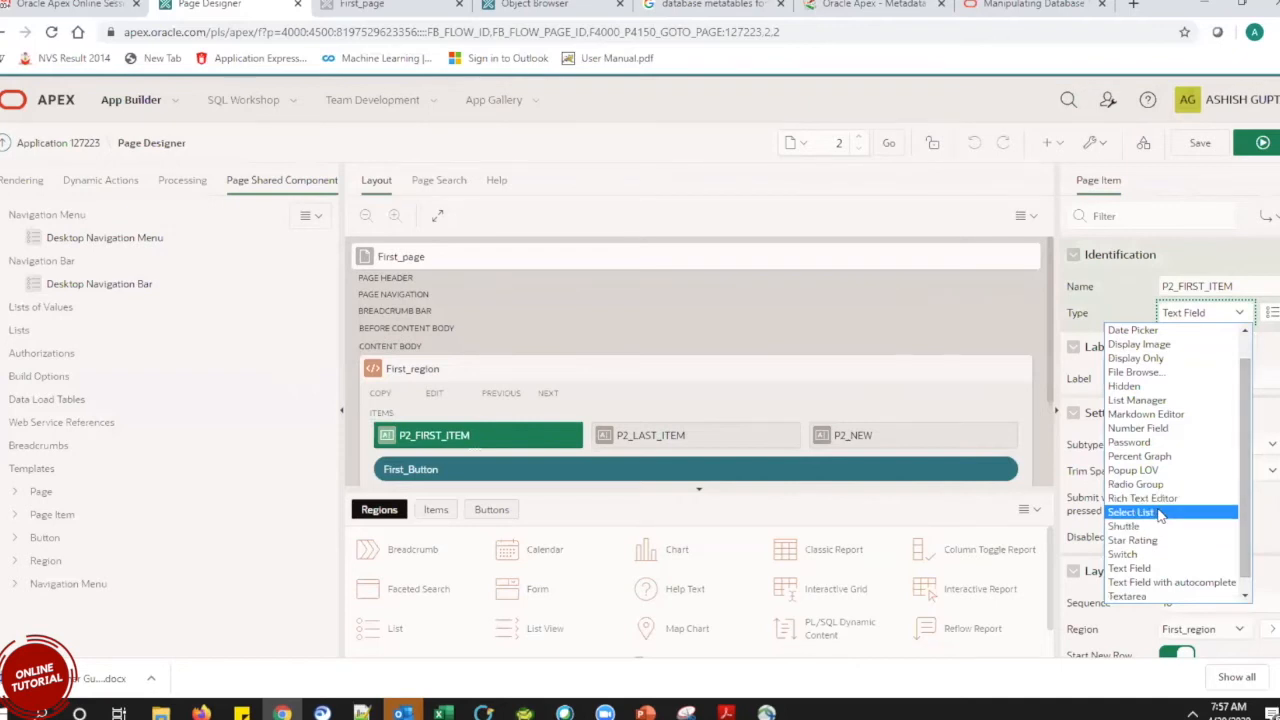
scroll(1248, 532, "down", 1)
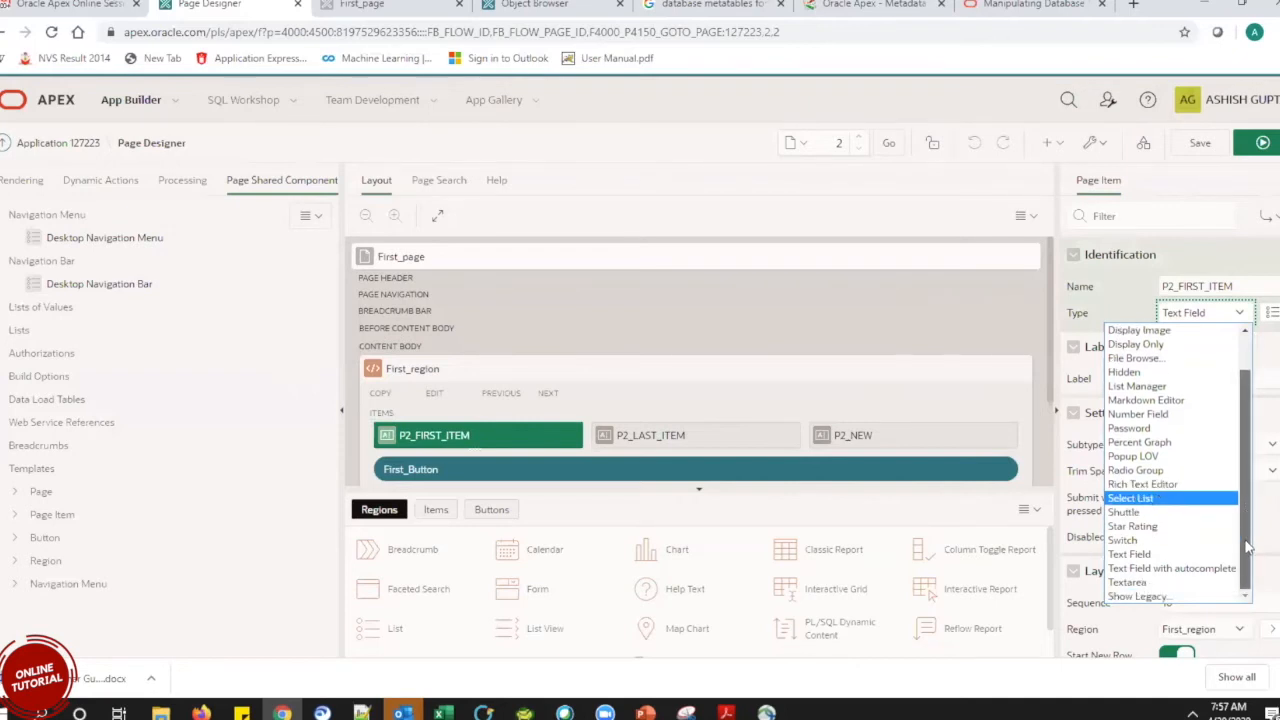
left_click(1117, 500)
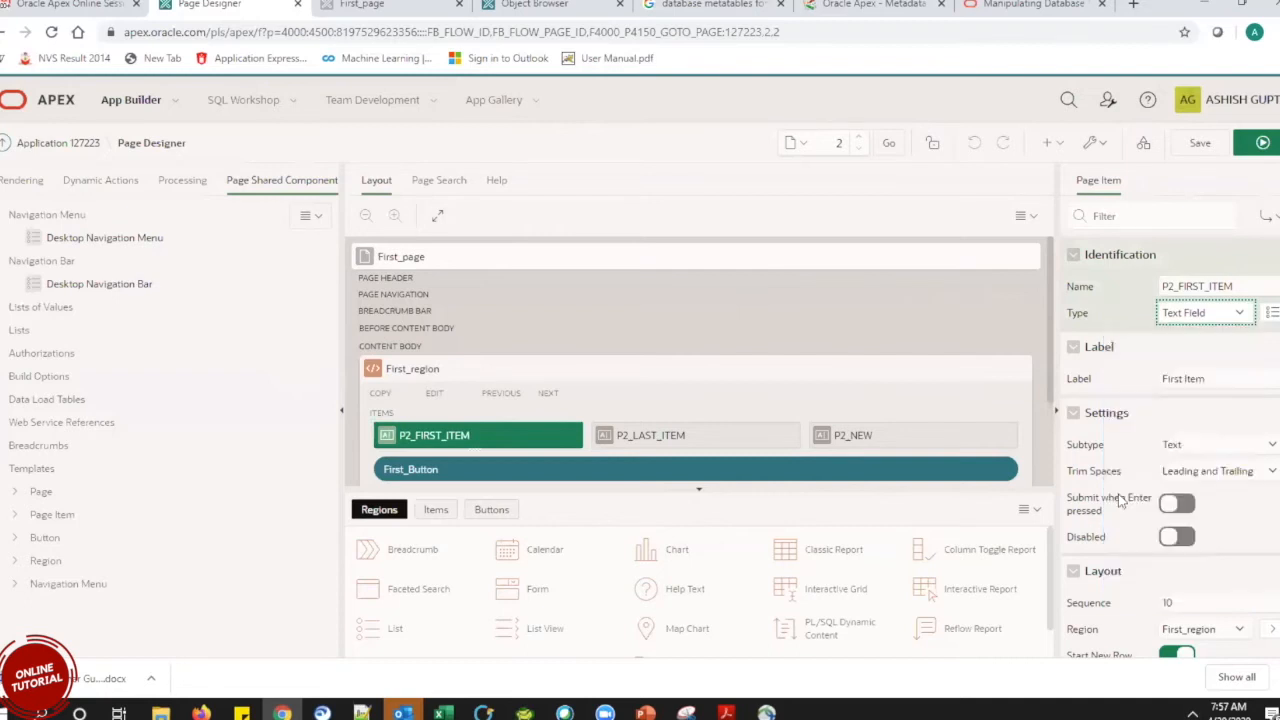
Set P2_FIRST_ITEM's list of values type to Shared Component and choose the DEPT_NAME list.
scroll(1273, 310, "down", 1)
scroll(1273, 316, "down", 5)
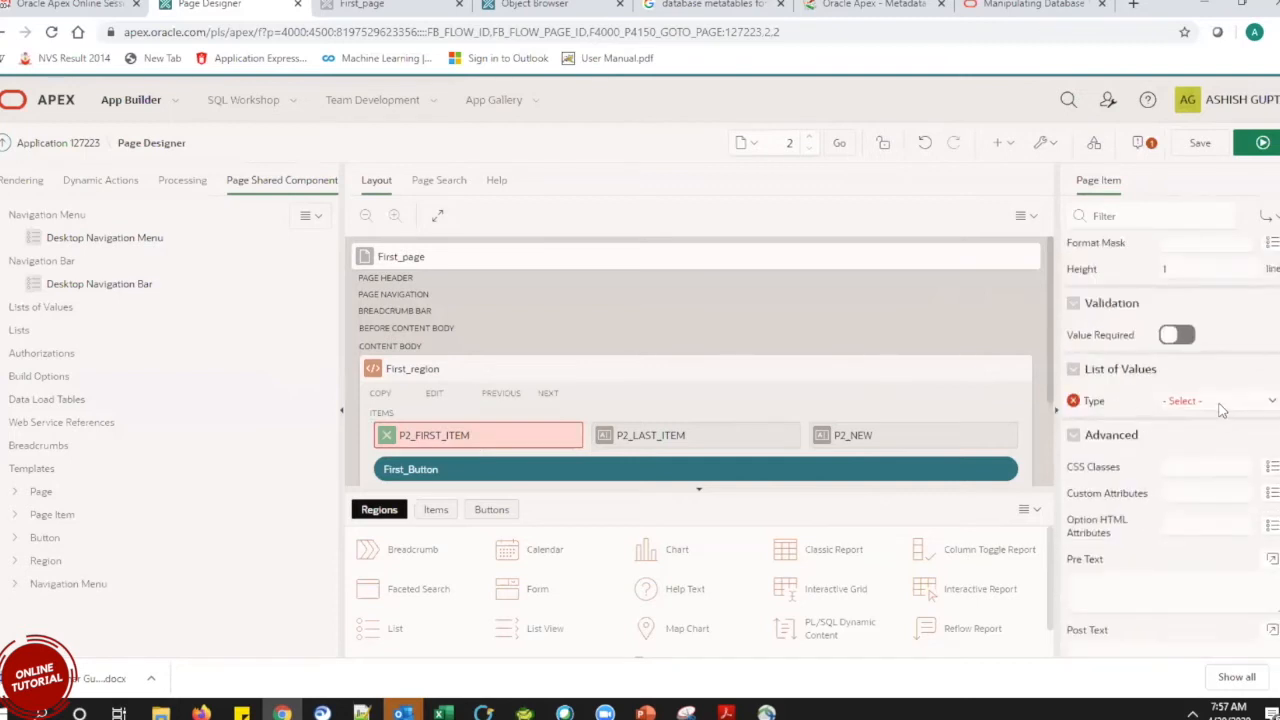
left_click(1222, 402)
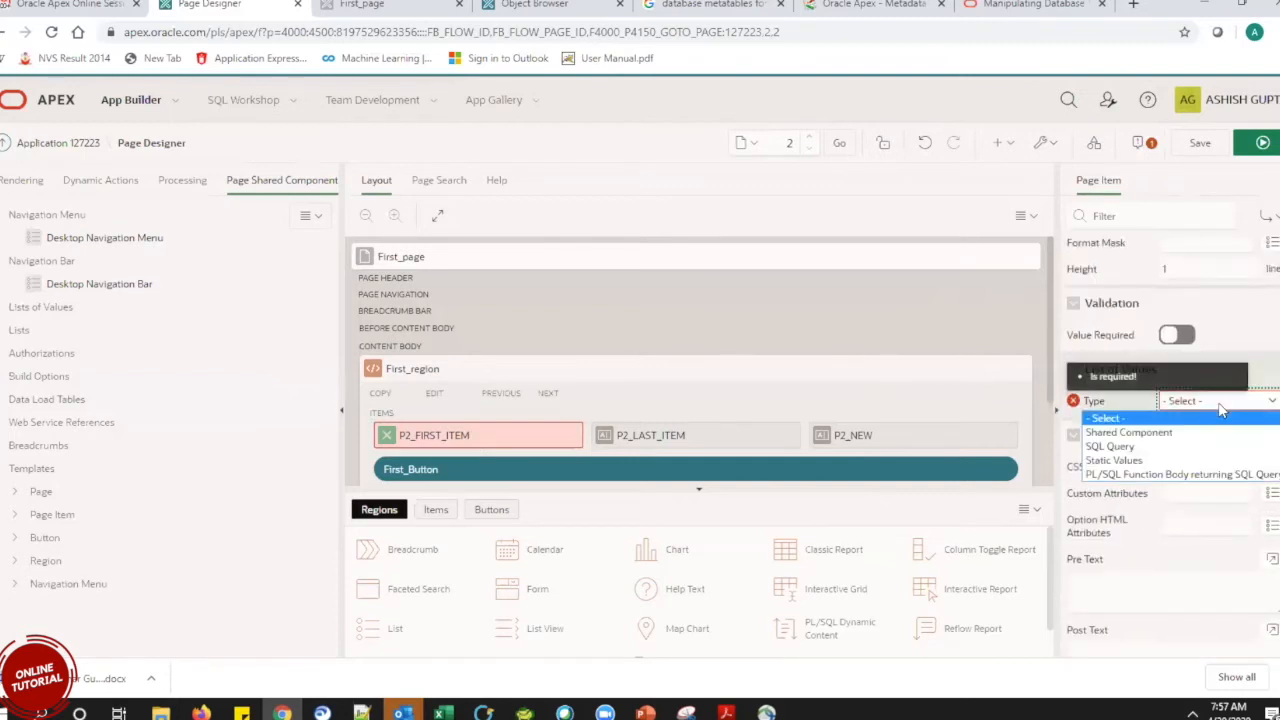
left_click(1157, 434)
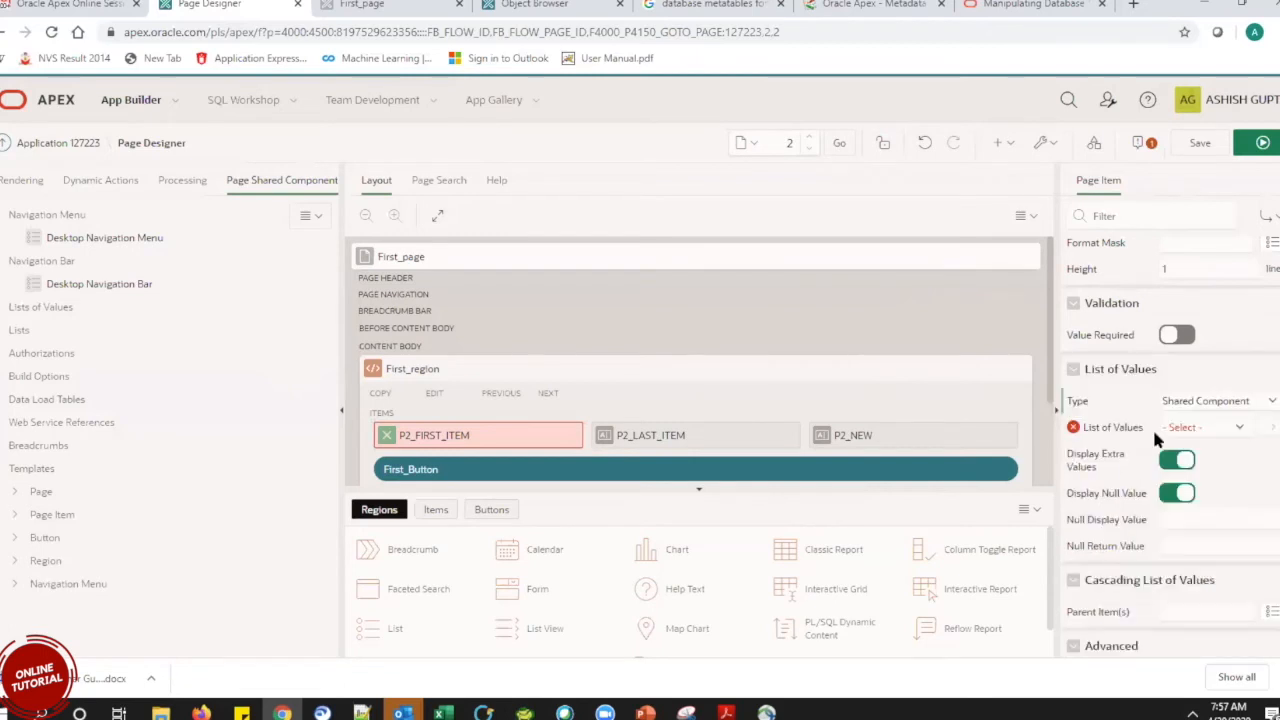
left_click(1216, 427)
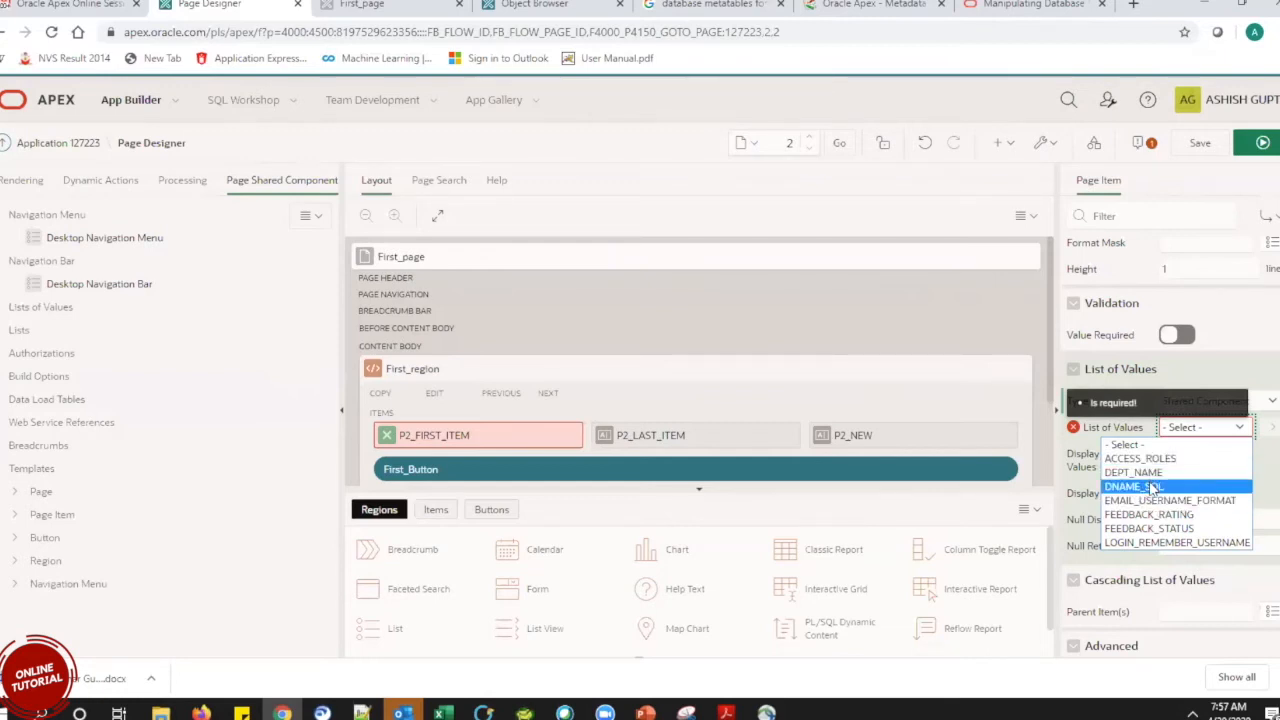
left_click(1260, 401)
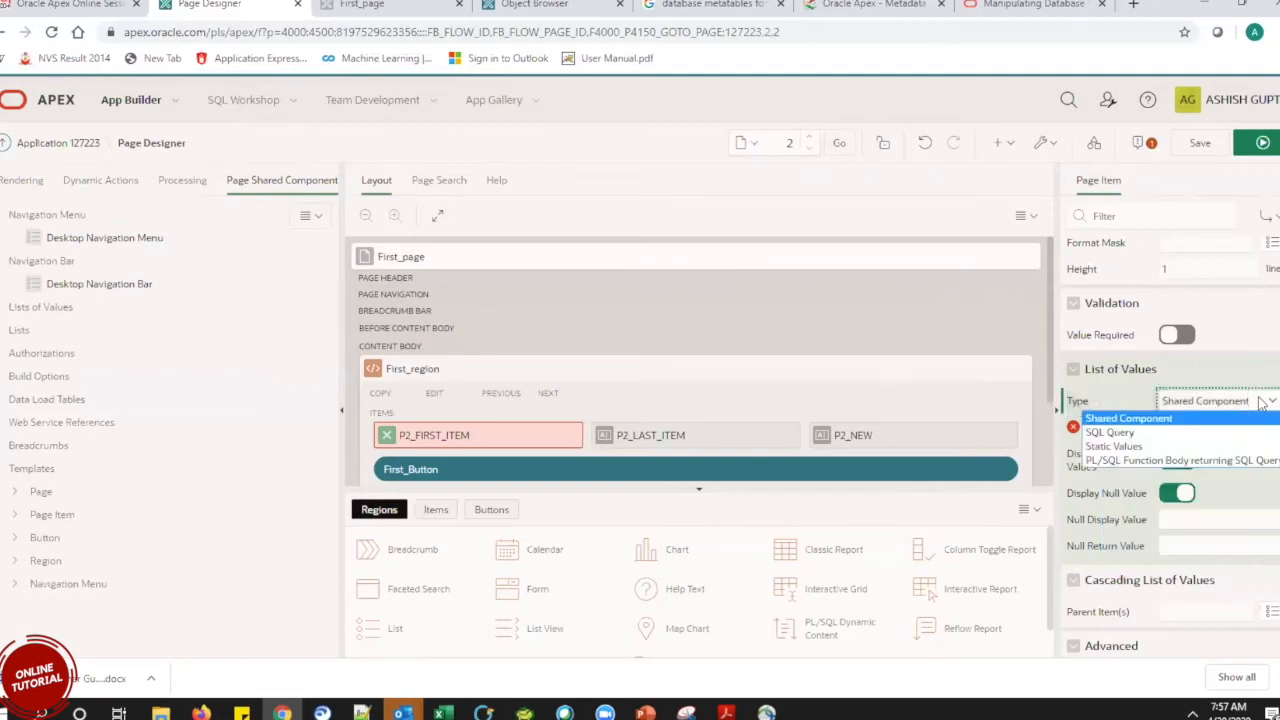
left_click(1238, 418)
left_click(1204, 428)
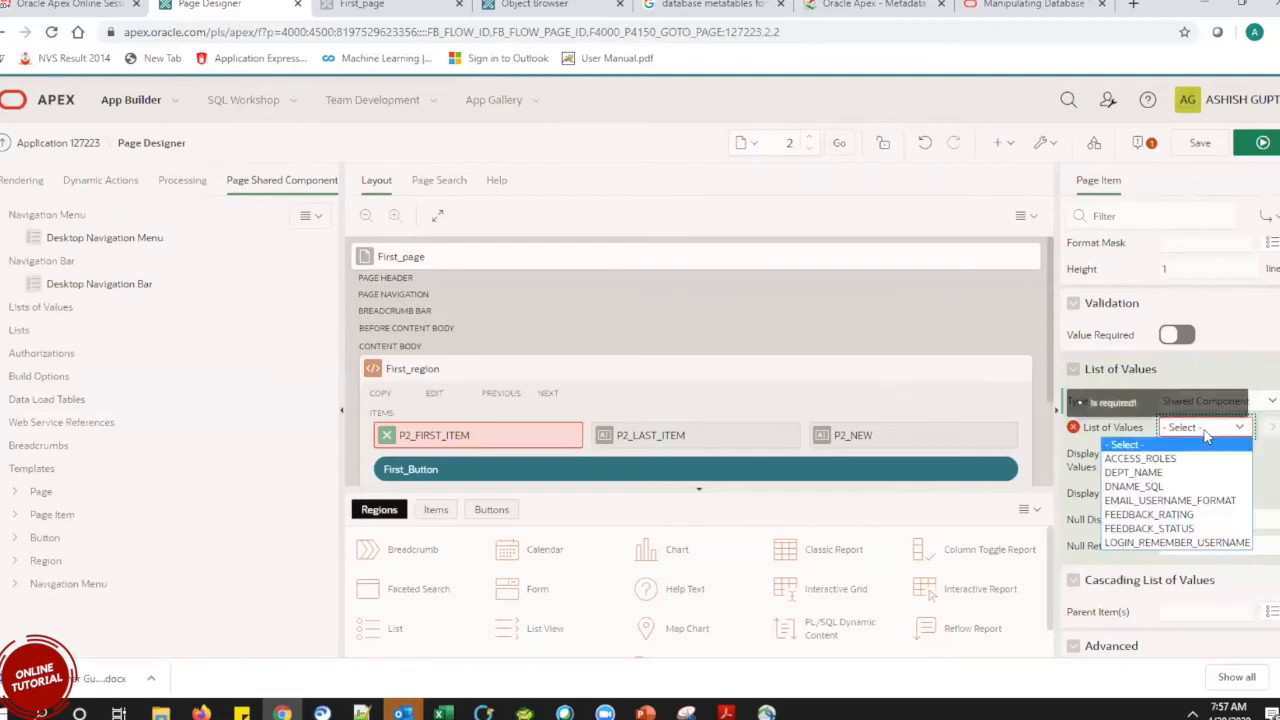
left_click(1153, 474)
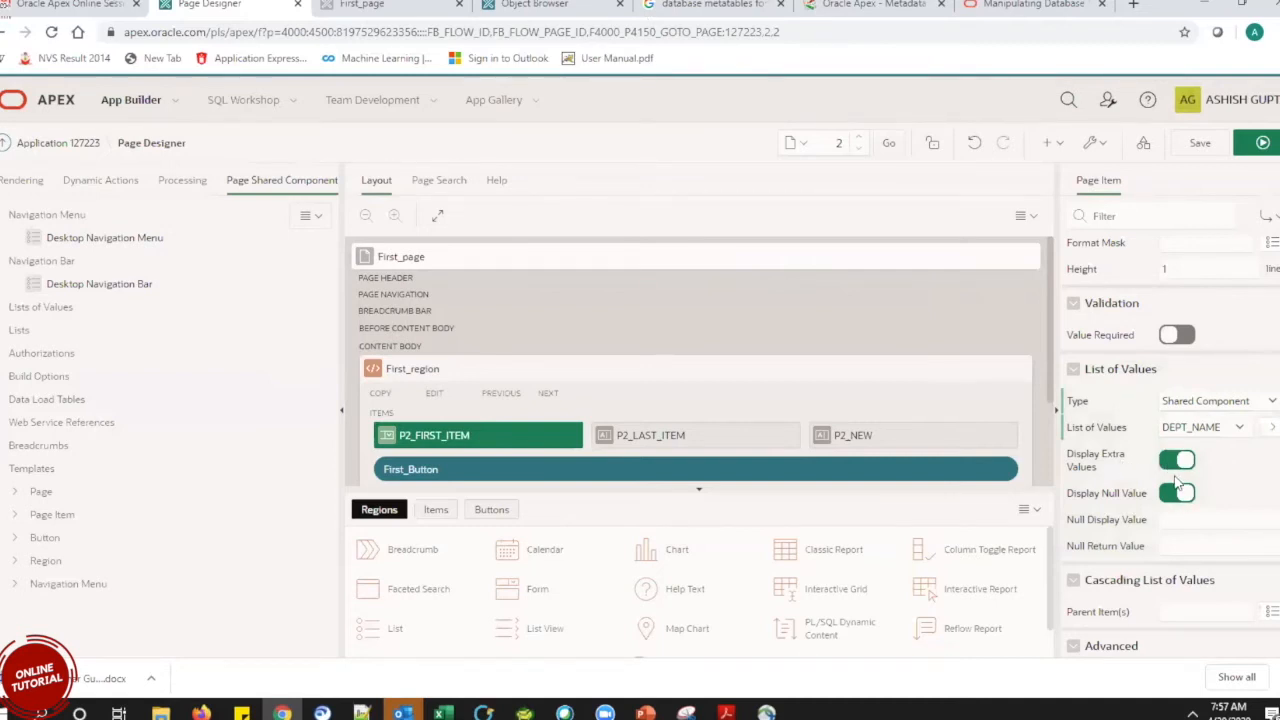
Save and run First_page, and examine the options offered by the First Item select list.
left_click(1203, 143)
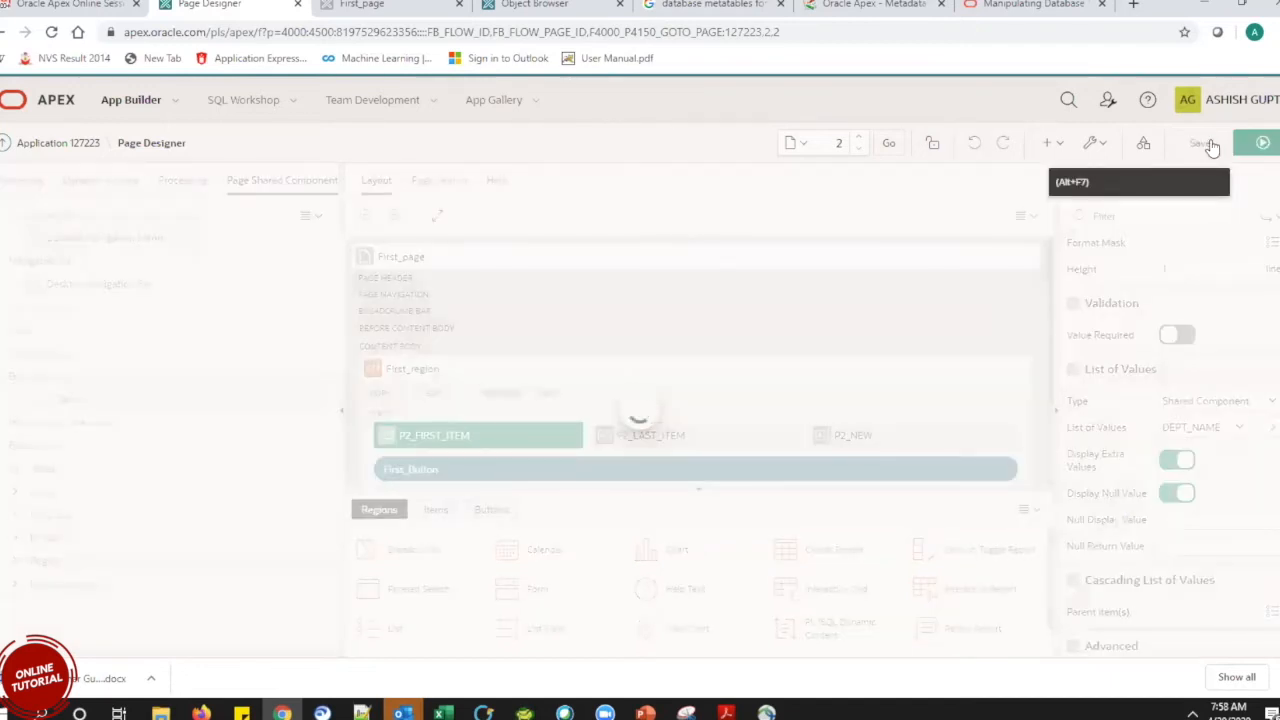
left_click(1265, 143)
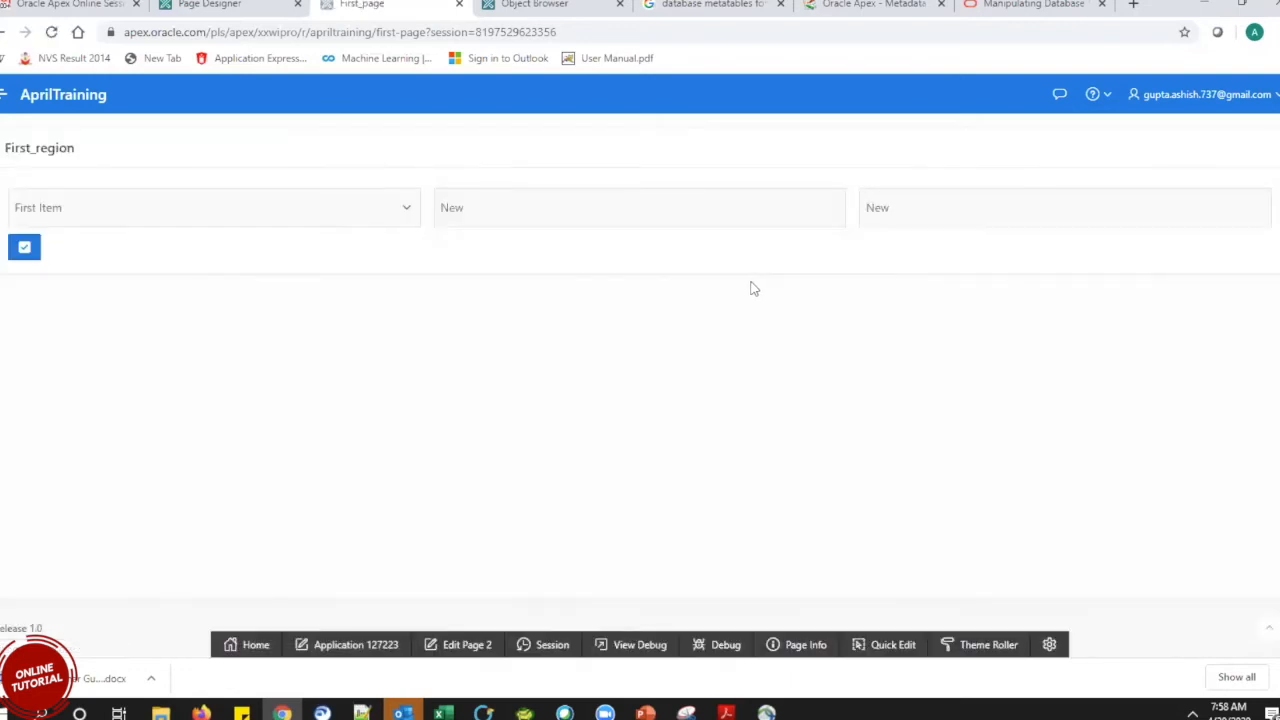
left_click(407, 213)
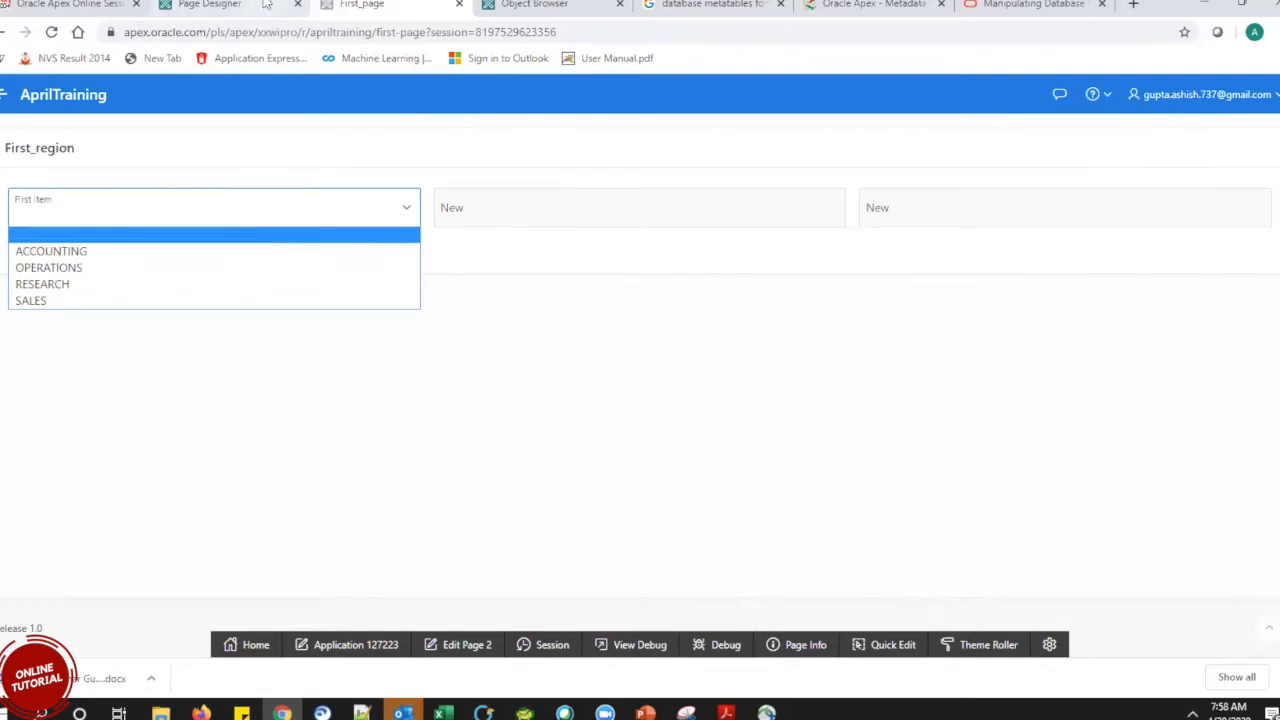
key("ctrl+shift+Tab")
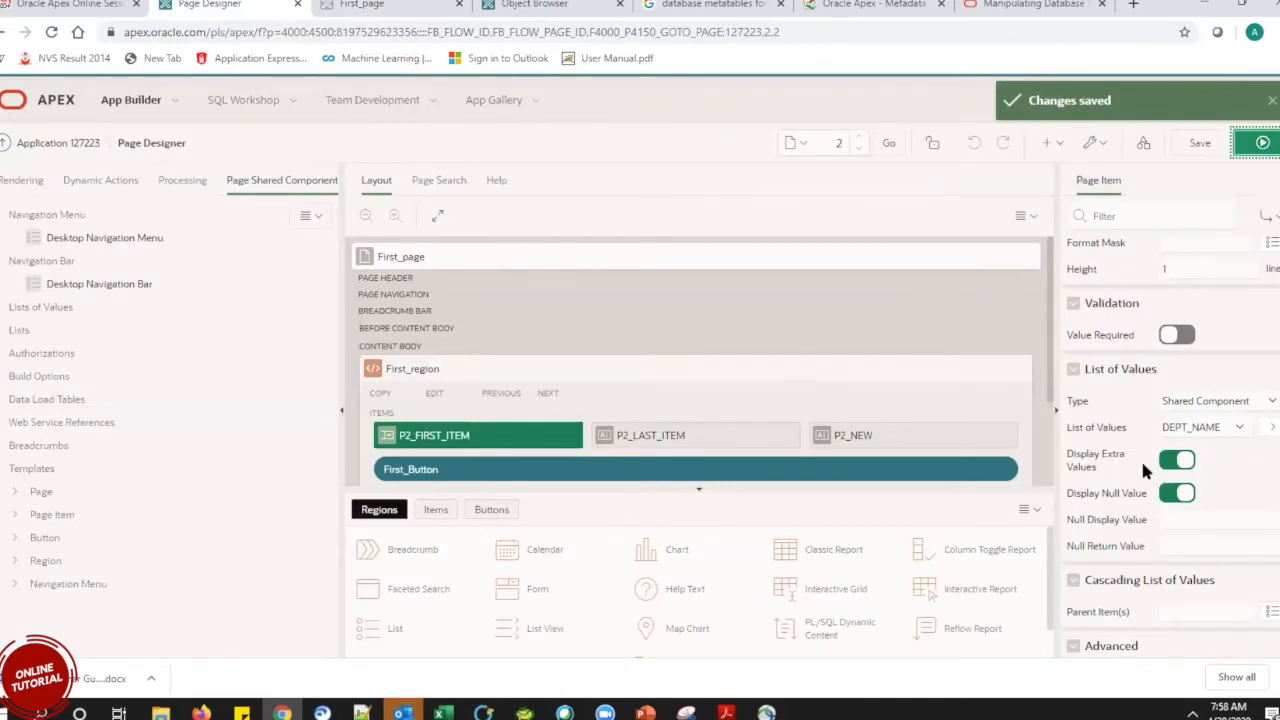
left_click(352, 8)
left_click(308, 206)
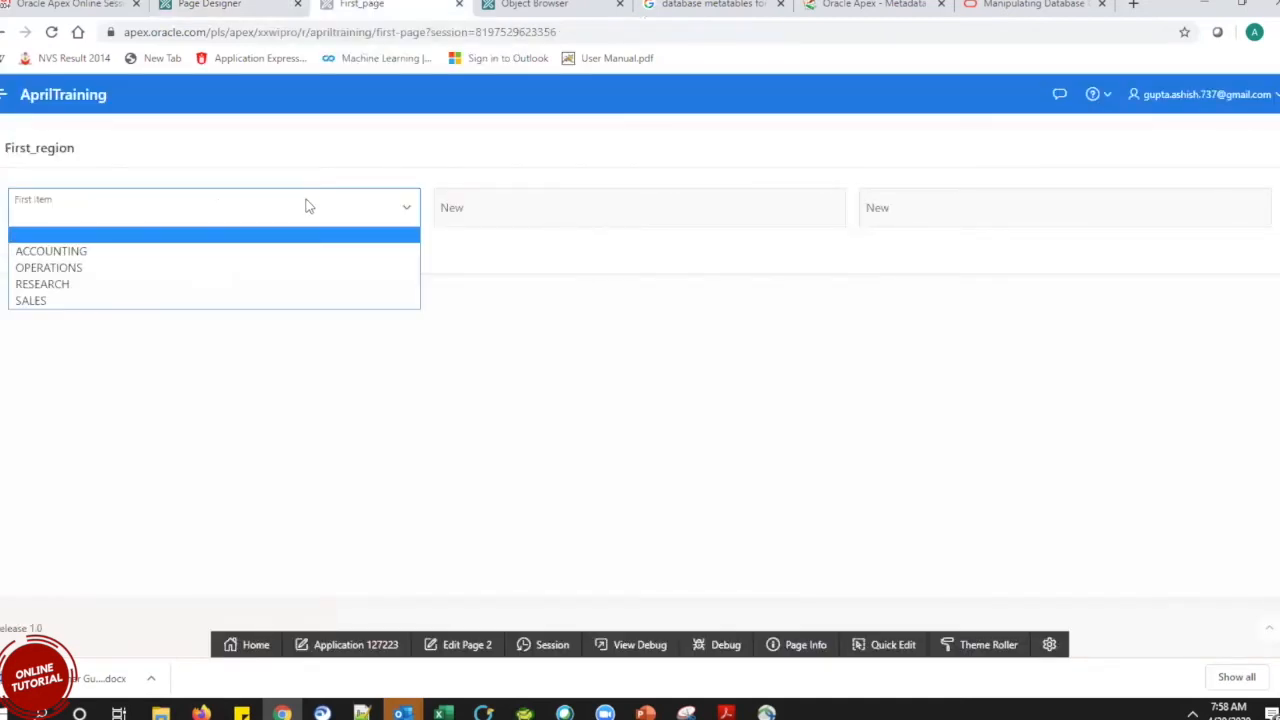
left_click(126, 220)
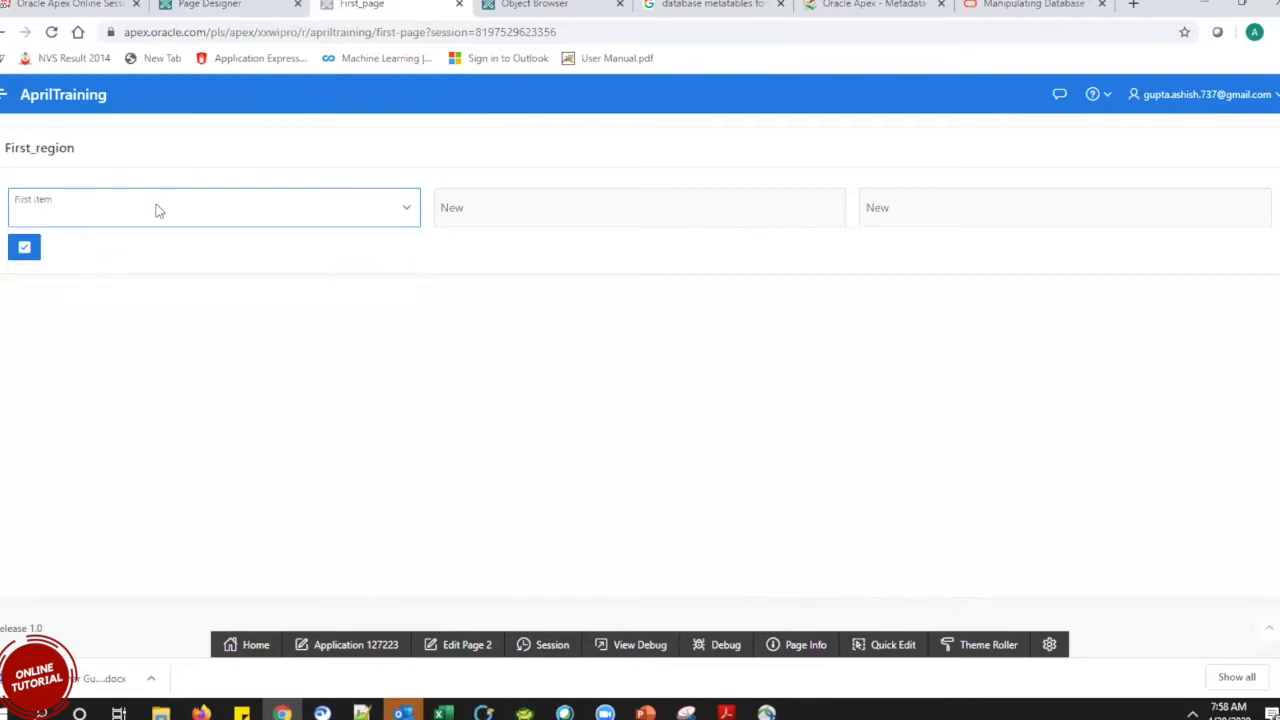
Back in Page Designer, turn off Display Extra Values and Display Null Value for P2_FIRST_ITEM, comparing with the list on the running page.
left_click(209, 5)
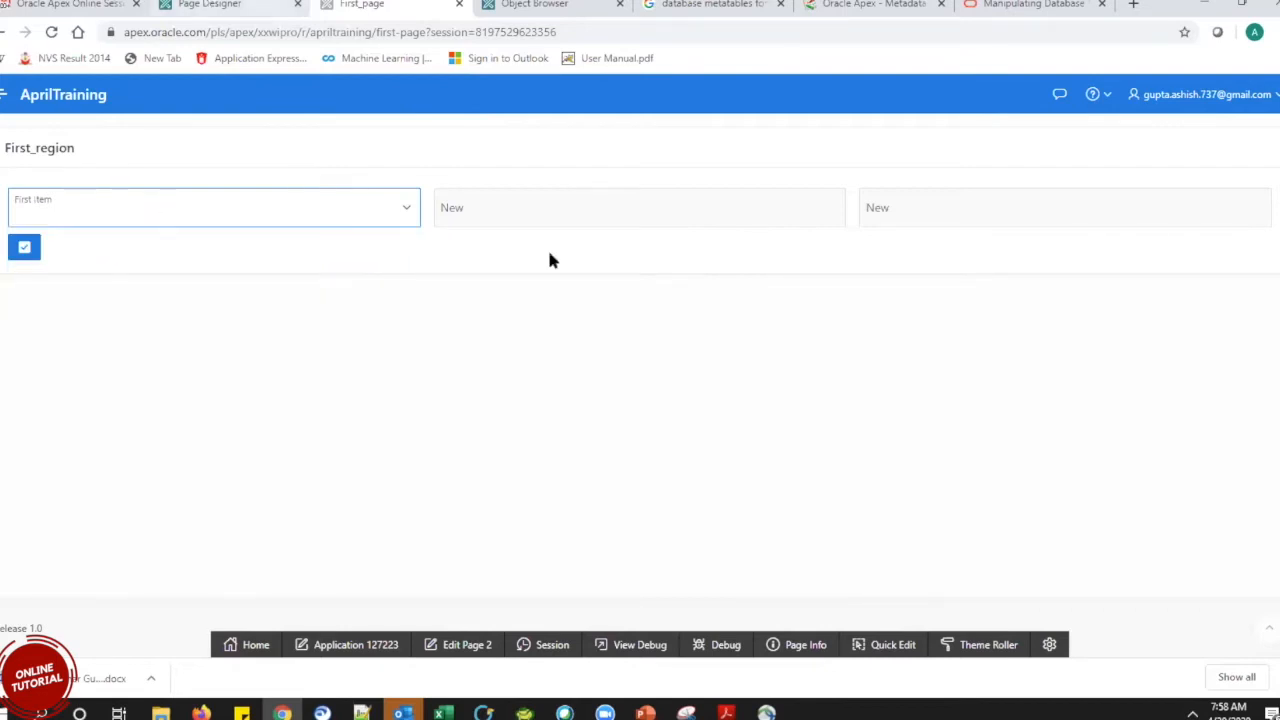
left_click(1176, 461)
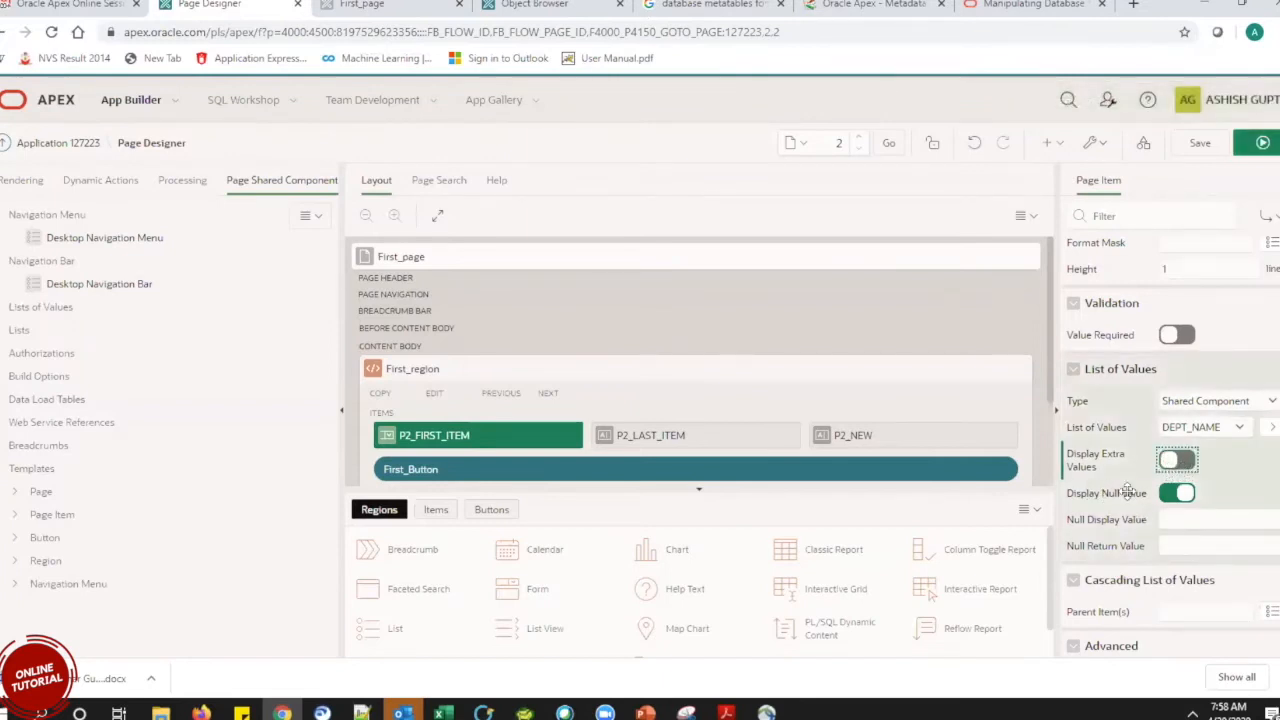
left_click(395, 6)
left_click(205, 218)
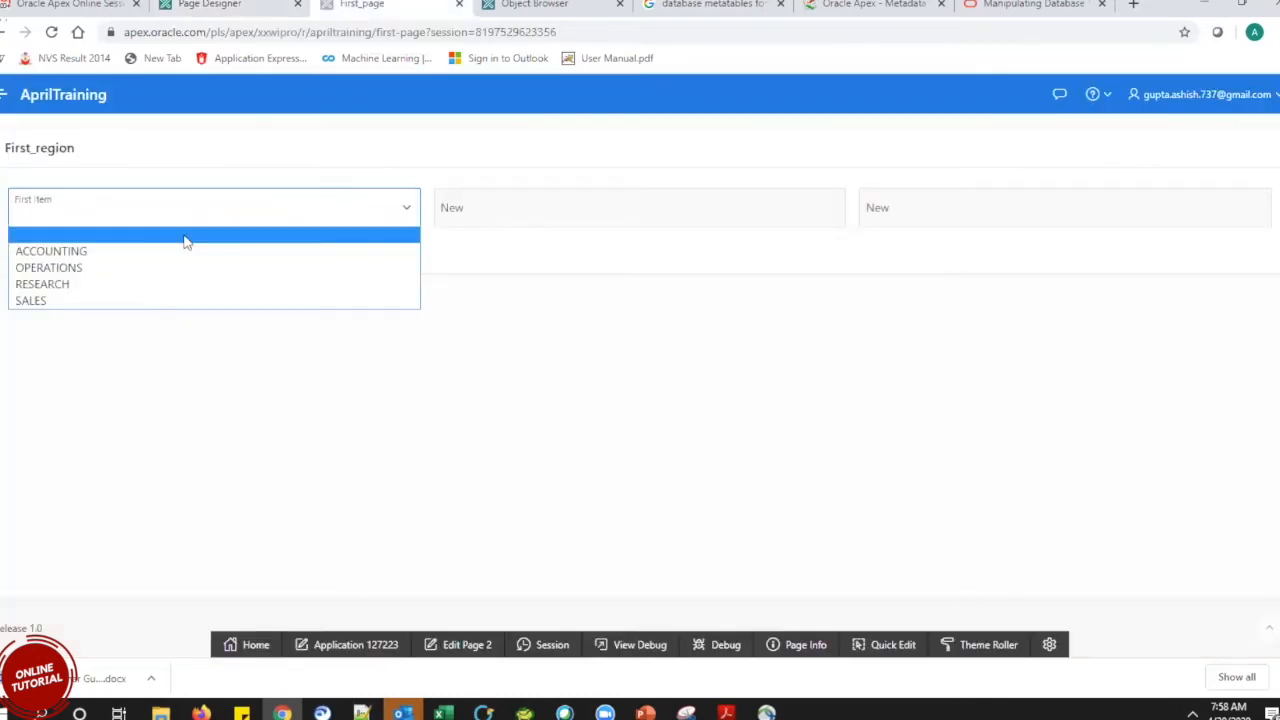
left_click(255, 5)
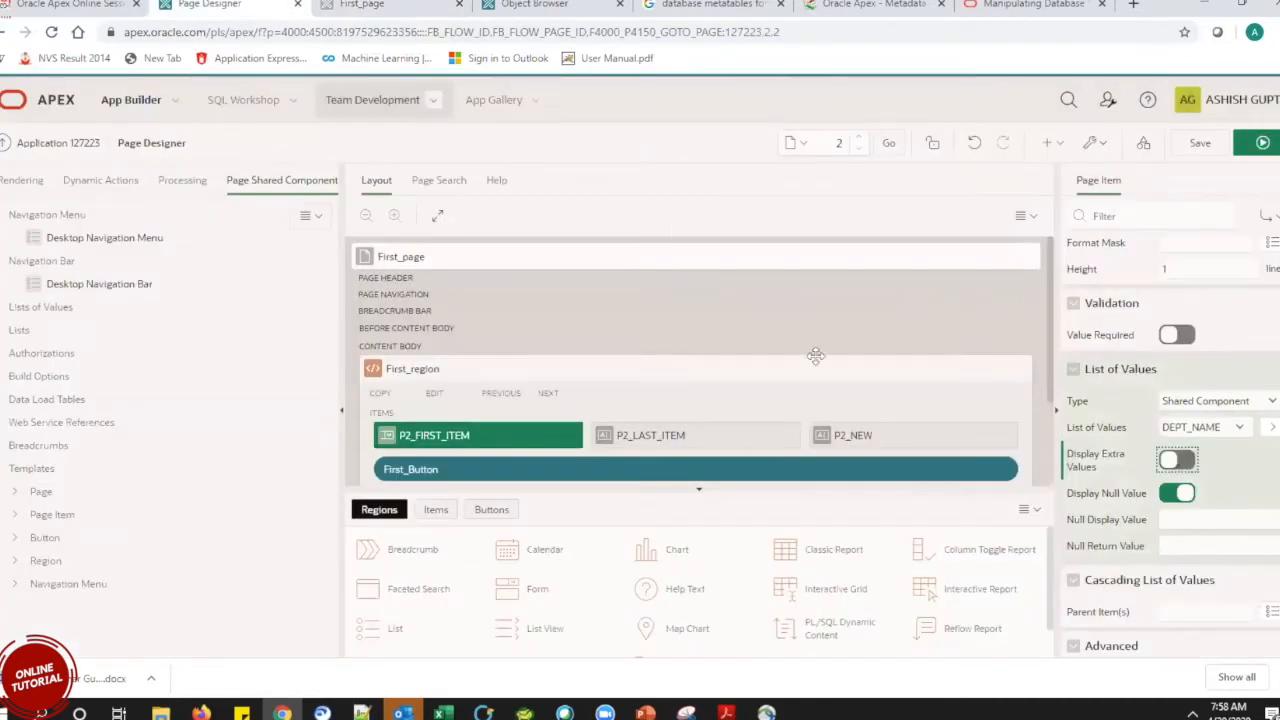
left_click(1170, 495)
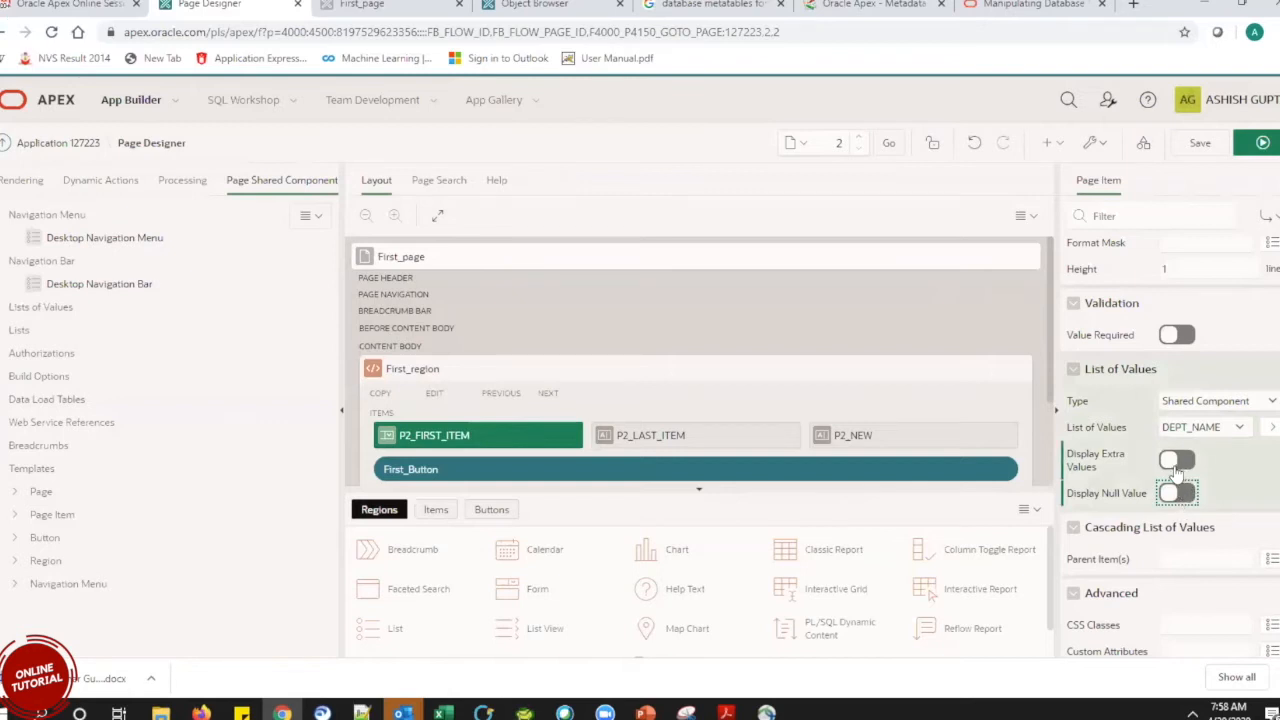
Save and rerun First_page, and check the First Item list for a blank entry.
left_click(1203, 144)
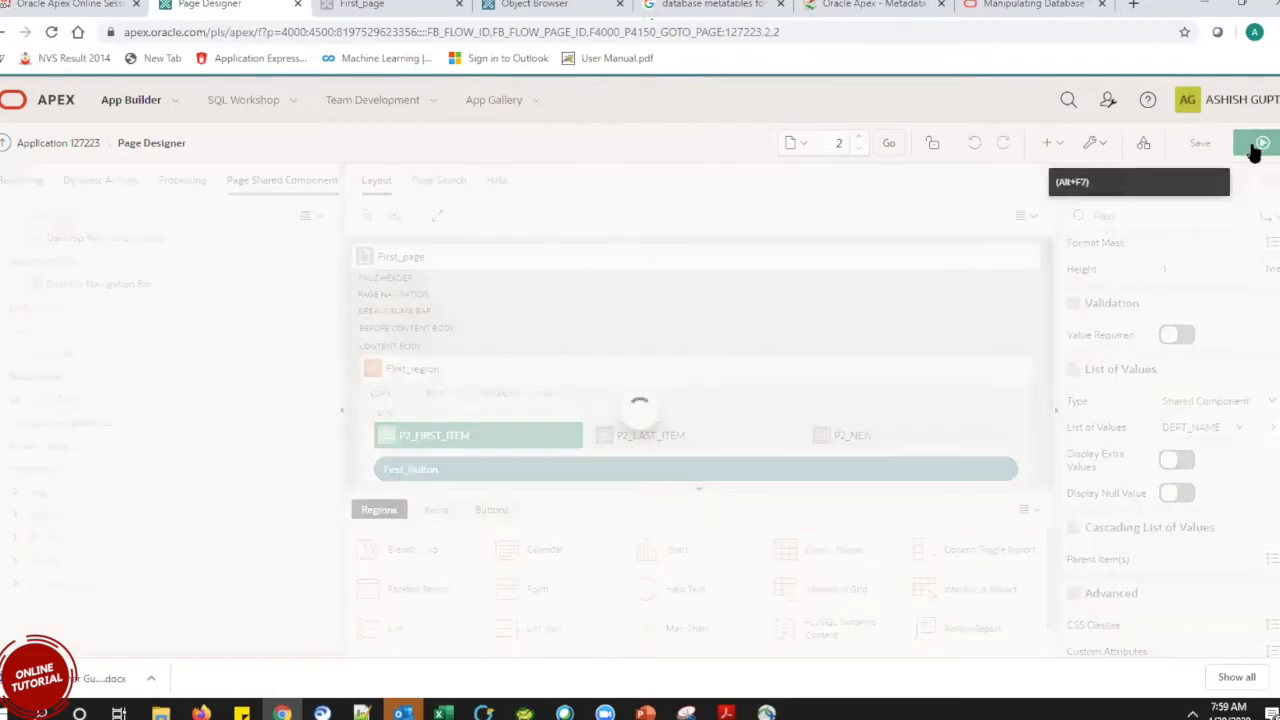
left_click(1259, 145)
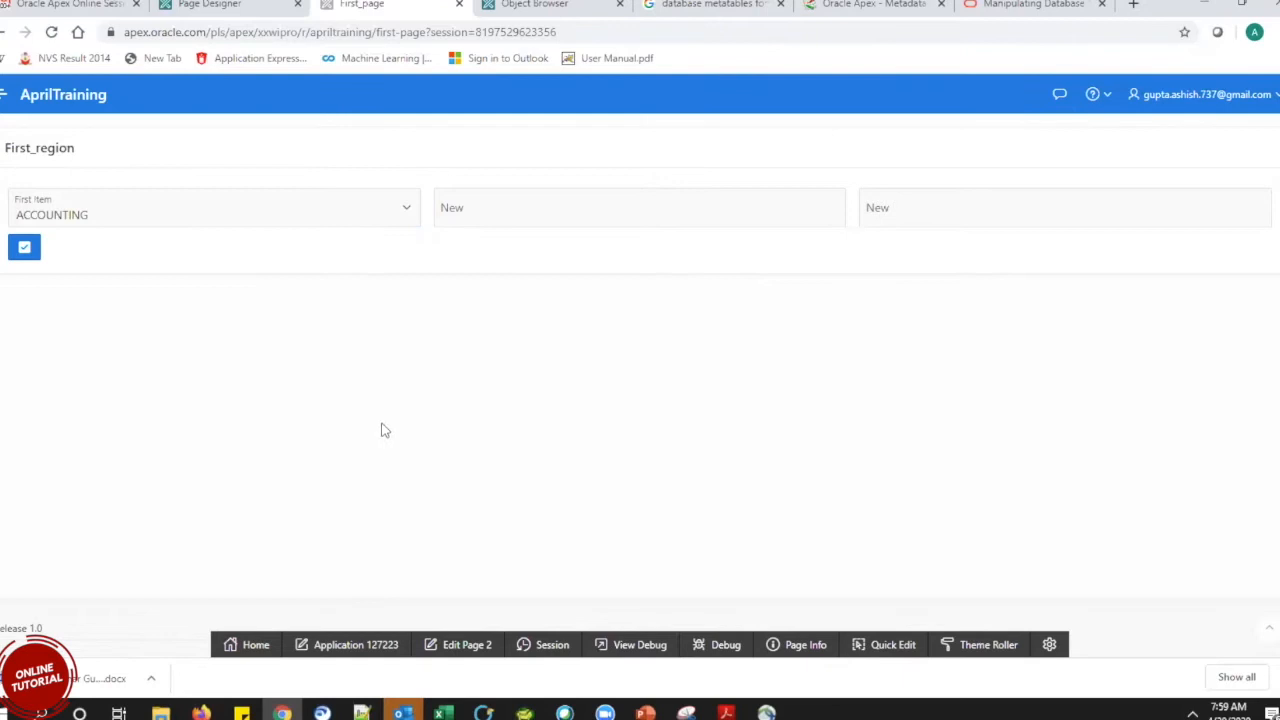
left_click(370, 210)
left_click(370, 210)
left_click(370, 210)
left_click(370, 210)
left_click(370, 210)
left_click(370, 210)
left_click(370, 210)
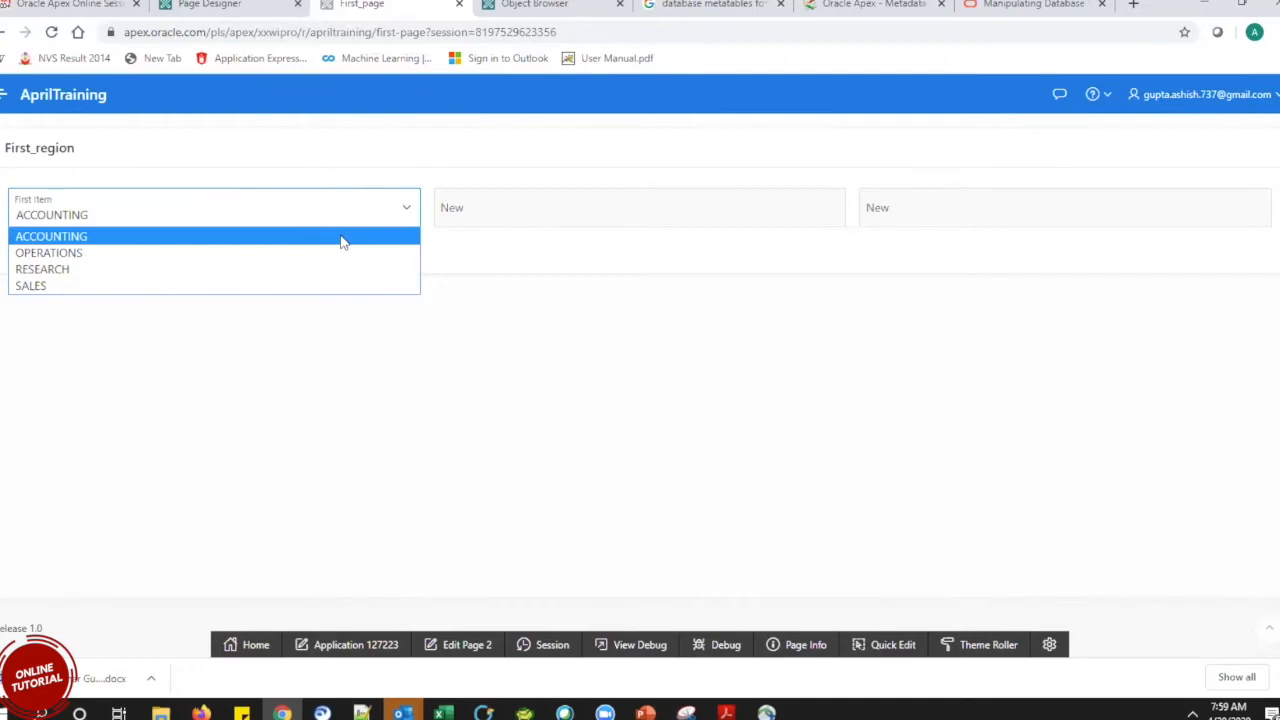
left_click(341, 241)
left_click(334, 220)
left_click(336, 224)
left_click(357, 310)
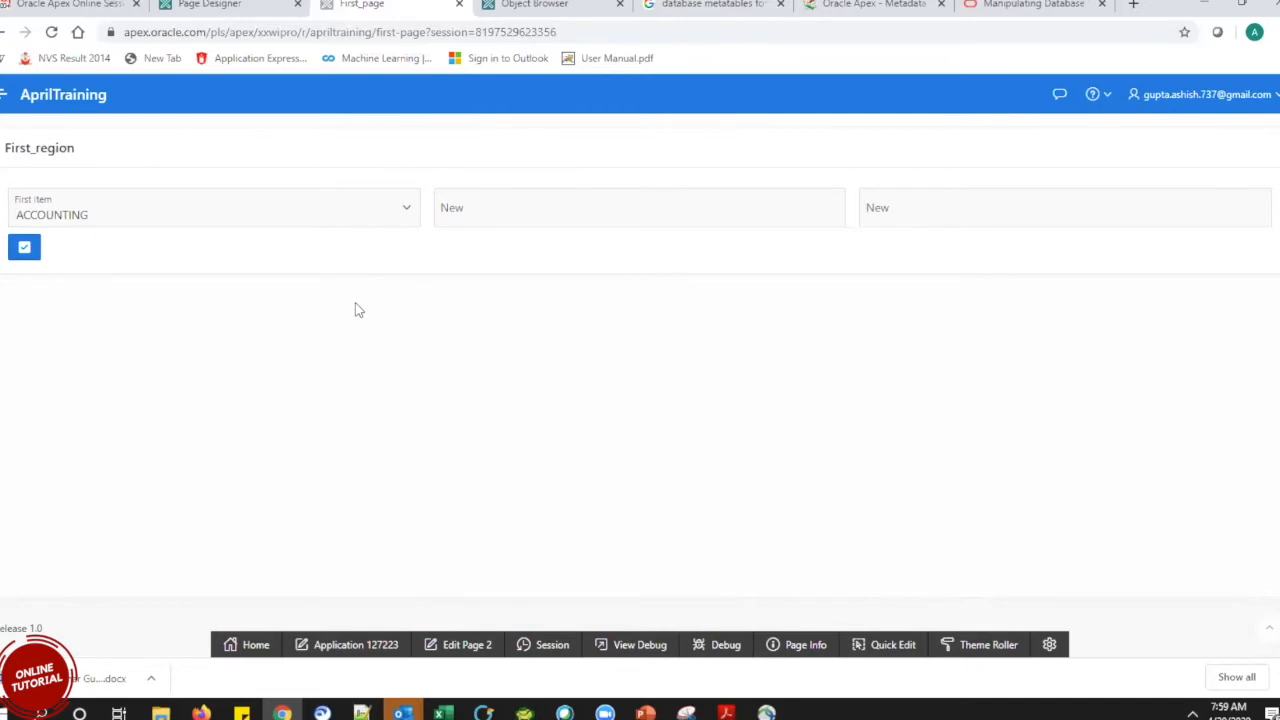
left_click(400, 209)
left_click(400, 209)
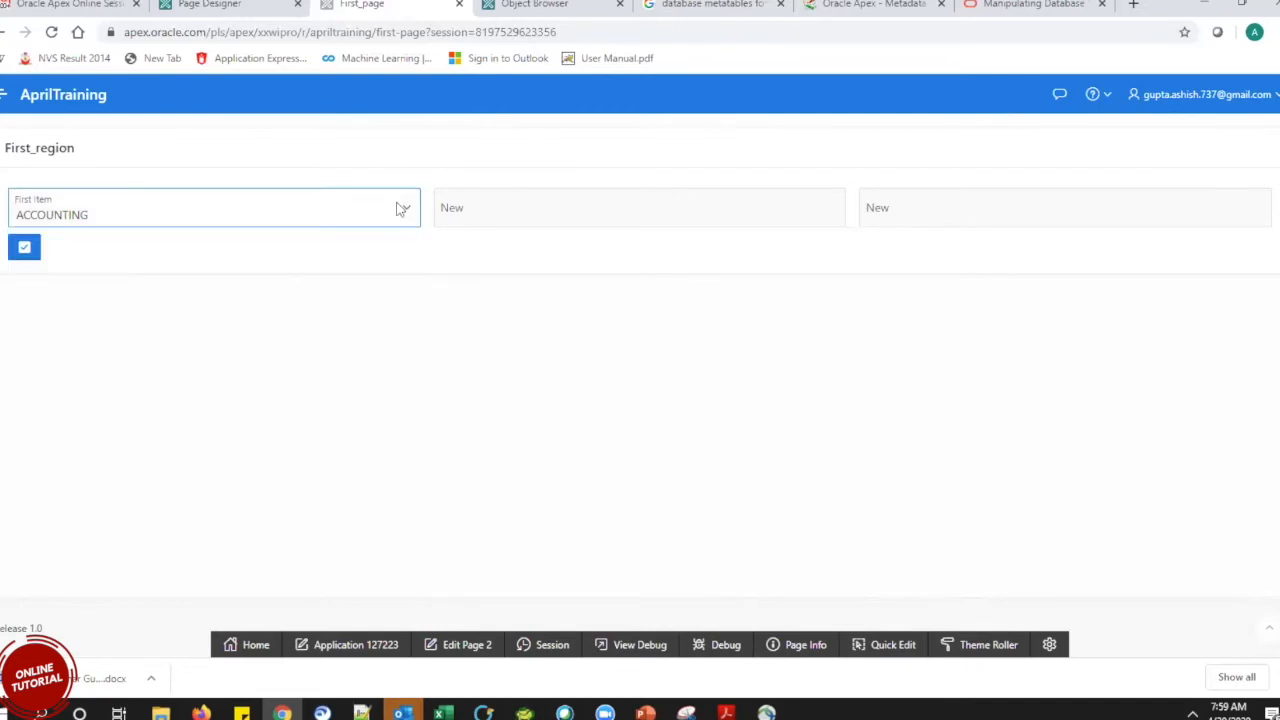
left_click(400, 209)
left_click(400, 209)
Return to Page Designer, change P2_FIRST_ITEM's list of values type to SQL Query, and activate the query field.
left_click(245, 5)
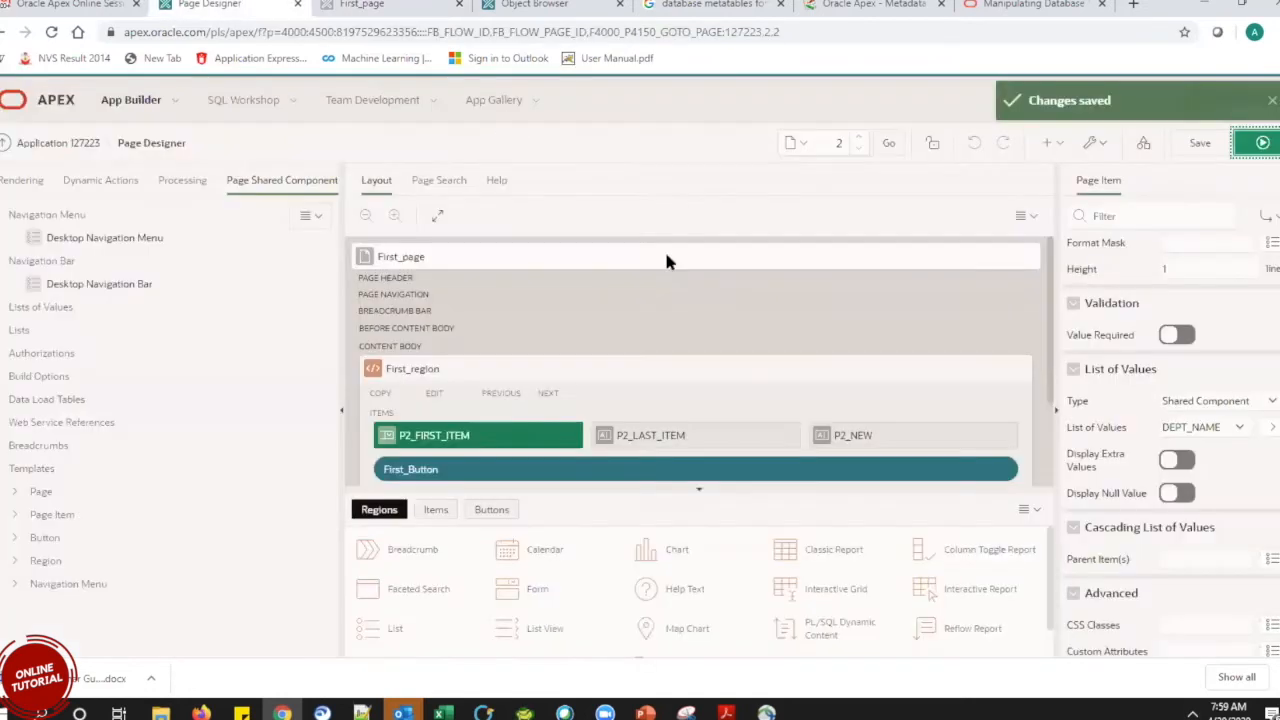
left_click(1237, 408)
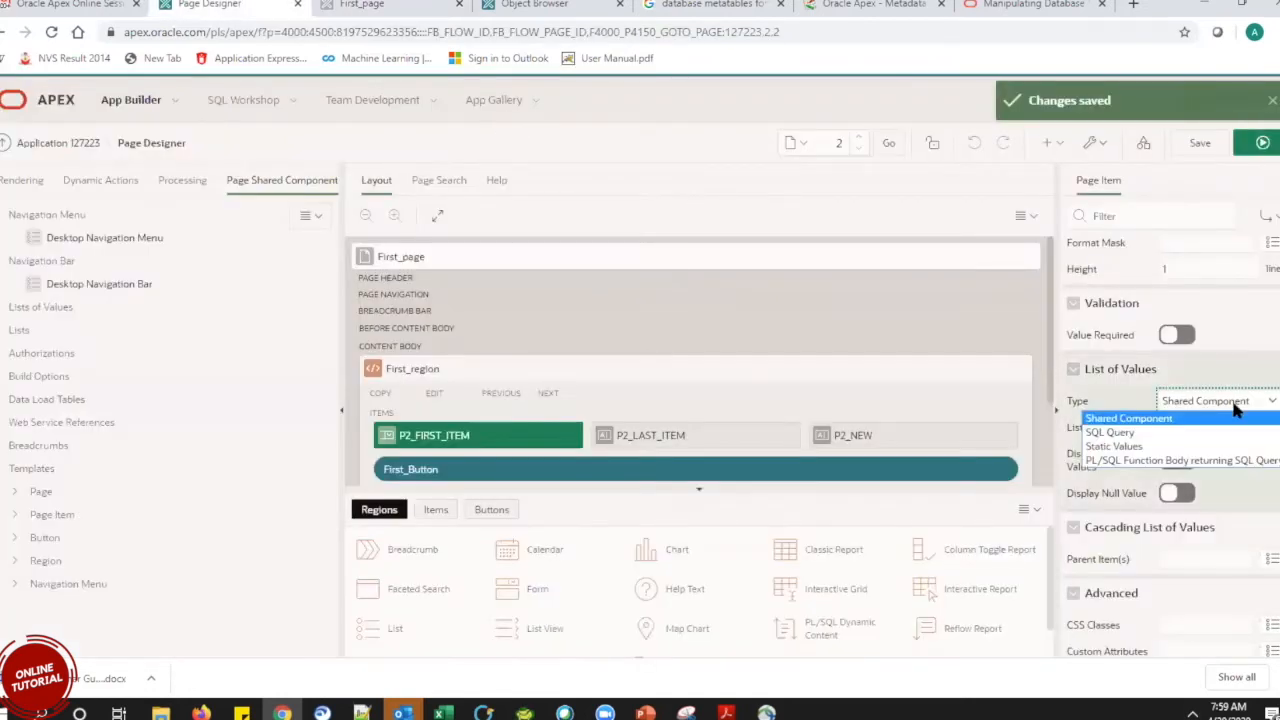
left_click(1160, 418)
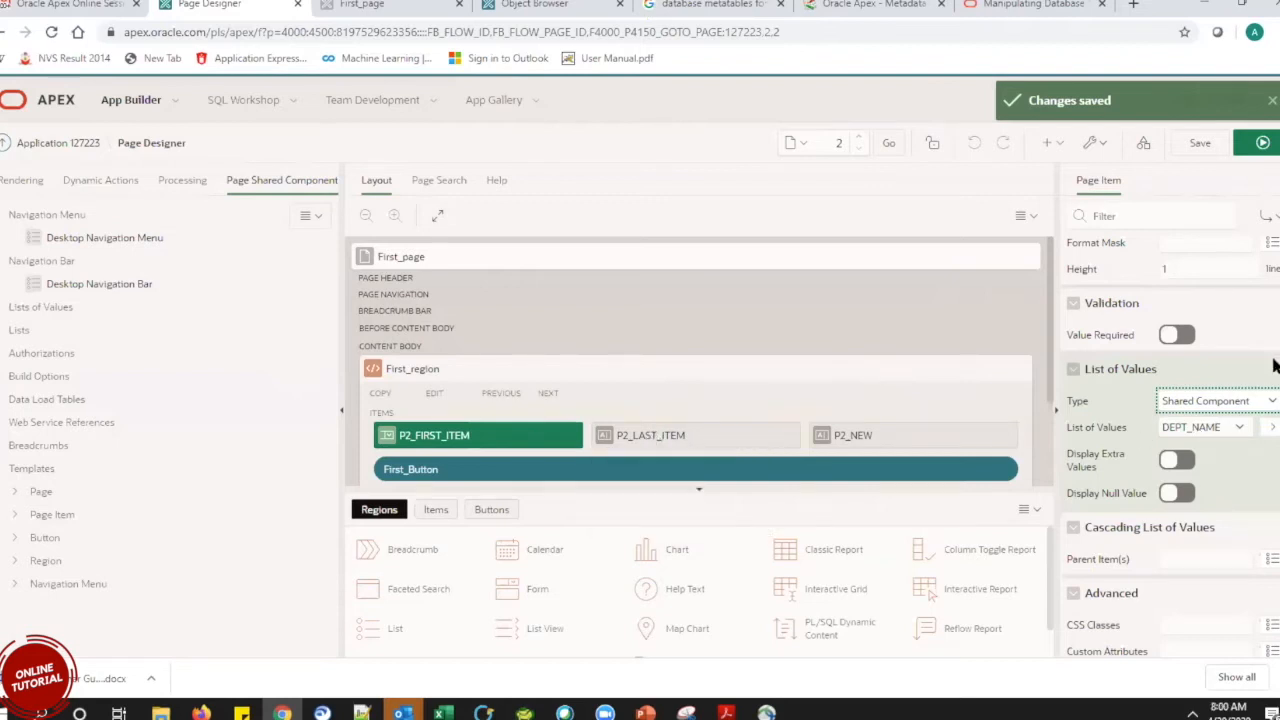
left_click(1212, 405)
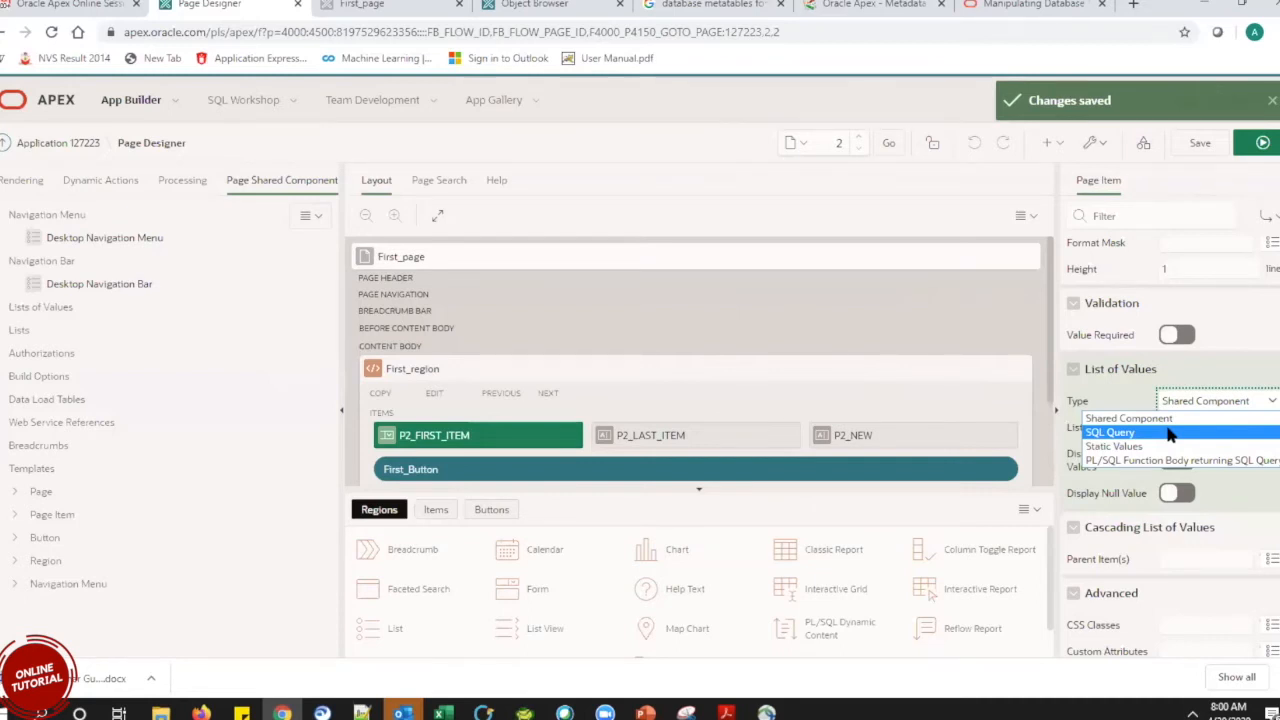
left_click(1170, 433)
left_click(1126, 450)
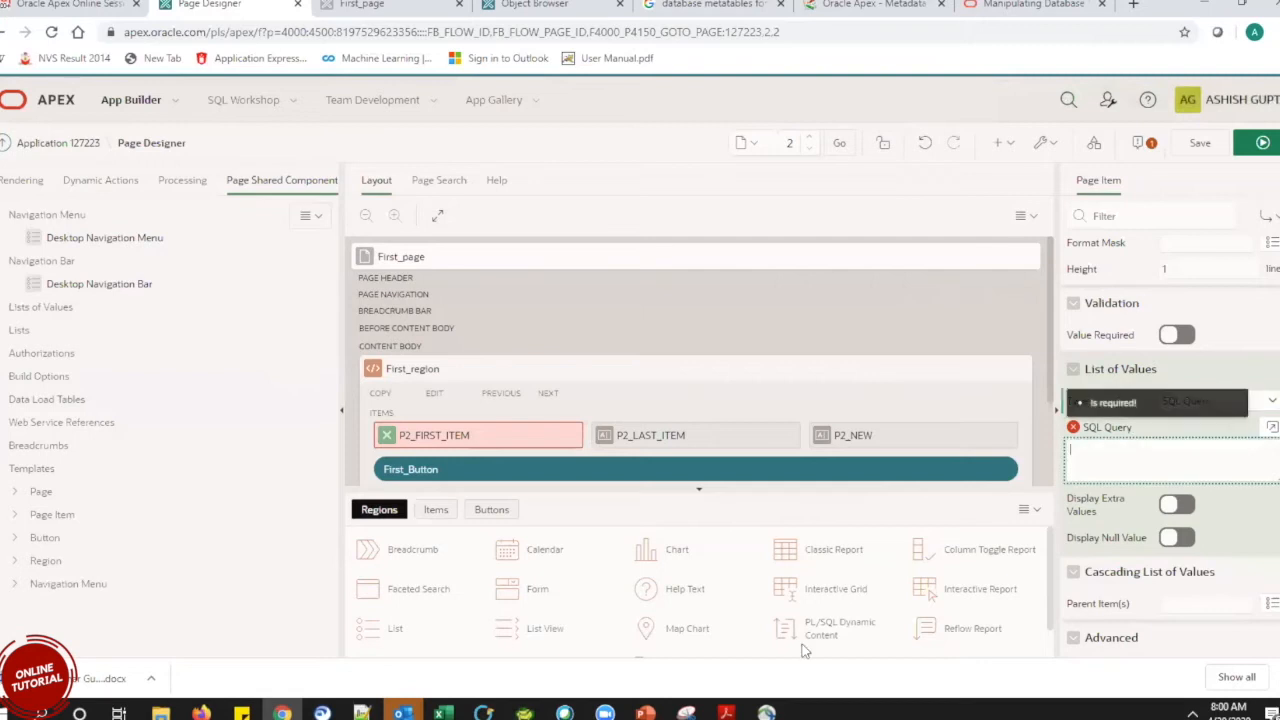
Copy the query "select dname a,dname b from EBA_DEMO_DA_DEPT" from Notepad++ and return to Page Designer.
key("alt+Tab")
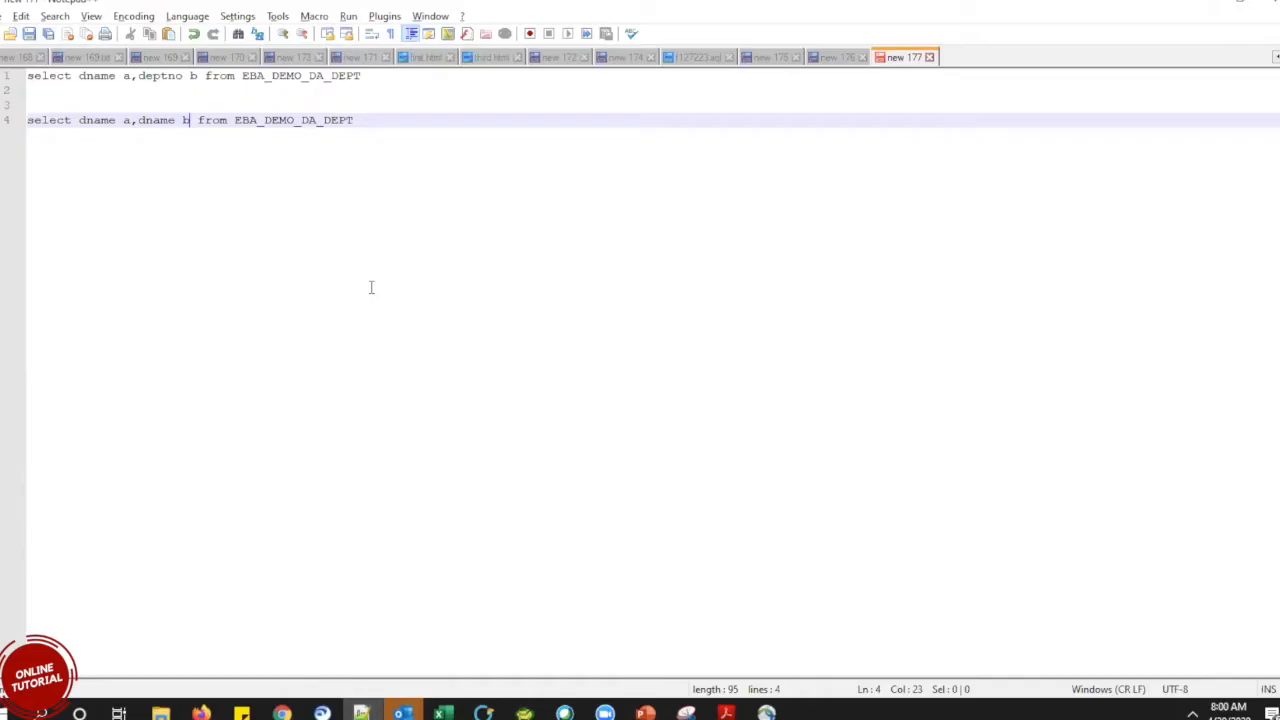
triple_click(370, 120)
key("ctrl+c")
left_click(354, 120)
key("shift+Home")
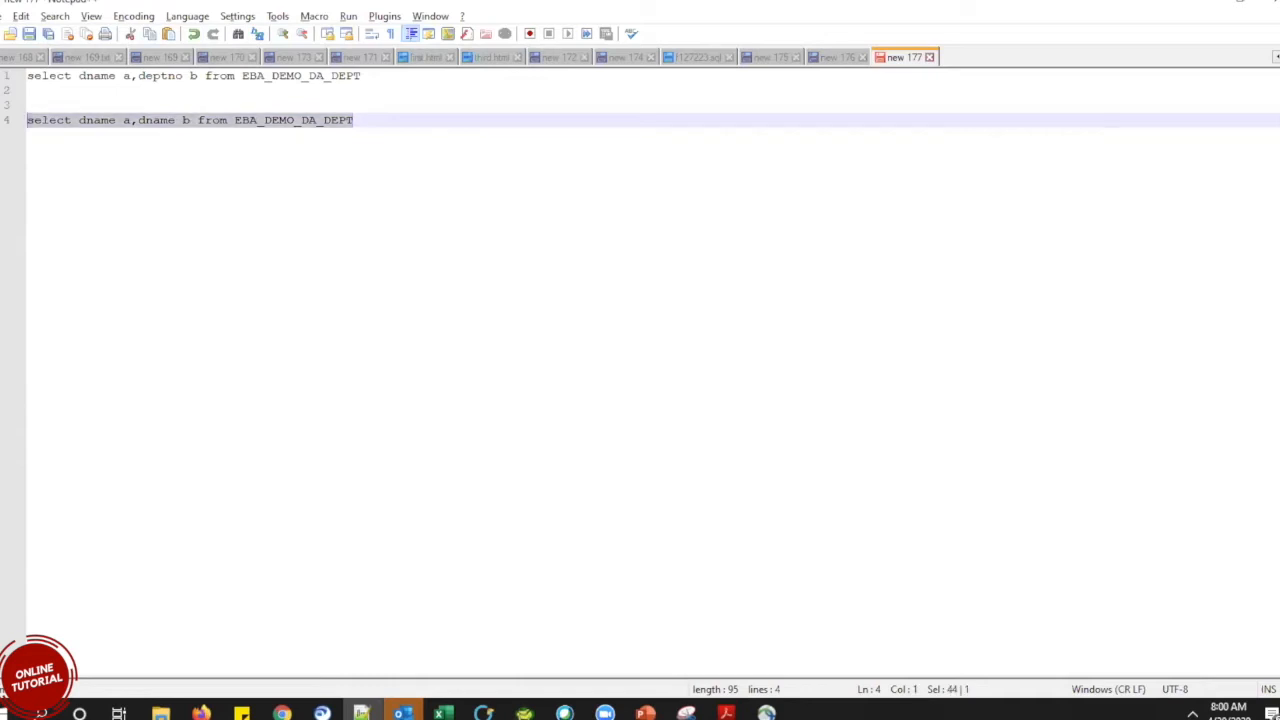
key("alt+Tab")
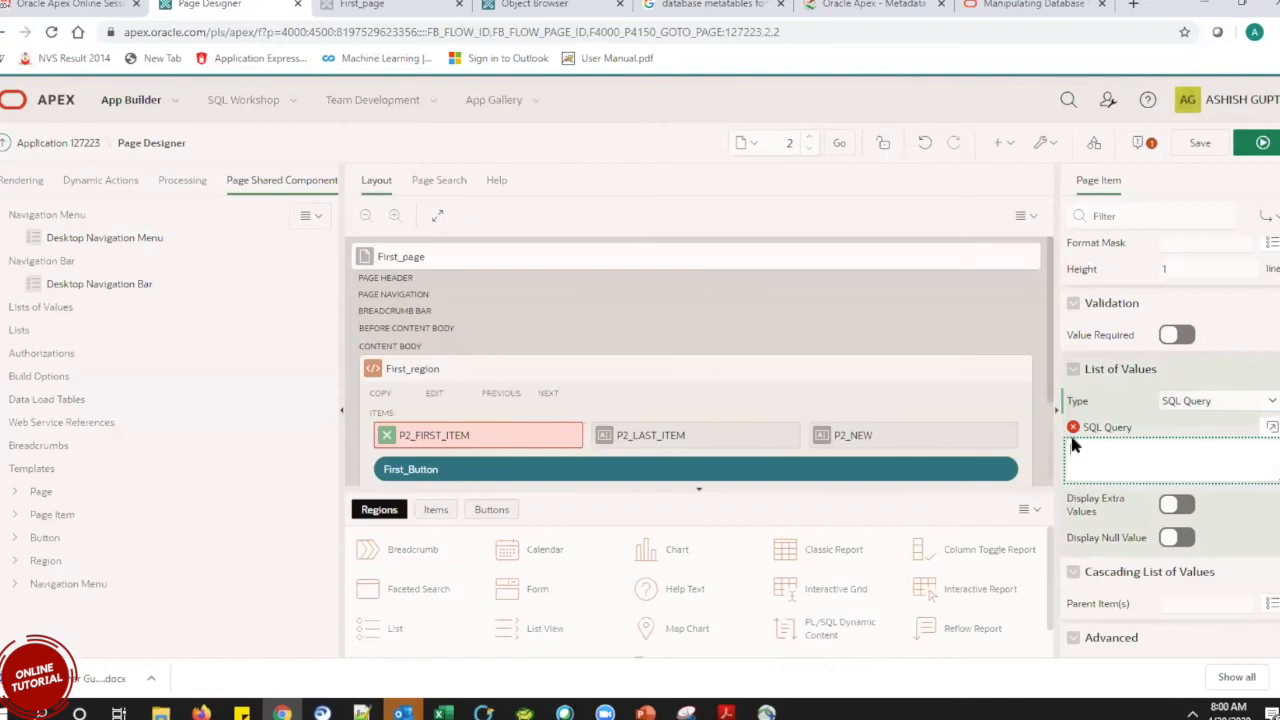
Enter the query "select dname a,dname b from EBA_DEMO_DA_DEPT" as P2_FIRST_ITEM's list of values query, validate it, and accept it.
left_click(1271, 427)
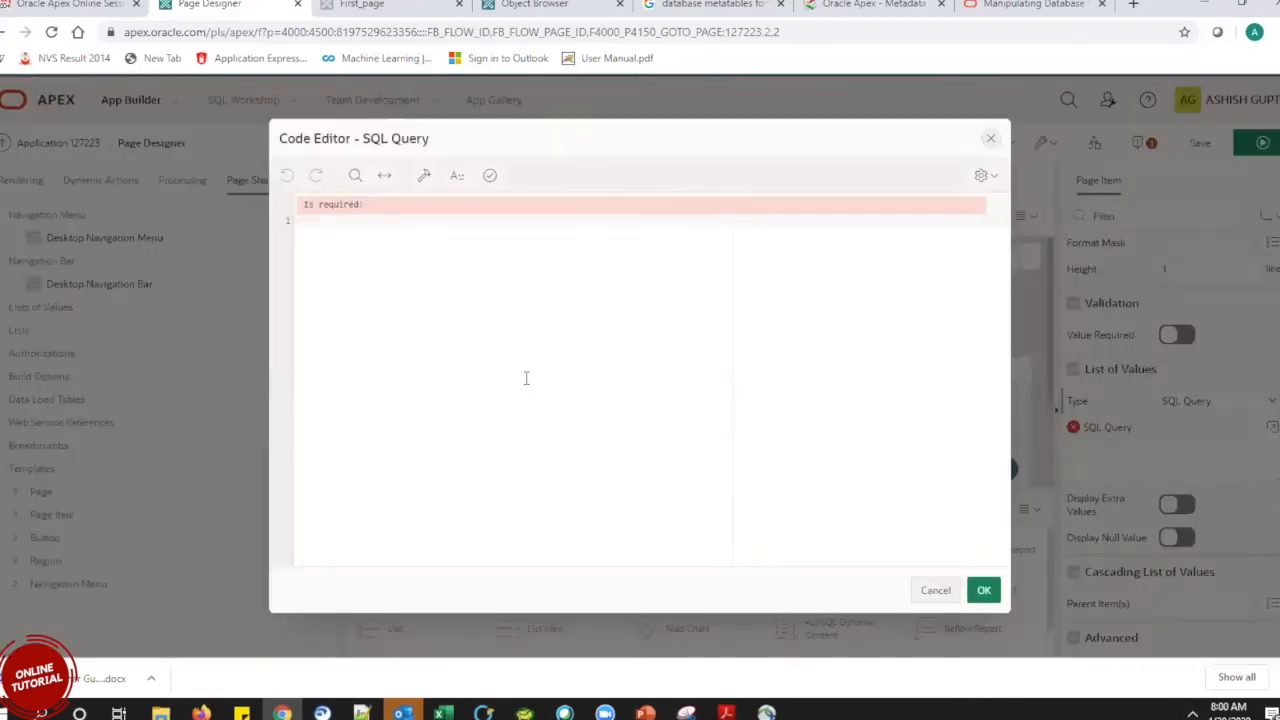
key("ctrl+v")
double_click(351, 220)
double_click(394, 221)
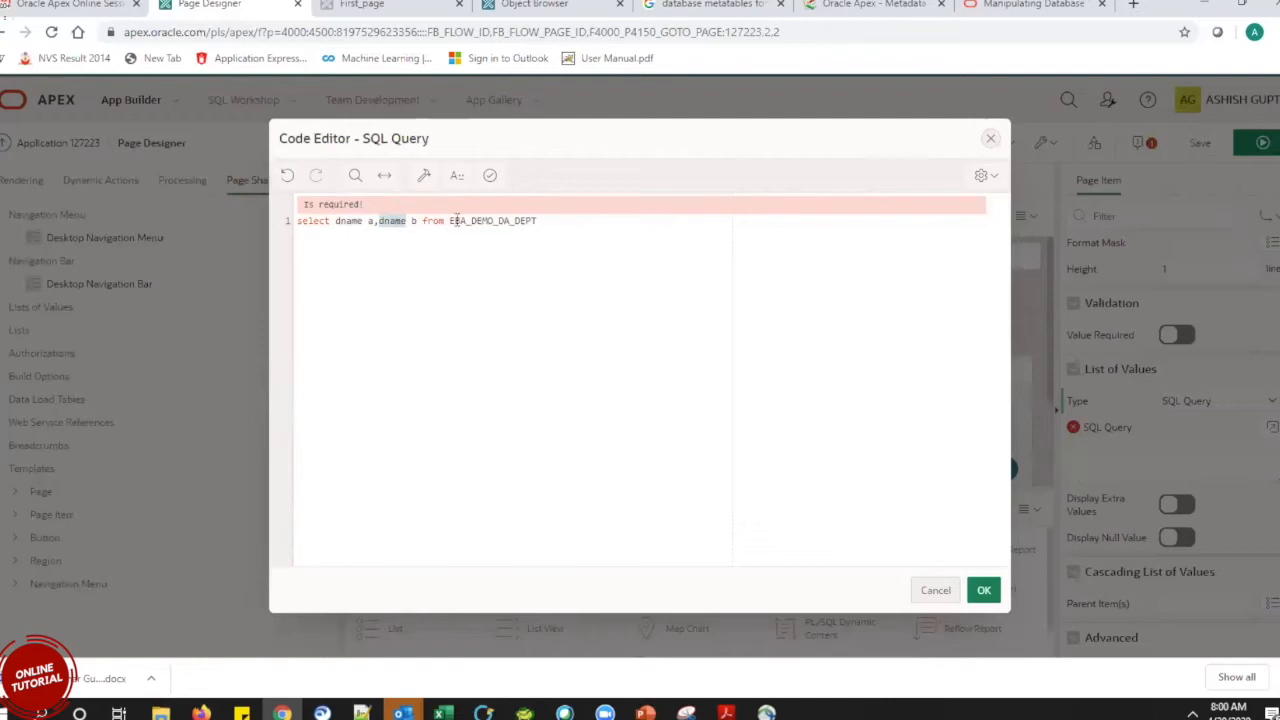
left_click(497, 177)
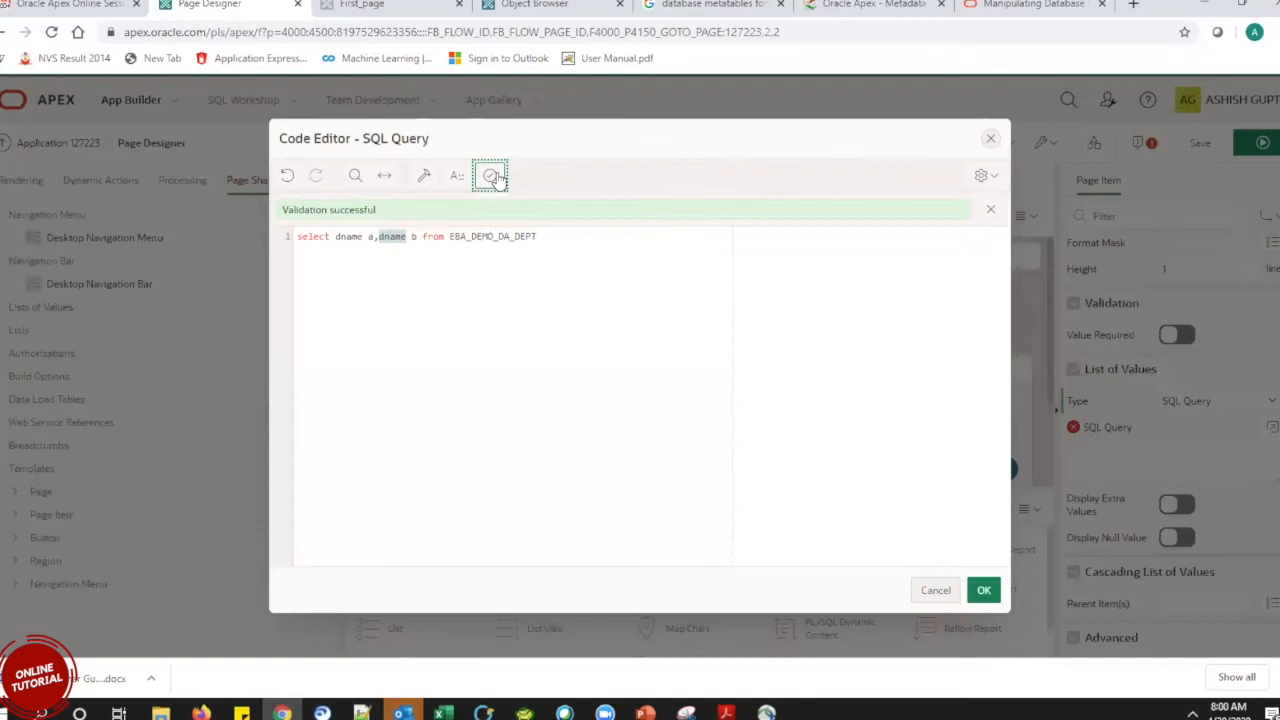
left_click(985, 590)
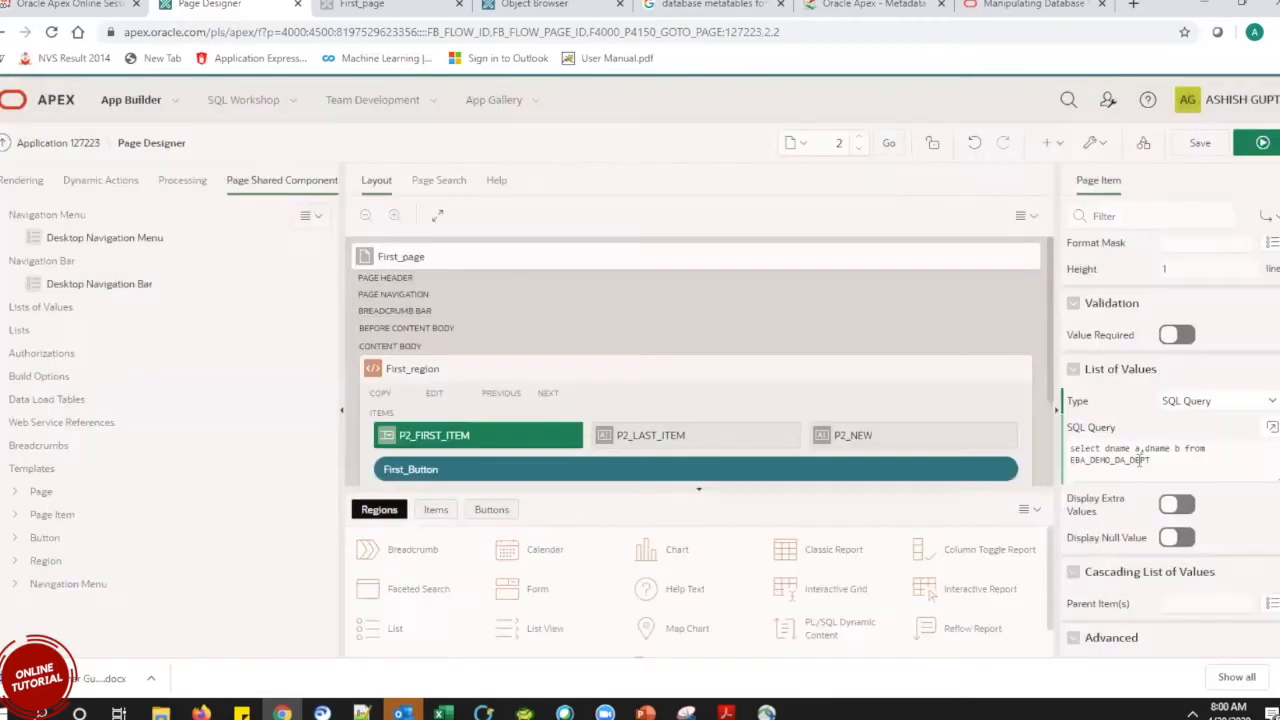
Turn on Display Extra Values and Display Null Value for P2_FIRST_ITEM, then save and run First_page to check the First Item list.
left_click(1188, 505)
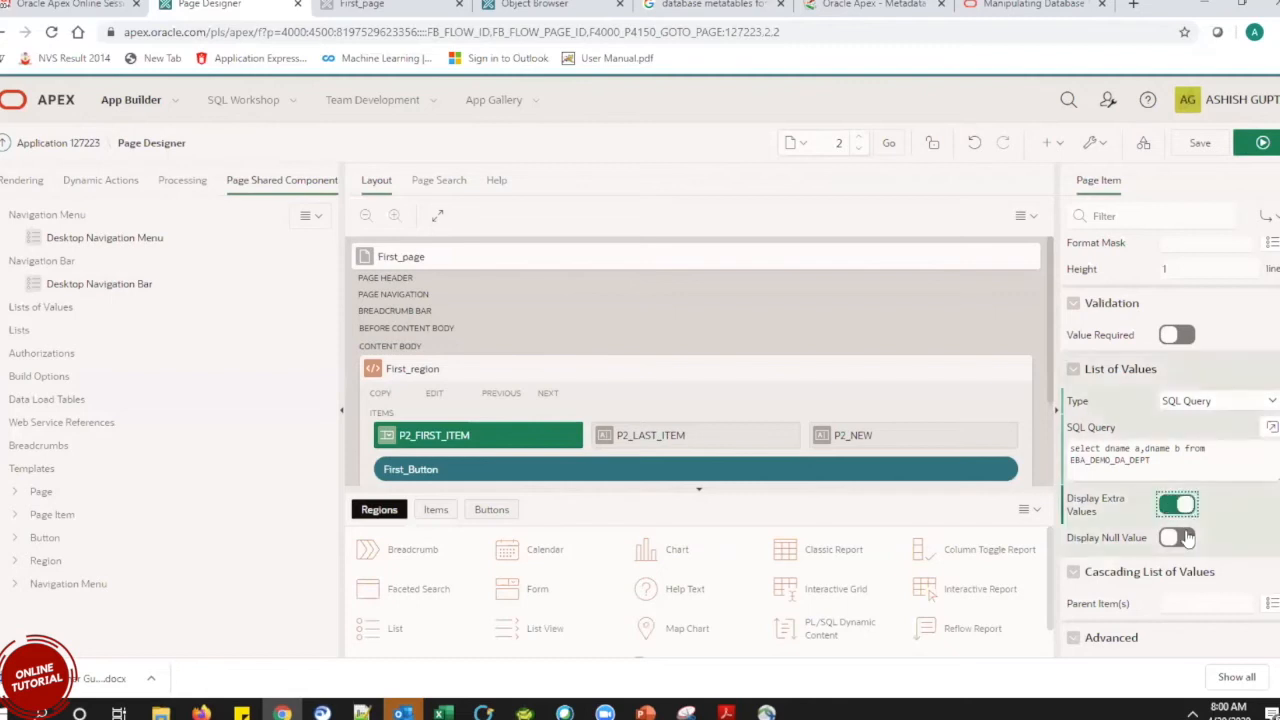
left_click(1185, 537)
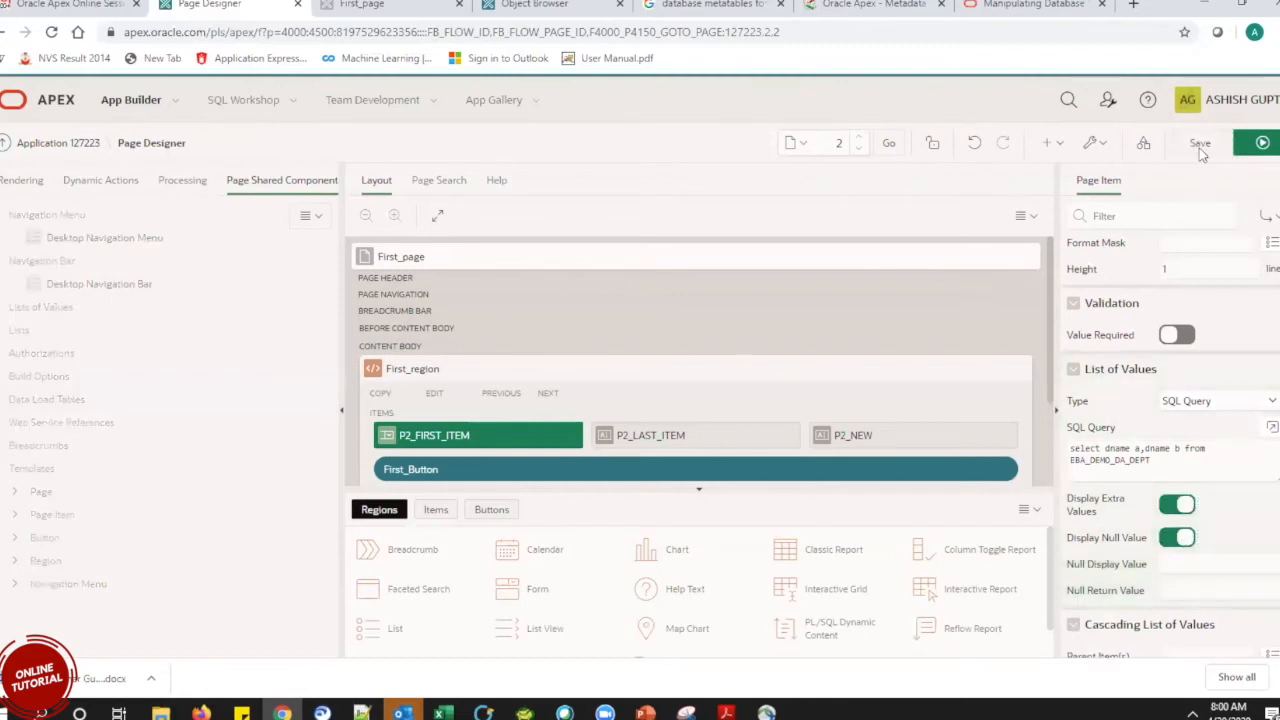
left_click(1258, 143)
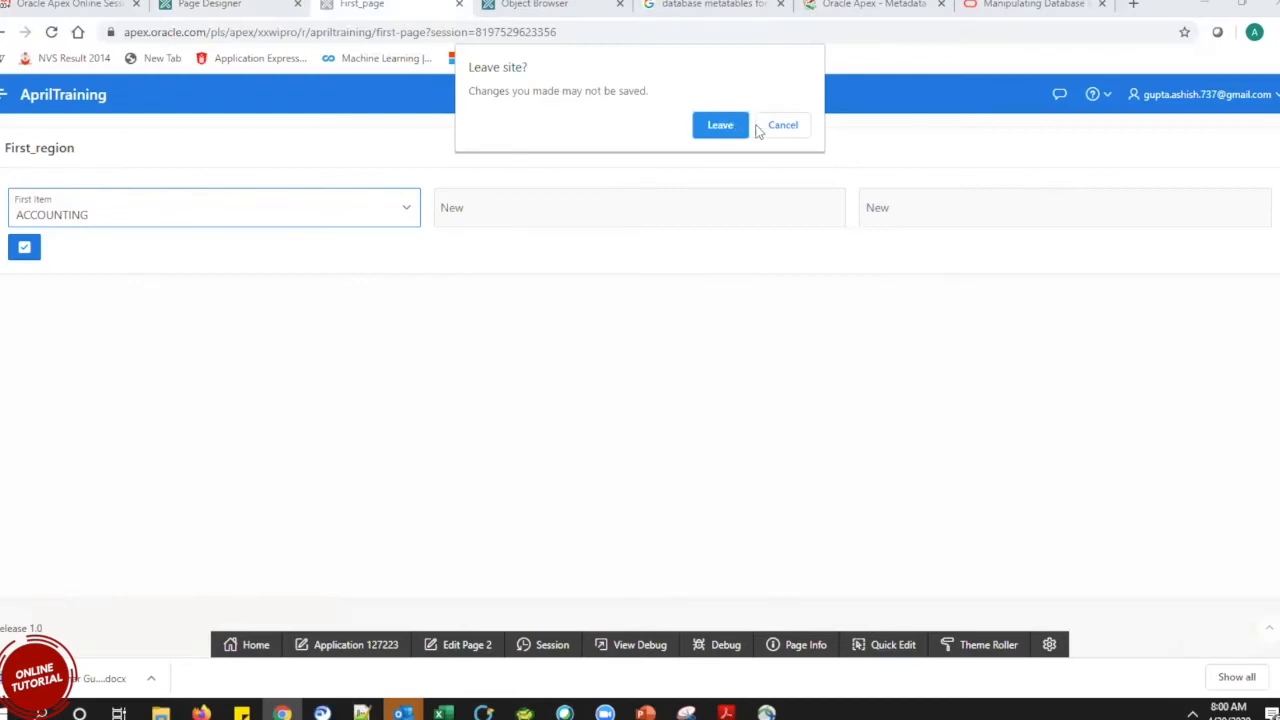
left_click(716, 125)
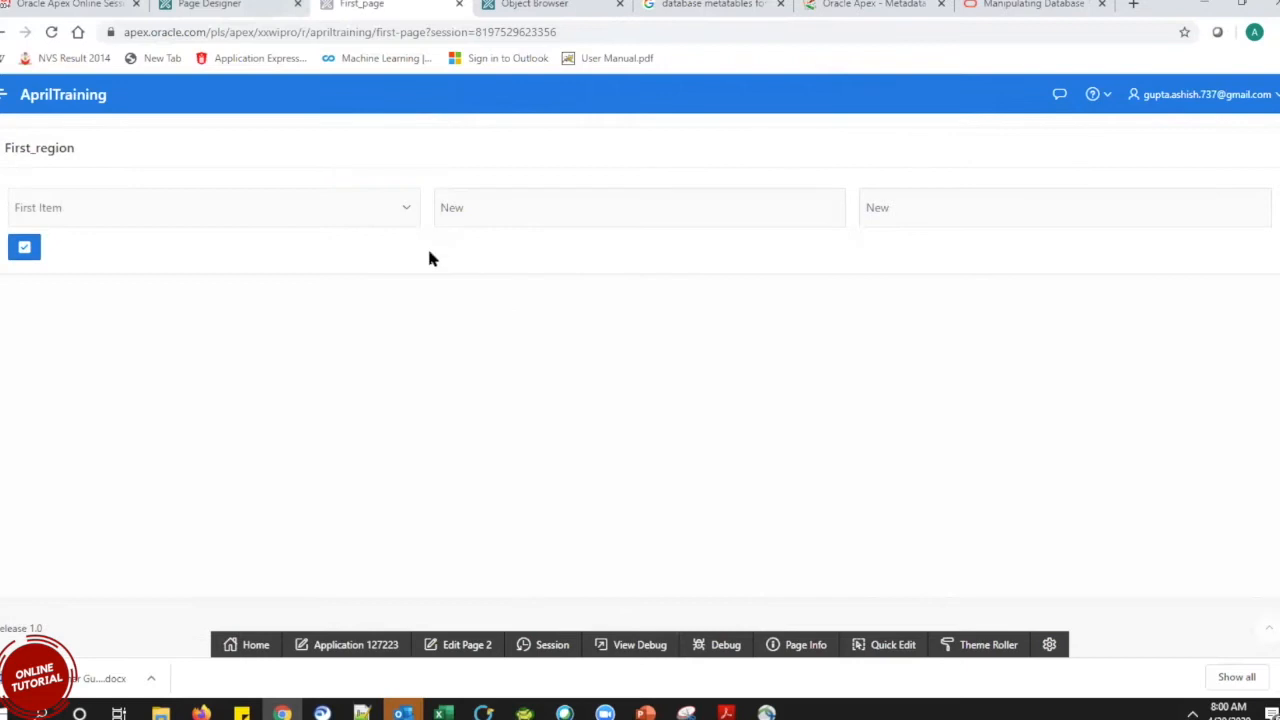
left_click(390, 214)
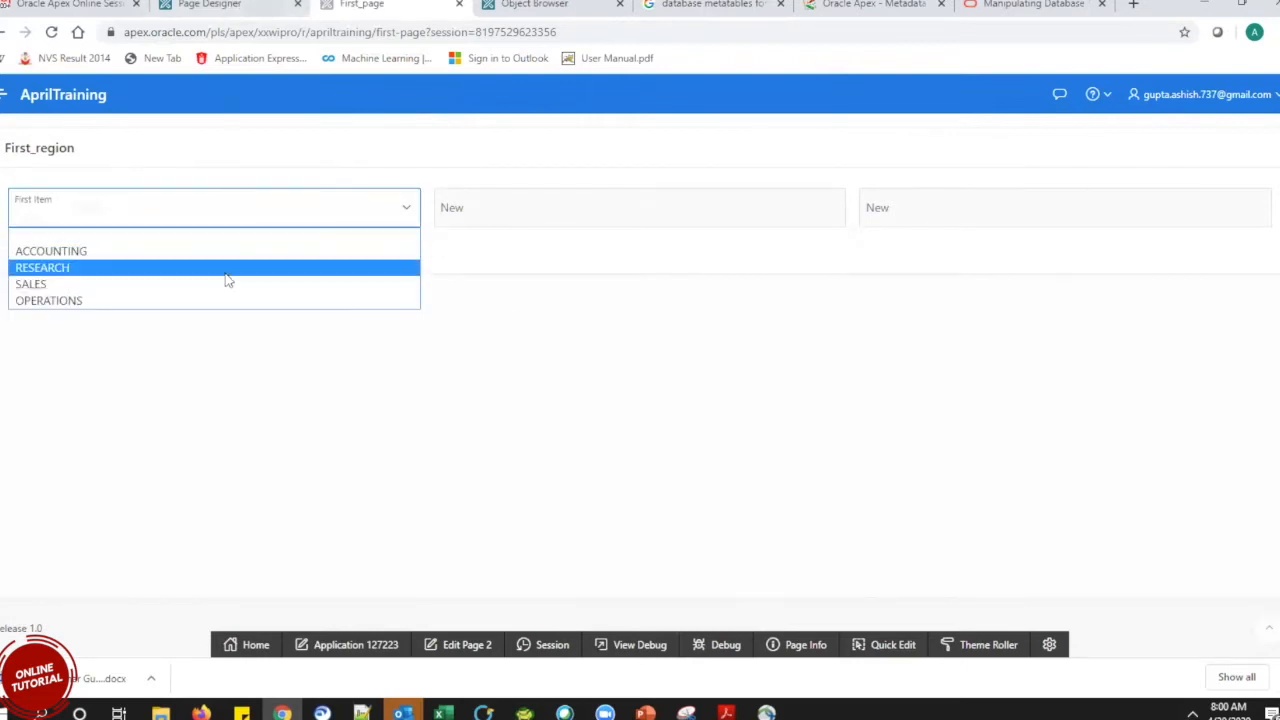
Return to Page Designer and change P2_FIRST_ITEM's list of values type to Static Values.
left_click(214, 8)
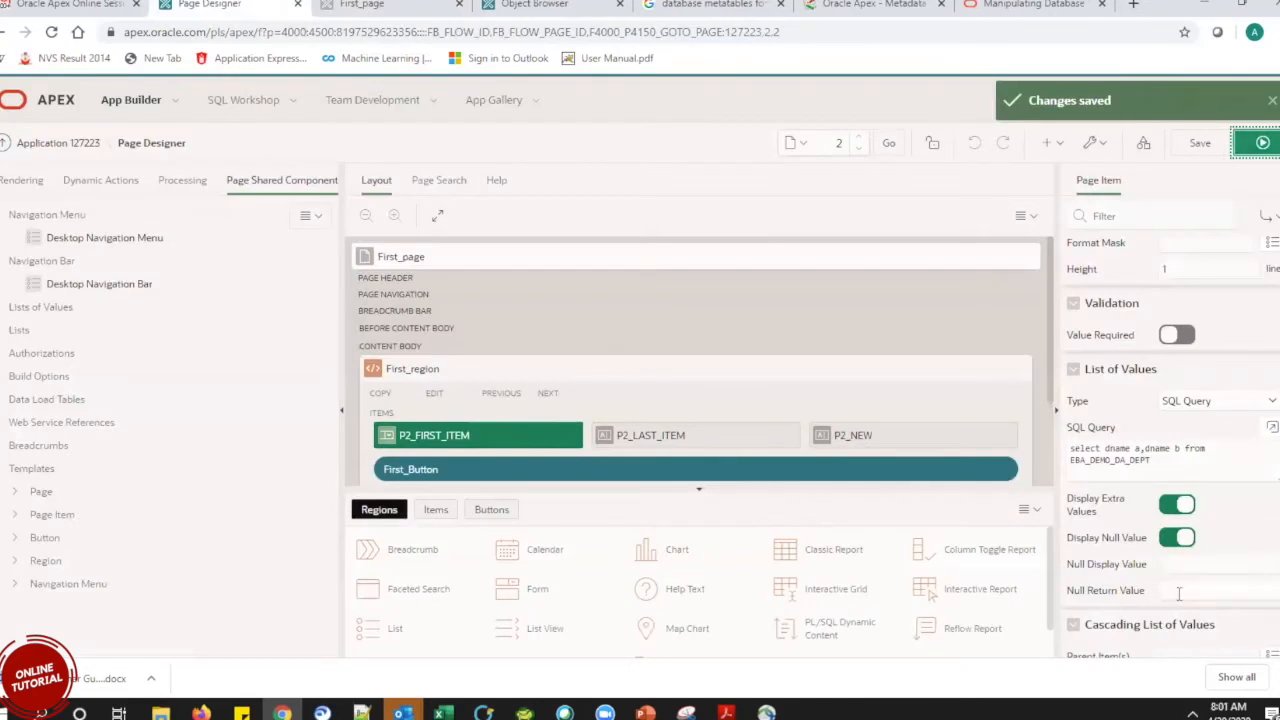
left_click_drag(1160, 462, 1068, 445)
left_click(1166, 460)
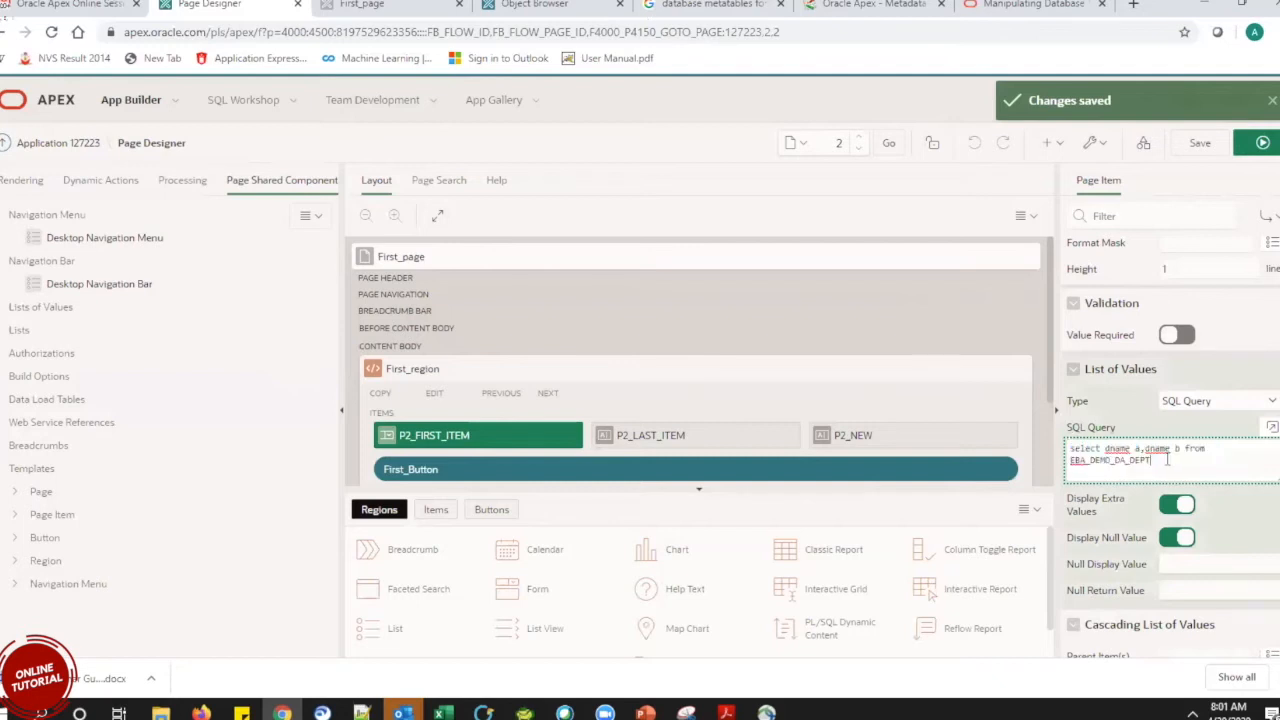
left_click(1214, 400)
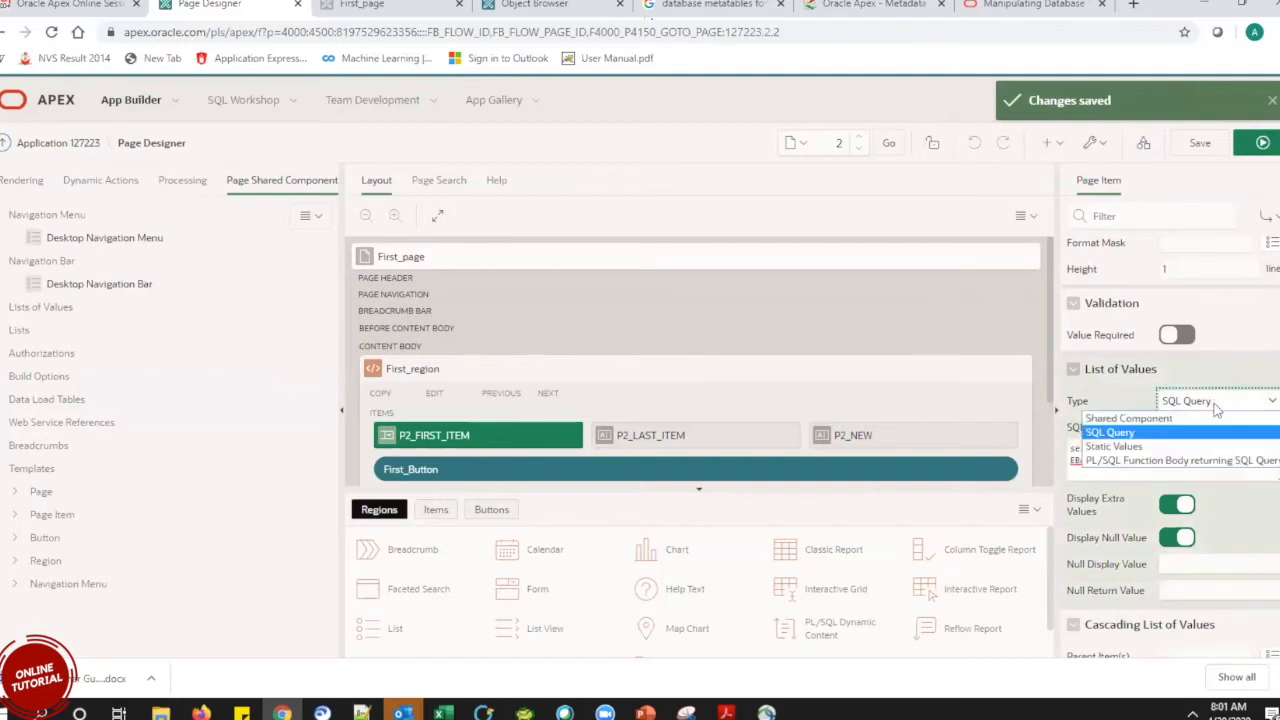
left_click(1173, 447)
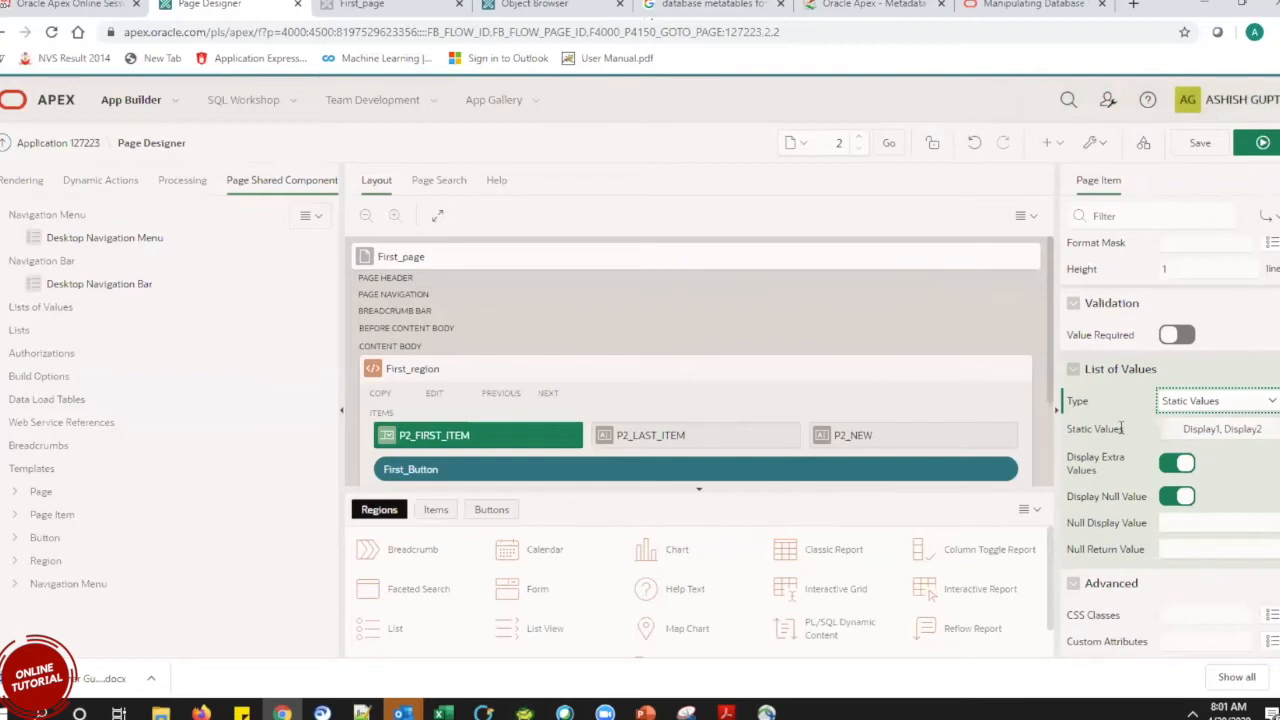
In P2_FIRST_ITEM's static values, set the first entry's display value to ACCOUNTANT and its return value to ACC.
left_click(1212, 432)
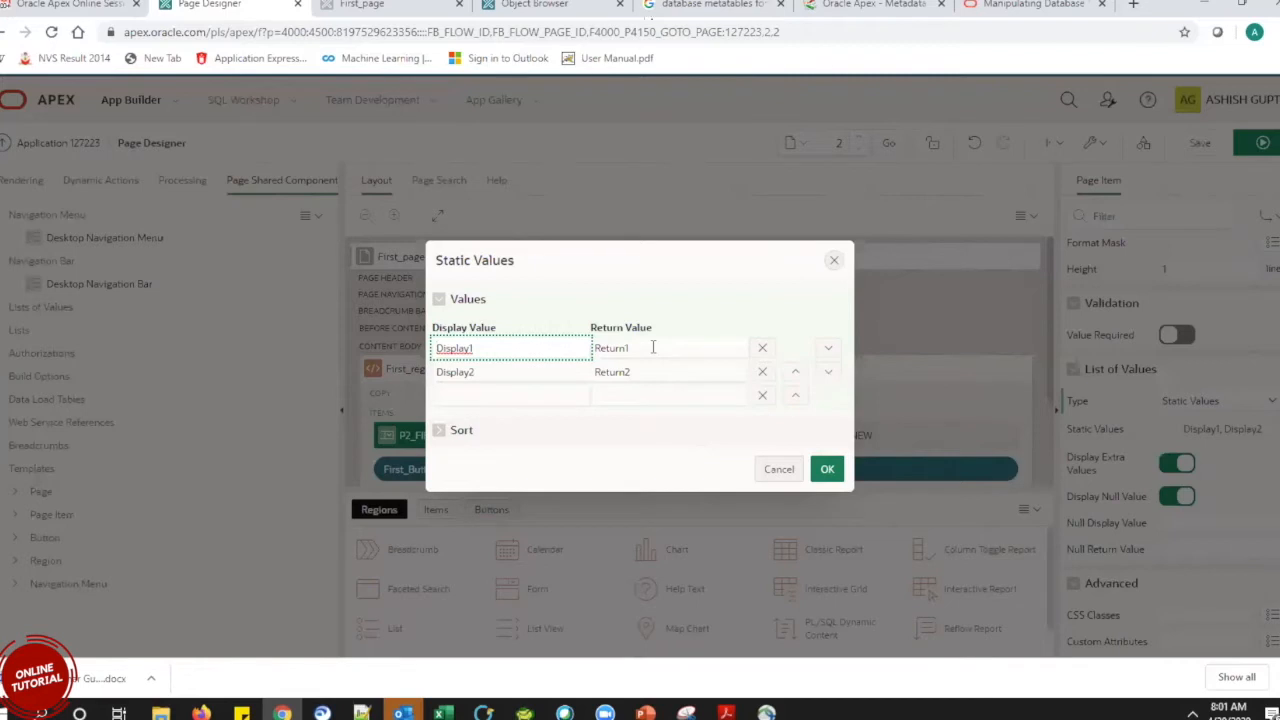
left_click_drag(510, 348, 318, 349)
type("acc")
key("BackSpace")
key("BackSpace")
key("BackSpace")
type("ACC")
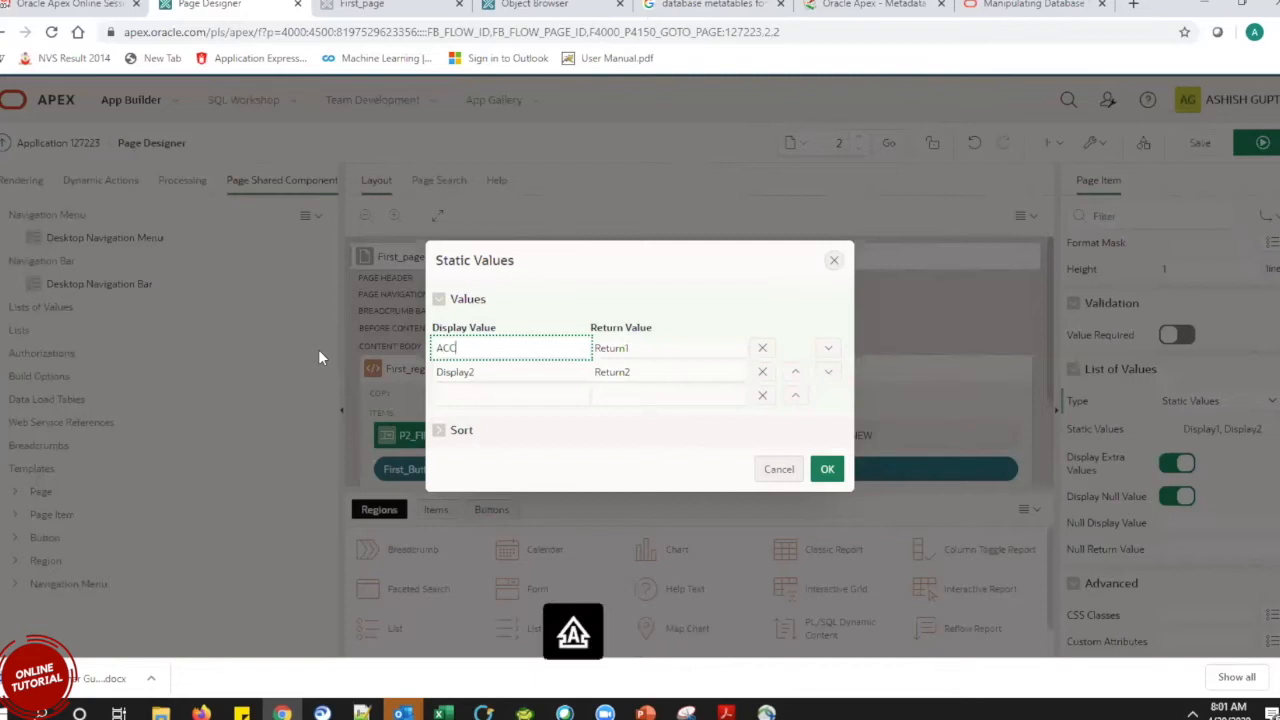
type("OUNTANT")
key("Tab")
type("ACC")
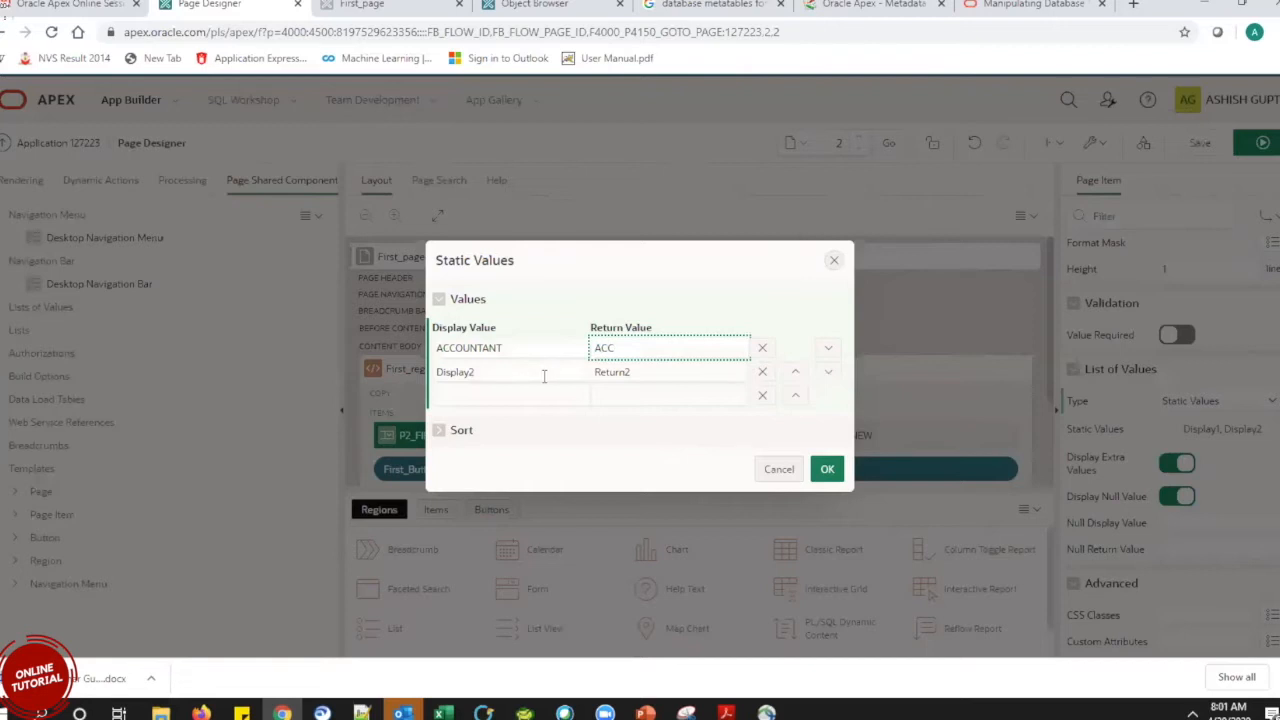
Set the second static entry's display value to CLERK and its return value to C, and accept the static values.
left_click_drag(528, 375, 251, 377)
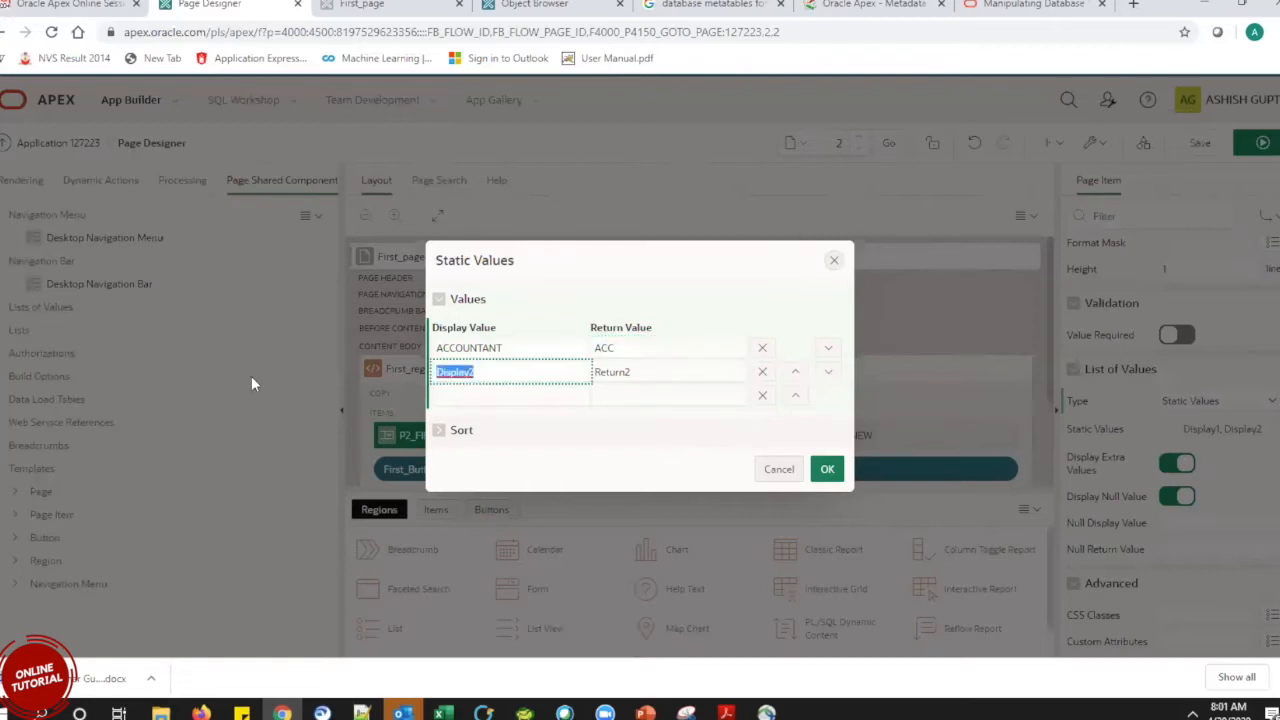
type("CLERK")
left_click_drag(656, 370, 478, 370)
type("C")
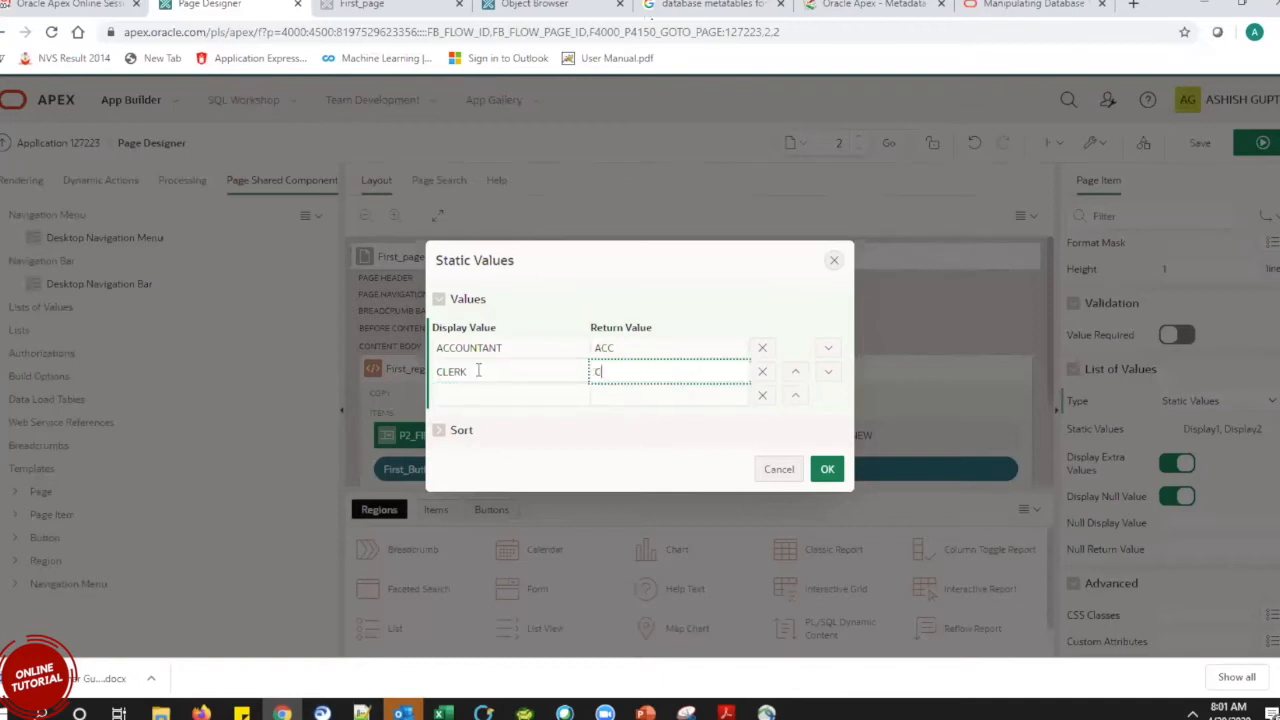
left_click(588, 478)
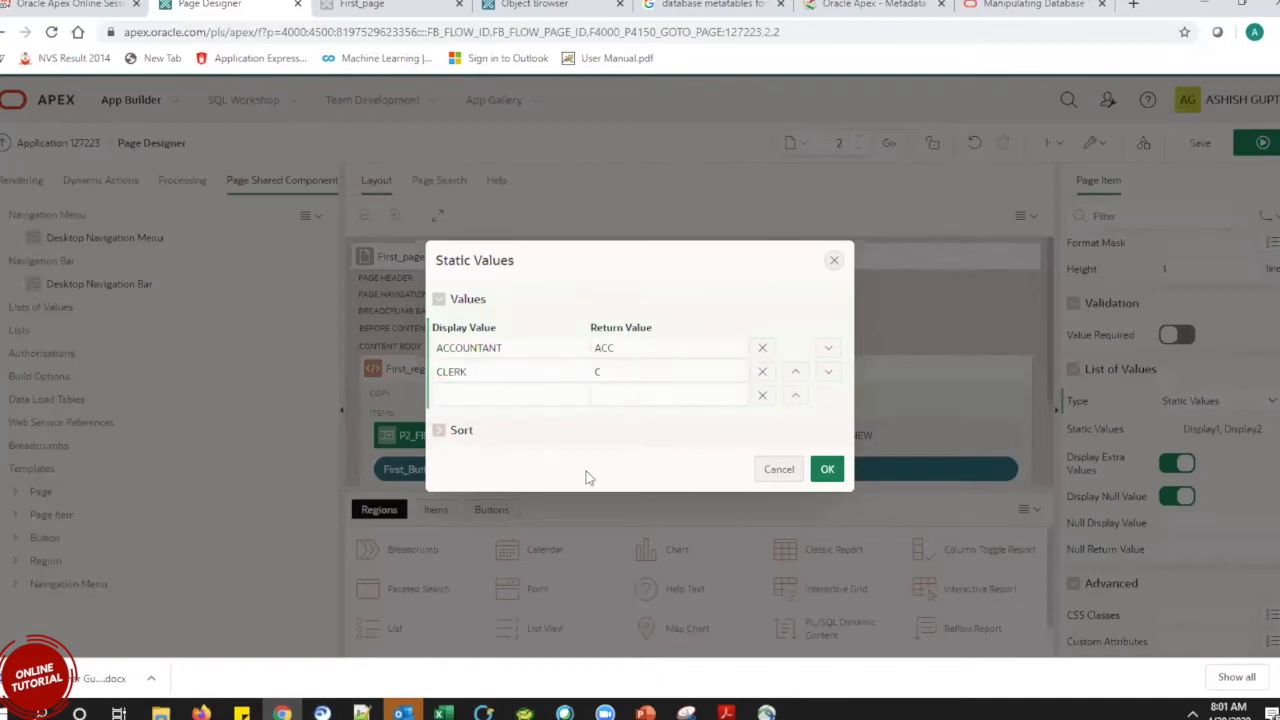
left_click(826, 468)
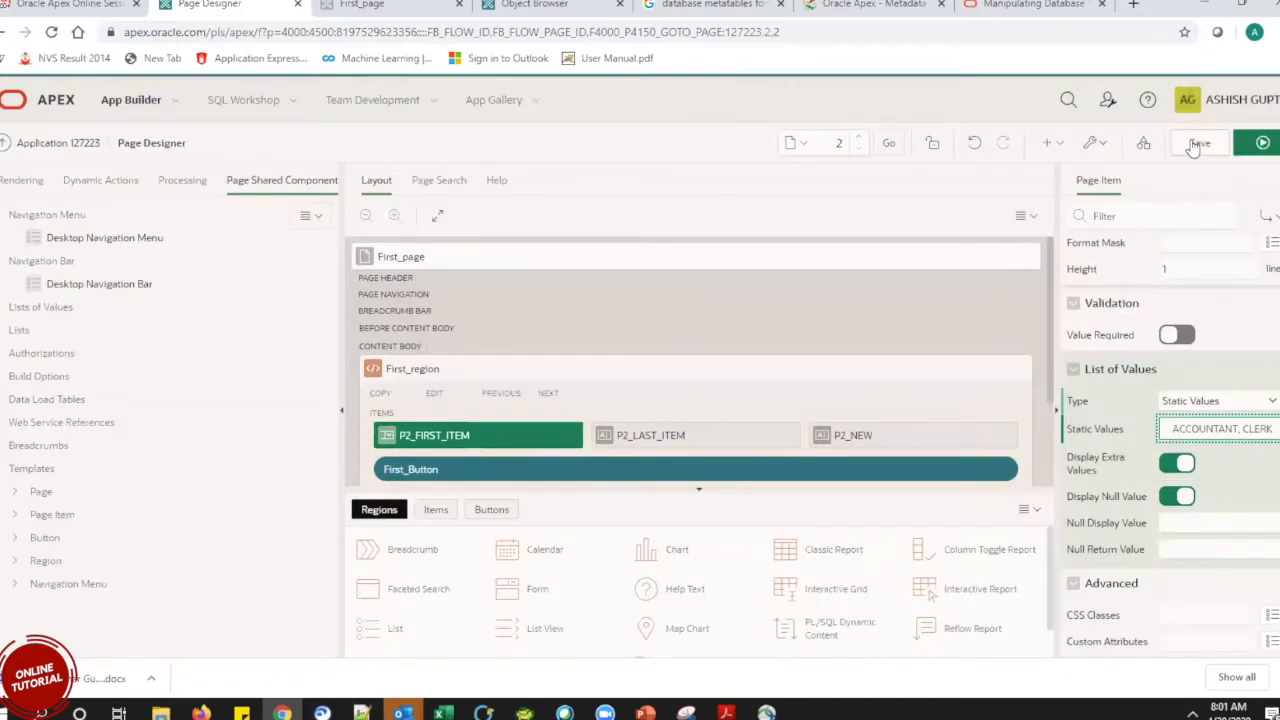
Save and run First_page, and check the static entries in the First Item list.
left_click(1264, 143)
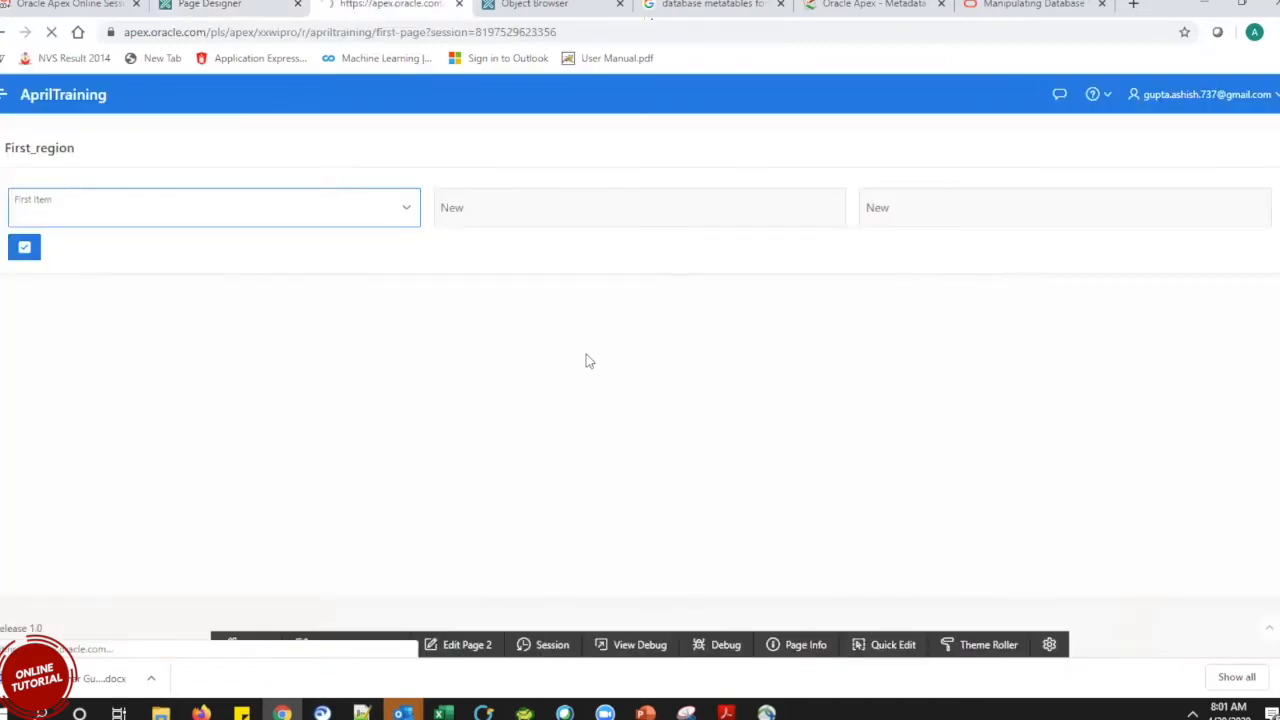
left_click(404, 218)
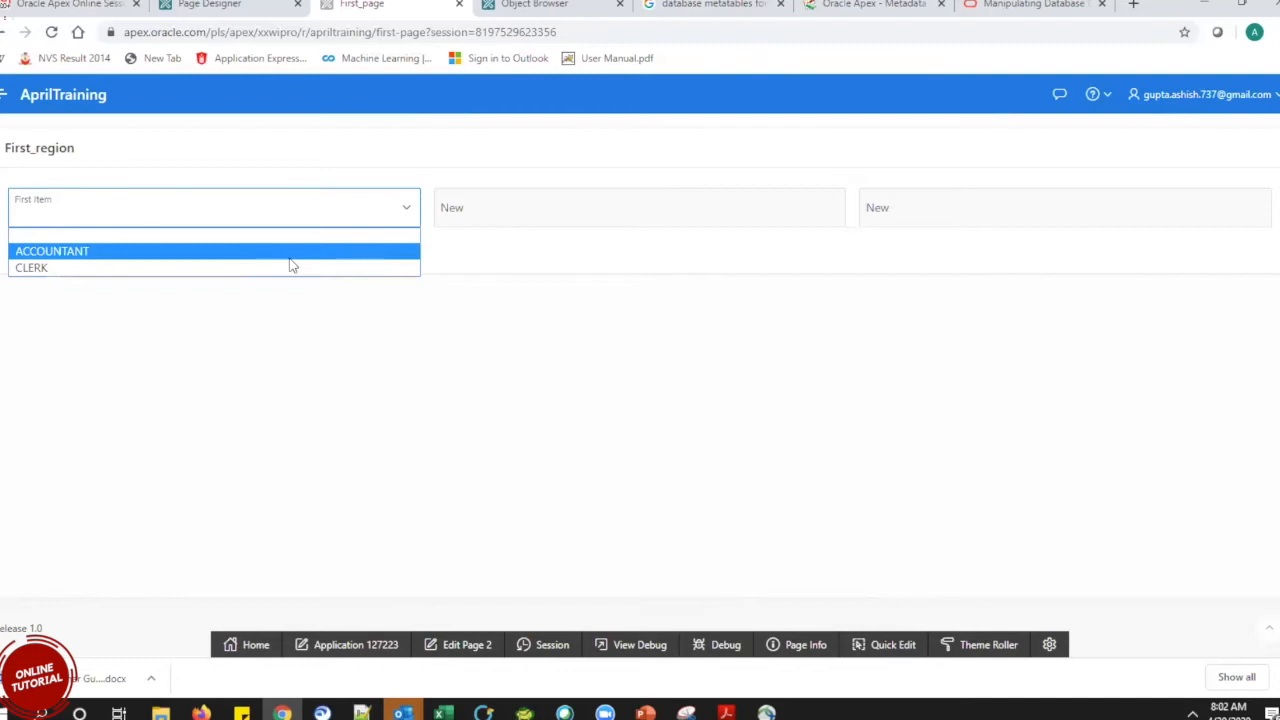
Return to Page Designer and review the list of values types for P2_FIRST_ITEM, keeping Static Values.
left_click(210, 5)
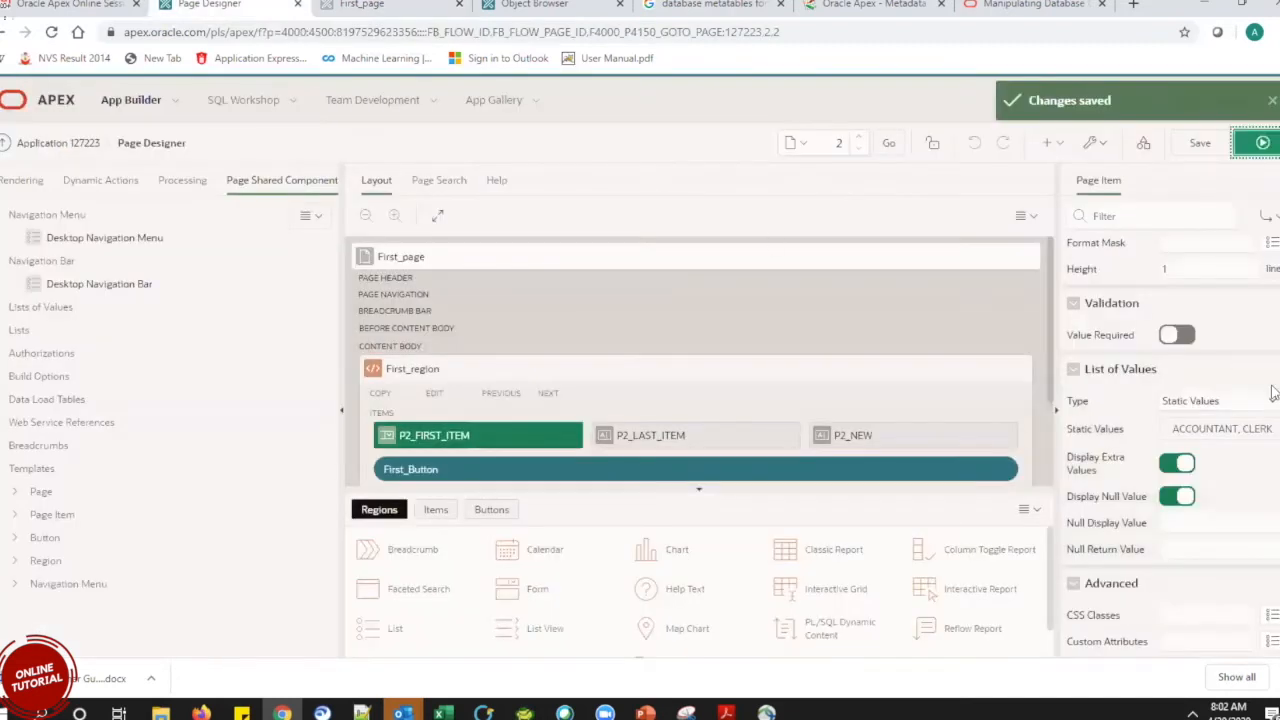
left_click(1234, 403)
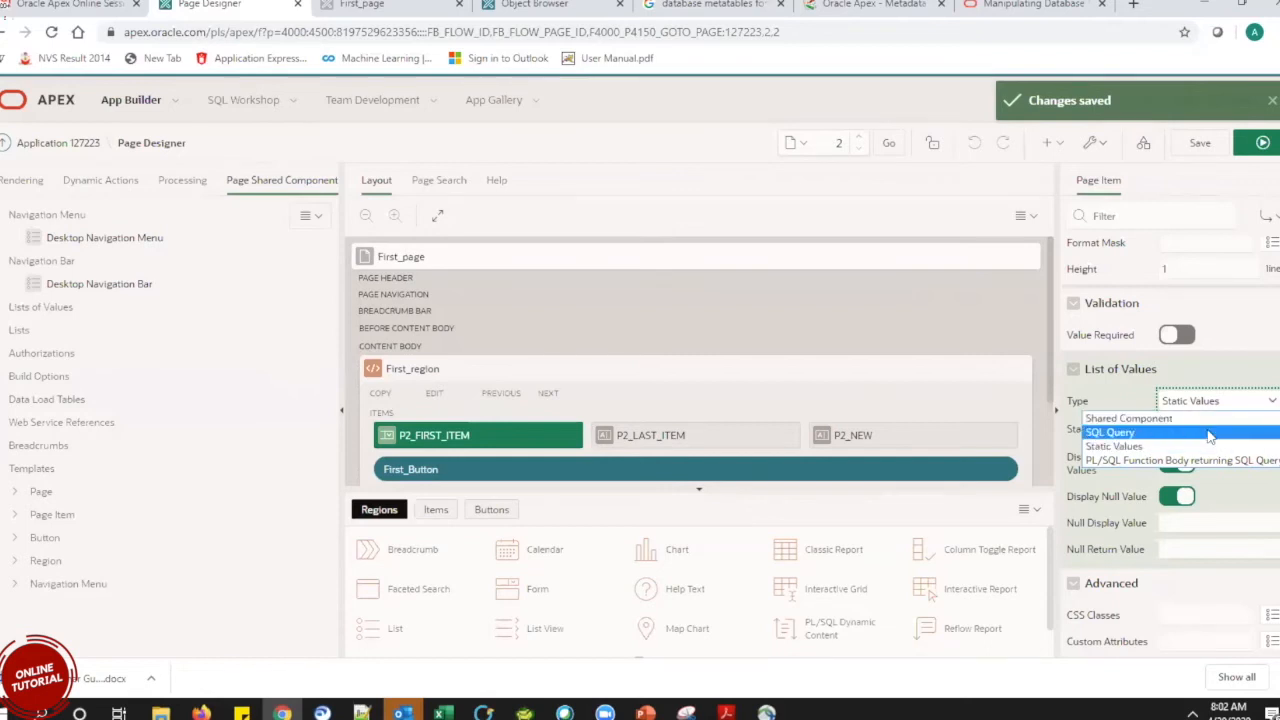
left_click(1148, 445)
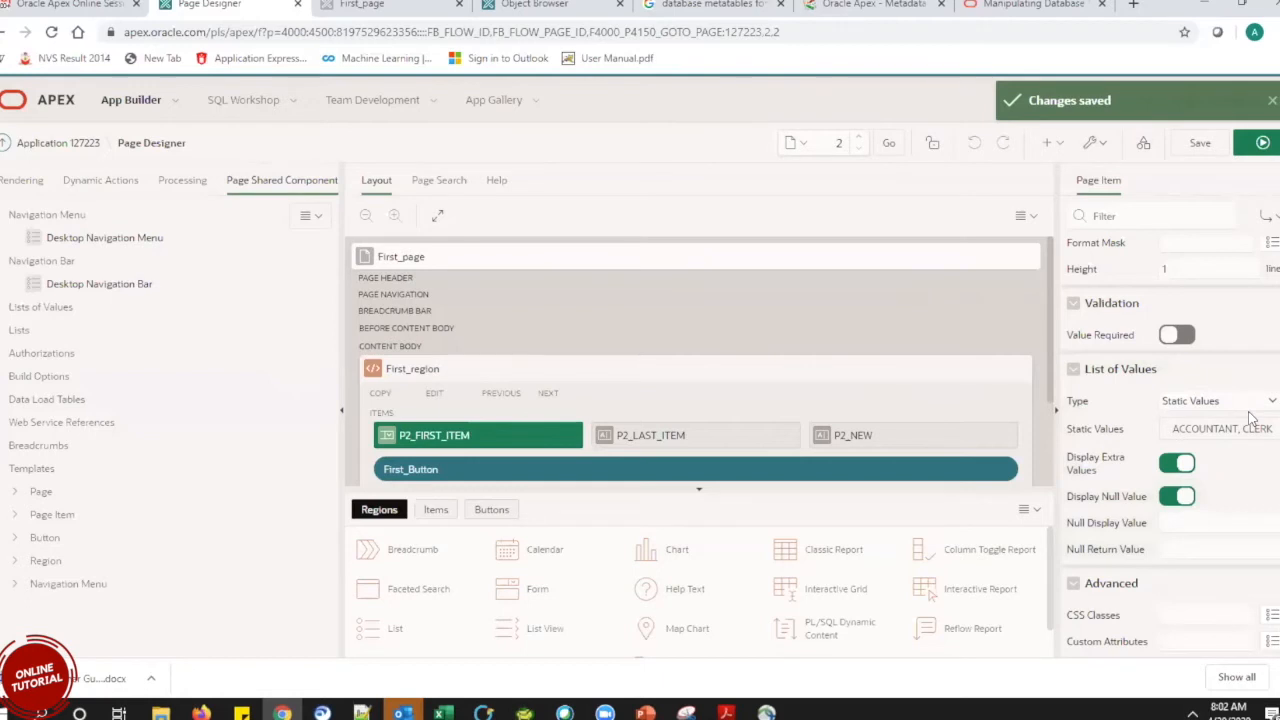
Change P2_FIRST_ITEM's item type to Checkbox, check its list of values settings, and save and run First_page.
scroll(1275, 415, "up", 10)
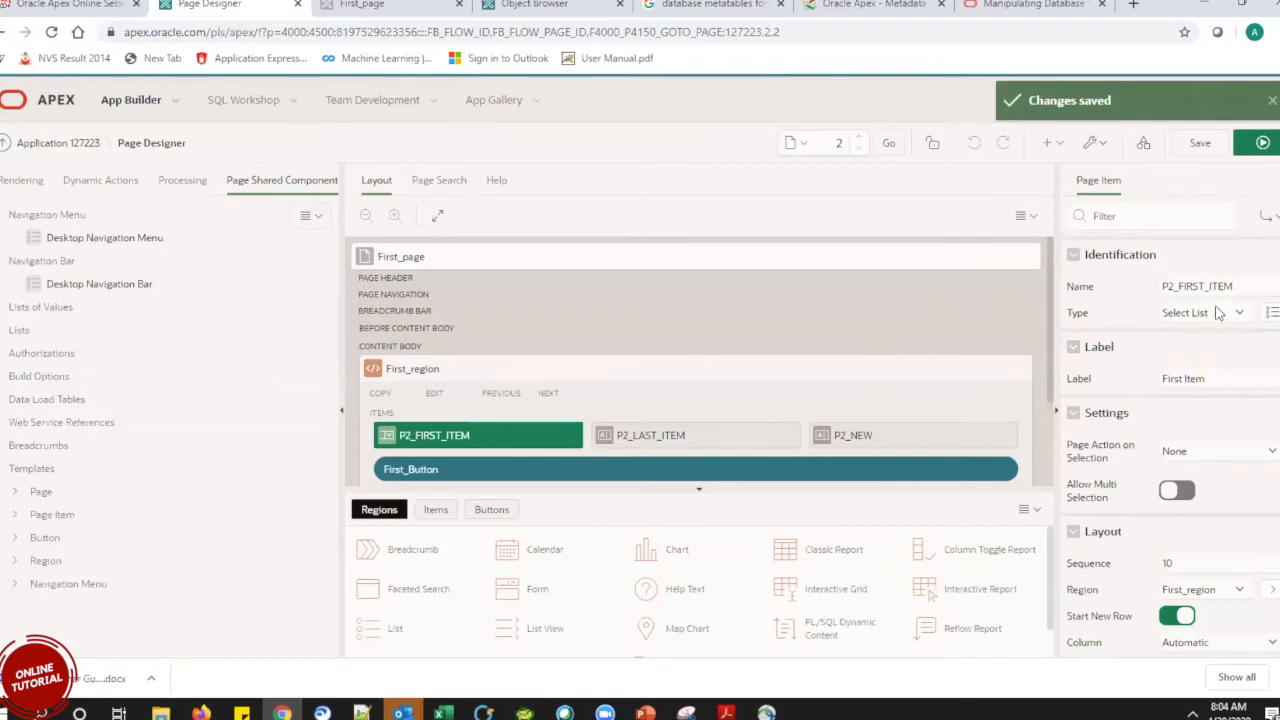
left_click(1218, 316)
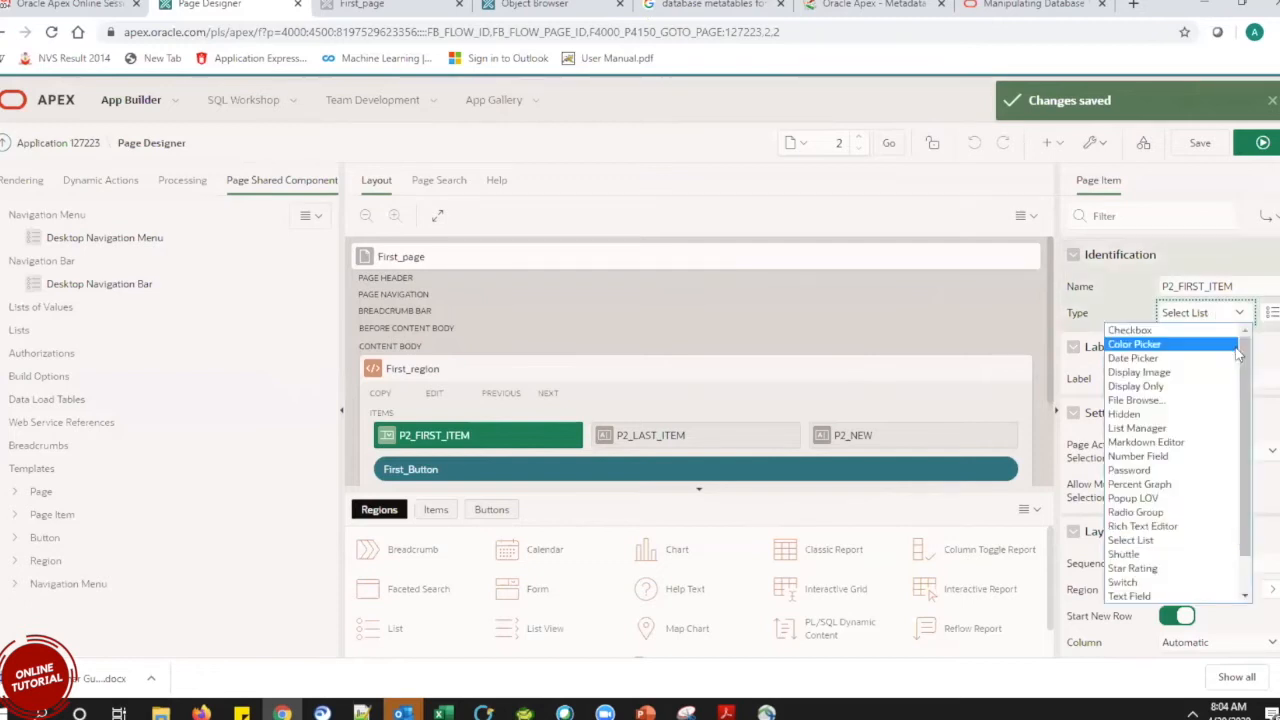
left_click(1166, 333)
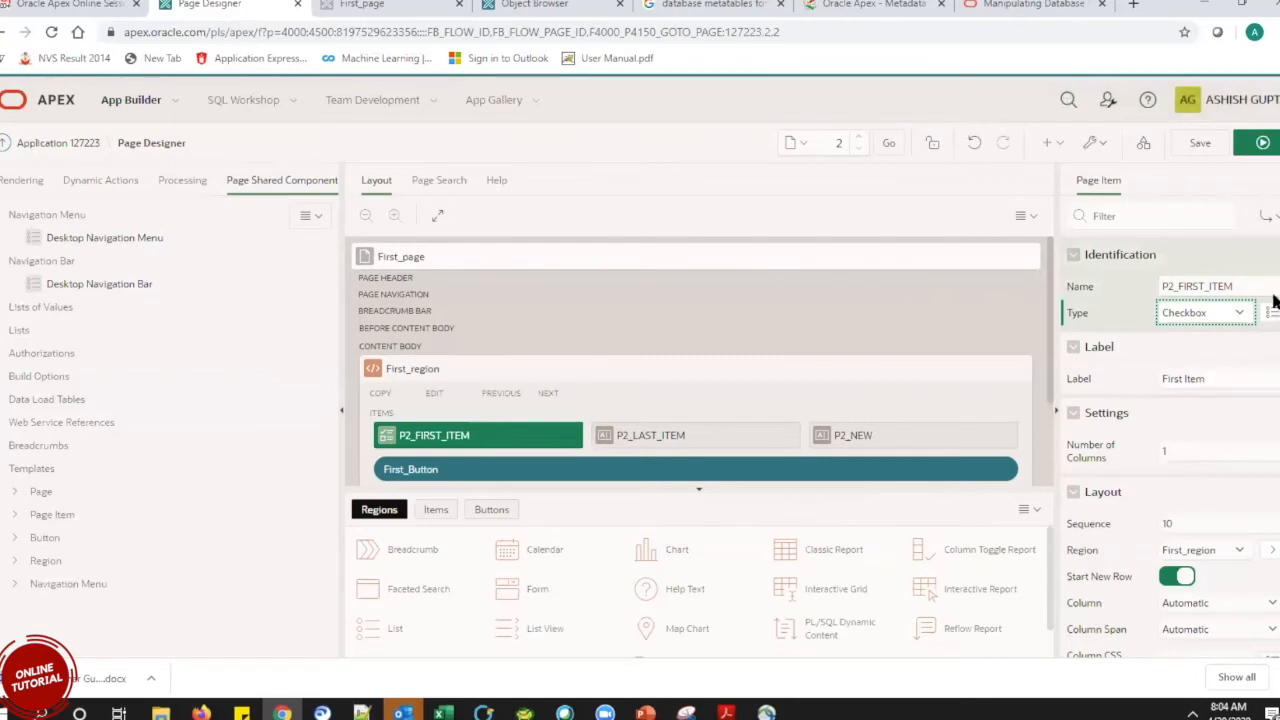
scroll(1273, 303, "down", 3)
scroll(1273, 407, "down", 10)
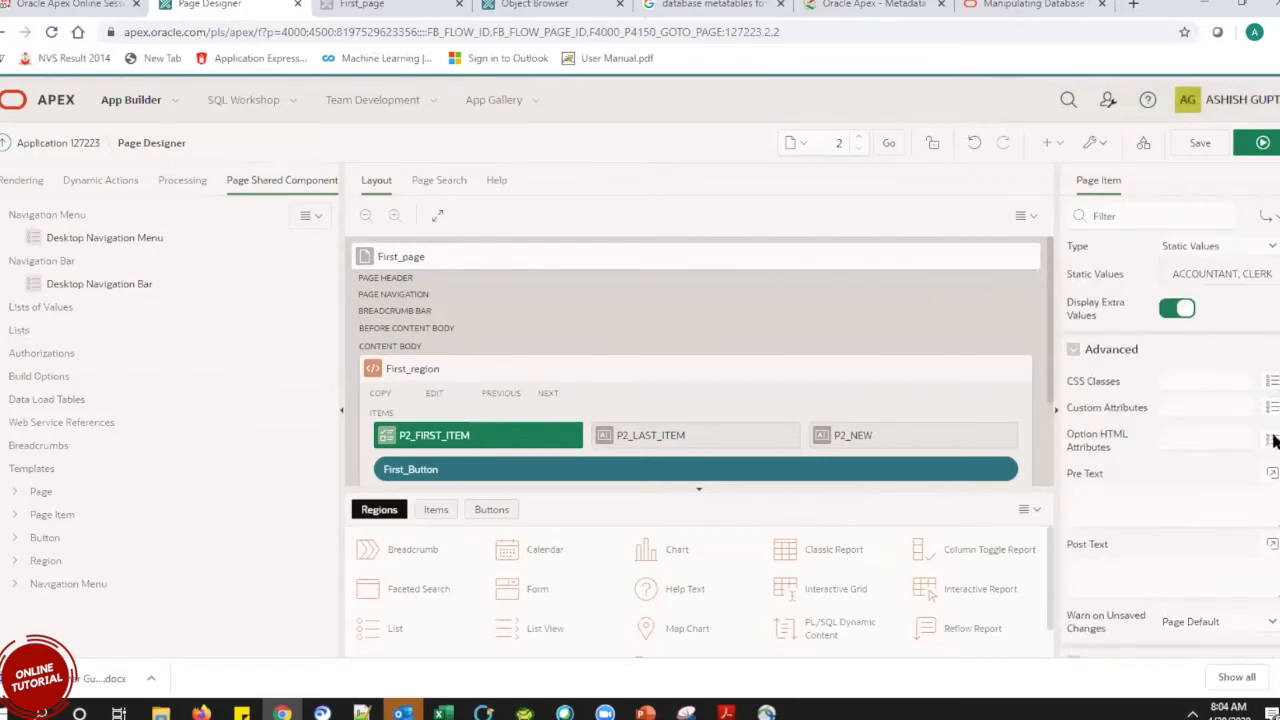
scroll(1274, 390, "up", 12)
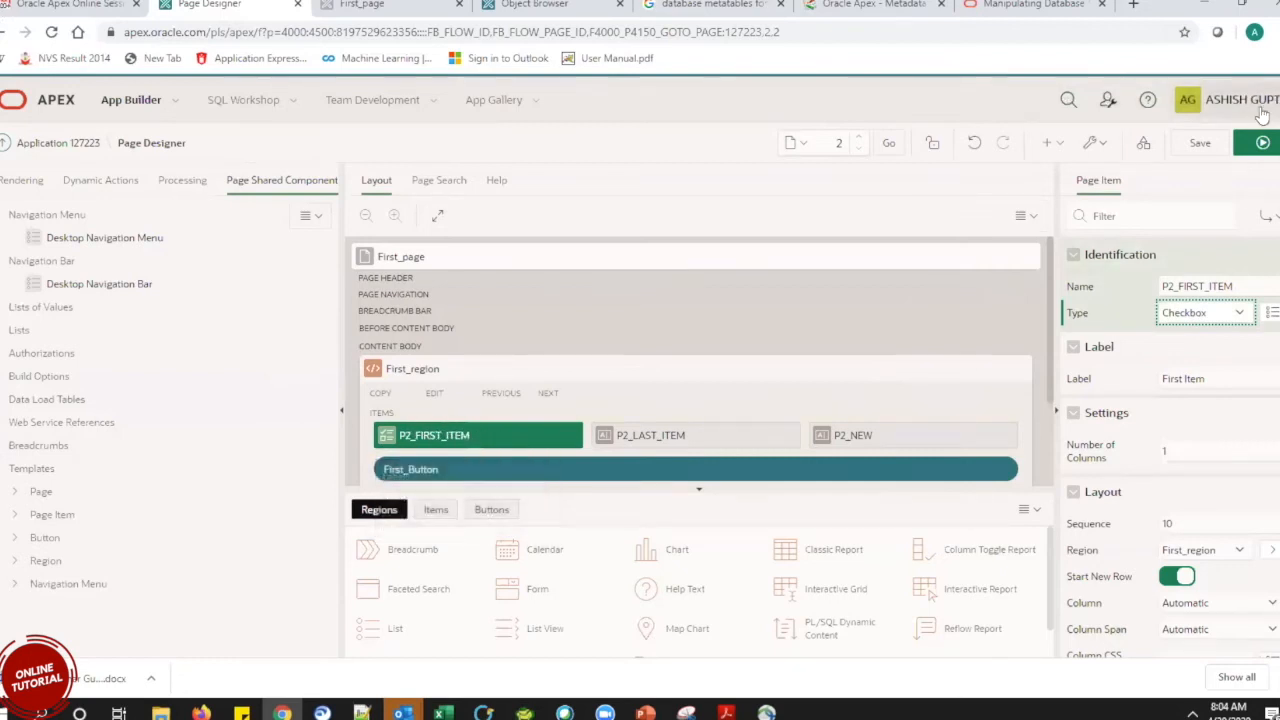
left_click(1197, 147)
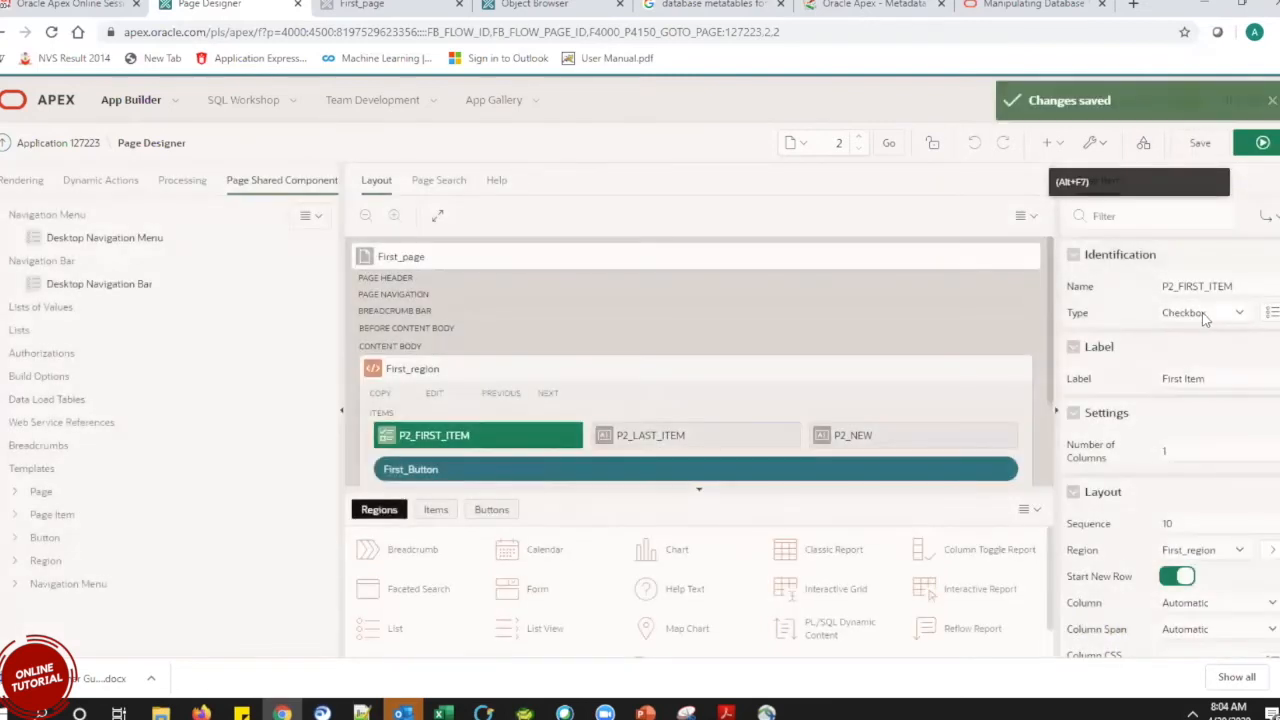
left_click(1262, 143)
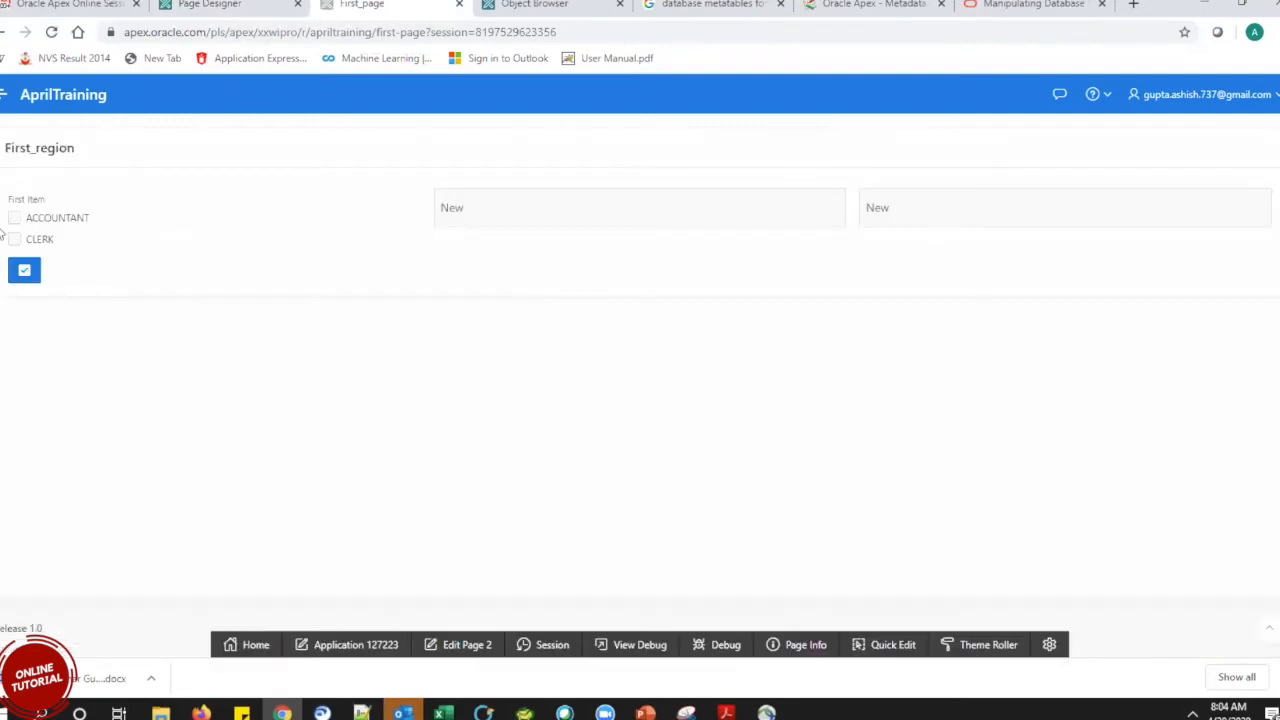
Test the First Item checkboxes on the running page by repeatedly toggling ACCOUNTANT and CLERK.
left_click(51, 219)
left_click(40, 240)
left_click(45, 220)
left_click(40, 238)
left_click(40, 216)
left_click(40, 239)
left_click(43, 219)
left_click(40, 239)
left_click(42, 220)
left_click(40, 239)
left_click(43, 219)
left_click(40, 239)
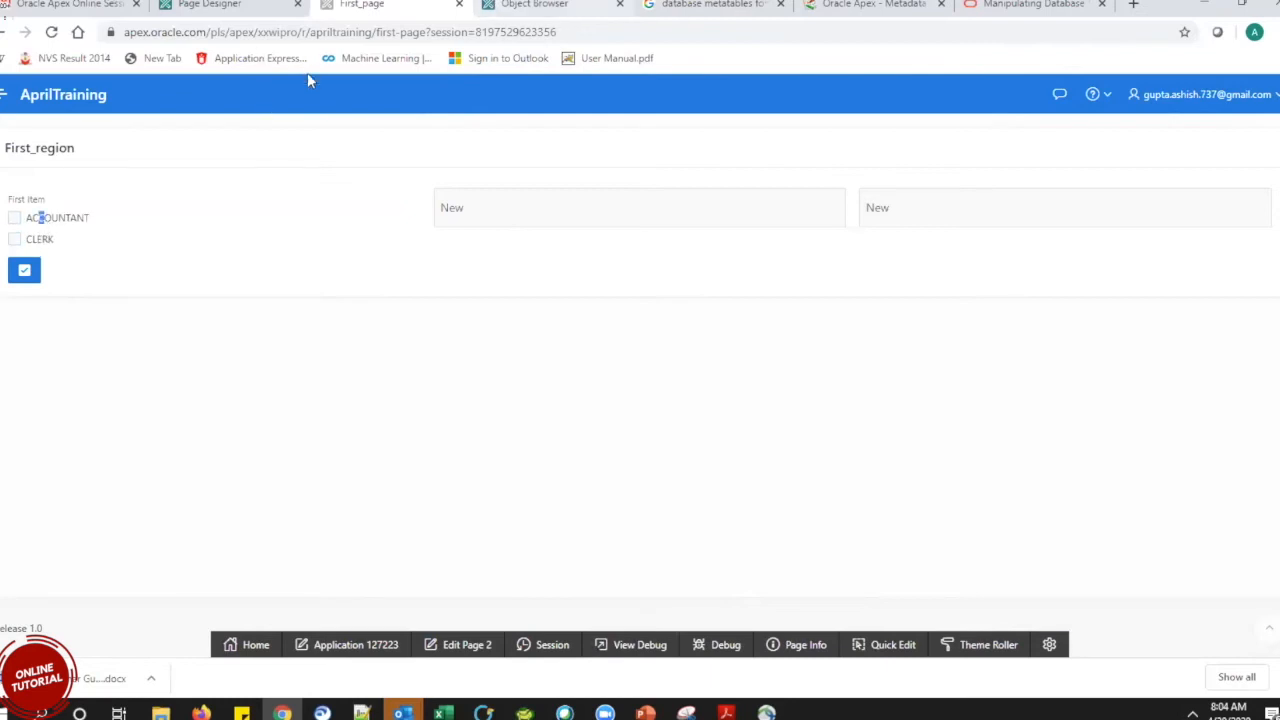
Return to Page Designer and look at the item type choices for P2_FIRST_ITEM.
left_click(283, 7)
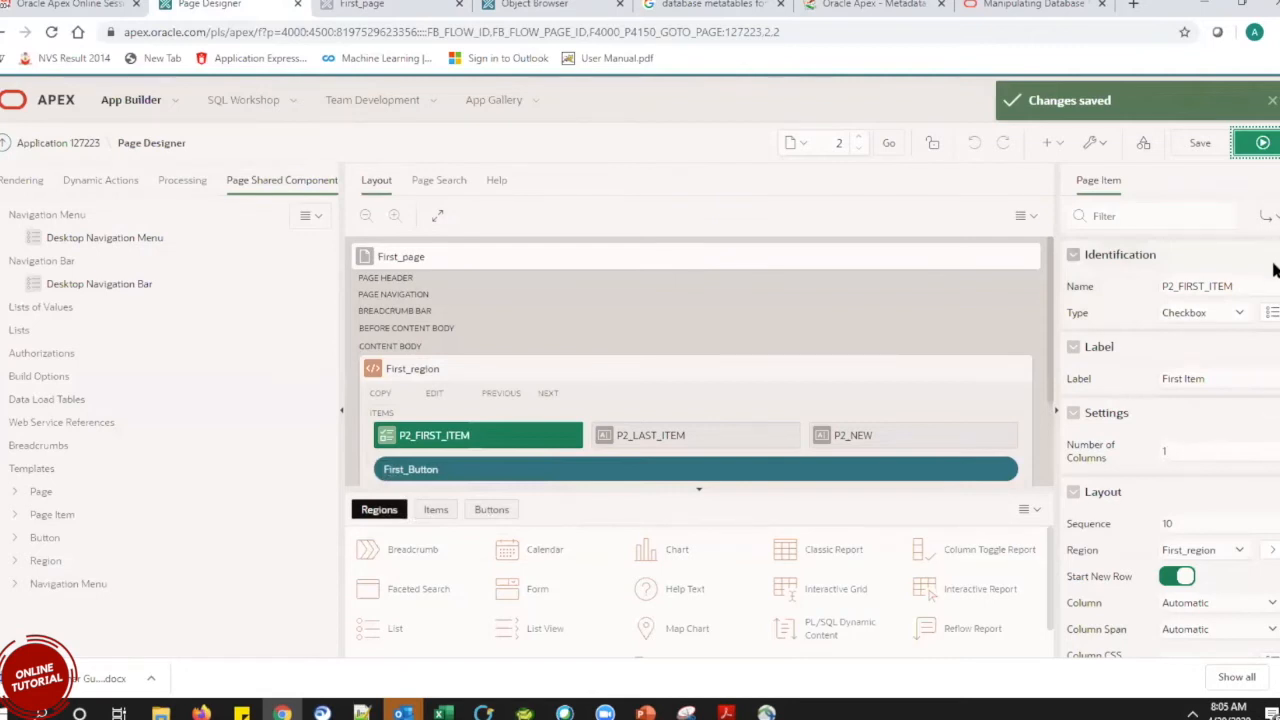
left_click(1240, 312)
left_click(1237, 313)
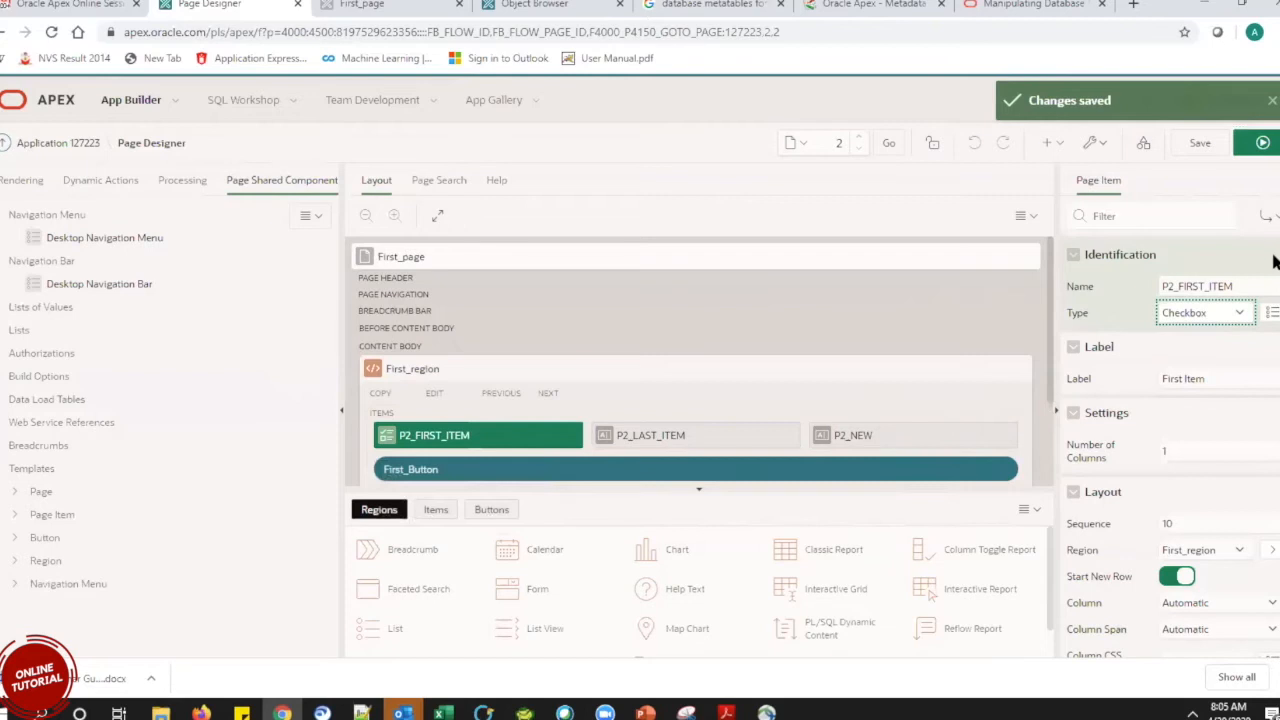
Switch P2_FIRST_ITEM's list of values to the shared component DEPT_NAME, and save and run First_page.
scroll(1273, 260, "down", 3)
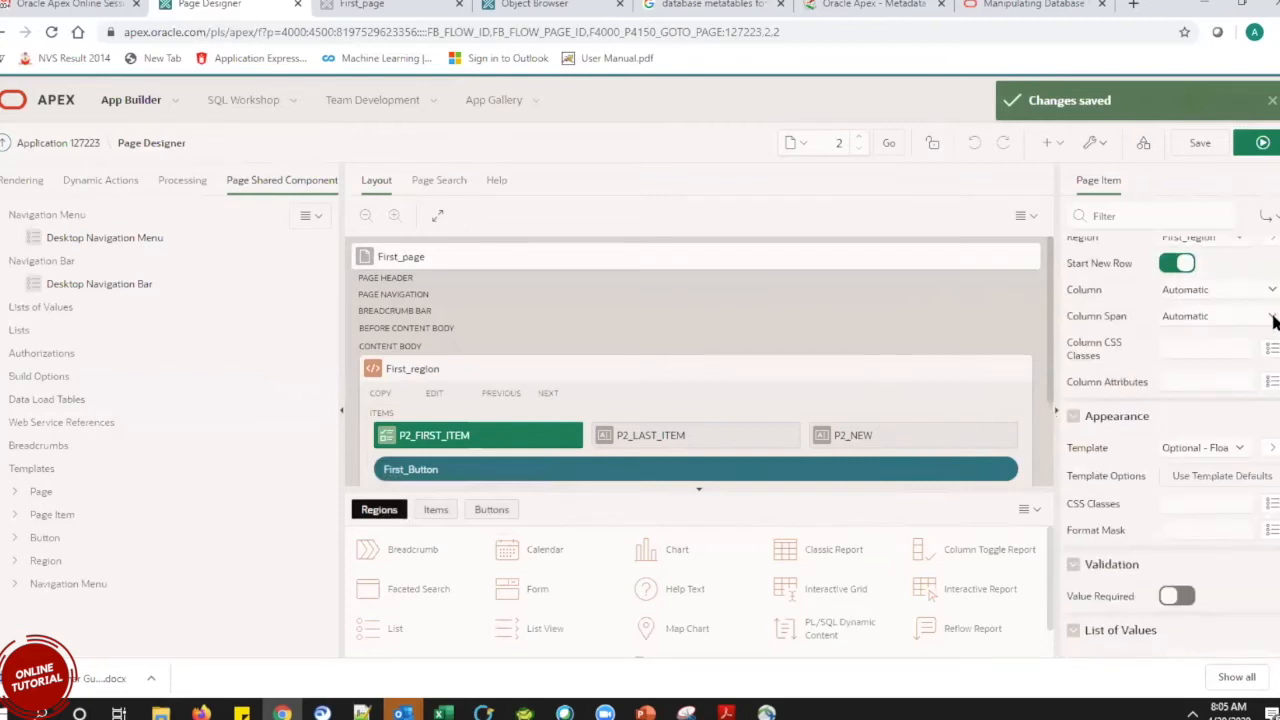
scroll(1273, 330, "down", 5)
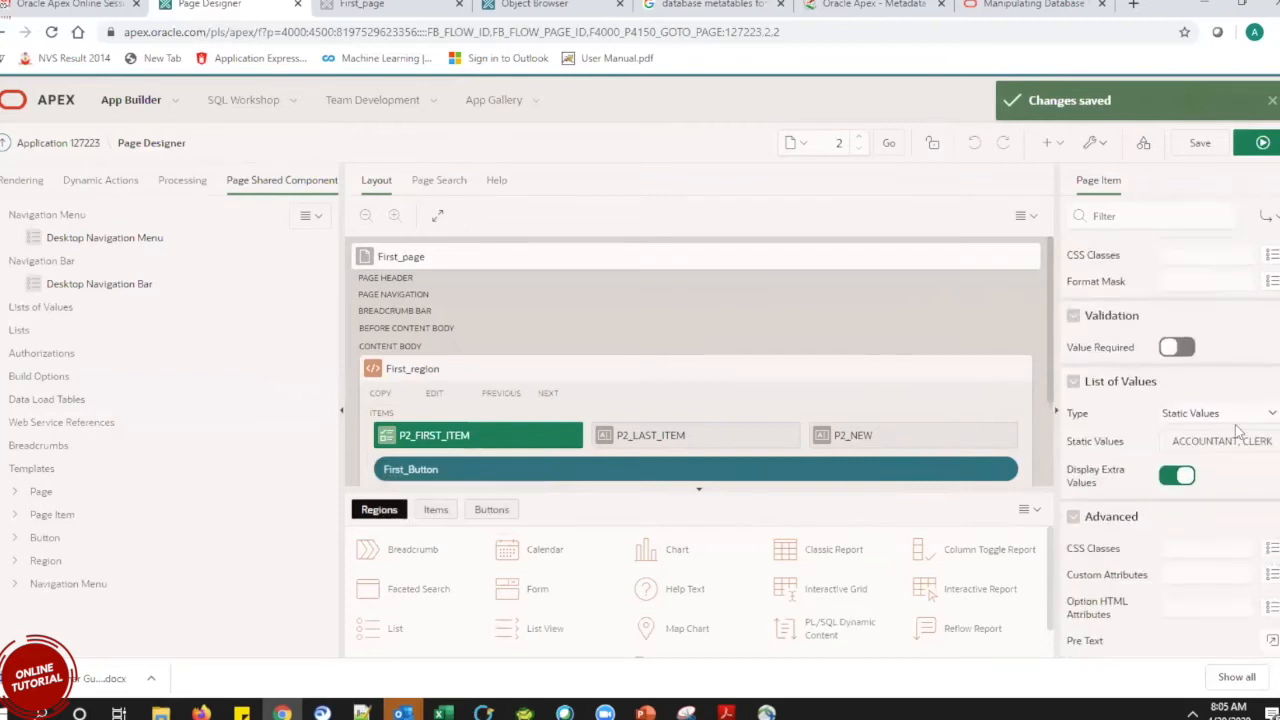
left_click(1236, 416)
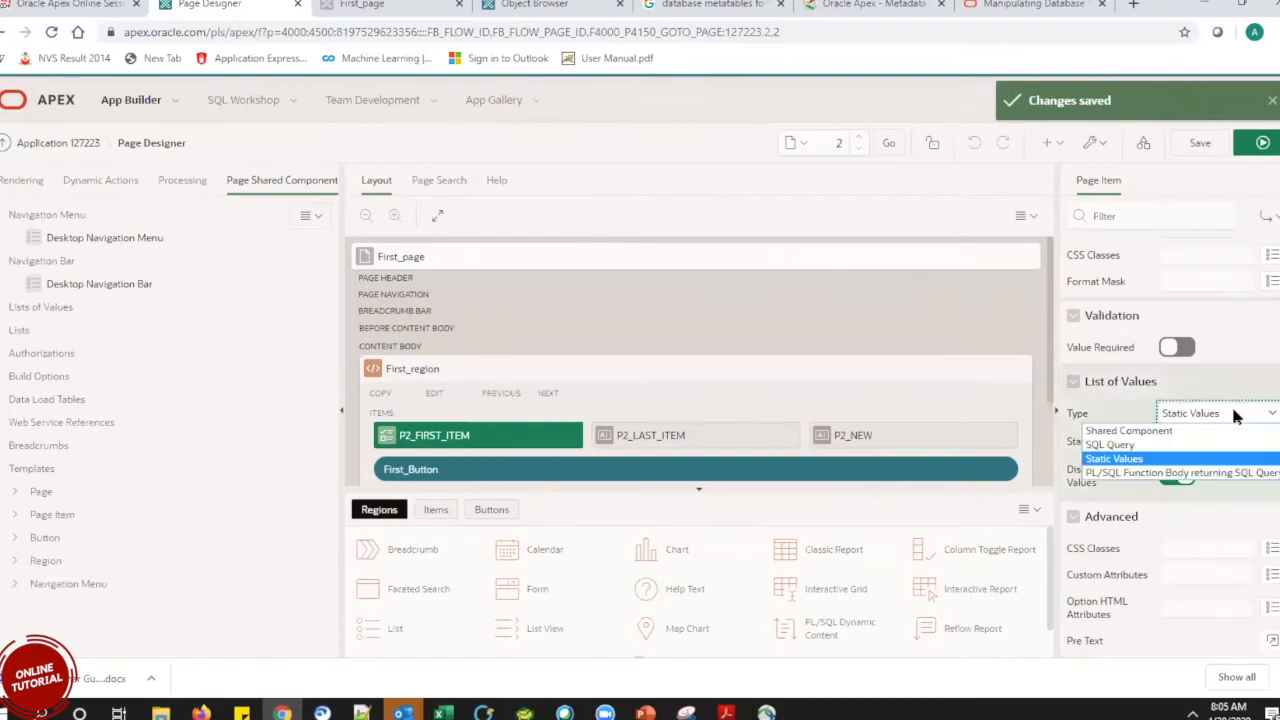
left_click(1150, 431)
left_click(1198, 439)
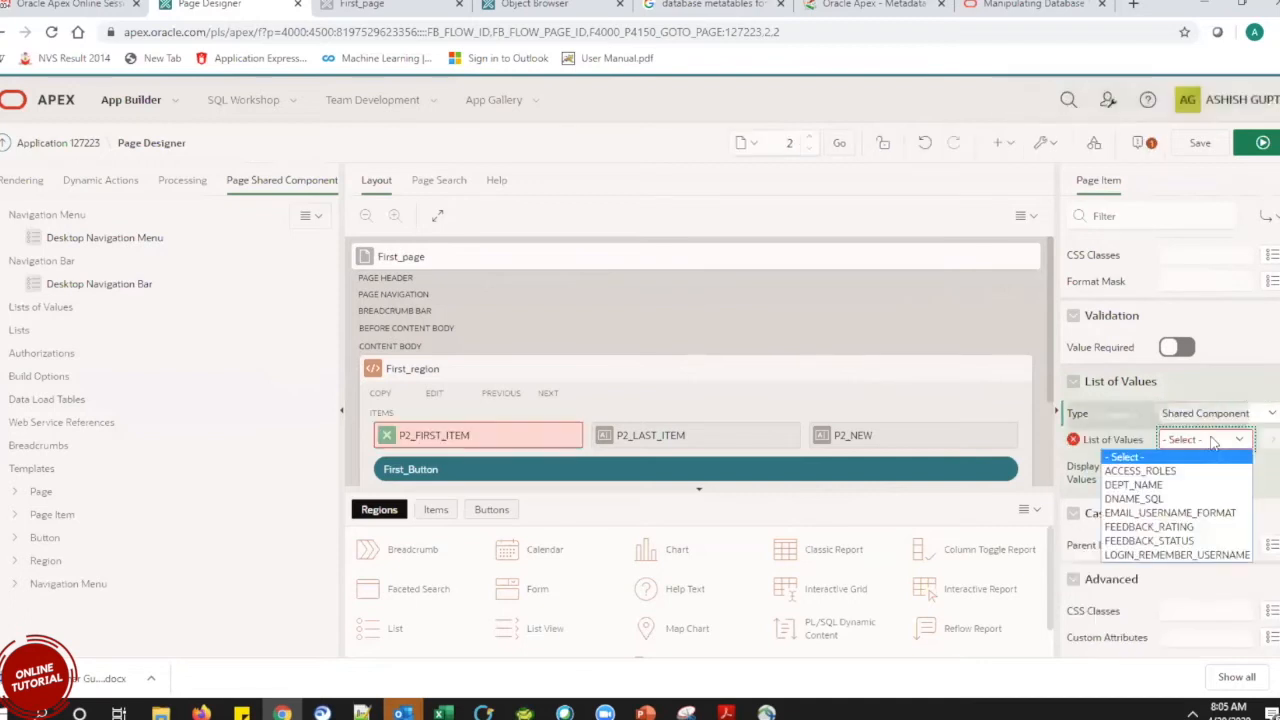
left_click(1163, 486)
scroll(1275, 428, "down", 1)
scroll(1275, 428, "down", 8)
scroll(1275, 530, "up", 10)
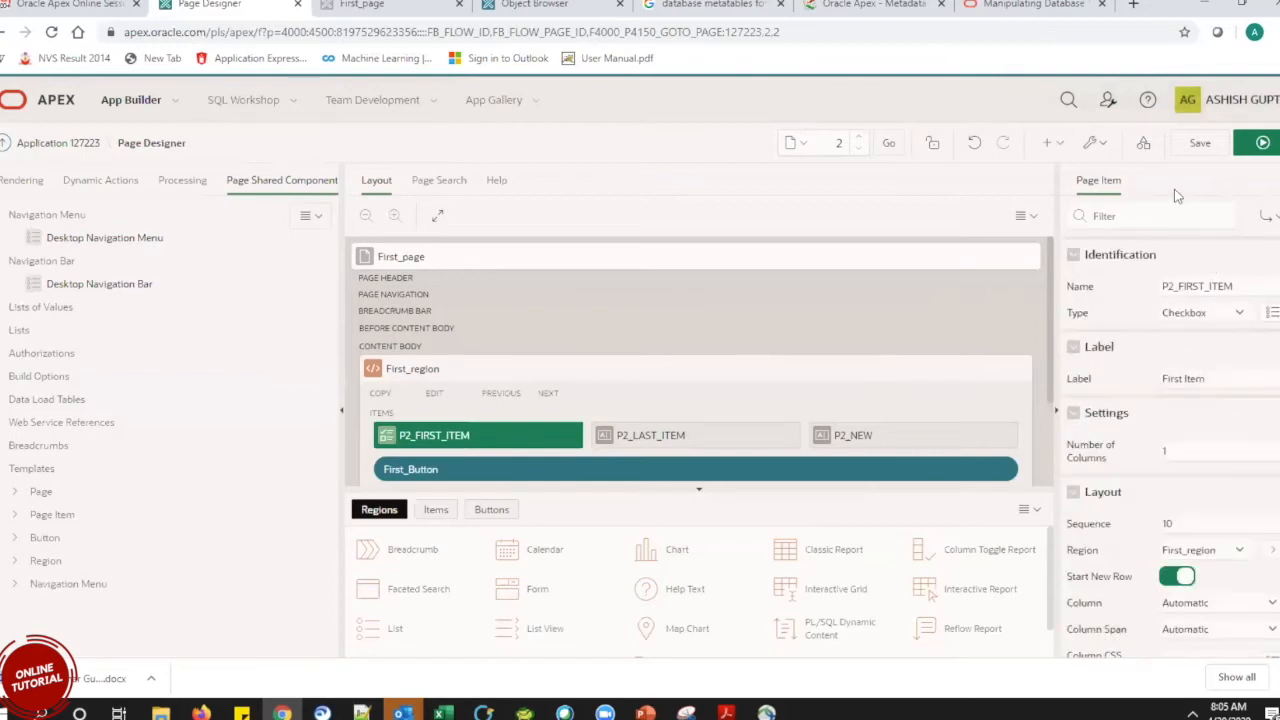
left_click(1241, 150)
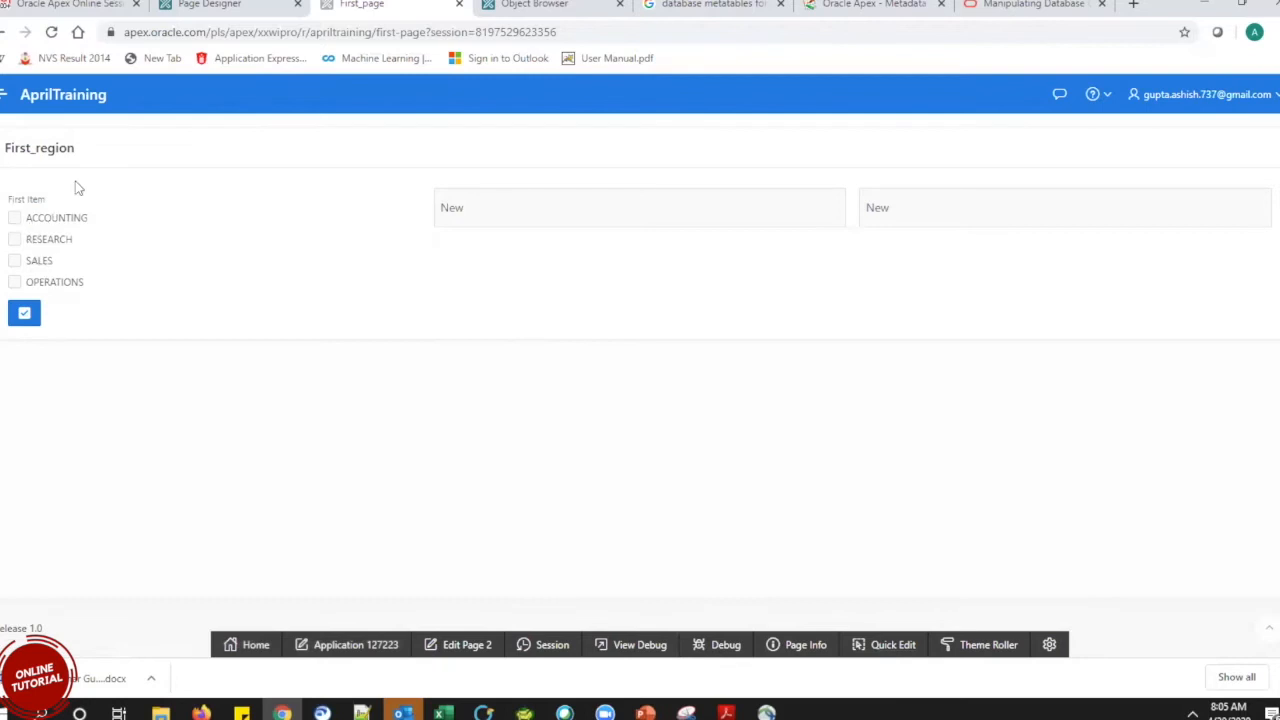
Test the First Item checkboxes by repeatedly toggling ACCOUNTING, RESEARCH, SALES and OPERATIONS, leaving only RESEARCH ticked.
left_click(33, 240)
left_click(30, 260)
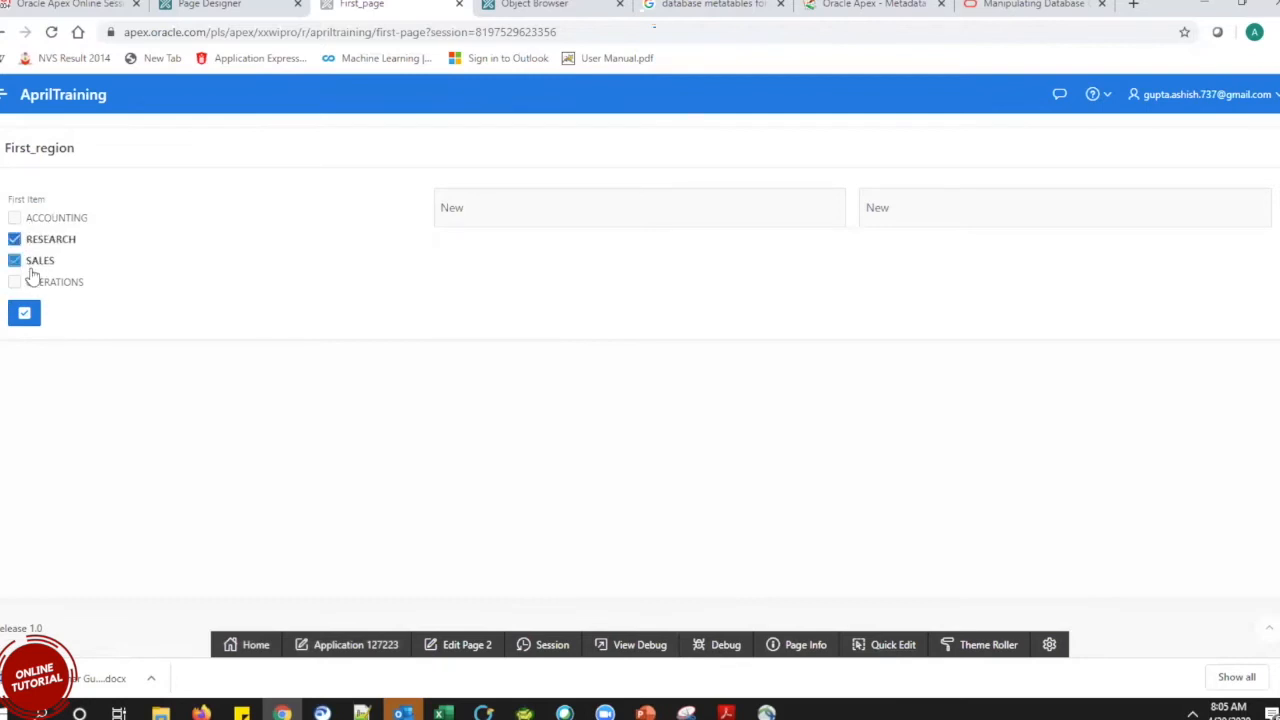
left_click(34, 220)
left_click(40, 283)
left_click(37, 218)
left_click(42, 283)
left_click(38, 242)
left_click(40, 262)
left_click(54, 242)
left_click(30, 261)
left_click(52, 240)
left_click(55, 222)
left_click(51, 240)
left_click(52, 282)
left_click(42, 261)
left_click(40, 240)
left_click(42, 219)
left_click(42, 282)
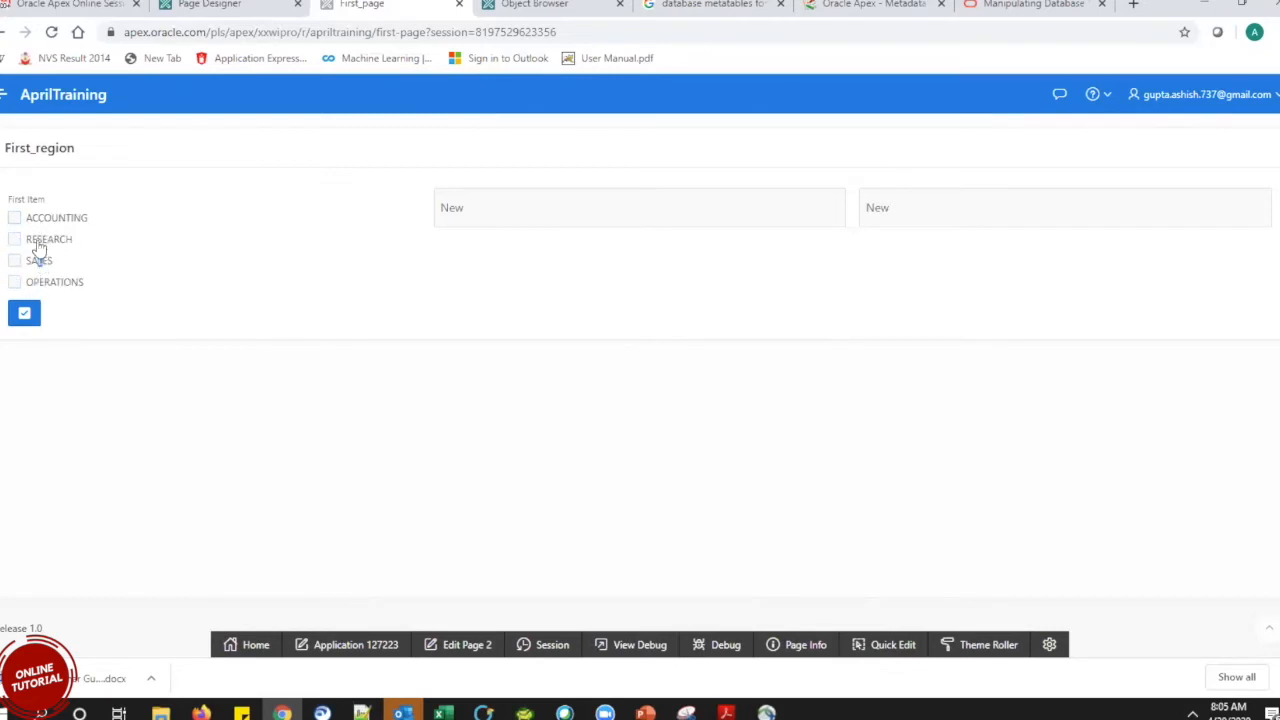
left_click(40, 240)
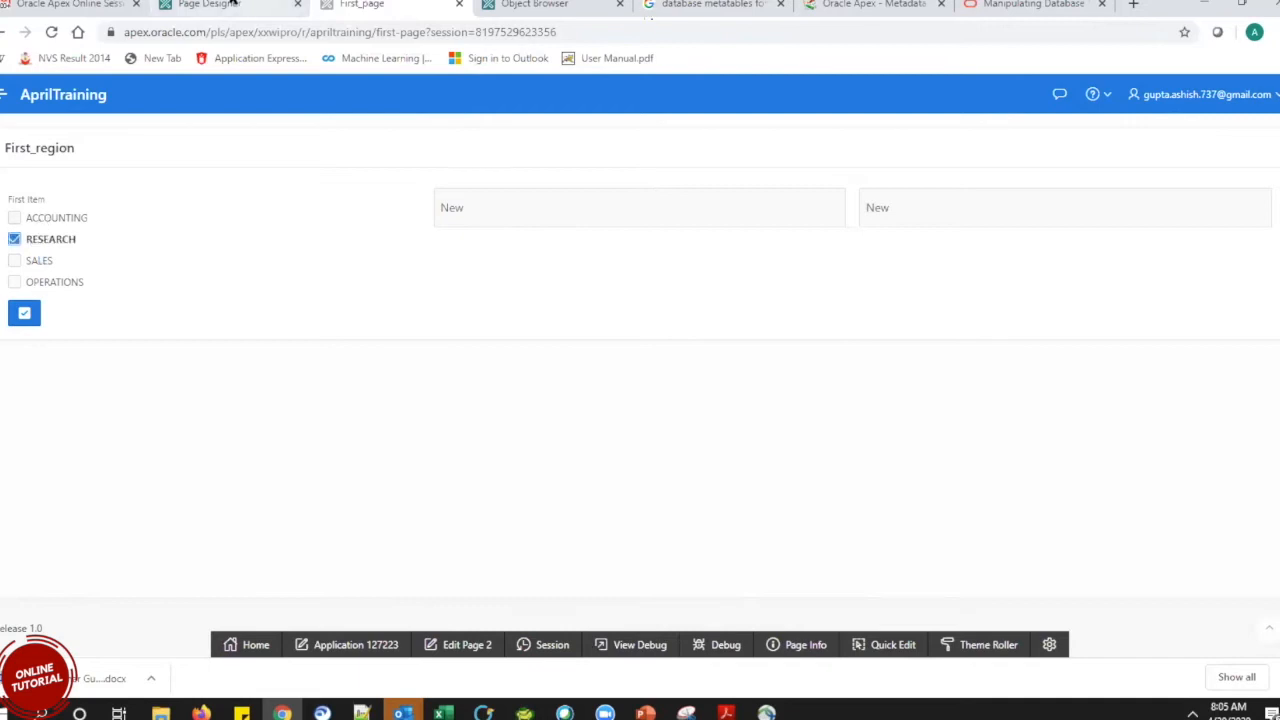
Return to Page Designer and set P2_FIRST_ITEM's number of columns to 0.
left_click(232, 4)
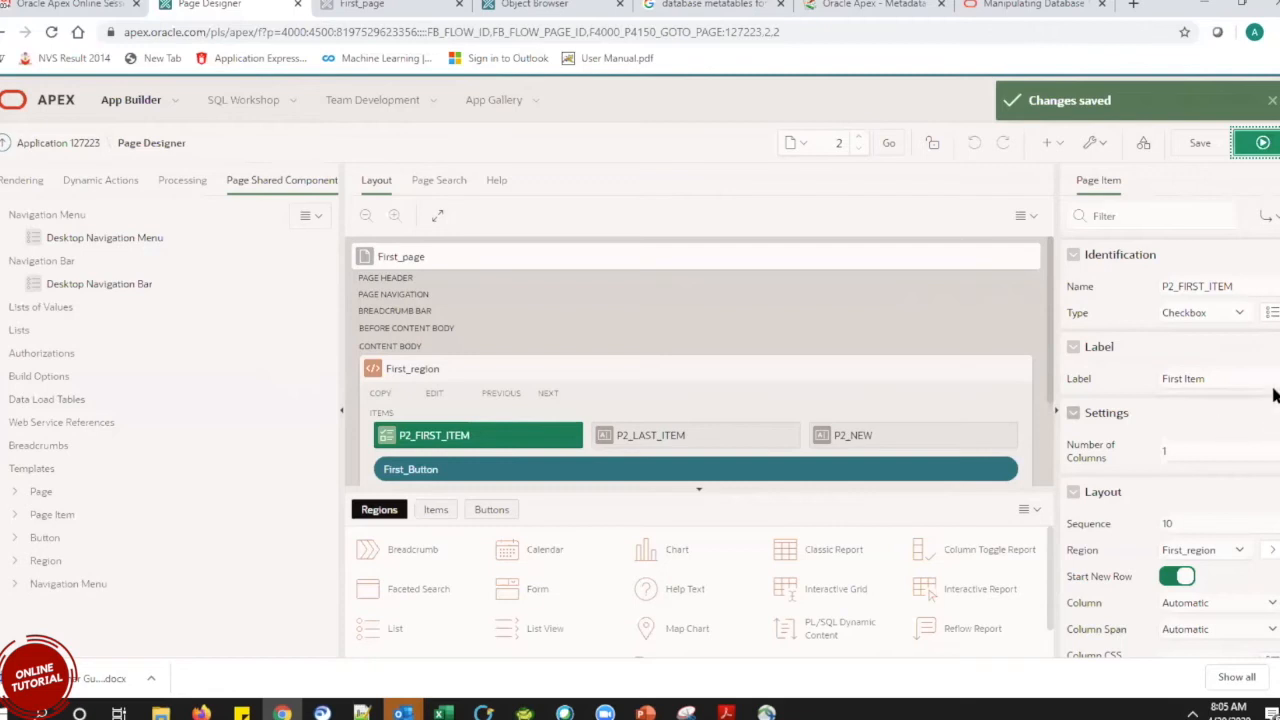
scroll(1273, 385, "down", 4)
scroll(1273, 378, "up", 4)
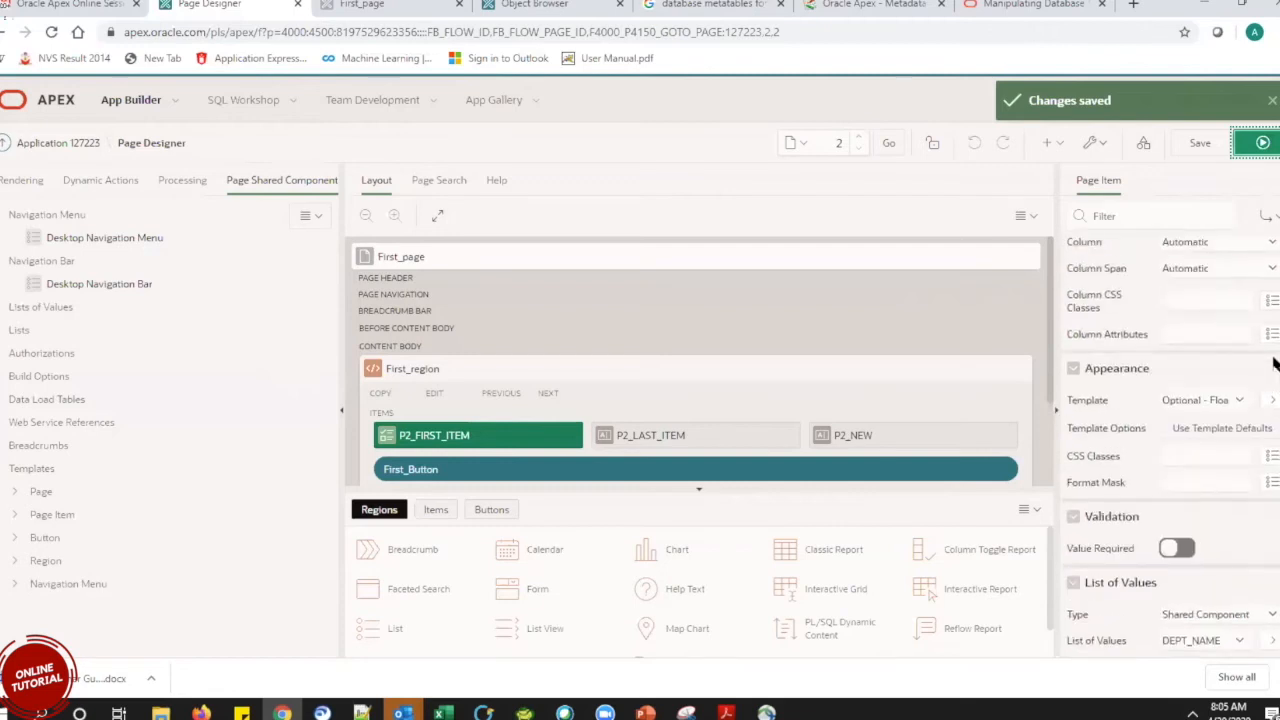
scroll(1273, 340, "up", 3)
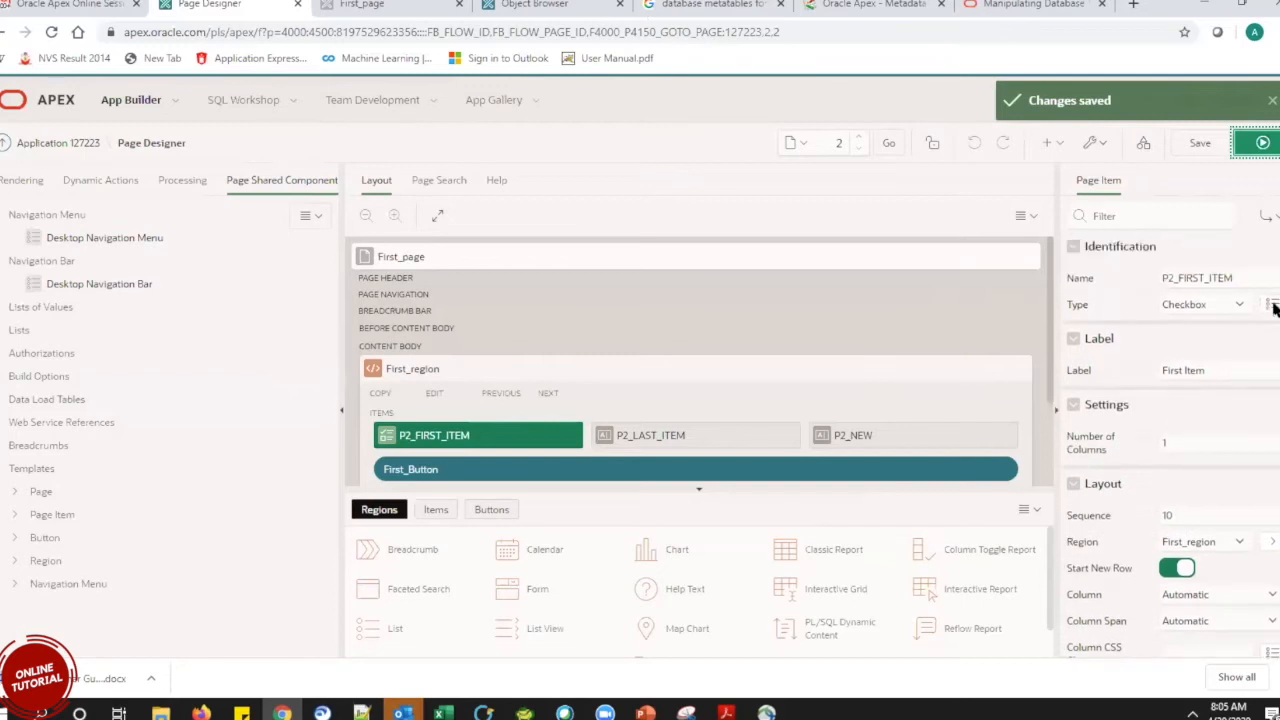
left_click(1243, 445)
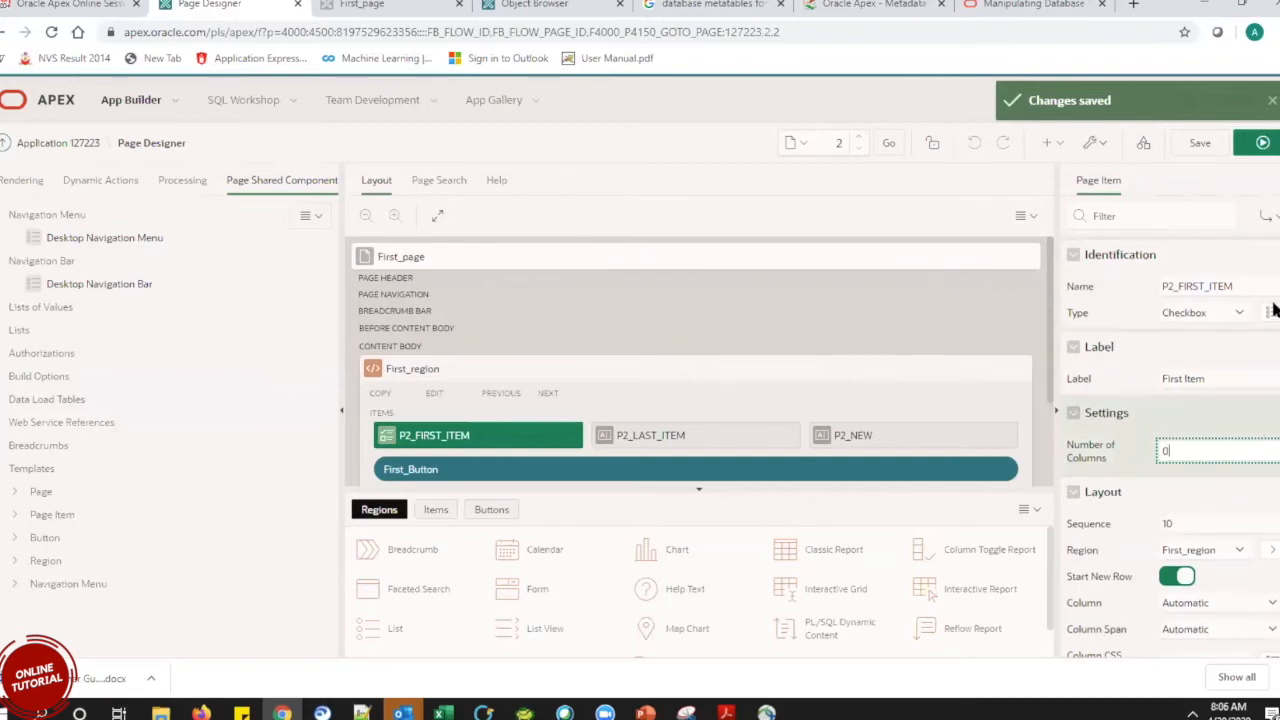
Review P2_FIRST_ITEM's remaining properties, from layout and list of values through source, security and help.
scroll(1272, 320, "down", 4)
scroll(1273, 343, "down", 4)
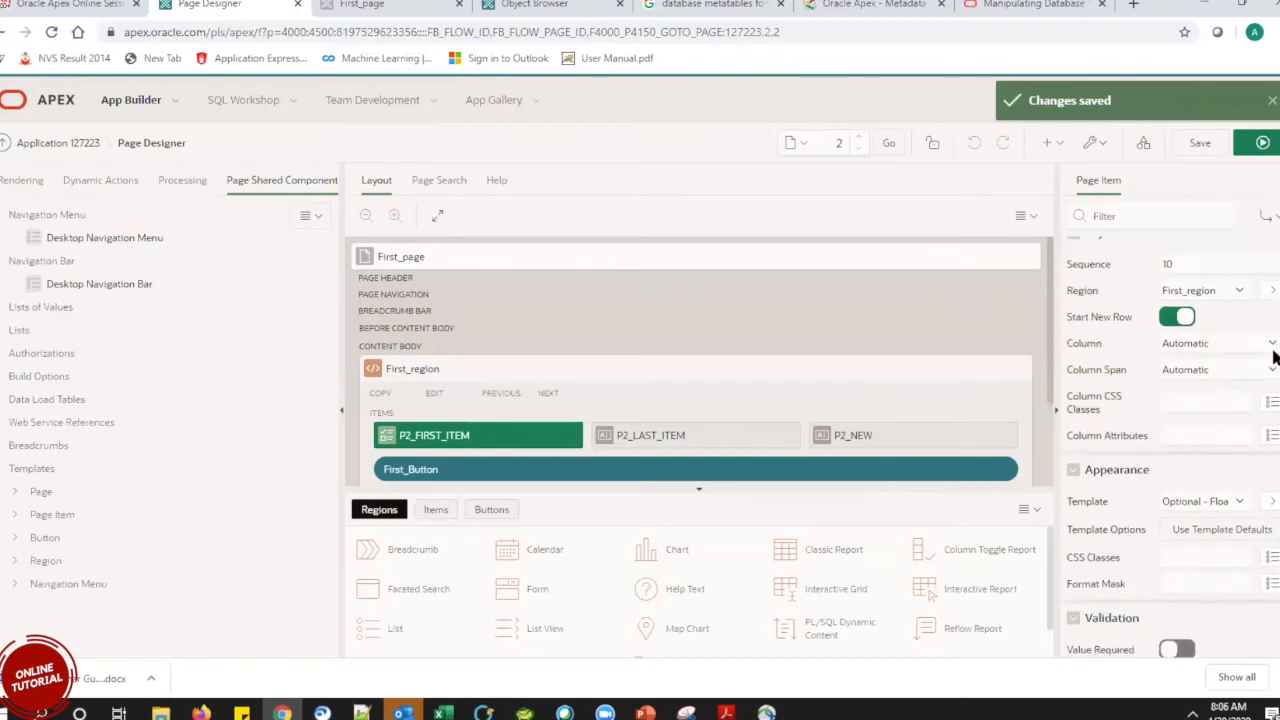
scroll(1273, 390, "down", 6)
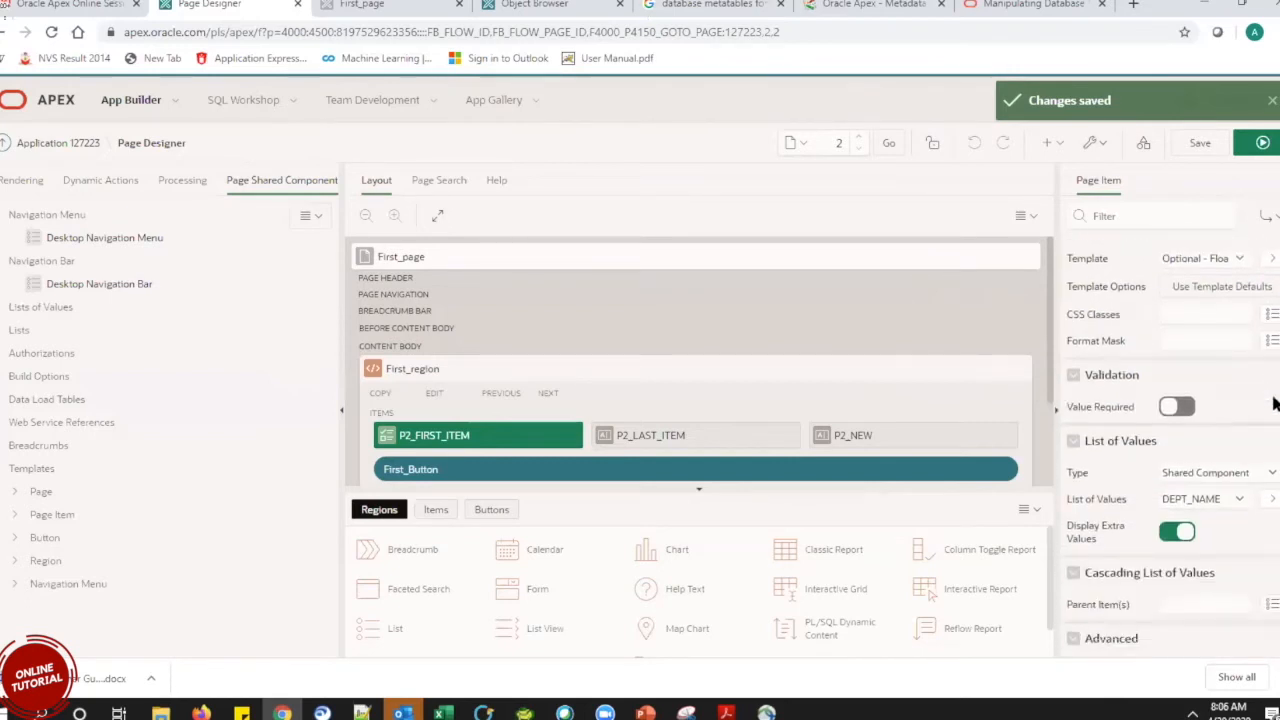
scroll(1273, 437, "down", 6)
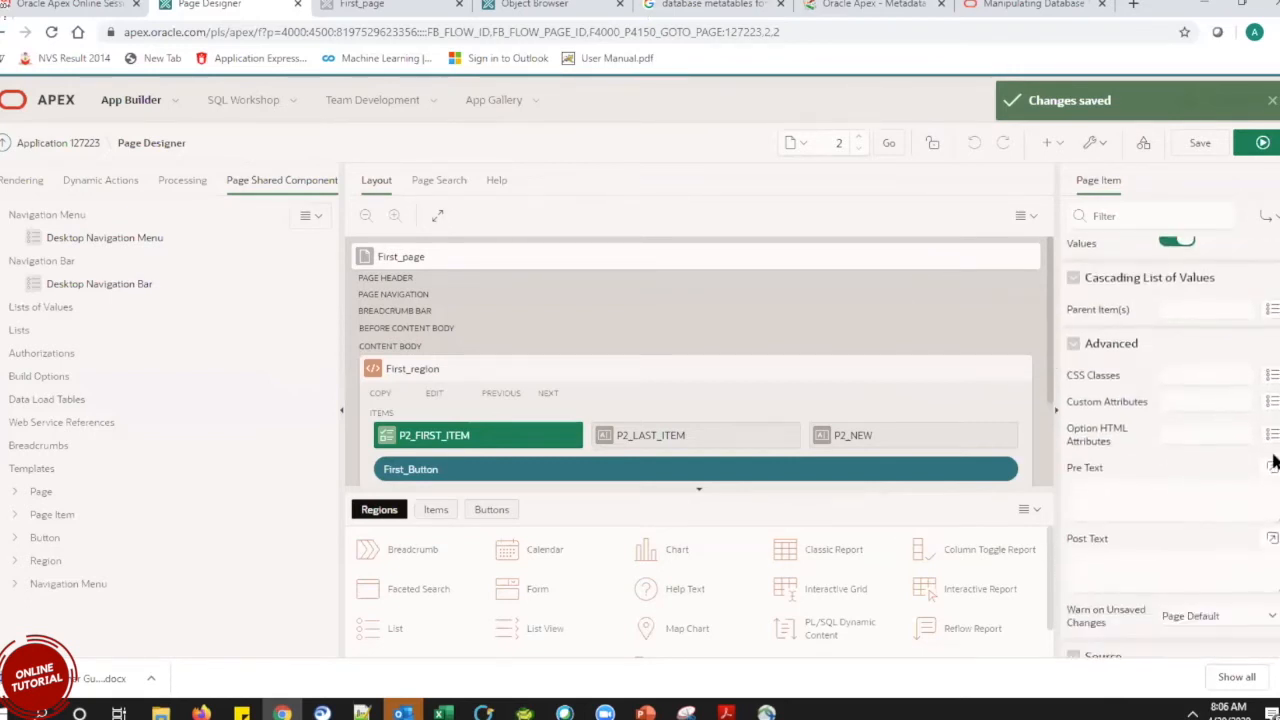
scroll(1273, 495, "down", 4)
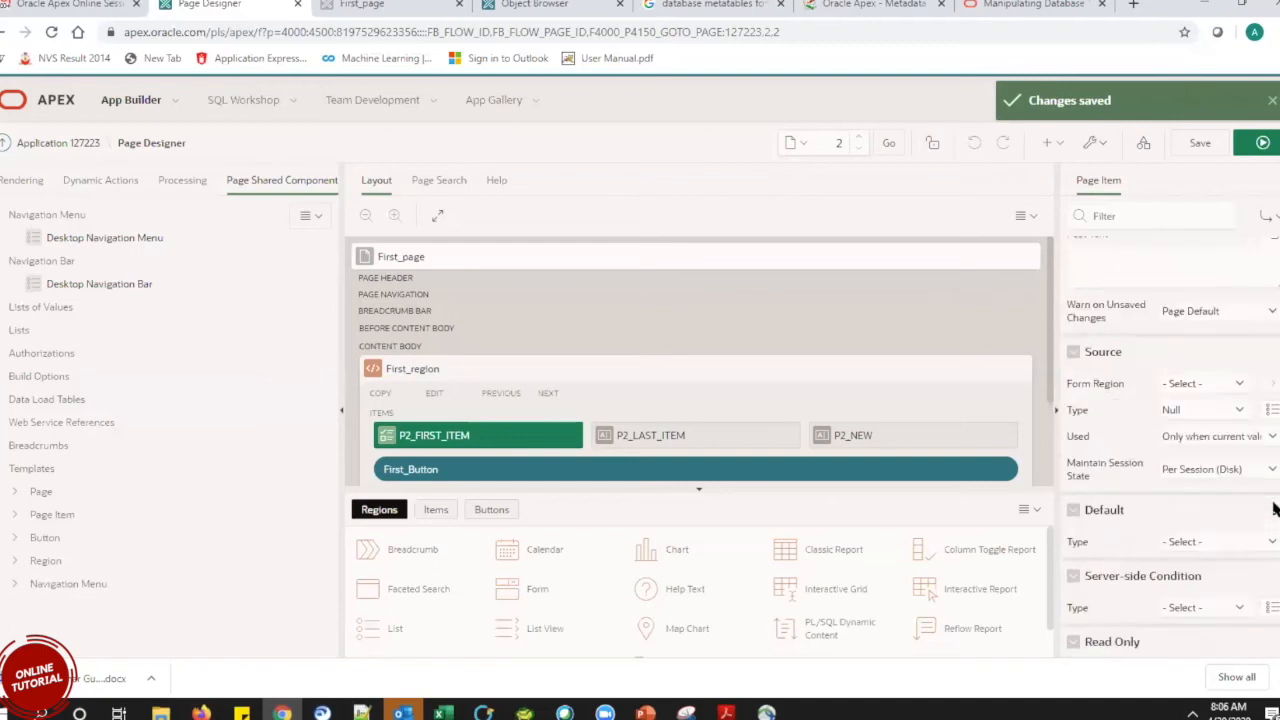
scroll(1273, 545, "down", 5)
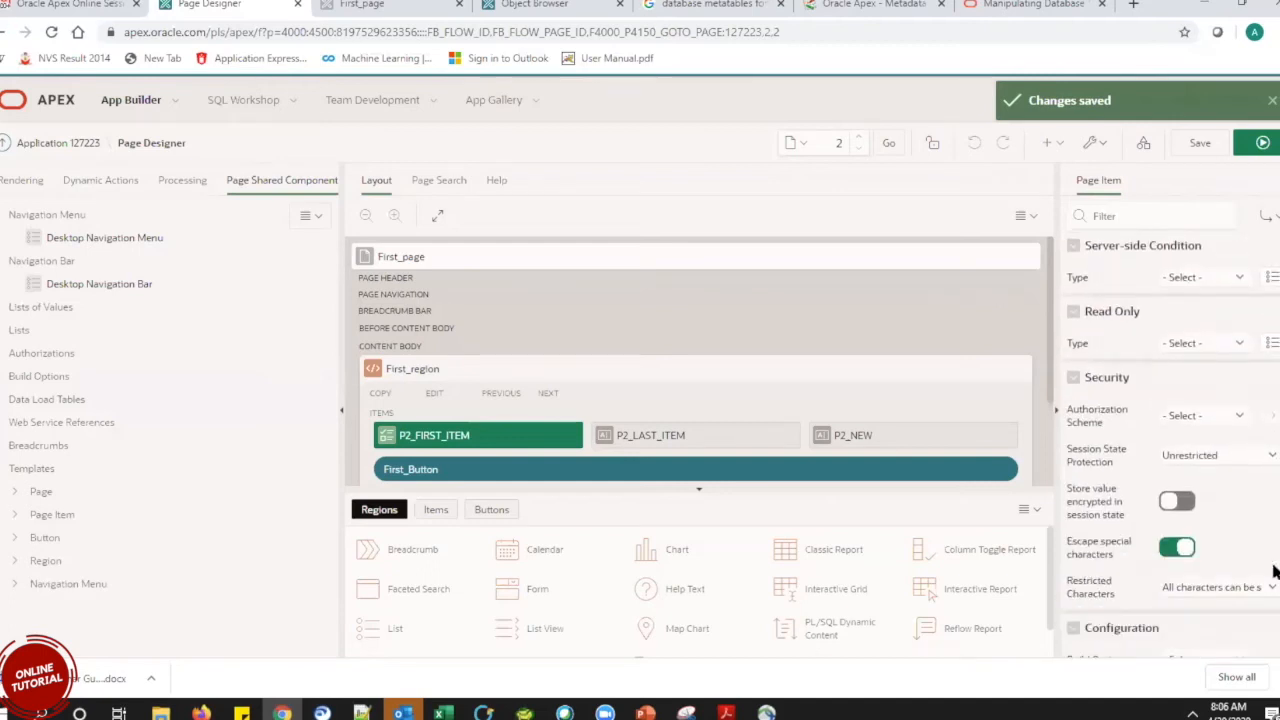
scroll(1273, 580, "down", 5)
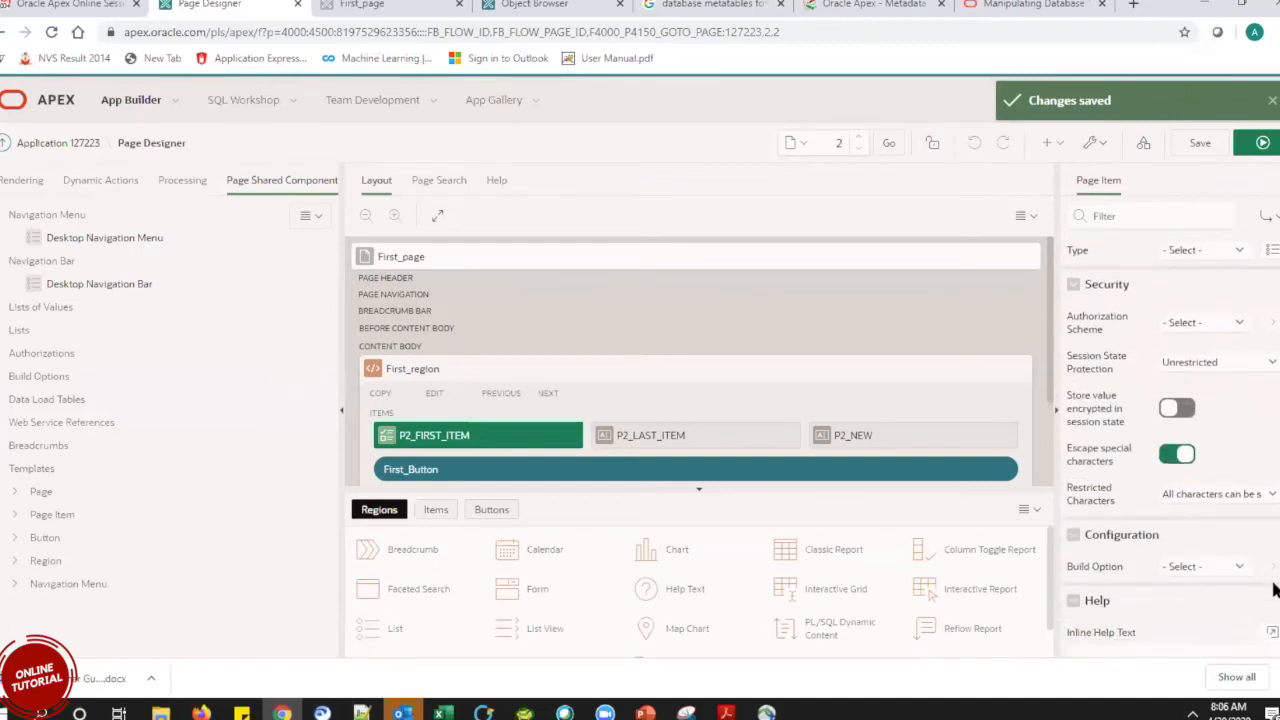
scroll(1273, 350, "up", 9)
scroll(1273, 350, "up", 5)
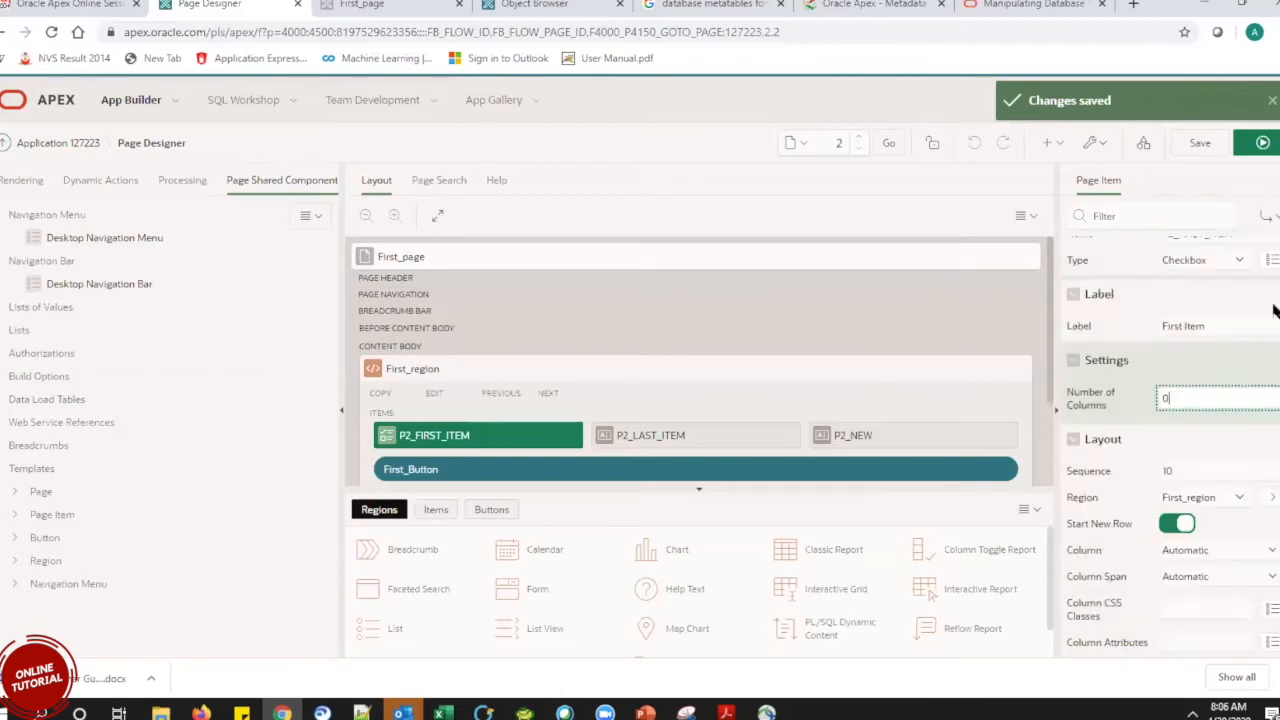
Set P2_FIRST_ITEM's number of columns to 1, and save and run First_page.
left_click_drag(1201, 449, 1148, 447)
type("1")
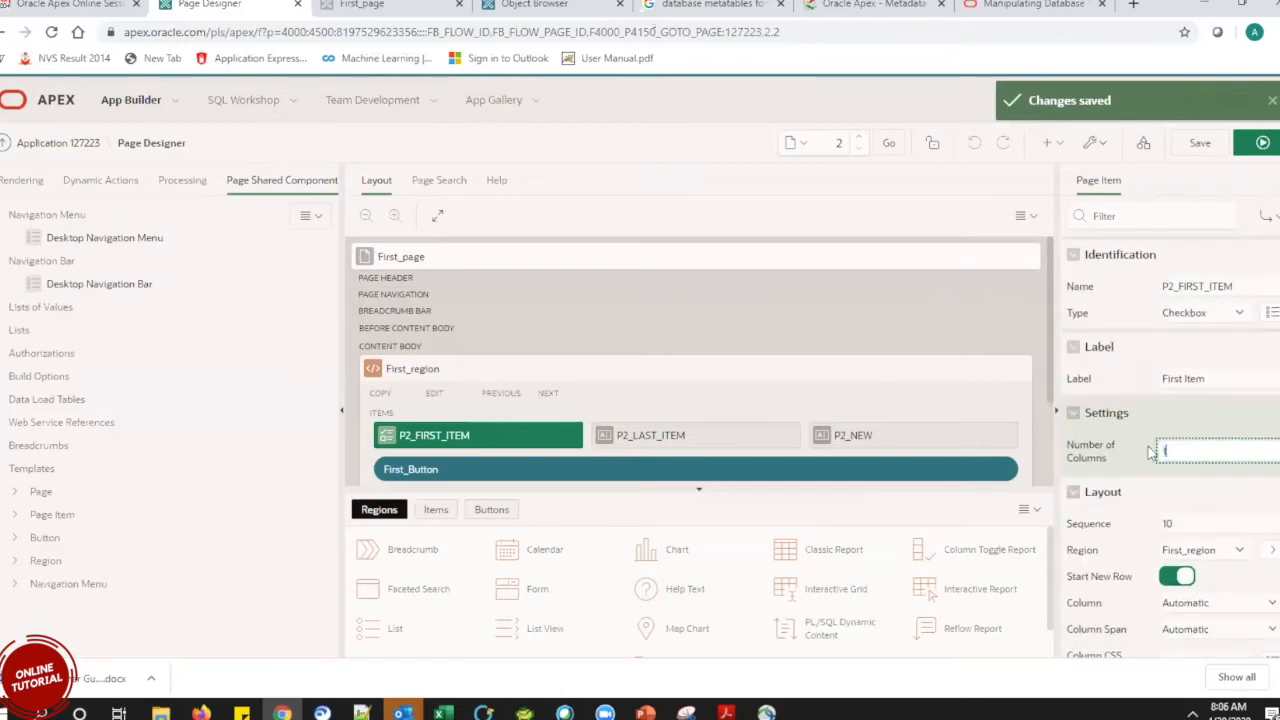
left_click(1204, 483)
left_click(1102, 492)
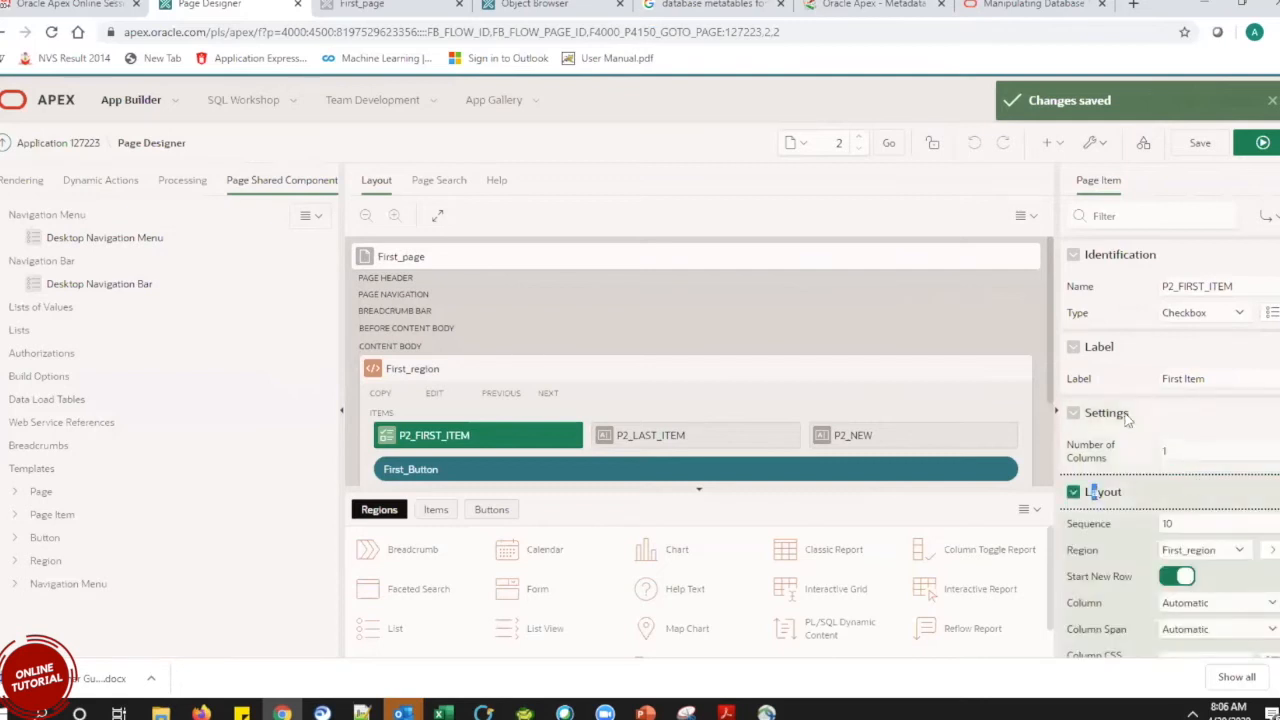
left_click(1198, 143)
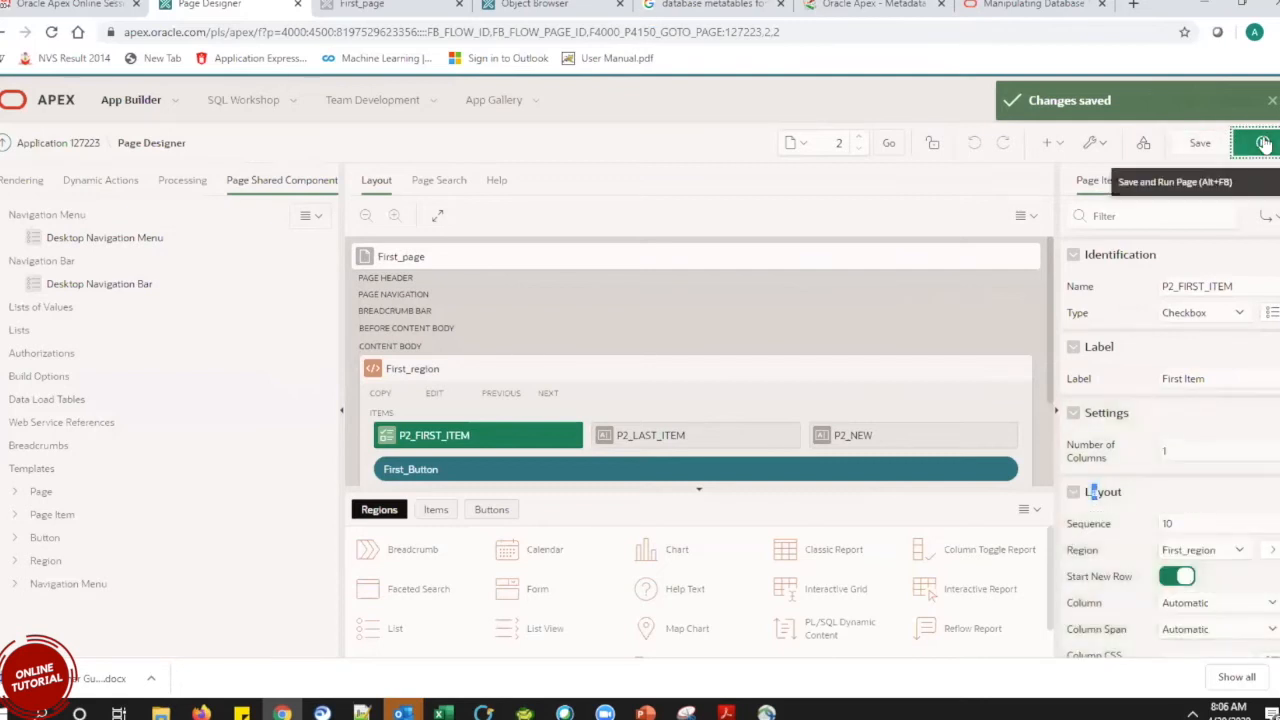
left_click(1263, 143)
left_click(718, 128)
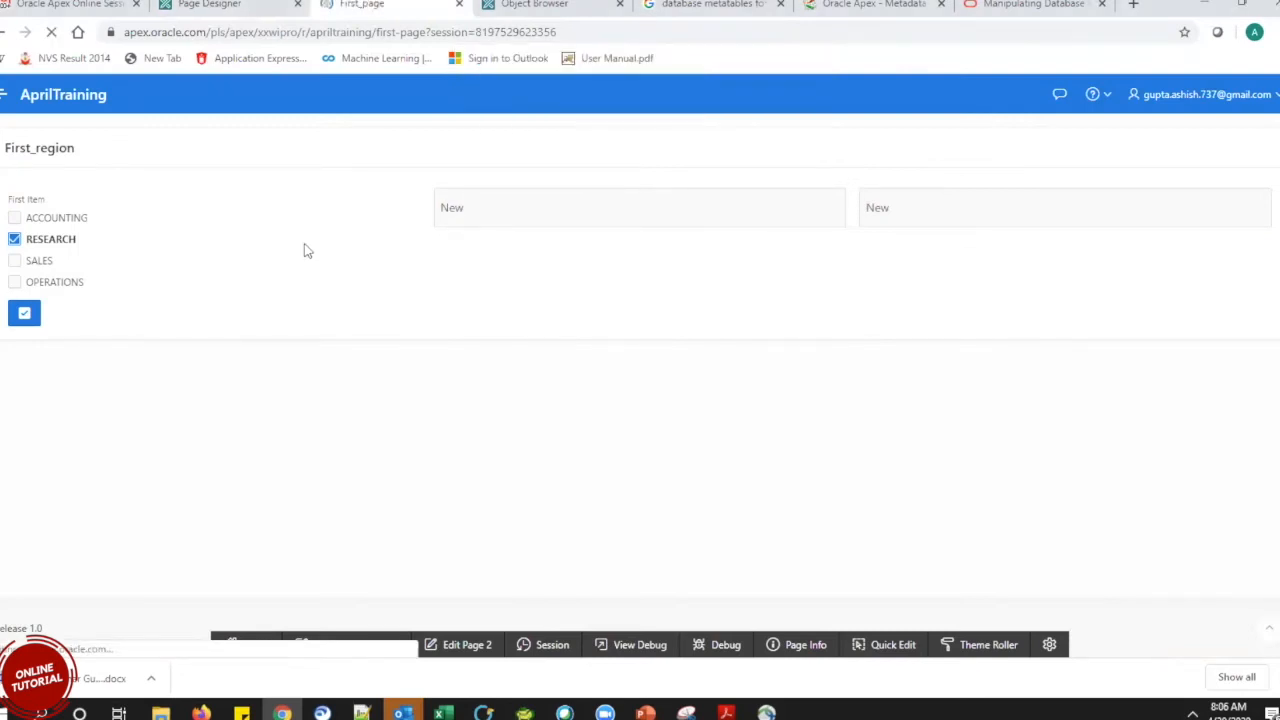
Tick ACCOUNTING, RESEARCH, SALES and OPERATIONS under First Item and submit the running page.
left_click(14, 217)
left_click(14, 239)
left_click(14, 260)
left_click(14, 284)
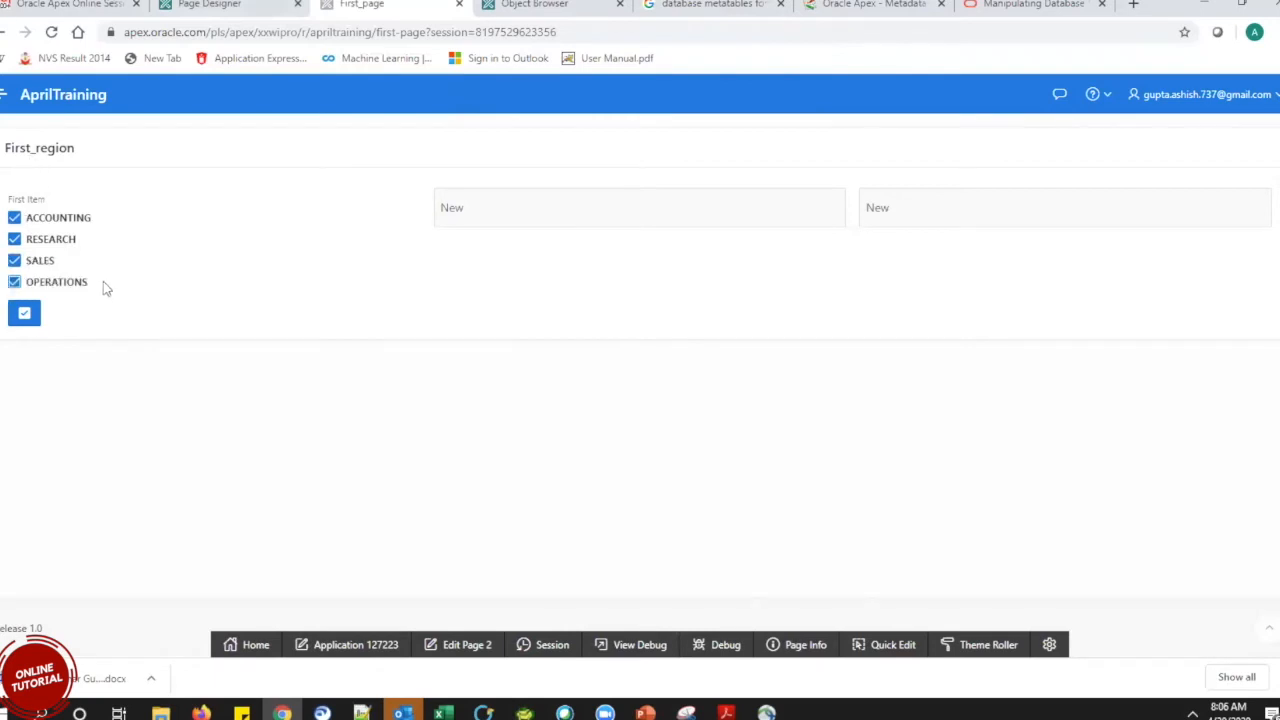
left_click(24, 315)
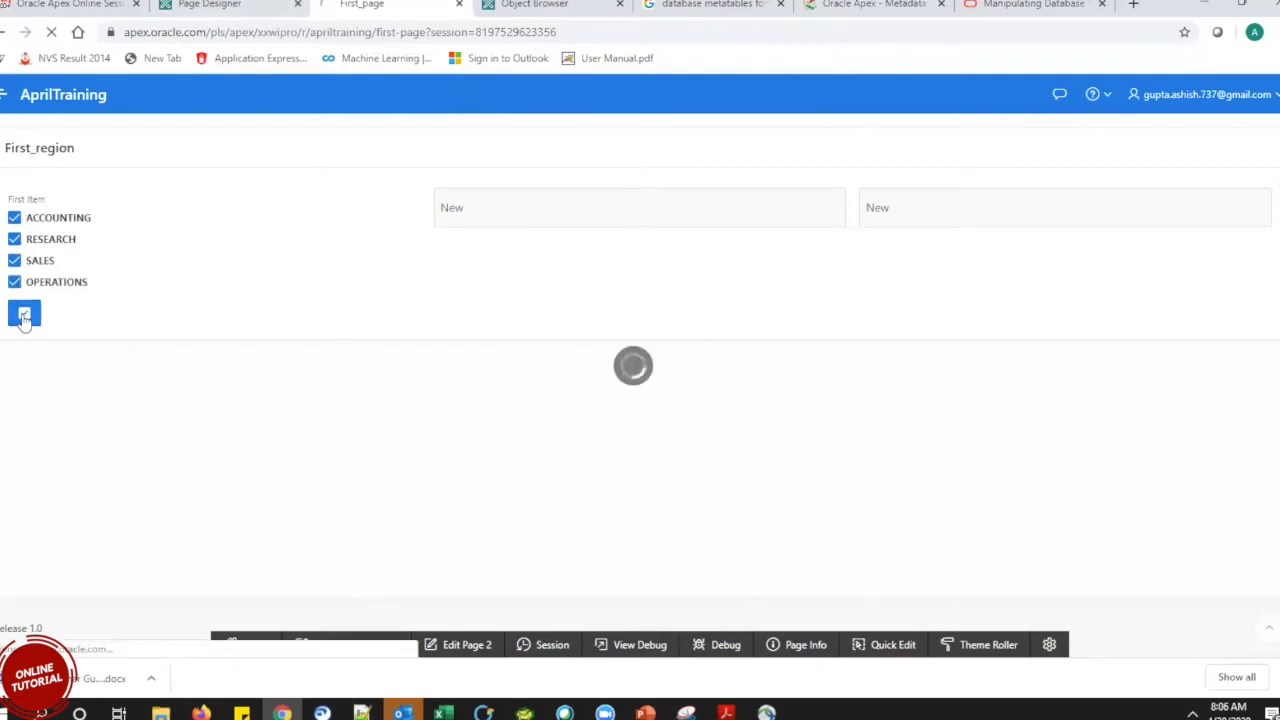
Return to Page Designer, set P2_FIRST_ITEM's number of columns to 0 and save the page.
left_click(257, 6)
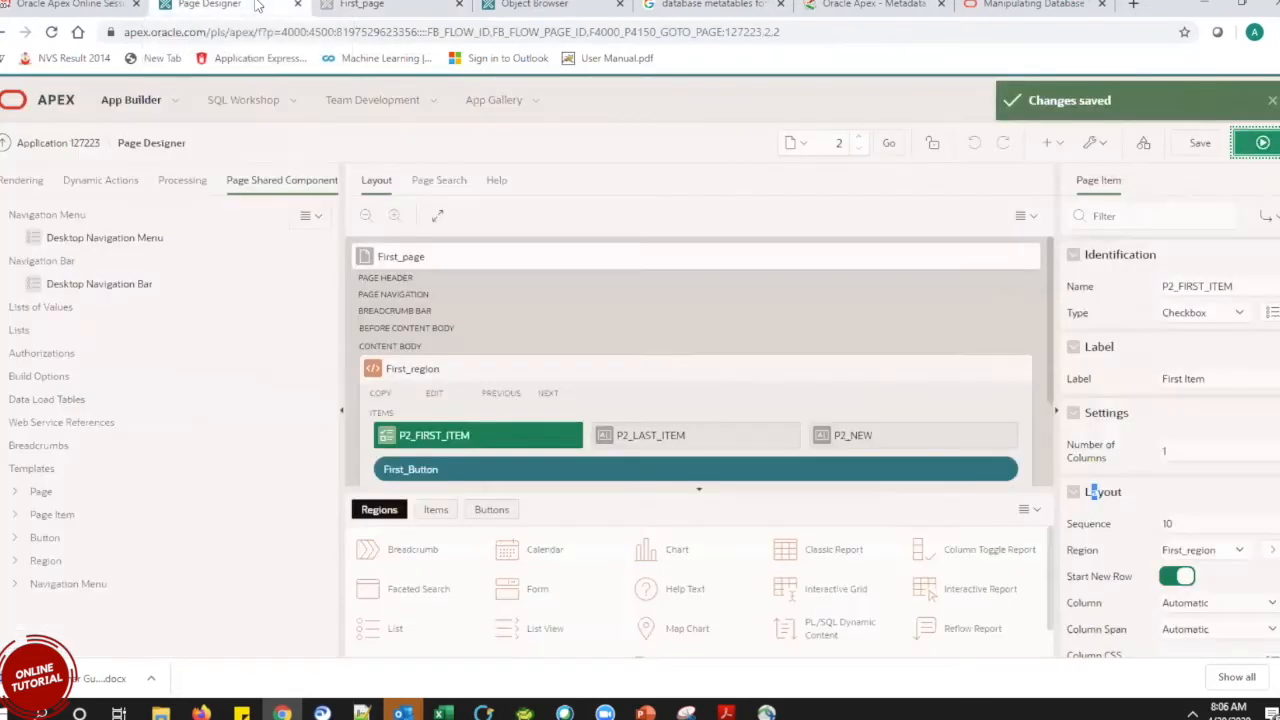
left_click(1202, 452)
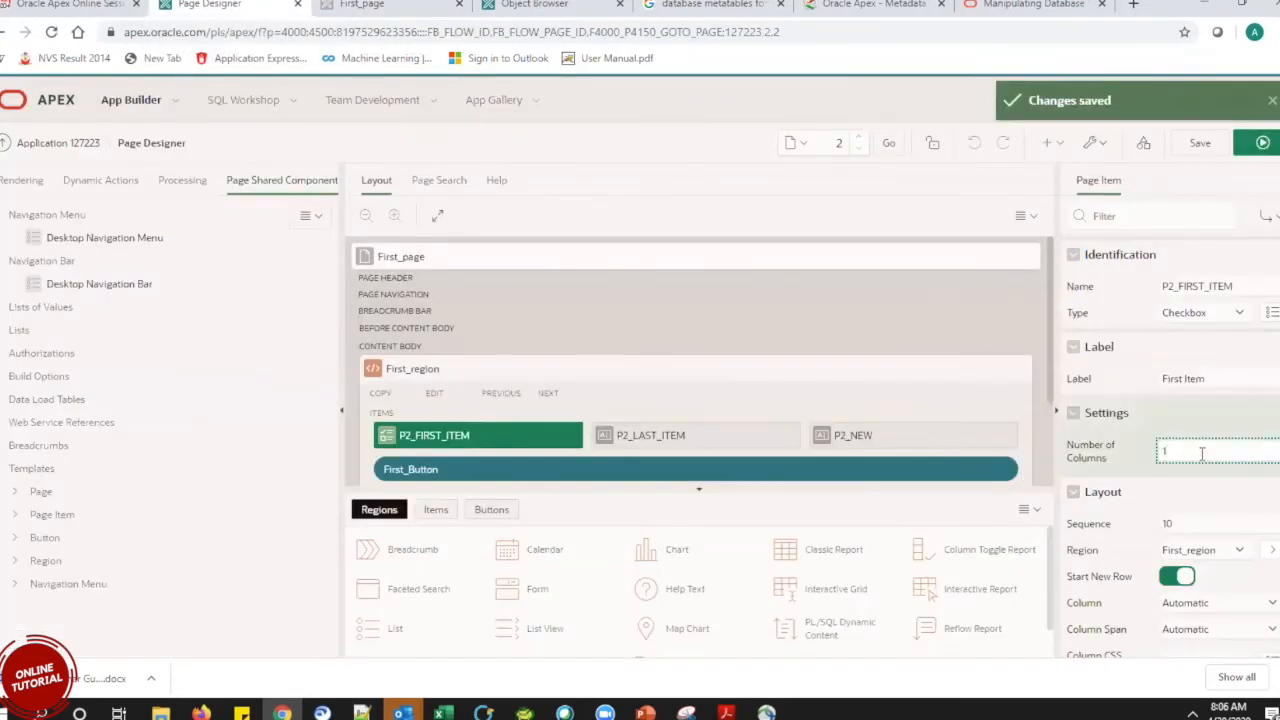
left_click(1200, 143)
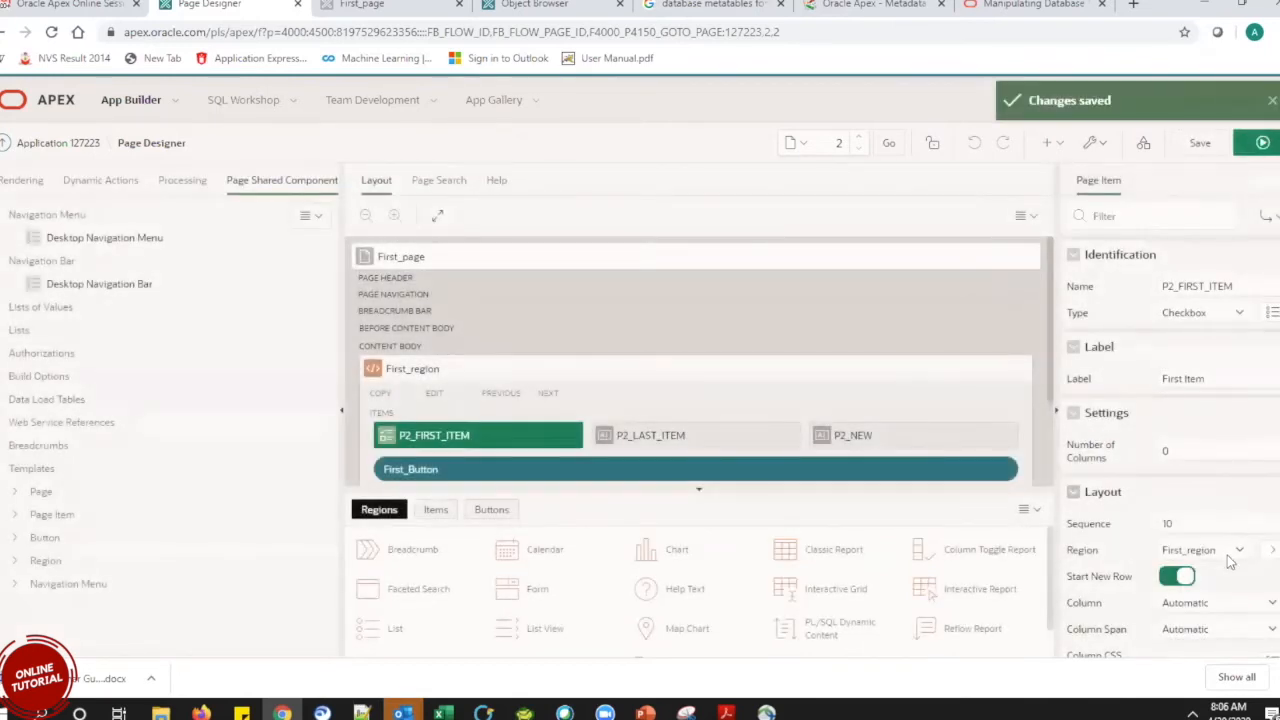
Turn off Display Extra Values in P2_FIRST_ITEM's list of values settings and look over the settings below it.
scroll(1273, 265, "down", 3)
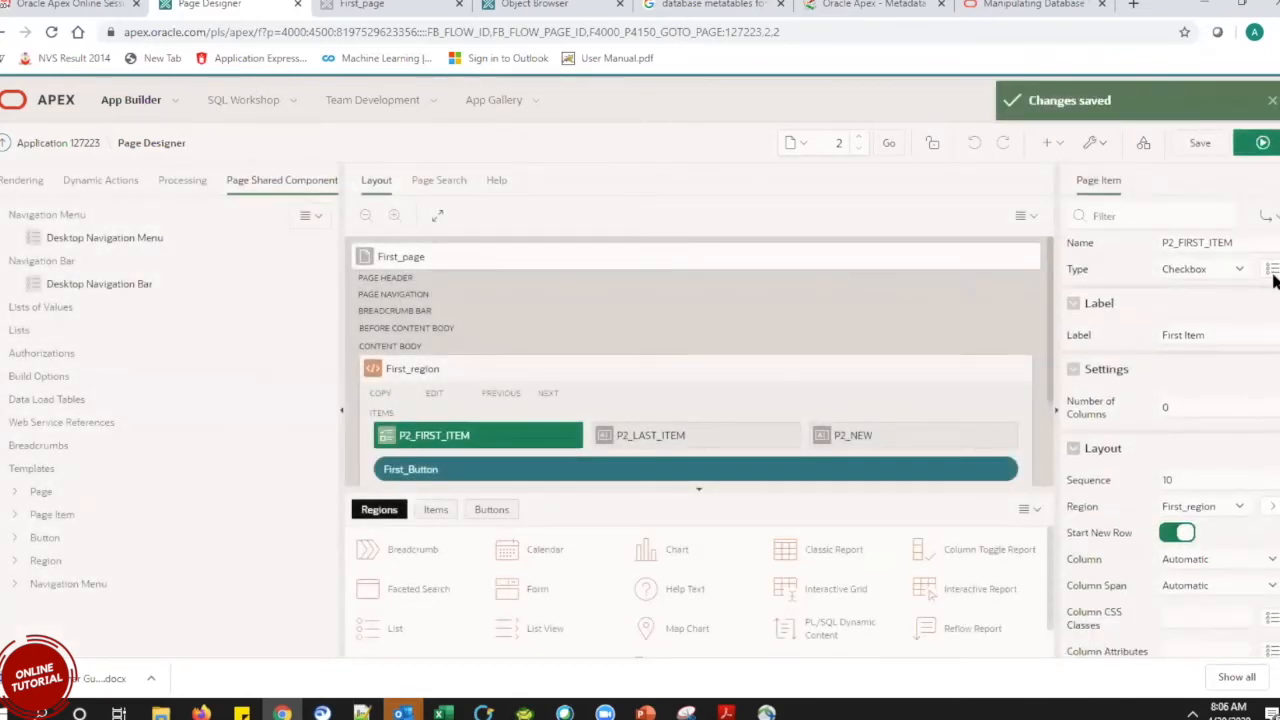
scroll(1273, 320, "down", 3)
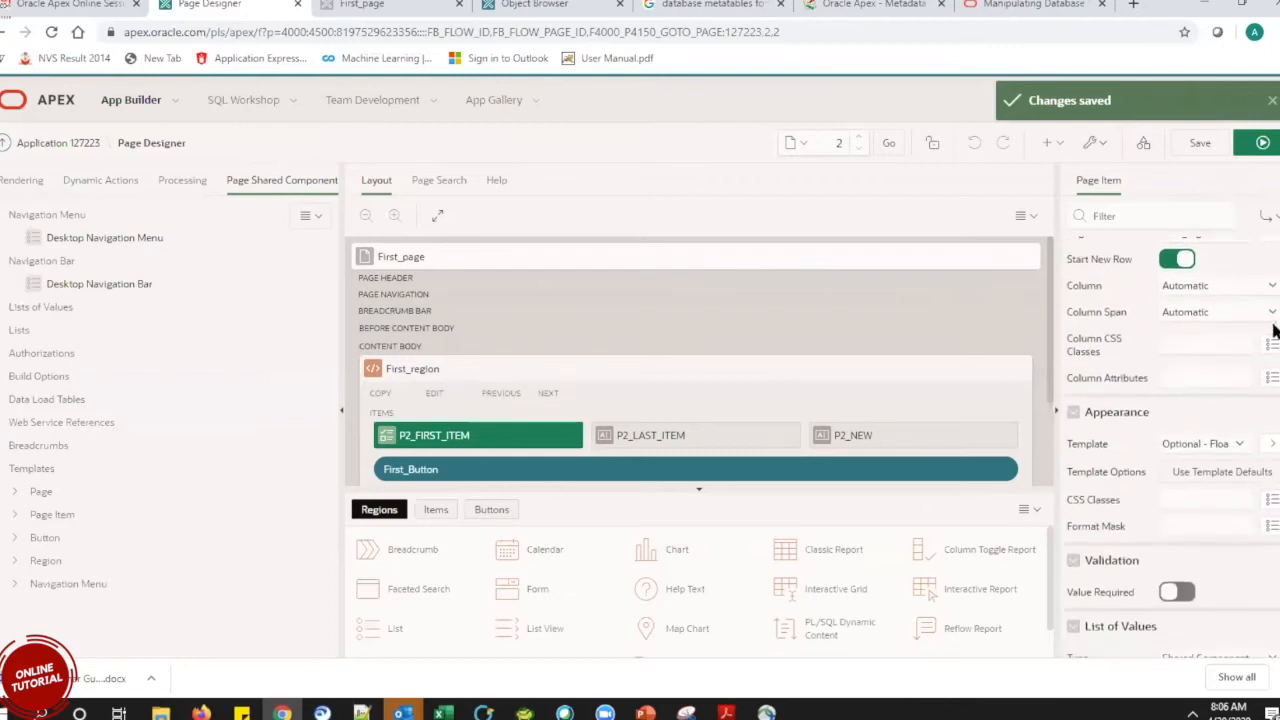
scroll(1273, 355, "down", 3)
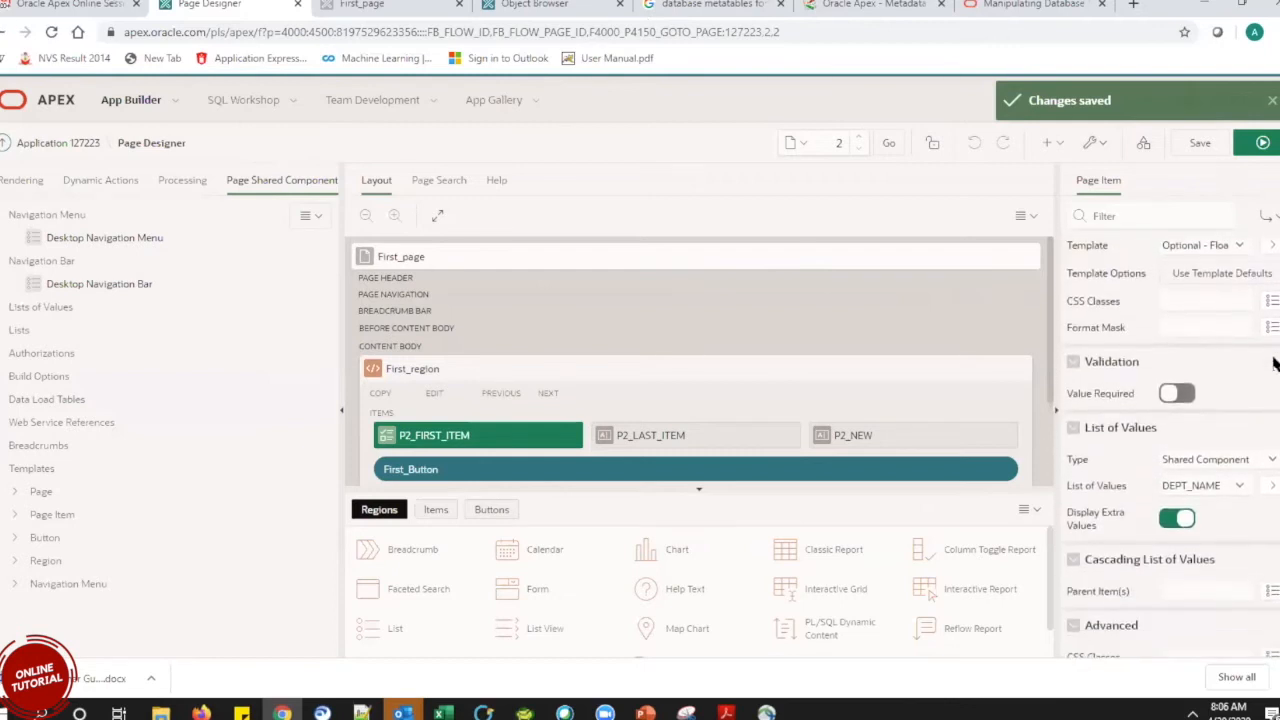
scroll(1273, 378, "down", 1)
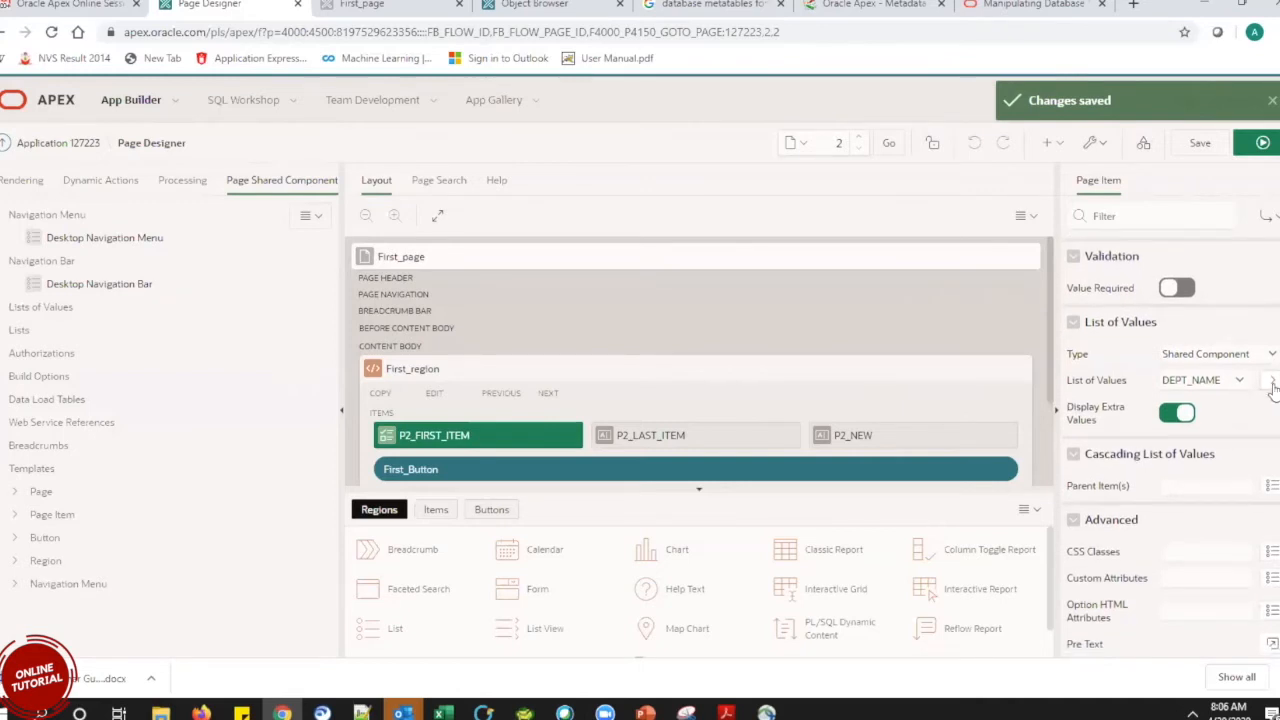
left_click(1162, 416)
scroll(1273, 400, "down", 2)
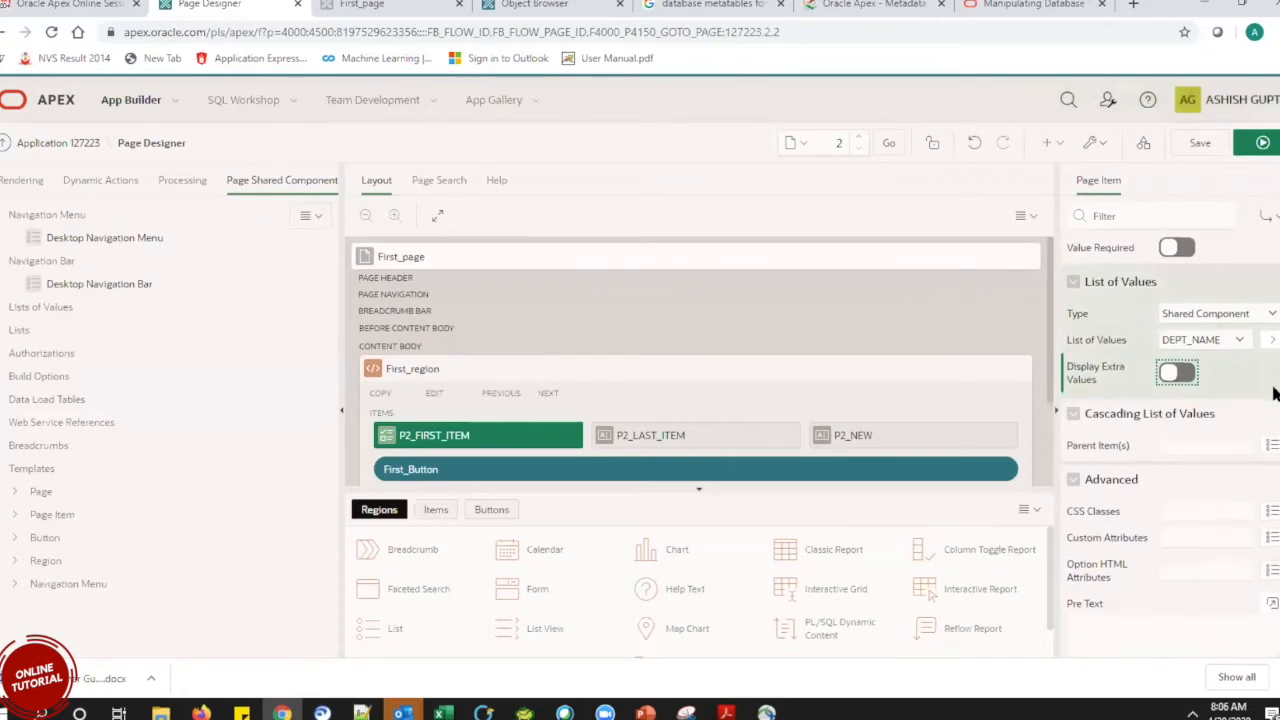
scroll(1273, 393, "down", 2)
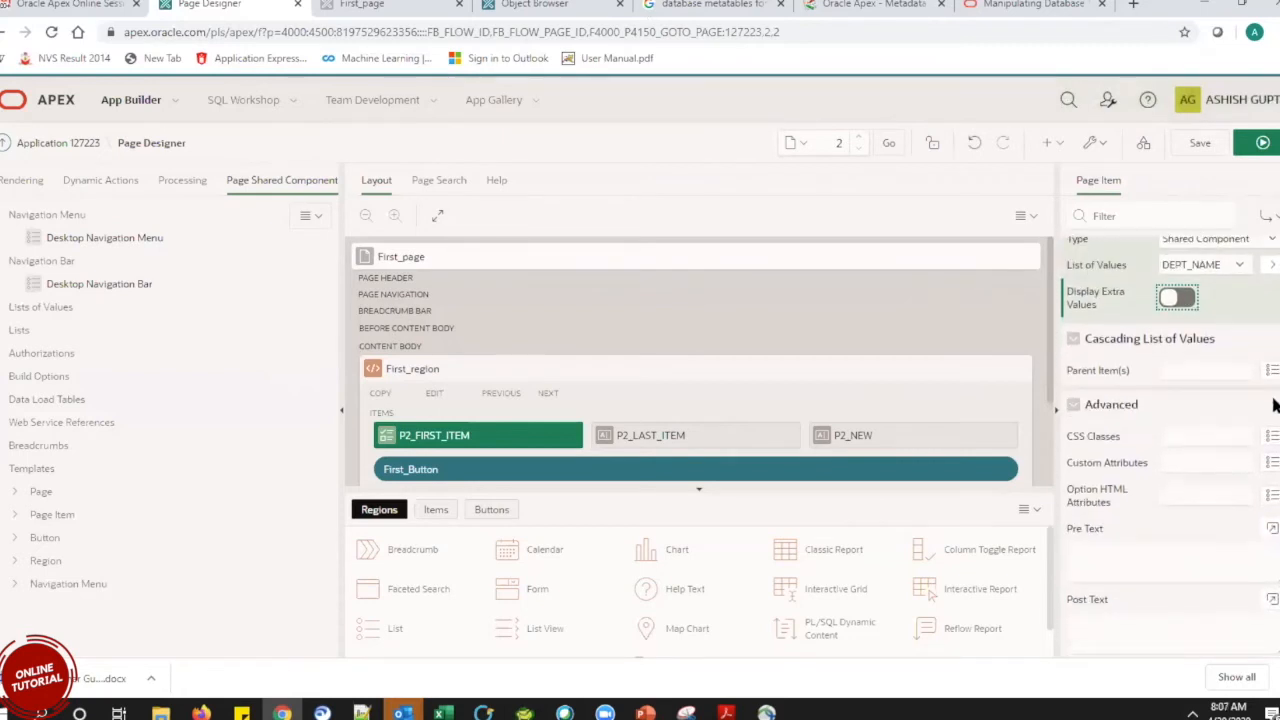
Review P2_FIRST_ITEM's advanced, source, default, condition and security settings, and save and run First_page.
scroll(1273, 405, "down", 5)
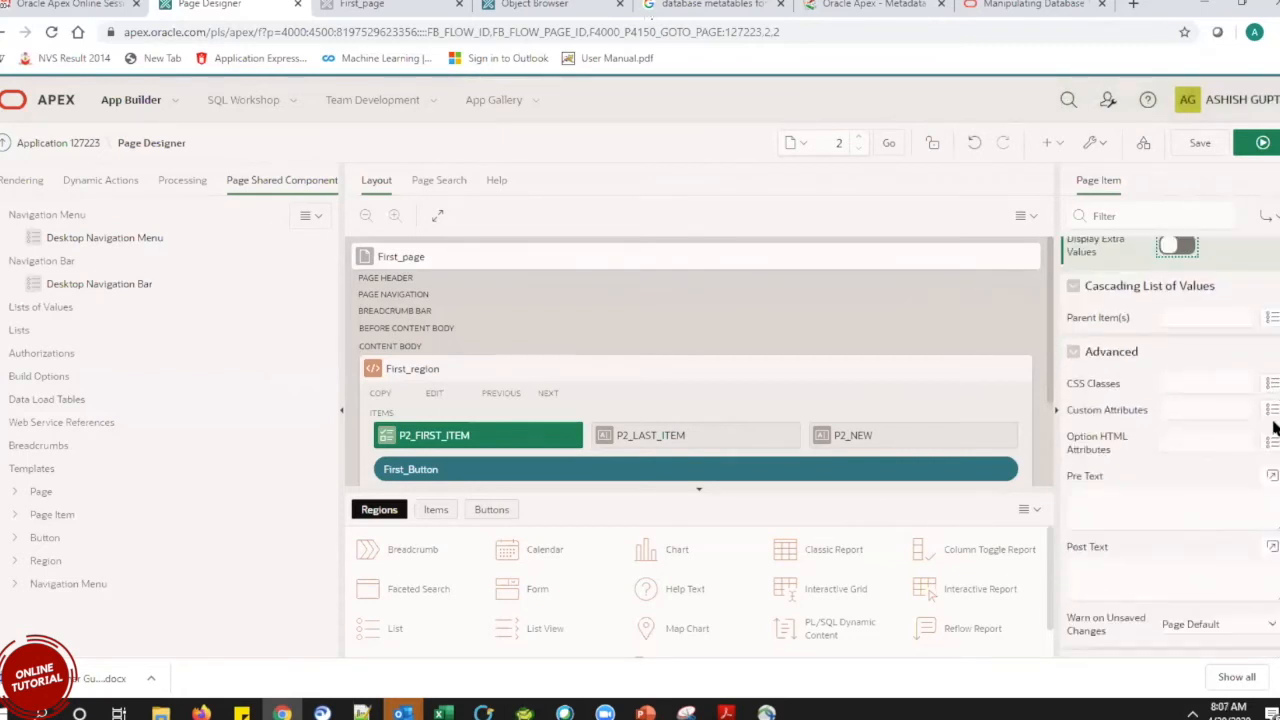
scroll(1273, 449, "down", 3)
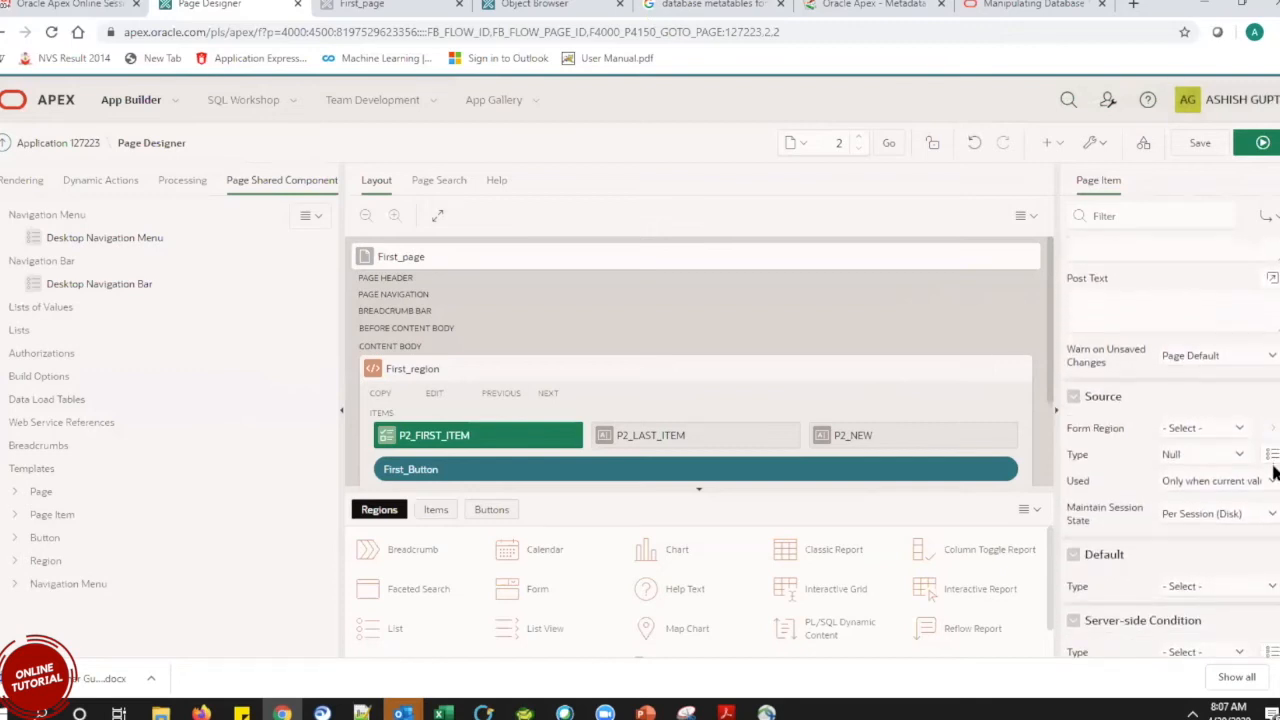
scroll(1273, 475, "down", 1)
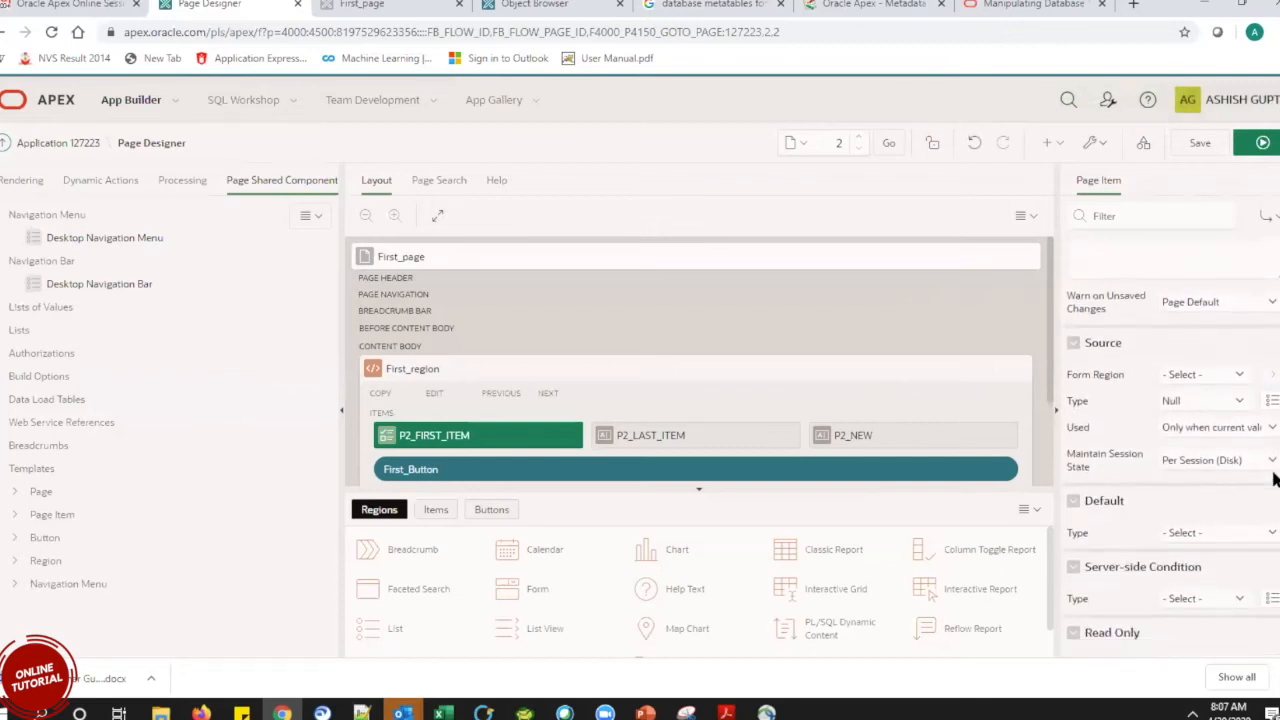
left_click(1243, 430)
left_click(1243, 436)
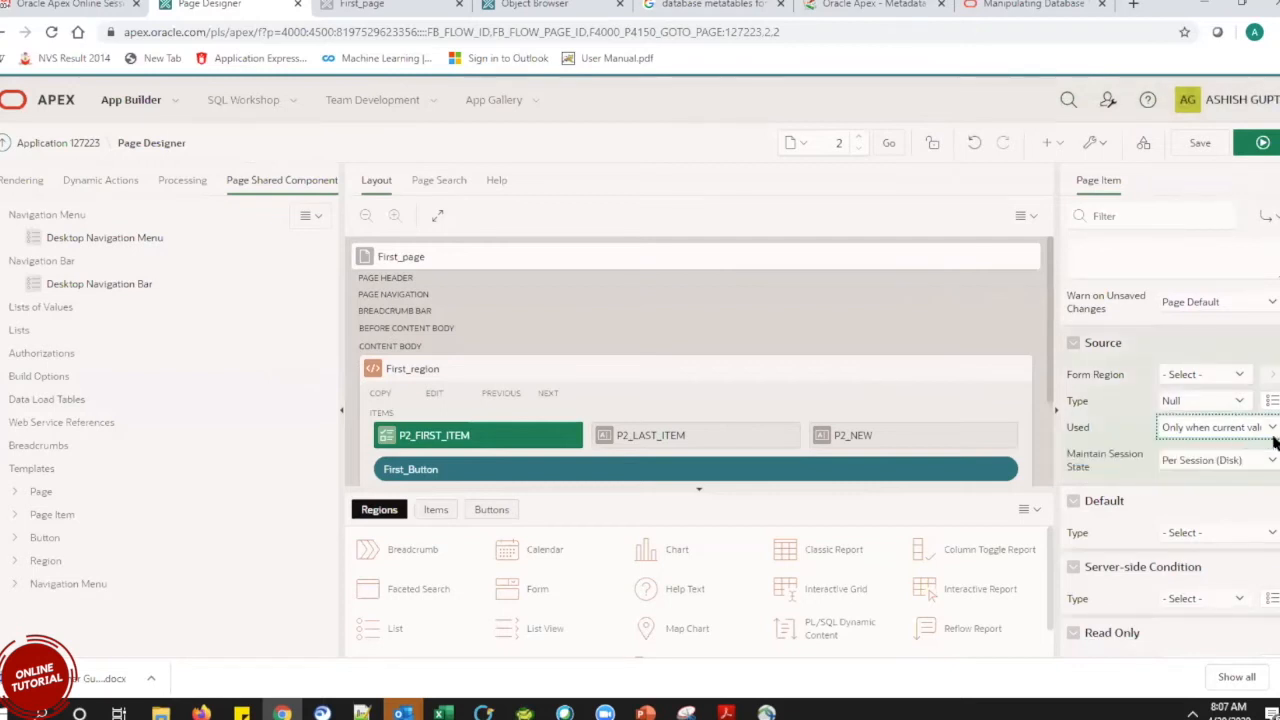
scroll(1273, 460, "down", 4)
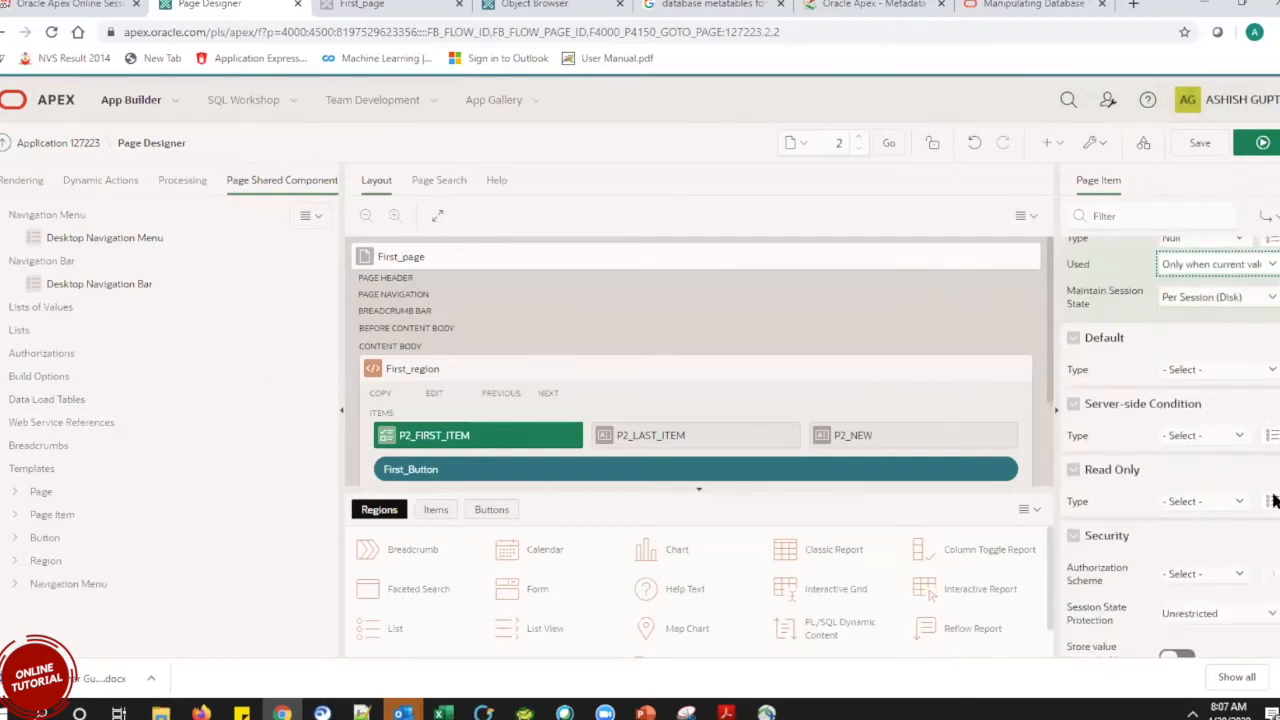
left_click_drag(1273, 494, 1273, 456)
left_click_drag(1273, 502, 1275, 180)
left_click(1203, 150)
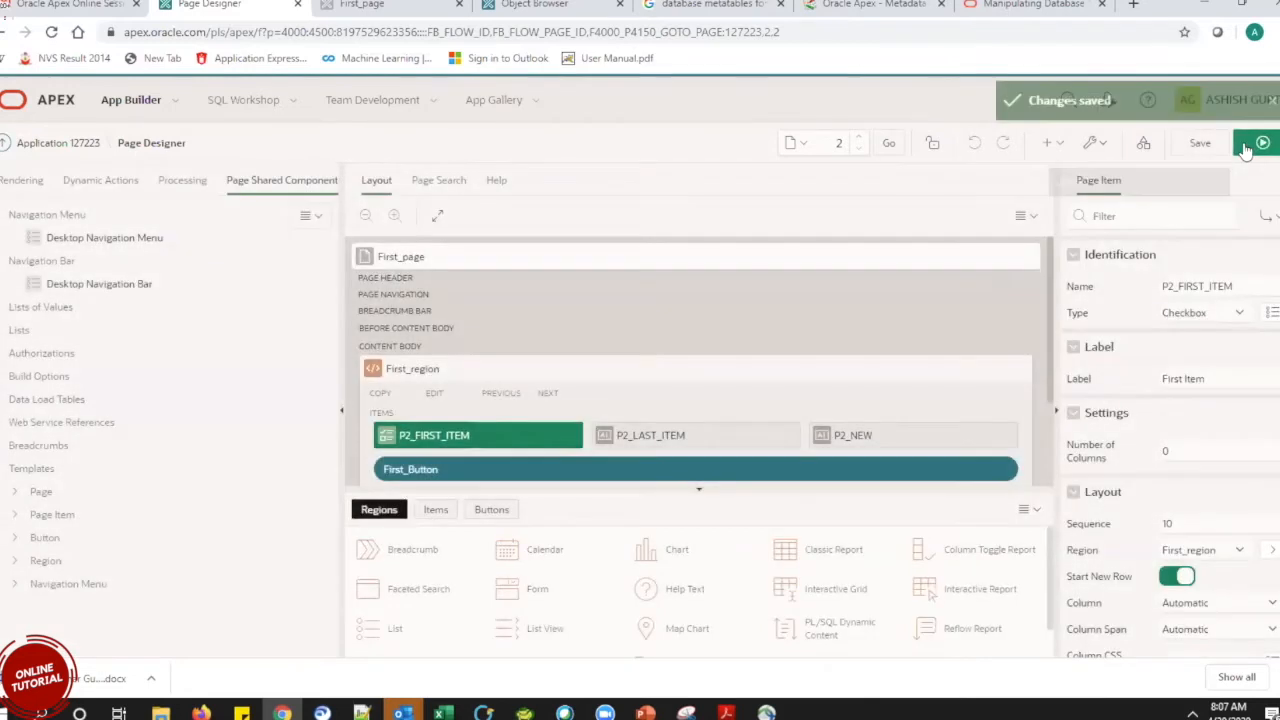
left_click(1247, 146)
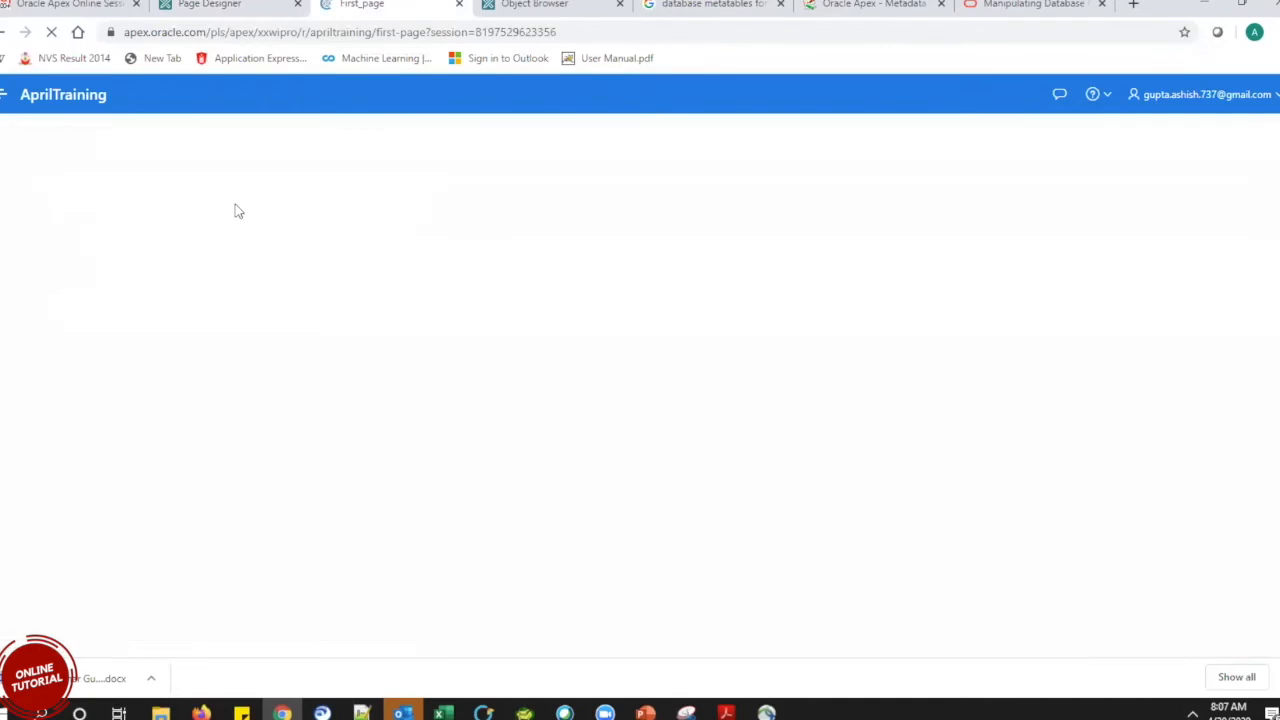
Untick ACCOUNTING, RESEARCH, SALES and OPERATIONS under First Item and submit the running page.
left_click(60, 218)
left_click(58, 240)
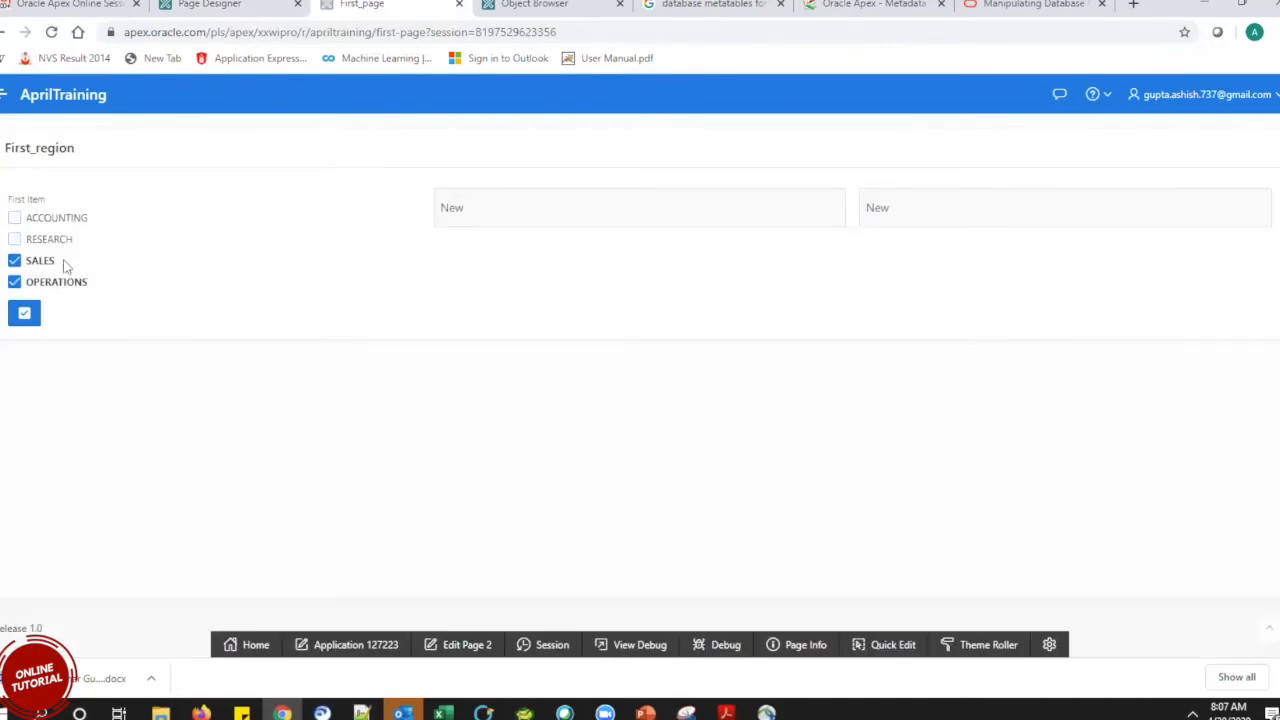
left_click(40, 262)
left_click(56, 283)
left_click(25, 316)
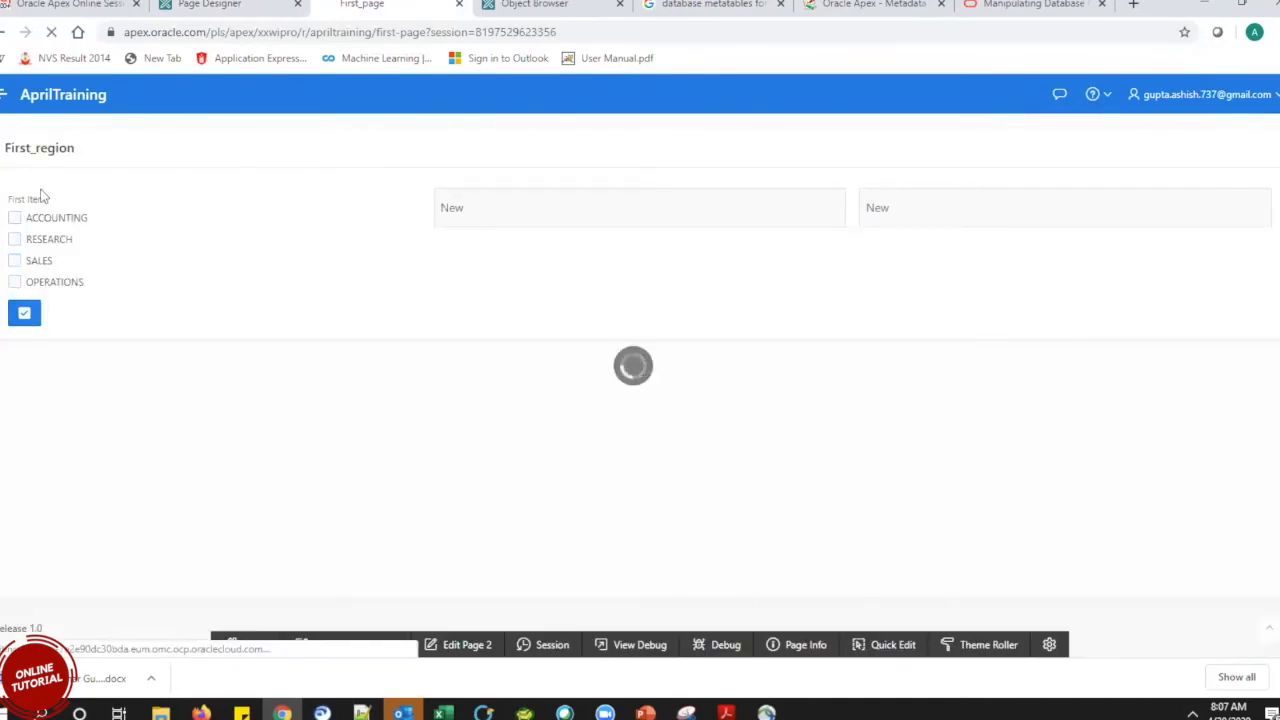
left_click(41, 247)
left_click(36, 262)
left_click(34, 249)
left_click(37, 262)
left_click(36, 244)
left_click(38, 262)
left_click(38, 243)
left_click(37, 260)
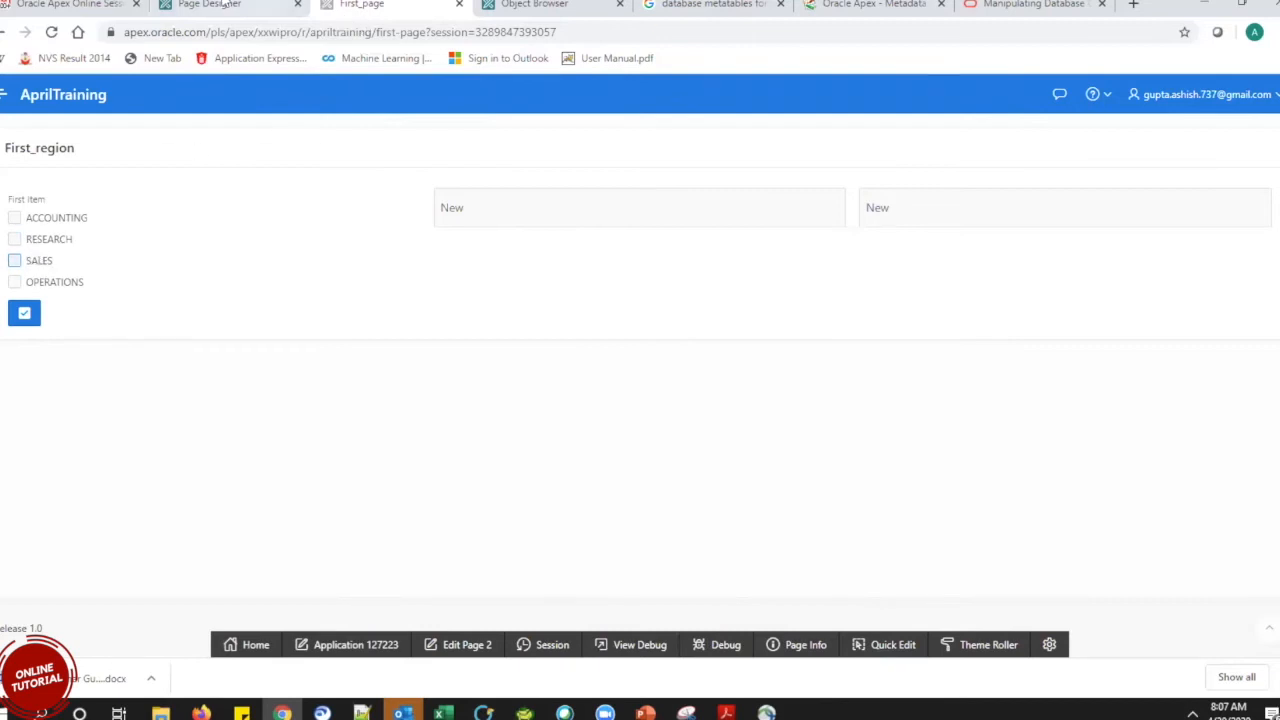
Return to Page Designer and examine the common item types and the layout, appearance and list of values settings for P2_FIRST_ITEM.
key("ctrl+shift+Tab")
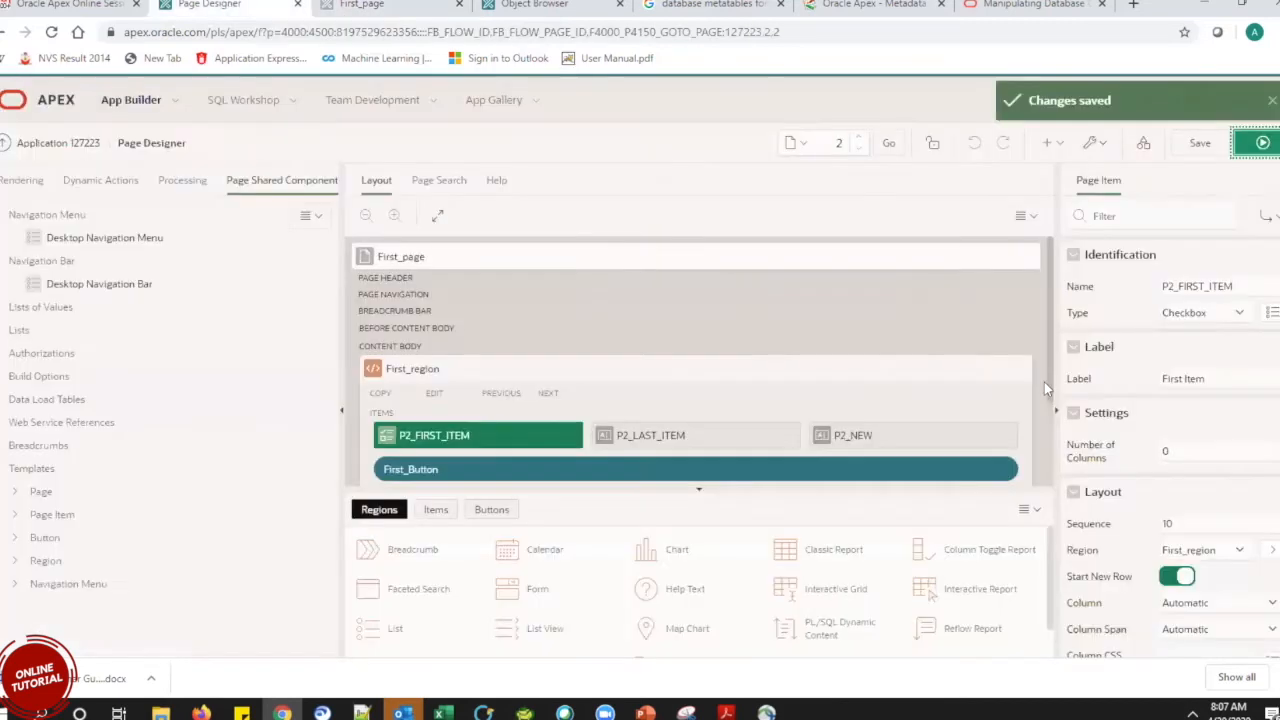
left_click(1272, 314)
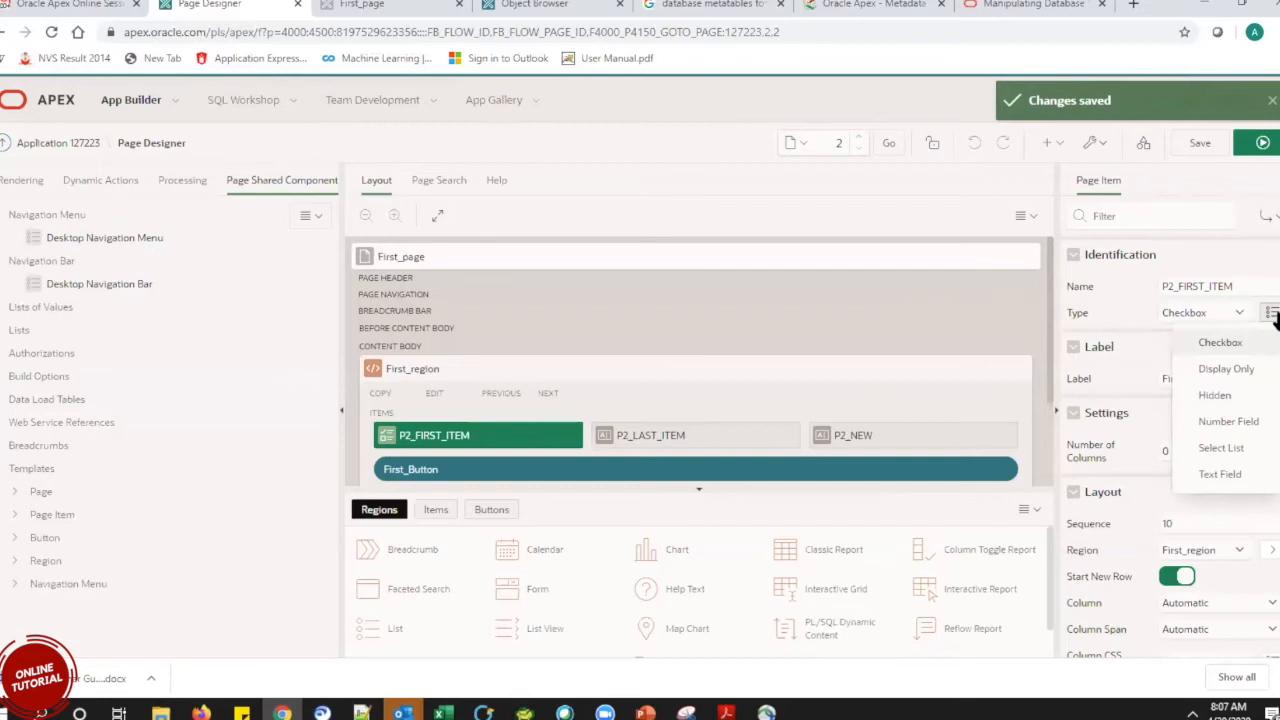
left_click(1274, 314)
left_click(1274, 314)
left_click(1272, 314)
scroll(1274, 268, "down", 3)
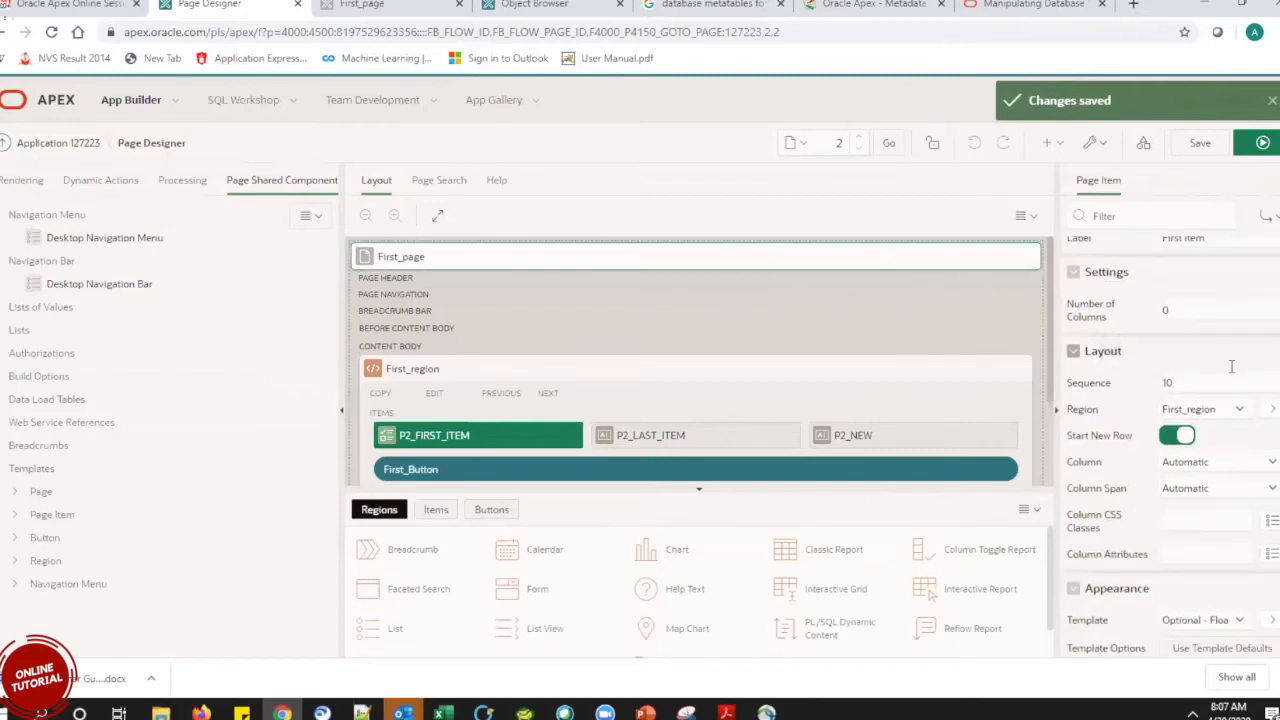
scroll(1275, 304, "down", 1)
scroll(1275, 304, "down", 4)
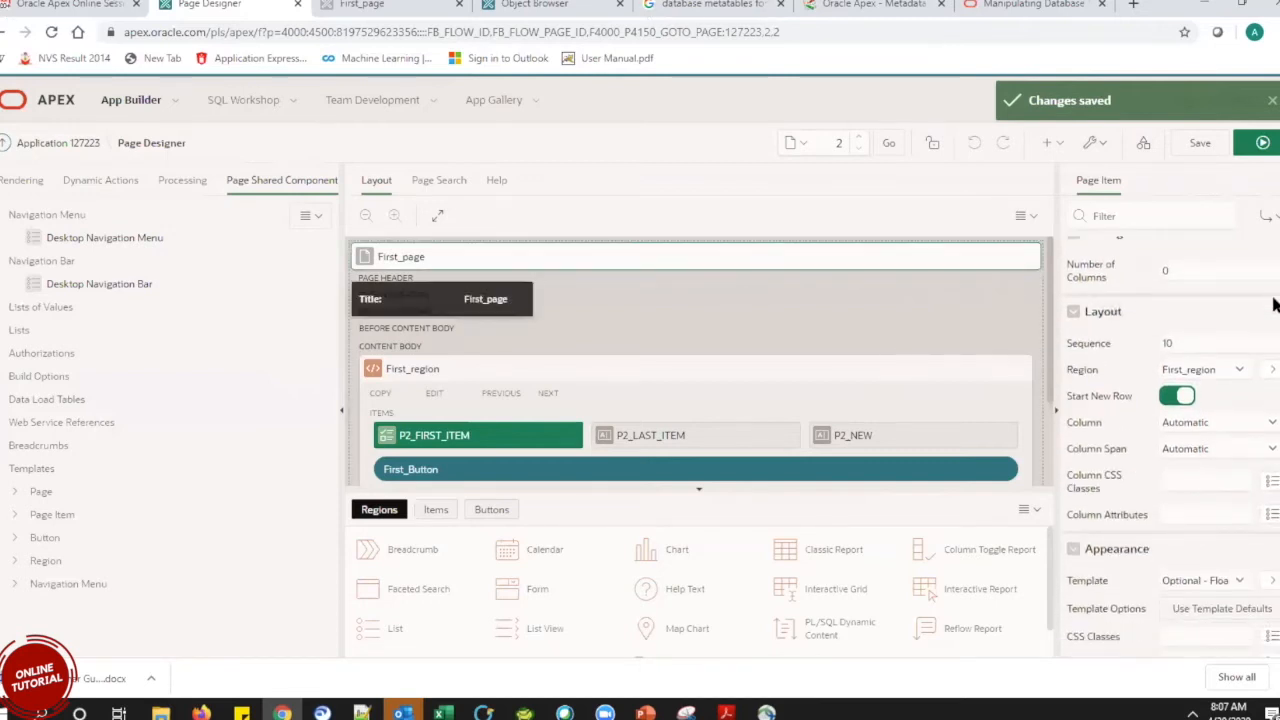
scroll(1274, 338, "down", 1)
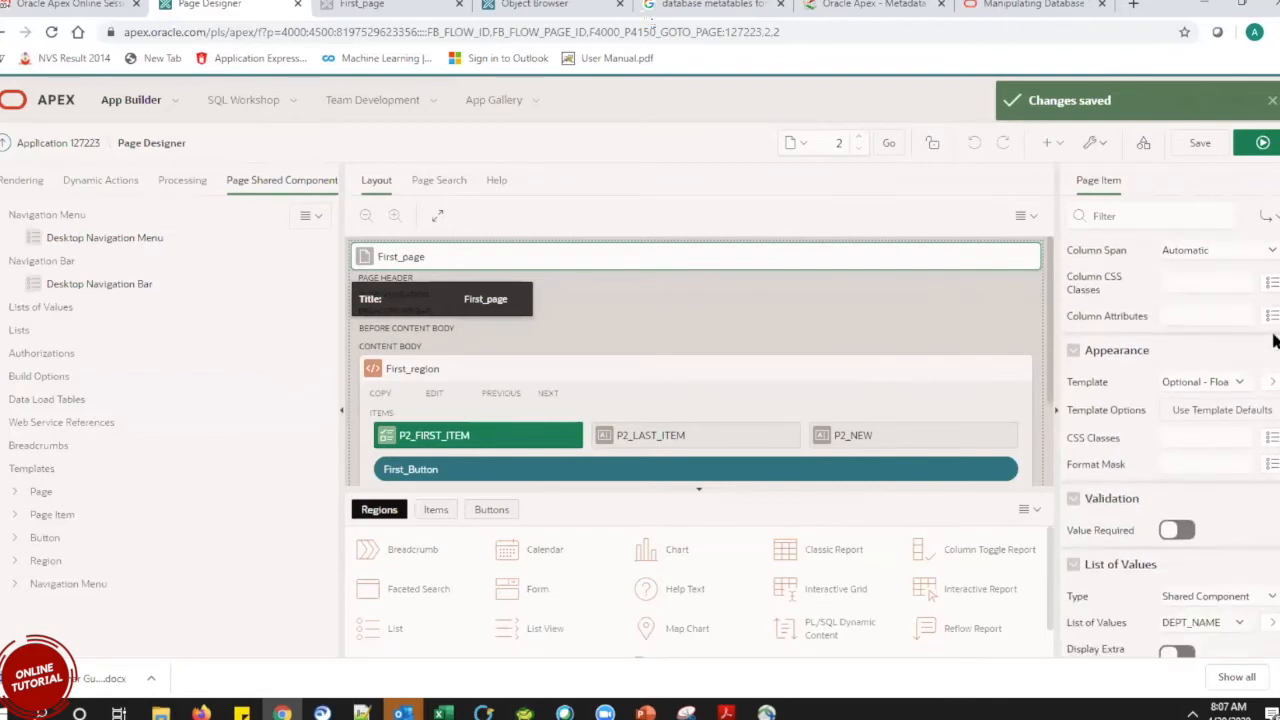
scroll(1274, 347, "down", 7)
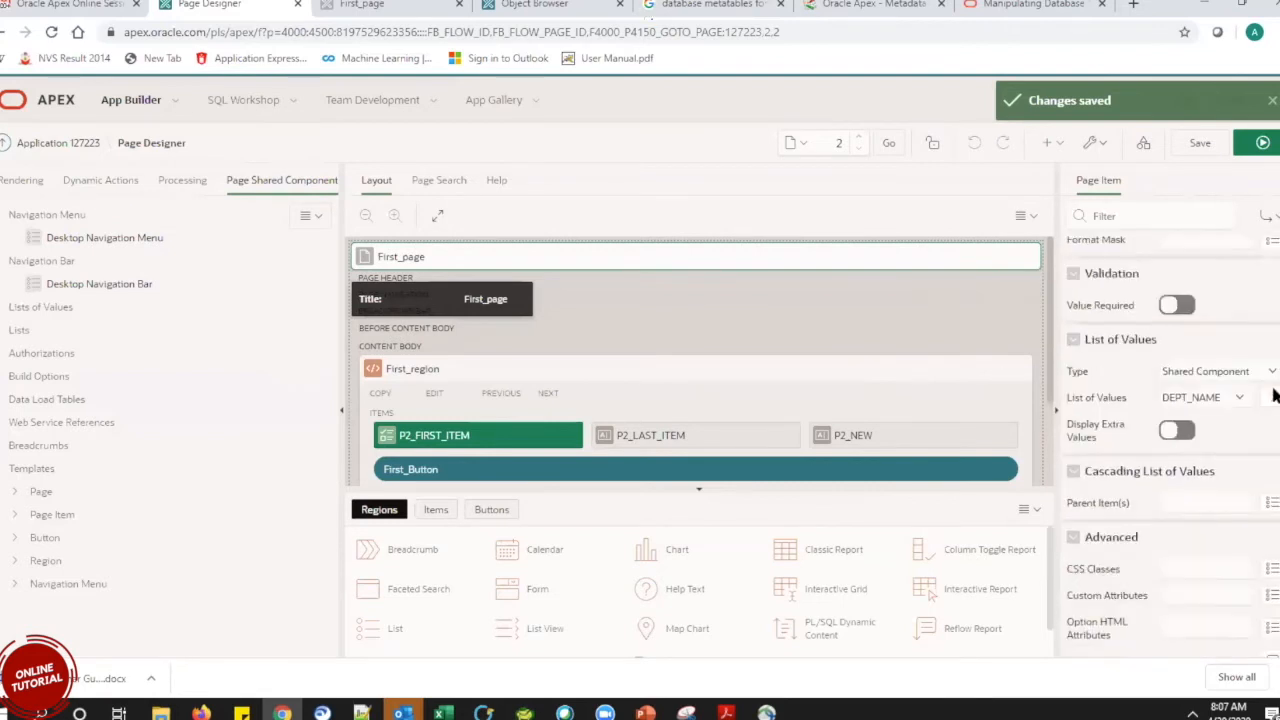
left_click_drag(1273, 407, 1273, 236)
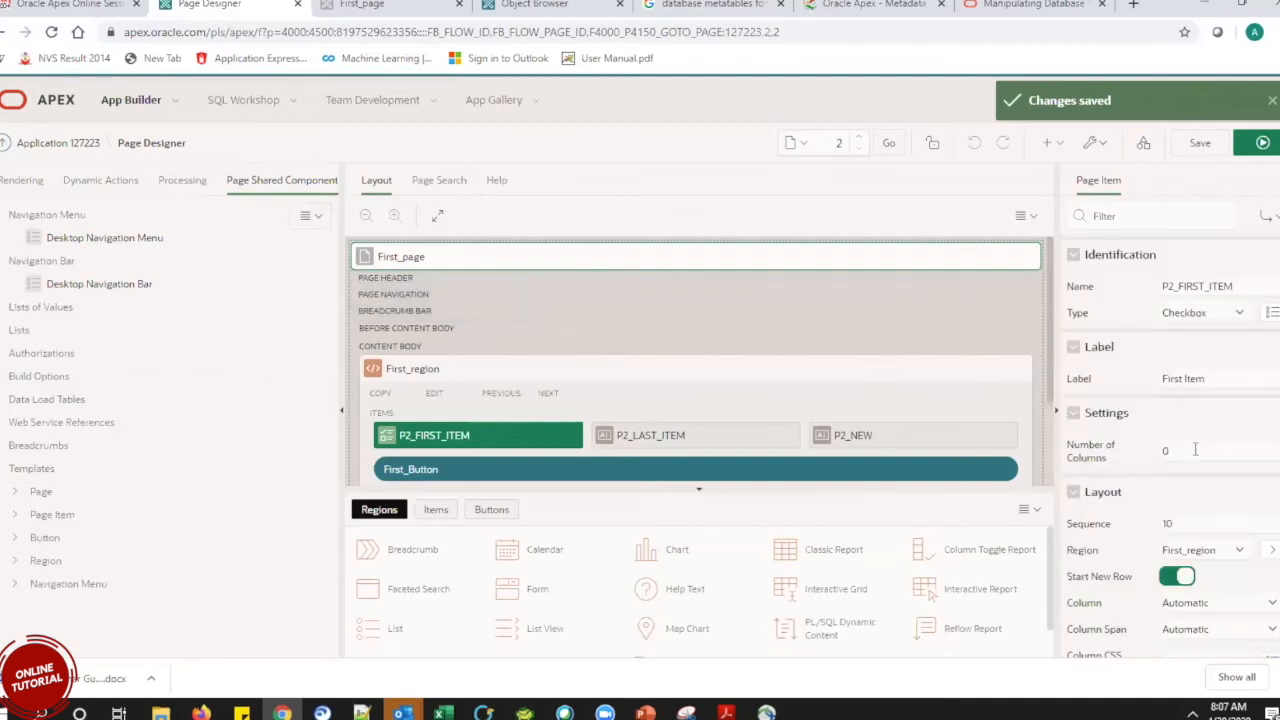
Compare P2_FIRST_ITEM's number of columns setting with the checkbox layout on the running First_page.
left_click_drag(1196, 450, 1131, 451)
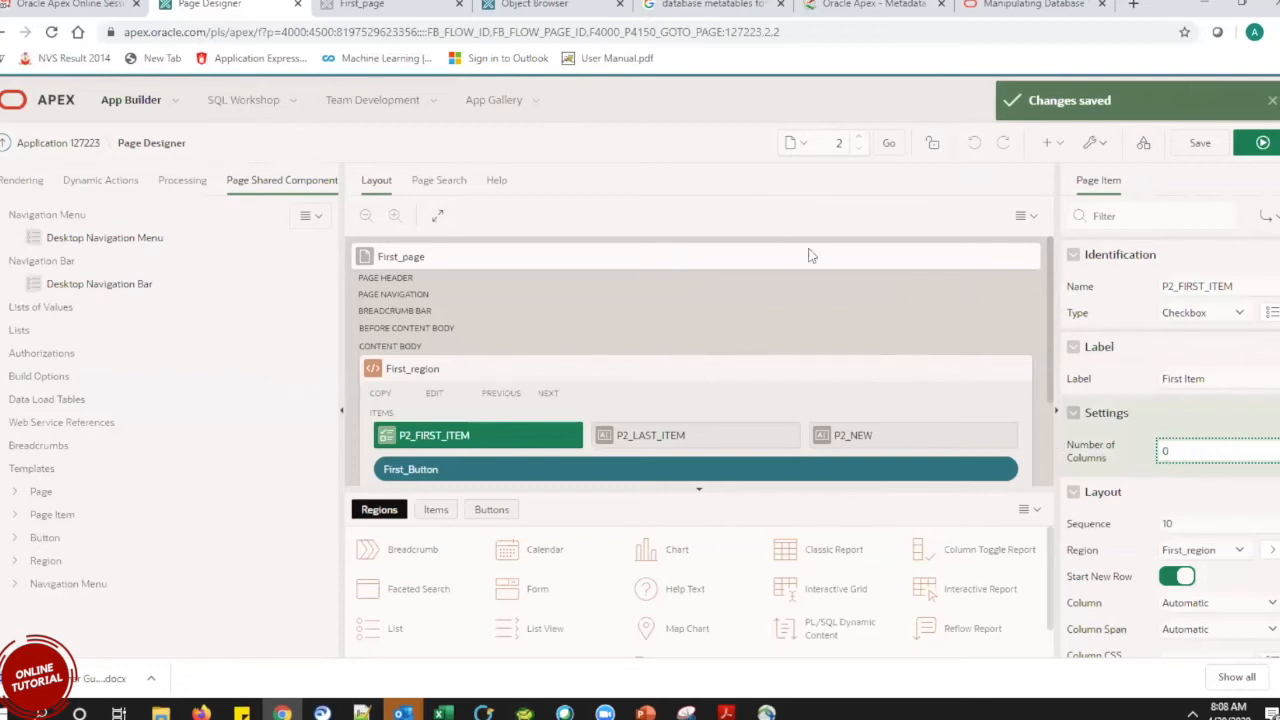
left_click(361, 5)
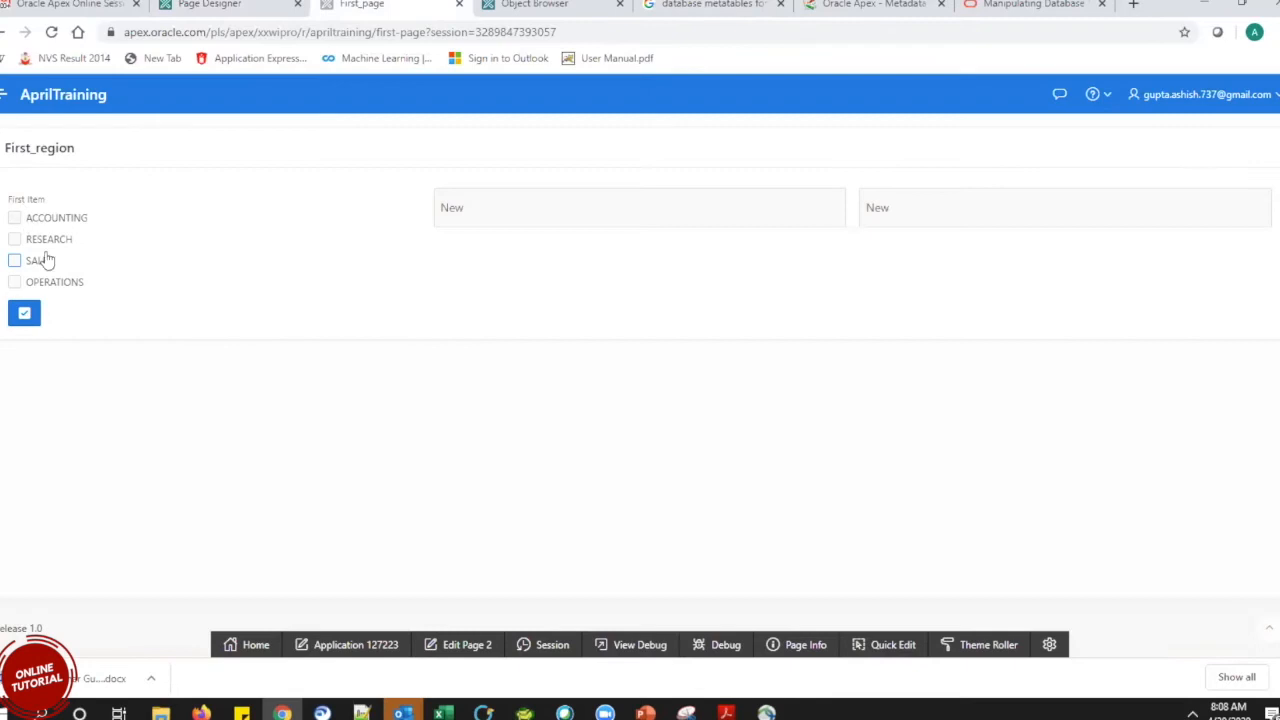
left_click(209, 5)
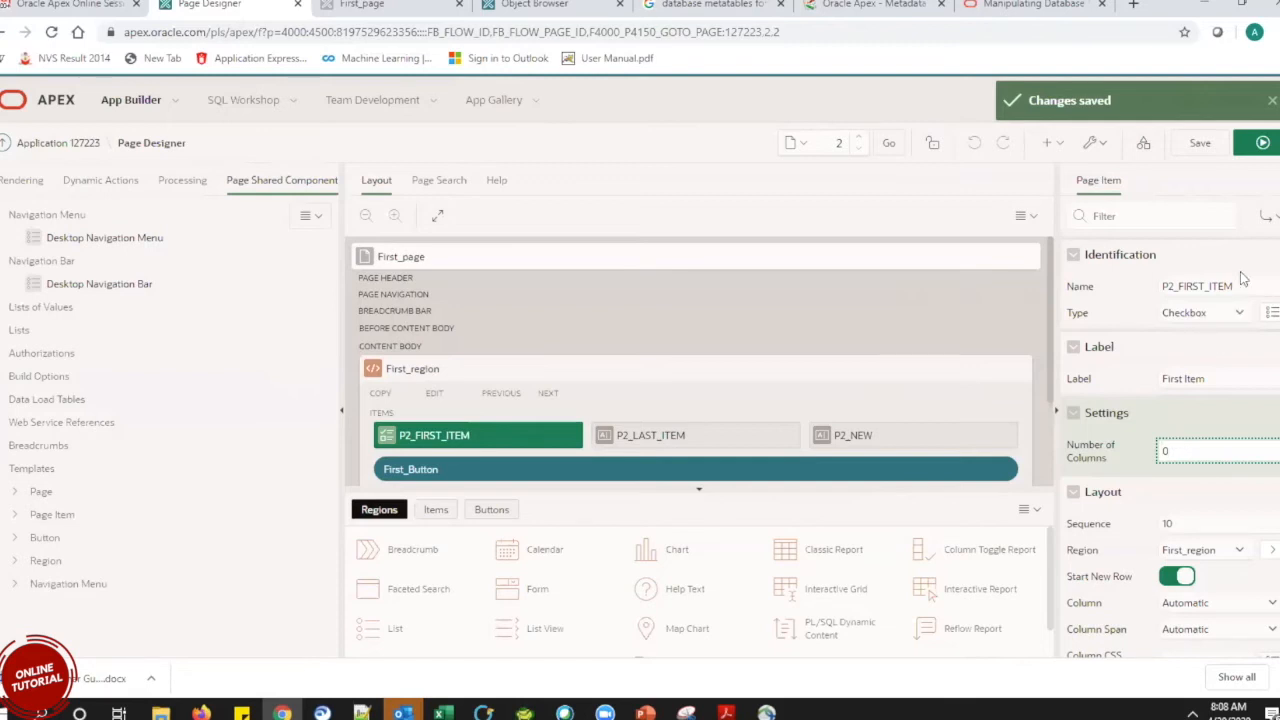
Change P2_FIRST_ITEM's type to Color Picker, and save and run First_page.
left_click(1239, 315)
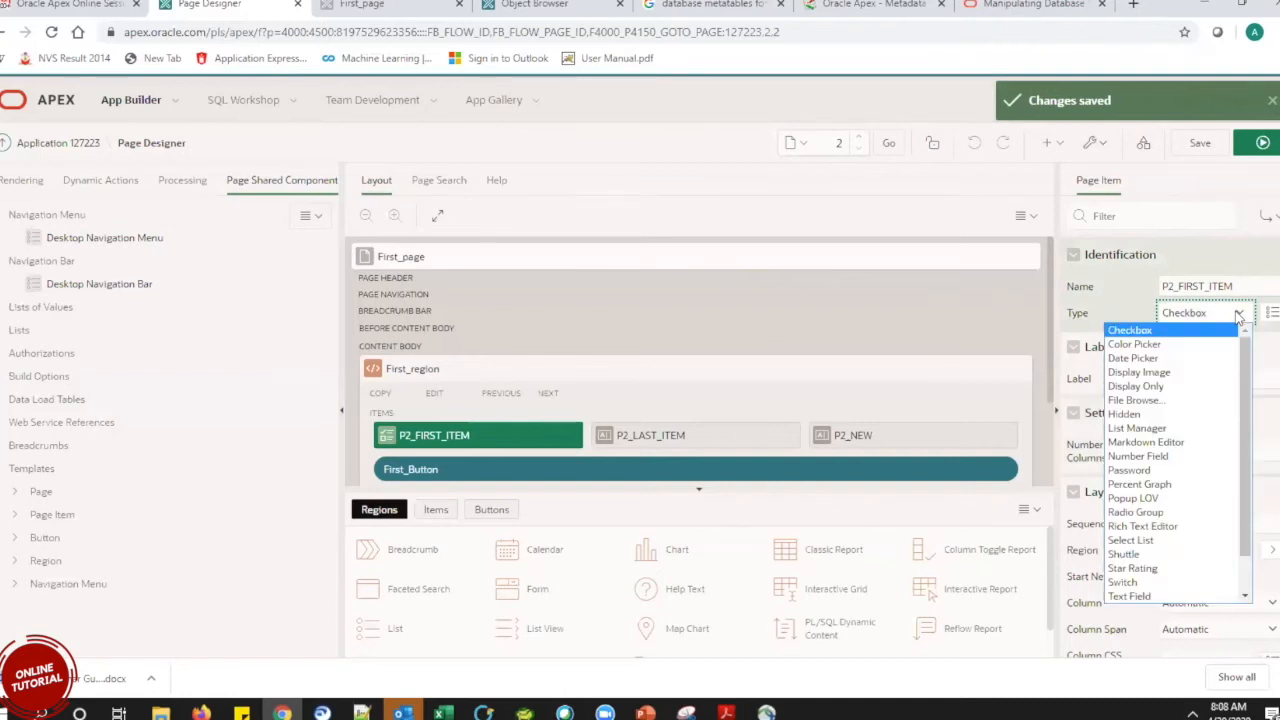
left_click(1157, 345)
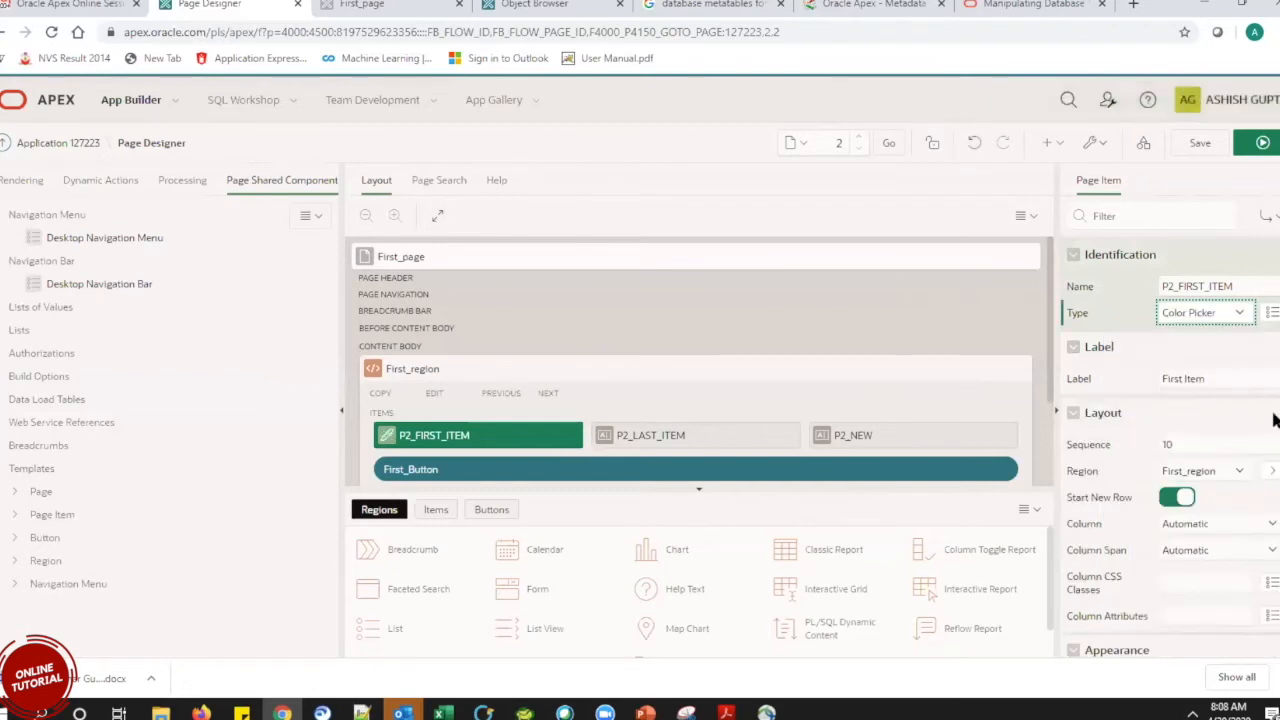
scroll(1273, 330, "down", 1)
scroll(1273, 330, "down", 10)
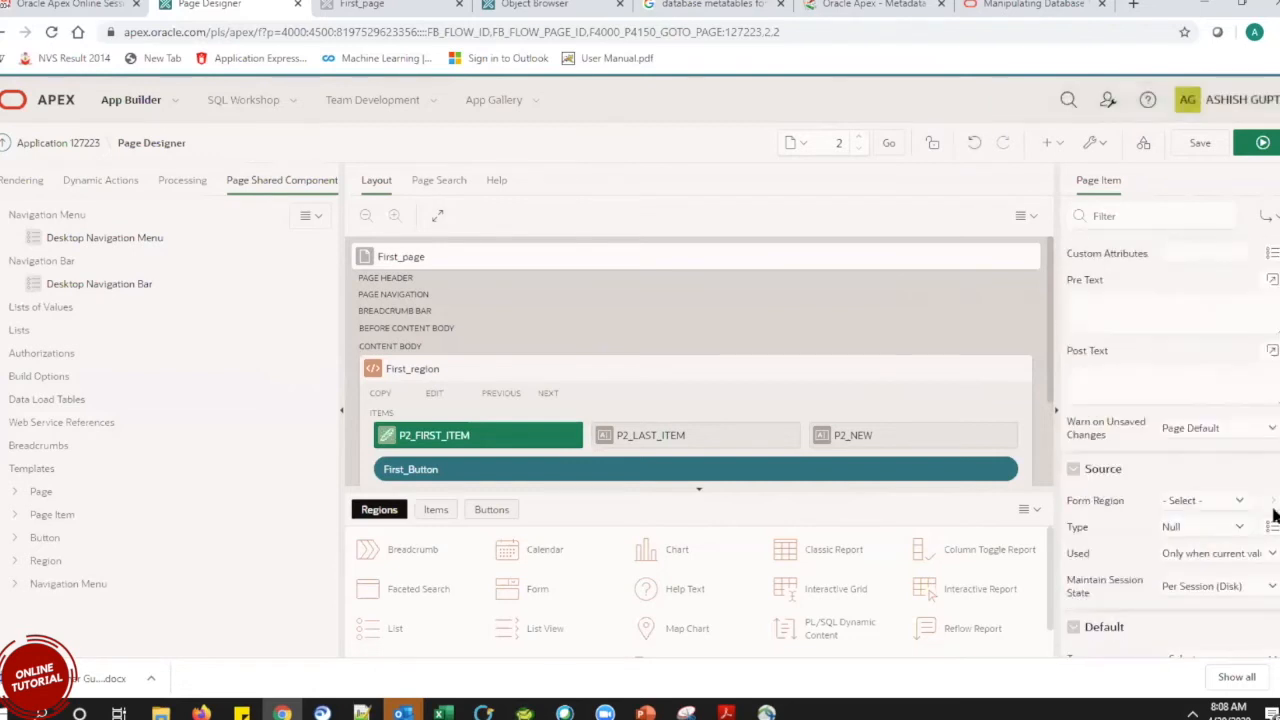
scroll(1273, 268, "up", 15)
left_click(1200, 143)
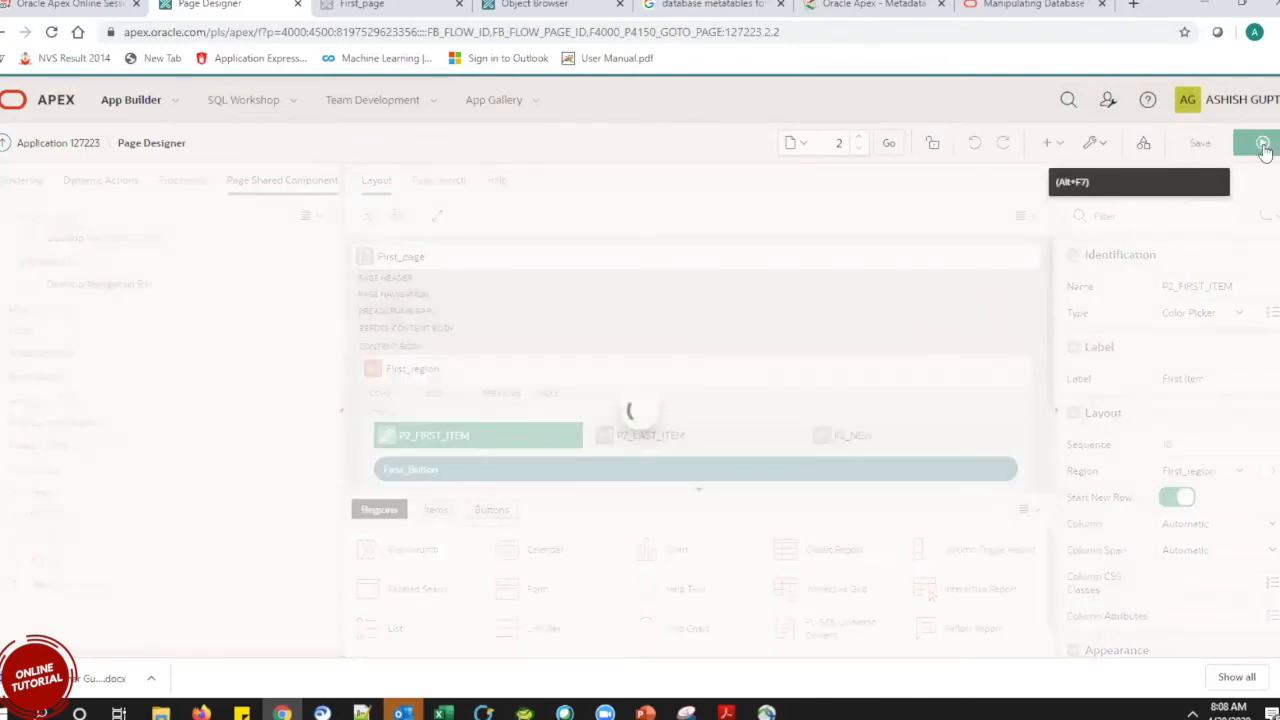
left_click(1263, 145)
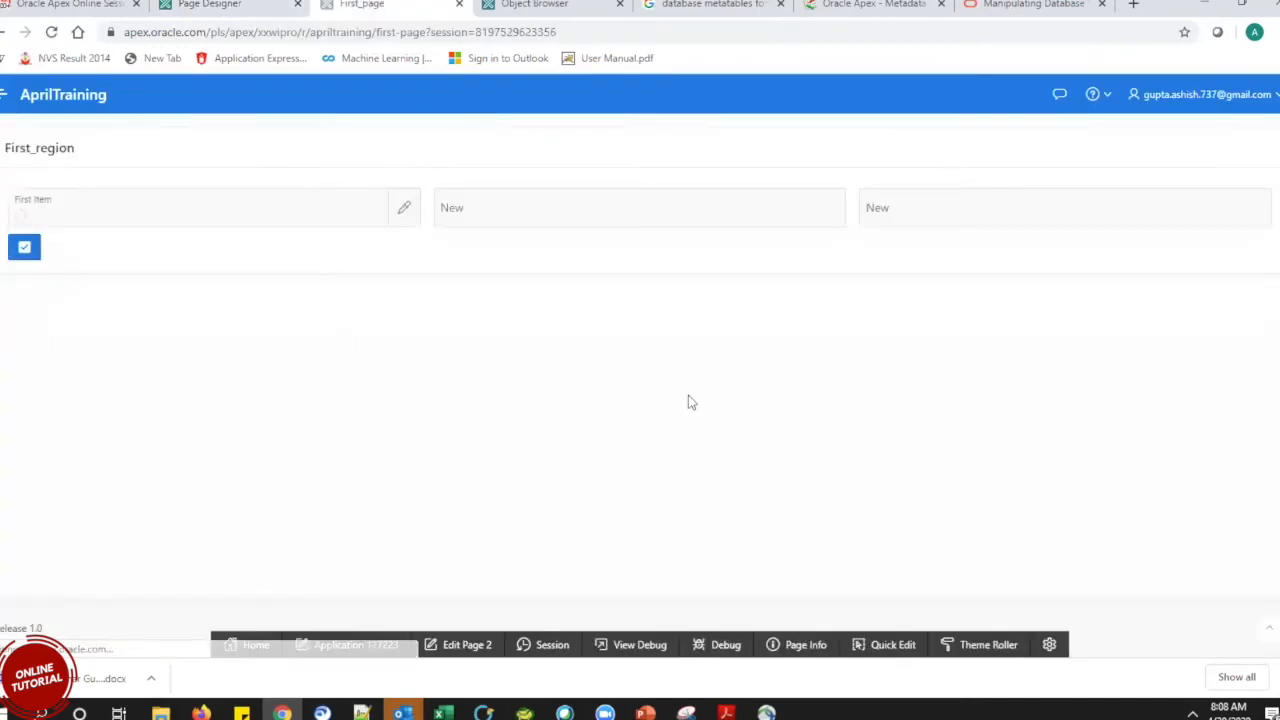
Open First Item's color palette on the running page to examine it, and close it without picking a color.
left_click(404, 209)
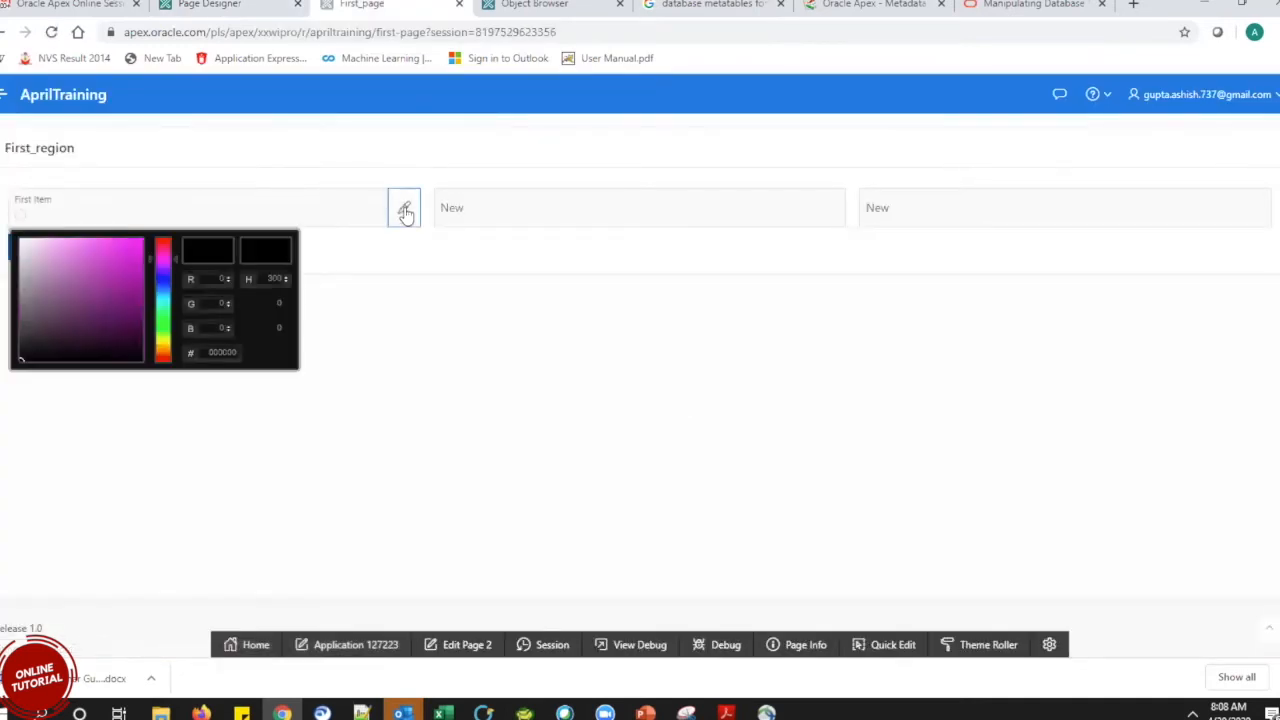
left_click(405, 211)
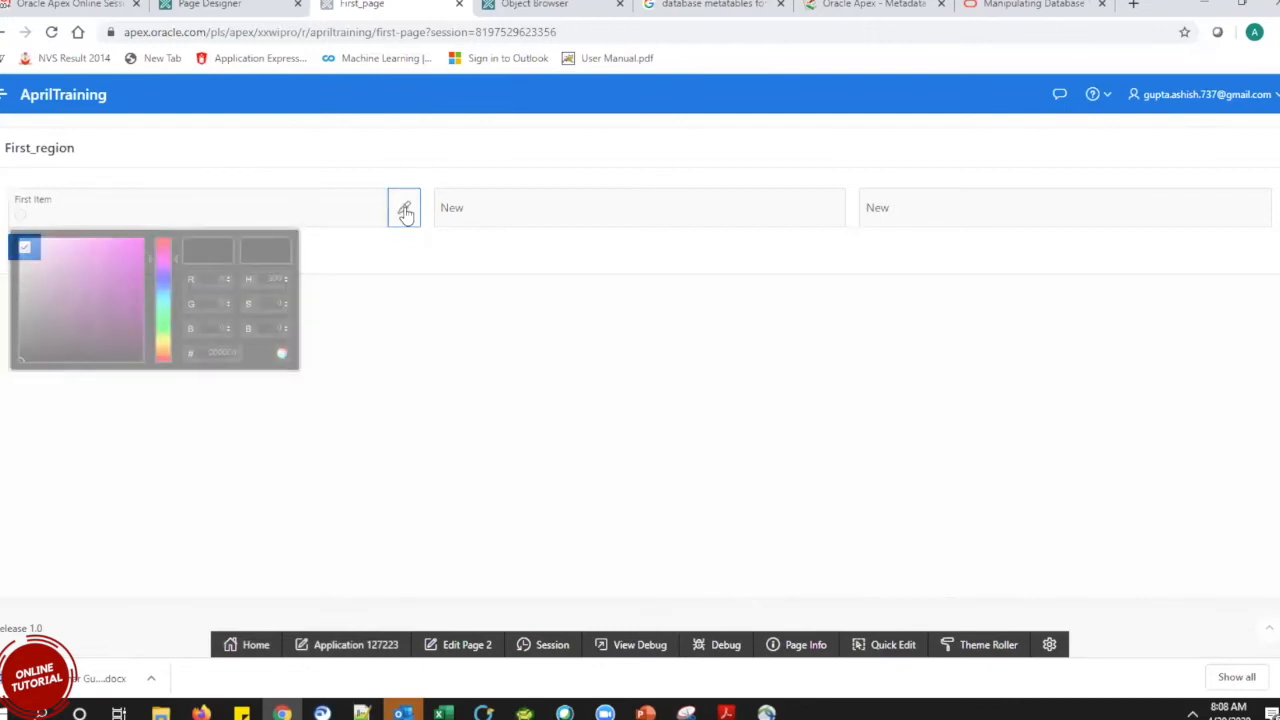
left_click(405, 211)
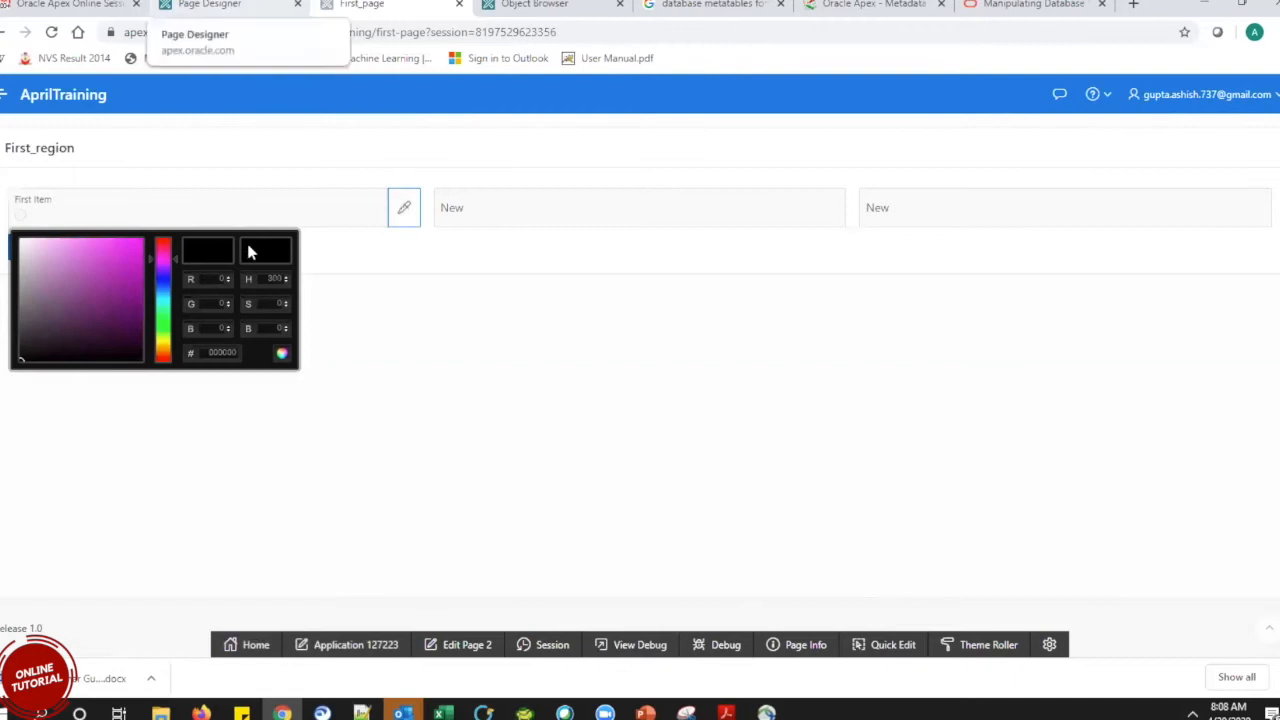
left_click(230, 205)
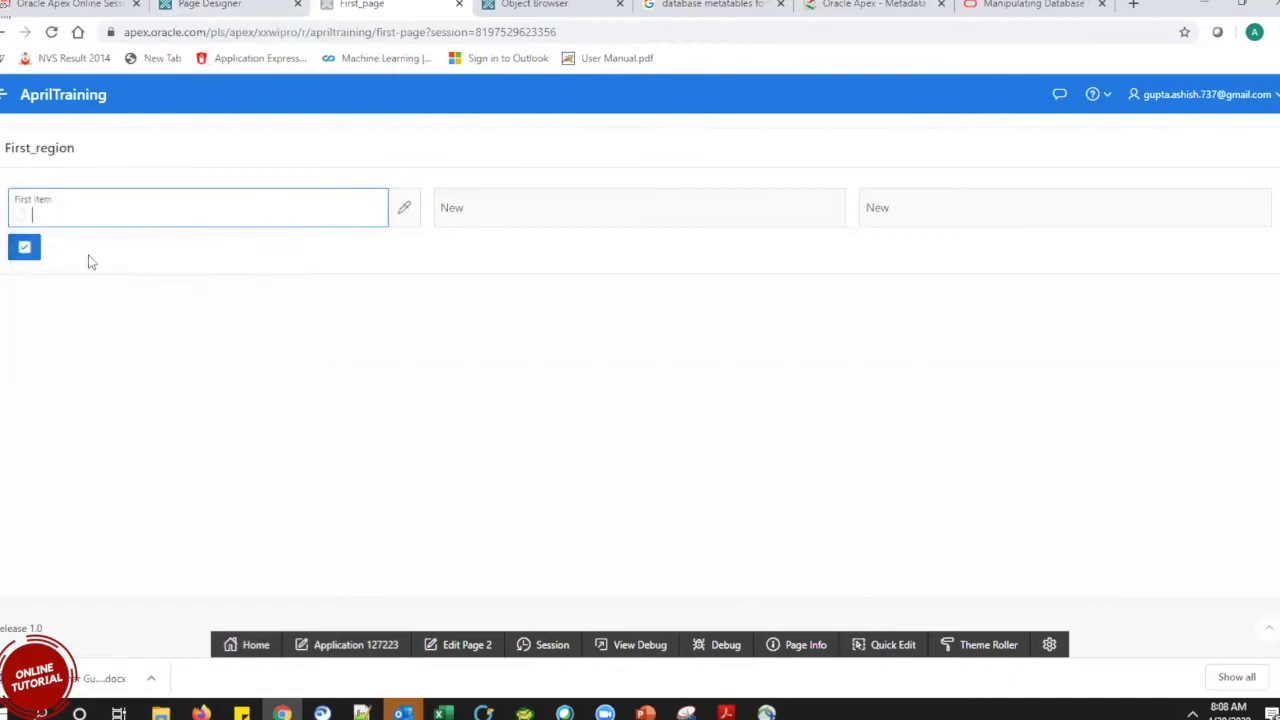
Return to Page Designer, change P2_FIRST_ITEM's type to Date Picker and look over its date, layout and appearance settings.
left_click(262, 4)
left_click(1216, 314)
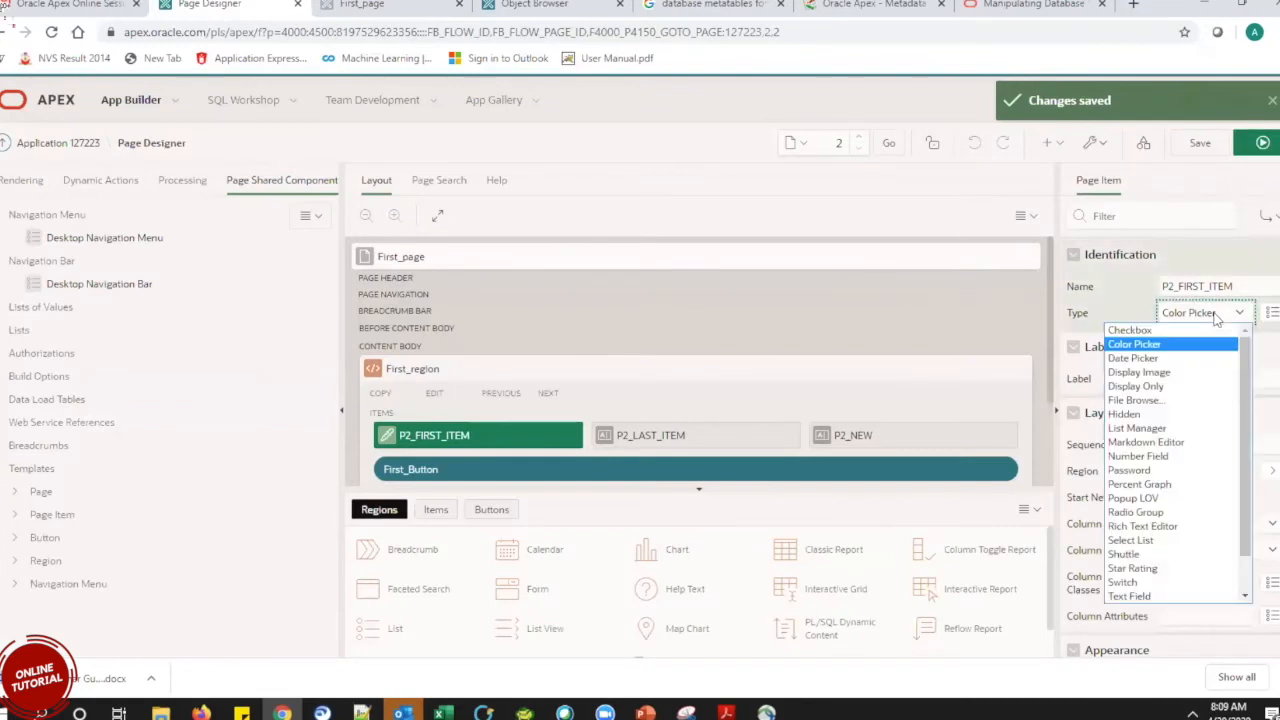
left_click(1181, 358)
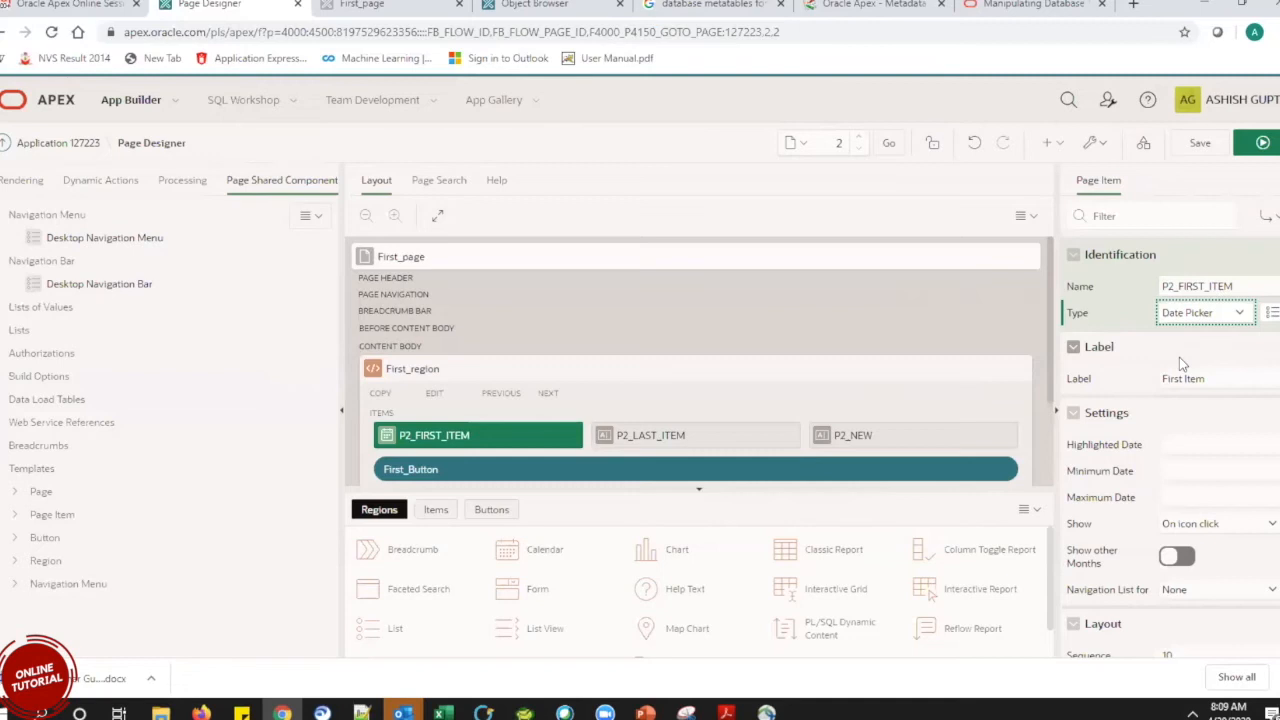
scroll(1273, 290, "down", 5)
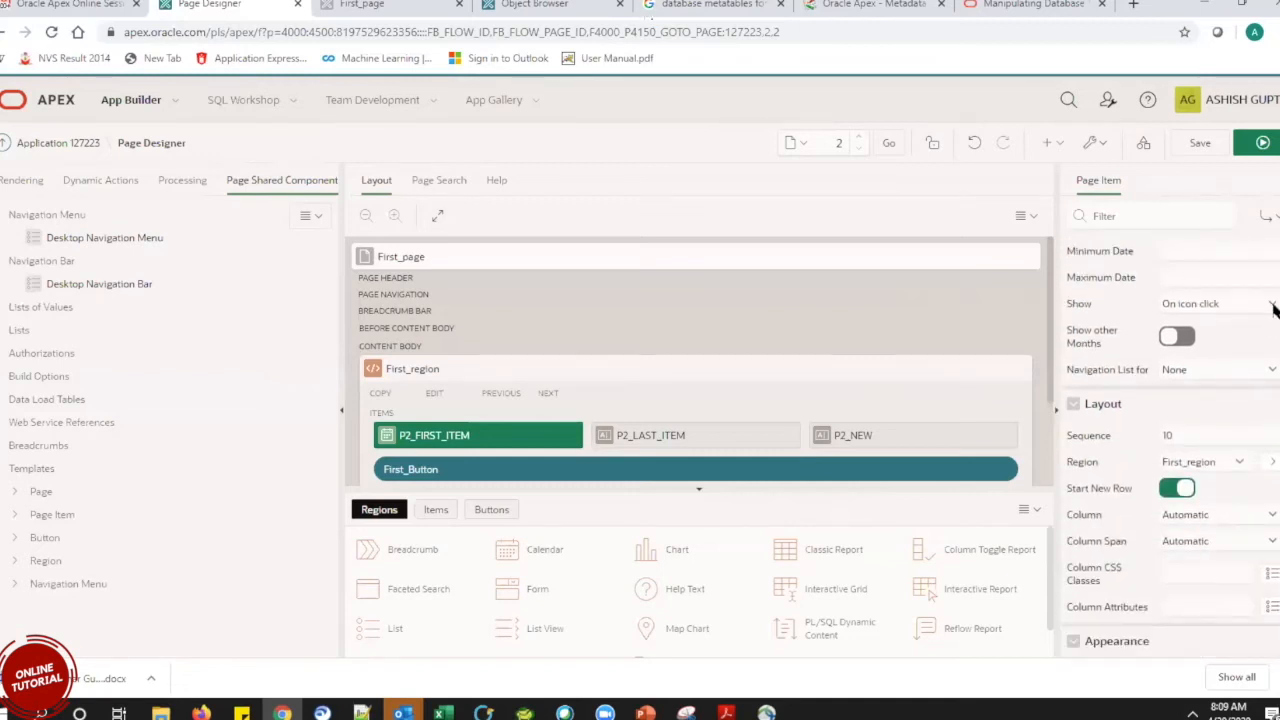
scroll(1273, 320, "up", 4)
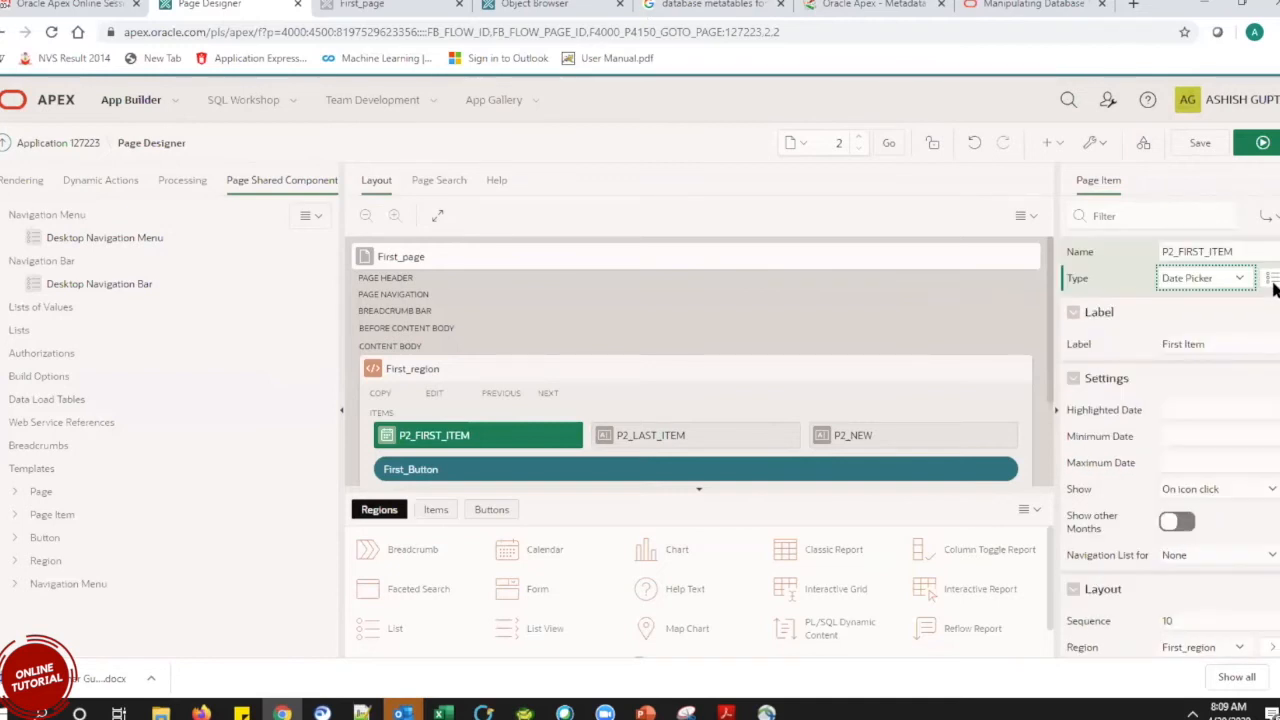
scroll(1273, 295, "down", 4)
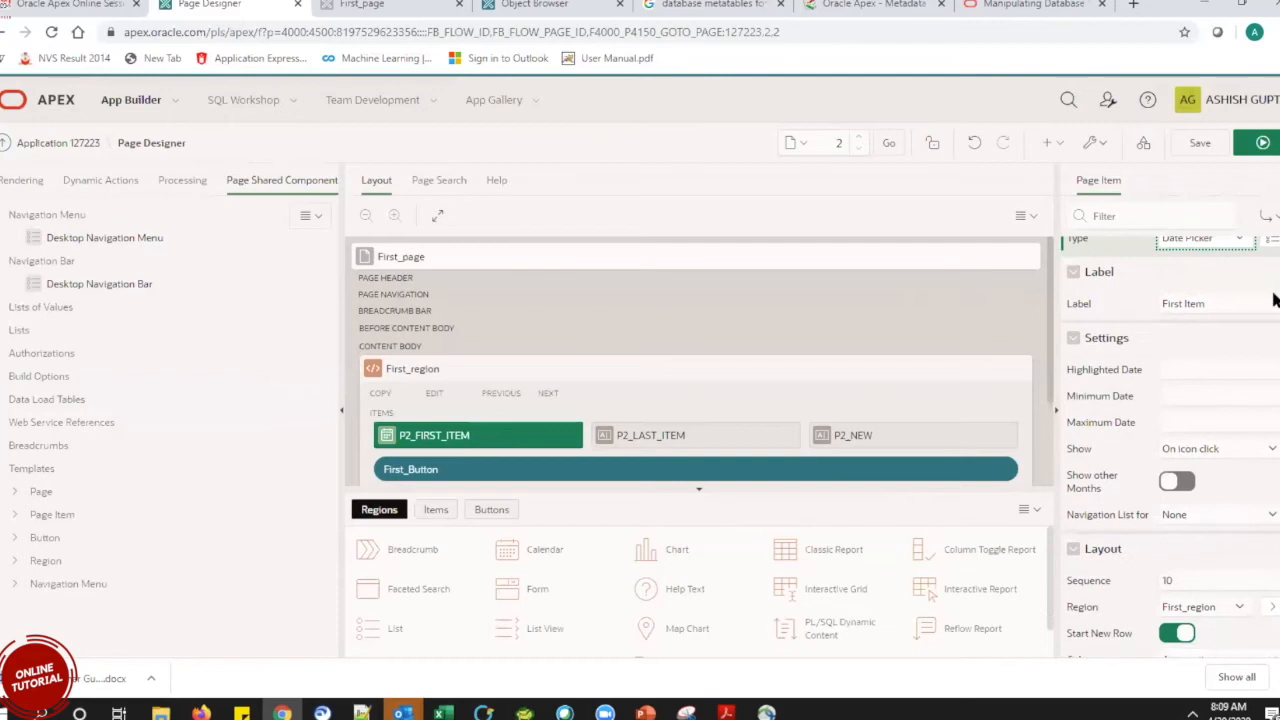
scroll(1273, 311, "down", 8)
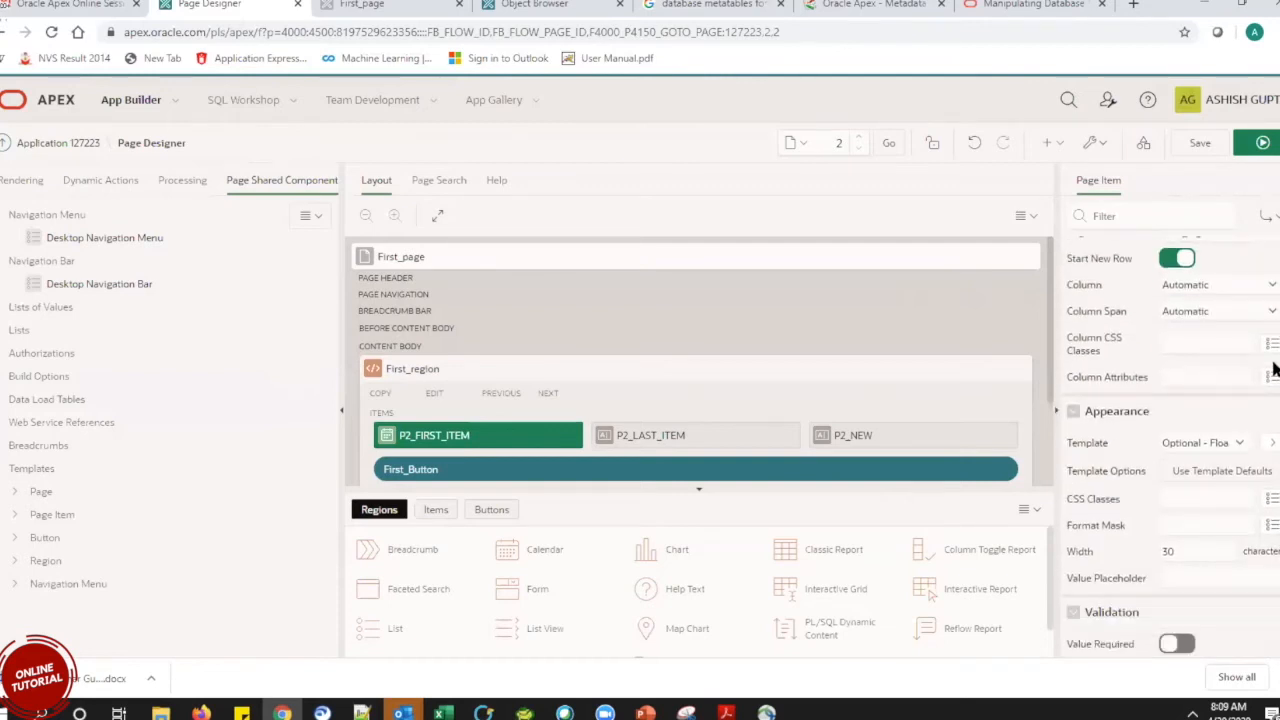
Look through the remaining Date Picker settings of P2_FIRST_ITEM, and save and run First_page.
scroll(1273, 399, "down", 8)
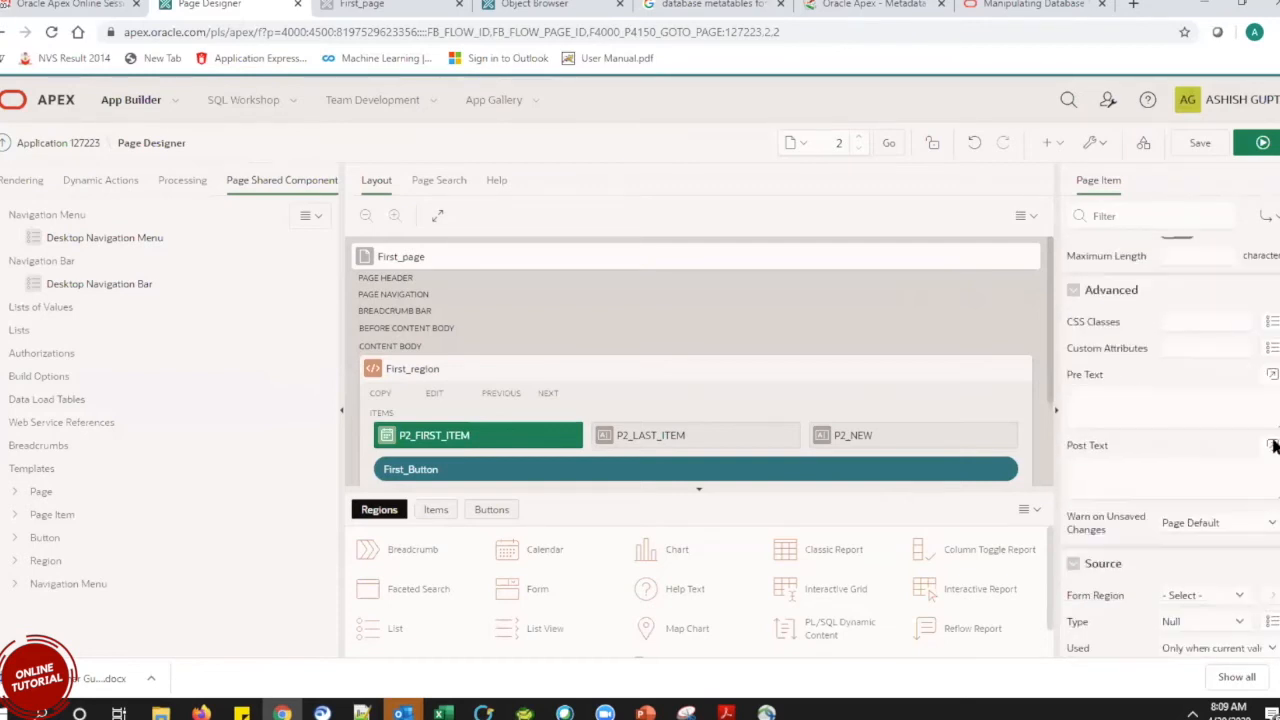
scroll(1273, 463, "down", 3)
scroll(1273, 463, "up", 20)
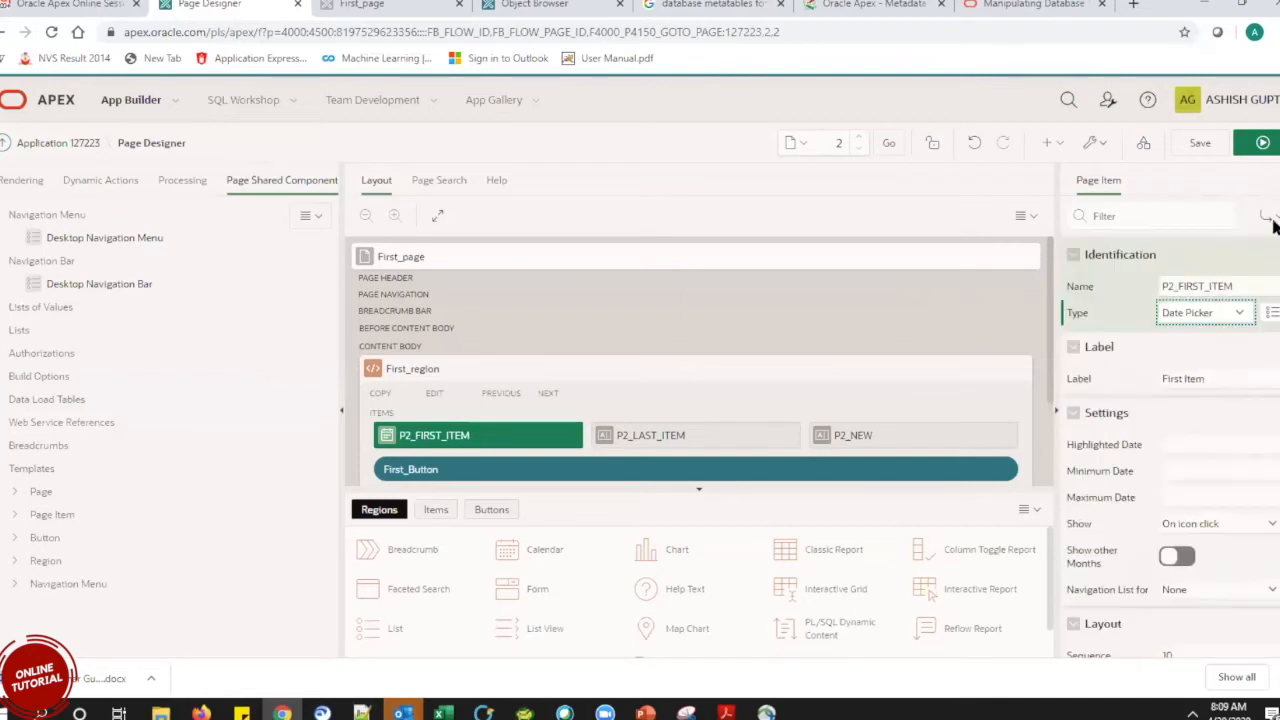
left_click(1203, 146)
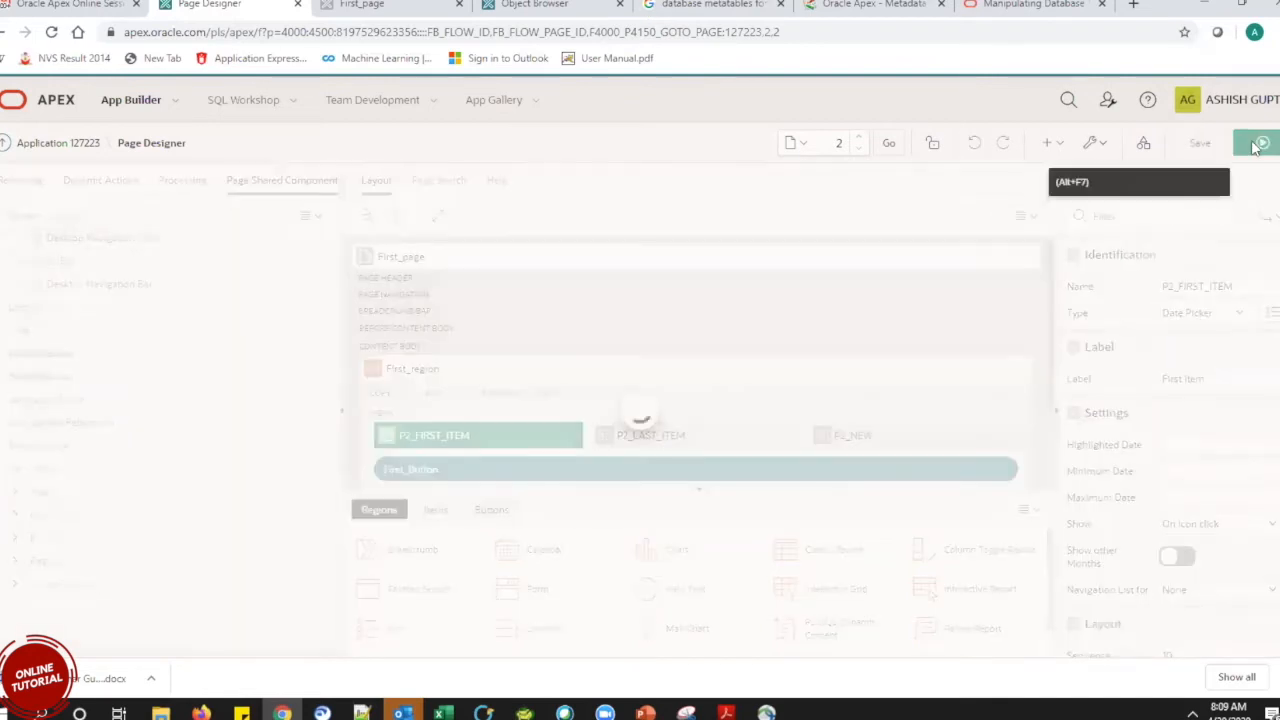
left_click(1257, 146)
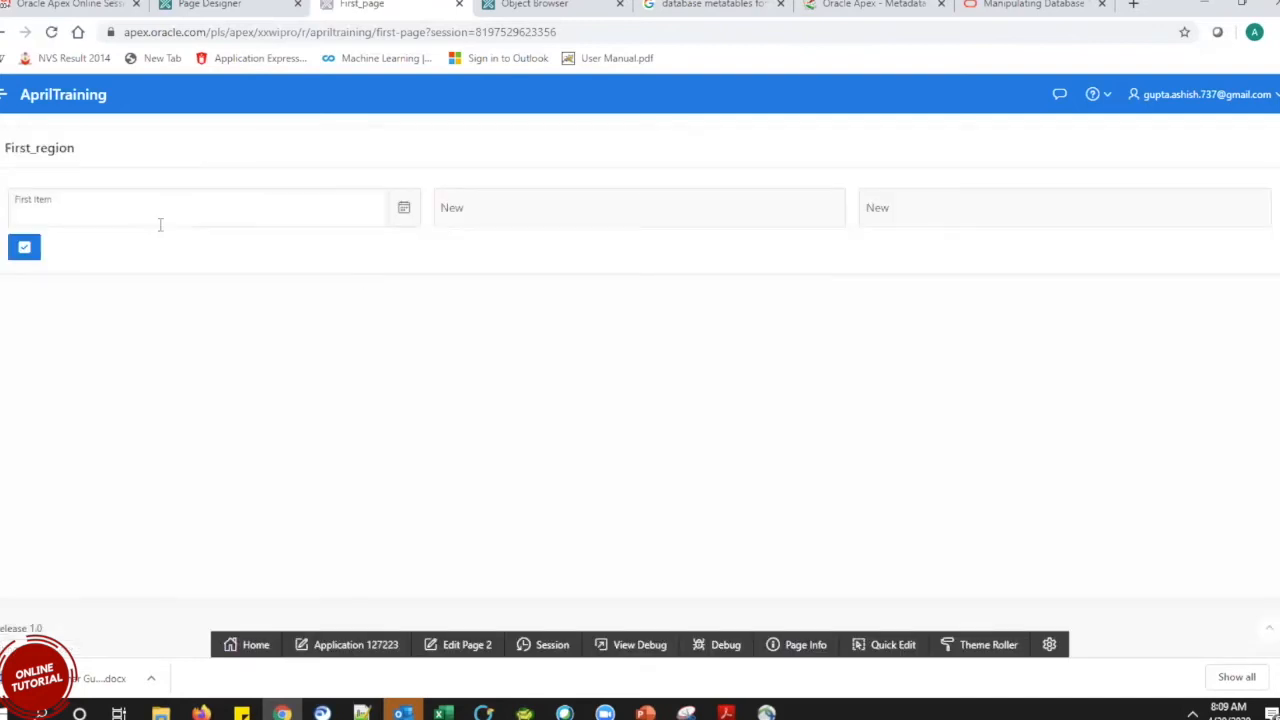
Pick 4/13/2020 for First Item from its calendar on the running page.
left_click(405, 210)
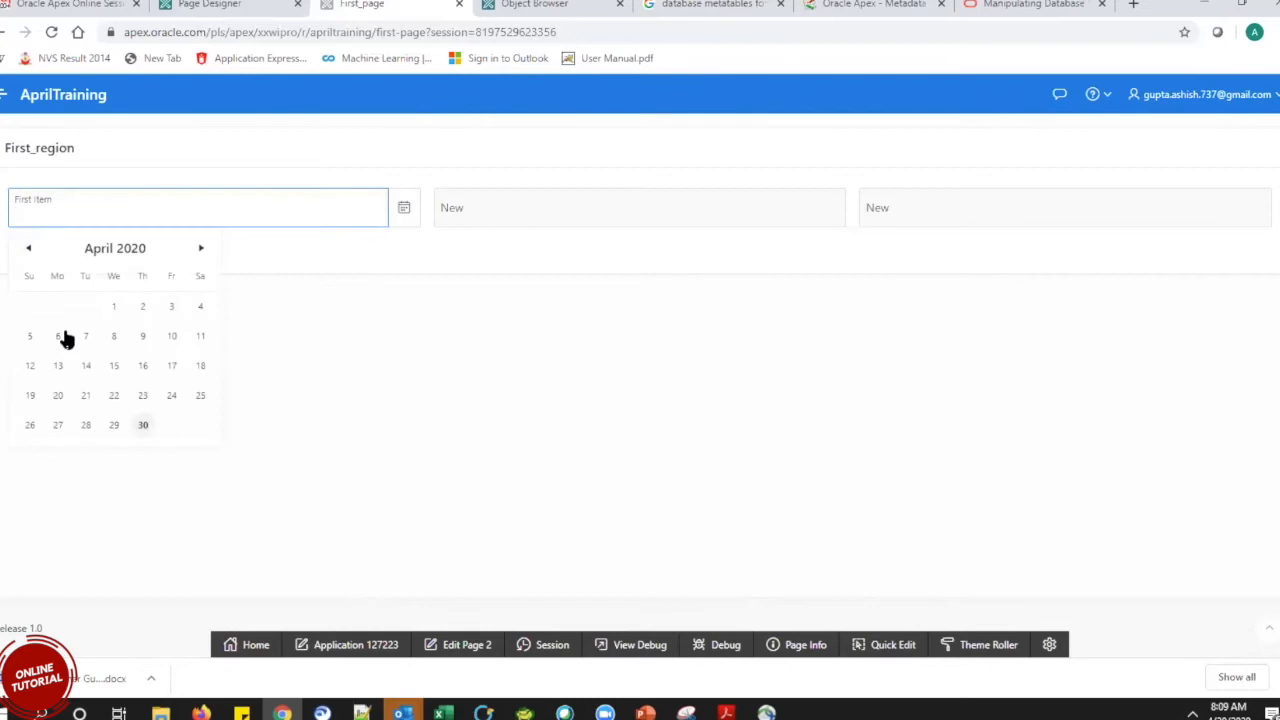
left_click(162, 340)
left_click(405, 209)
left_click(188, 210)
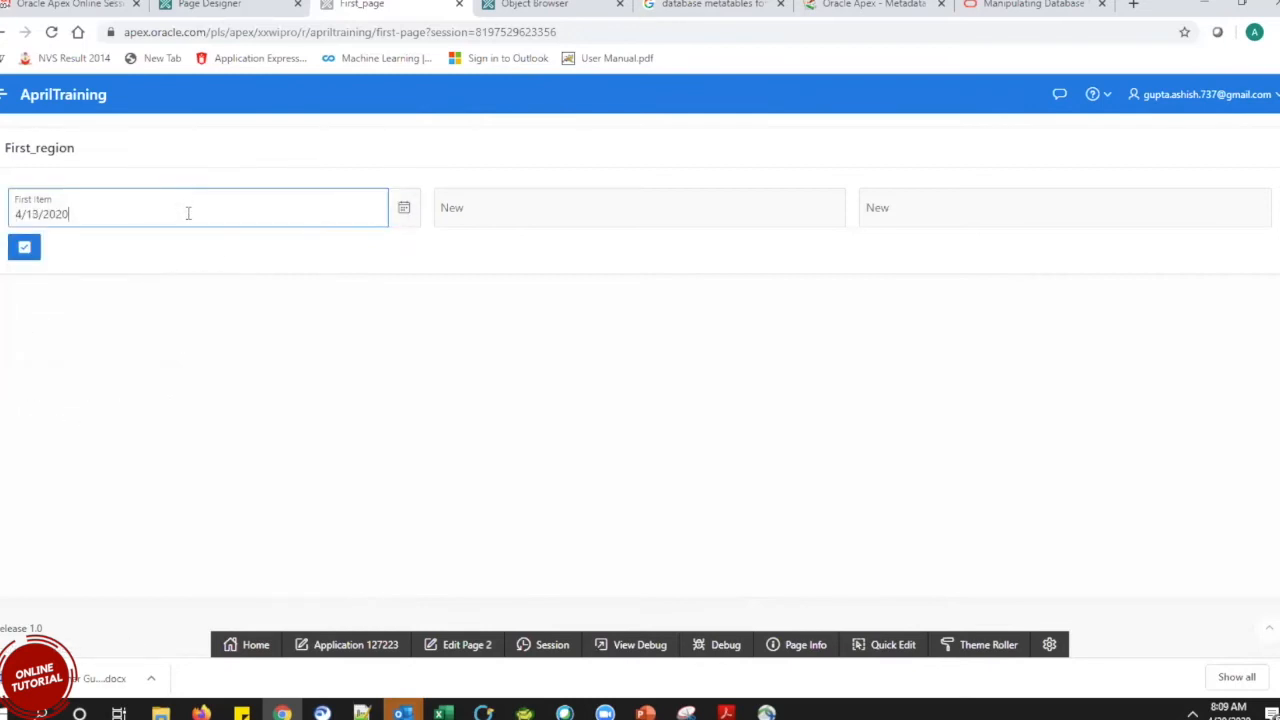
Replace the date in First Item with 6-JUN-2207 and try to submit the page.
key("BackSpace")
key("BackSpace")
key("BackSpace")
key("BackSpace")
key("BackSpace")
key("BackSpace")
key("BackSpace")
key("BackSpace")
type("6-JUN-2207")
left_click_drag(86, 215, 10, 217)
left_click(72, 257)
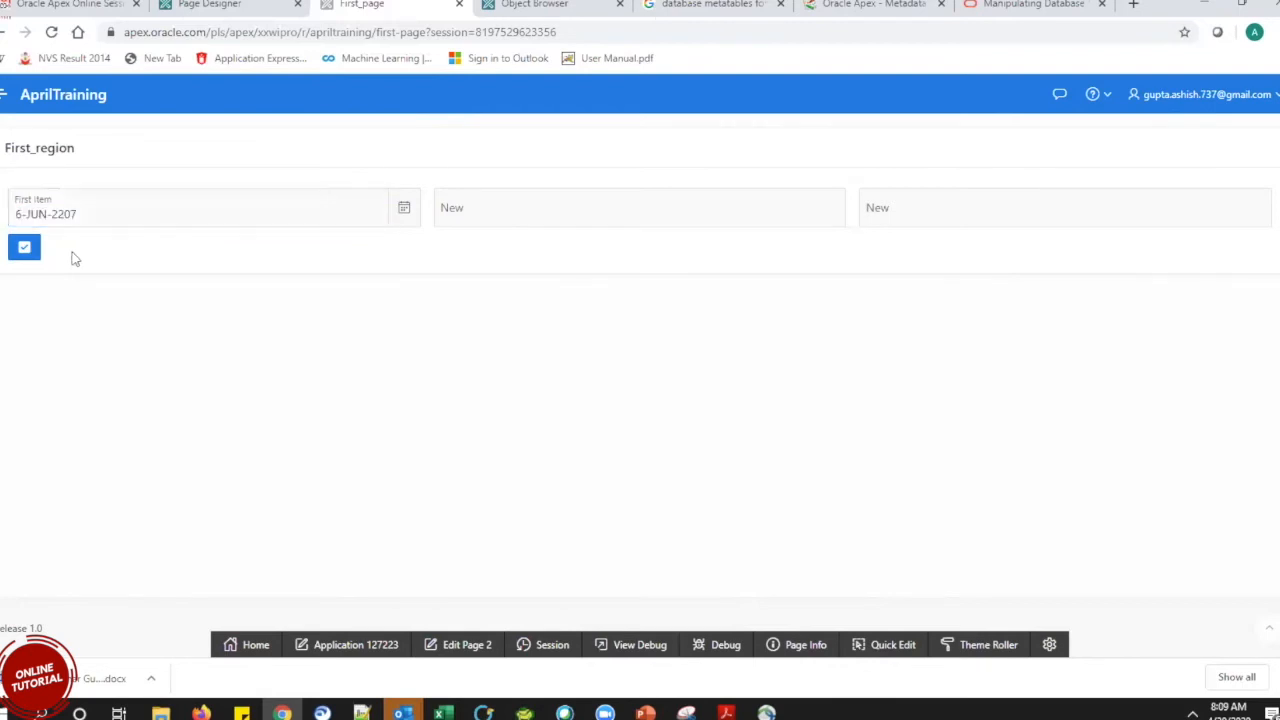
left_click(25, 252)
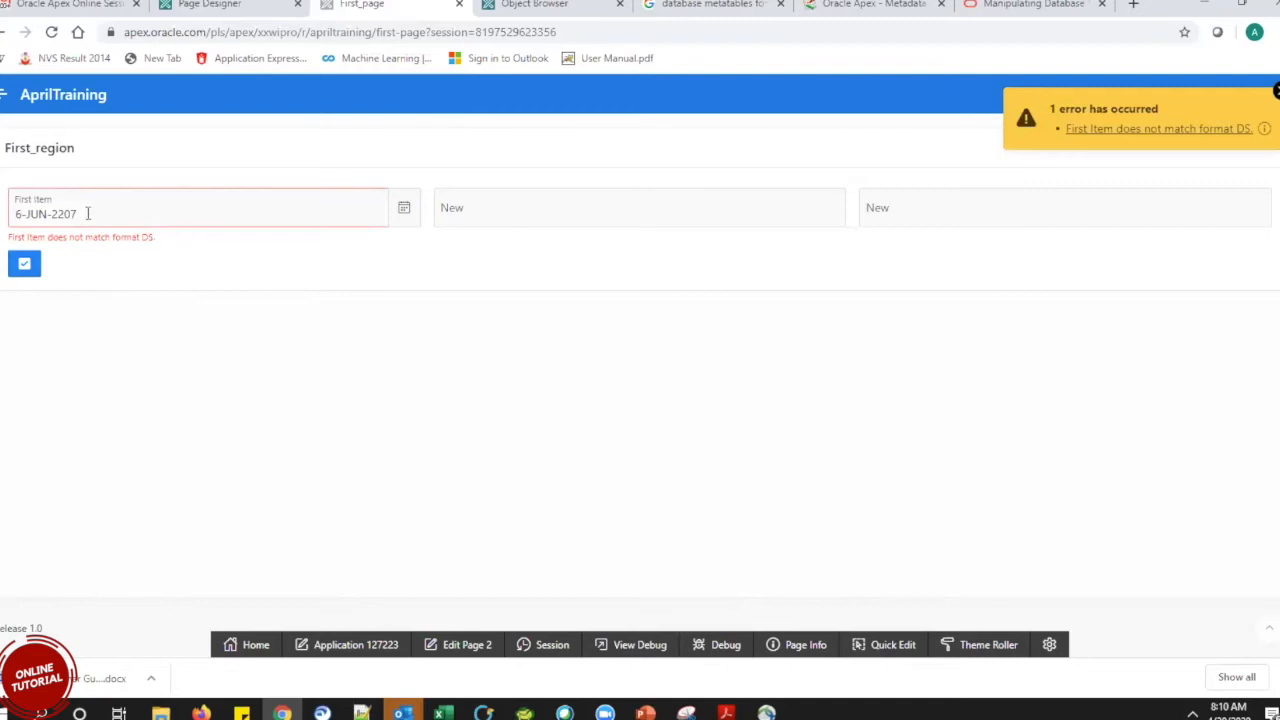
Compare the date entered in First Item with the format error reported for it.
left_click_drag(74, 214, 9, 214)
left_click(168, 283)
left_click_drag(126, 214, 80, 214)
left_click(157, 285)
left_click(158, 281)
left_click_drag(157, 238, 14, 214)
Pick 4/10/2020 for First Item from its calendar and submit the page.
left_click(405, 218)
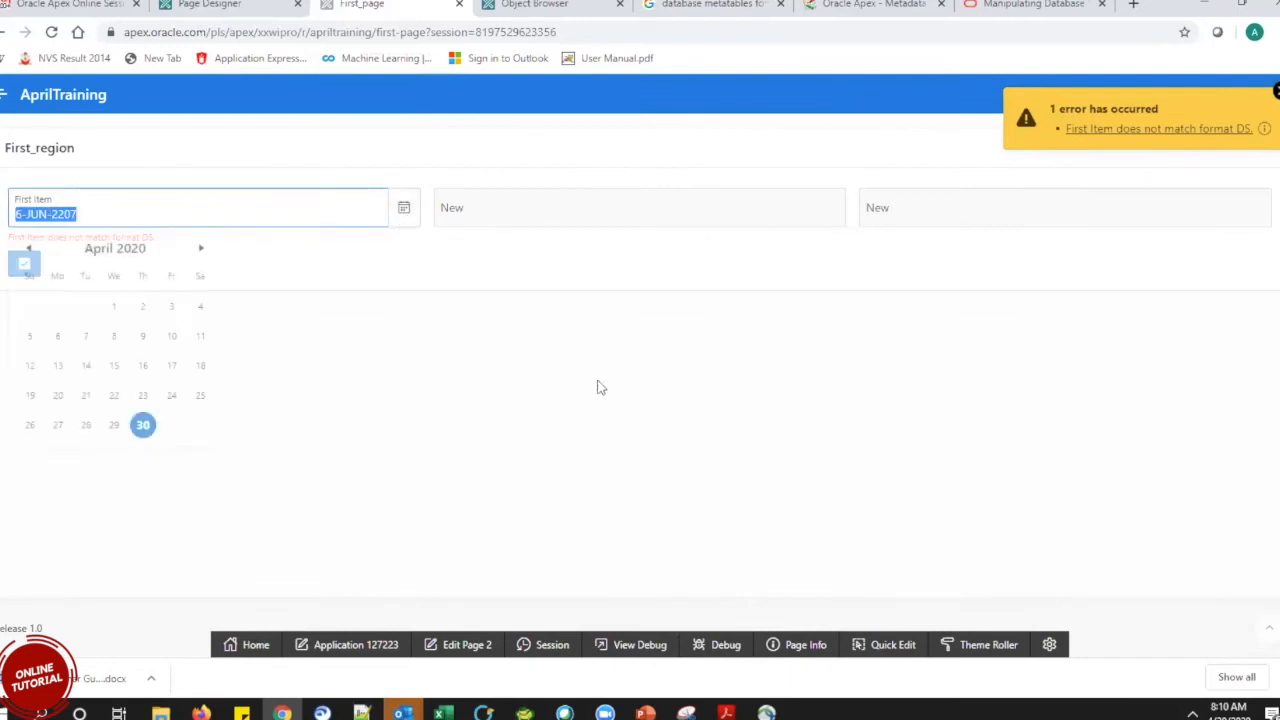
left_click(172, 335)
left_click(127, 205)
left_click(29, 268)
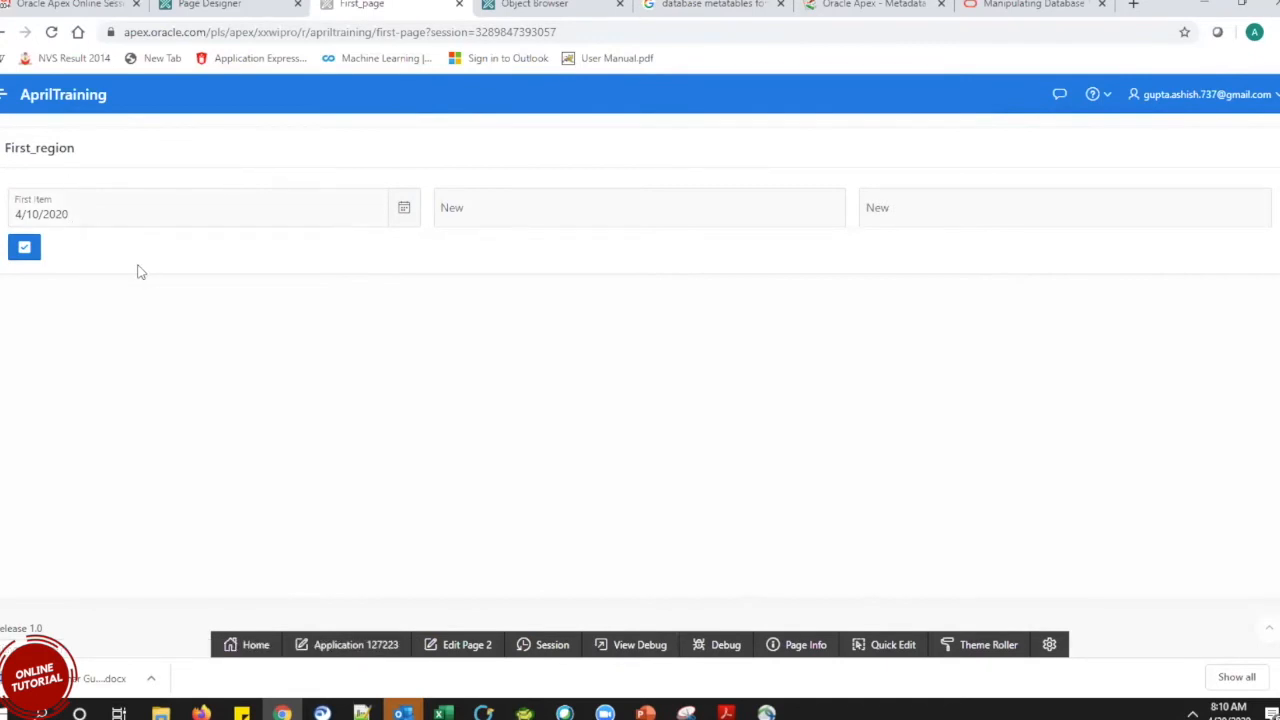
Compare P2_FIRST_ITEM's Minimum Date and Maximum Date settings with the First Item calendar on the running page.
key("ctrl+Page_Up")
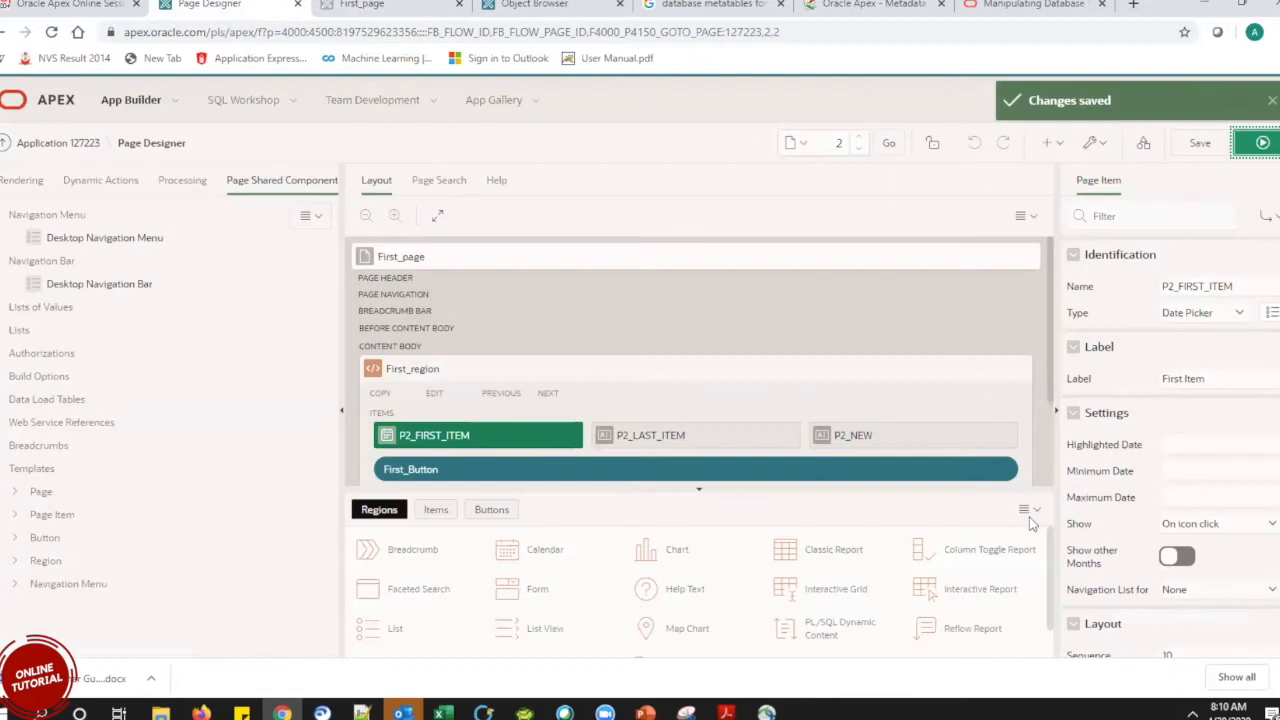
left_click(1175, 500)
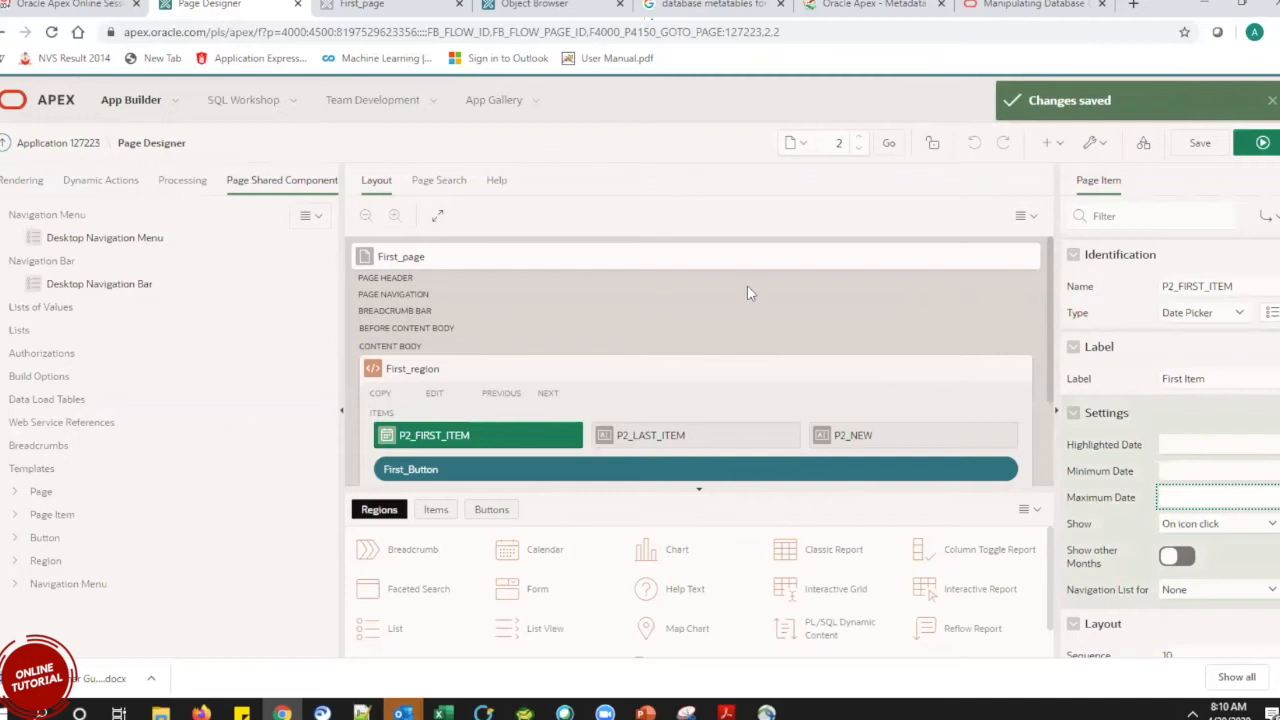
left_click(375, 5)
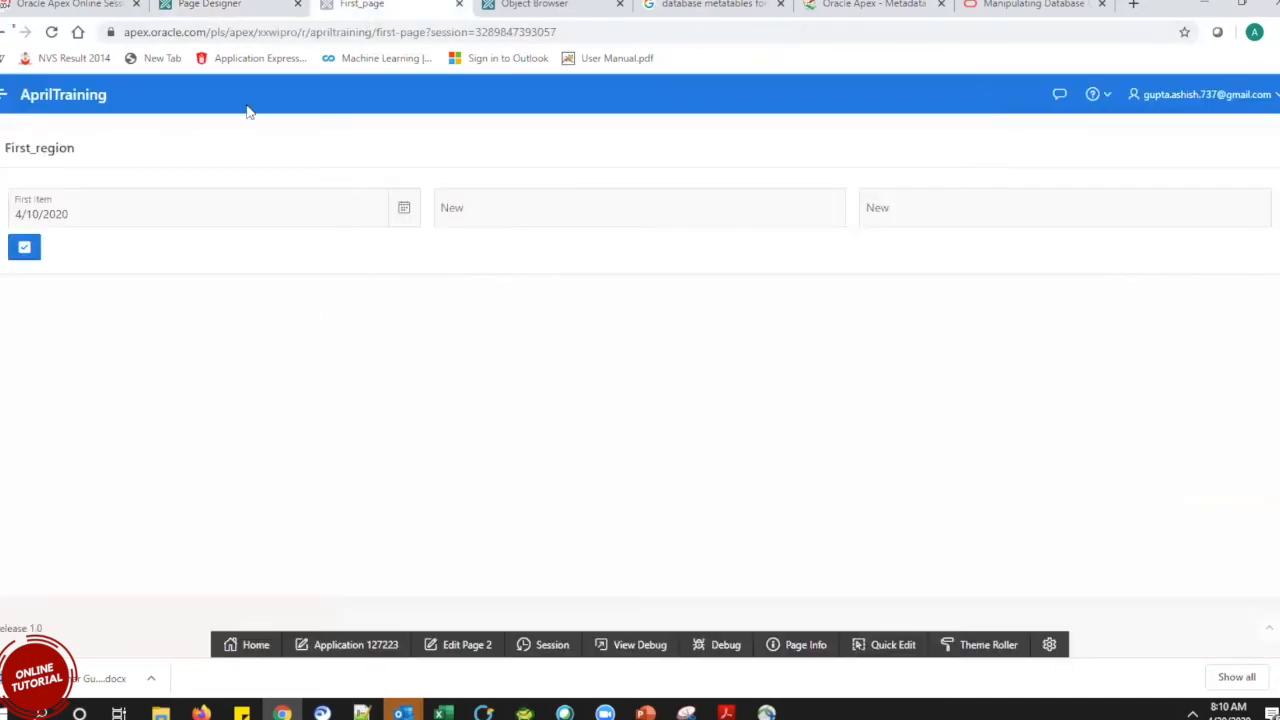
left_click(403, 211)
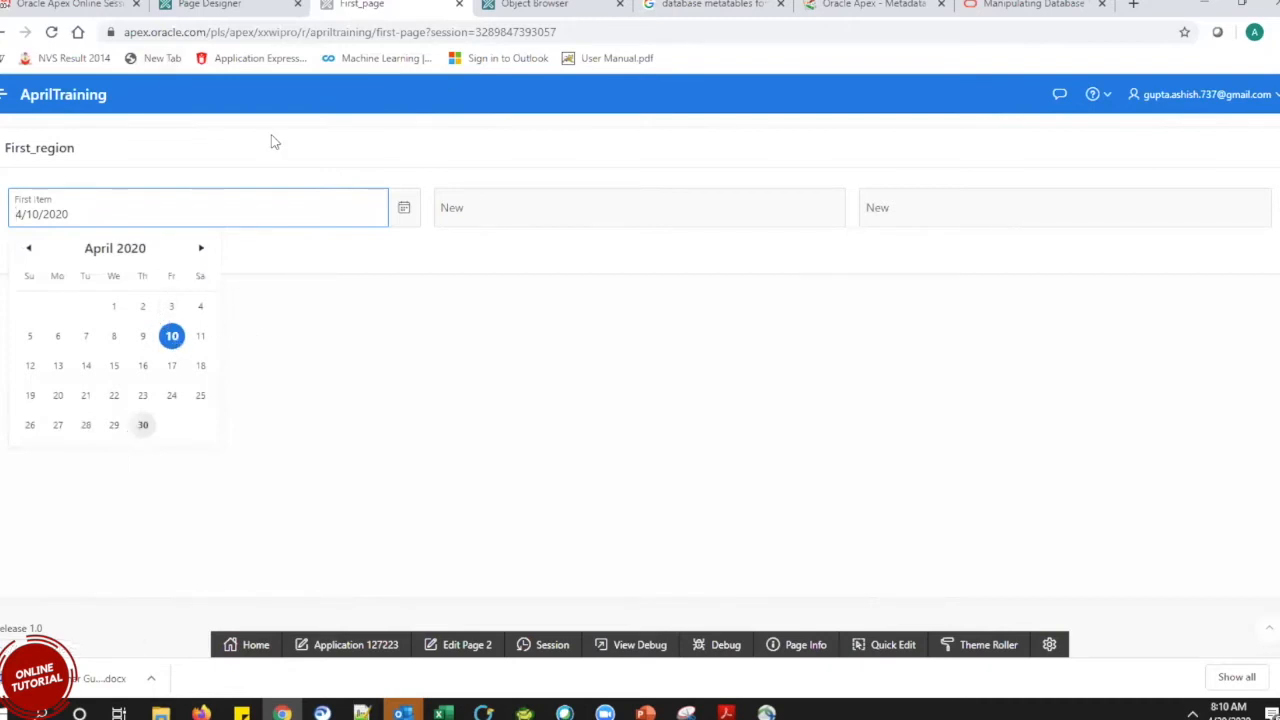
left_click(220, 5)
left_click(1206, 500)
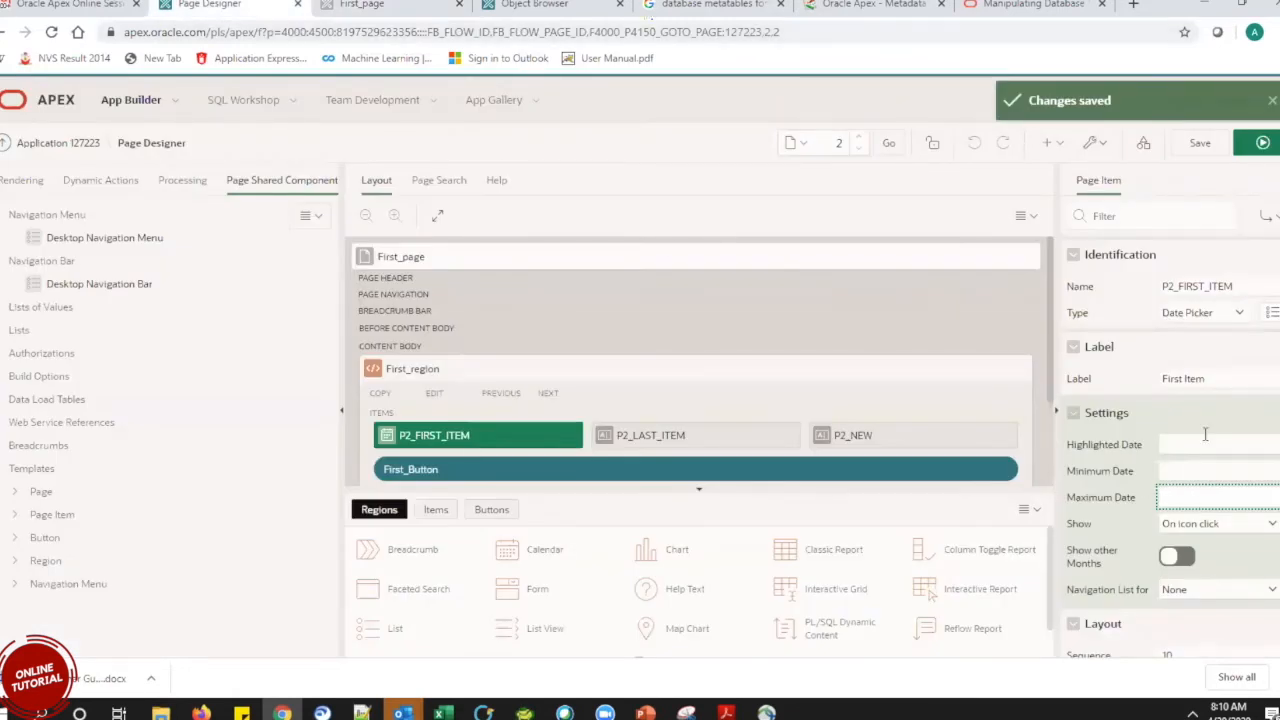
left_click(1205, 471)
left_click(367, 5)
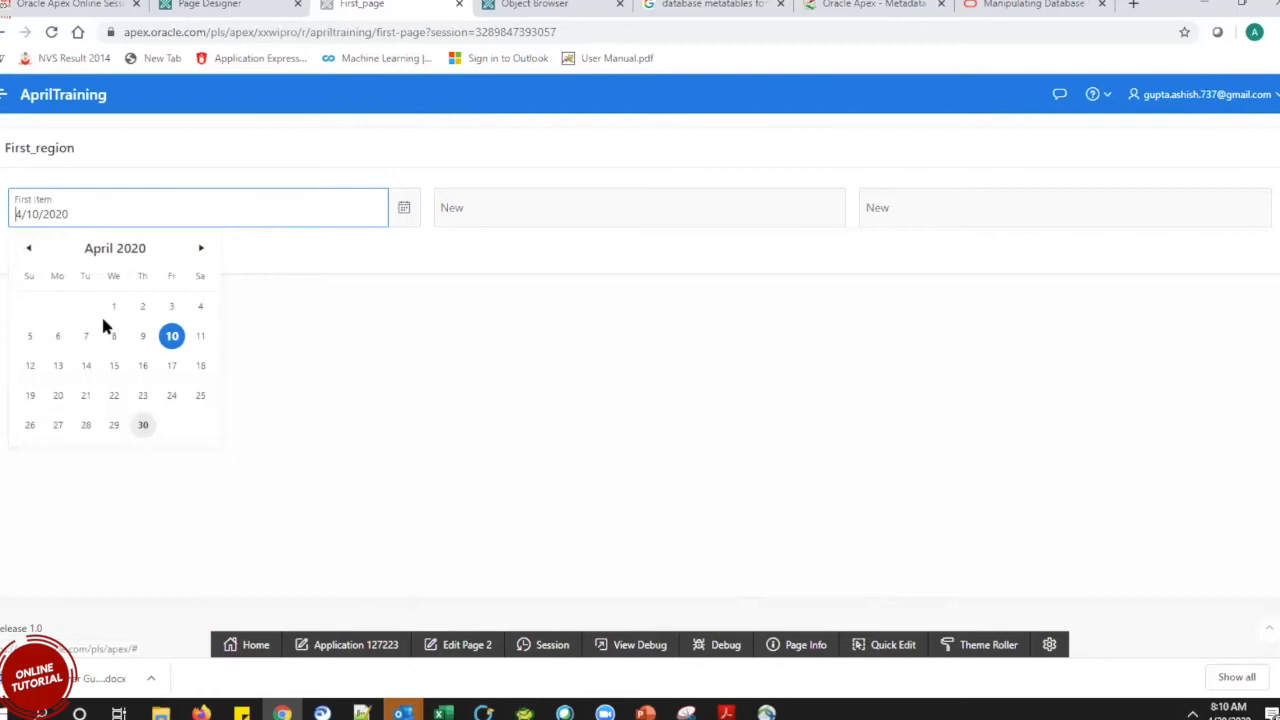
Return to Page Designer, set P2_FIRST_ITEM's Minimum Date to SYSDATE, and save and run First_page.
left_click(209, 5)
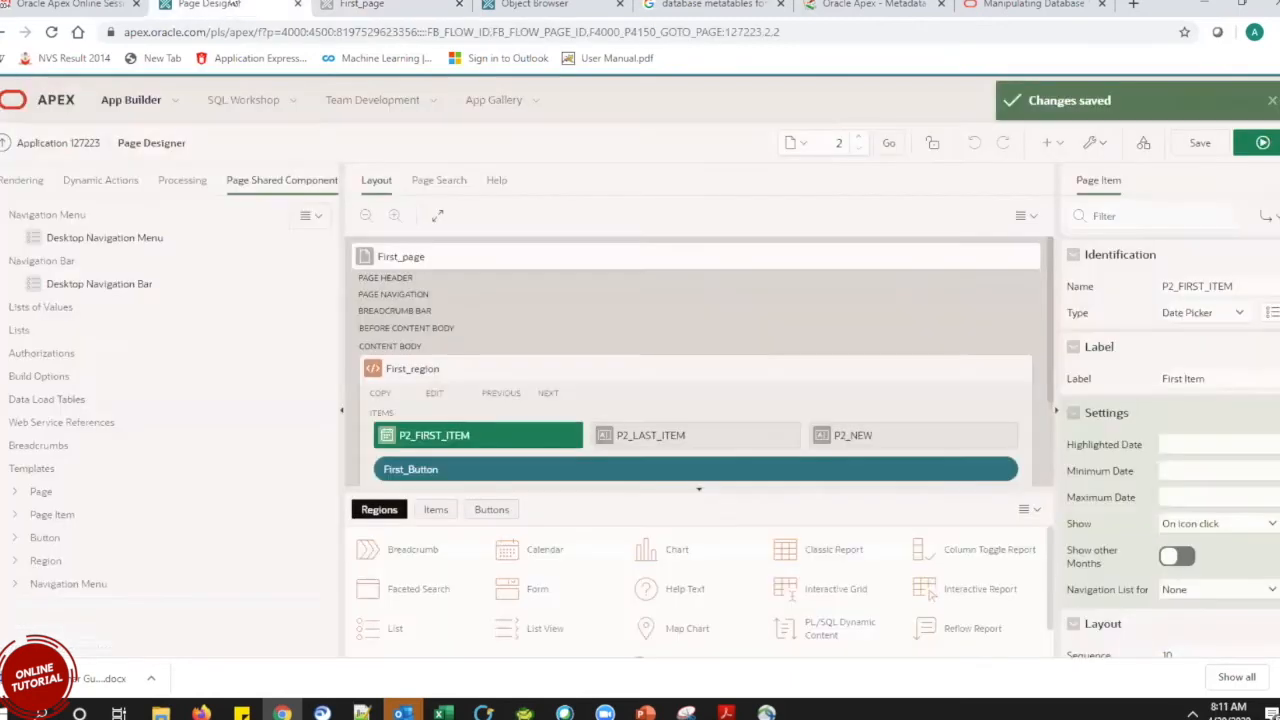
type("SYSDATE")
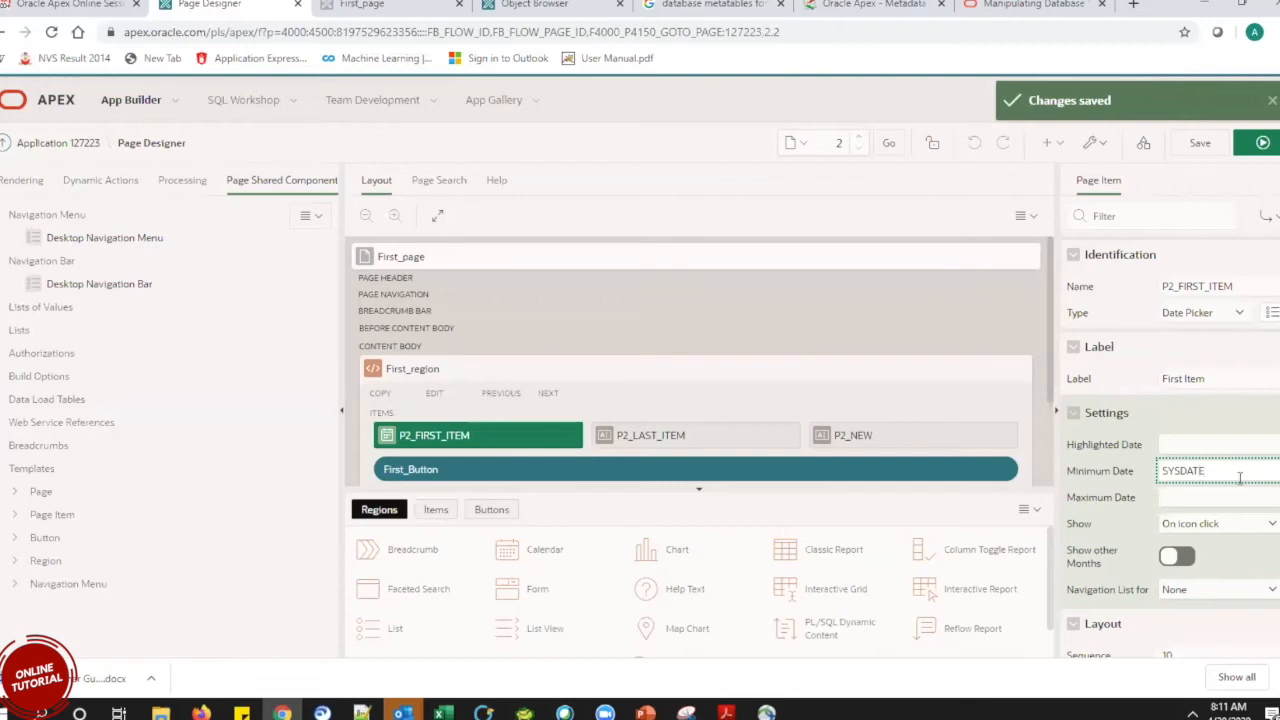
left_click(1181, 483)
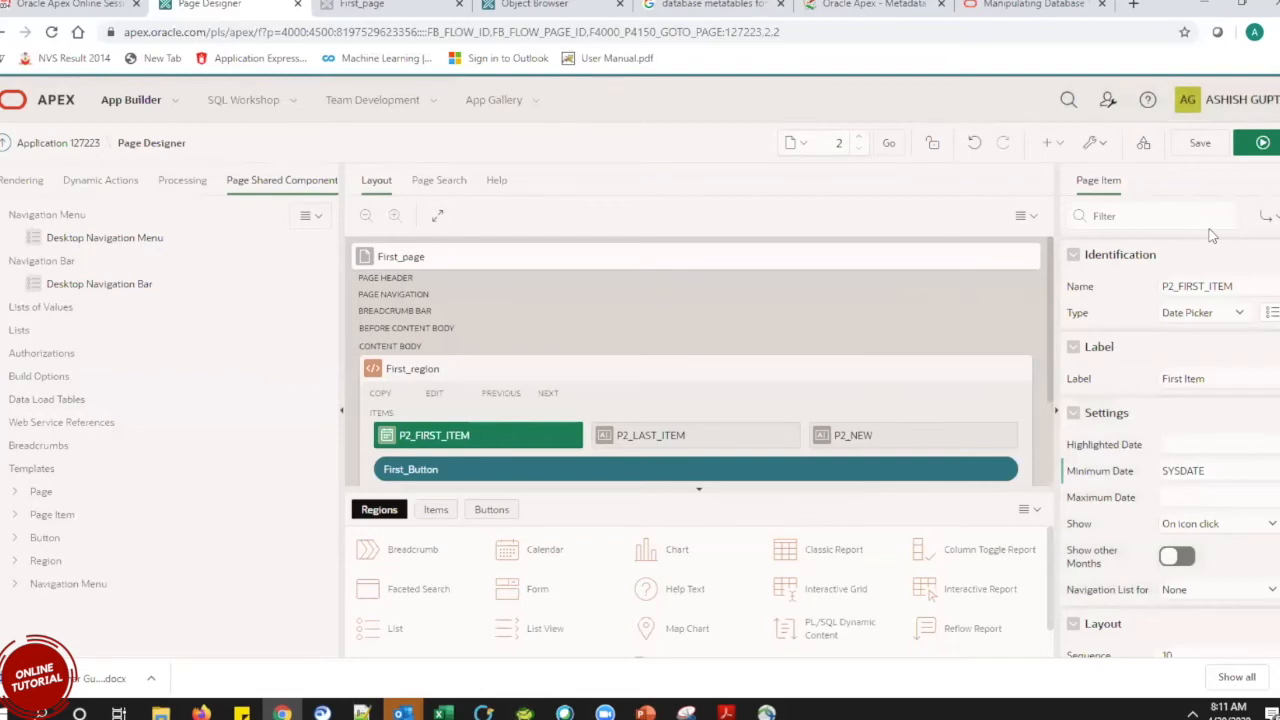
left_click(1199, 144)
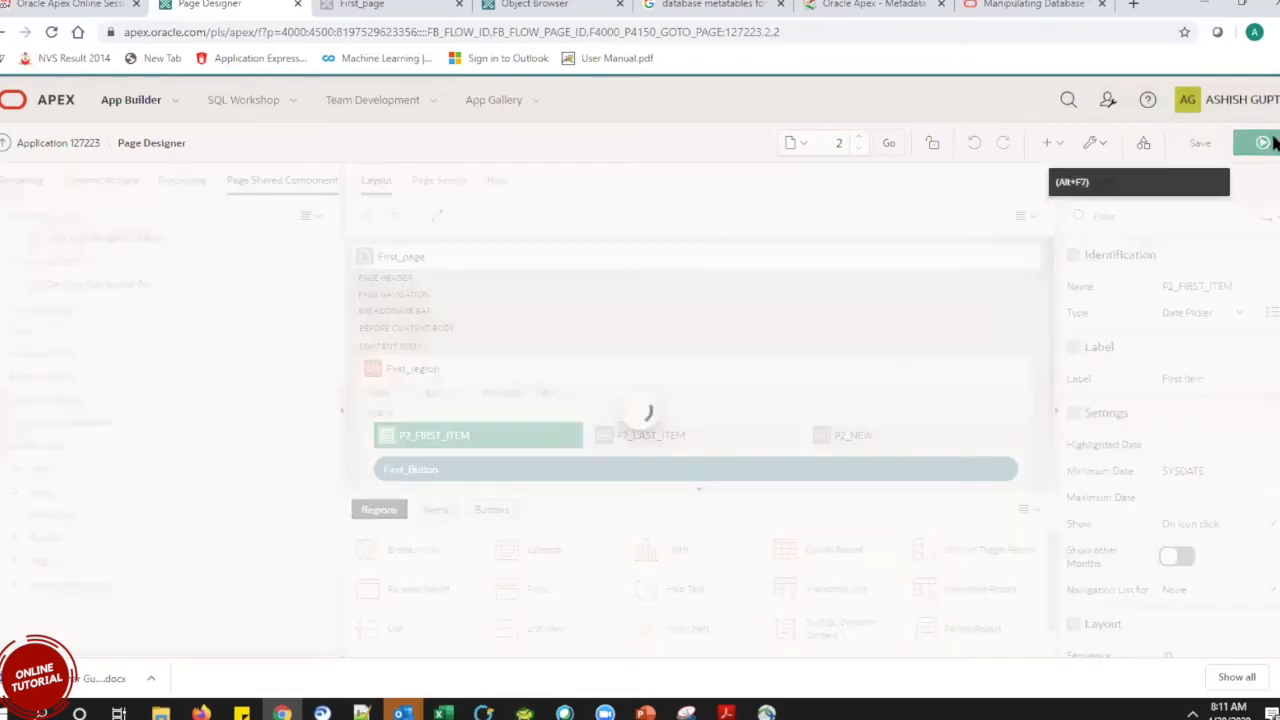
left_click(1272, 145)
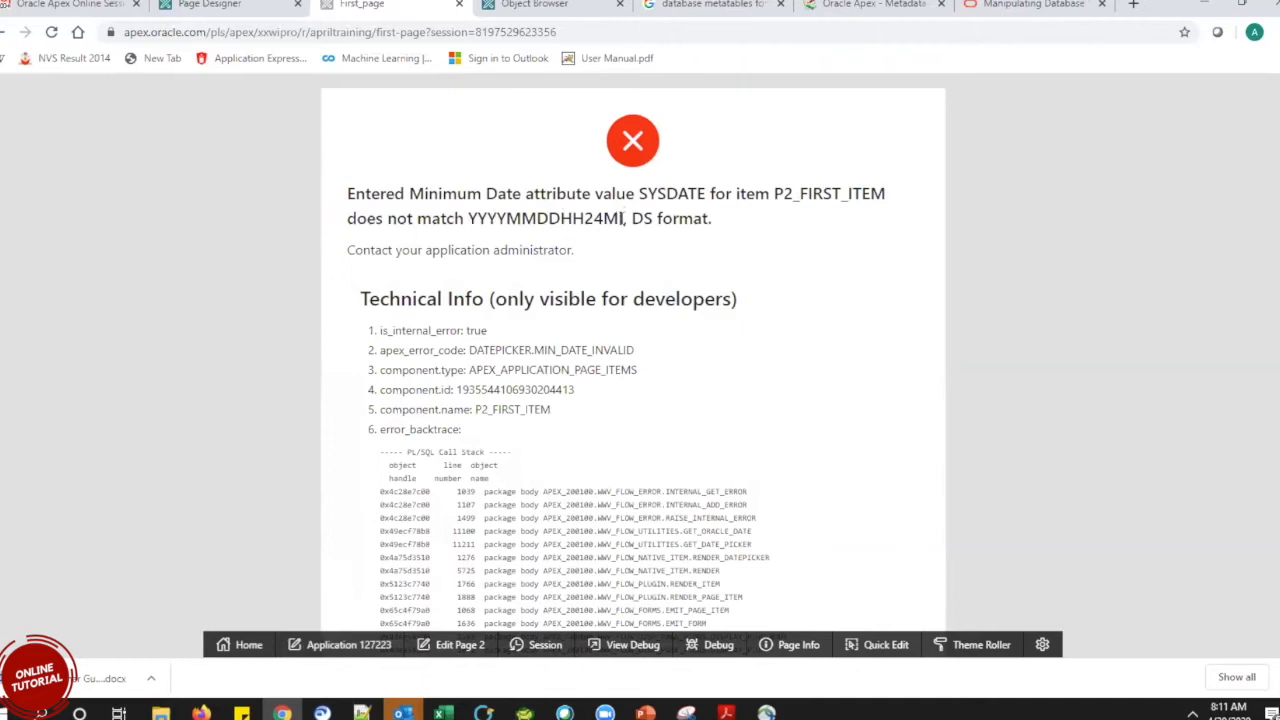
Copy the required date format YYYYMMDDHH24M from the Minimum Date error message.
left_click_drag(621, 217, 466, 218)
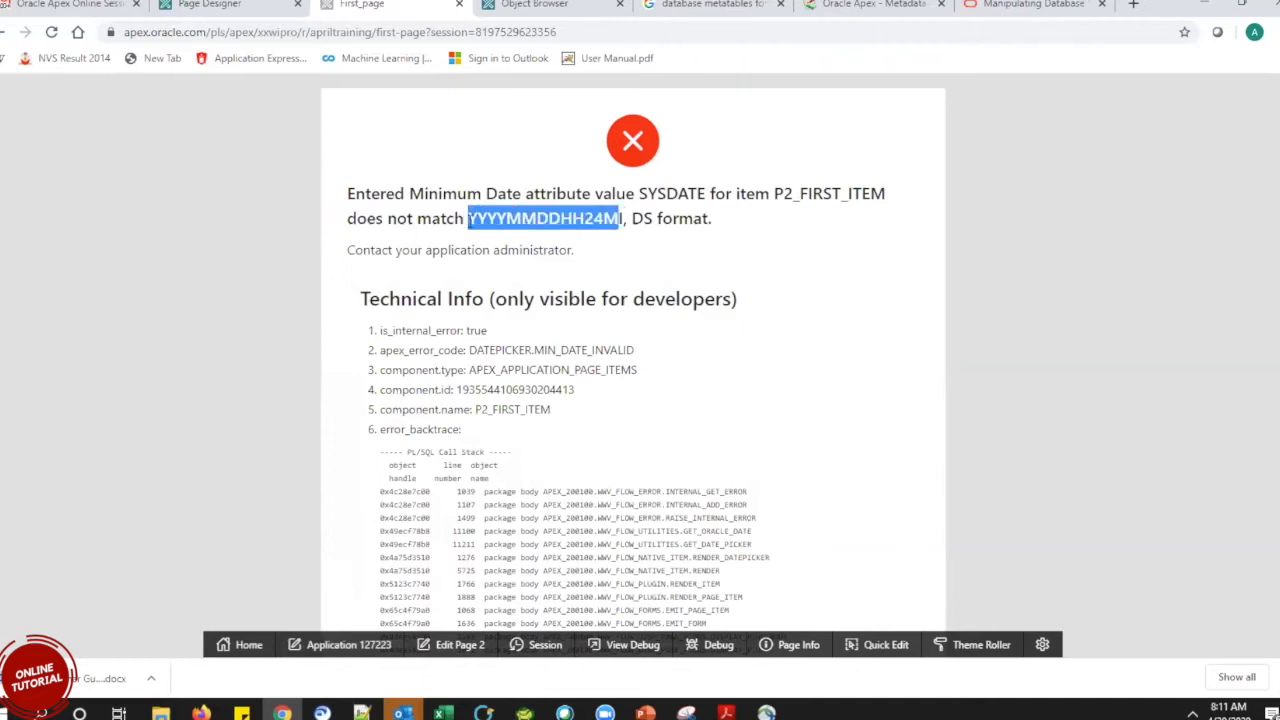
left_click(818, 412)
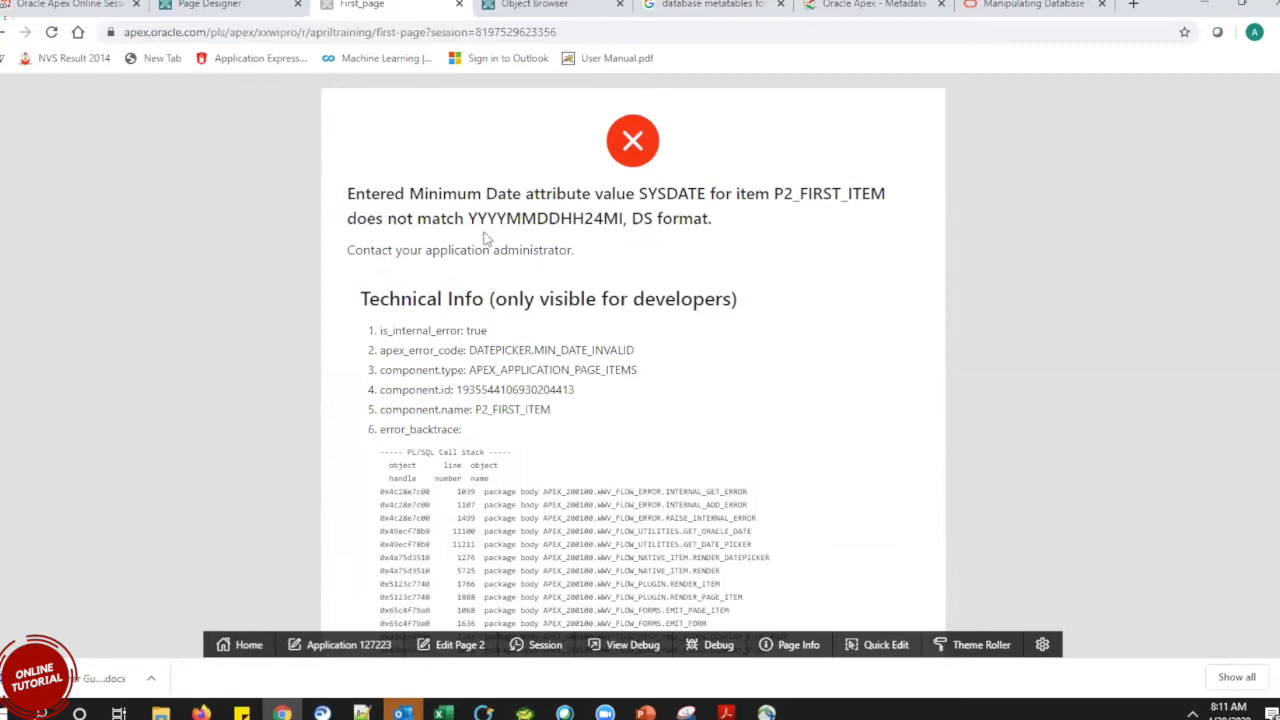
left_click_drag(467, 218, 630, 220)
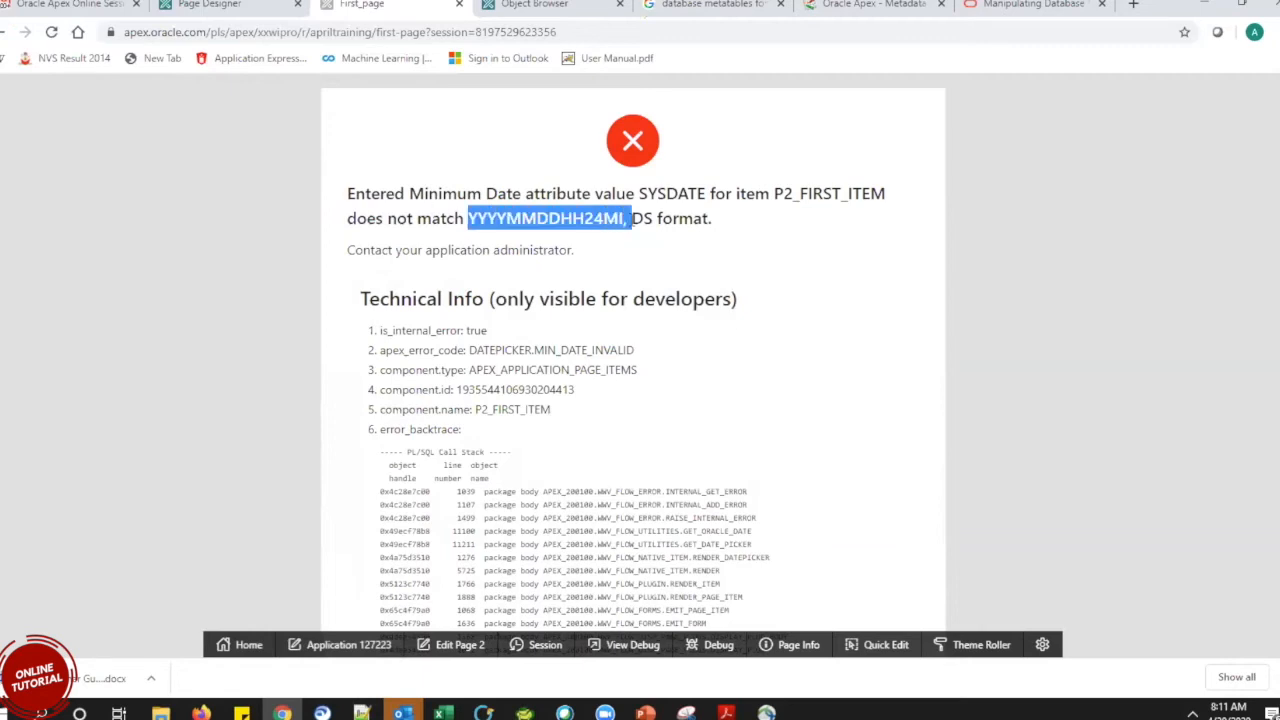
left_click(630, 220)
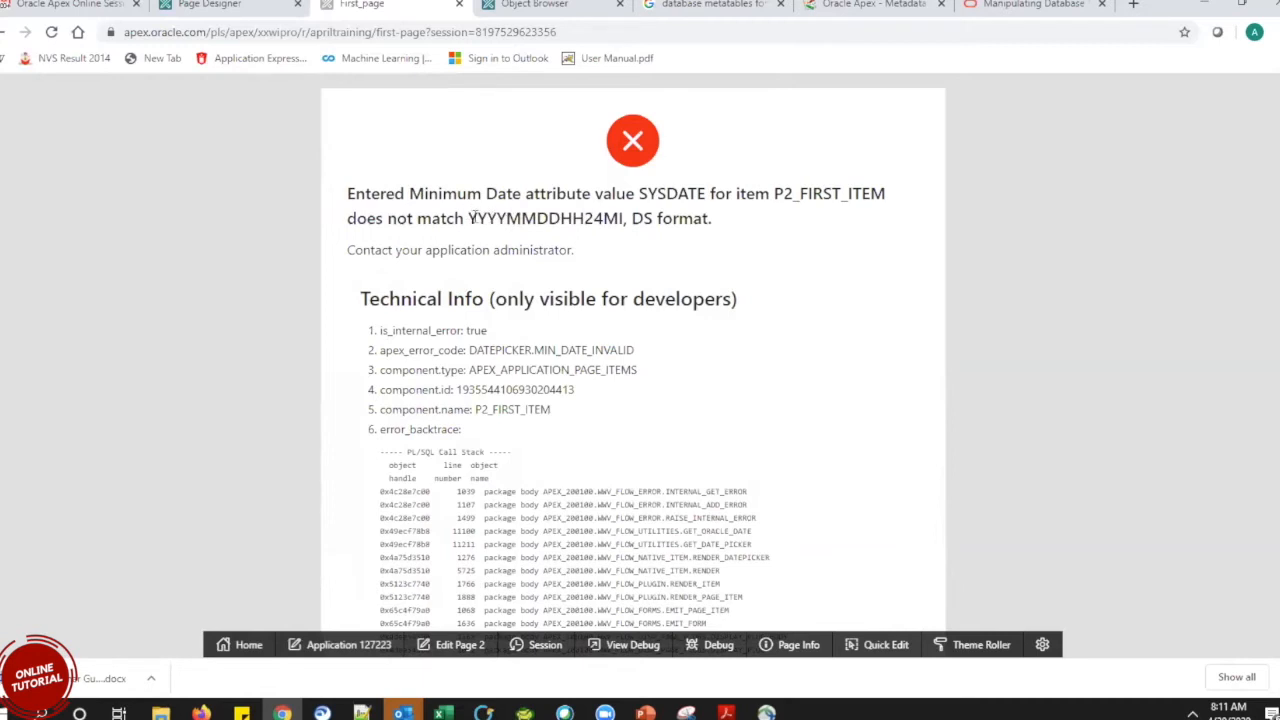
double_click(513, 217)
key("ctrl+c")
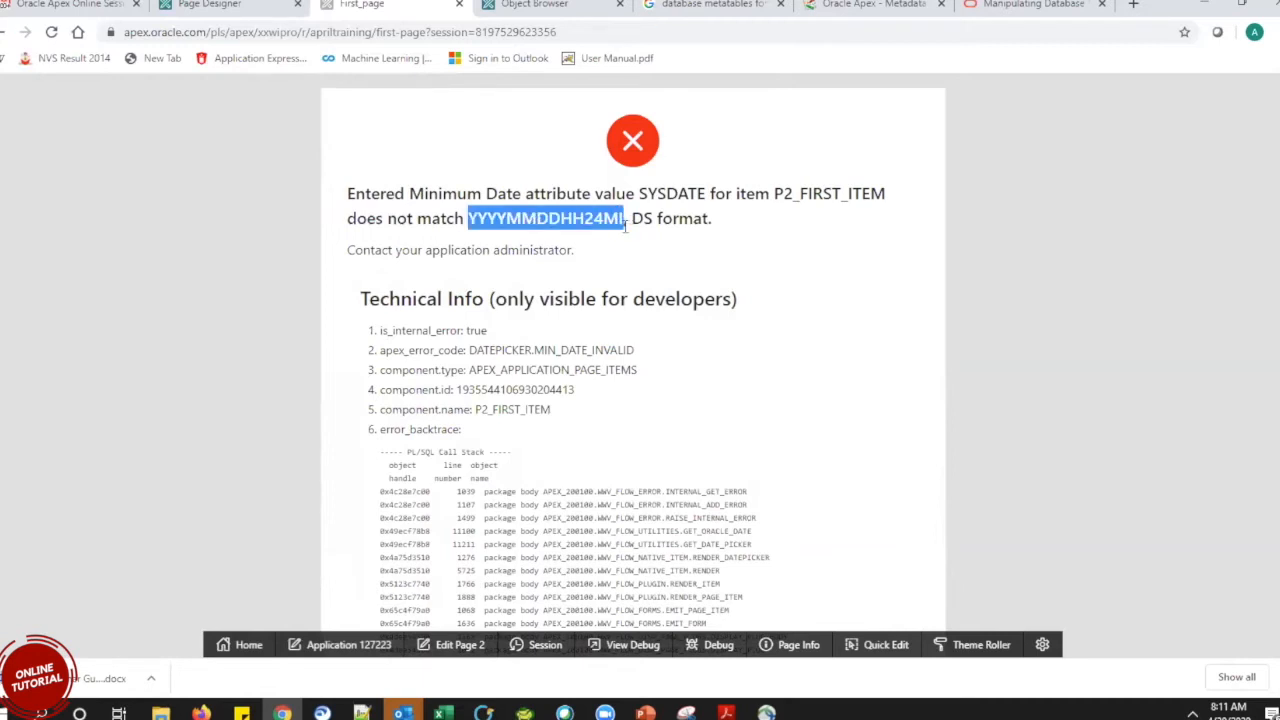
Return to Page Designer and clear P2_FIRST_ITEM's Minimum Date.
left_click(262, 4)
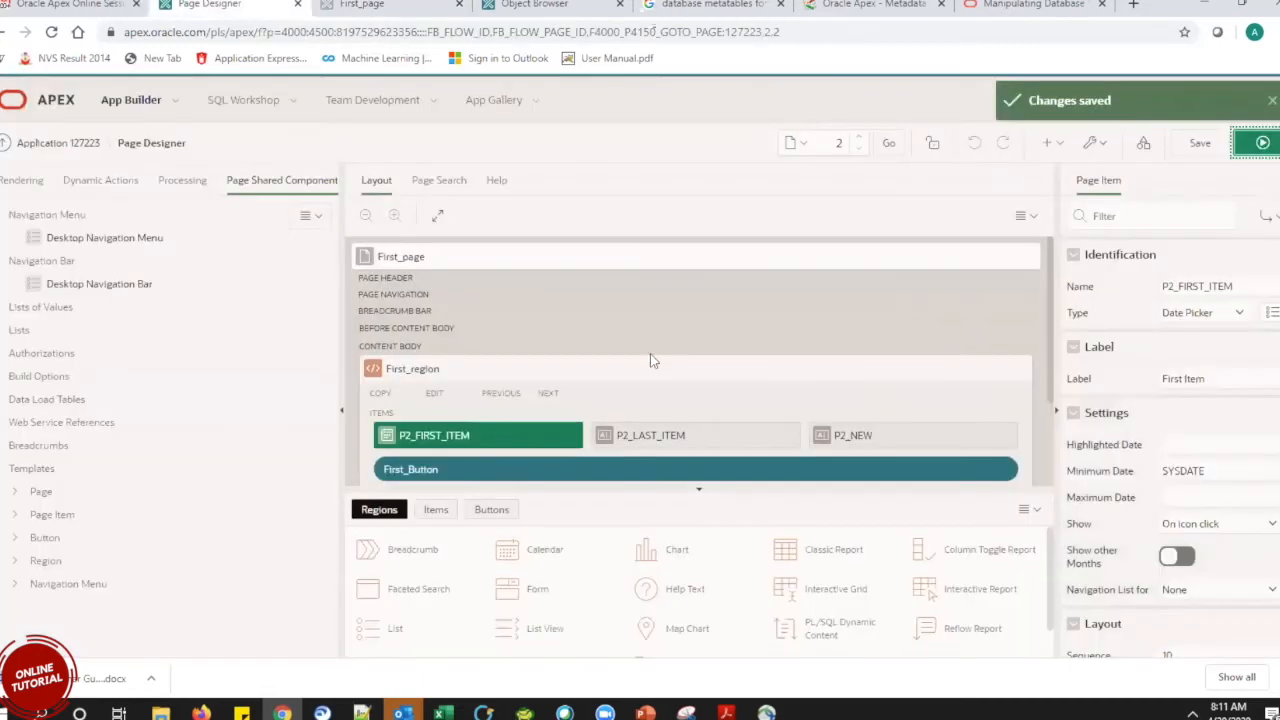
double_click(1212, 471)
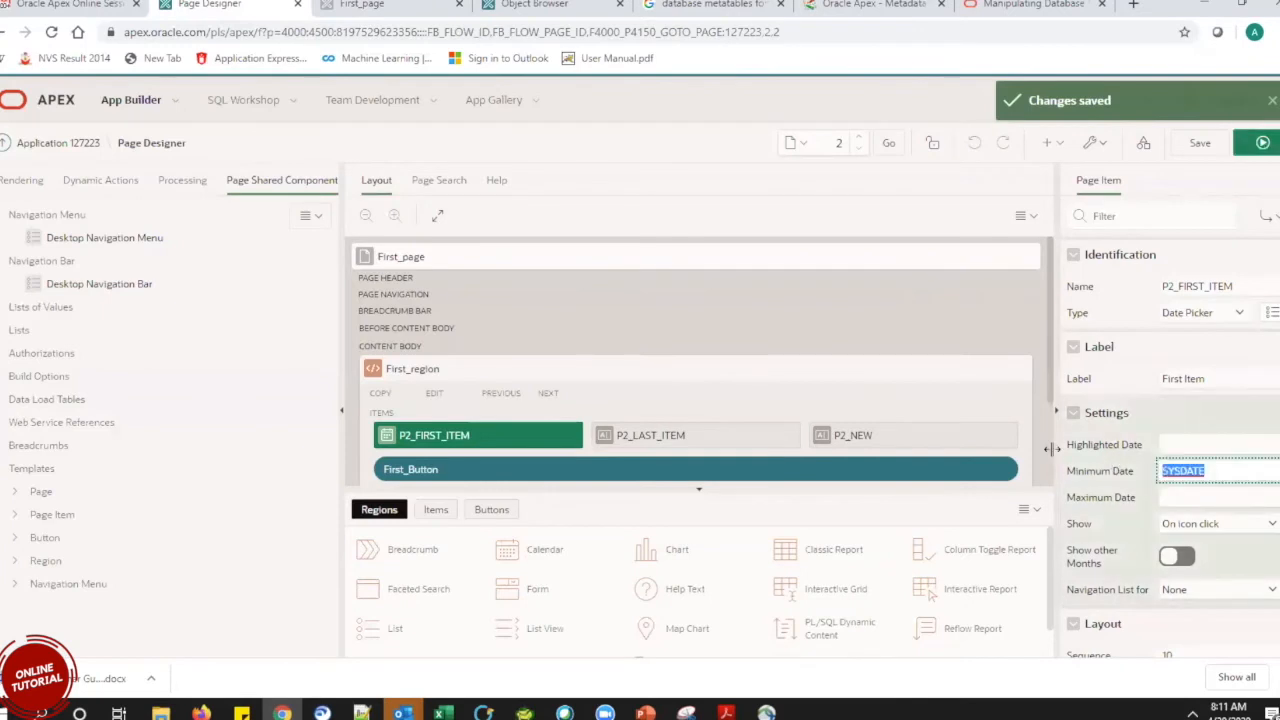
key("Delete")
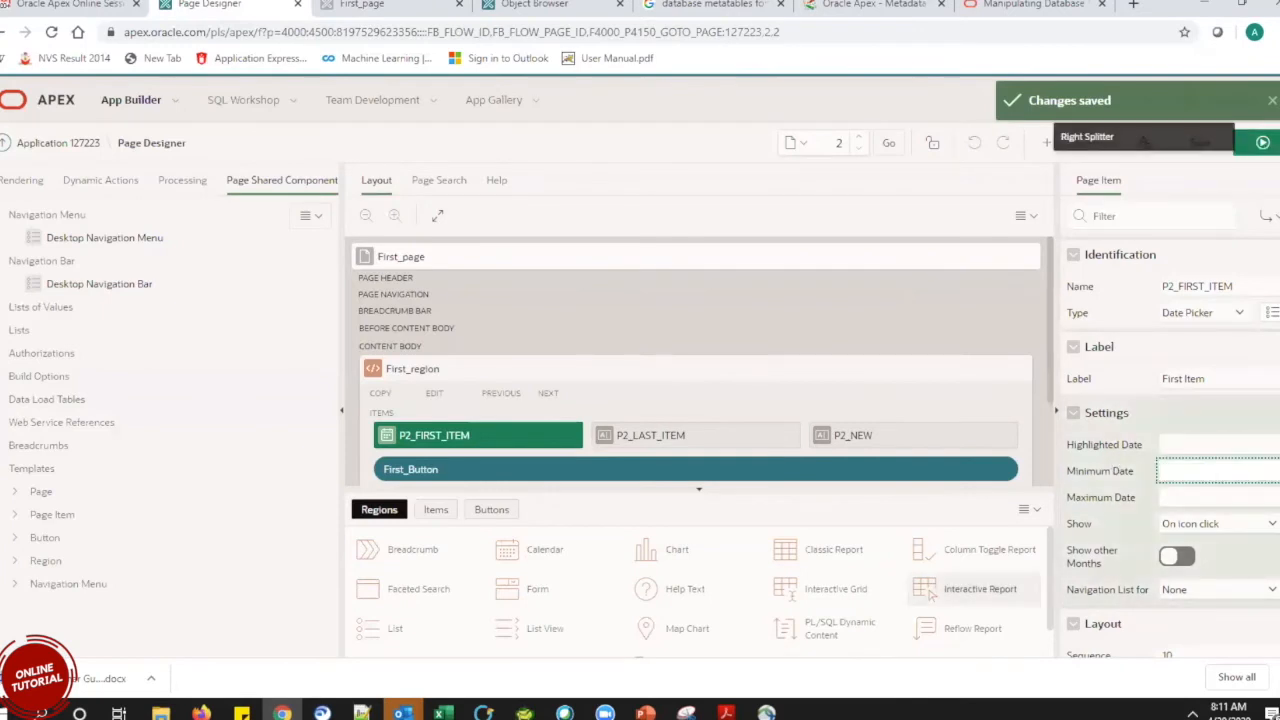
Switch to Notepad++ and paste the copied date format on a new line below the second query.
key("alt+Tab")
key("Return")
key("Return")
key("Return")
key("ctrl+v")
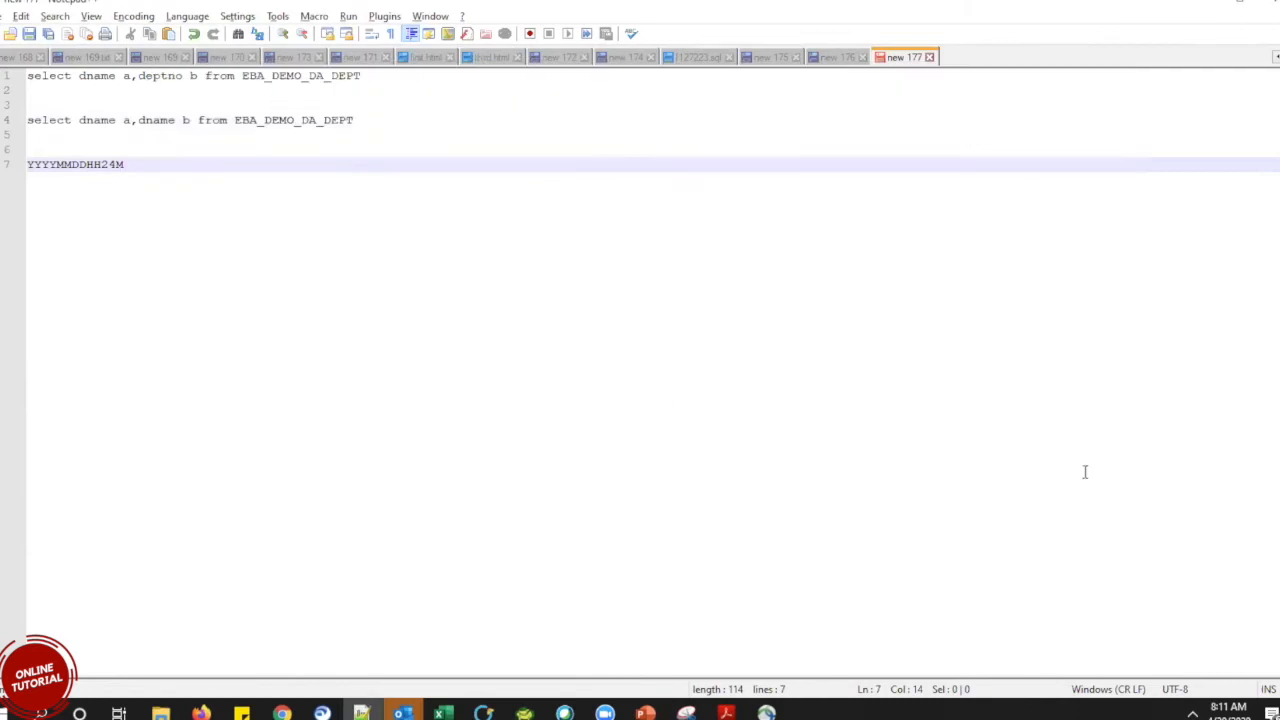
left_click(282, 712)
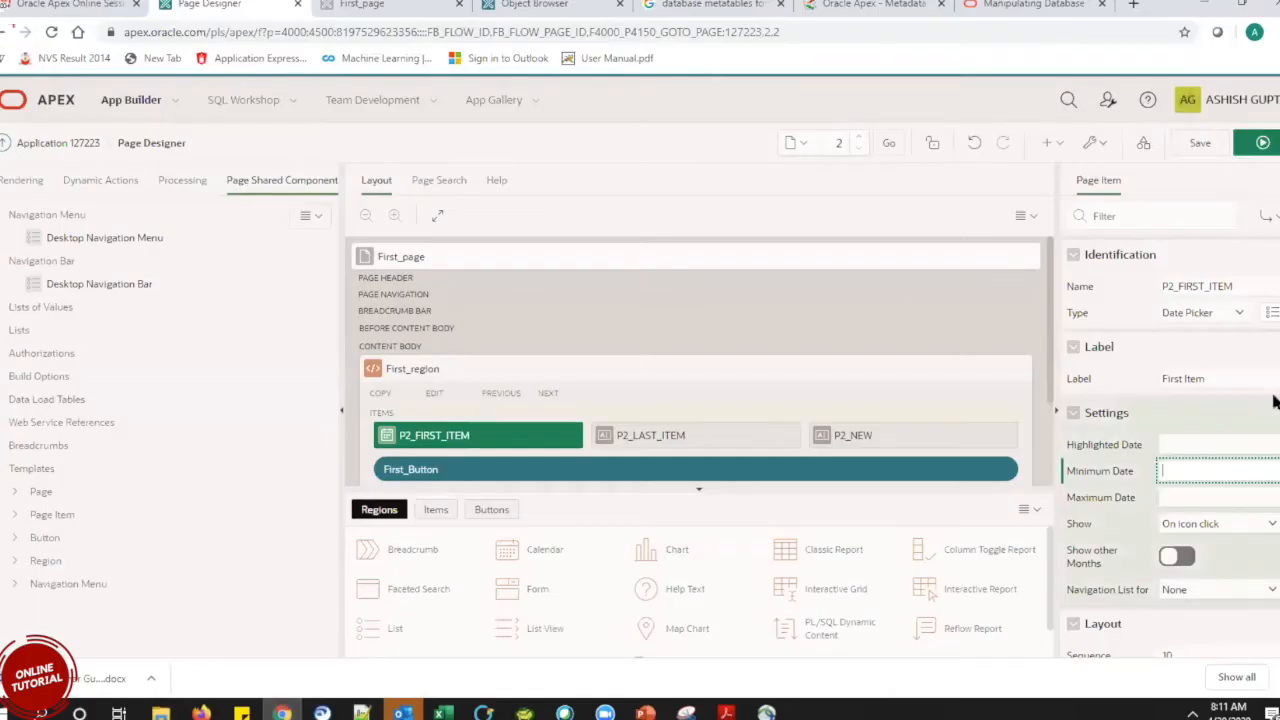
type("202")
key("BackSpace")
key("BackSpace")
key("alt+Tab")
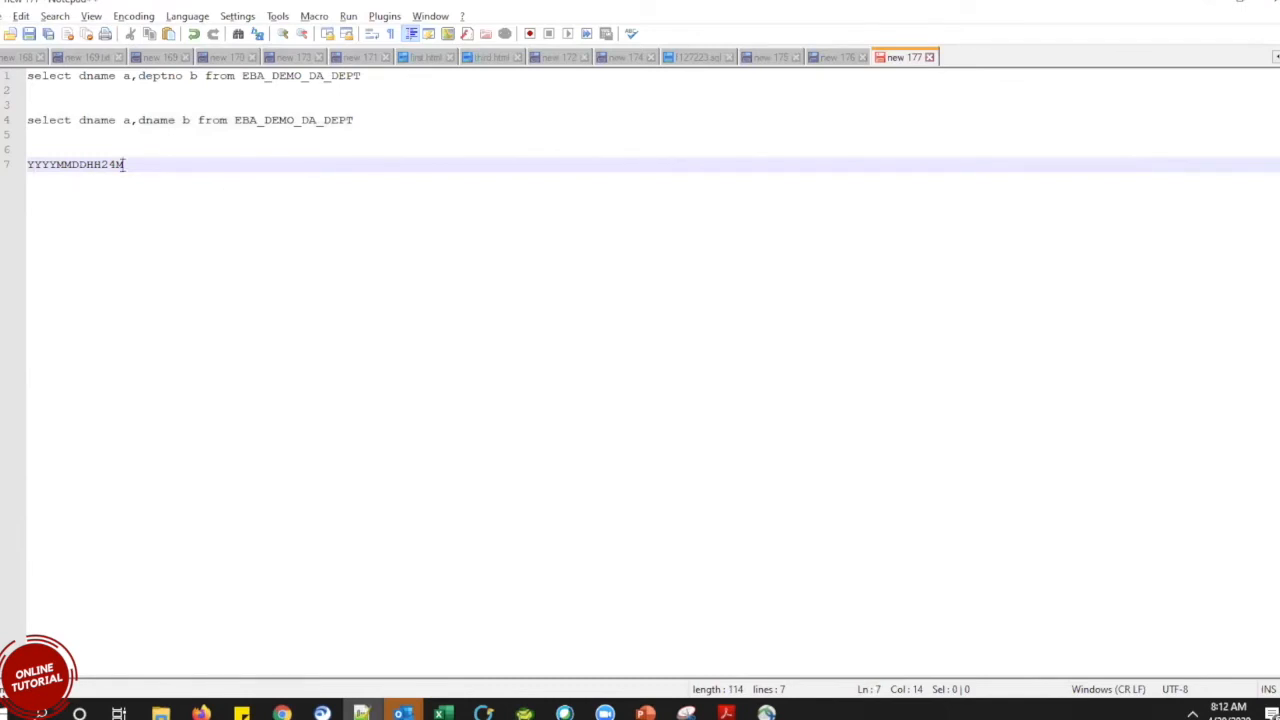
key("alt+Tab")
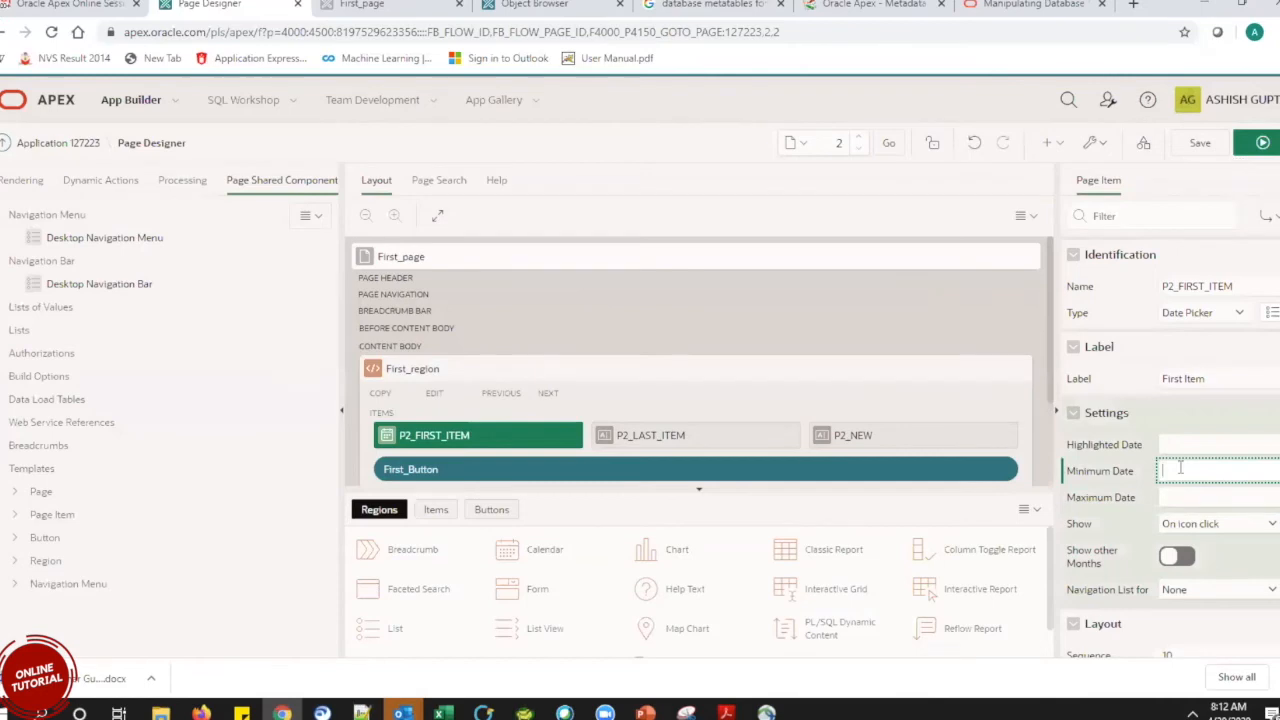
Switch to Notepad++ and review the noted date format YYYYMMDDHH24M.
key("alt+Tab")
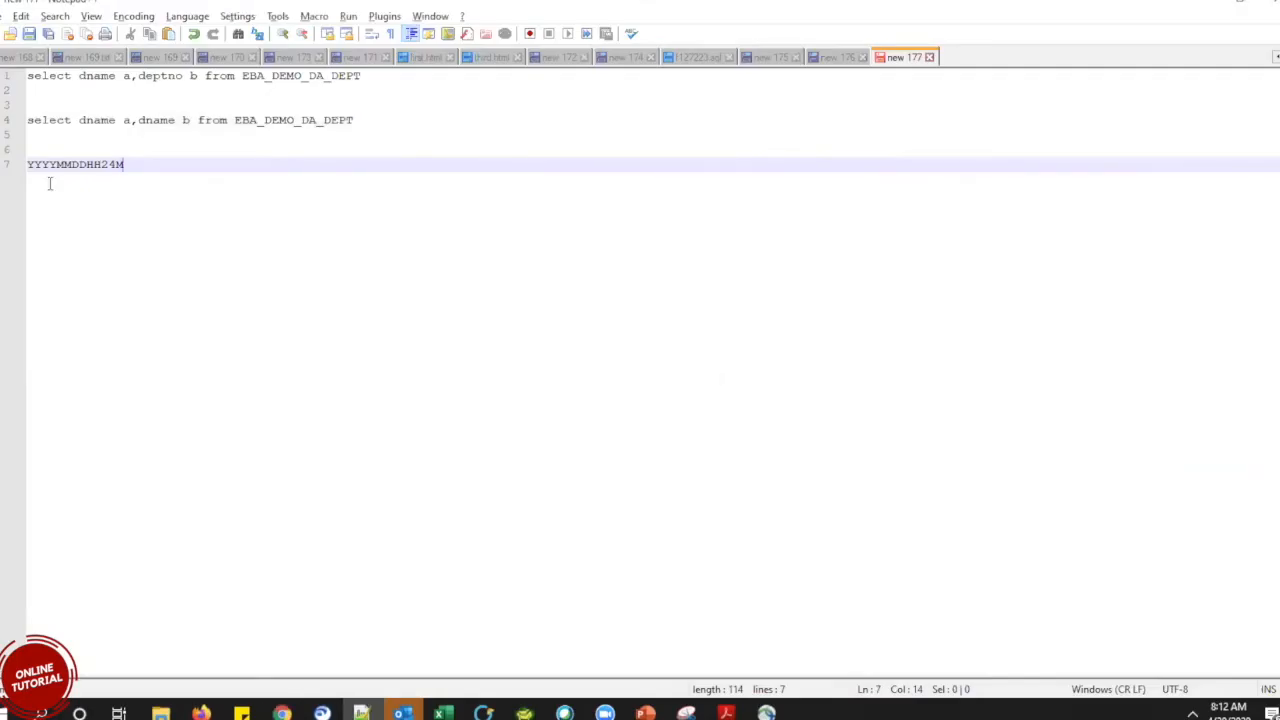
left_click_drag(140, 164, 15, 158)
key("End")
left_click_drag(129, 164, 27, 164)
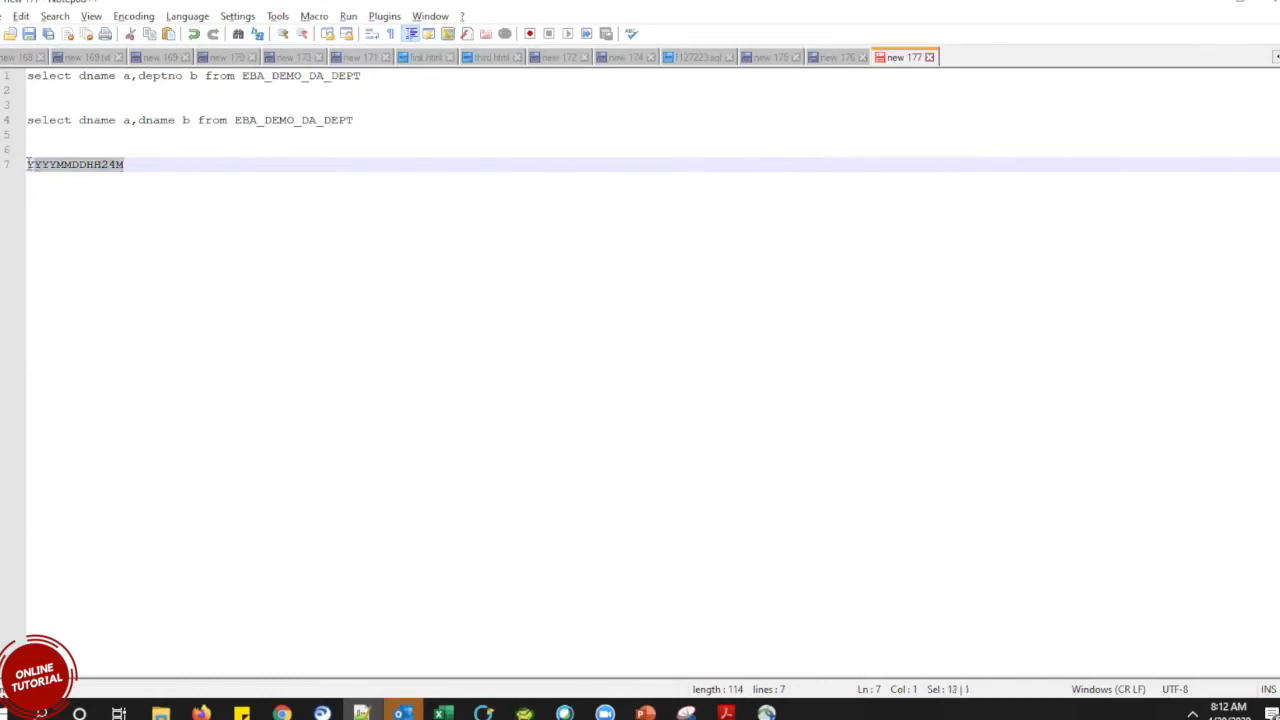
key("End")
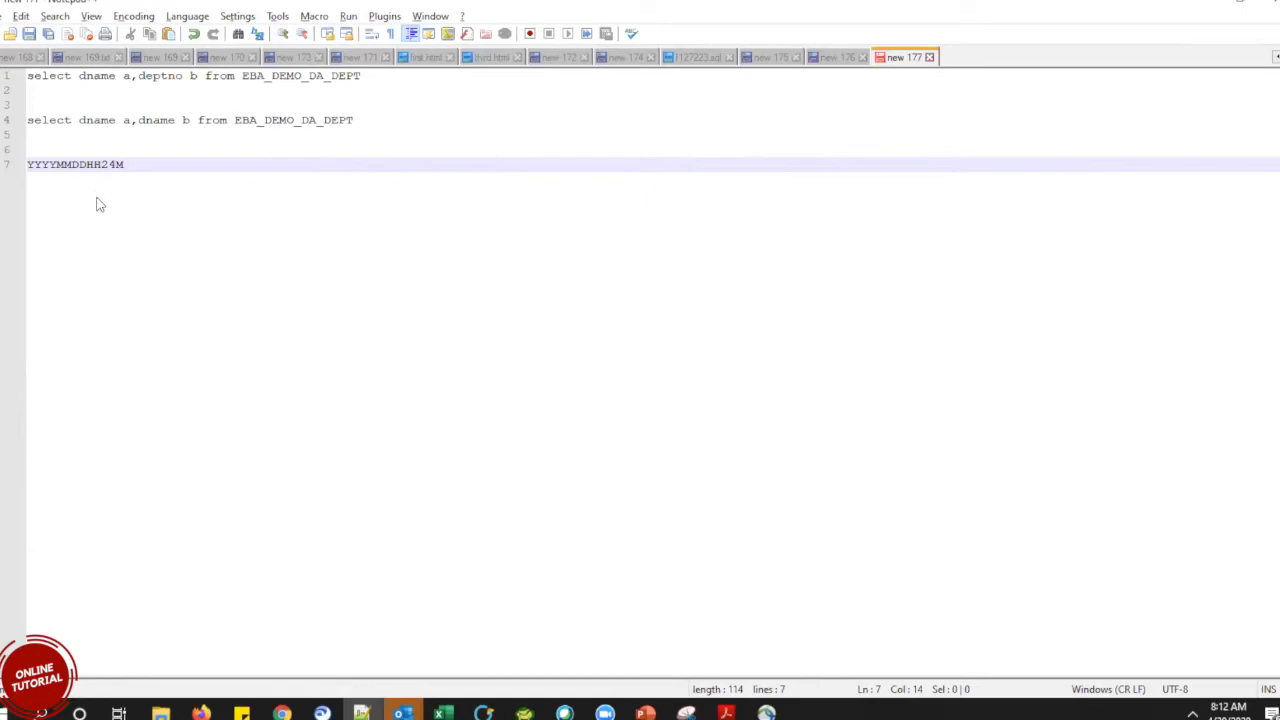
Return to Page Designer, set P2_FIRST_ITEM's Minimum Date to 20200520 following the noted format, and save and run First_page.
key("alt+Tab")
left_click(1217, 415)
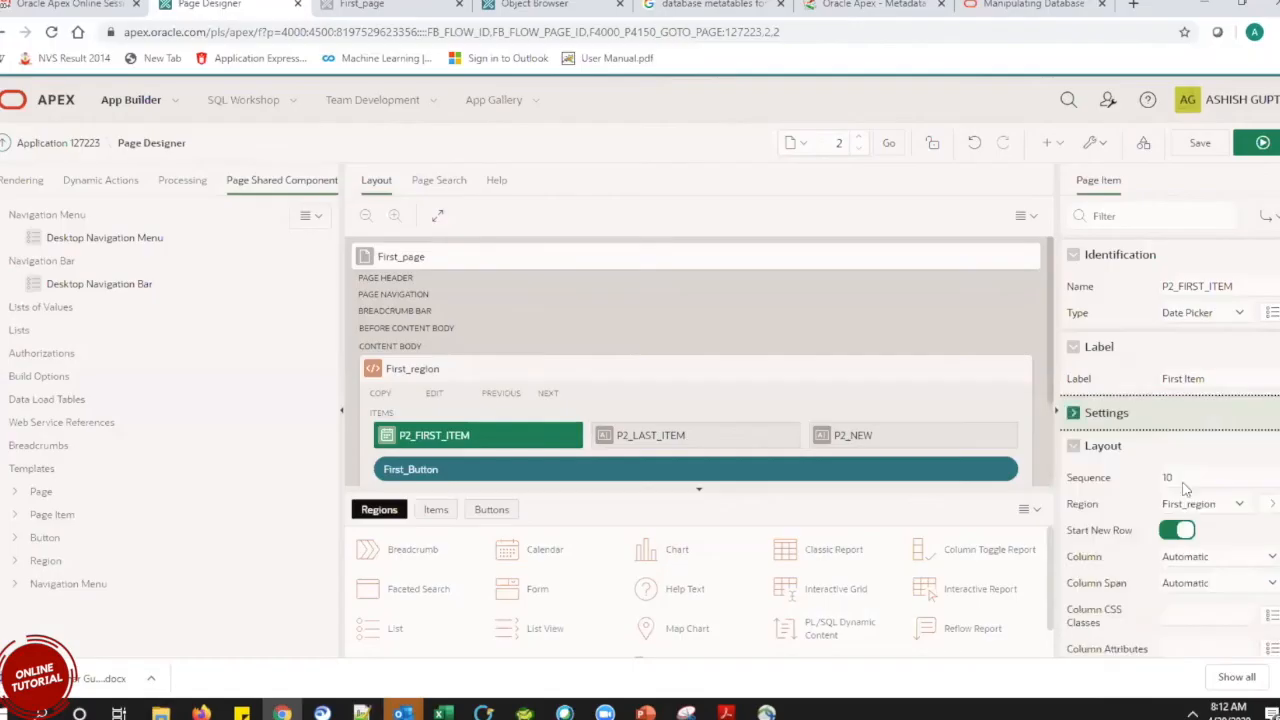
left_click(1190, 413)
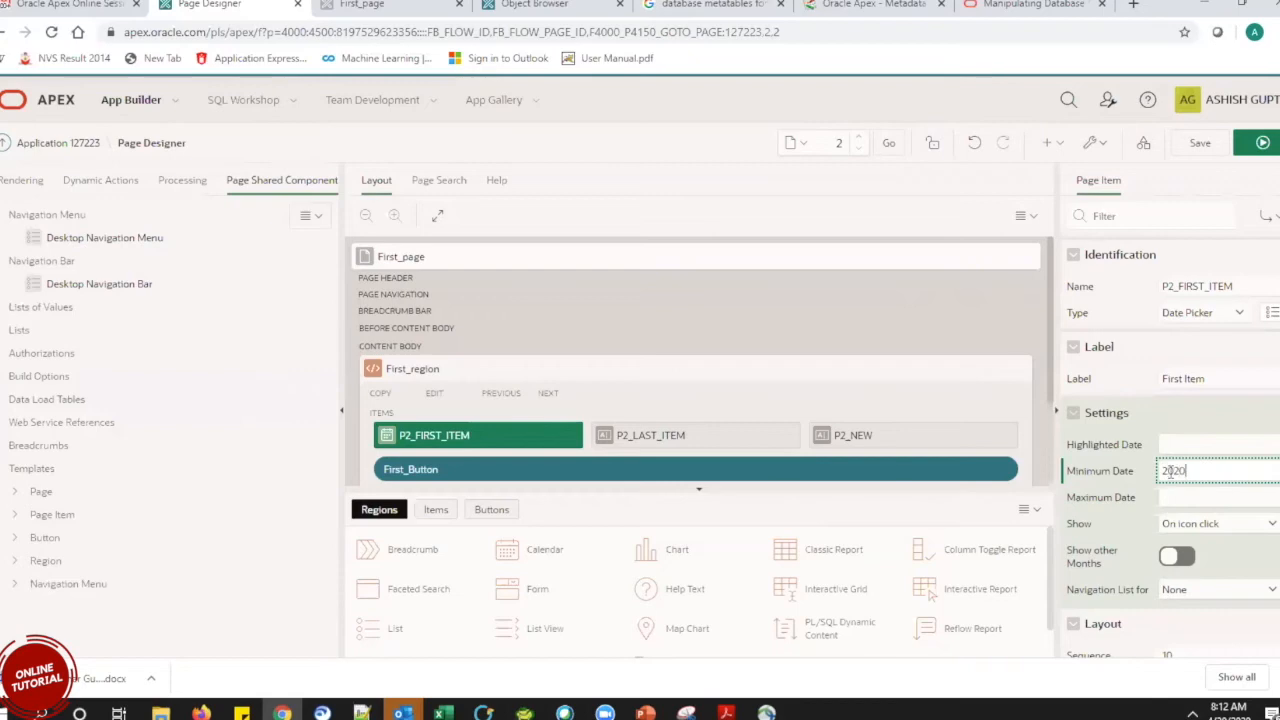
key("alt+Tab")
key("alt+Tab")
key("alt+Tab")
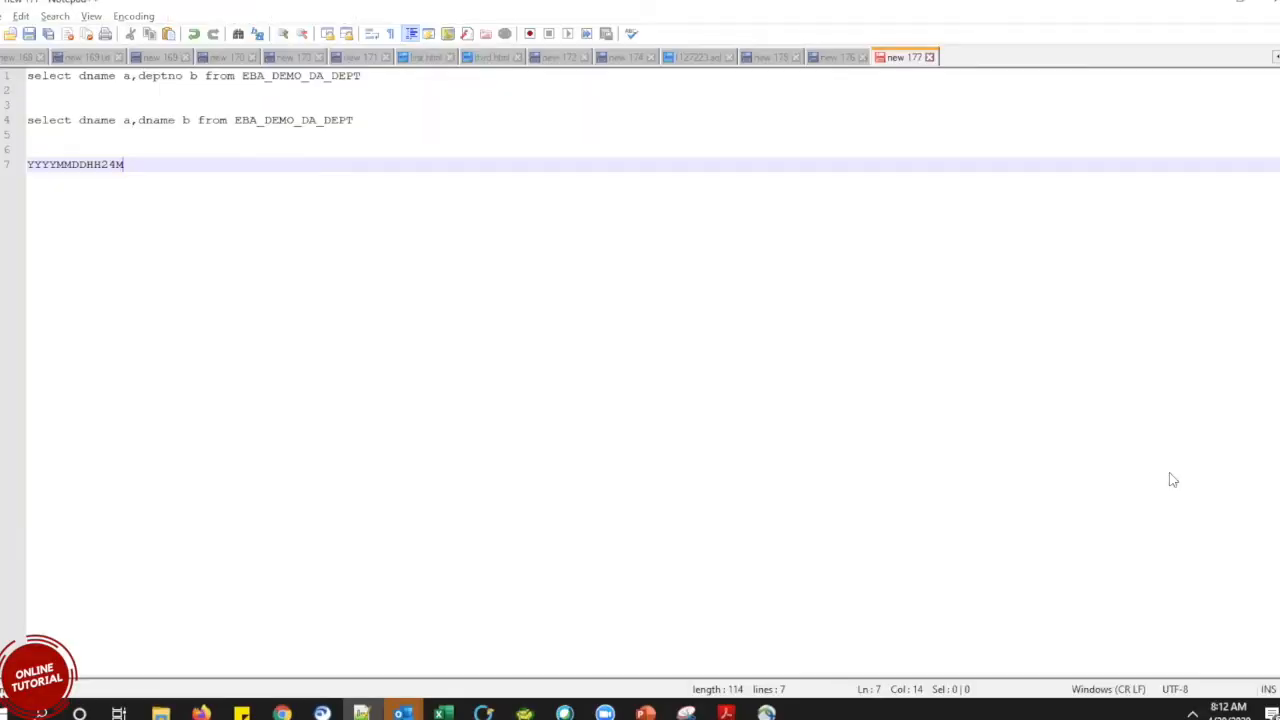
key("alt+Tab")
key("alt+Tab")
key("alt+Tab")
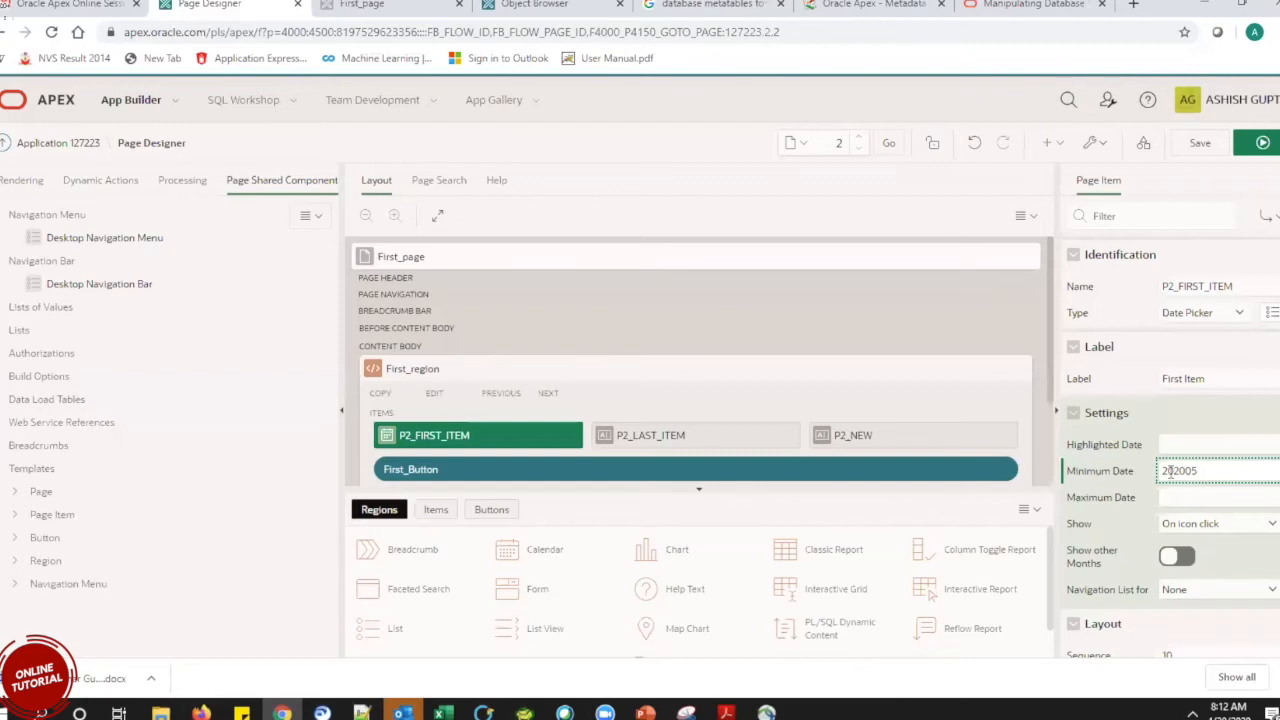
type("29")
left_click(1261, 143)
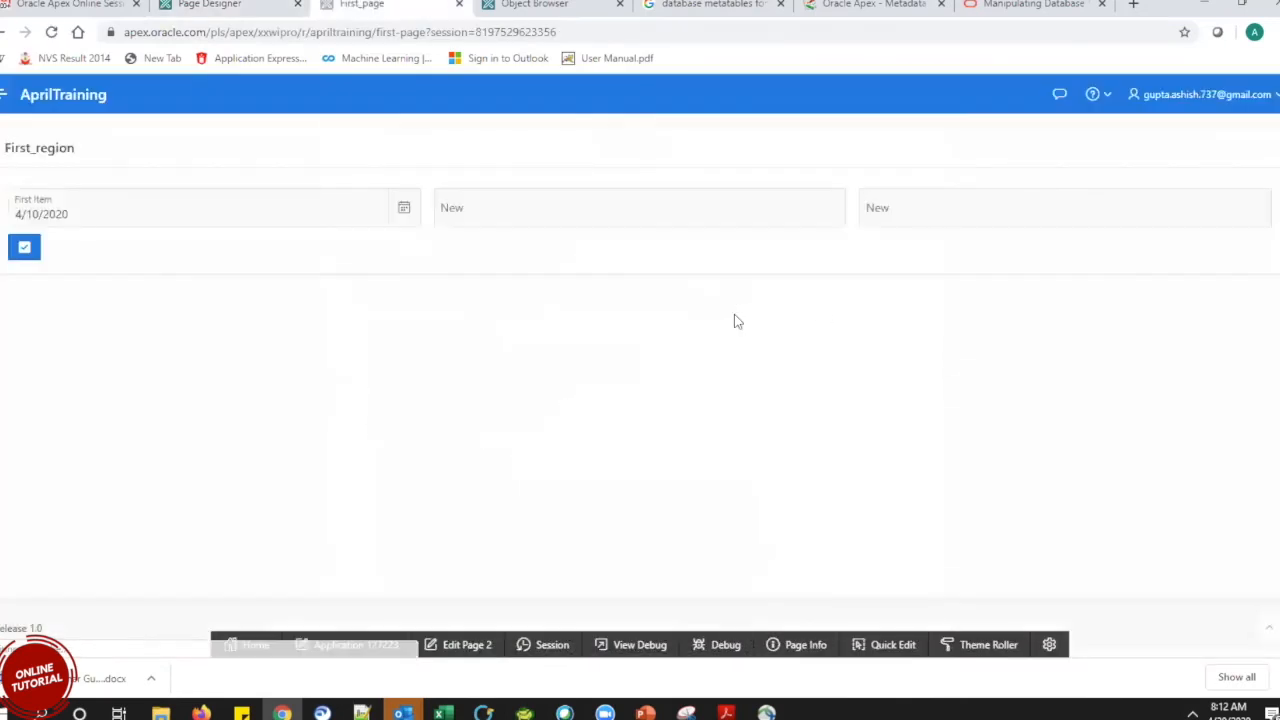
left_click(405, 210)
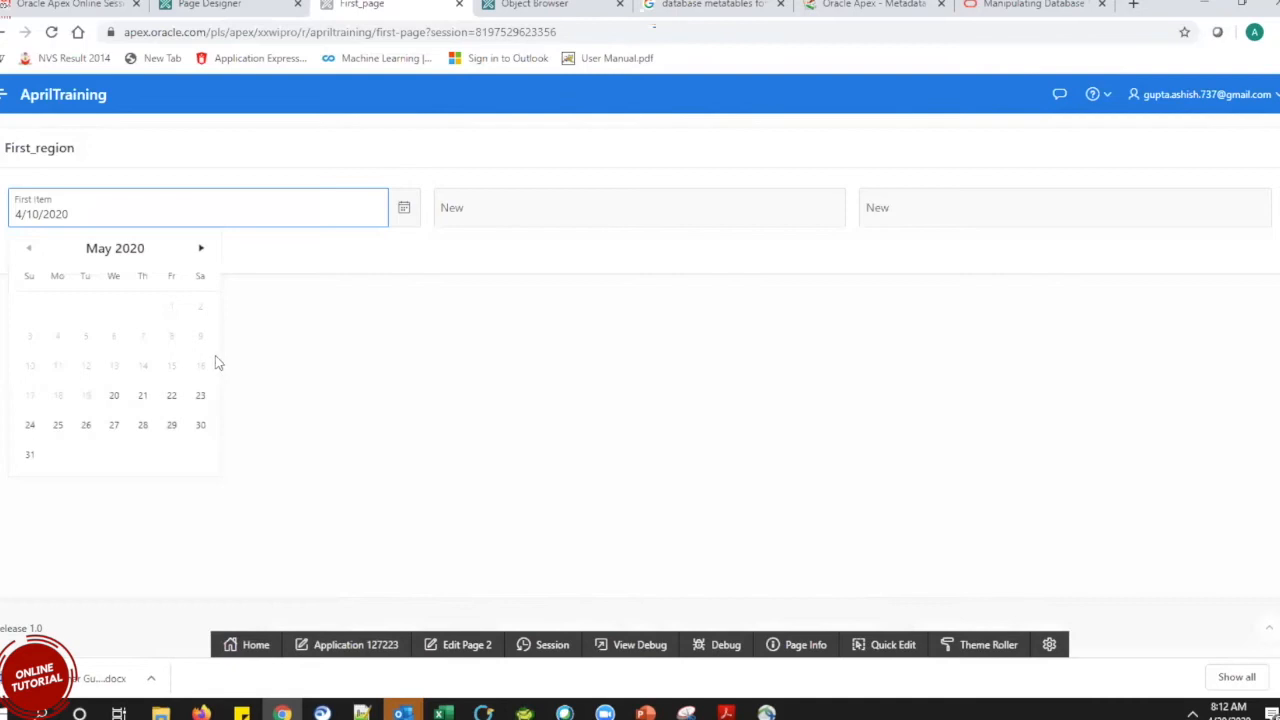
left_click(243, 5)
left_click(1216, 472)
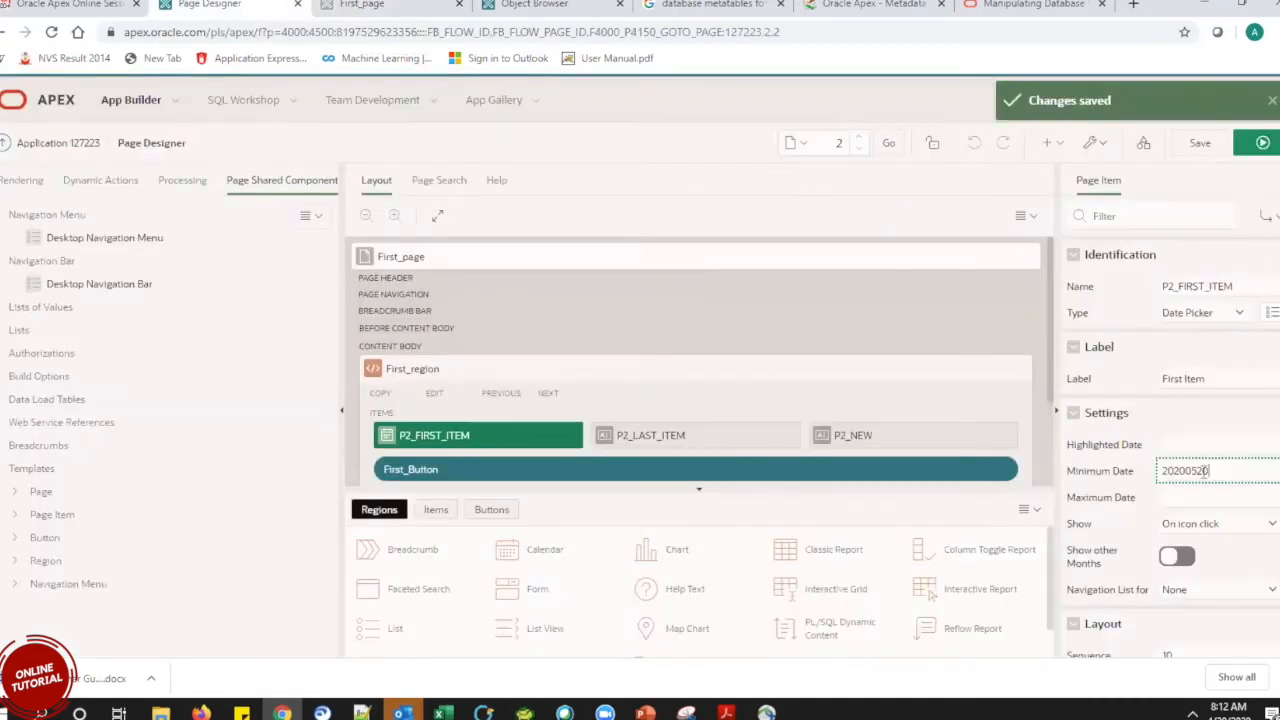
double_click(1216, 472)
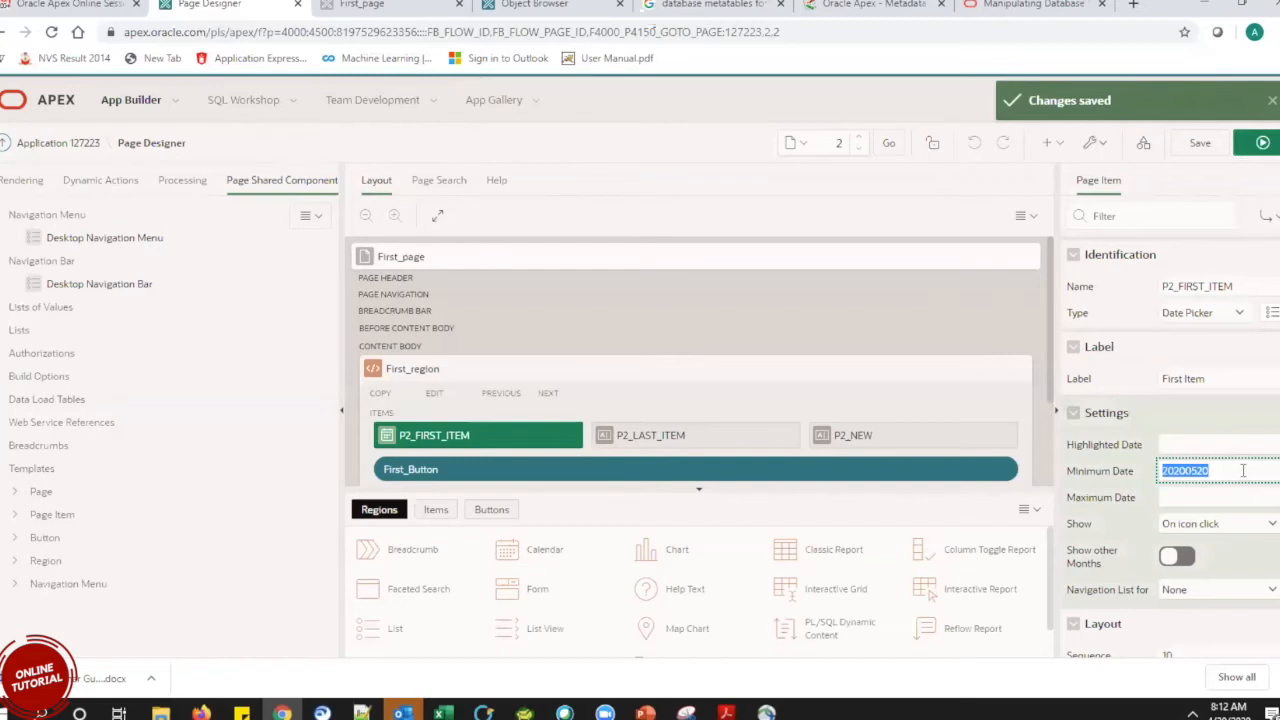
left_click(1190, 499)
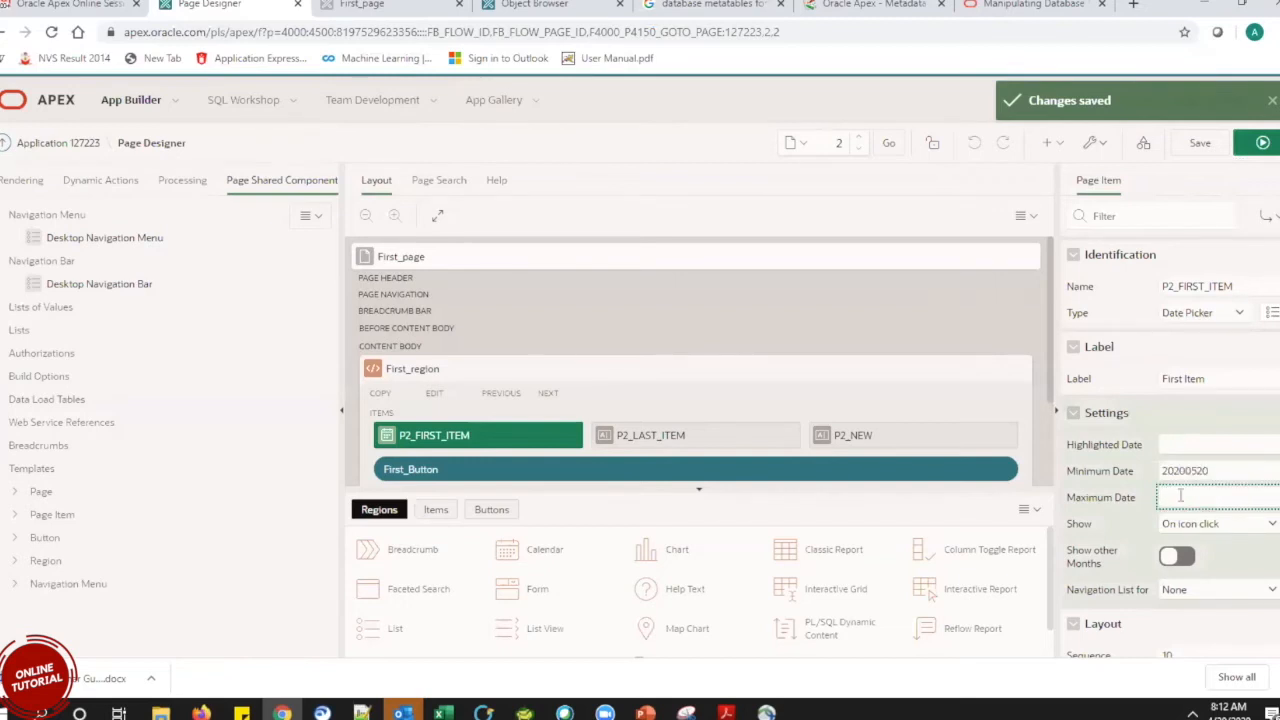
left_click(396, 4)
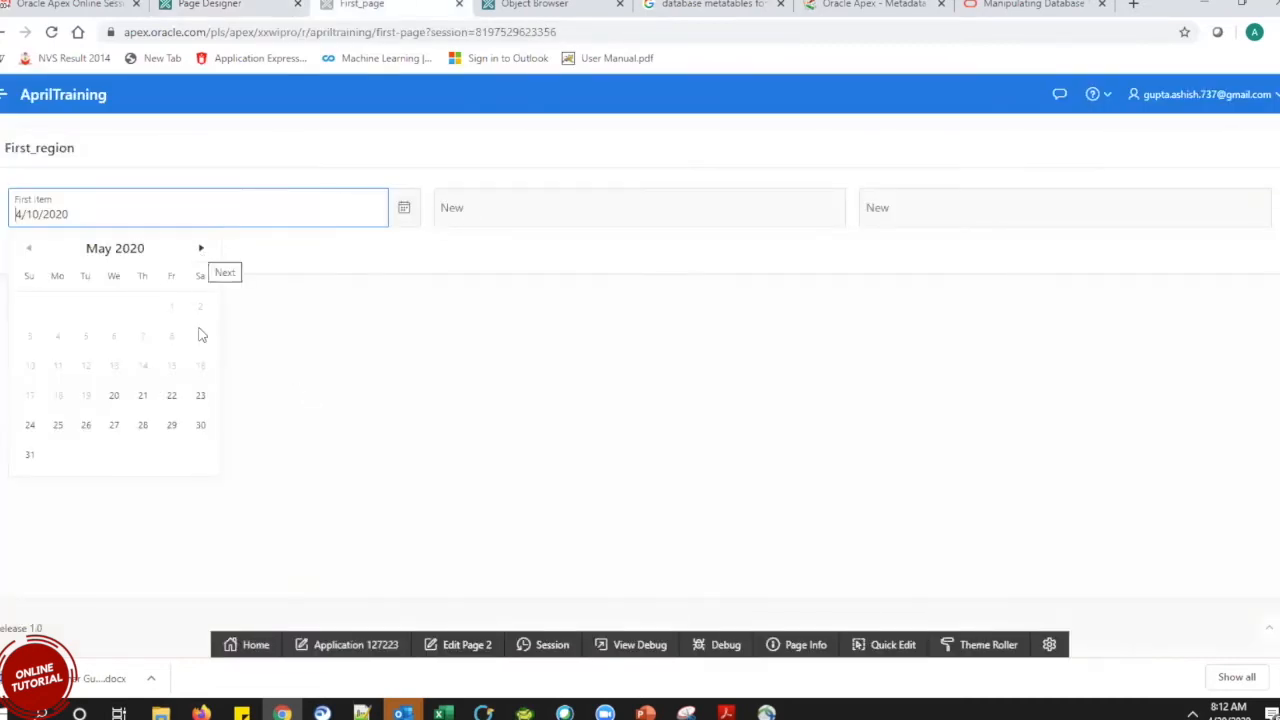
left_click(202, 249)
left_click(202, 249)
left_click(202, 249)
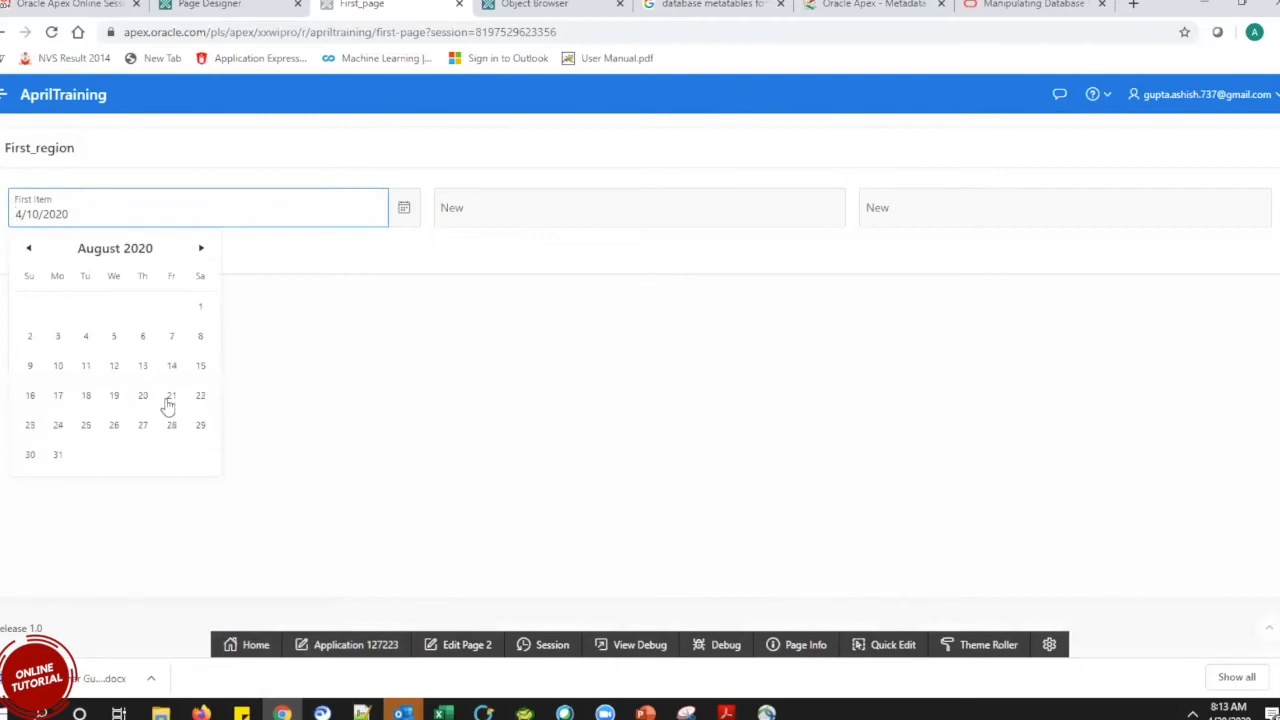
left_click(201, 249)
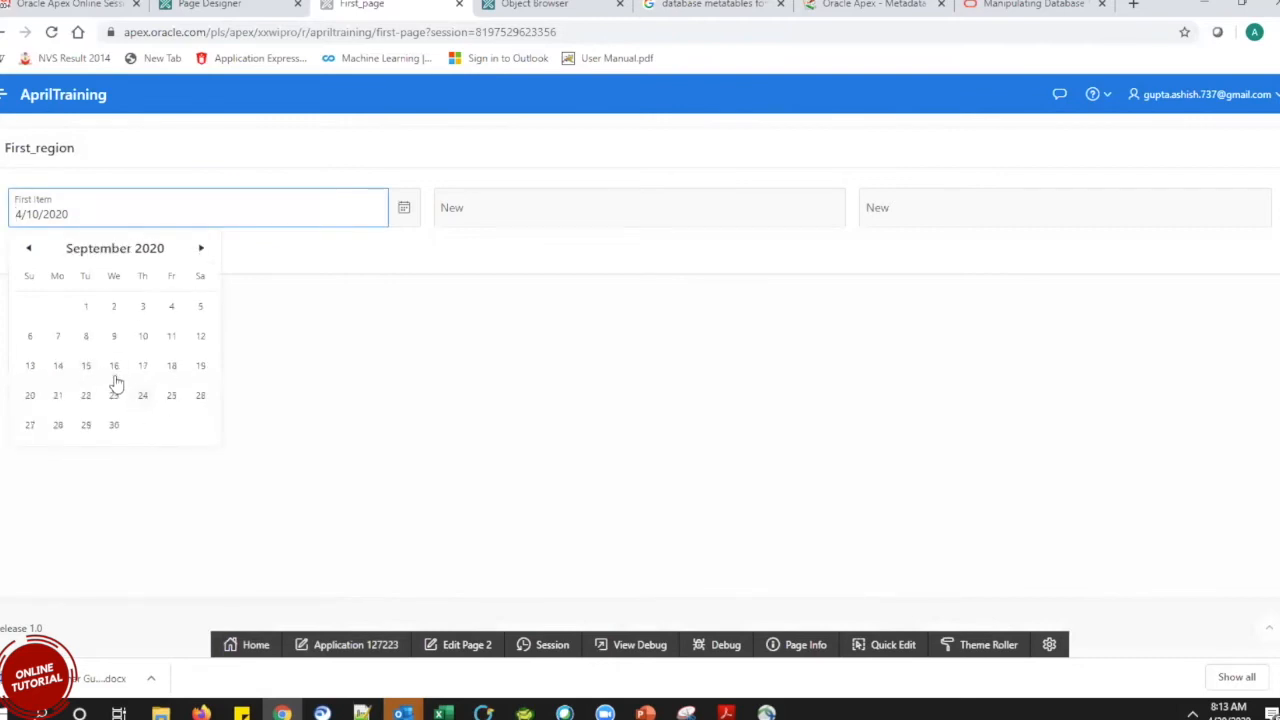
Go back to May 2020 in the calendar, select May 21 for First Item, and reopen the calendar.
left_click(29, 250)
left_click(29, 250)
left_click(29, 250)
left_click(29, 250)
left_click(142, 393)
left_click(397, 223)
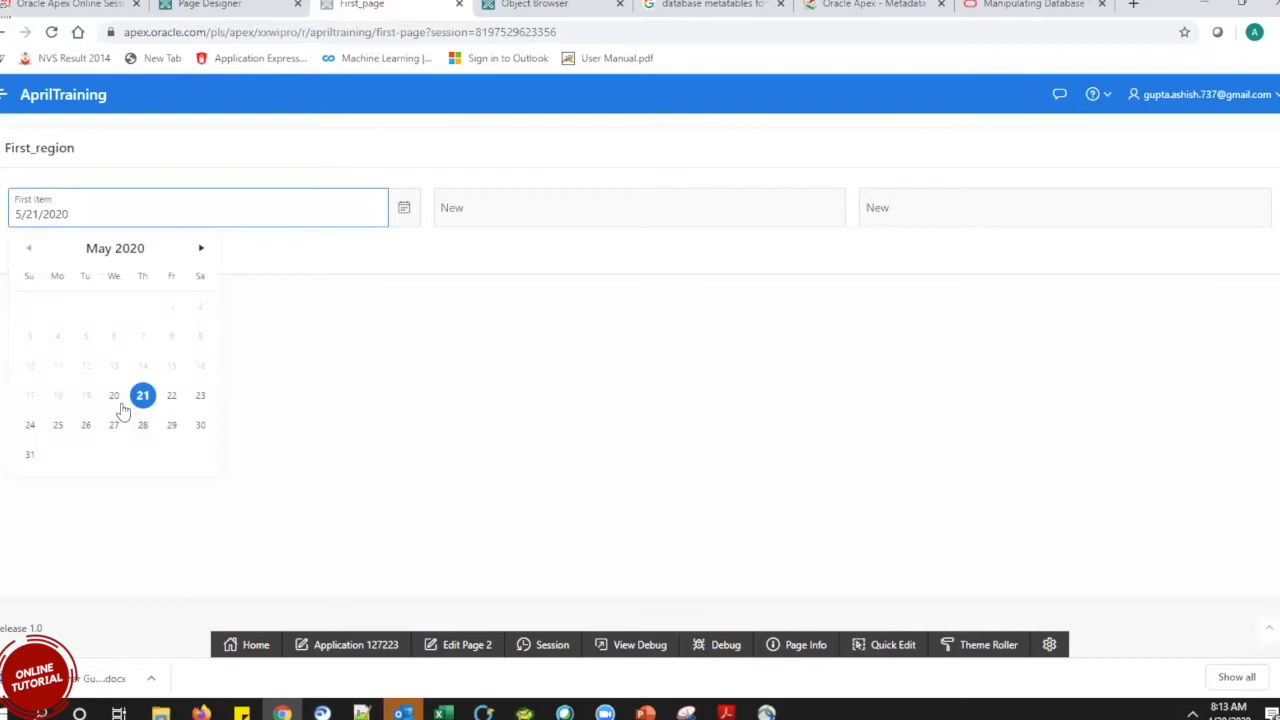
left_click(388, 403)
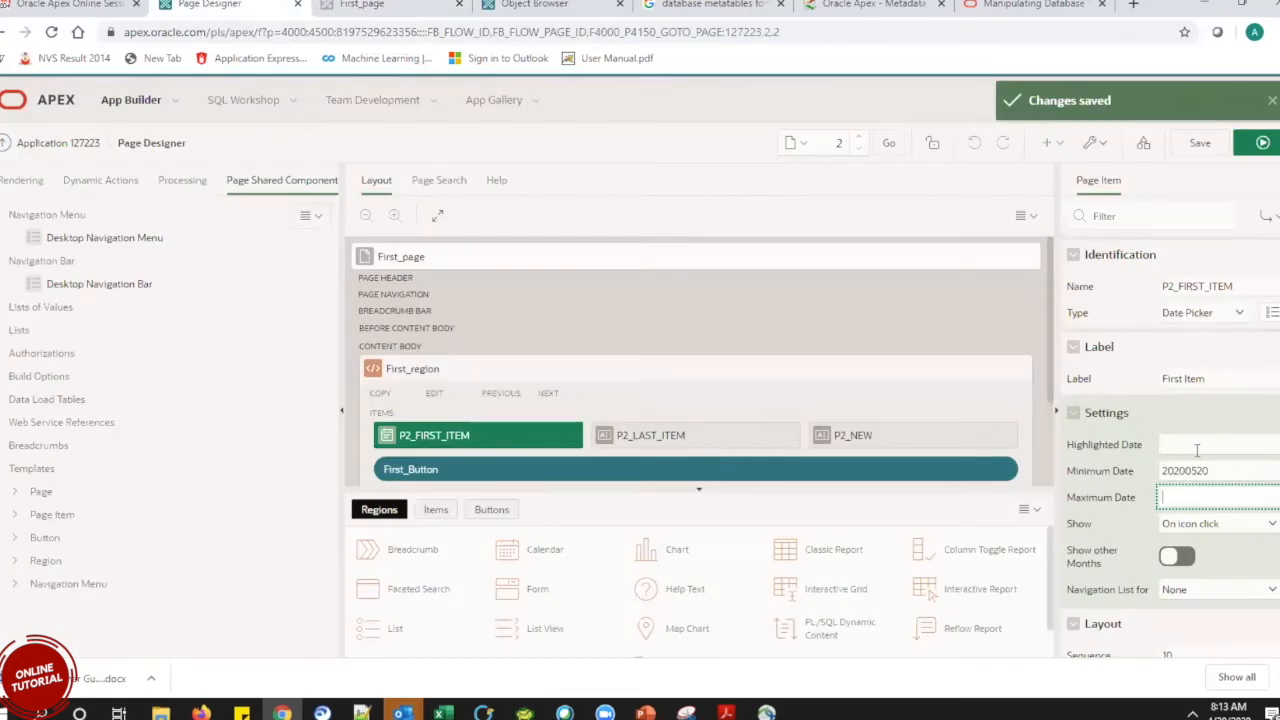
left_click(358, 4)
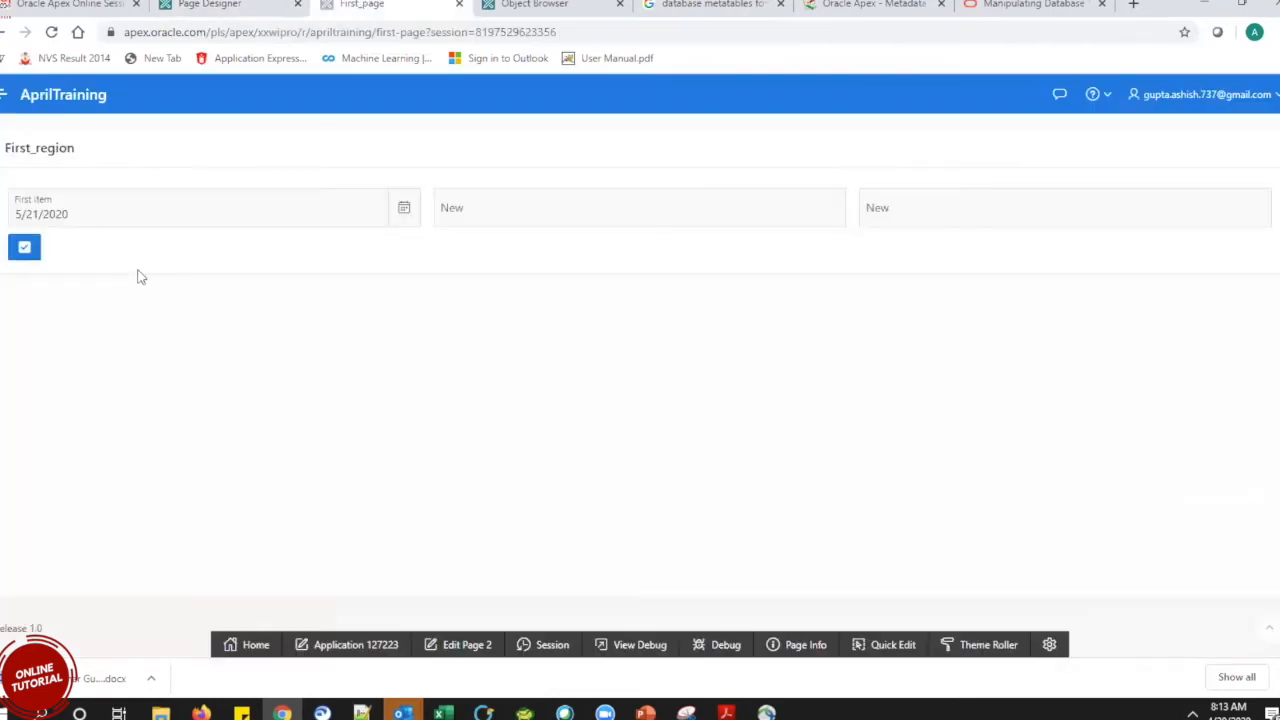
left_click(410, 211)
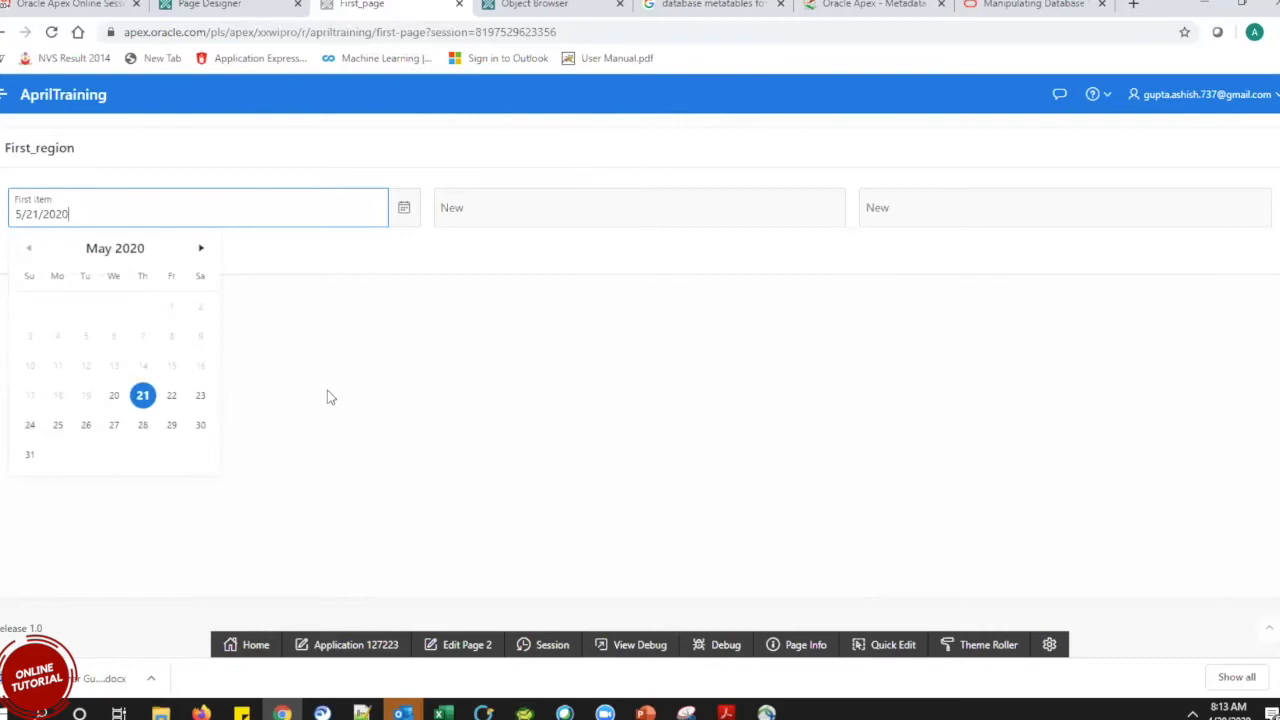
Return to Page Designer, clear P2_FIRST_ITEM's Minimum Date, and save the page.
left_click(208, 5)
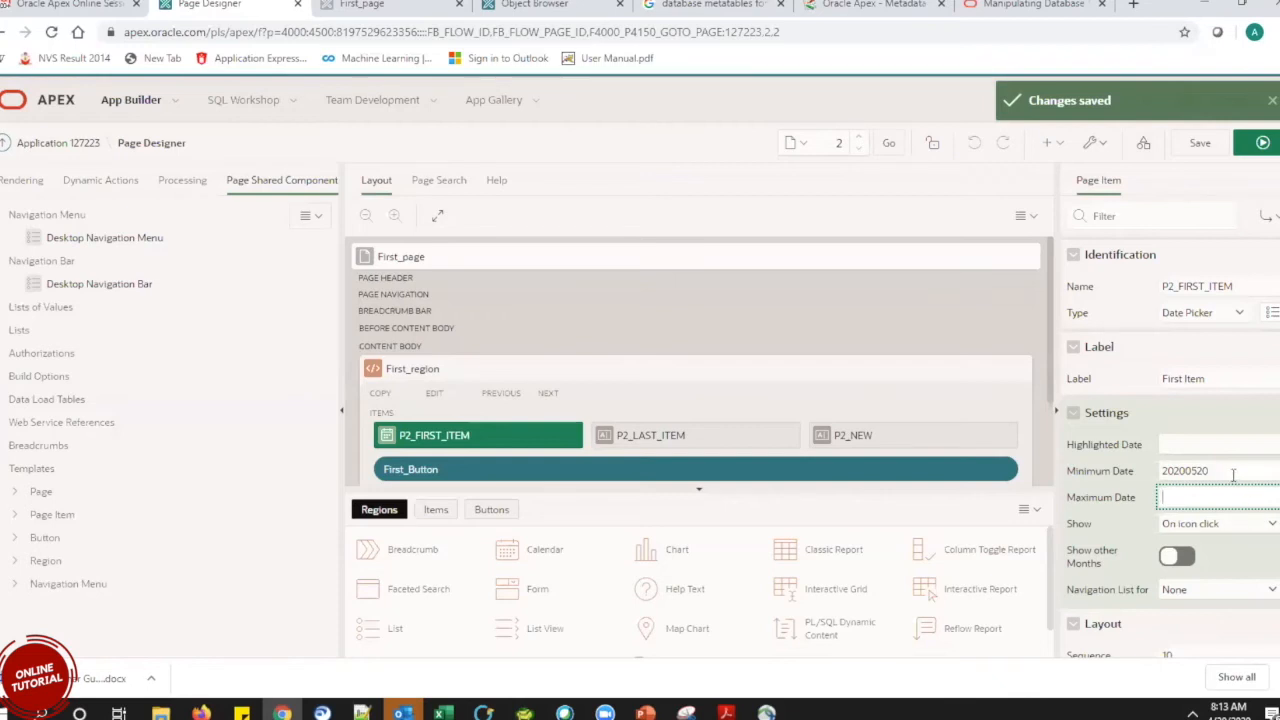
double_click(1234, 474)
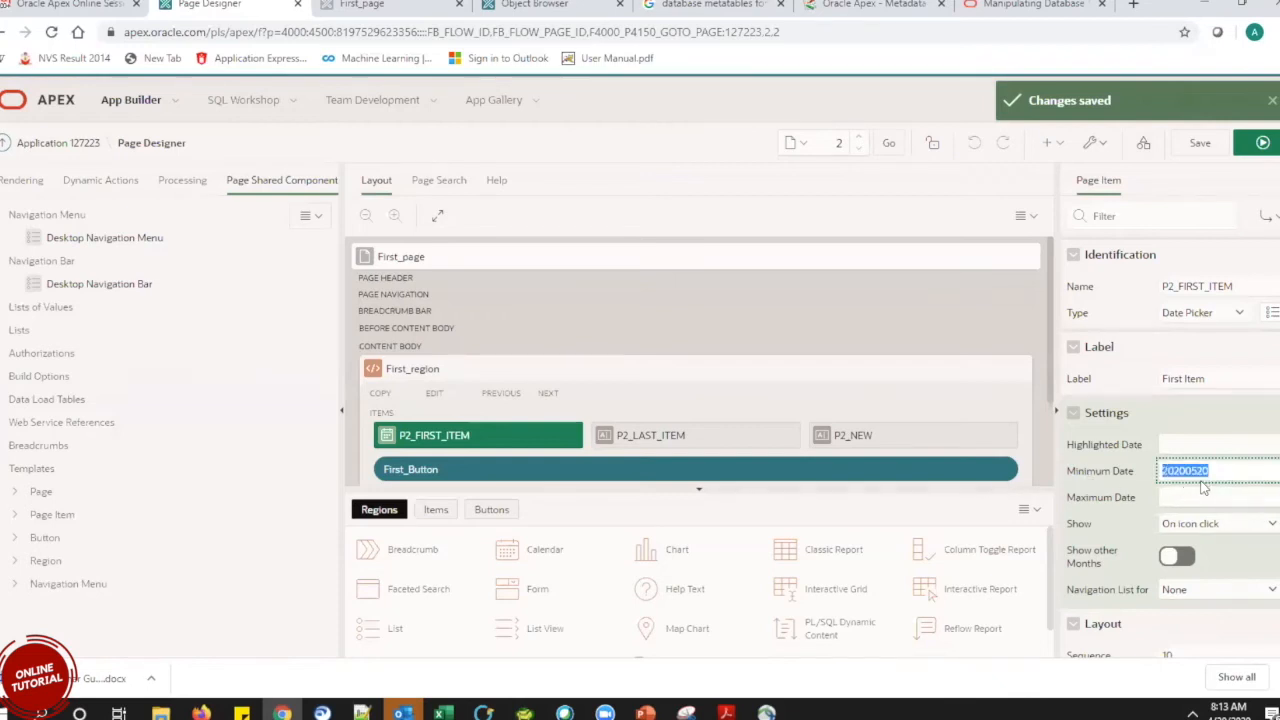
key("BackSpace")
left_click(1198, 144)
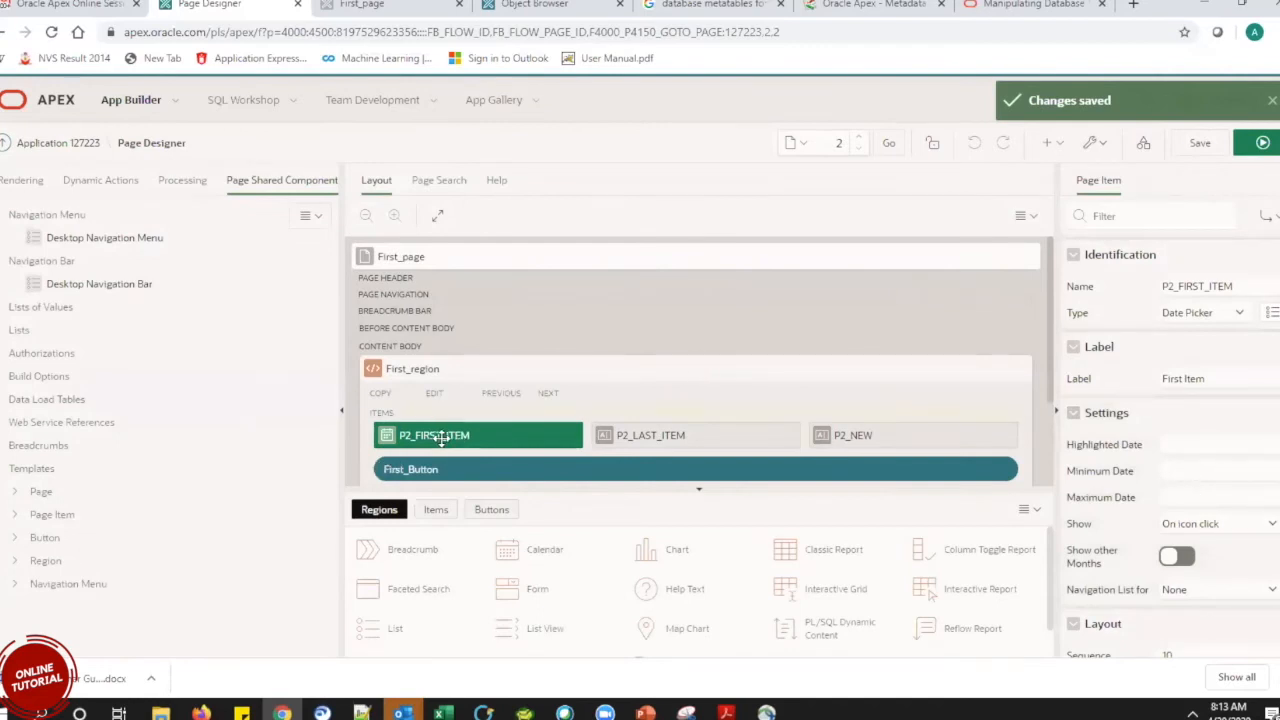
Try TRUNC(SYSDATE) as P2_FIRST_ITEM's Minimum Date, then save and run First_page, discarding the old page's unsaved entries.
mouse_move(441, 438)
left_click(1182, 475)
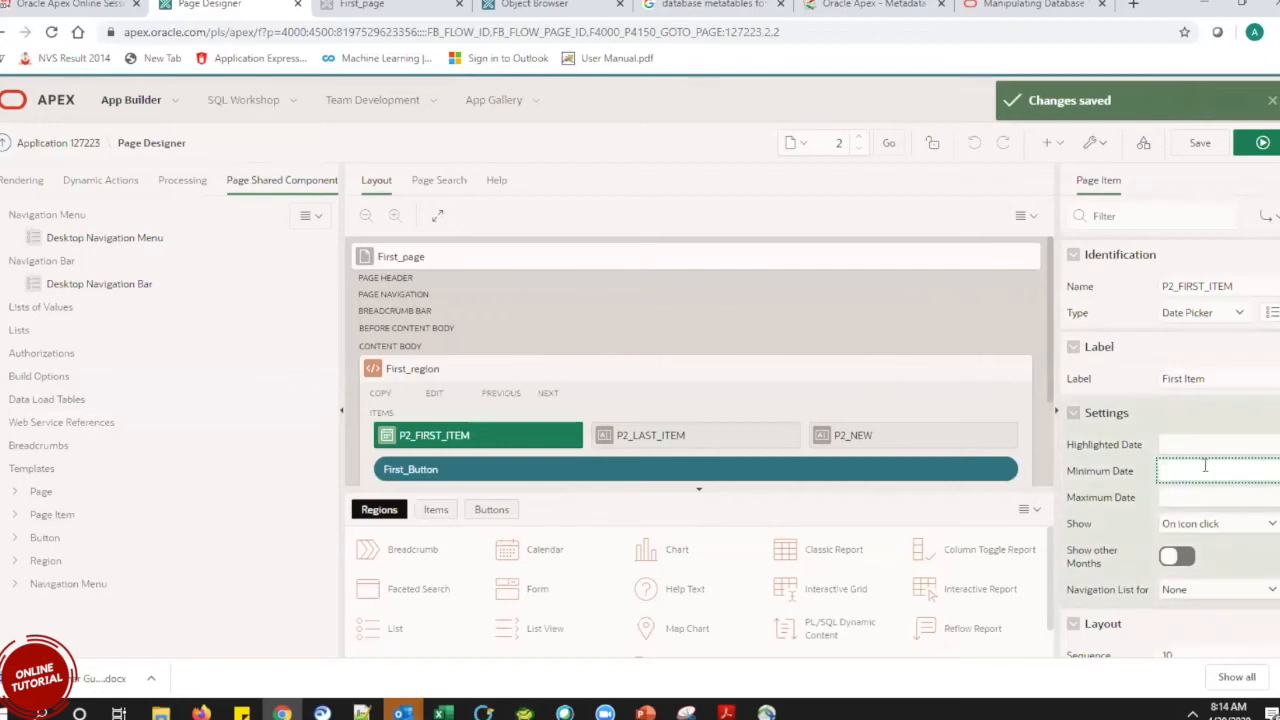
type("SYS")
key("BackSpace")
key("BackSpace")
type("TRUNC(SYSDATE")
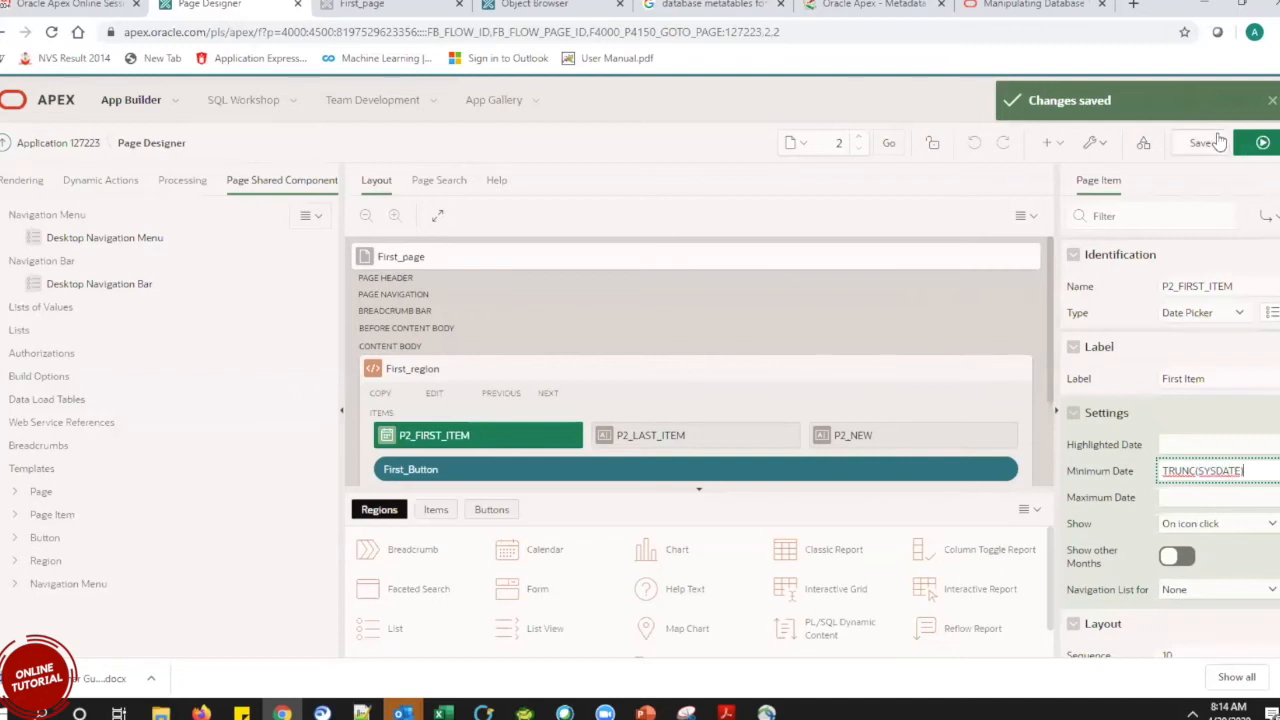
left_click(1248, 143)
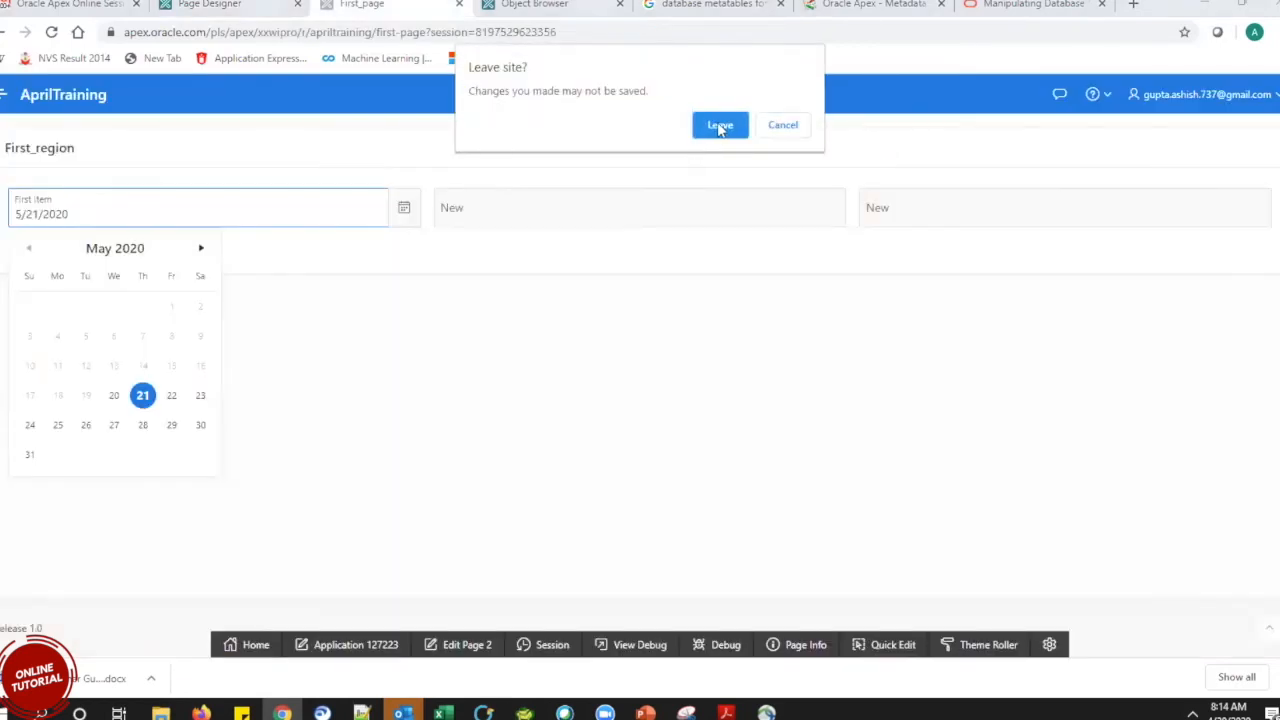
left_click(720, 125)
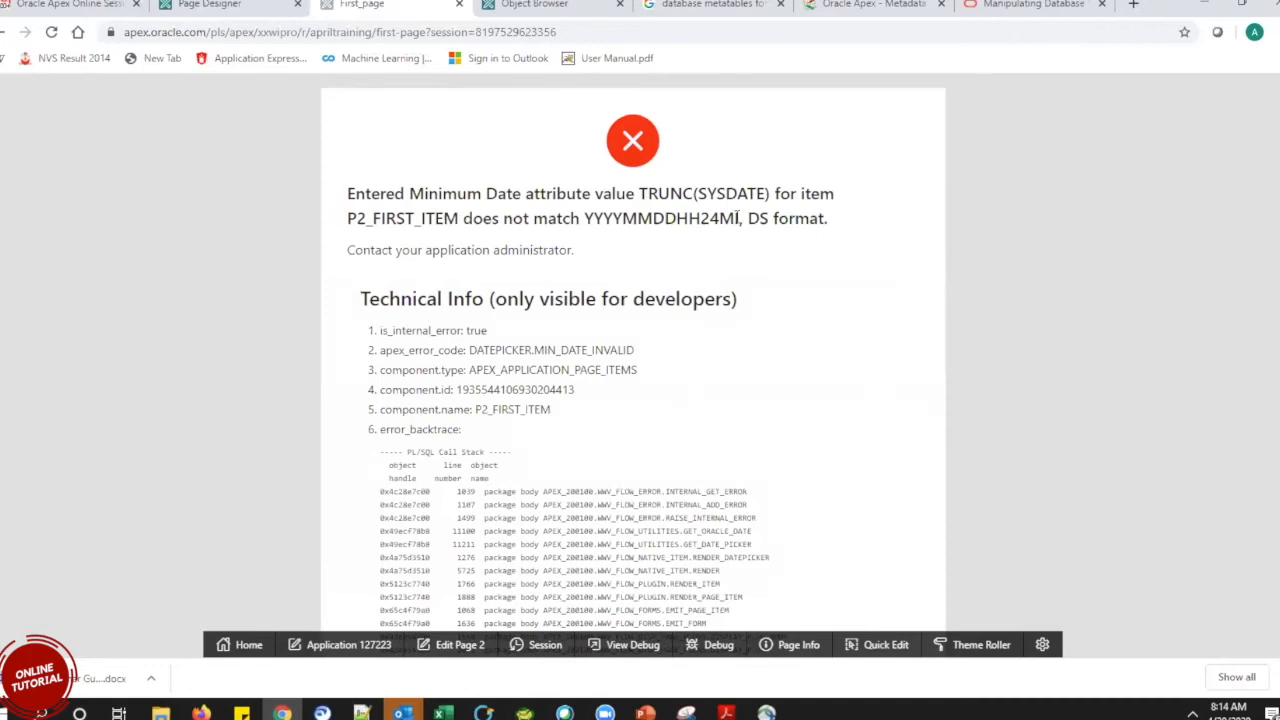
Highlight and examine the required format YYYYMMDDHH24MI in the Minimum Date error message.
left_click_drag(737, 218, 584, 218)
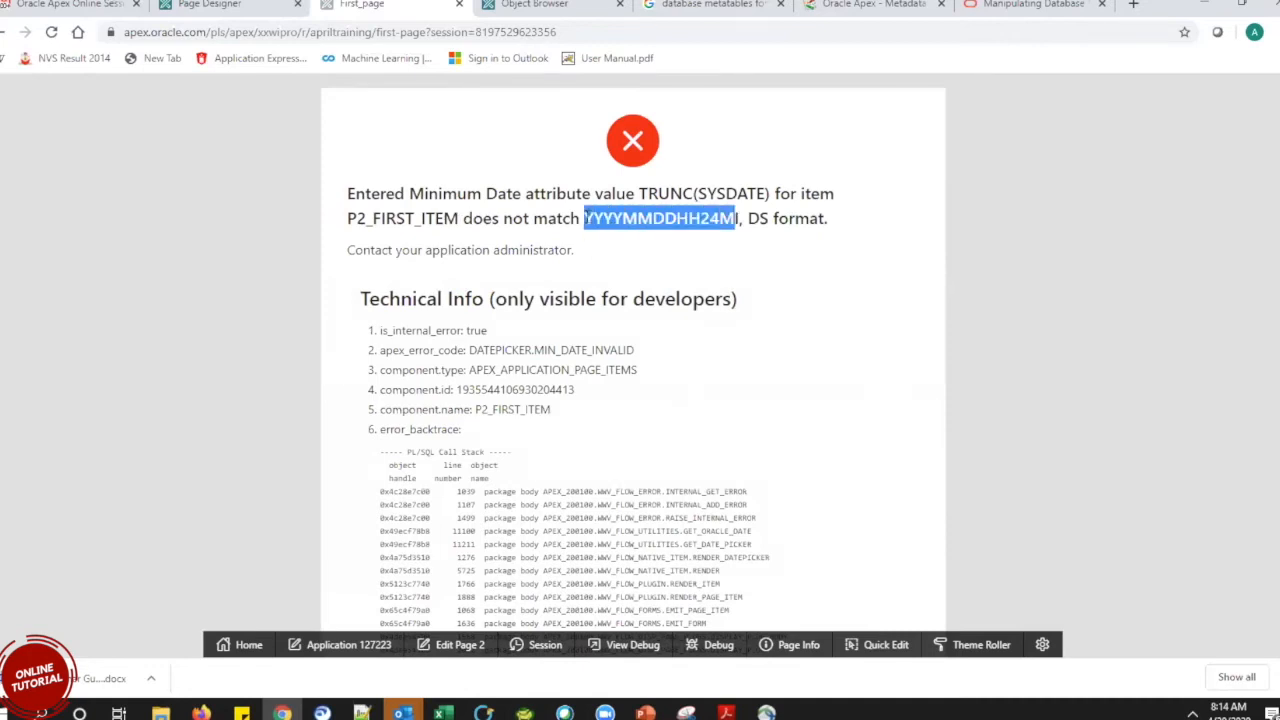
left_click(650, 218)
left_click_drag(740, 218, 584, 218)
left_click(666, 245)
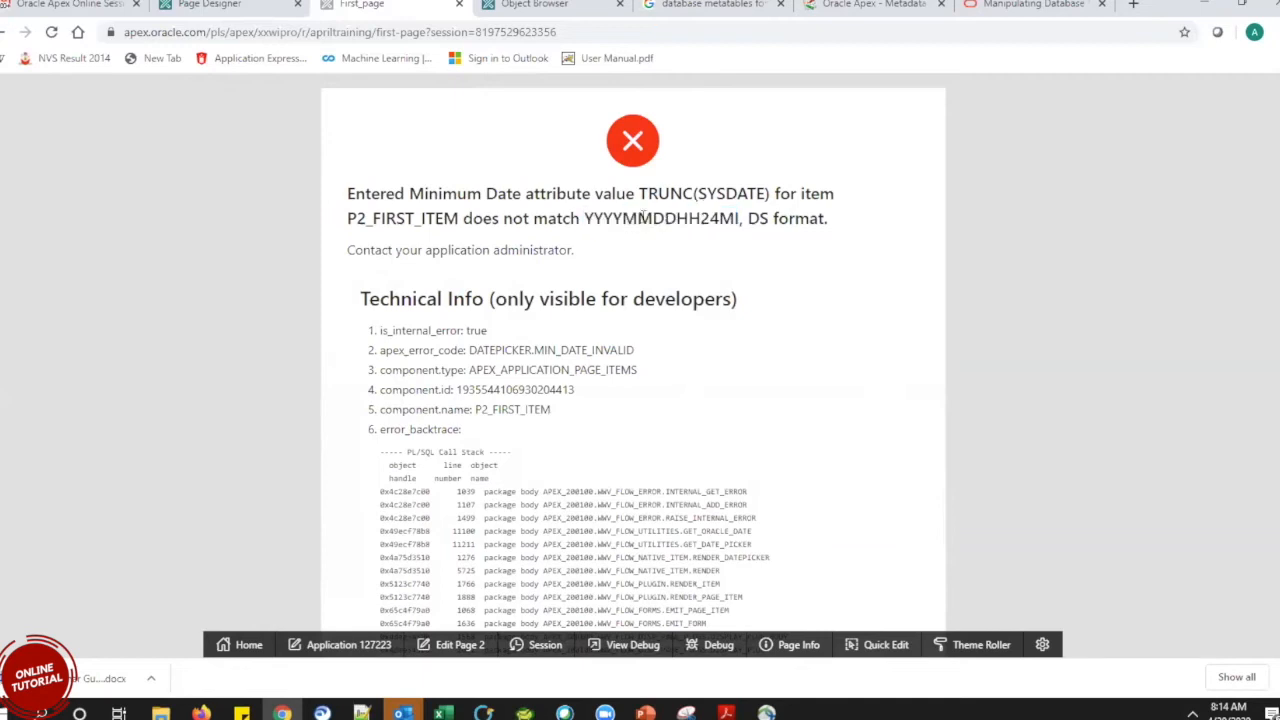
left_click_drag(589, 218, 741, 218)
left_click(720, 239)
Return to Page Designer, remove TRUNC(SYSDATE) from P2_FIRST_ITEM's Minimum Date, and save the page.
left_click(205, 4)
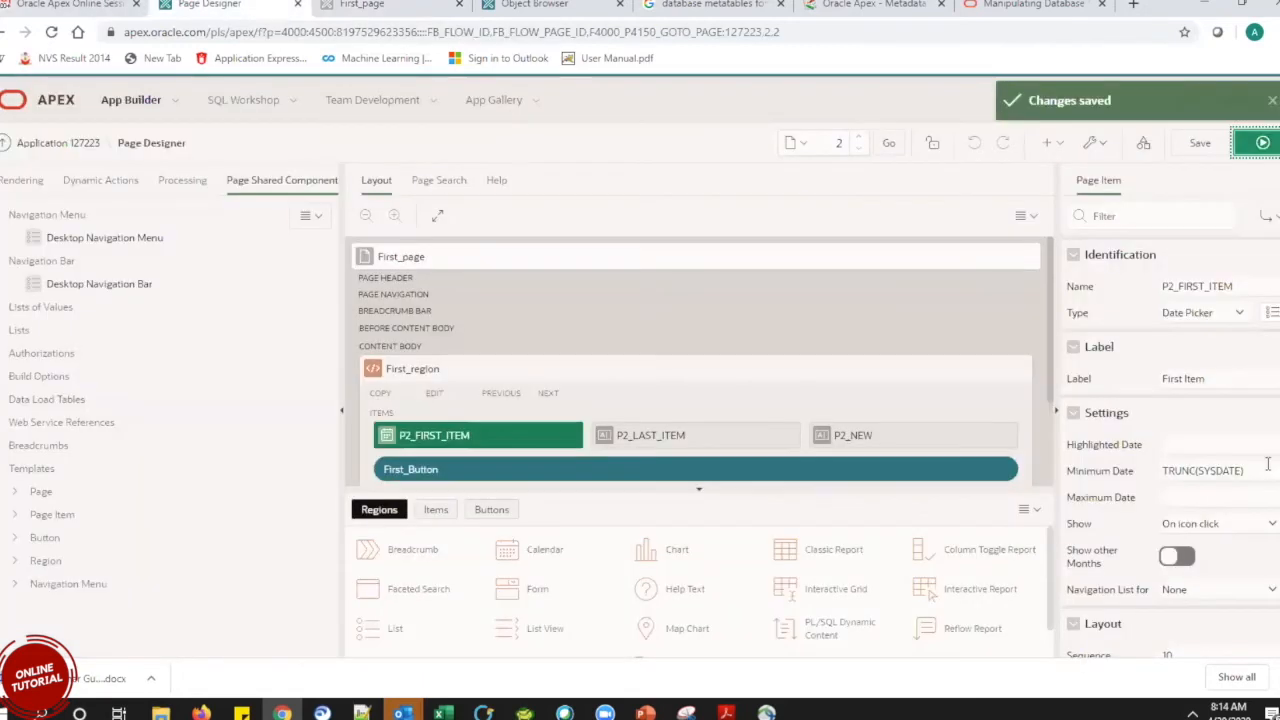
left_click_drag(1244, 470, 1105, 481)
key("BackSpace")
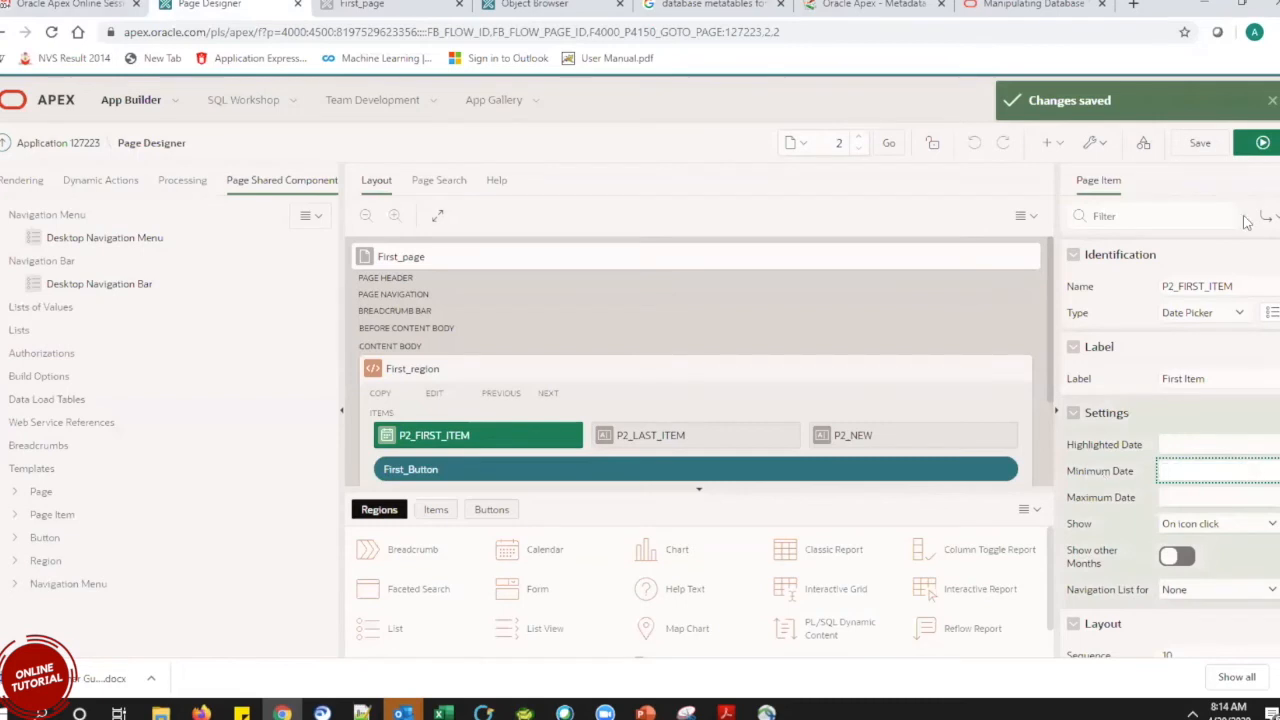
left_click(1178, 146)
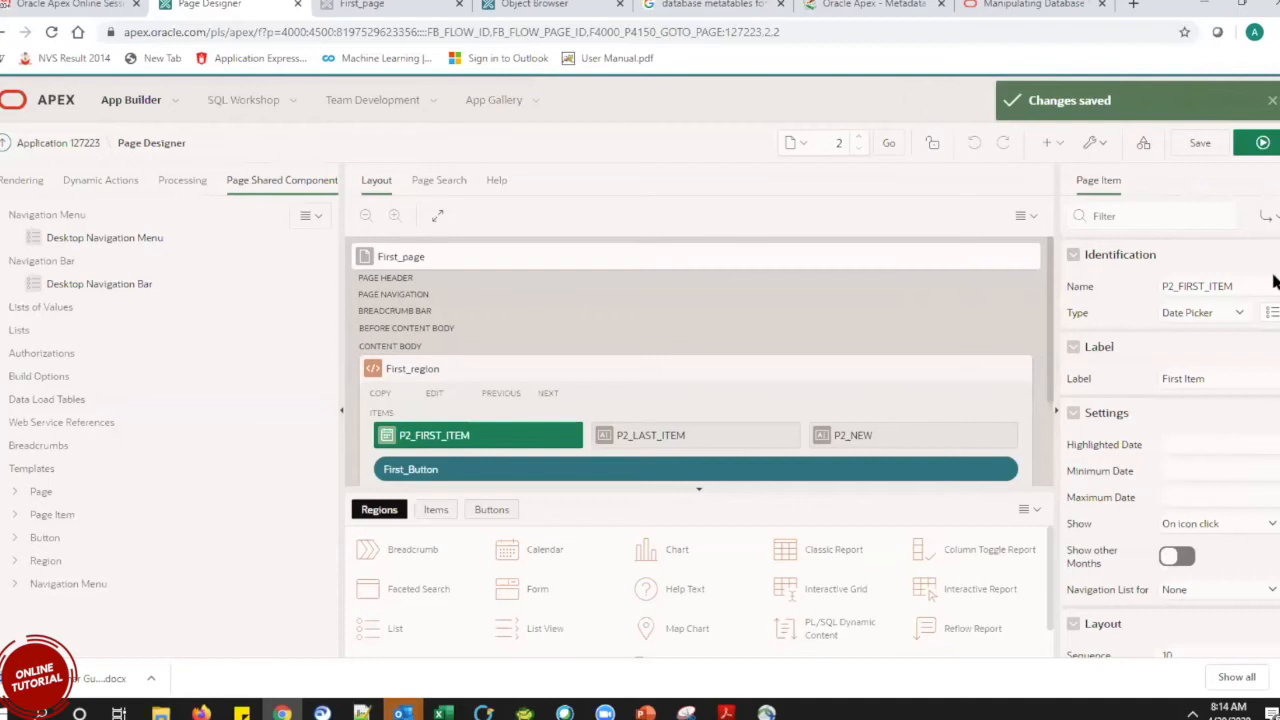
Review the item's Settings, and highlight the expected date format again in First_page's error message.
scroll(1274, 288, "down", 1)
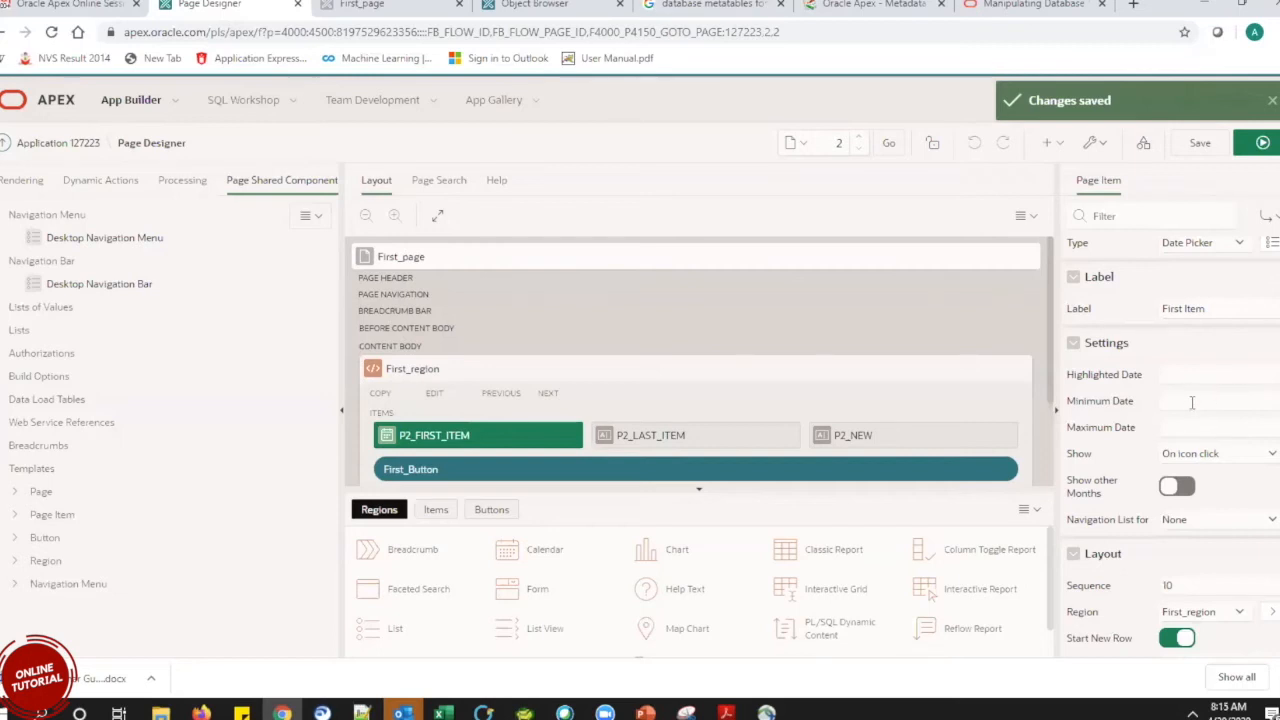
left_click(410, 5)
left_click_drag(585, 217, 741, 219)
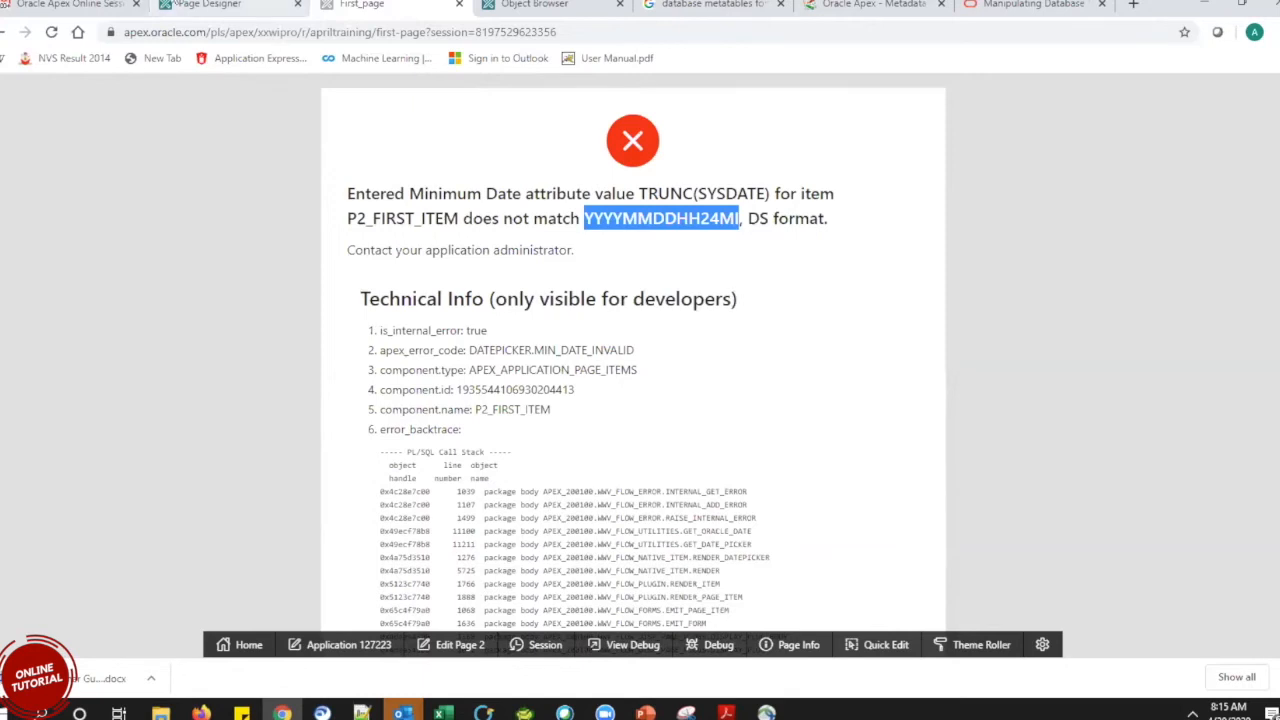
Return to Page Designer and view the Show options of P2_FIRST_ITEM's date picker.
left_click(207, 5)
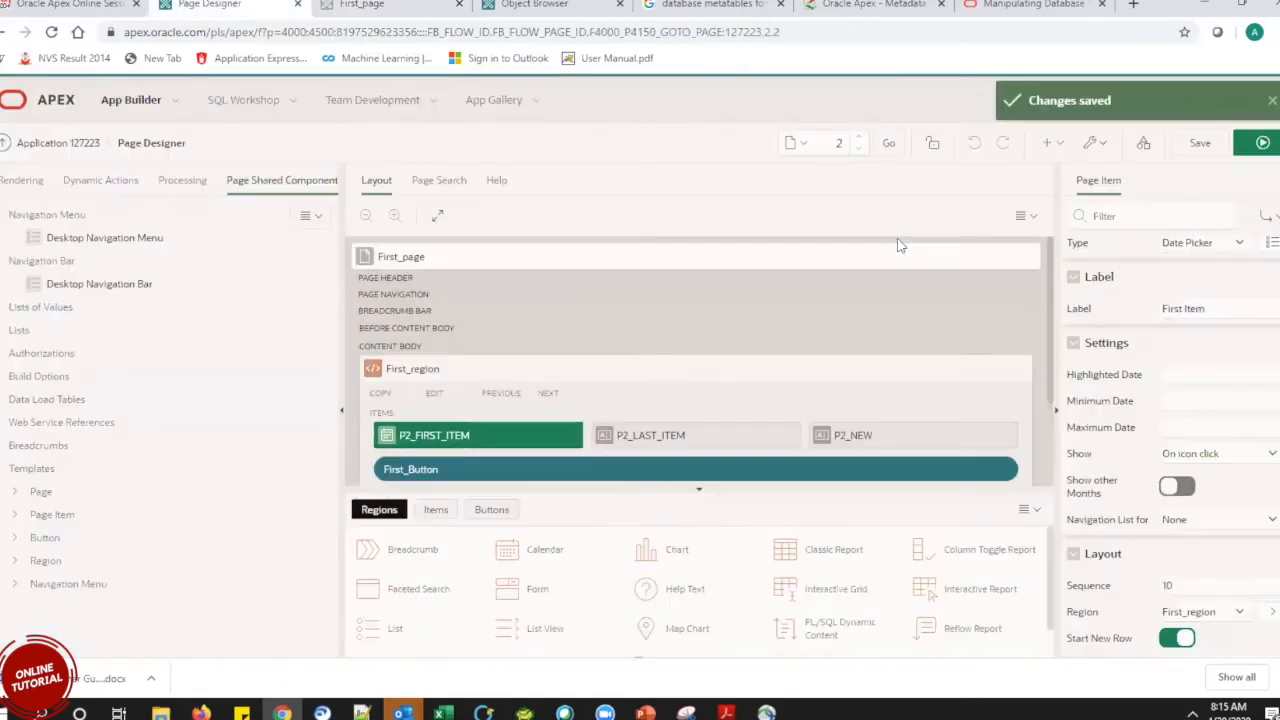
left_click(1257, 455)
left_click(1257, 455)
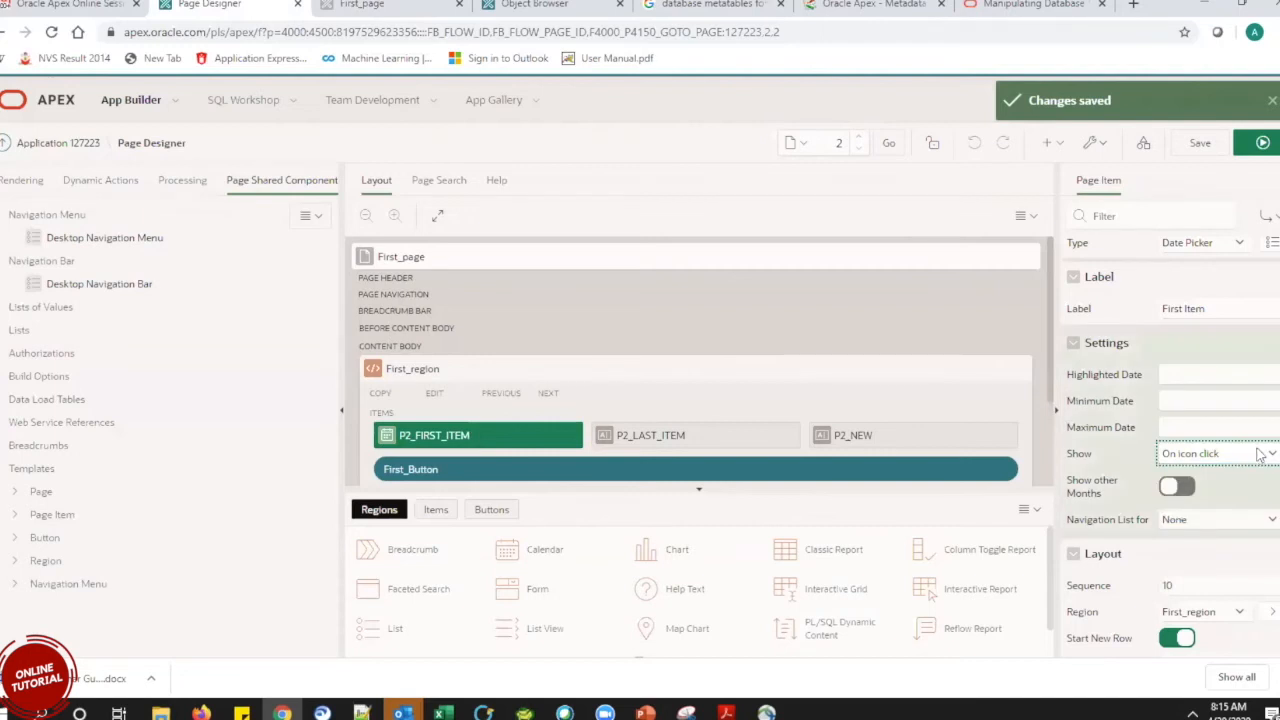
Look through P2_FIRST_ITEM's properties from Settings down to Help, and return to its Identification section.
scroll(1275, 320, "down", 3)
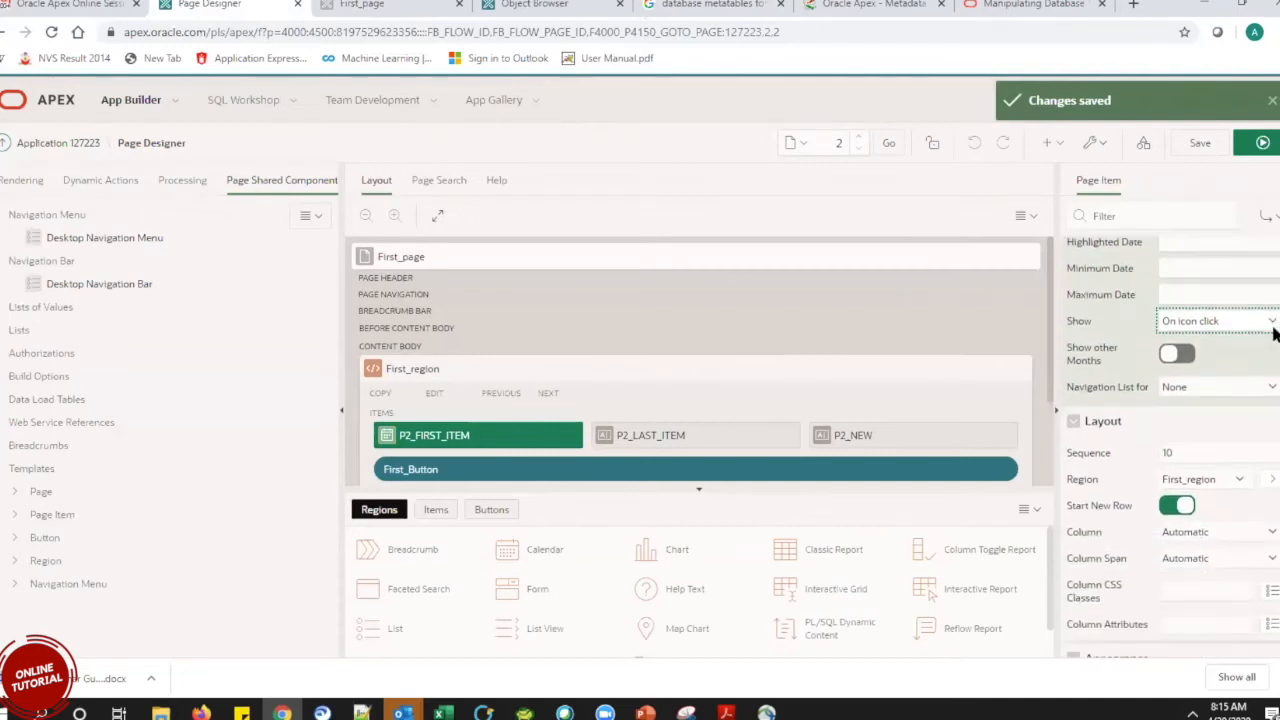
scroll(1274, 333, "down", 6)
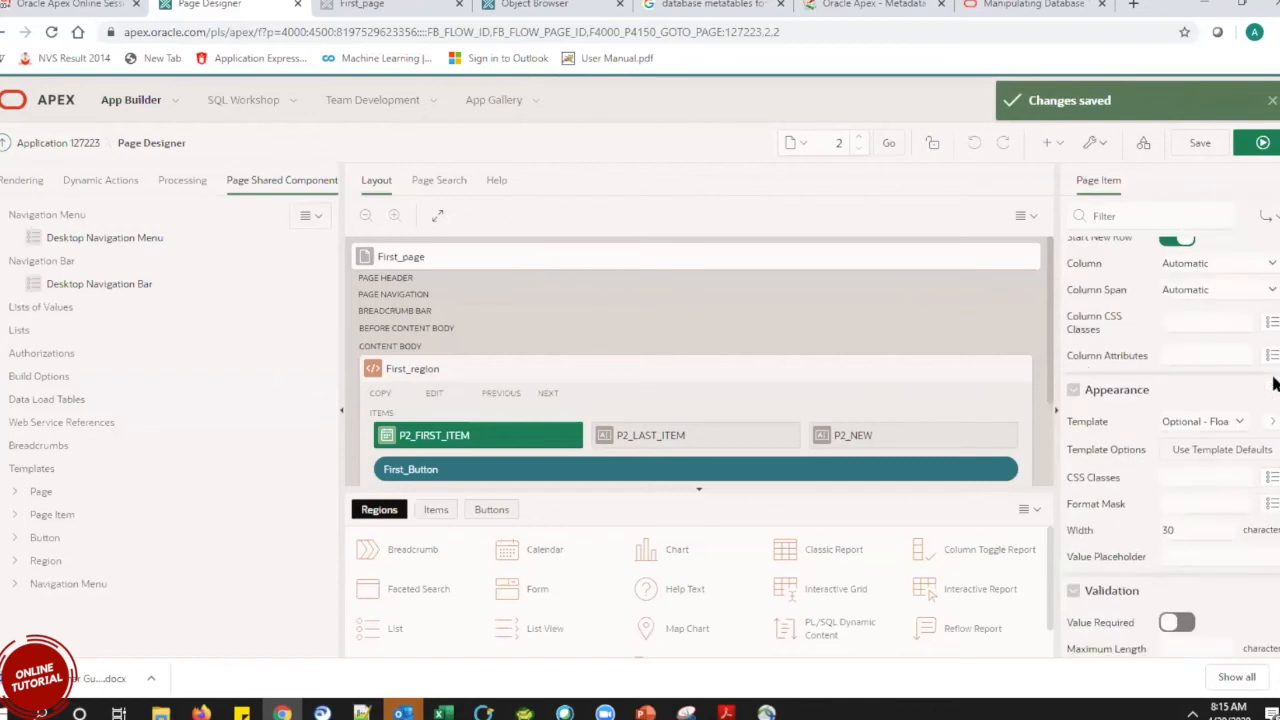
scroll(1274, 385, "down", 9)
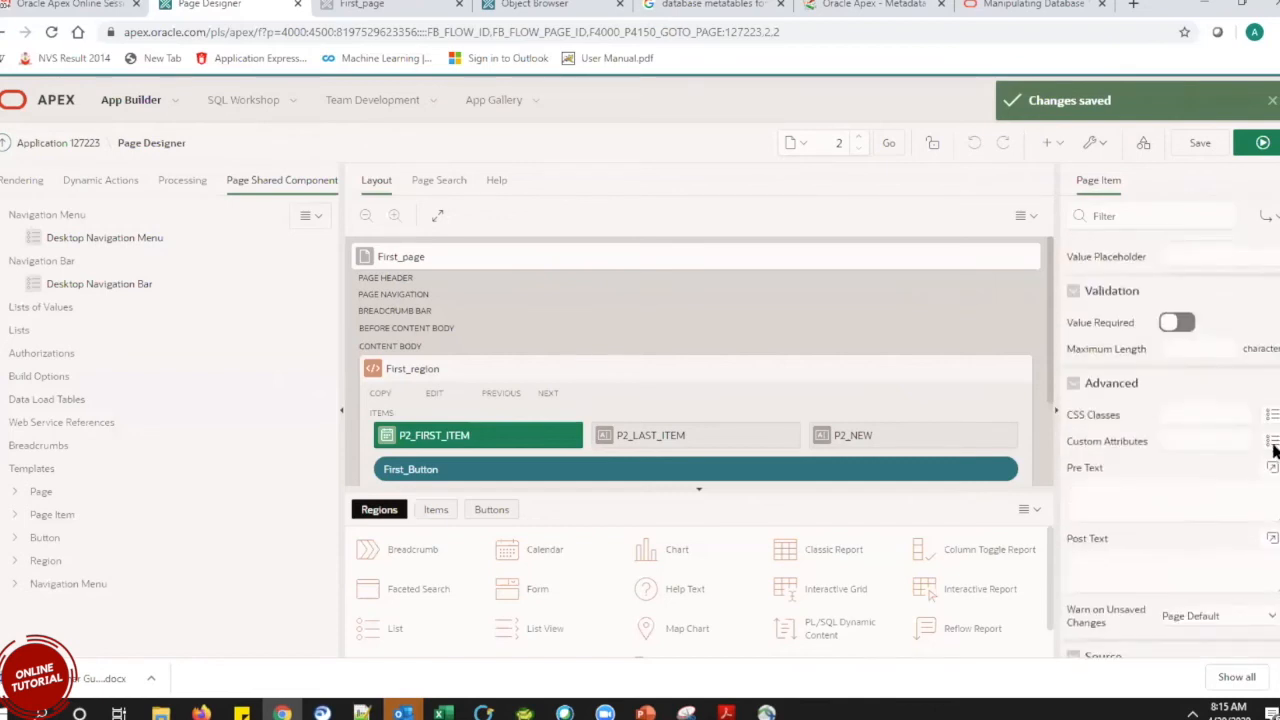
scroll(1275, 460, "down", 3)
scroll(1274, 480, "down", 6)
scroll(1274, 525, "down", 10)
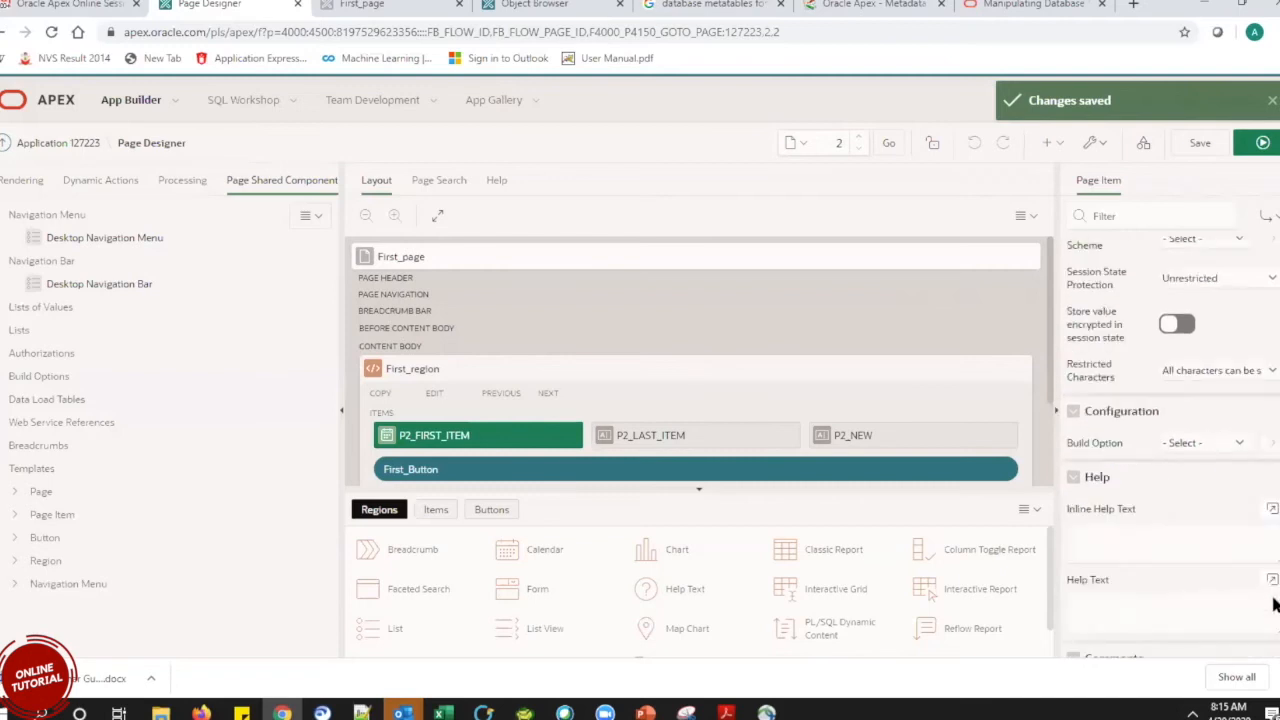
scroll(1258, 284, "up", 18)
scroll(1258, 284, "up", 10)
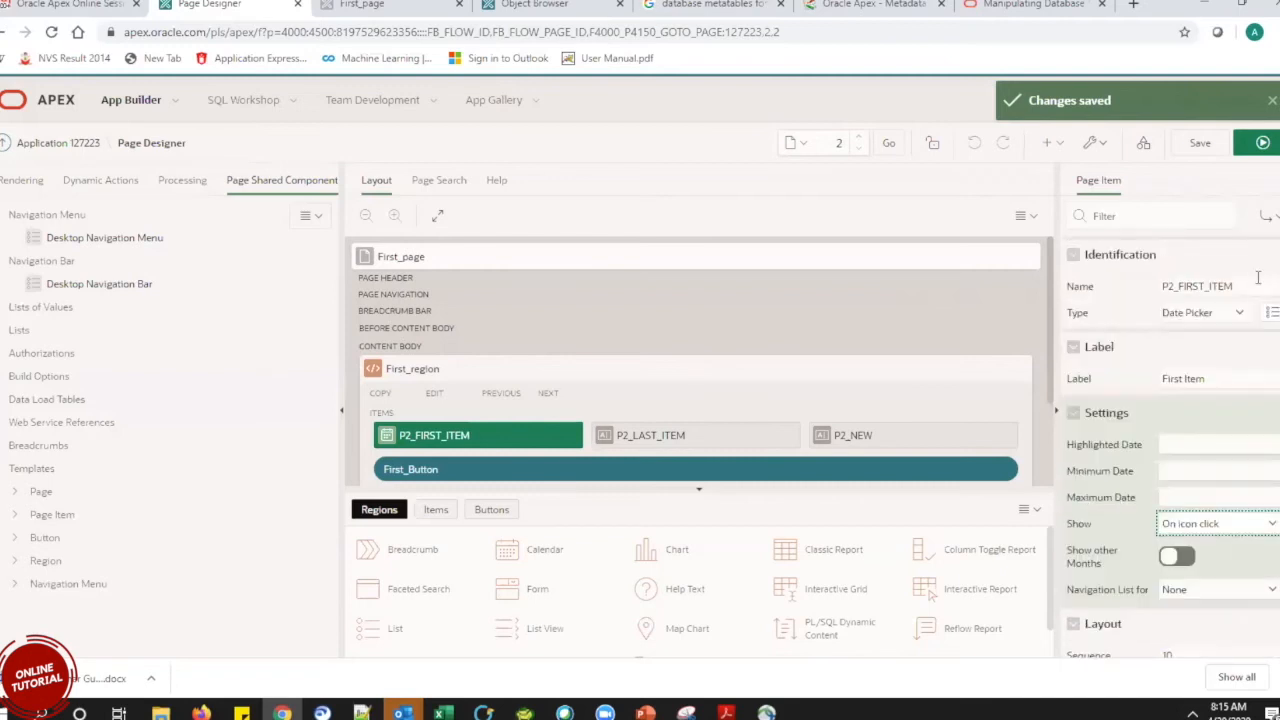
View the available item types and type quick picks for P2_FIRST_ITEM, keeping Date Picker and the Label section expanded.
left_click(1240, 314)
left_click(1240, 314)
left_click(1268, 316)
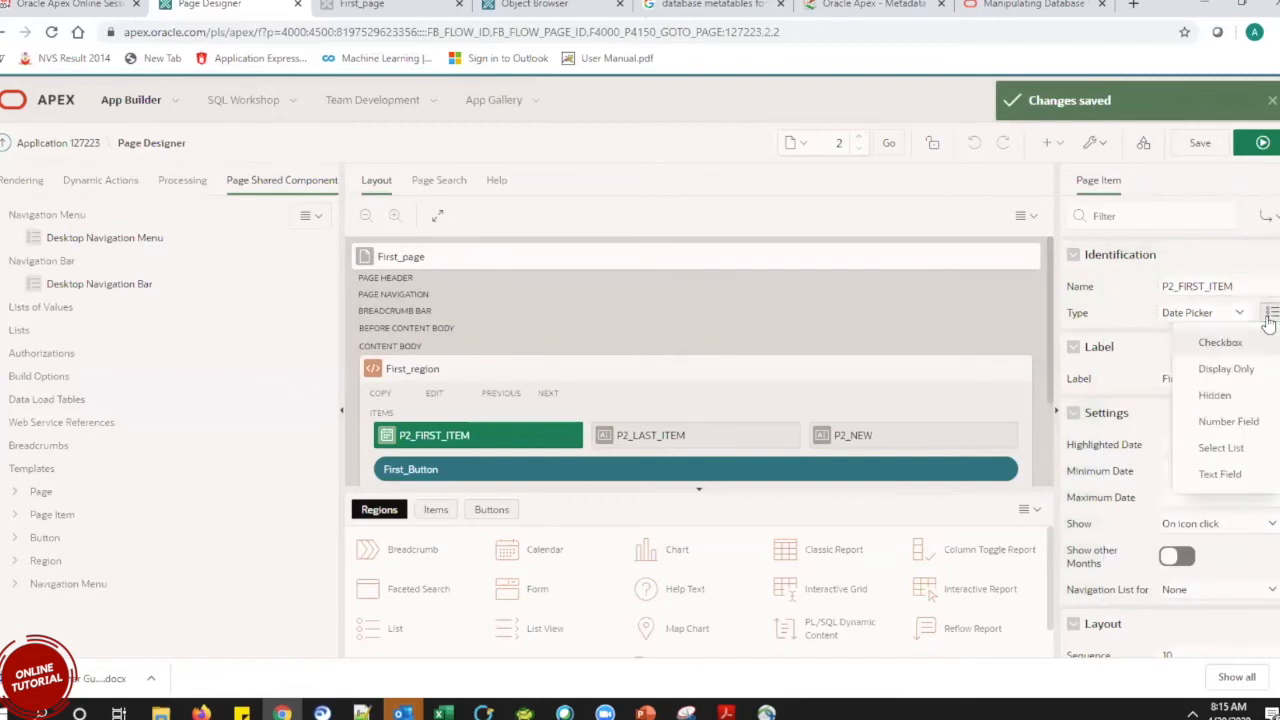
left_click(1132, 326)
left_click(1213, 314)
left_click(1213, 316)
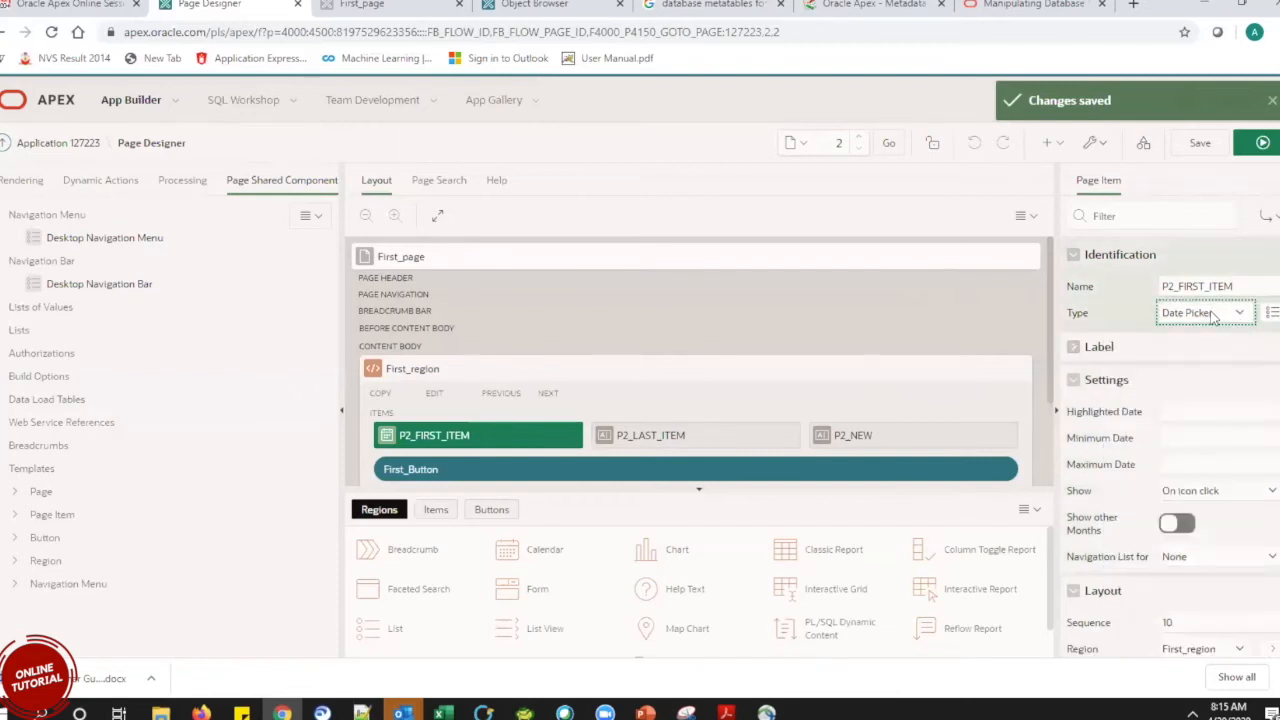
left_click(1073, 347)
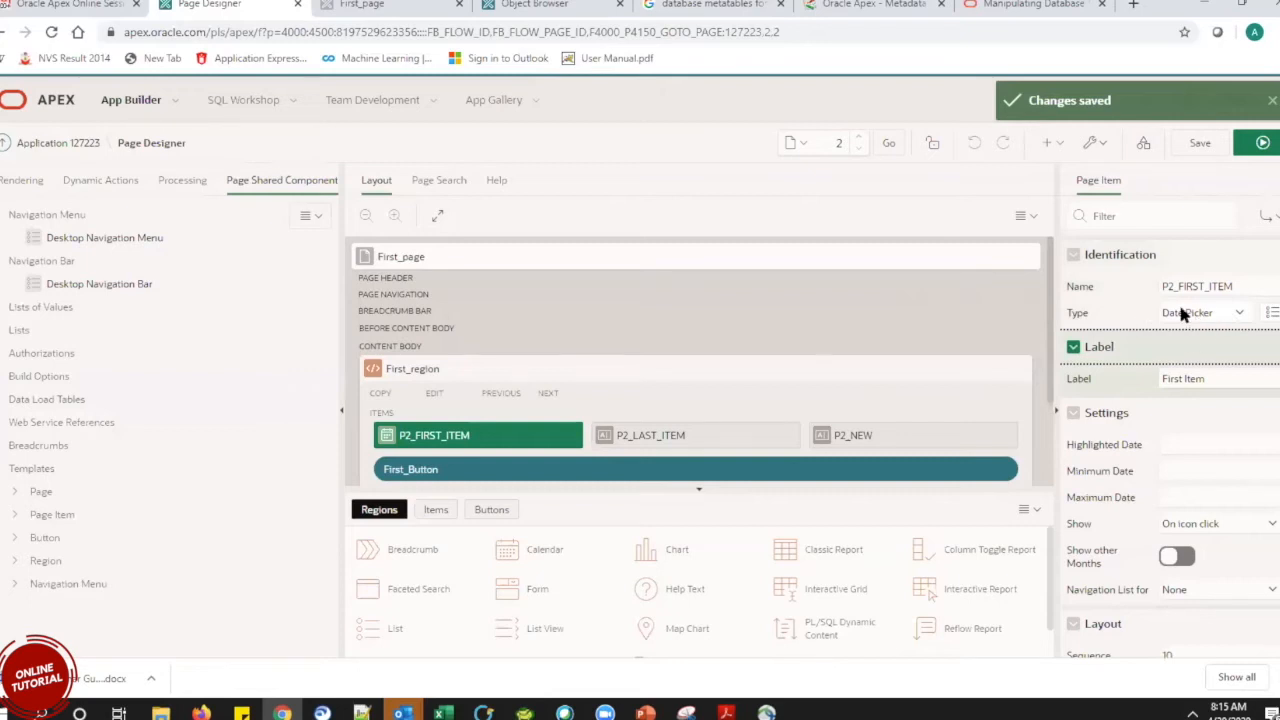
Examine the Template Options and the Template choices in P2_FIRST_ITEM's Appearance section without changing them.
scroll(1274, 323, "down", 3)
scroll(1274, 340, "down", 4)
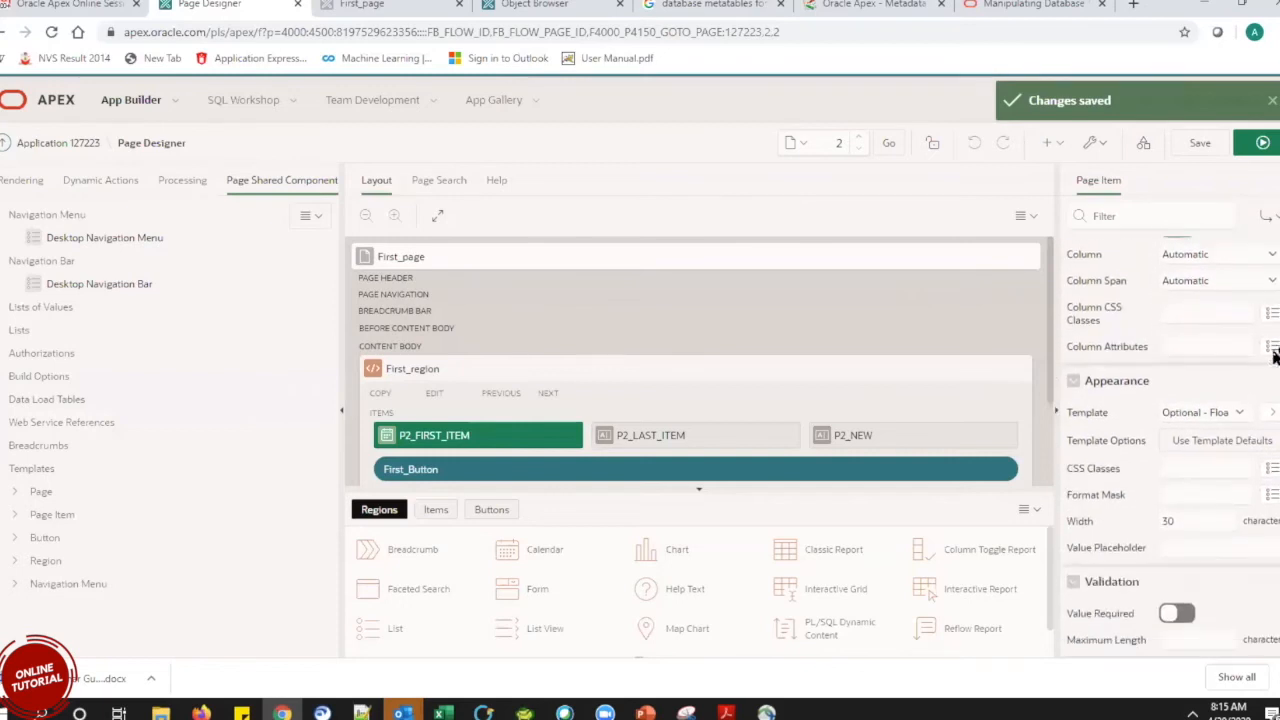
left_click(1225, 430)
left_click(1222, 427)
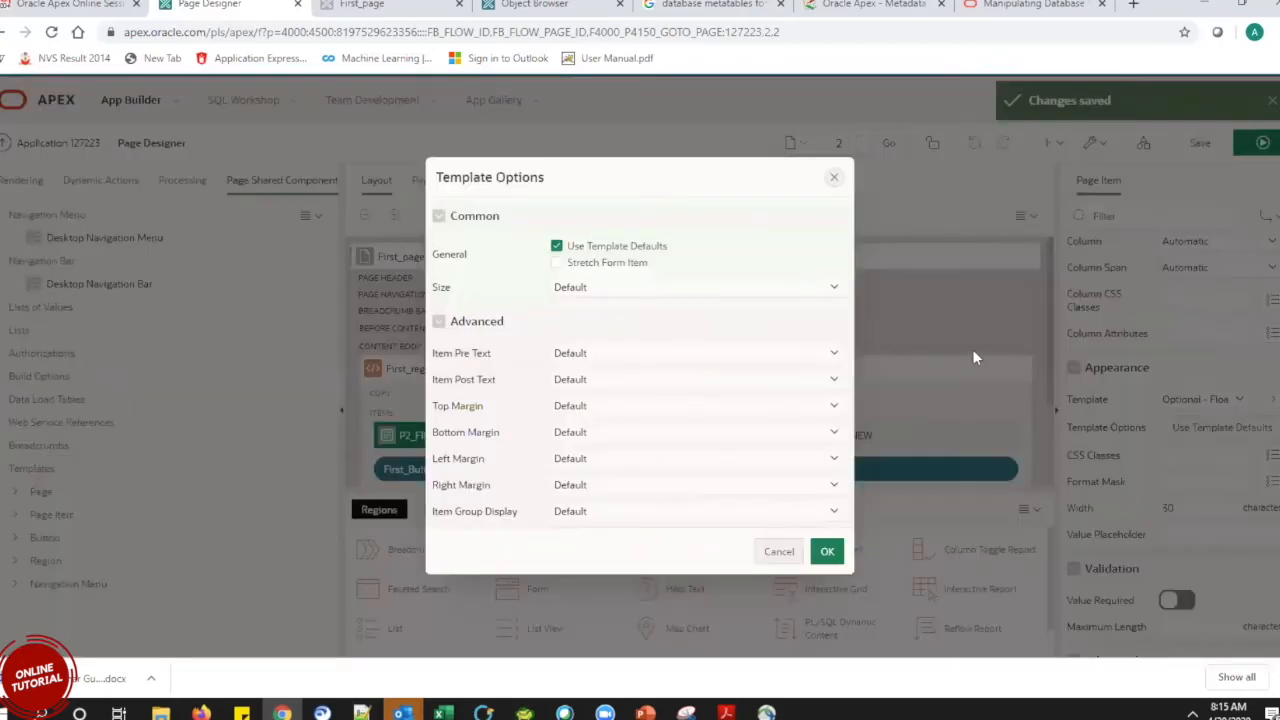
left_click(833, 177)
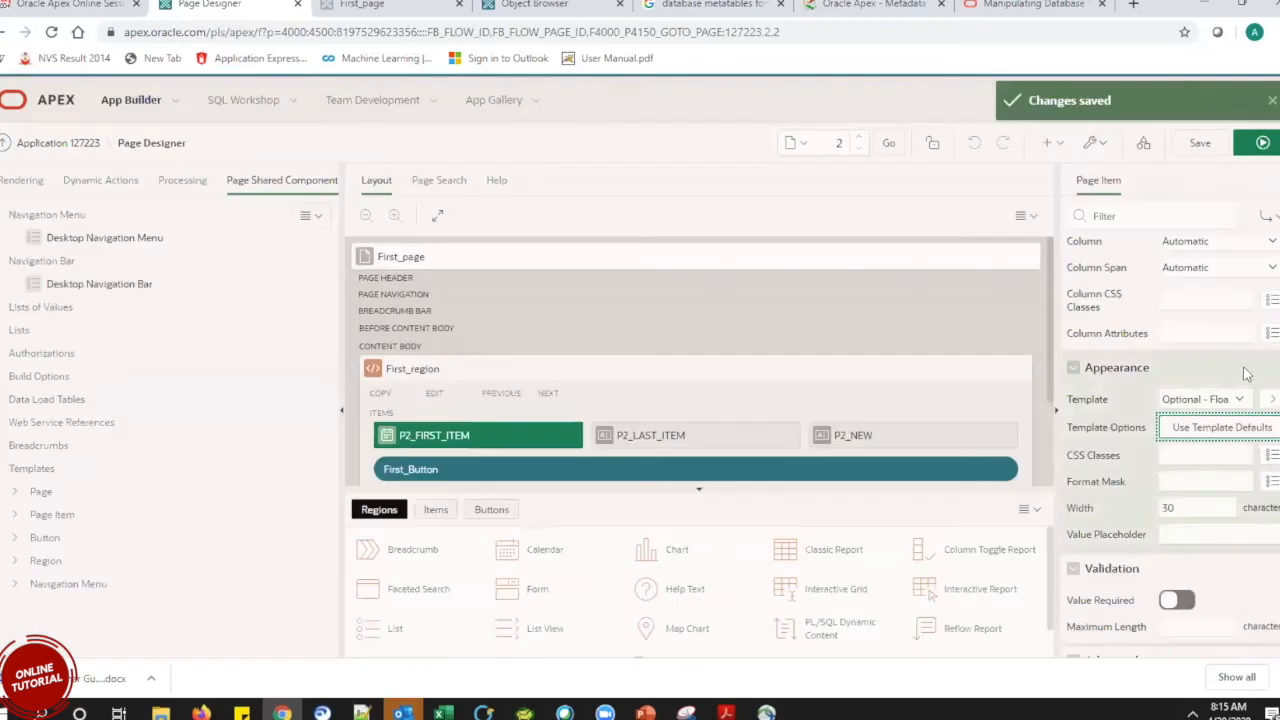
left_click(1220, 398)
left_click(1220, 398)
scroll(1274, 388, "down", 1)
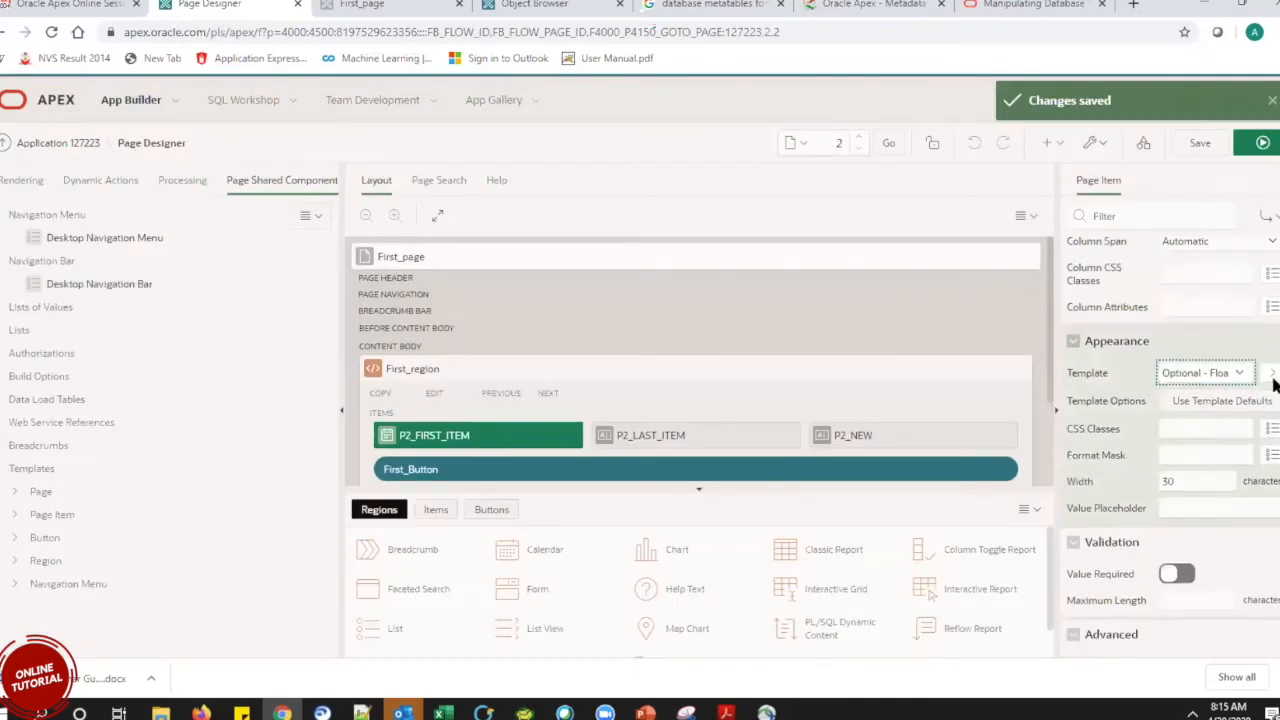
scroll(1274, 388, "down", 1)
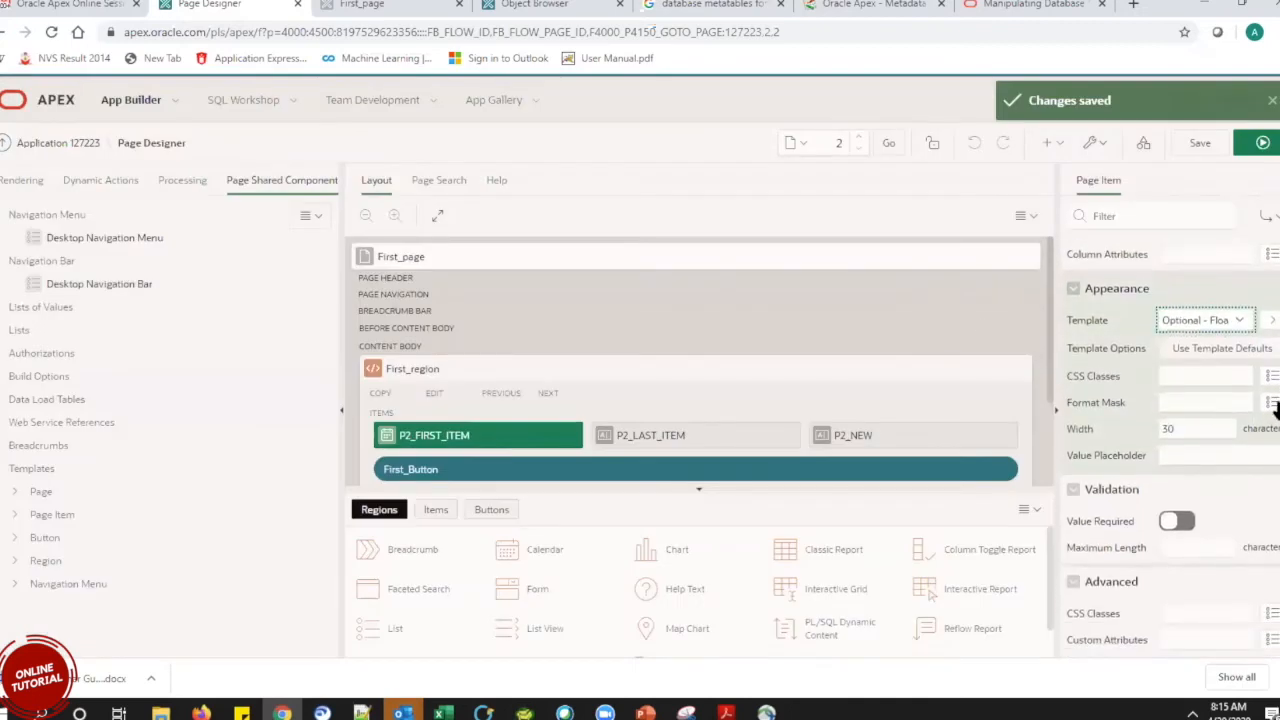
left_click(1272, 402)
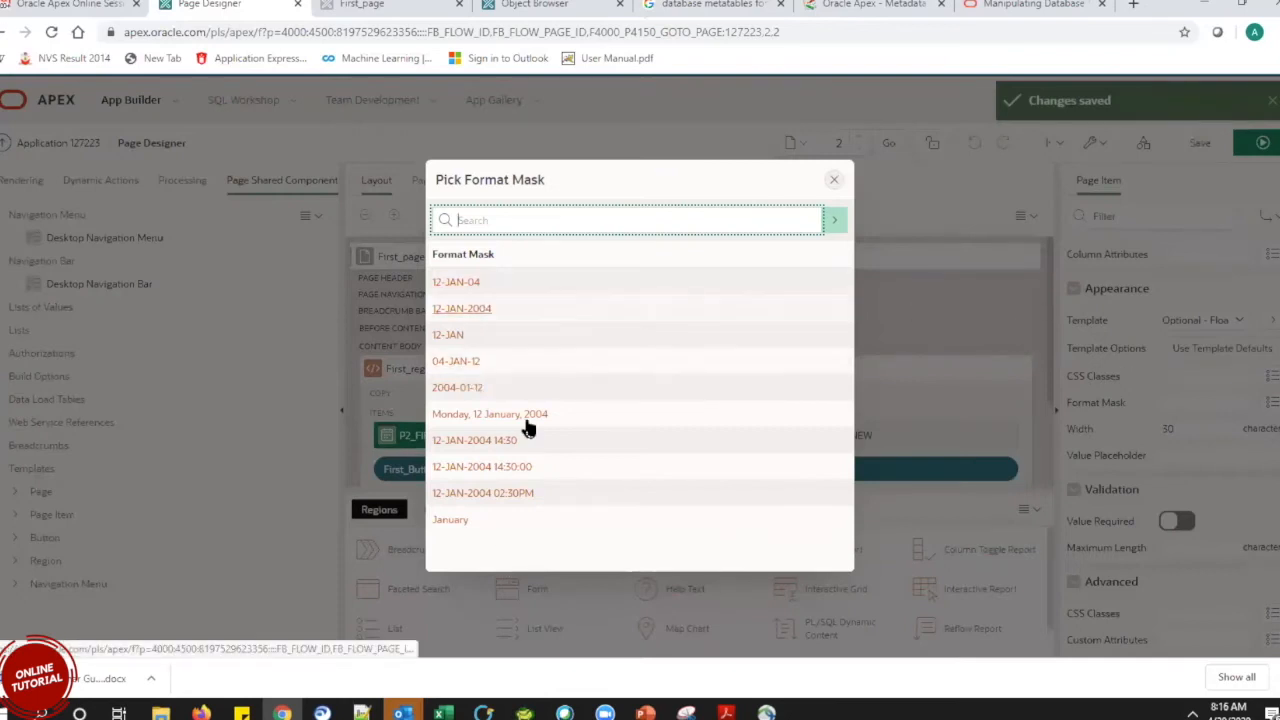
left_click(834, 179)
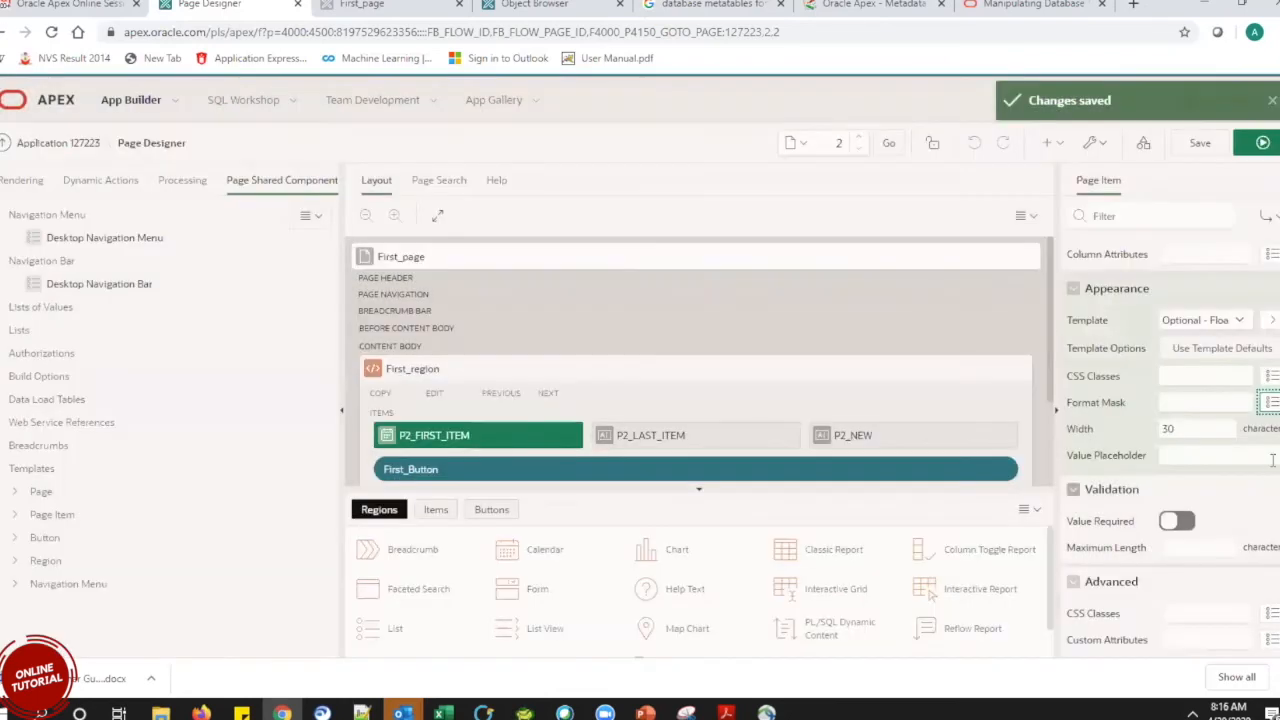
left_click(1270, 402)
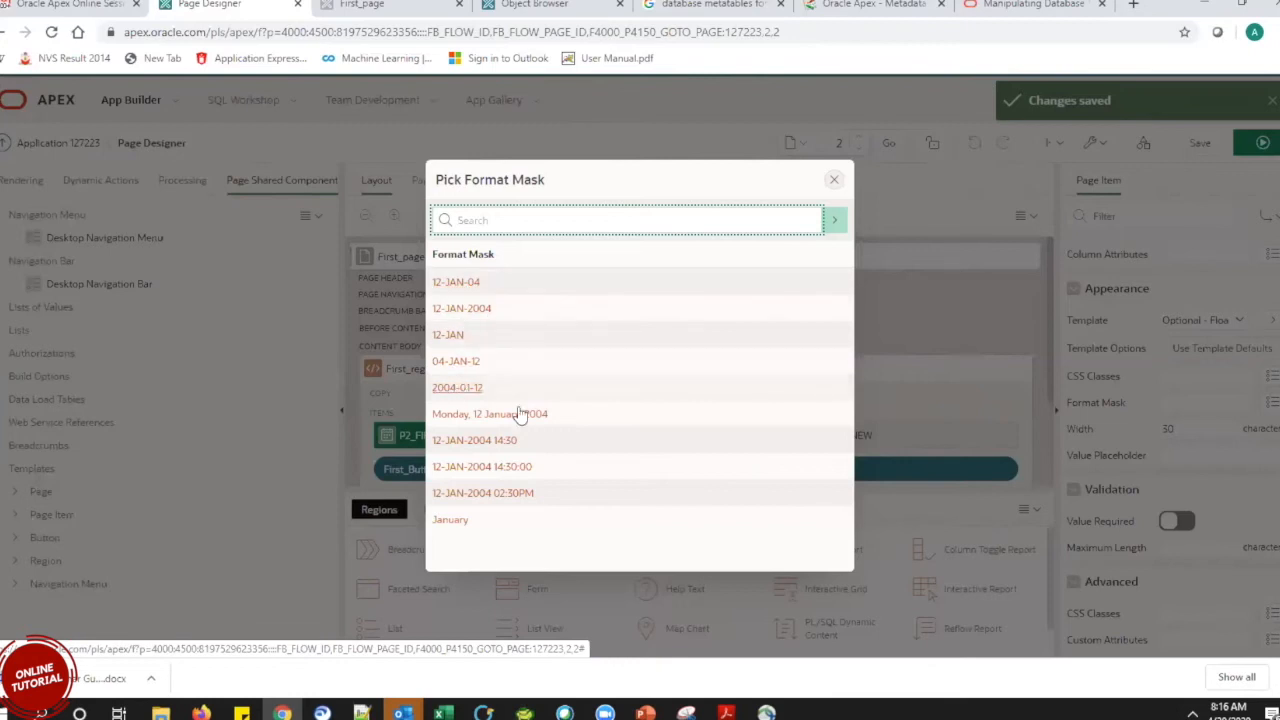
left_click(457, 284)
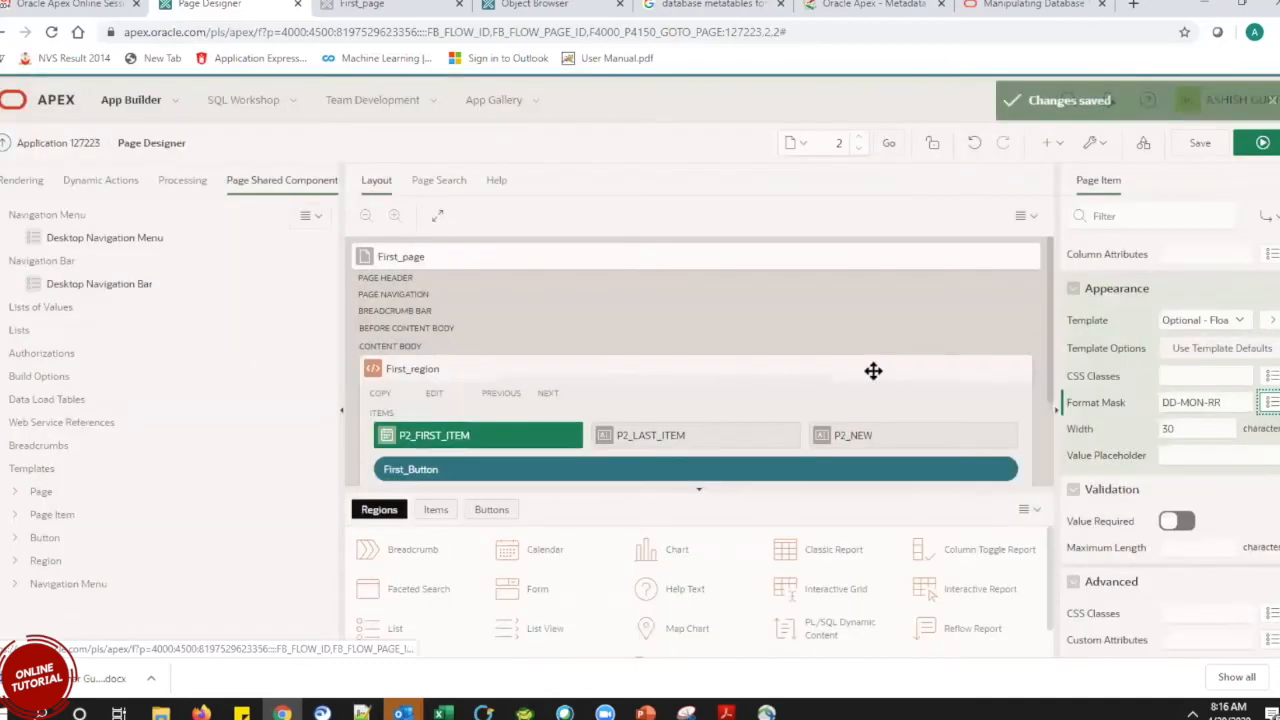
left_click(1272, 145)
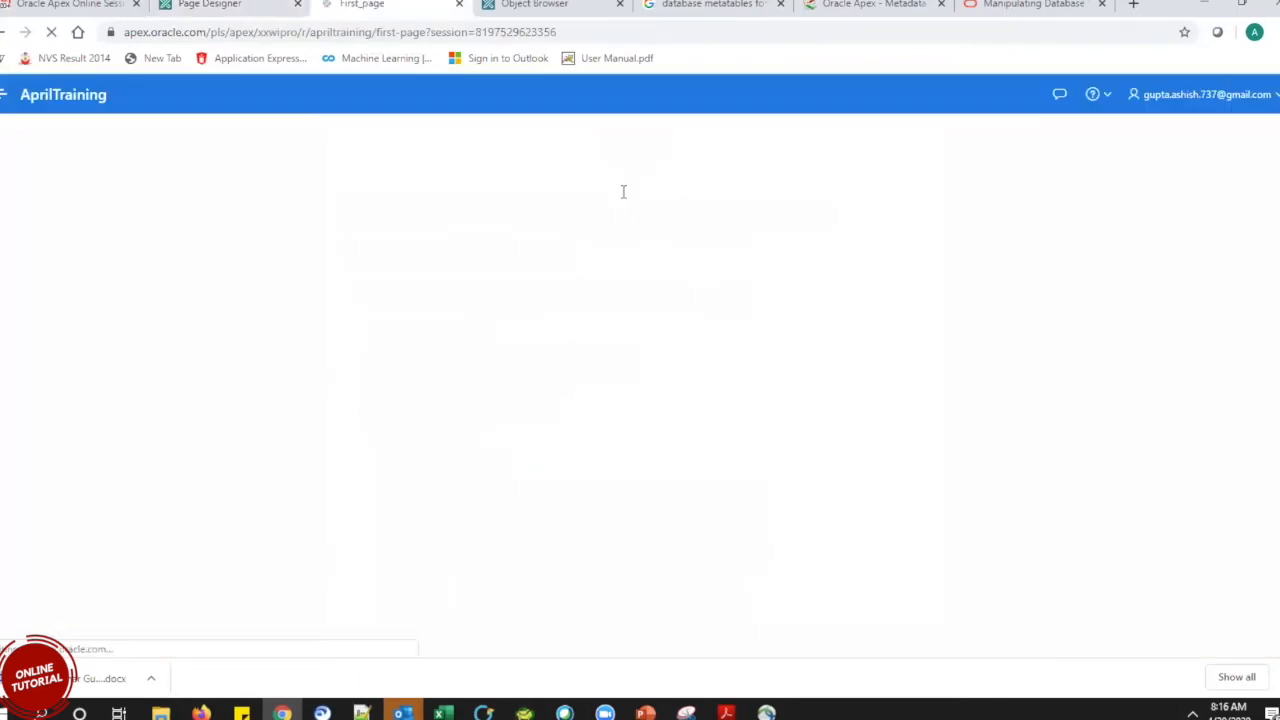
left_click(401, 214)
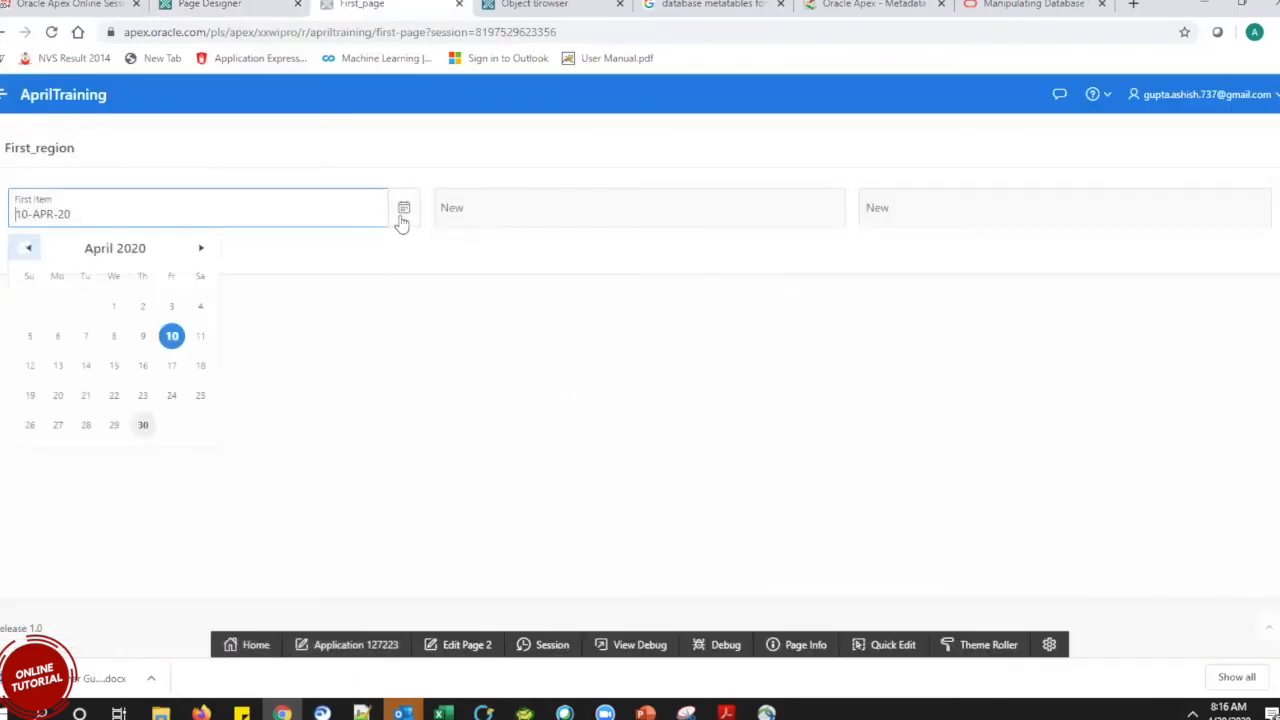
Return to Page Designer, set P2_FIRST_ITEM's Minimum Date to SYSDATE, run the page, and review the result on First_page.
left_click(209, 5)
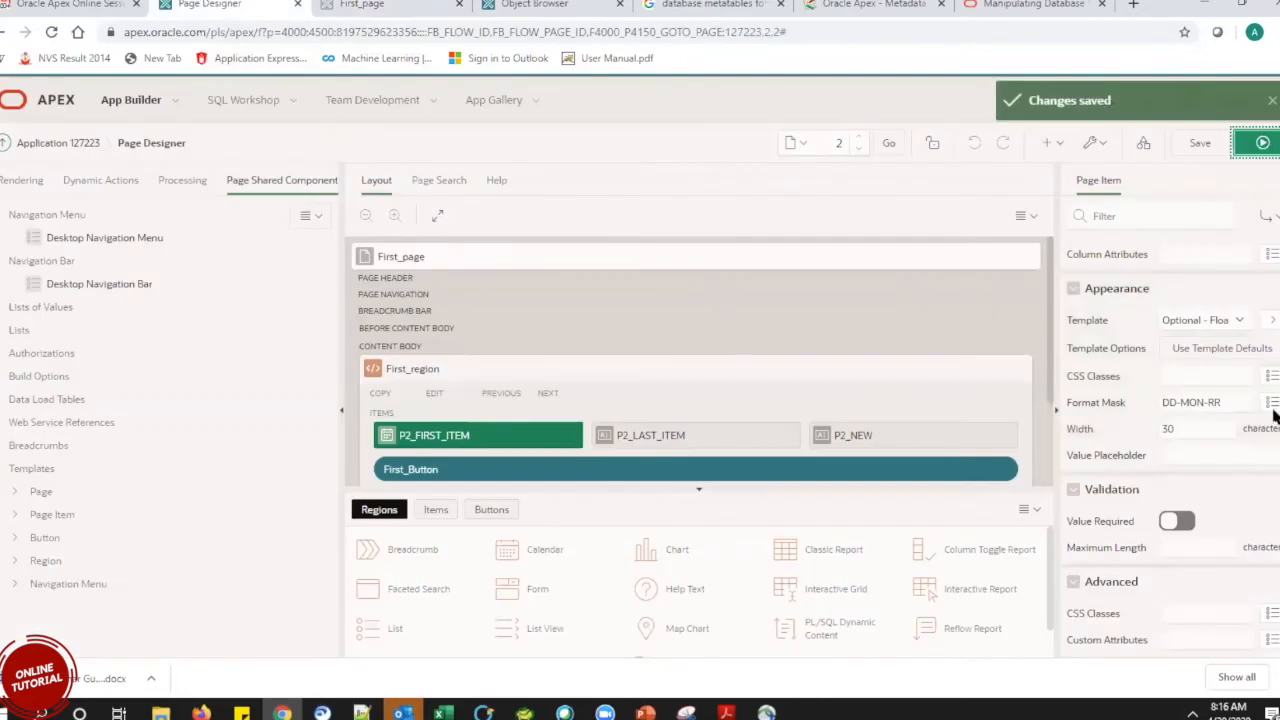
scroll(1273, 400, "up", 5)
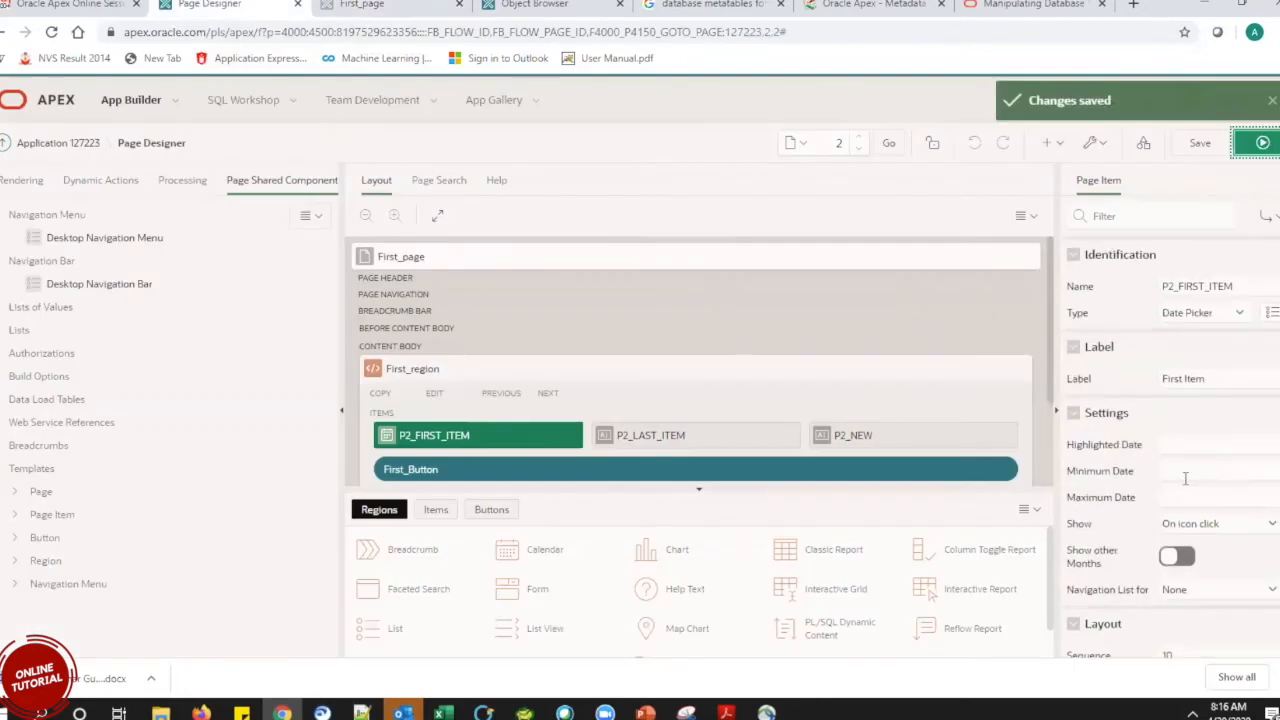
left_click(1185, 478)
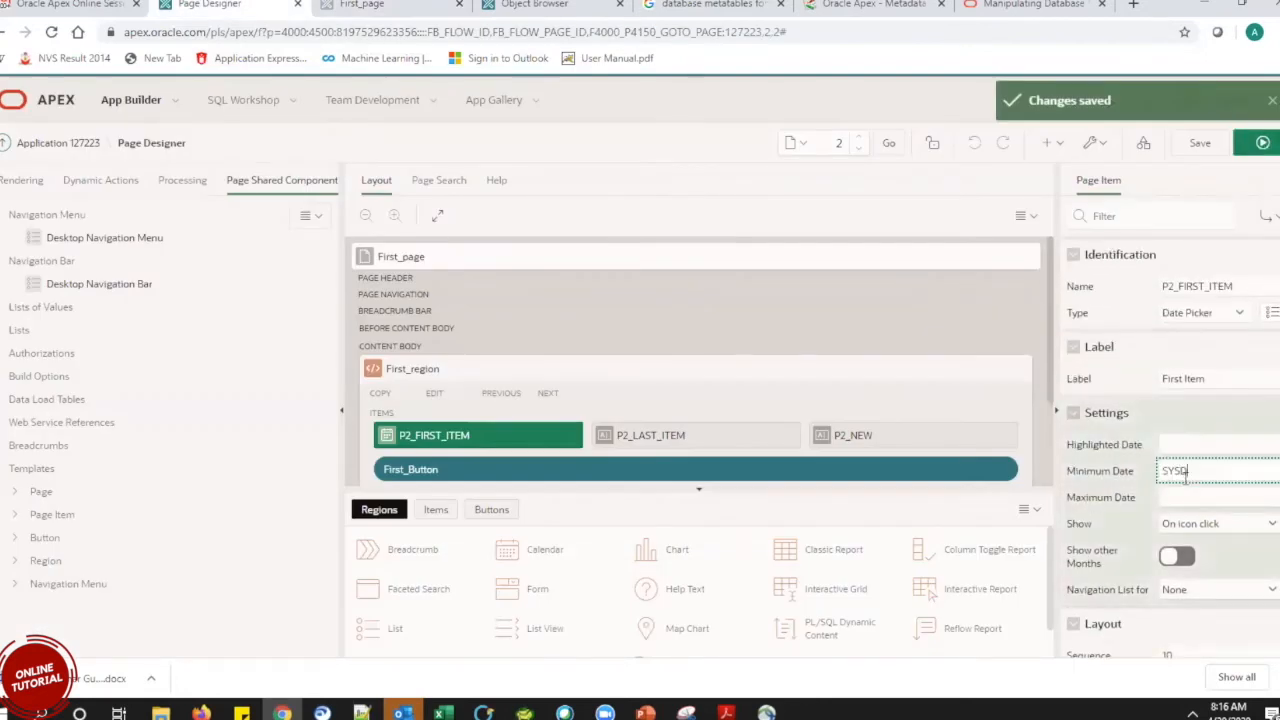
left_click(1261, 143)
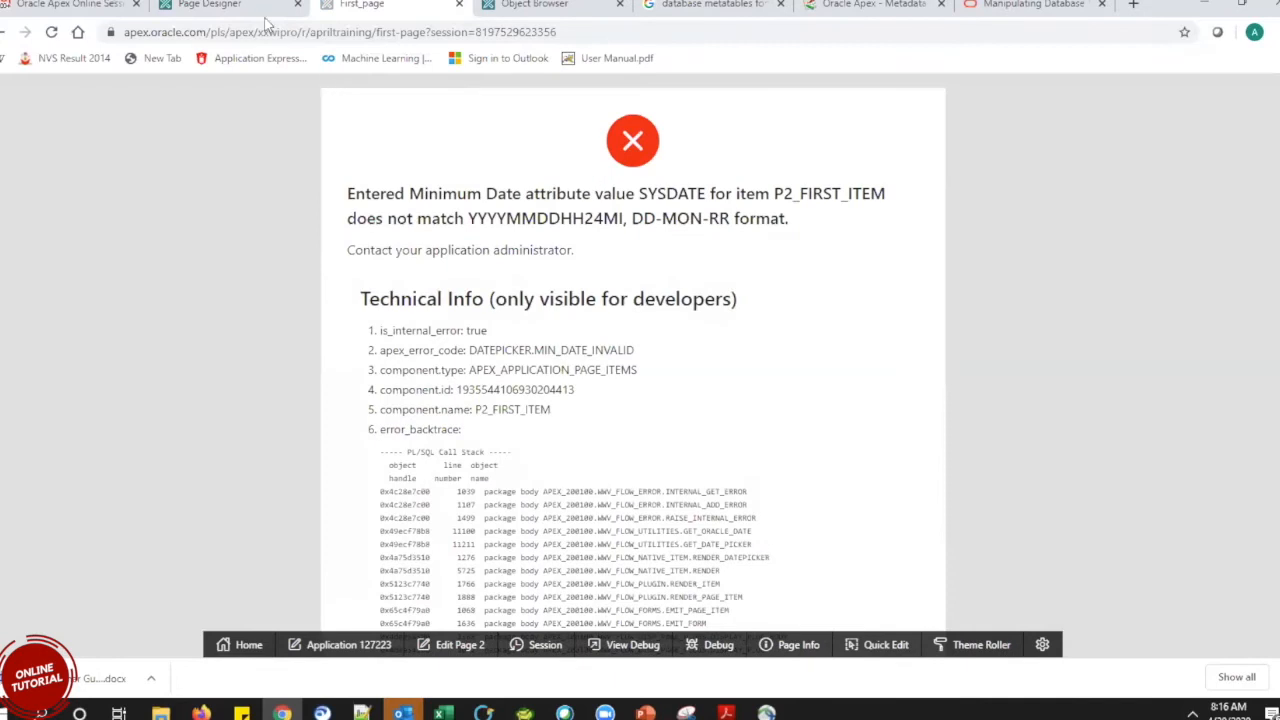
left_click(238, 5)
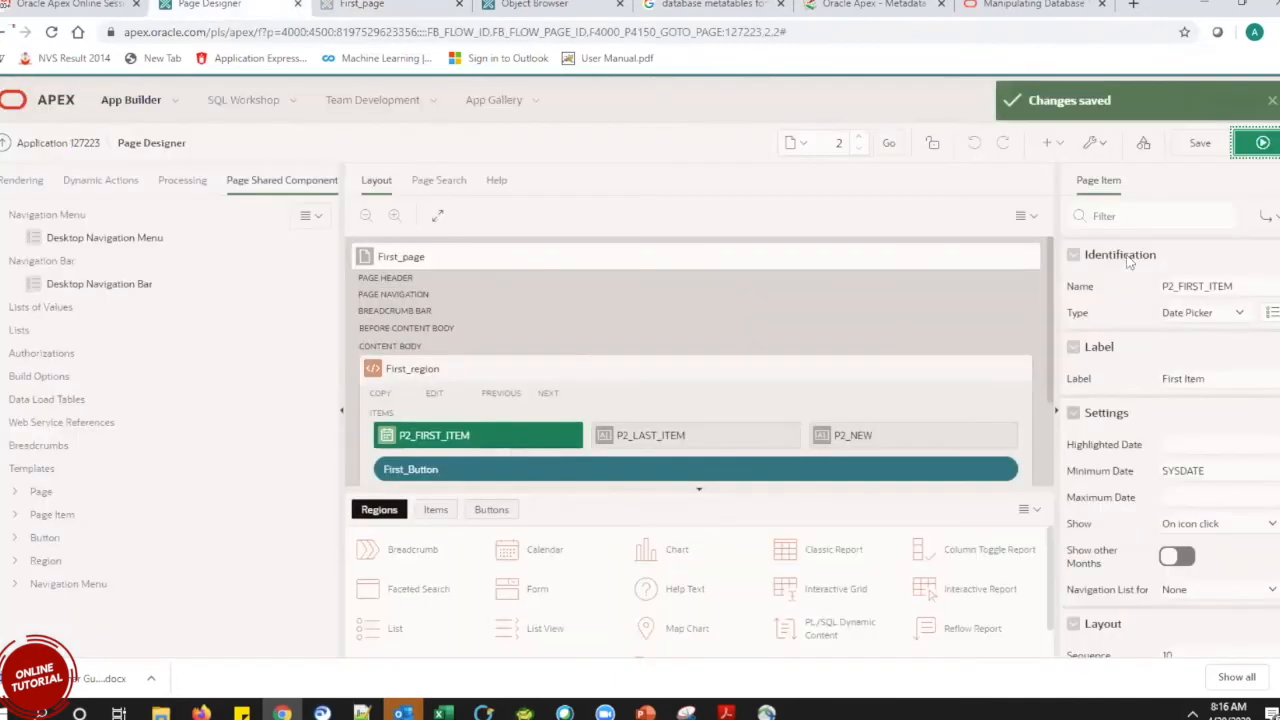
left_click(410, 5)
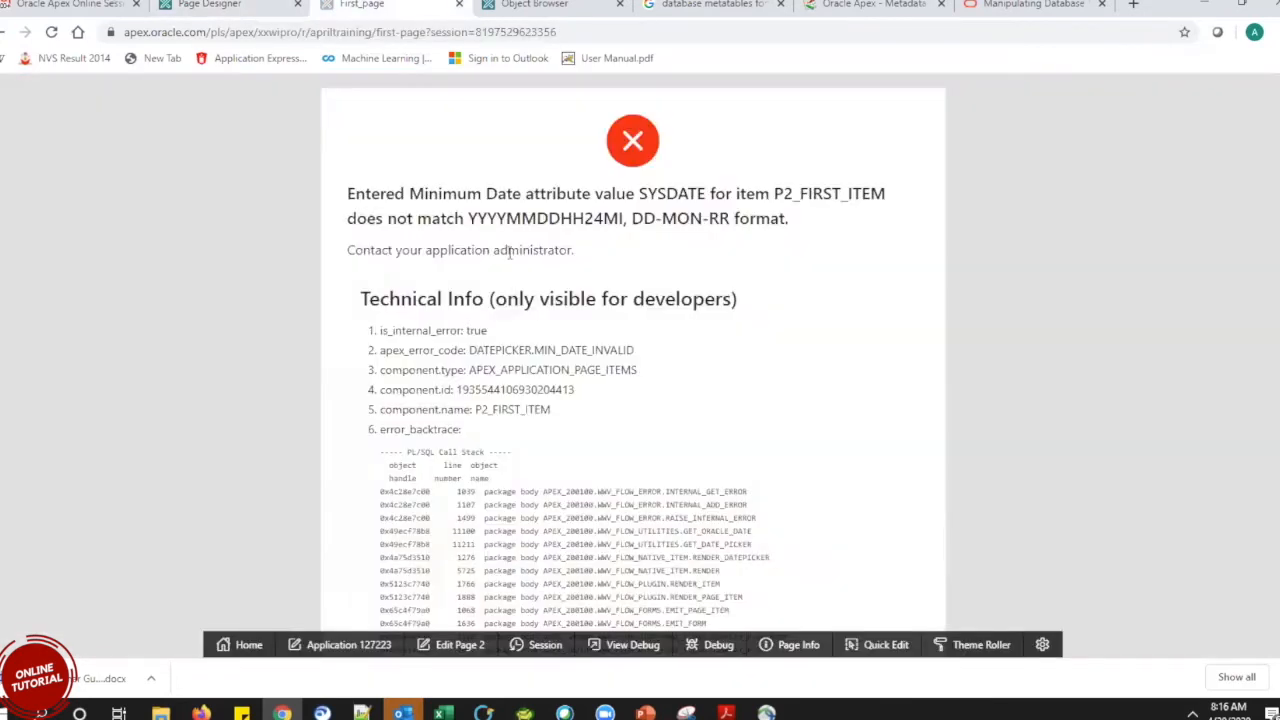
Return to Page Designer, set P2_FIRST_ITEM's Format Mask to YYYY-MM-DD using the 2004-01-12 sample, and run the page.
left_click(210, 6)
scroll(1273, 258, "down", 6)
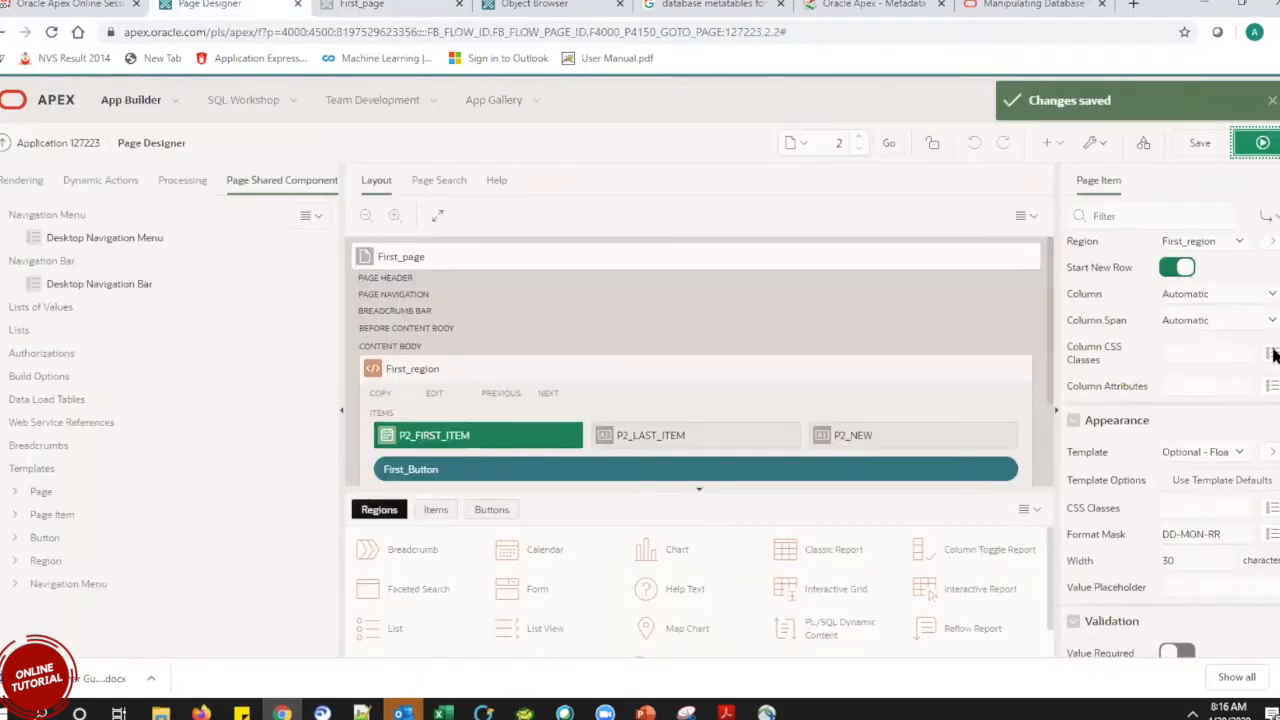
scroll(1272, 332, "down", 1)
left_click(1272, 327)
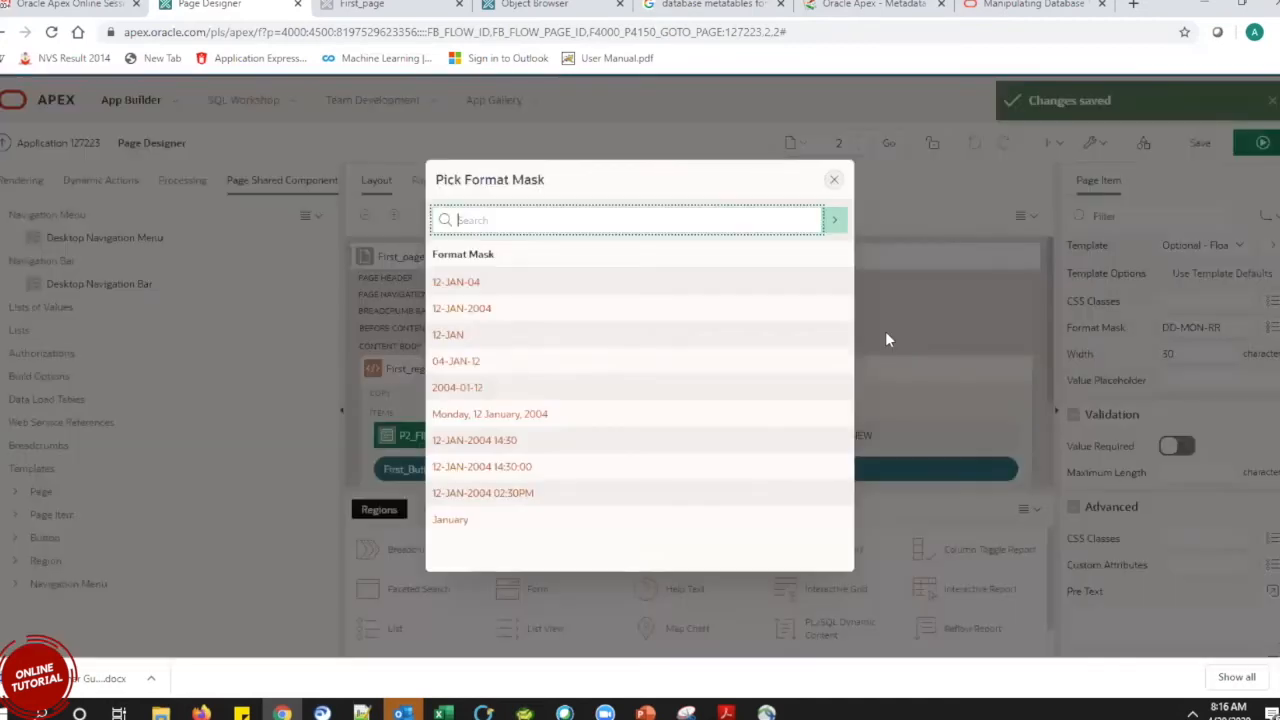
left_click(458, 389)
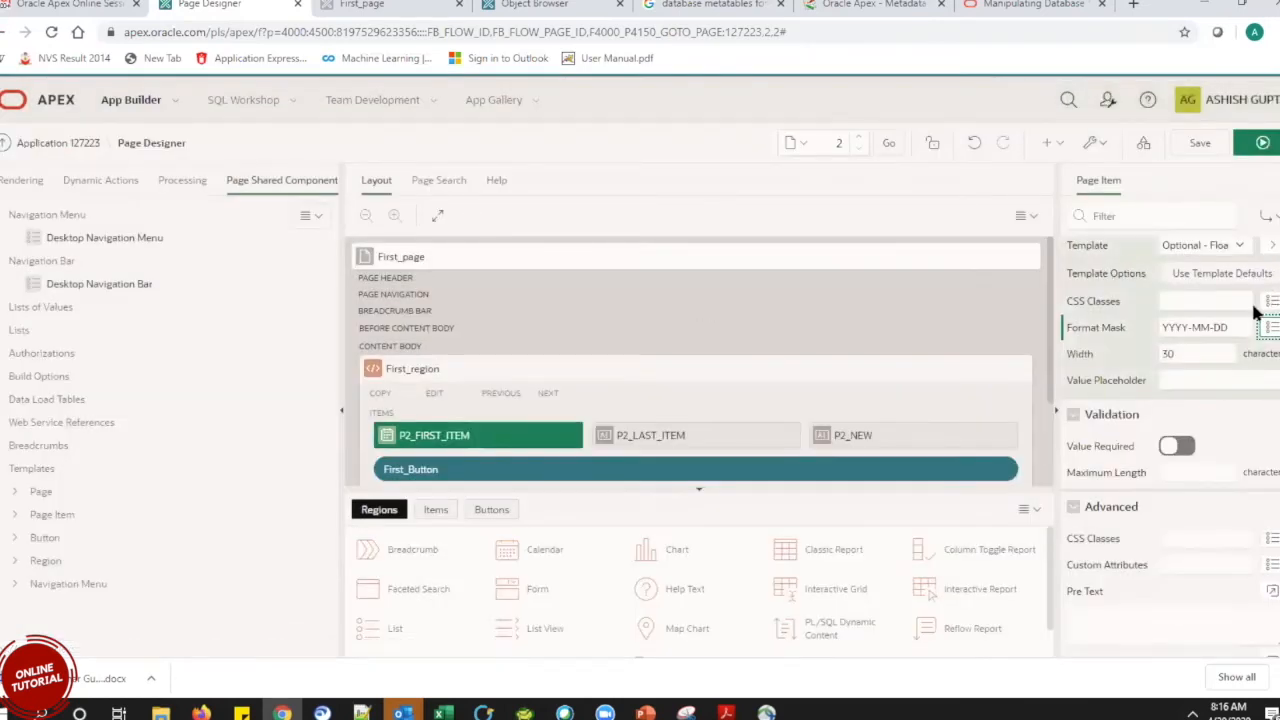
left_click(1260, 144)
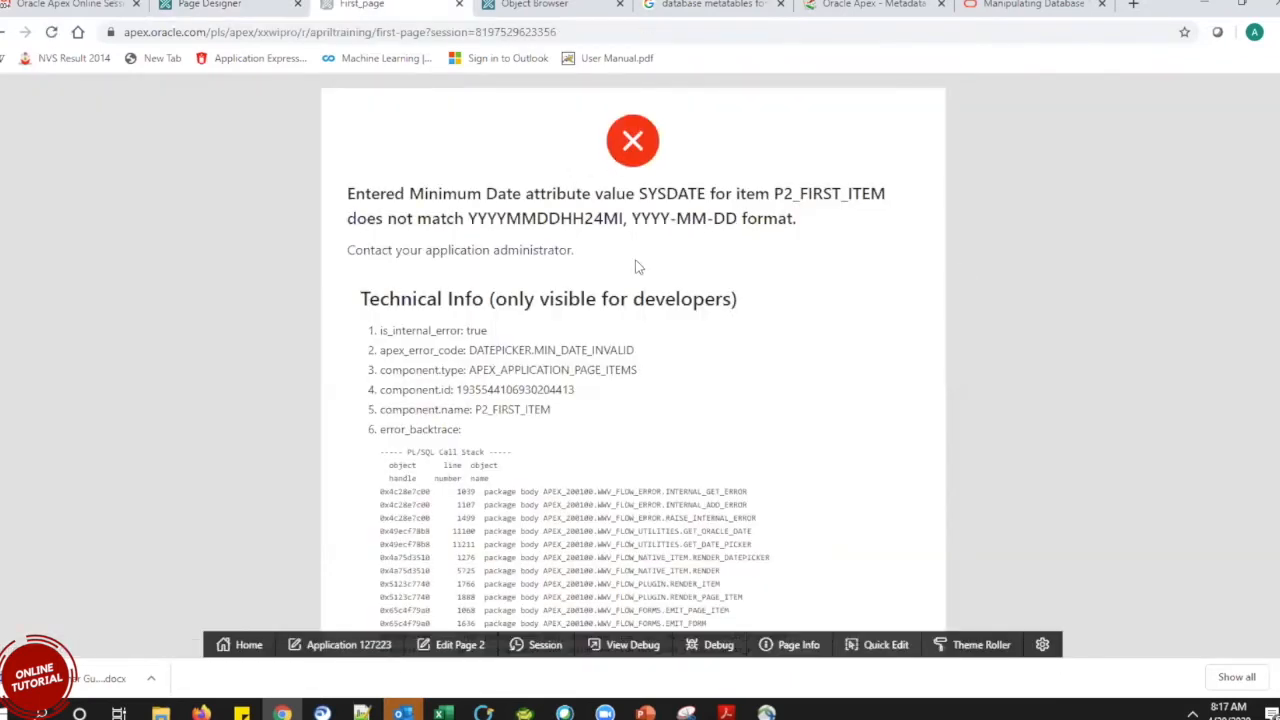
In Page Designer, choose the "Monday, 12 January, 2004" Format Mask for P2_FIRST_ITEM, save, and run the page.
left_click(230, 6)
left_click(1267, 331)
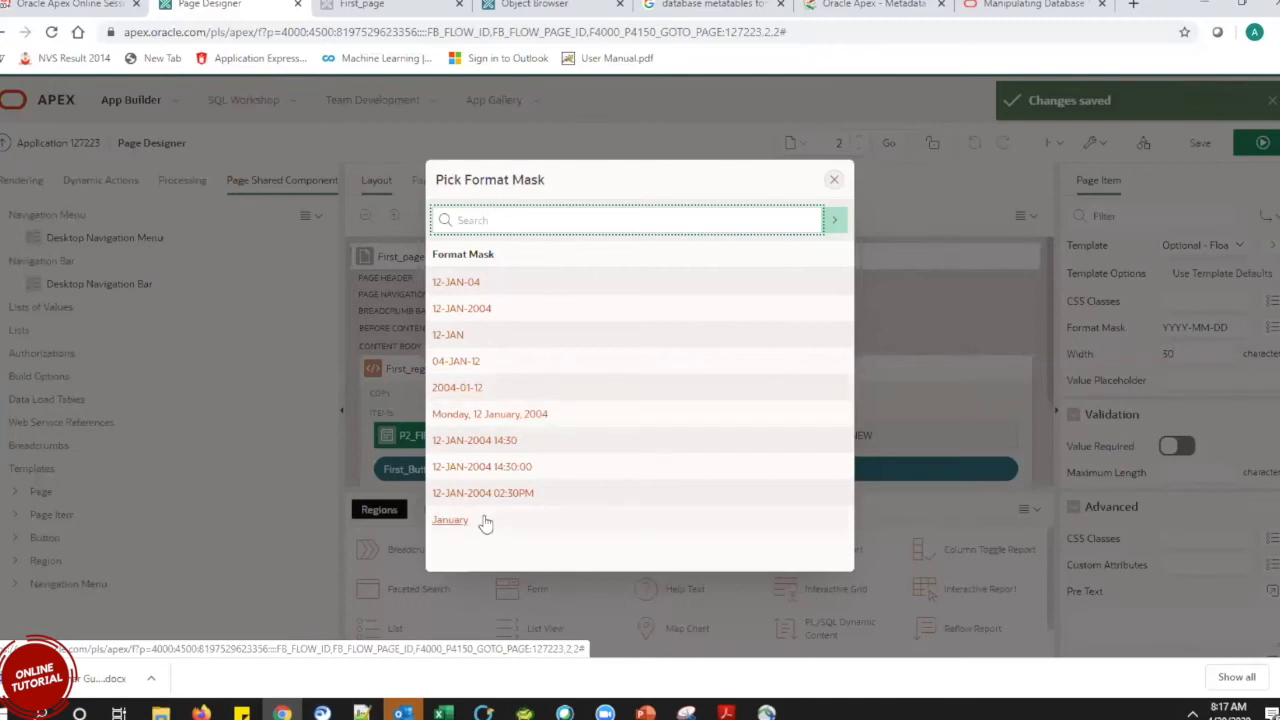
left_click(494, 424)
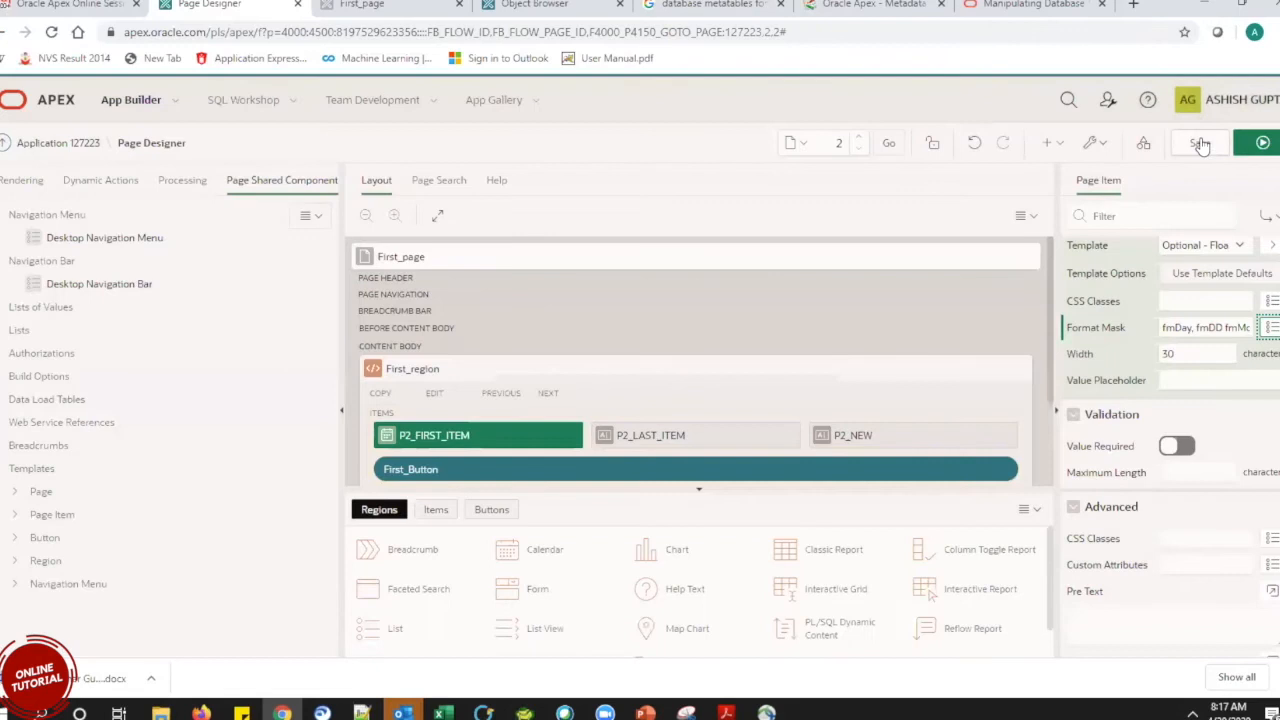
left_click(1201, 145)
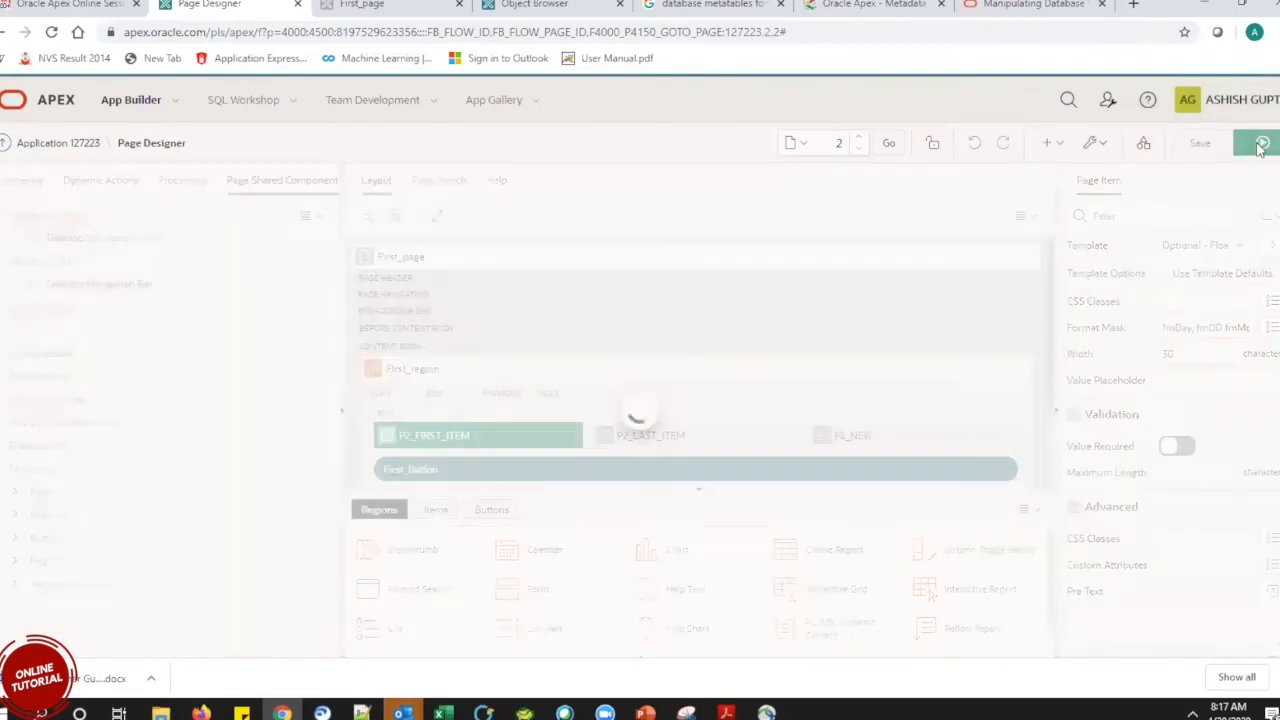
left_click(1262, 143)
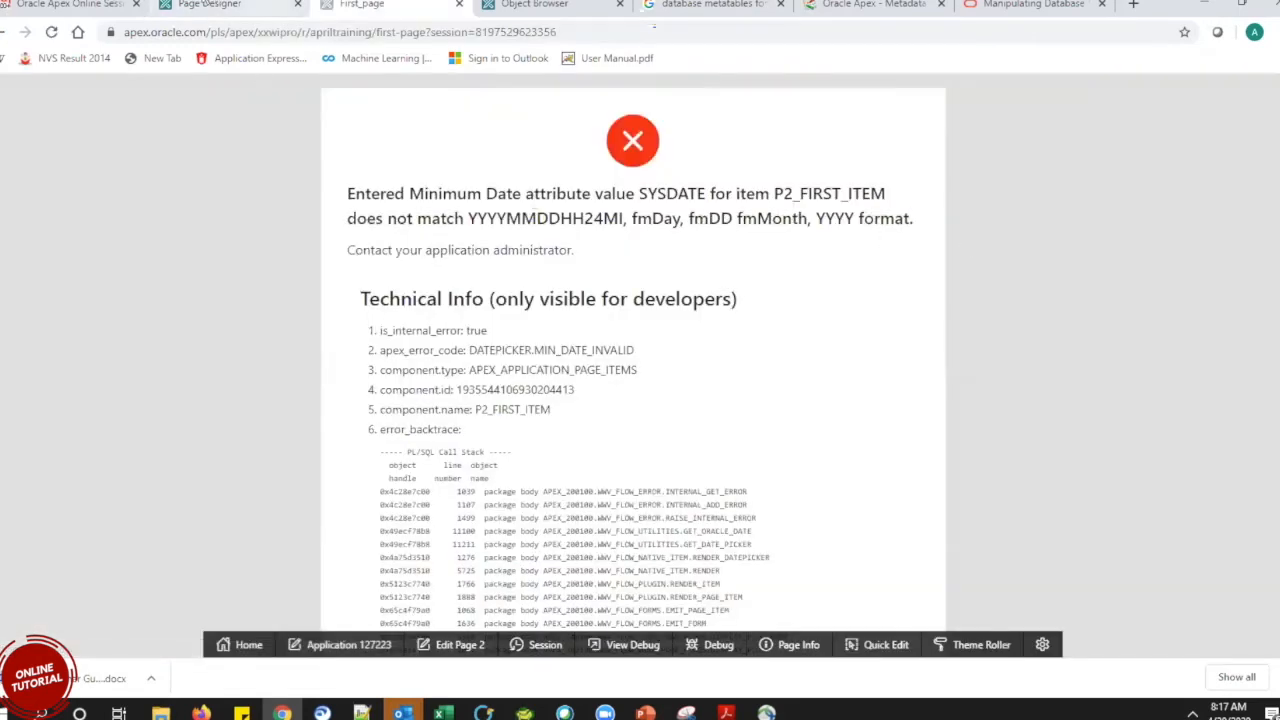
Return to Page Designer, clear P2_FIRST_ITEM's Minimum Date, save, and run the page.
left_click(204, 4)
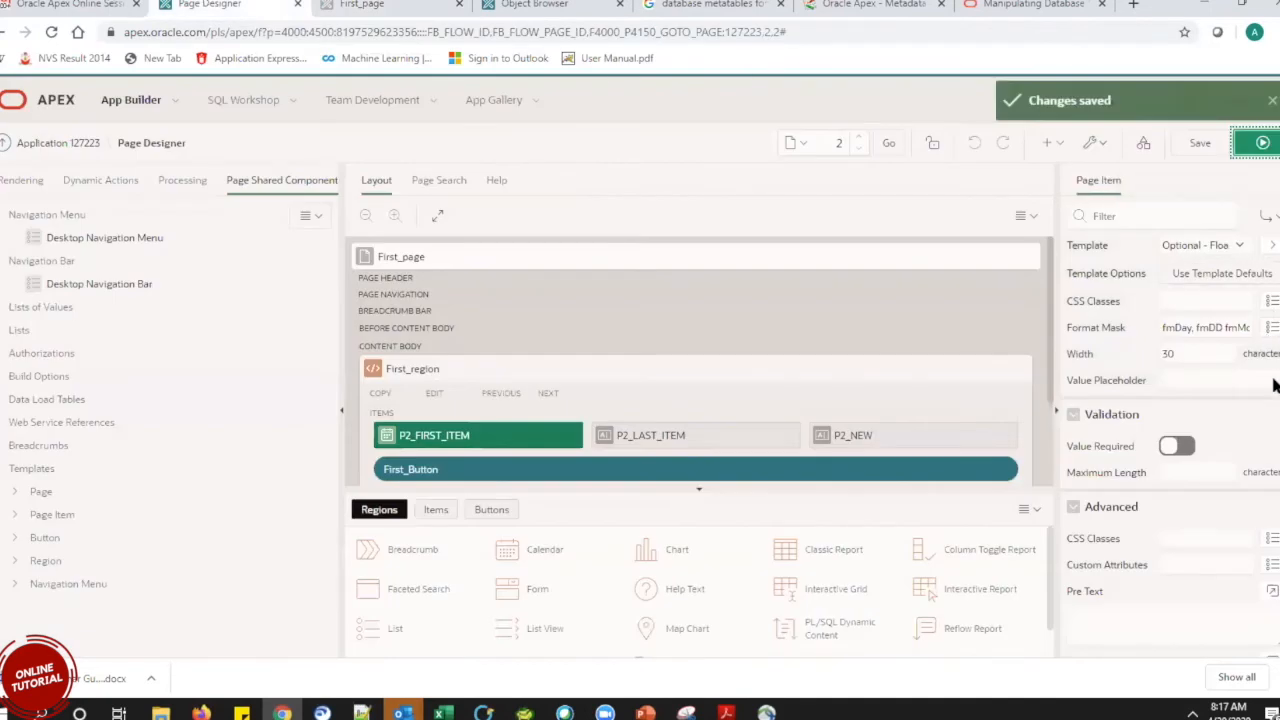
scroll(1274, 280, "up", 10)
scroll(1274, 250, "up", 1)
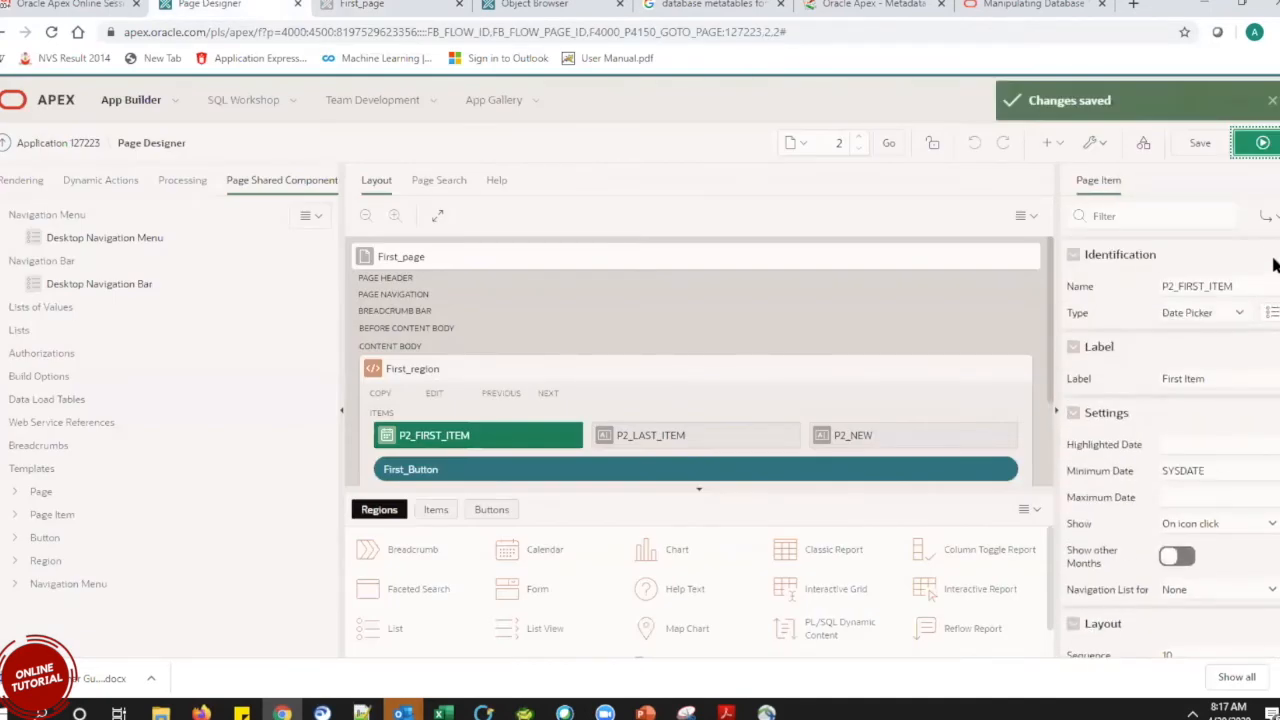
scroll(1274, 263, "down", 3)
double_click(1210, 318)
key("BackSpace")
left_click(1190, 143)
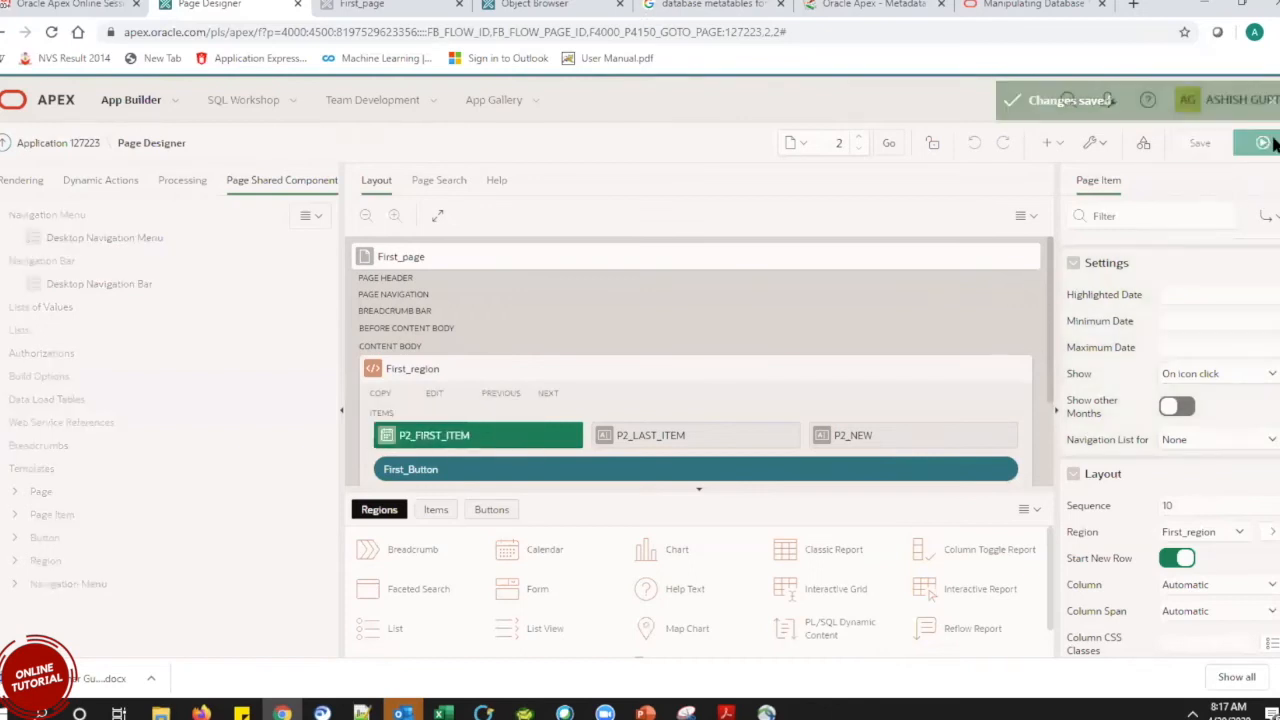
left_click(1264, 143)
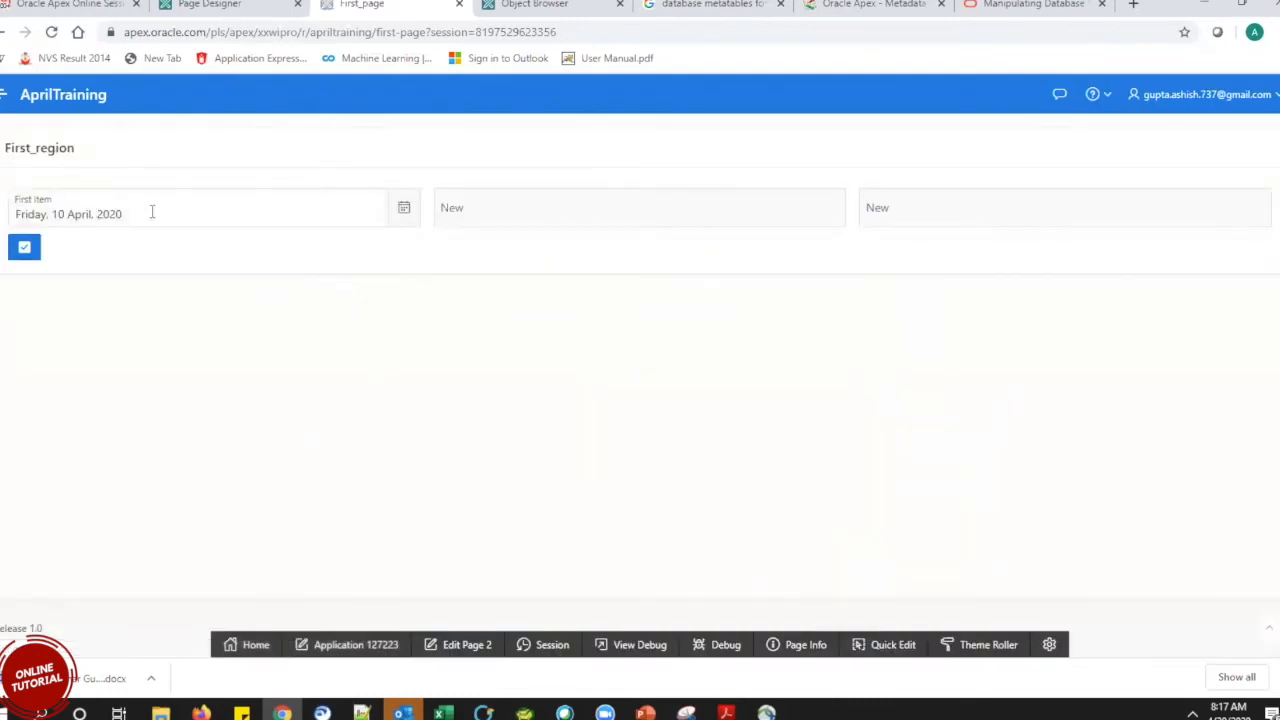
Back in Page Designer, review P2_FIRST_ITEM's minimum and maximum date settings and the list of available Format Mask samples.
left_click(242, 4)
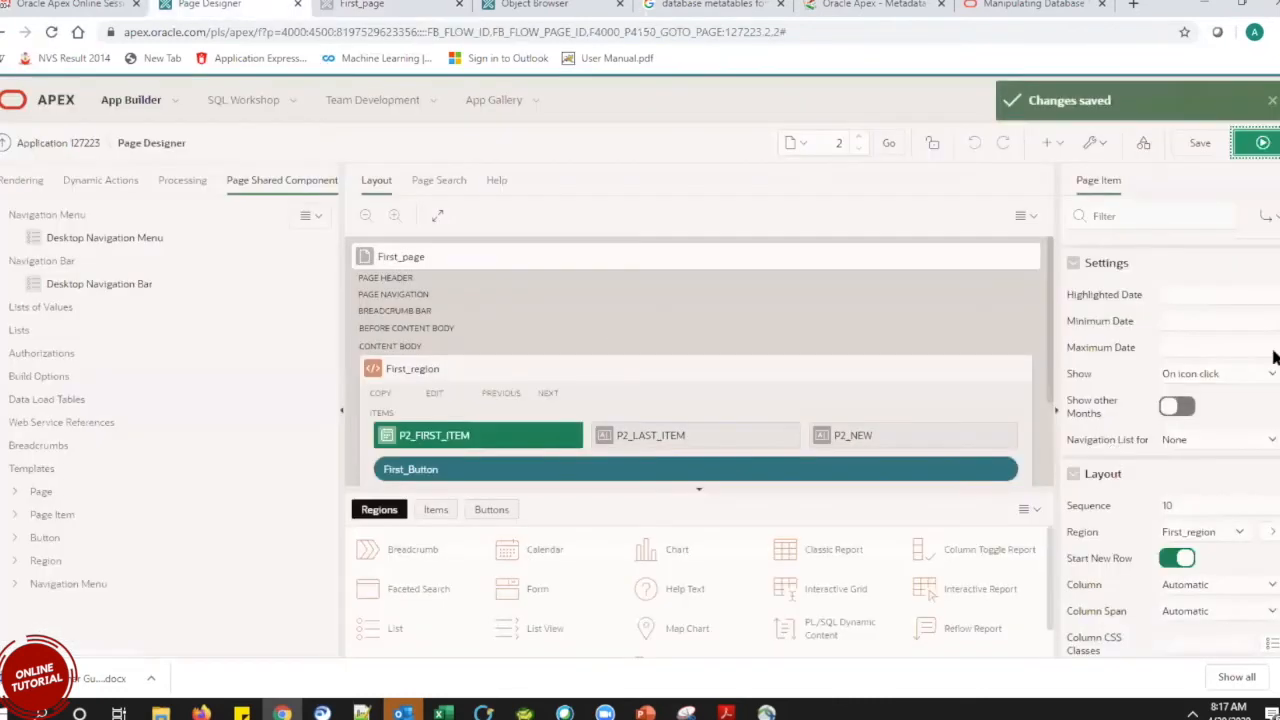
scroll(1274, 302, "down", 5)
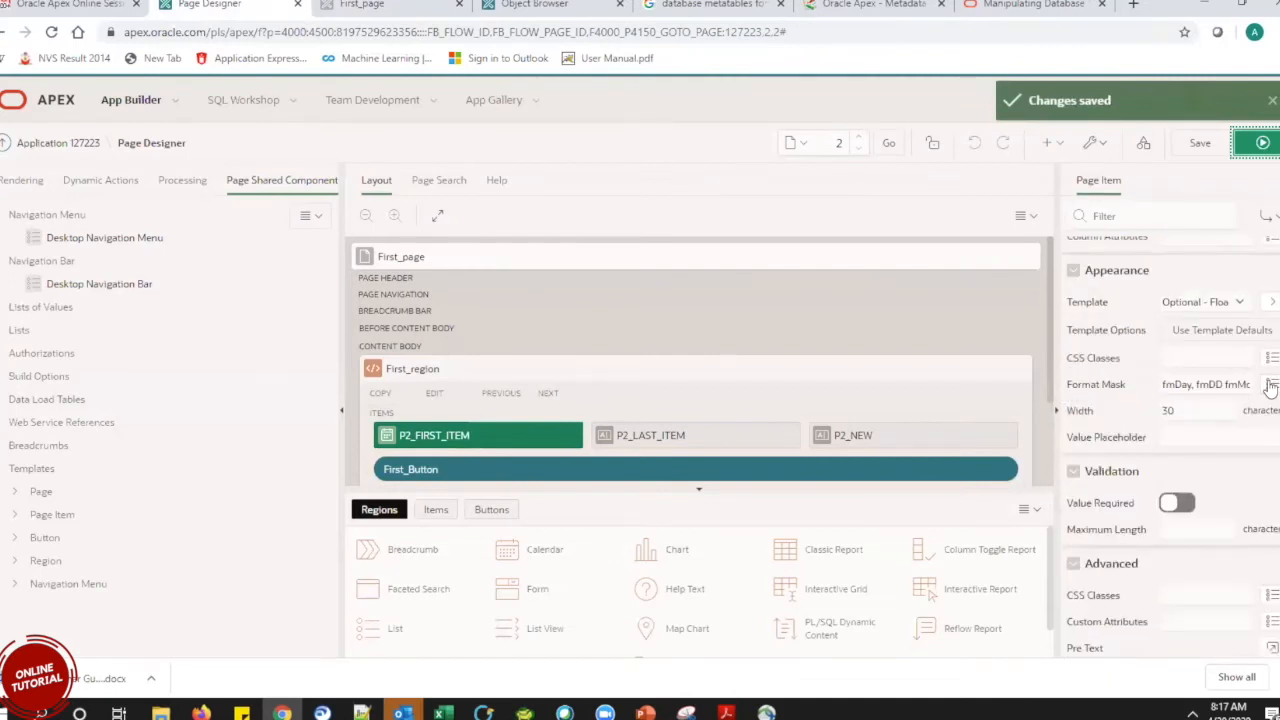
scroll(1274, 384, "up", 10)
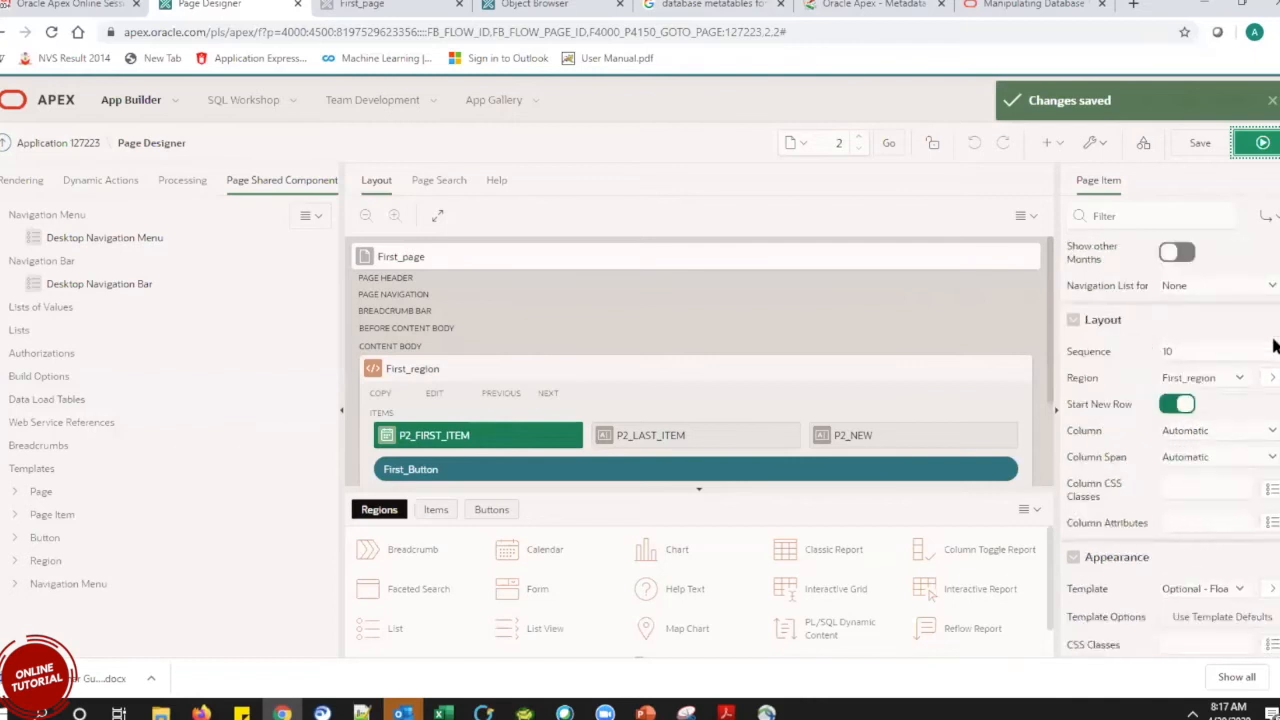
scroll(1274, 302, "down", 1)
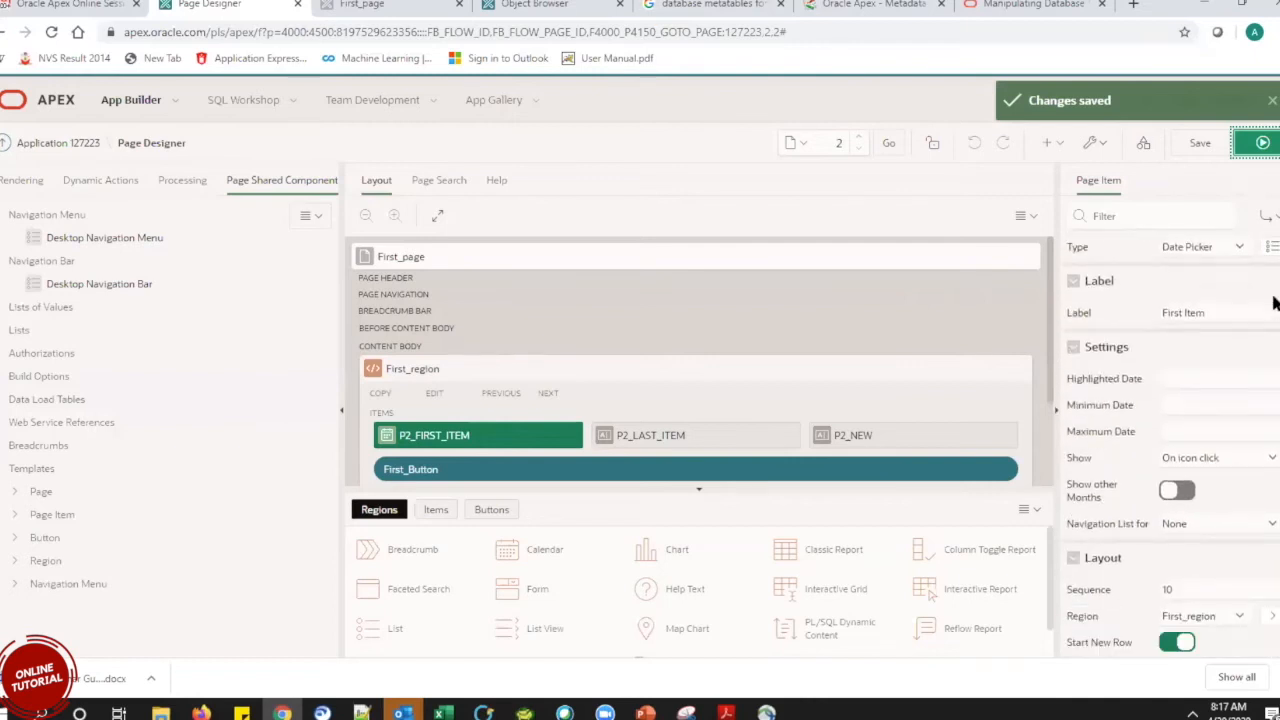
left_click(1176, 430)
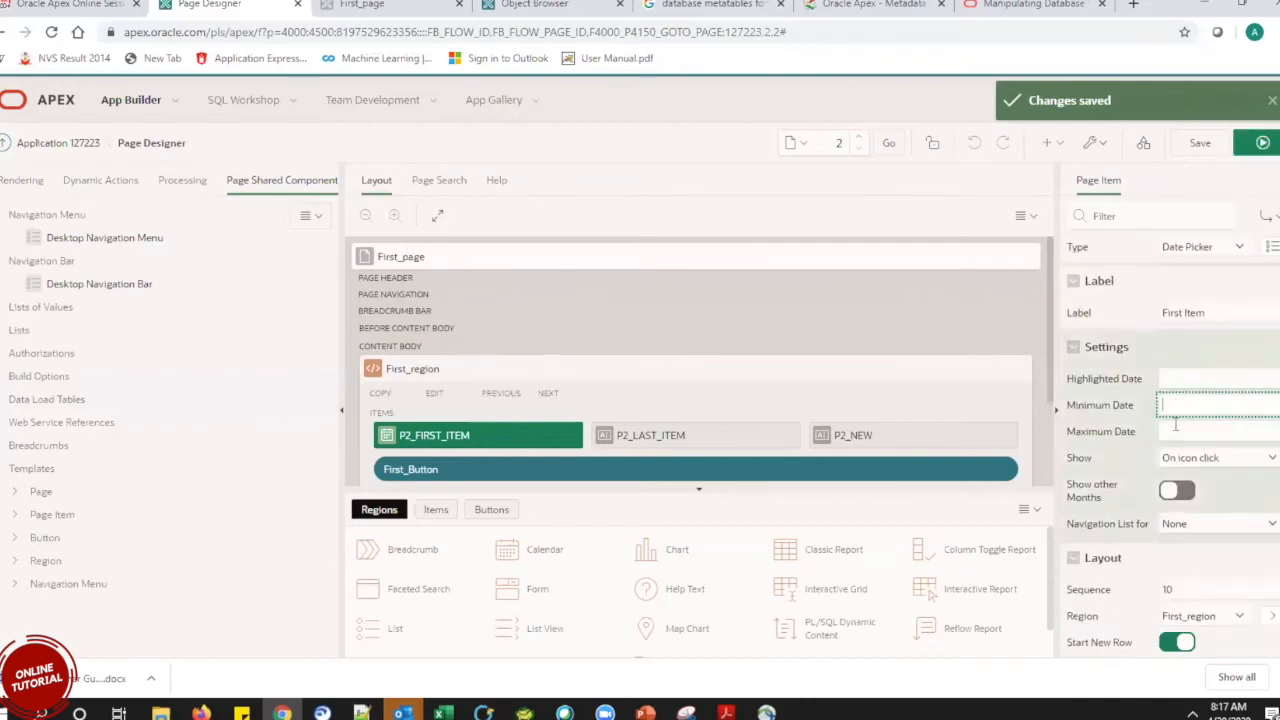
left_click(1176, 405)
left_click(1177, 430)
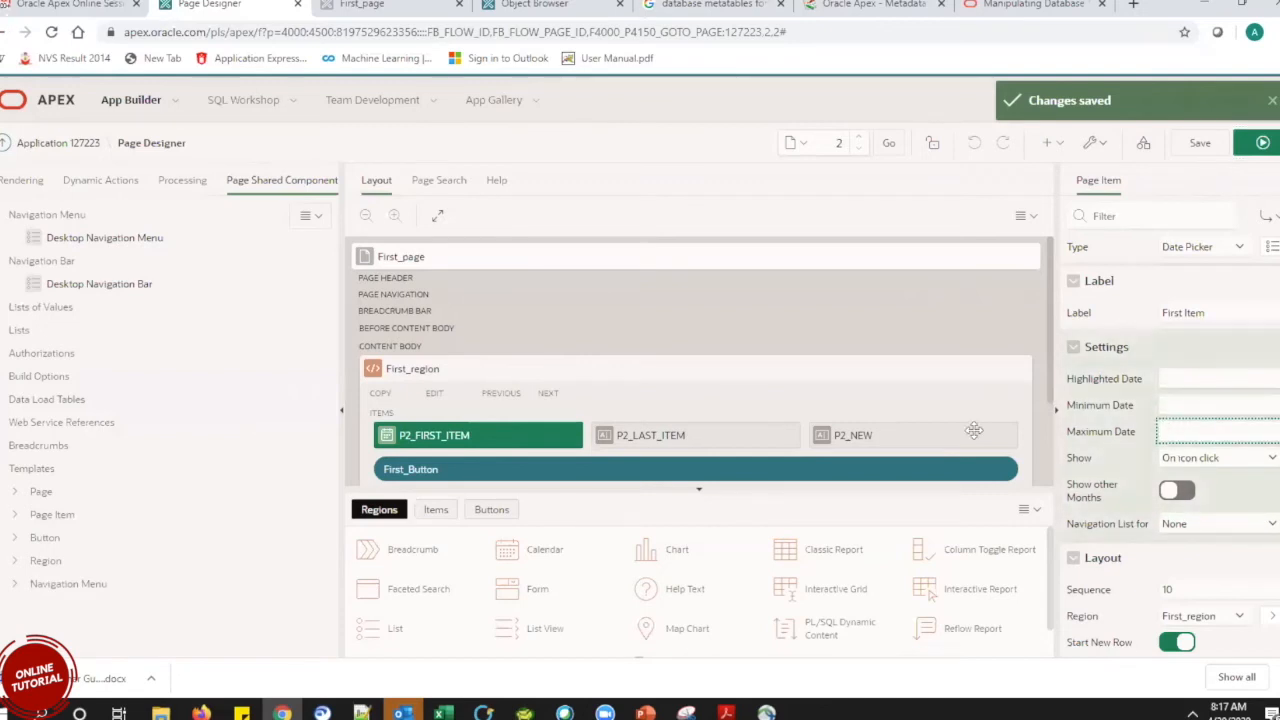
left_click_drag(1277, 296, 1275, 366)
left_click(1273, 436)
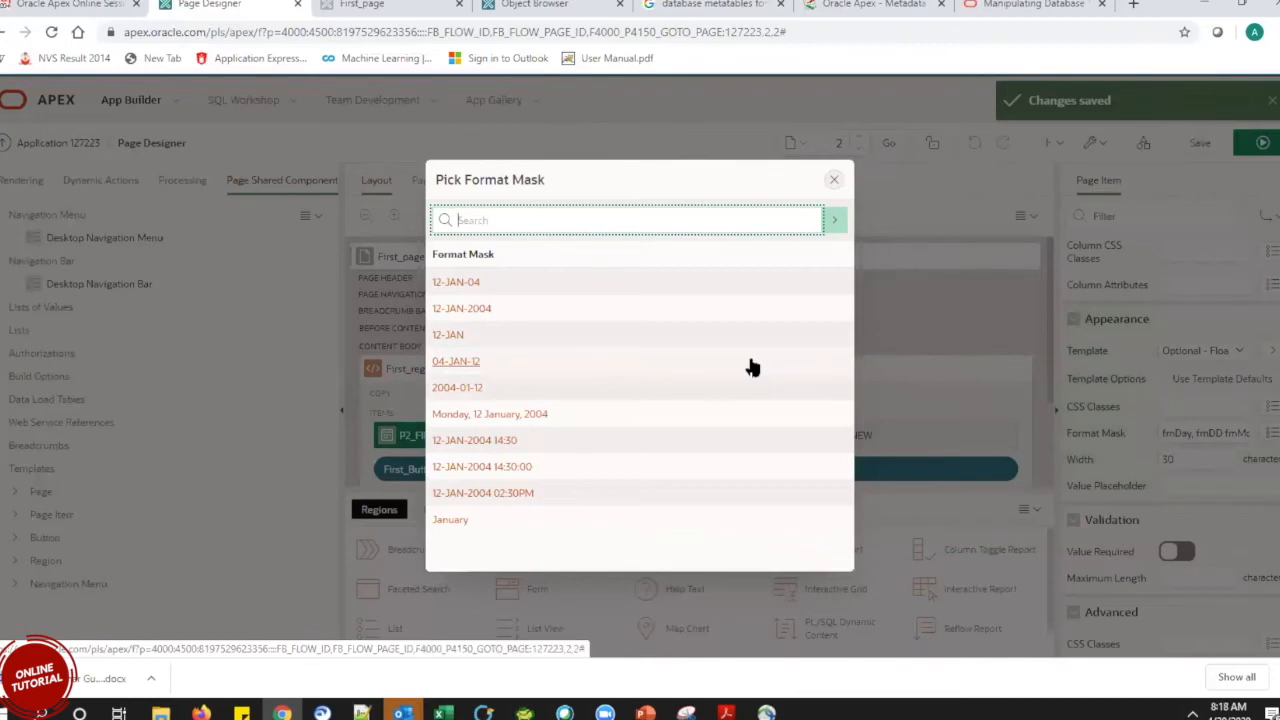
left_click(829, 186)
left_click(834, 180)
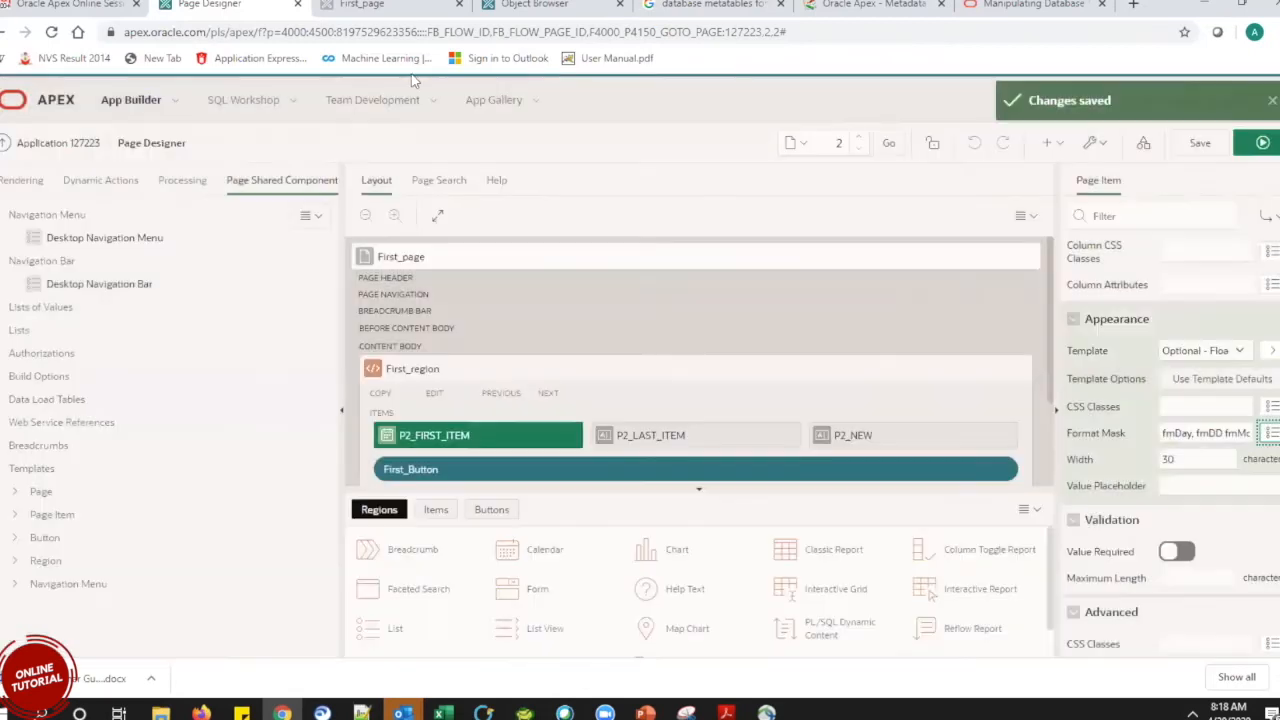
left_click(394, 8)
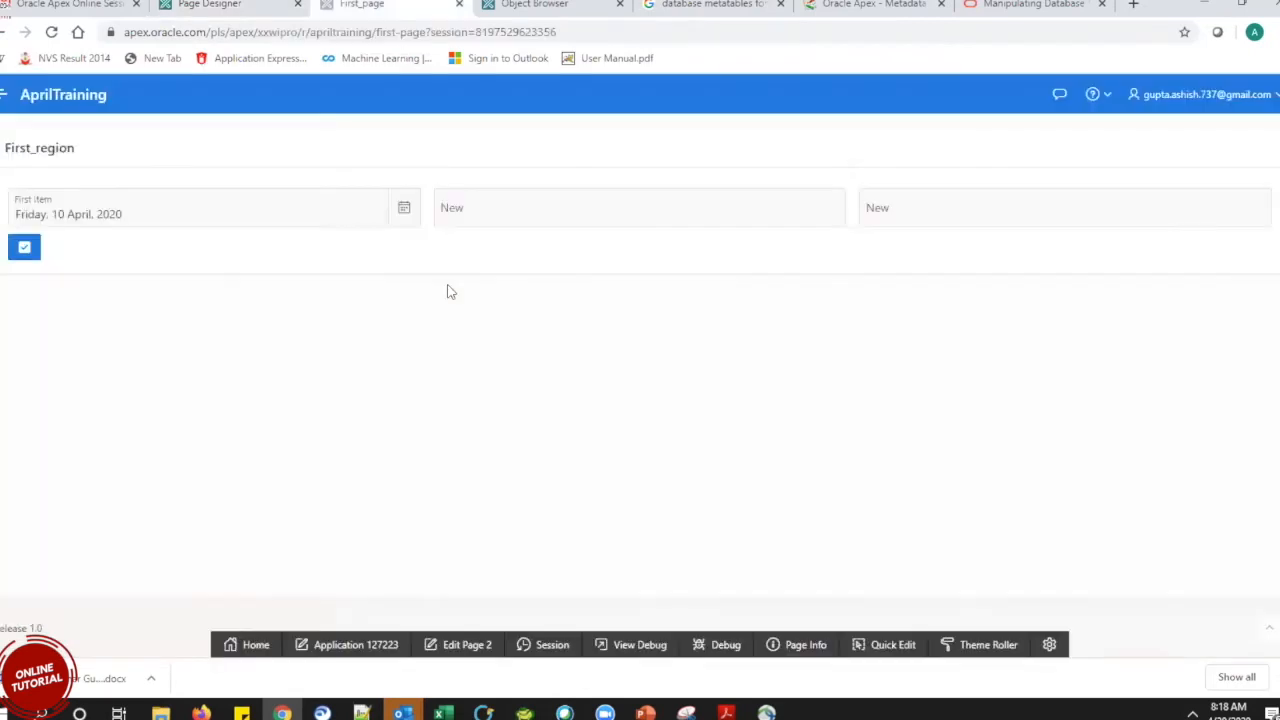
left_click(402, 210)
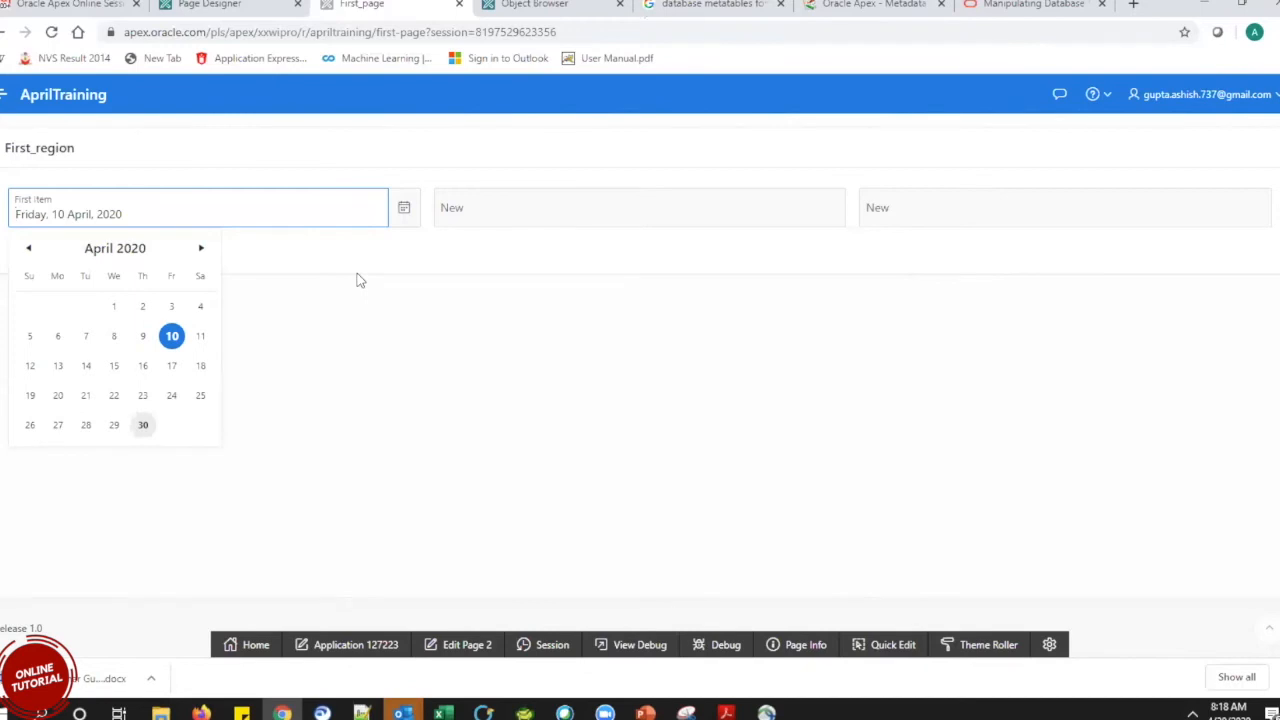
left_click(202, 249)
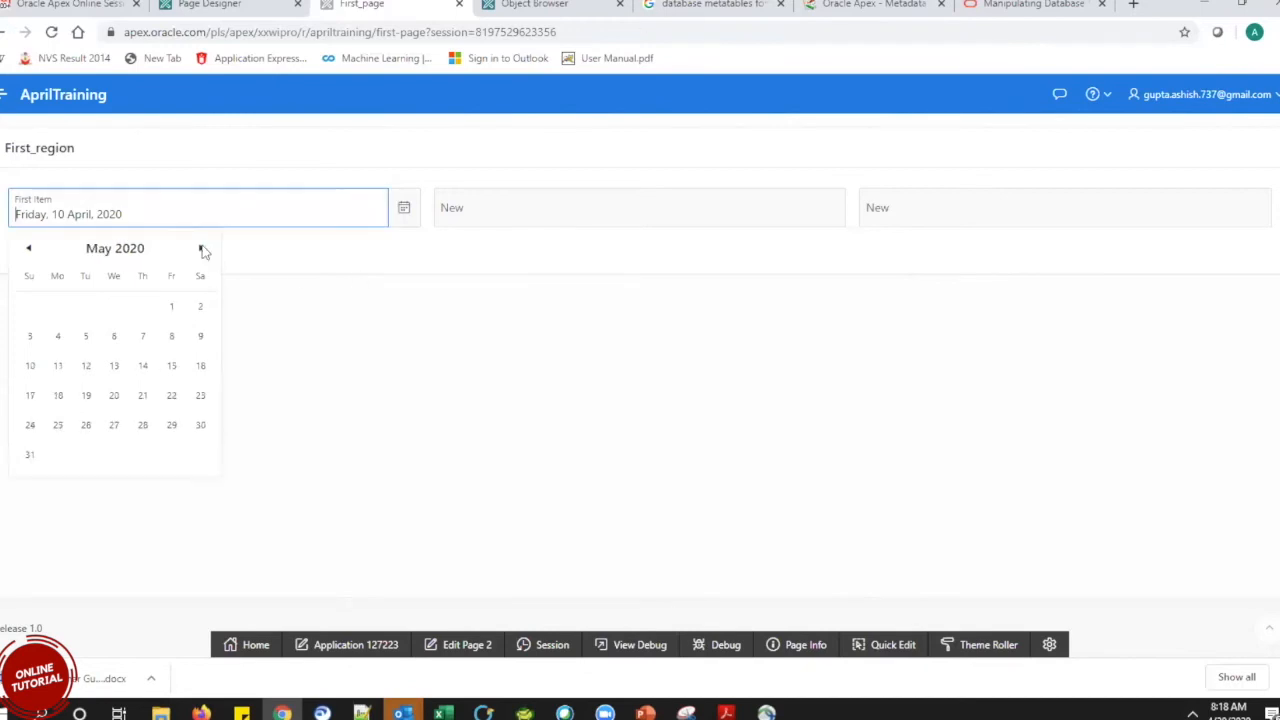
left_click(29, 249)
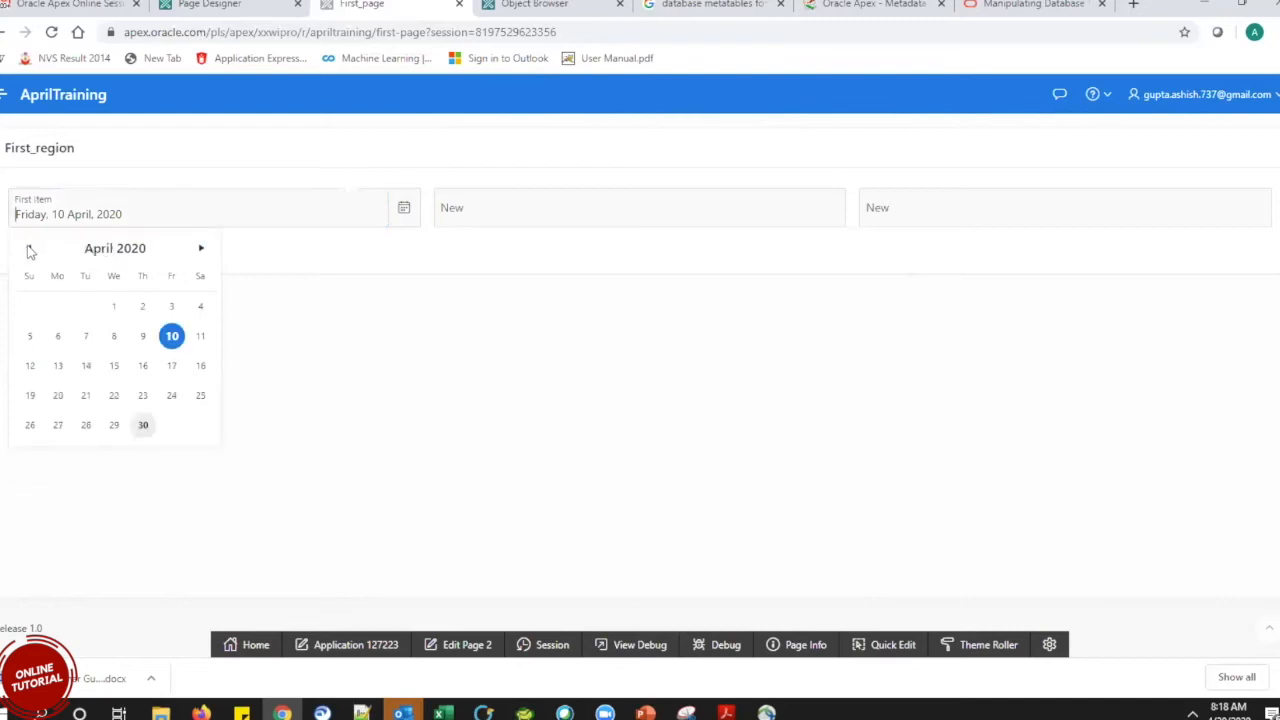
left_click(446, 364)
left_click(400, 213)
double_click(92, 248)
double_click(130, 248)
left_click(201, 248)
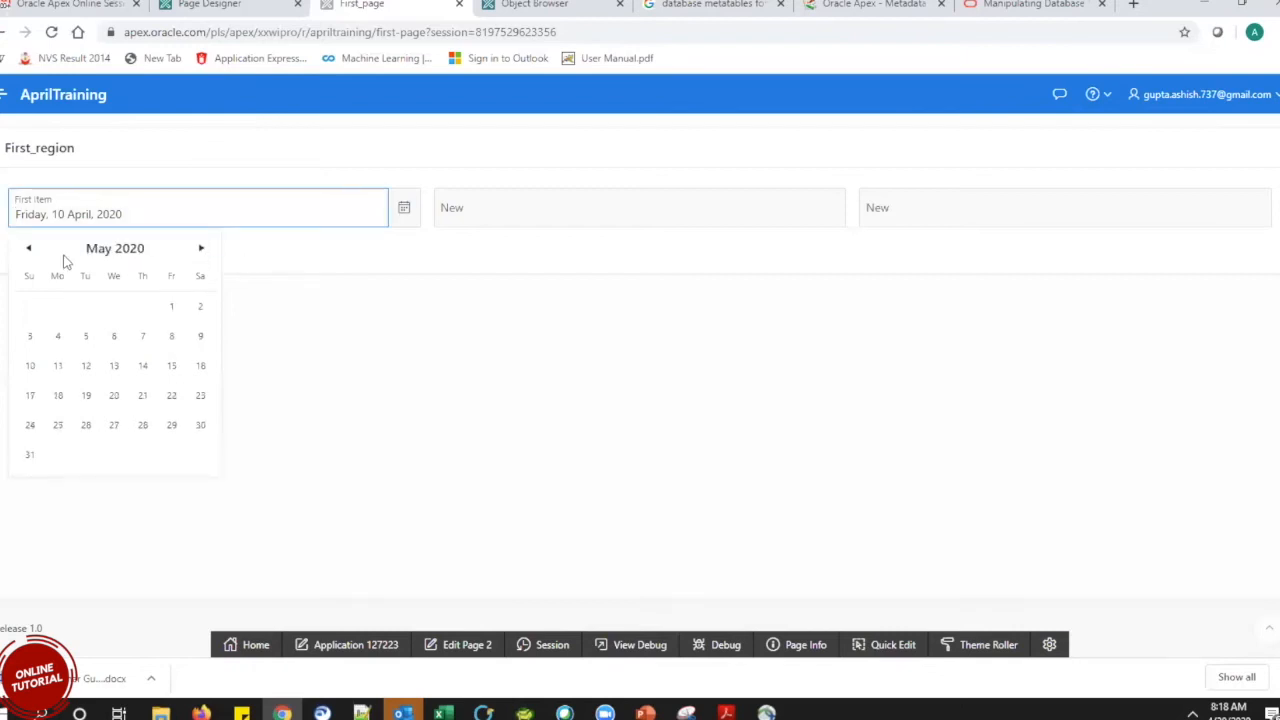
left_click(27, 248)
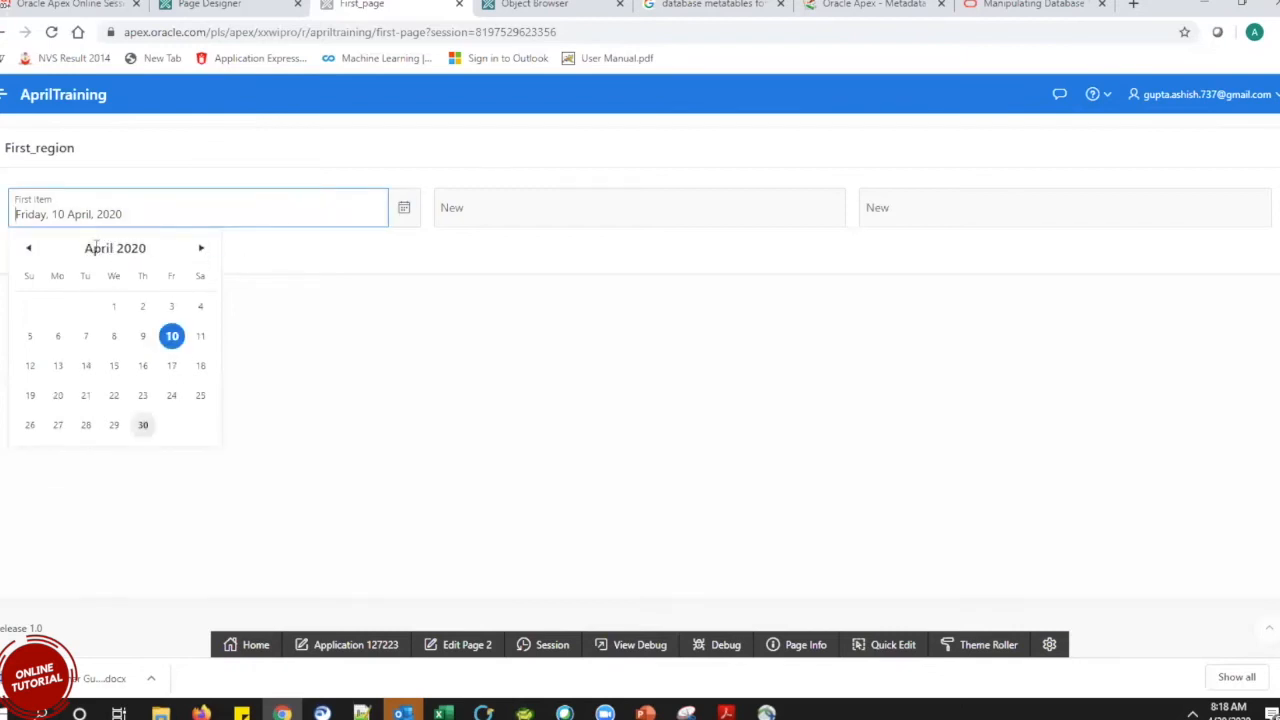
double_click(130, 249)
left_click_drag(130, 249, 95, 248)
double_click(104, 247)
double_click(127, 247)
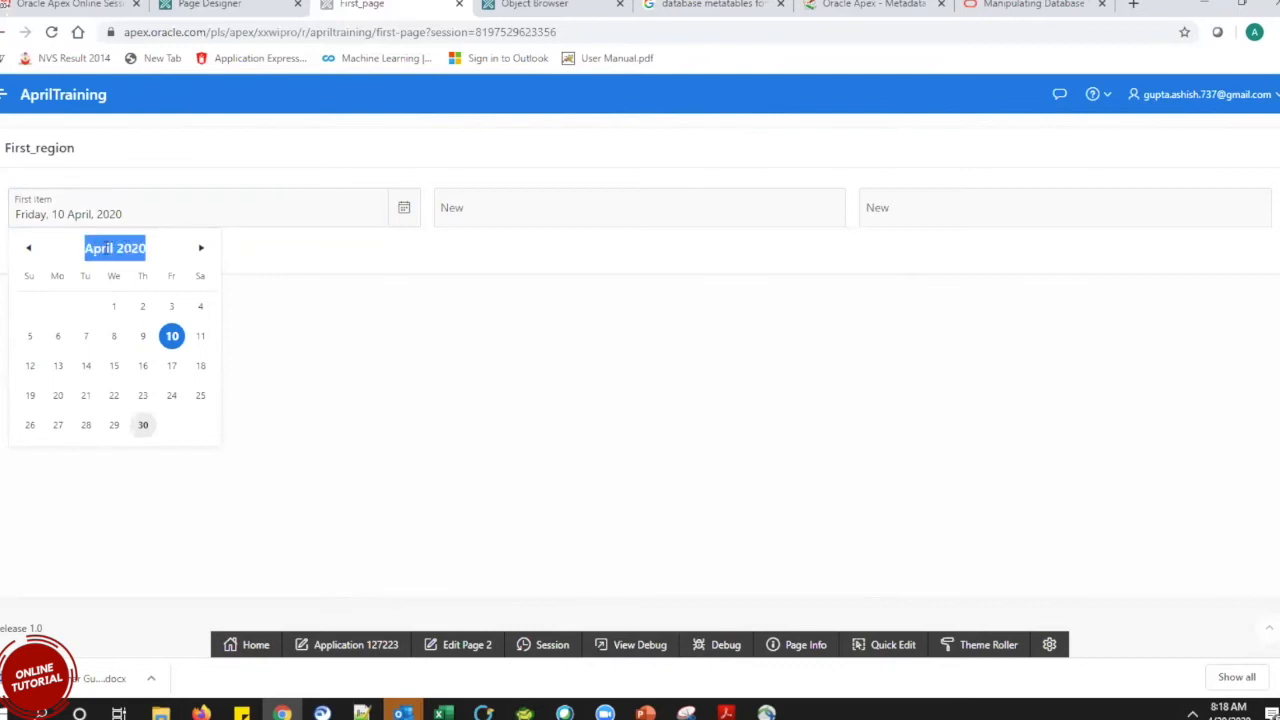
left_click(119, 250)
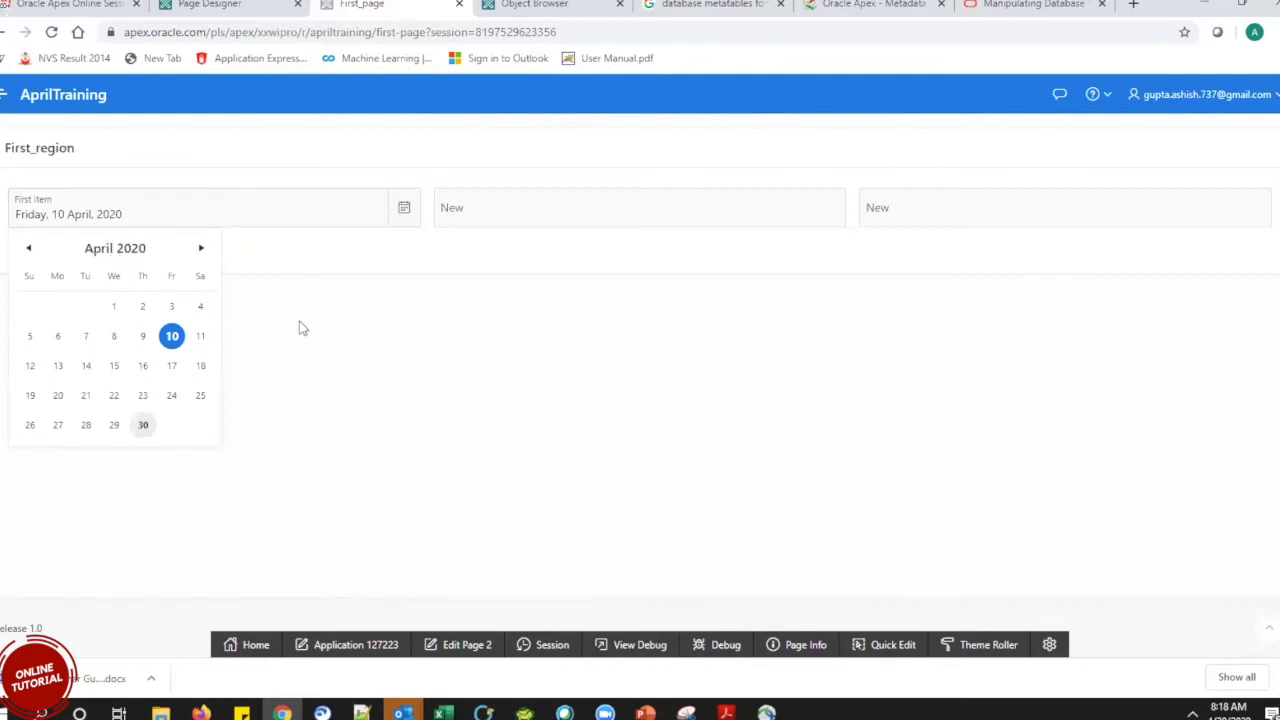
left_click(202, 248)
left_click(202, 248)
left_click(202, 248)
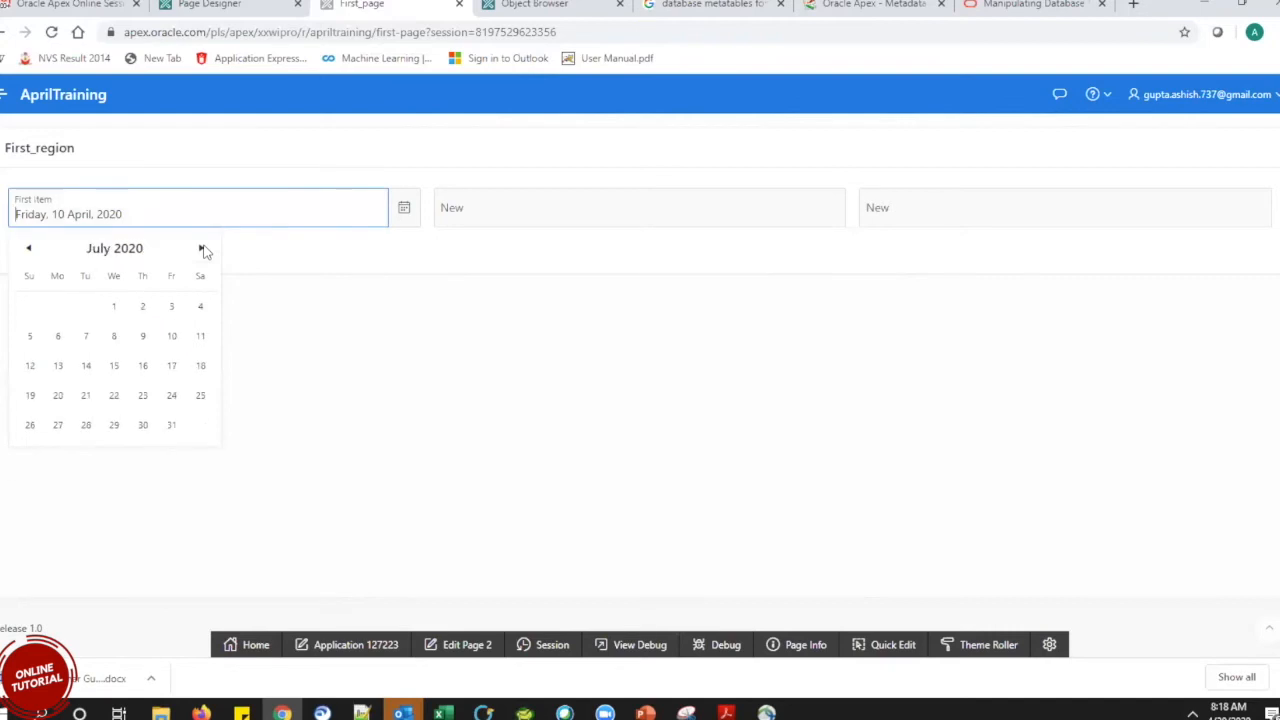
left_click(202, 248)
left_click(202, 248)
left_click(152, 219)
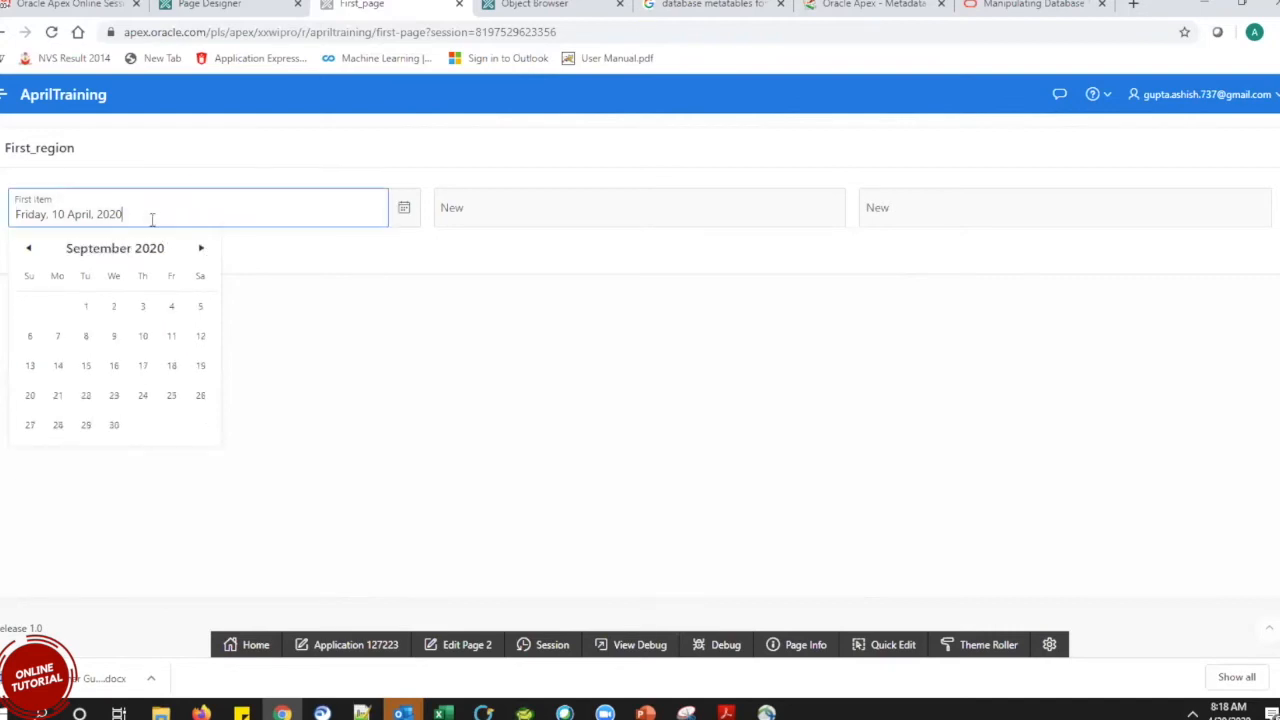
Return to Page Designer, set P2_FIRST_ITEM's Width to 90 characters, and save the page.
left_click(240, 5)
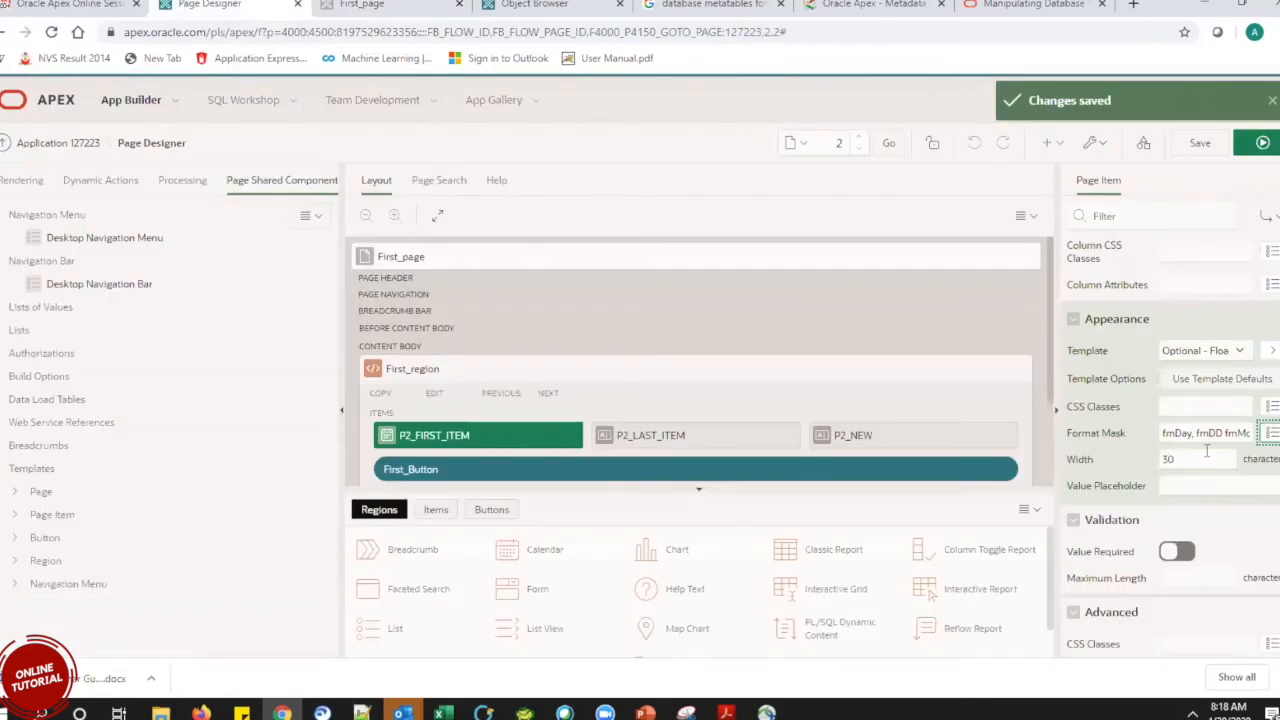
left_click(1177, 459)
left_click(1203, 146)
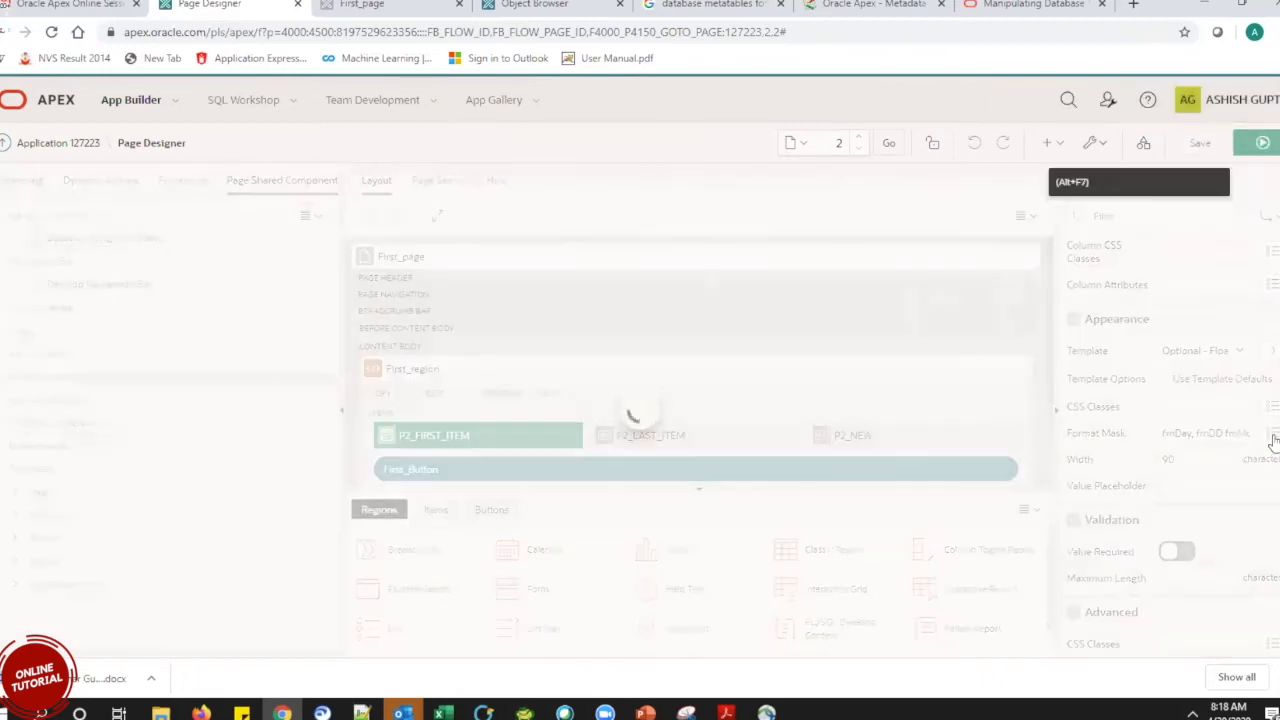
Set P2_FIRST_ITEM's Format Mask to DD-MON-YYYY using the 12-JAN-2004 sample, save, and run the page.
left_click(1273, 434)
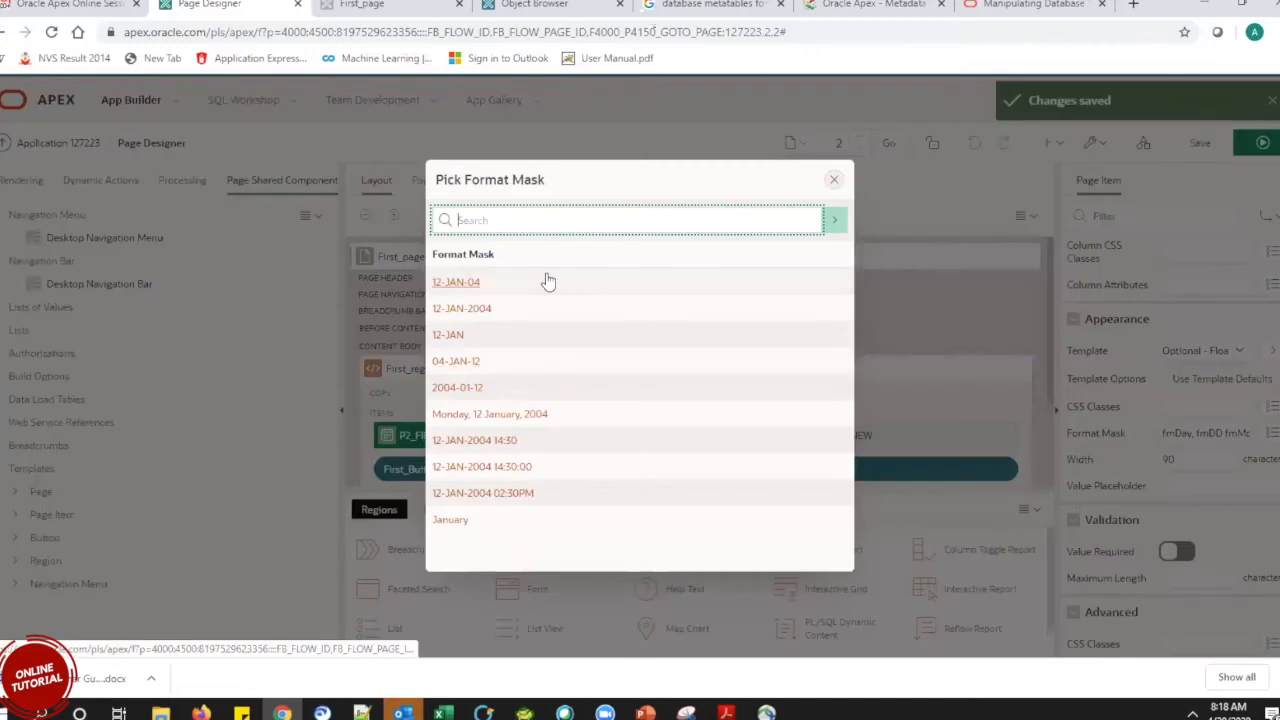
left_click(468, 312)
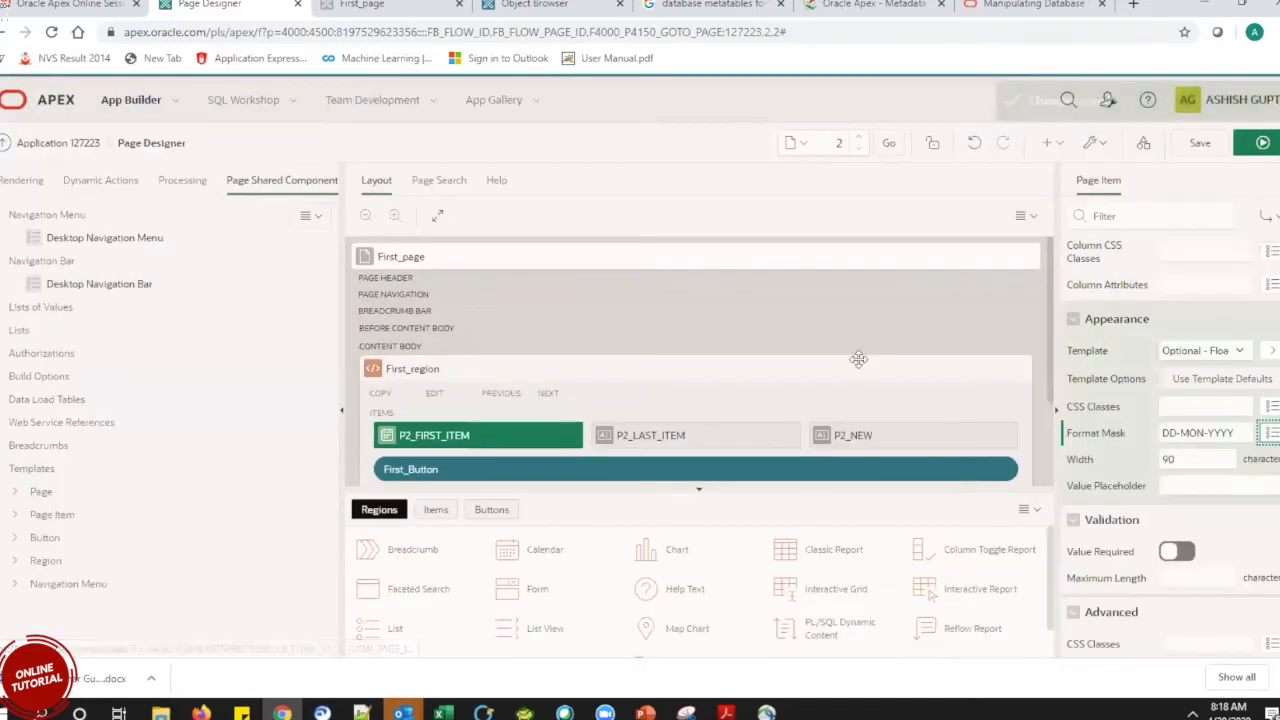
left_click(1190, 147)
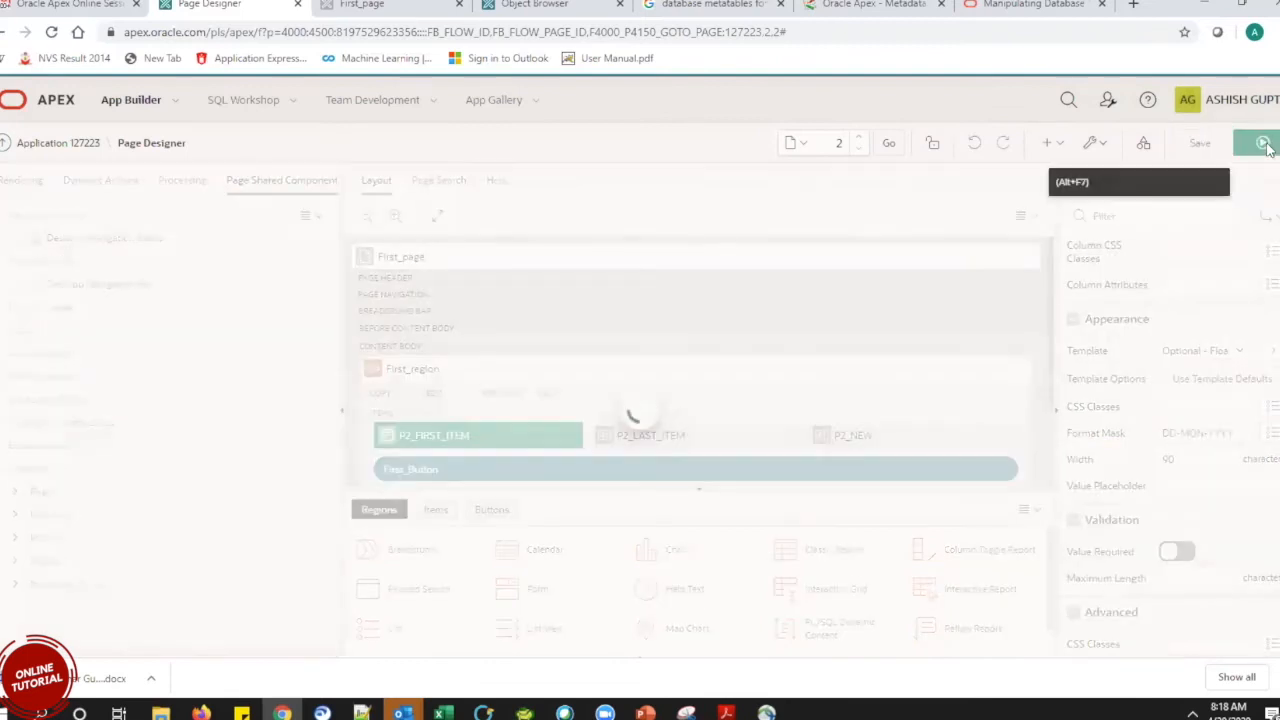
left_click(1263, 145)
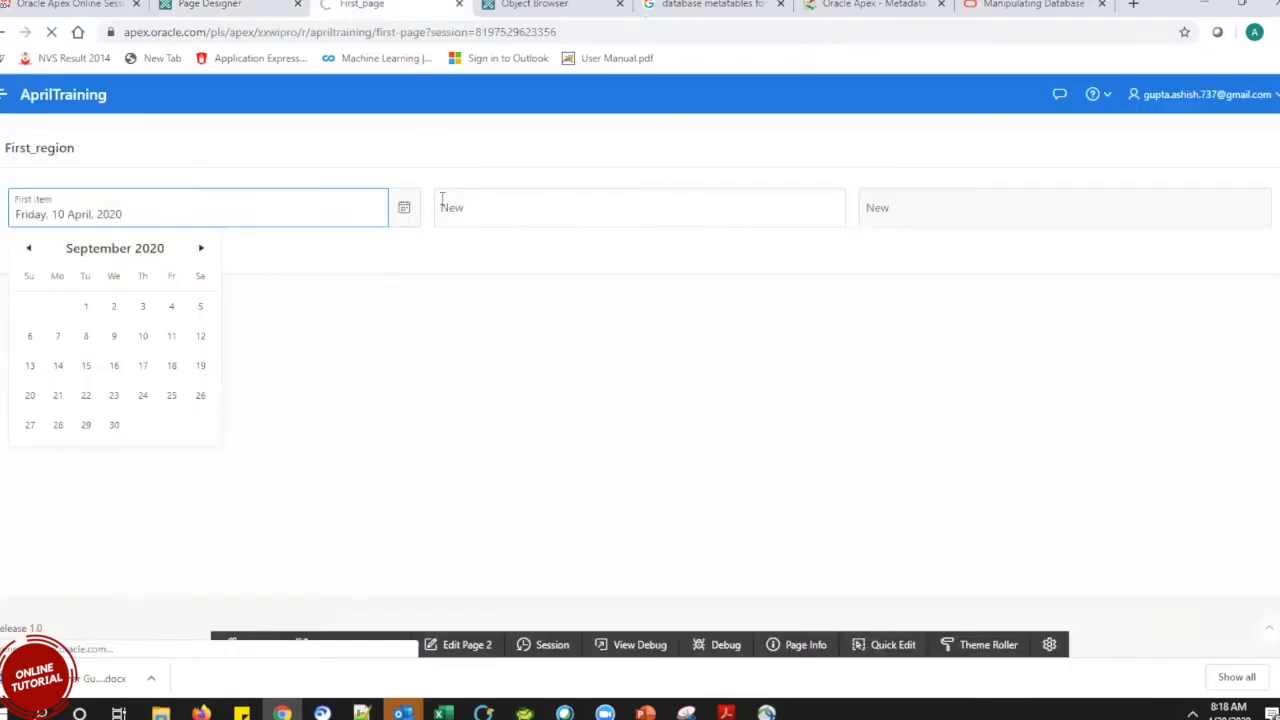
left_click(402, 208)
double_click(85, 250)
double_click(135, 248)
left_click(203, 250)
left_click(203, 250)
left_click(203, 250)
left_click(203, 250)
left_click(201, 248)
left_click(27, 249)
left_click(27, 248)
left_click(27, 248)
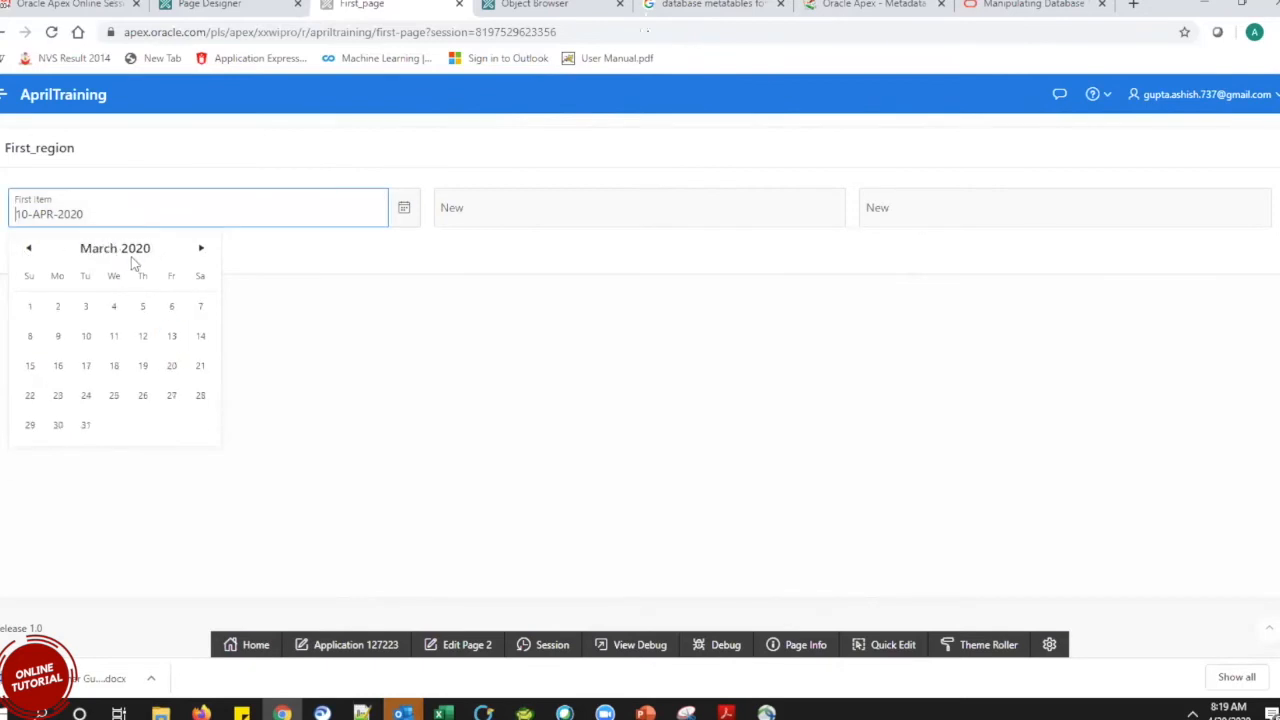
In Page Designer, examine the template, CSS classes, format mask and type choices available for P2_FIRST_ITEM.
left_click(180, 6)
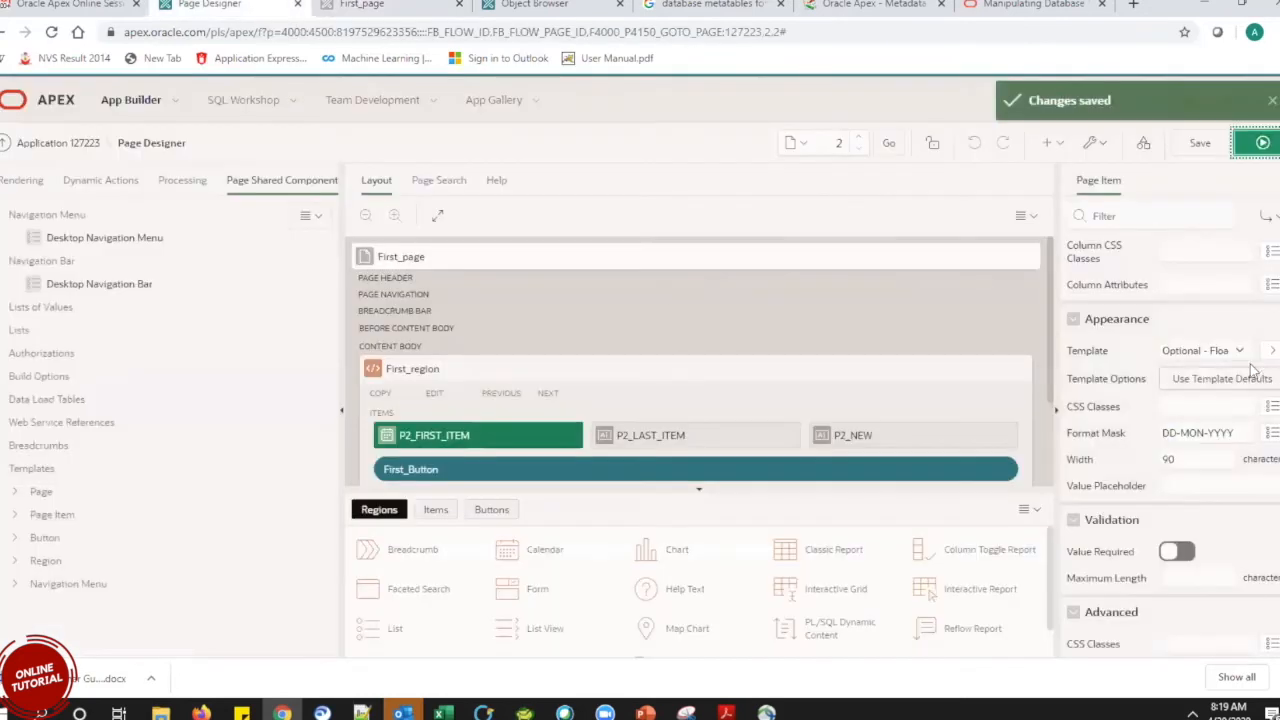
left_click(1229, 350)
left_click(1205, 424)
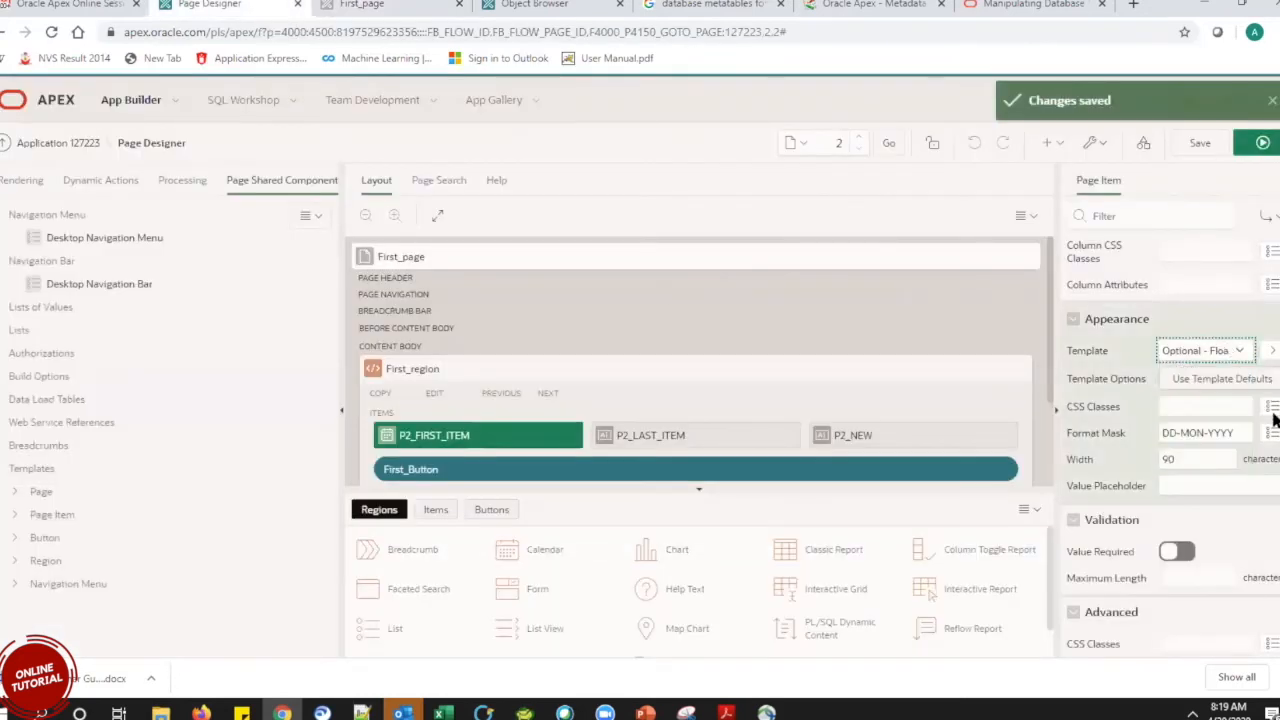
left_click(1272, 406)
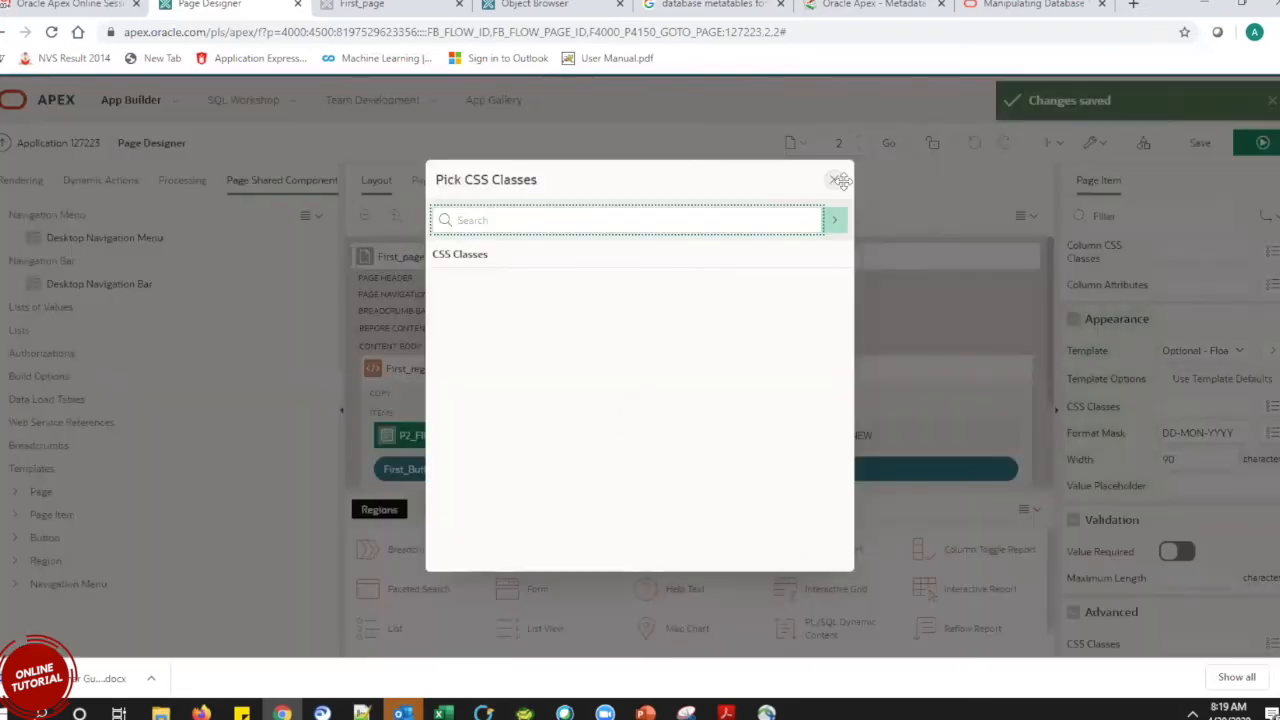
left_click(833, 179)
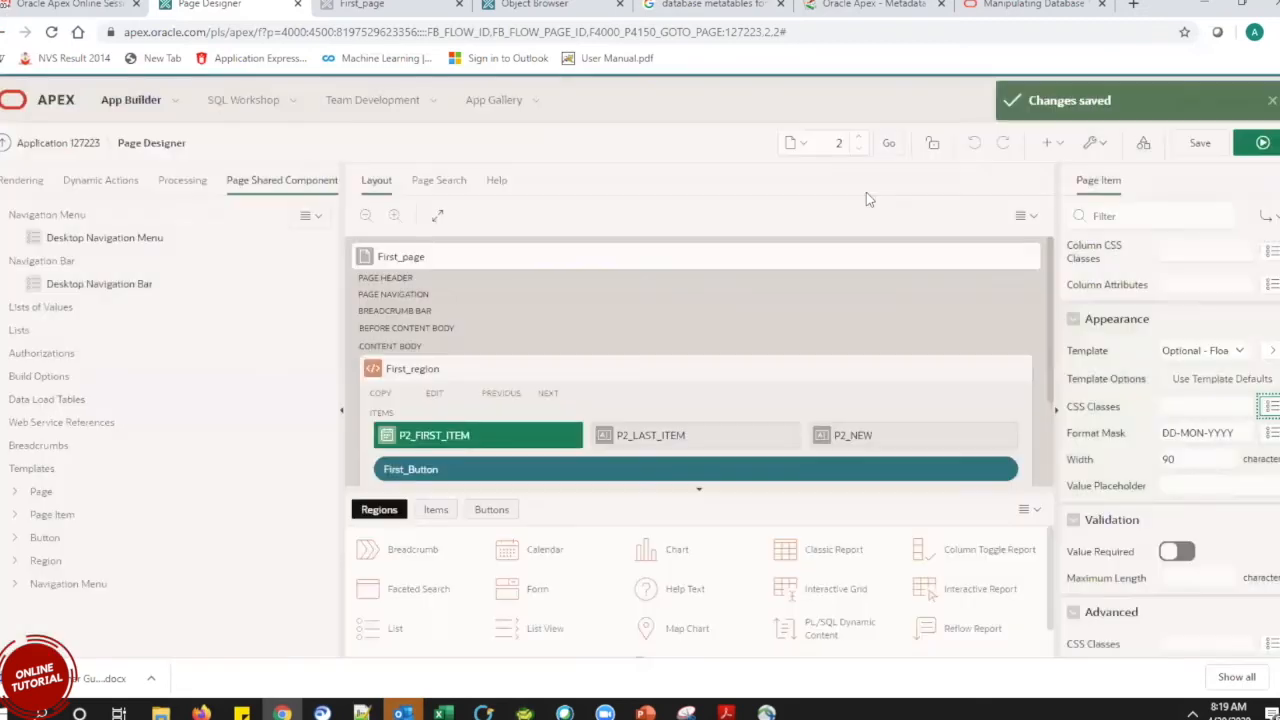
left_click(1272, 432)
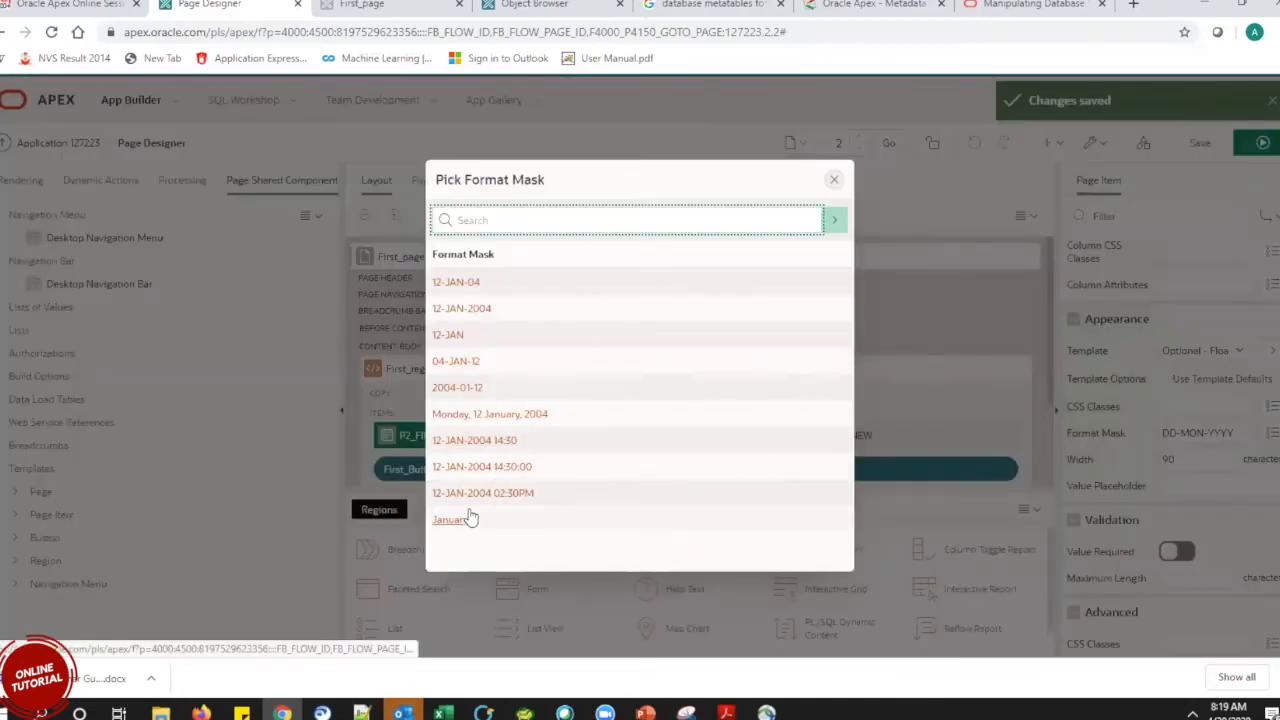
left_click(838, 221)
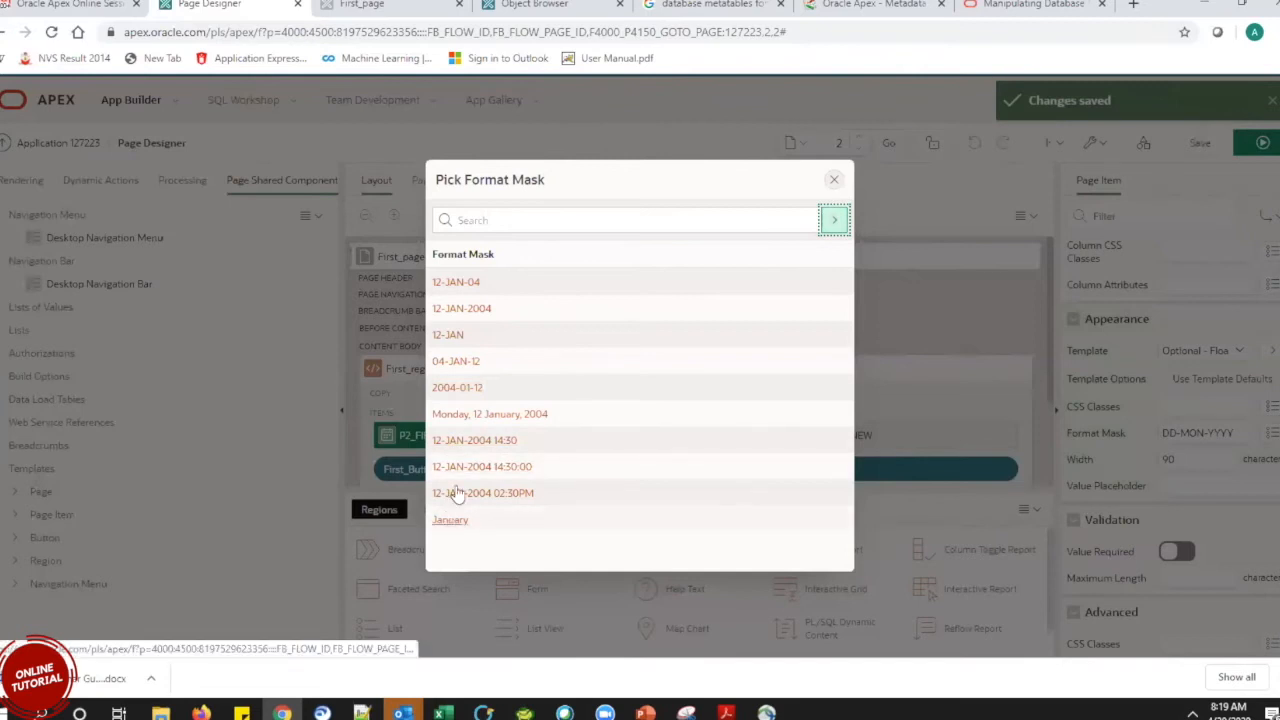
left_click(834, 179)
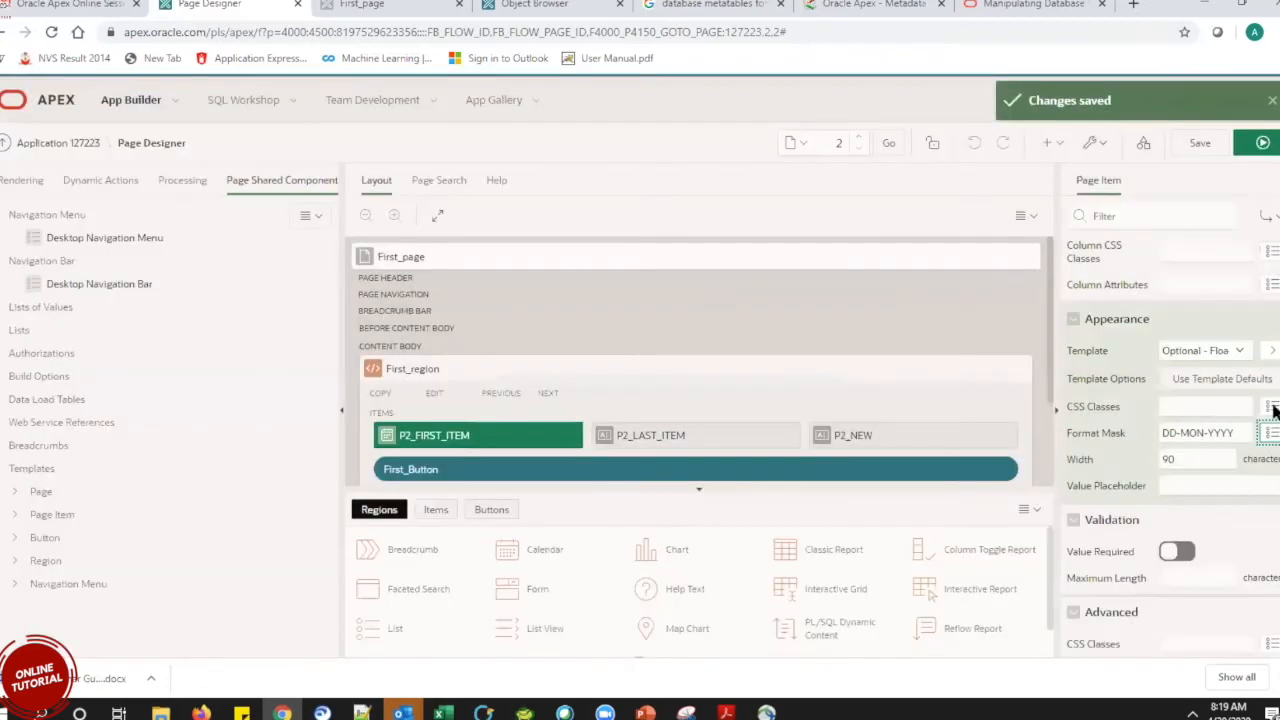
scroll(1274, 360, "up", 5)
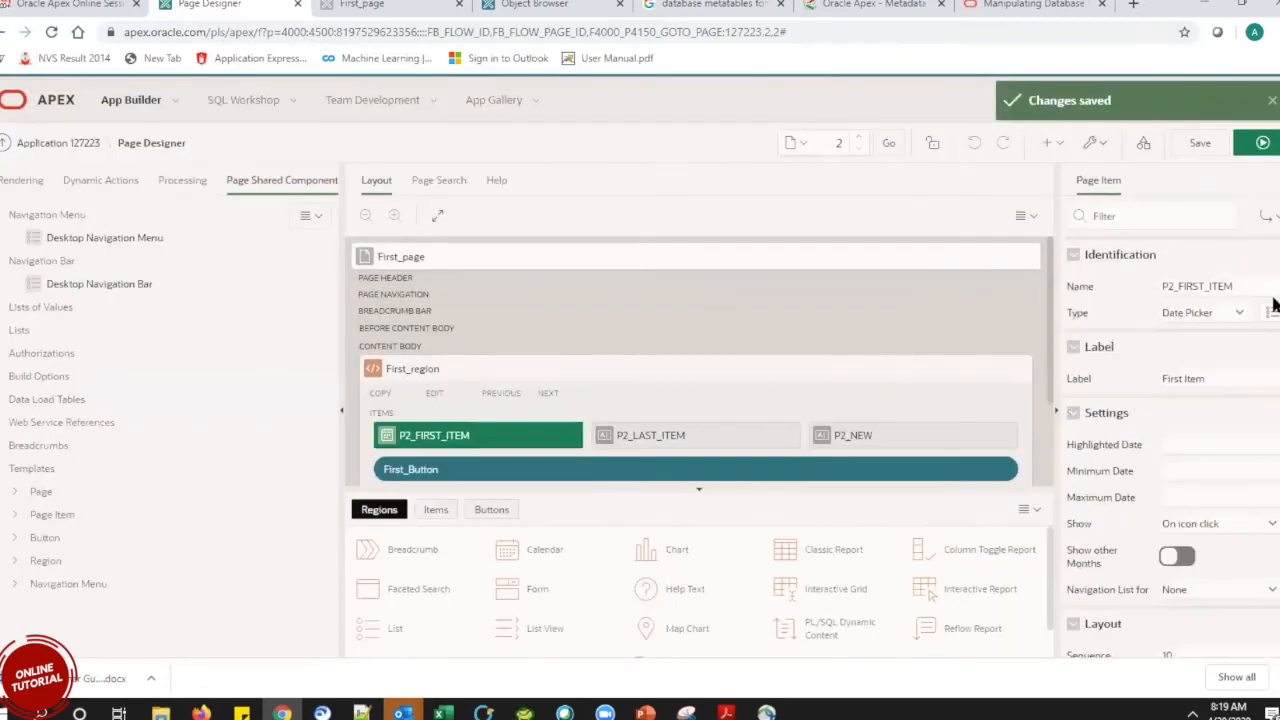
left_click(1272, 314)
left_click(1272, 314)
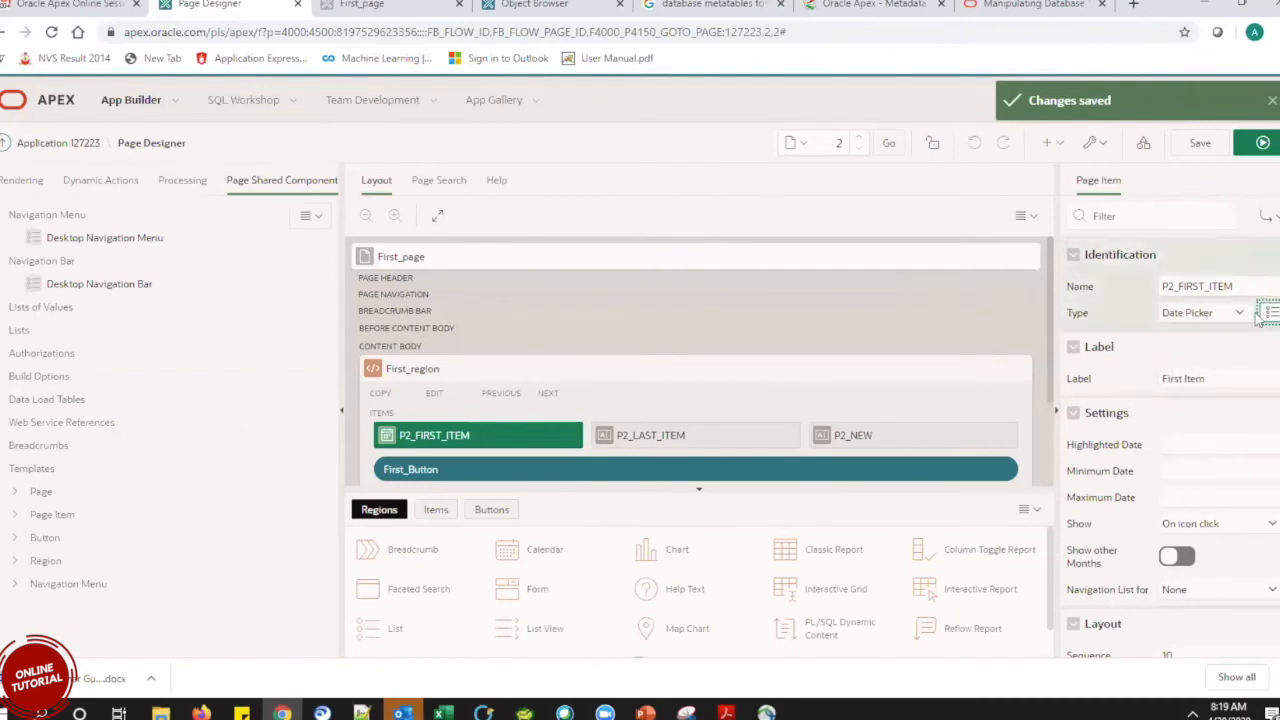
left_click(1241, 314)
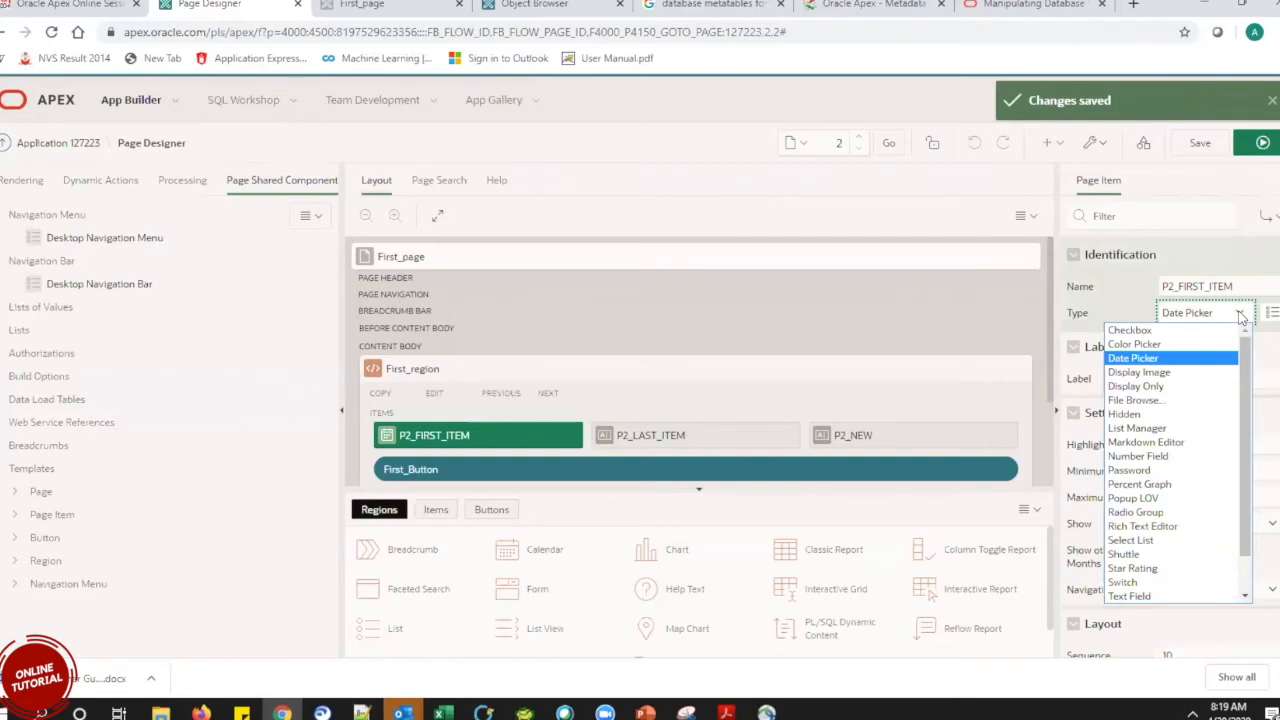
left_click(1241, 314)
Pick the 12-JAN-2004 format mask for P2_FIRST_ITEM and save the page.
scroll(1270, 300, "down", 1)
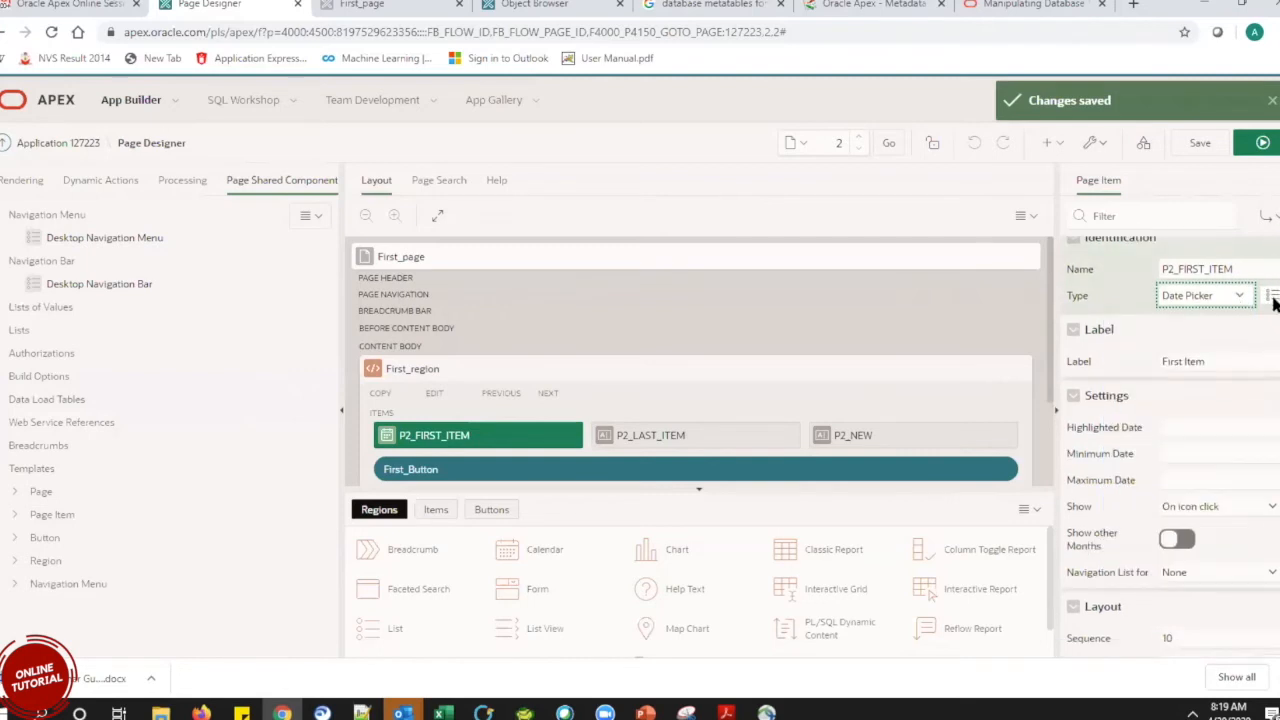
scroll(1274, 289, "down", 10)
scroll(1274, 360, "up", 1)
left_click(1272, 318)
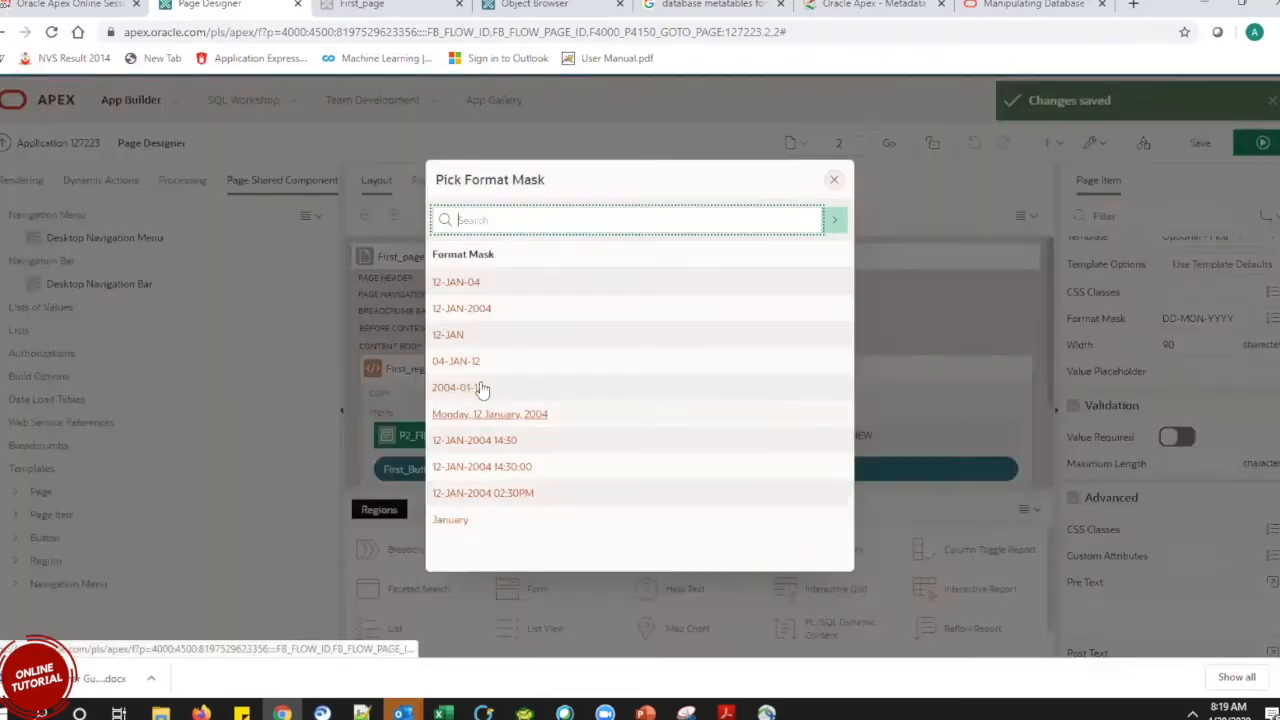
left_click(455, 310)
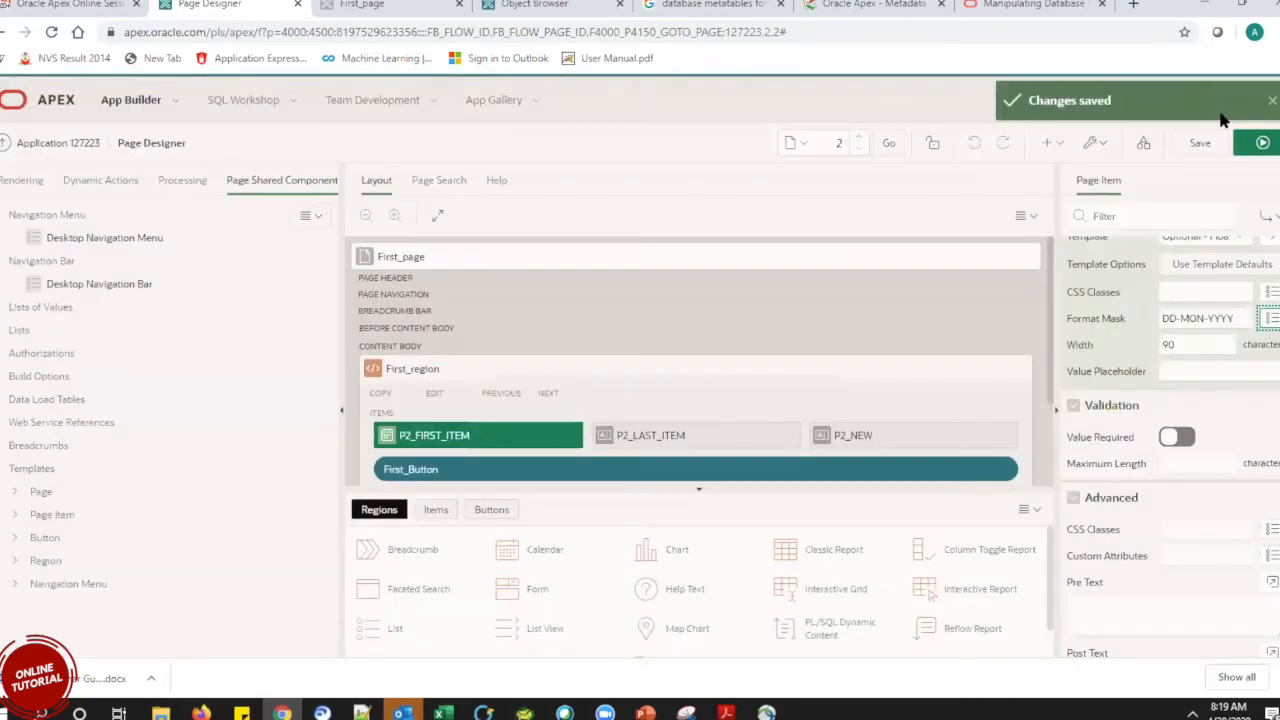
left_click(1200, 143)
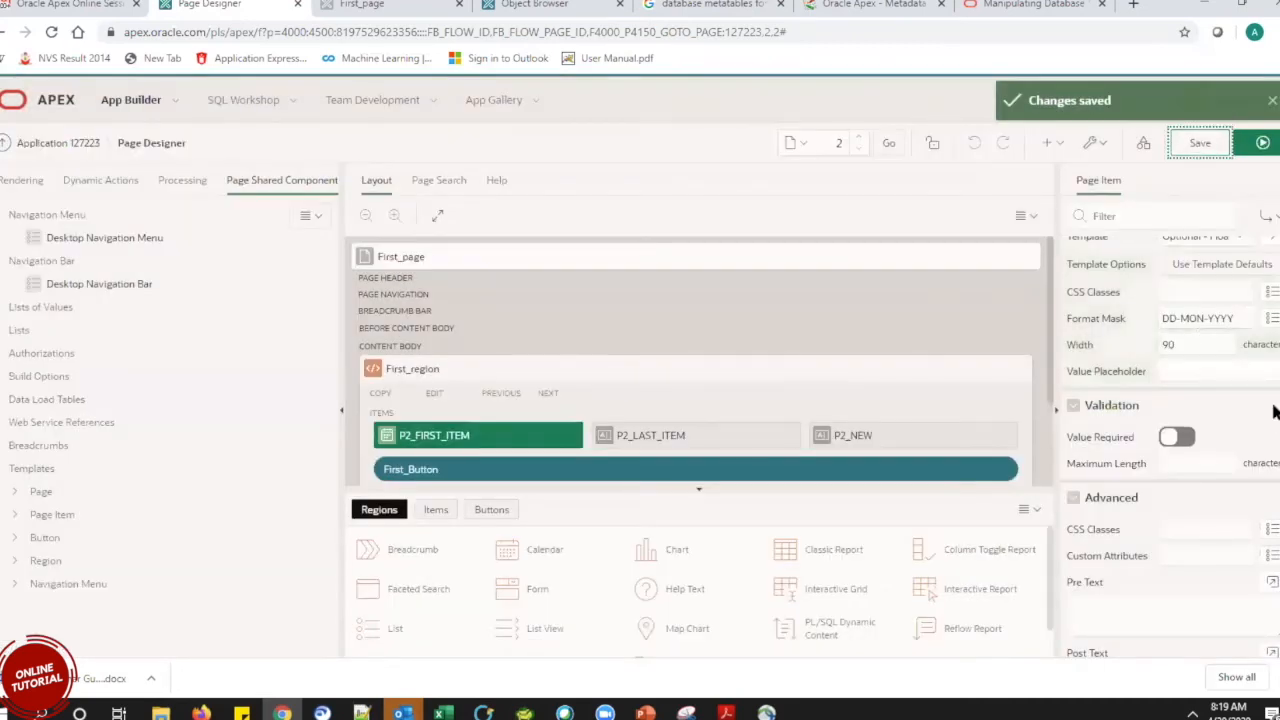
Set P2_FIRST_ITEM's Navigation List for option to Month and Year, and save and run the page.
scroll(1273, 440, "down", 3)
scroll(1273, 447, "up", 10)
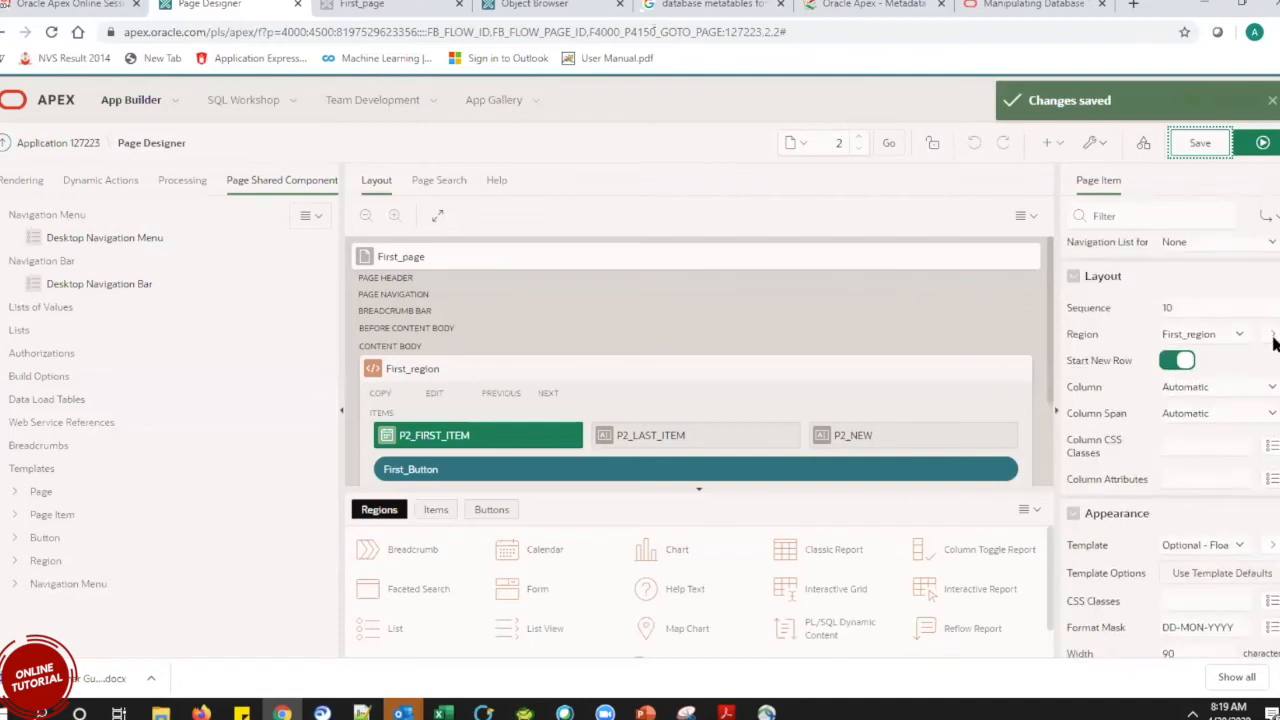
scroll(1273, 330, "up", 2)
scroll(1273, 320, "up", 3)
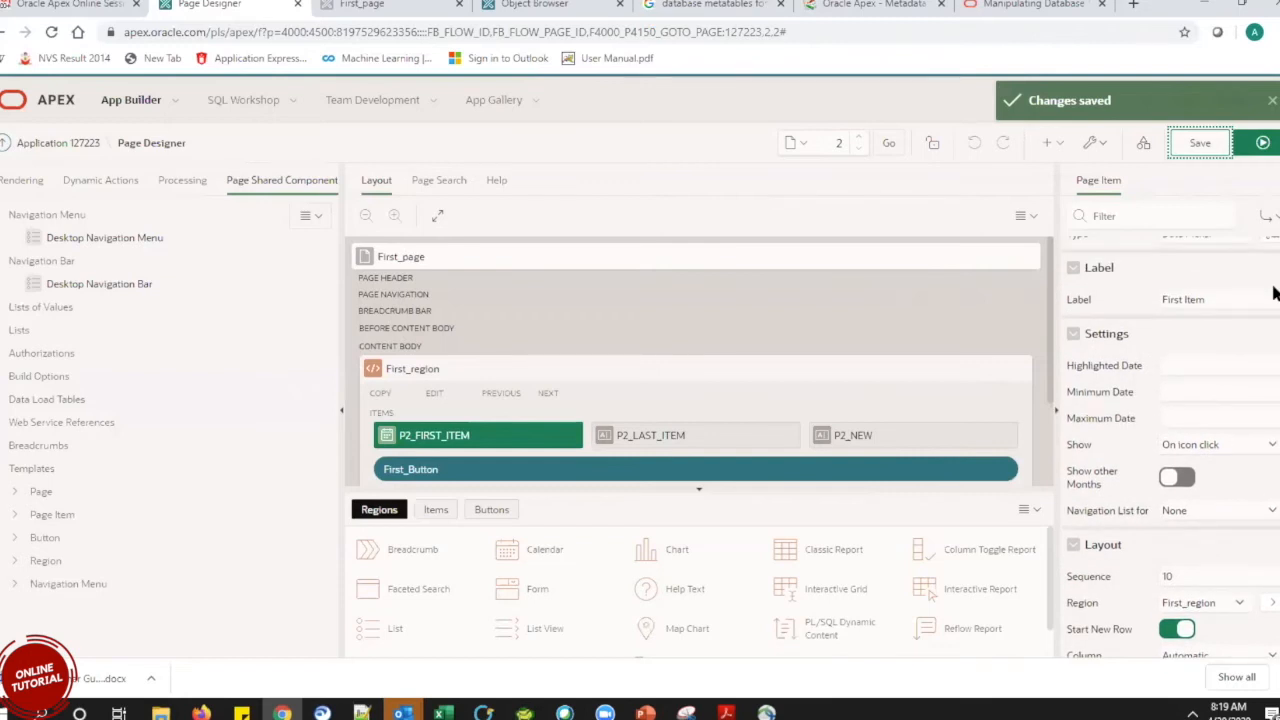
left_click(1237, 511)
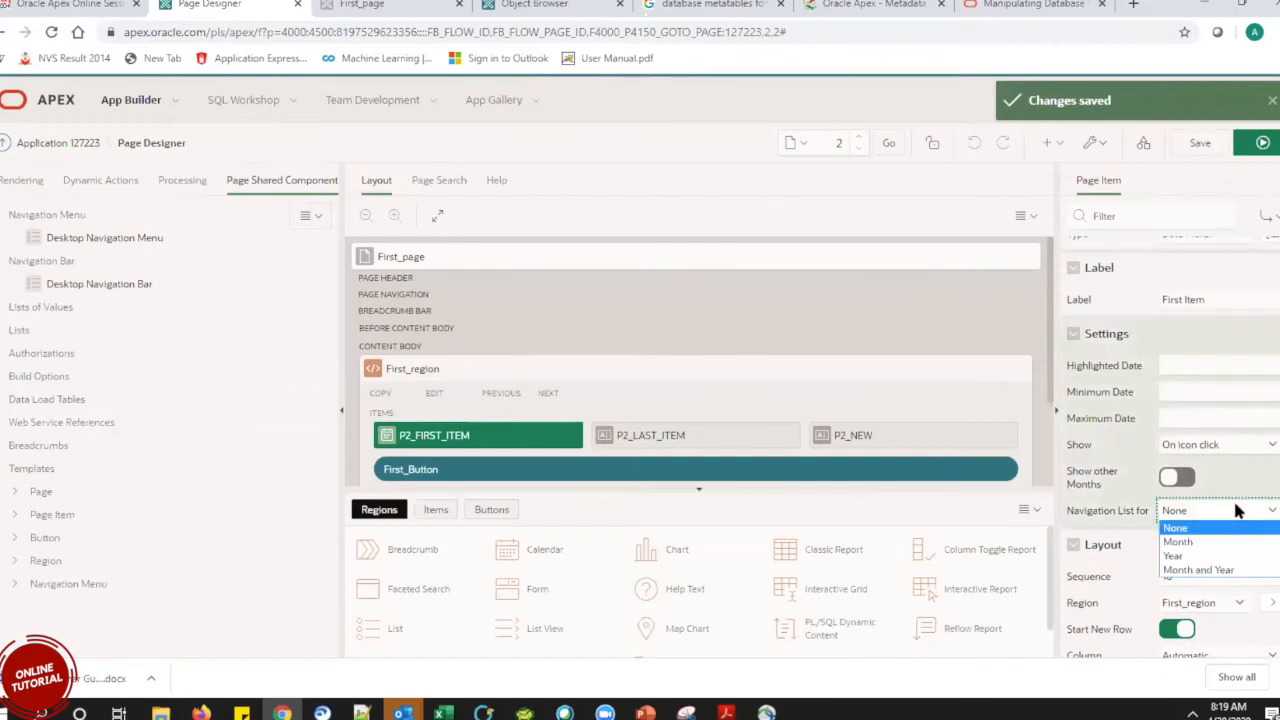
left_click(1208, 570)
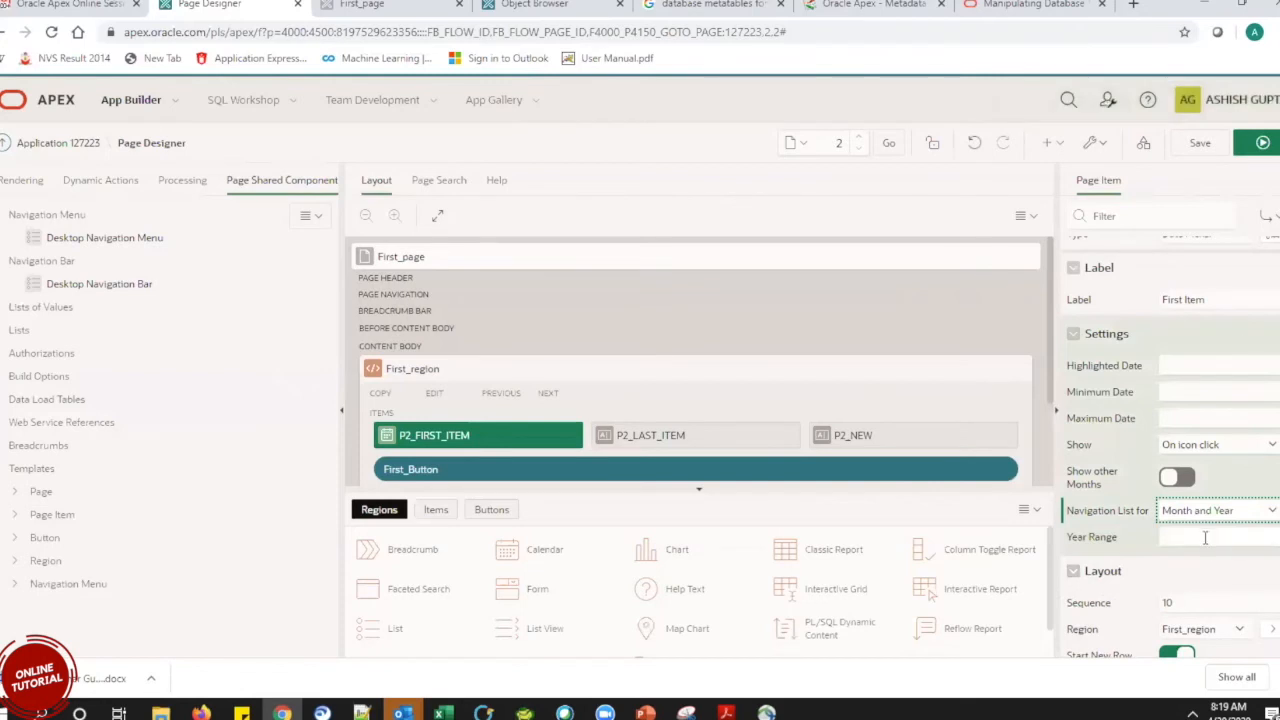
left_click(1202, 144)
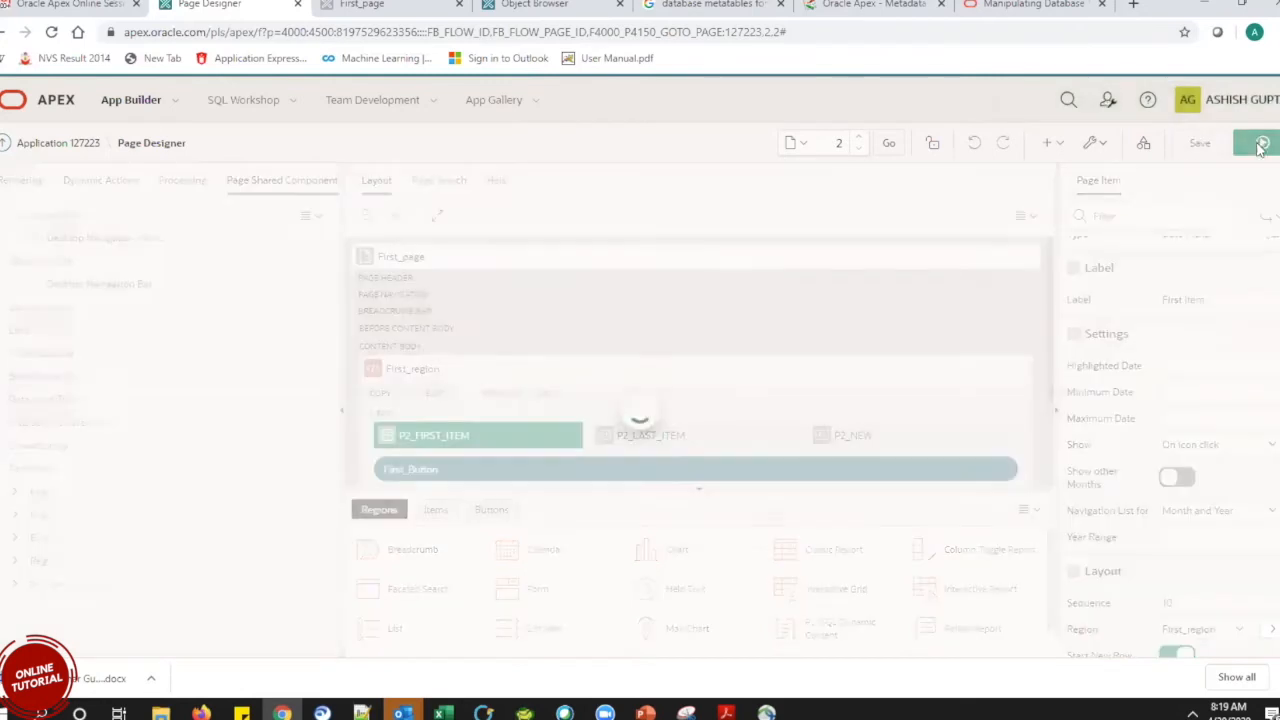
left_click(1262, 145)
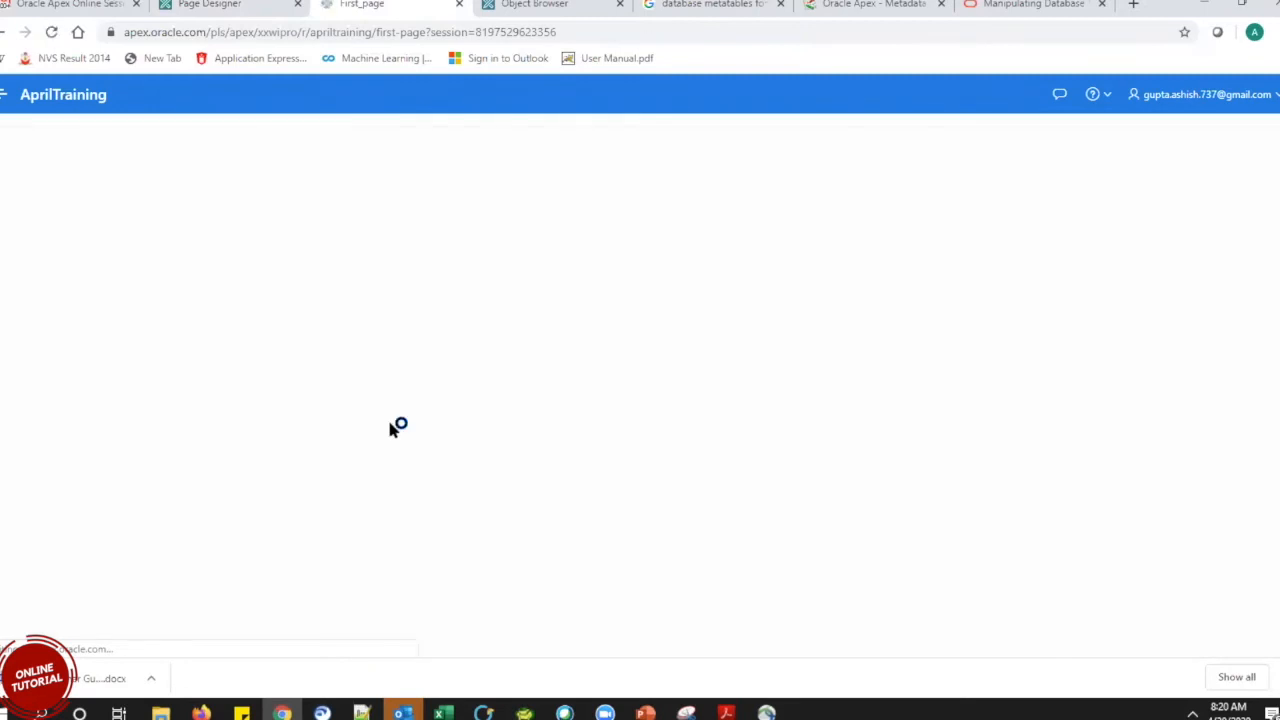
Open First Item's date picker on the running page and try its month and year lists.
left_click(405, 209)
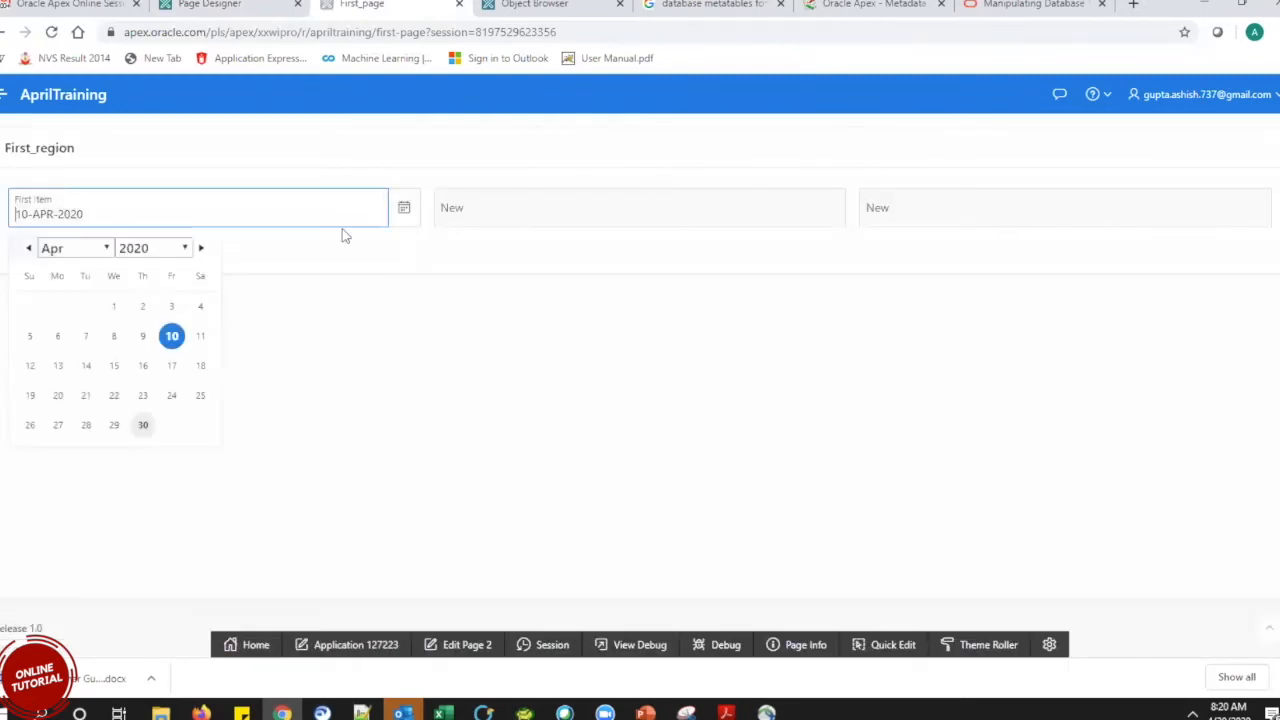
left_click(165, 258)
left_click(165, 258)
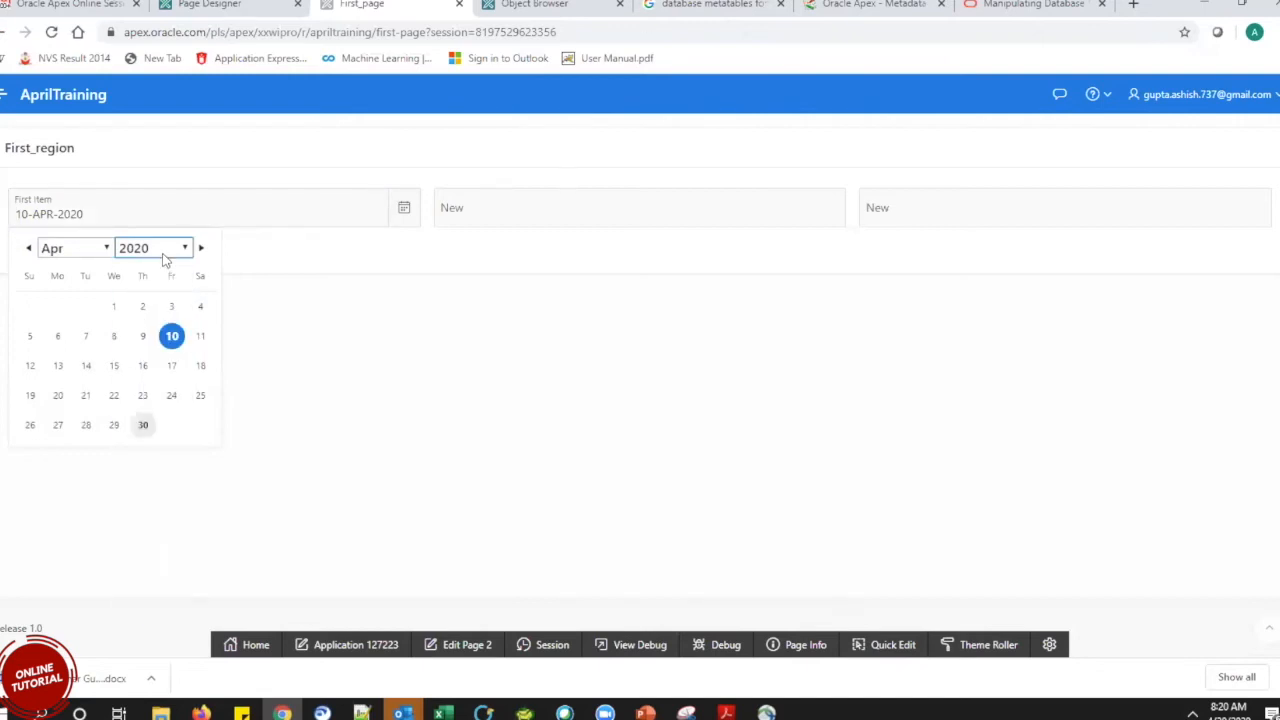
left_click(86, 258)
left_click(84, 253)
left_click(84, 253)
left_click(84, 253)
left_click(84, 253)
left_click(388, 291)
In Page Designer, switch P2_FIRST_ITEM's Navigation List for option to None and back to Month and Year.
left_click(205, 5)
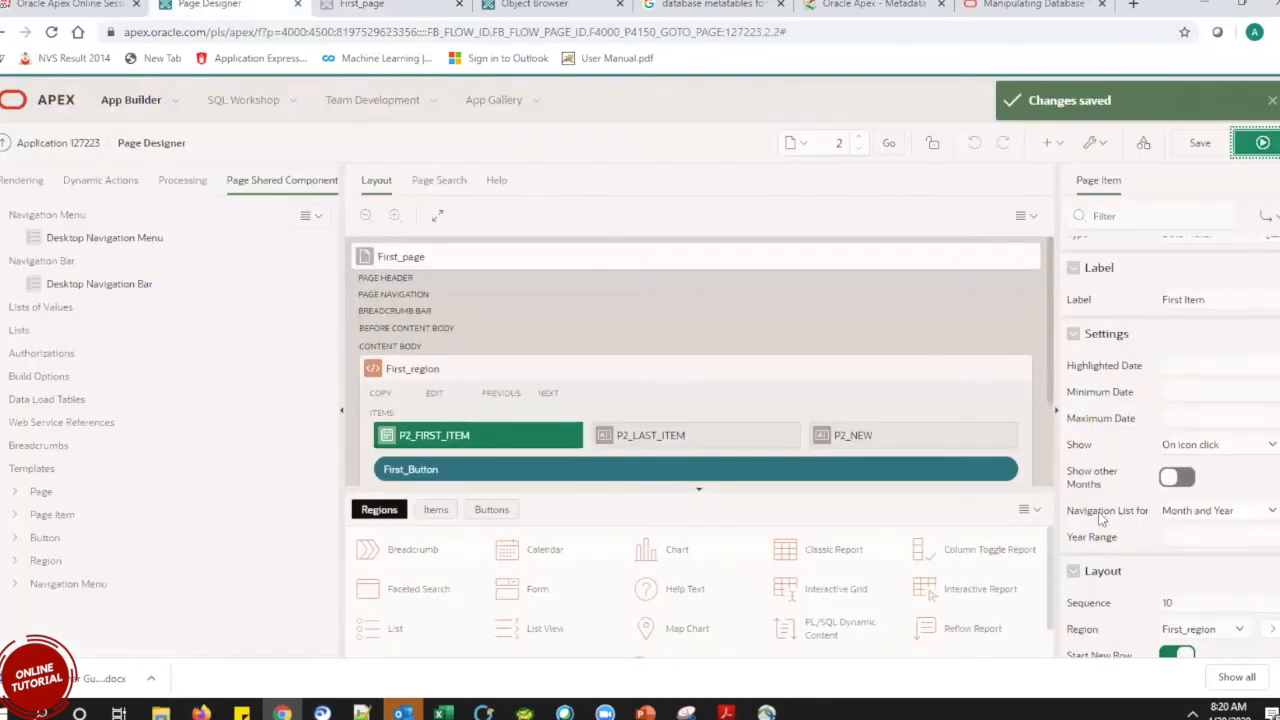
left_click(1203, 516)
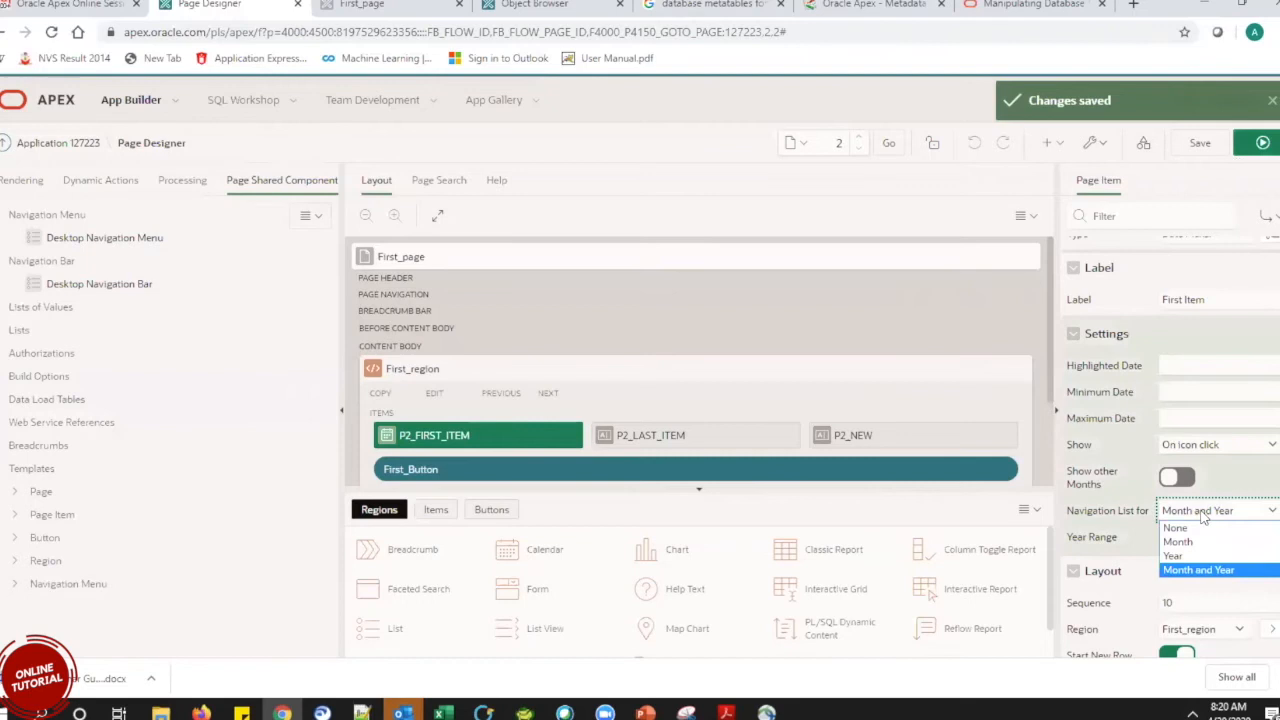
left_click(1193, 530)
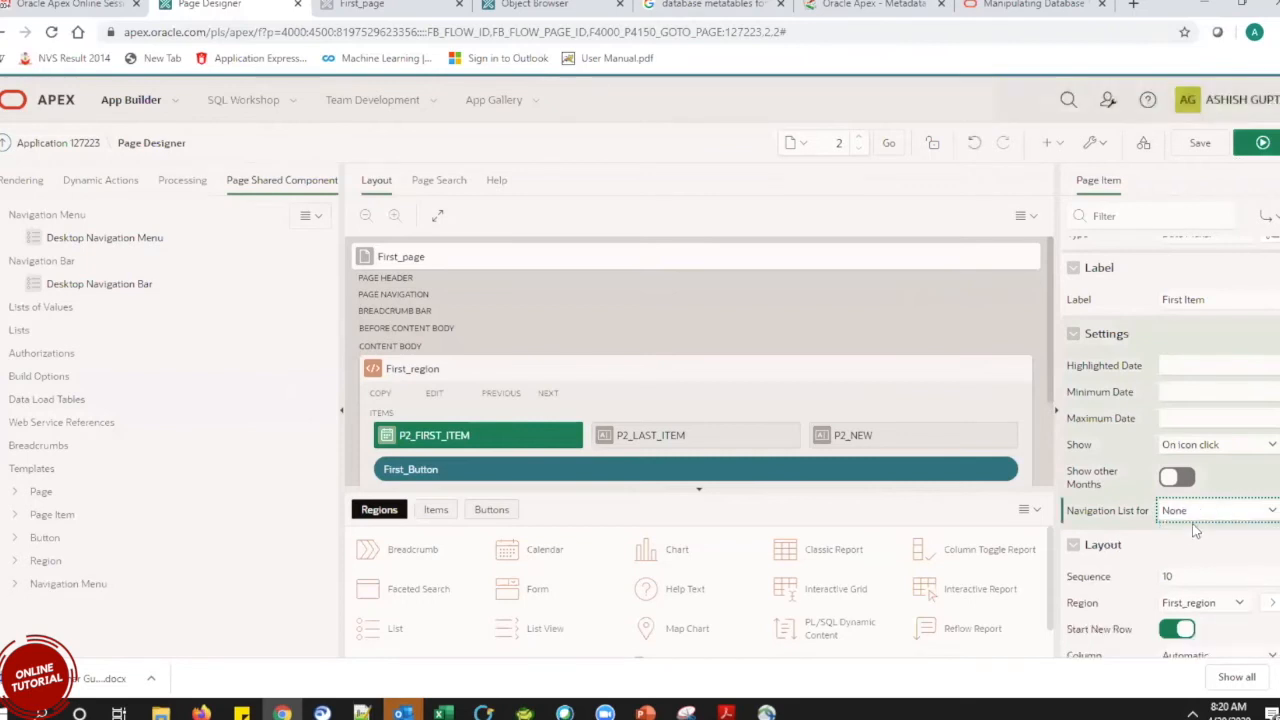
left_click(1194, 512)
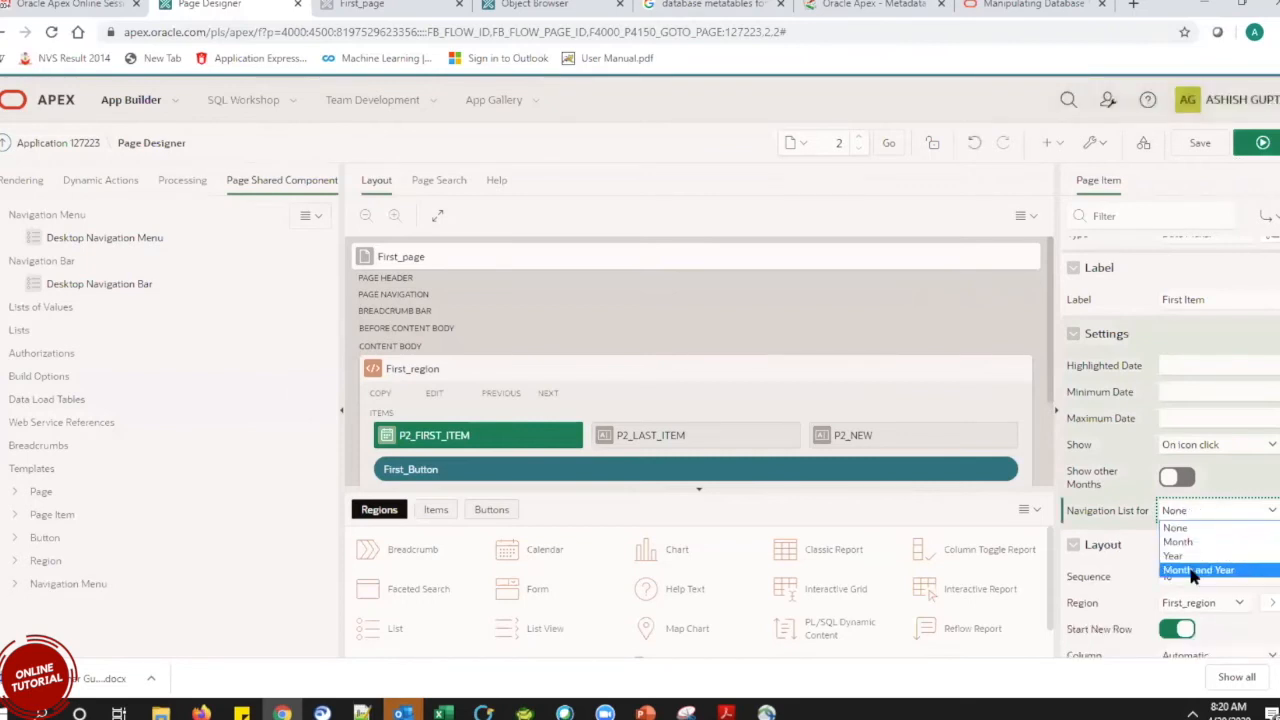
left_click(1193, 572)
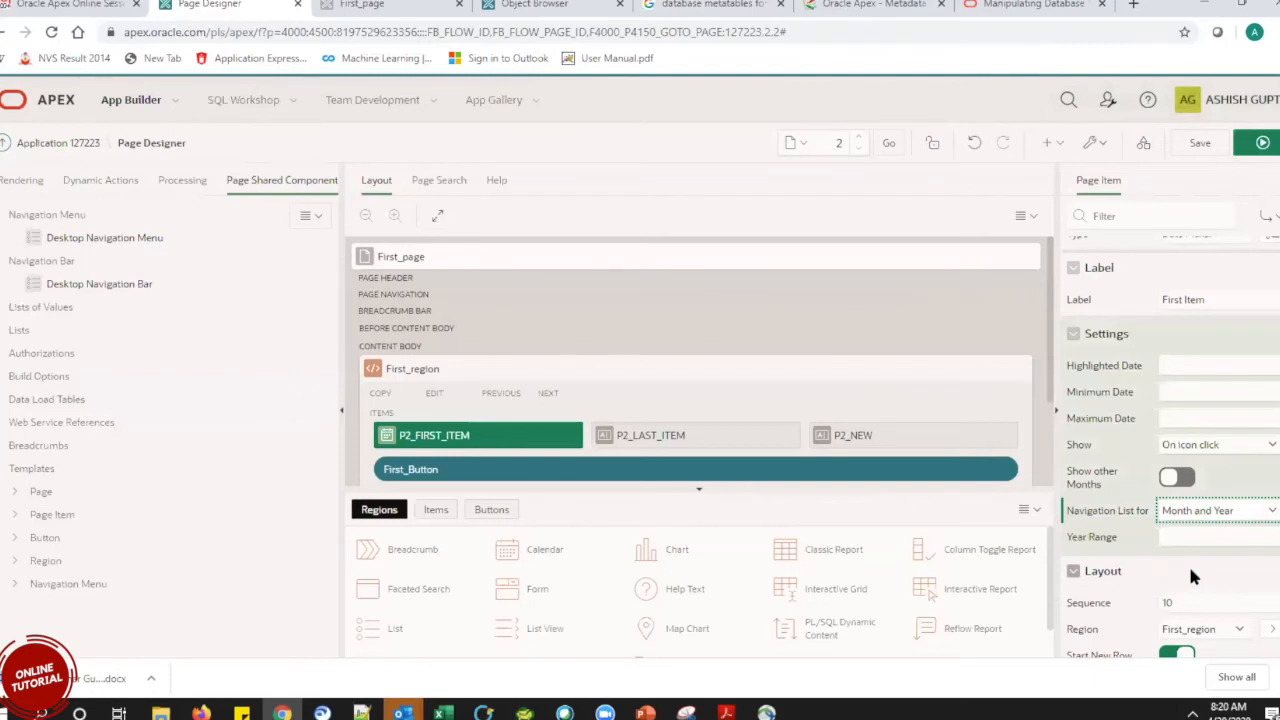
Save and rerun the page, and check the year list in First Item's date picker.
left_click(1203, 143)
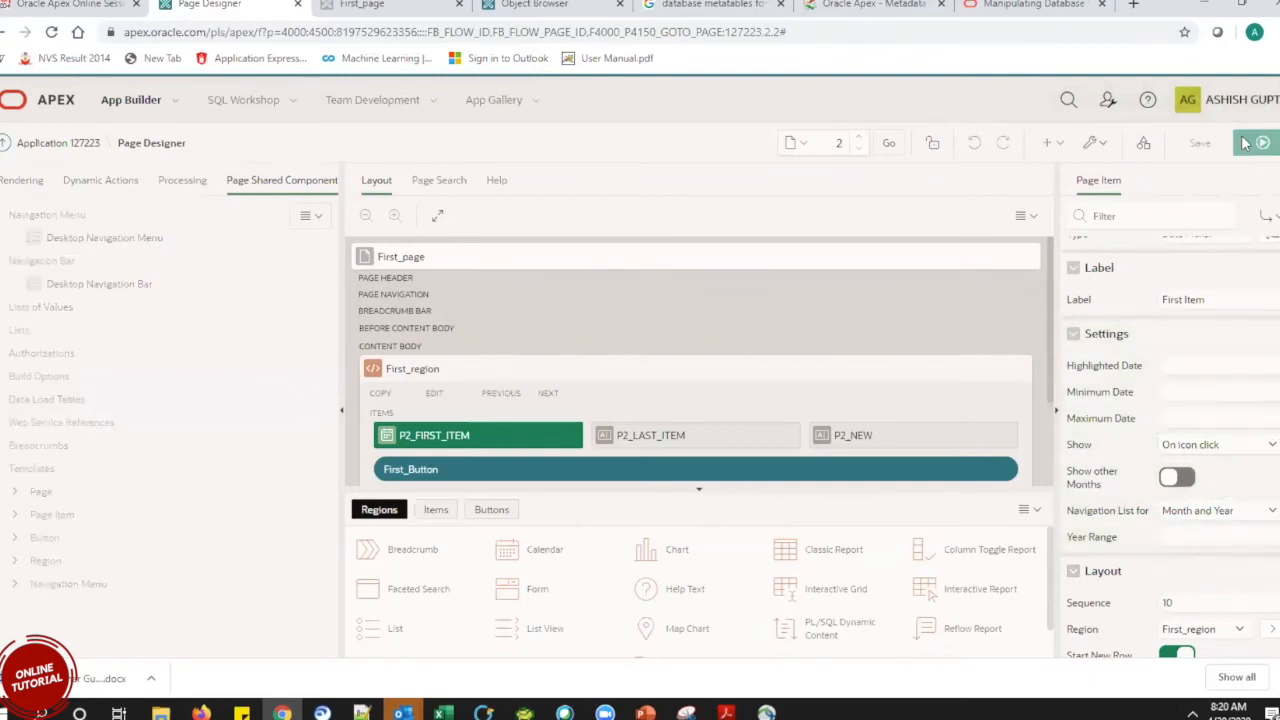
left_click(1258, 143)
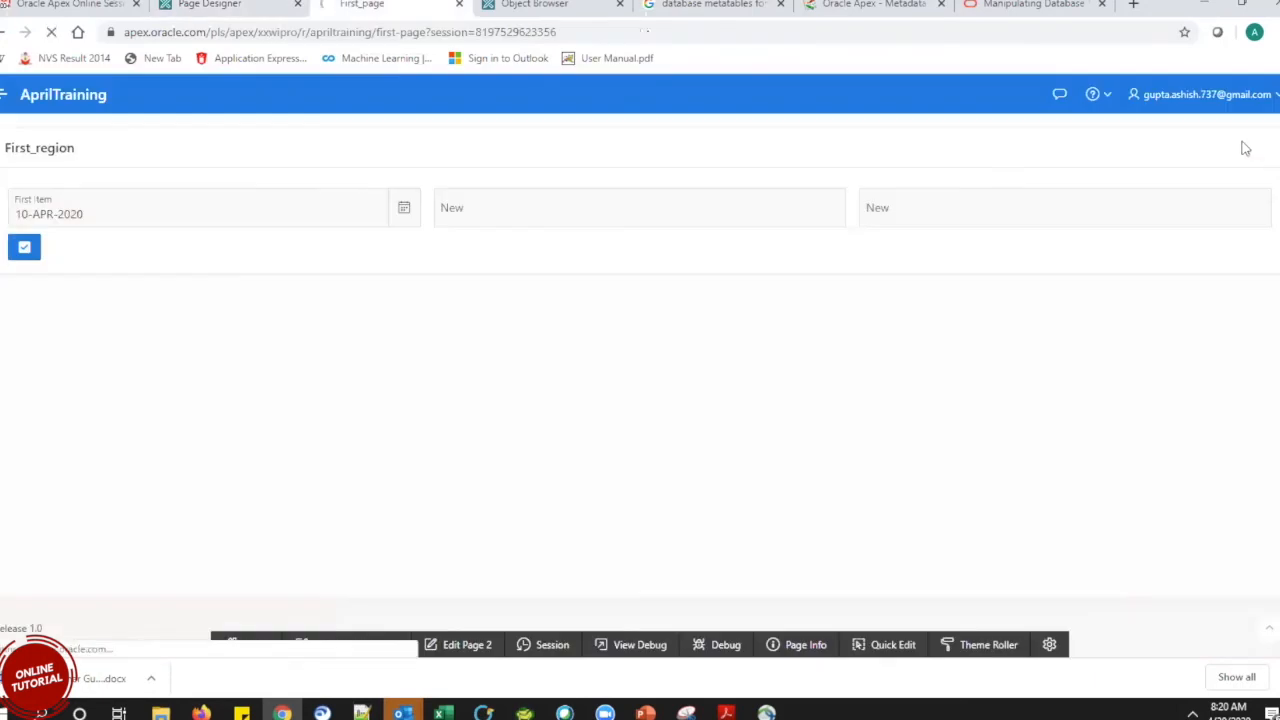
left_click(403, 211)
left_click(185, 249)
left_click(185, 249)
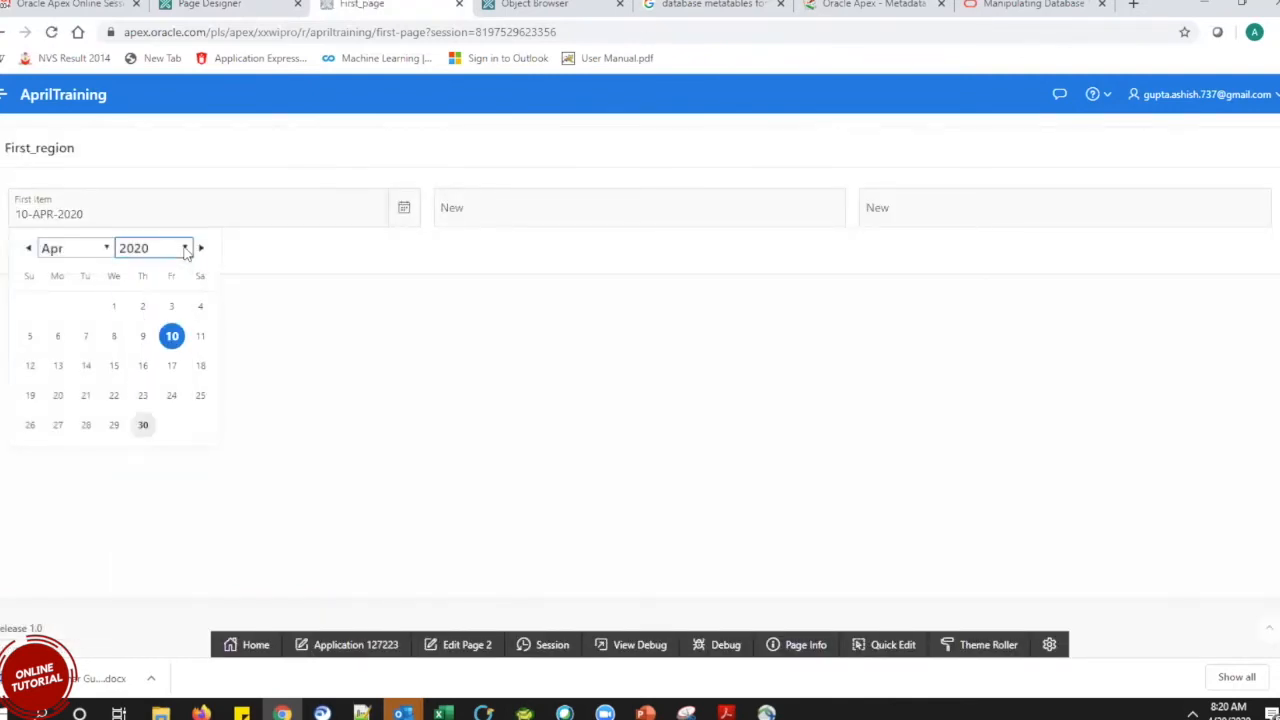
Return to Page Designer and review P2_FIRST_ITEM's date picker properties, from its settings through layout, appearance, validation and advanced options.
left_click(230, 5)
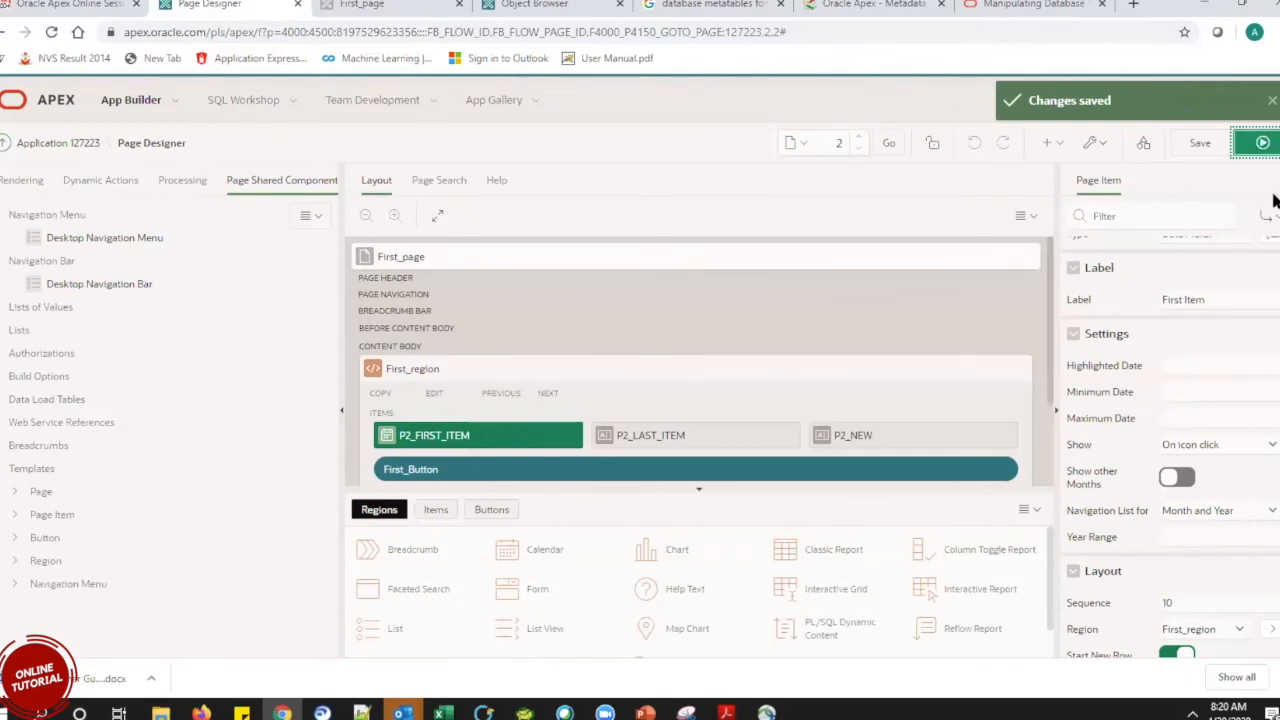
scroll(1273, 288, "up", 2)
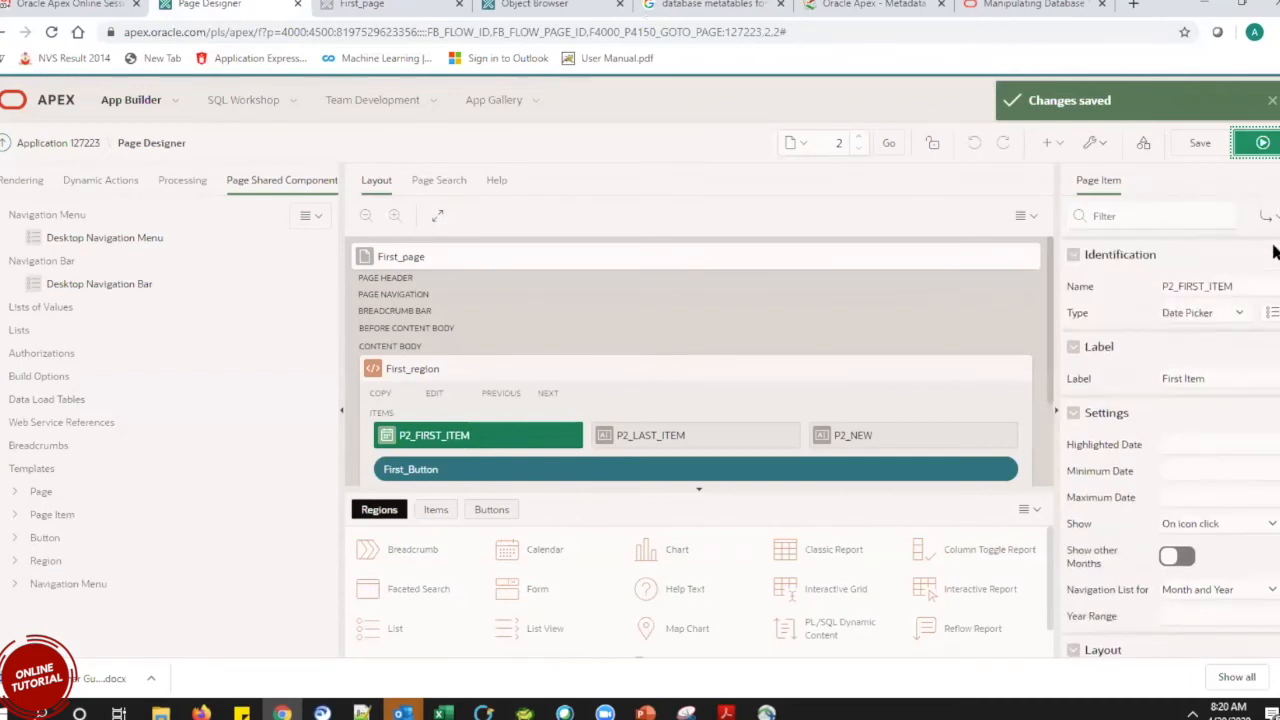
scroll(1273, 265, "down", 5)
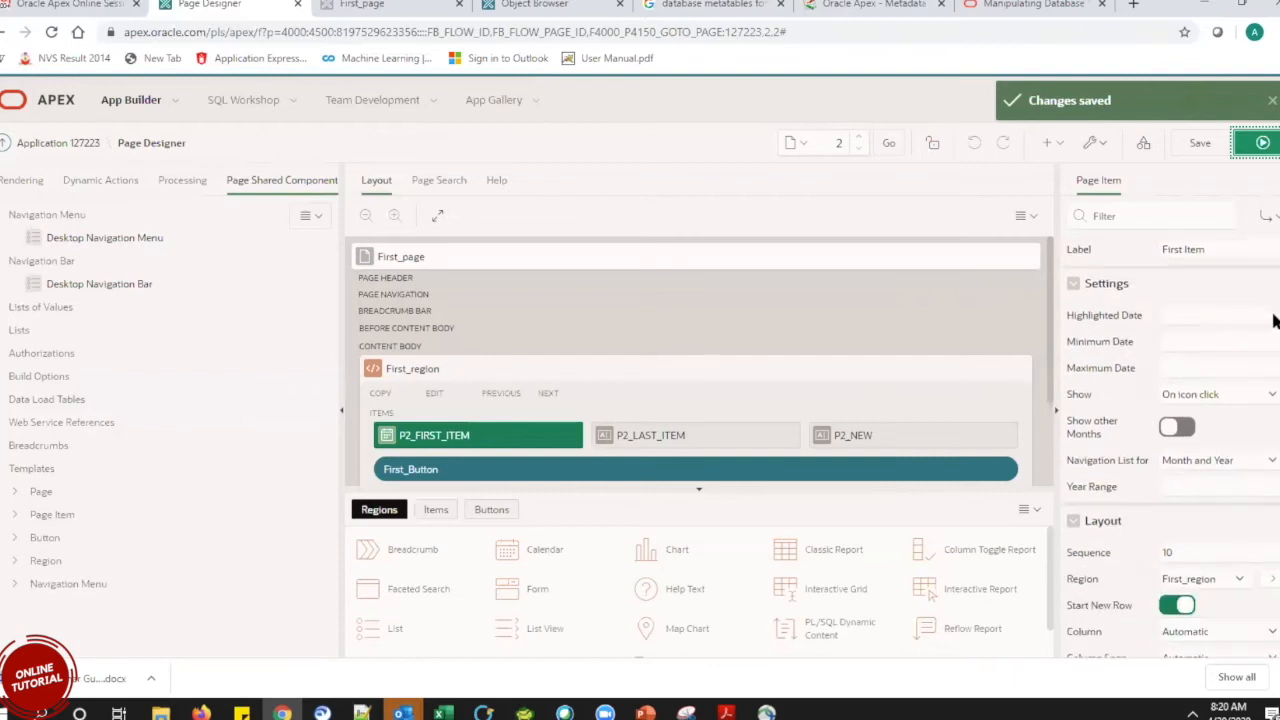
scroll(1273, 318, "down", 7)
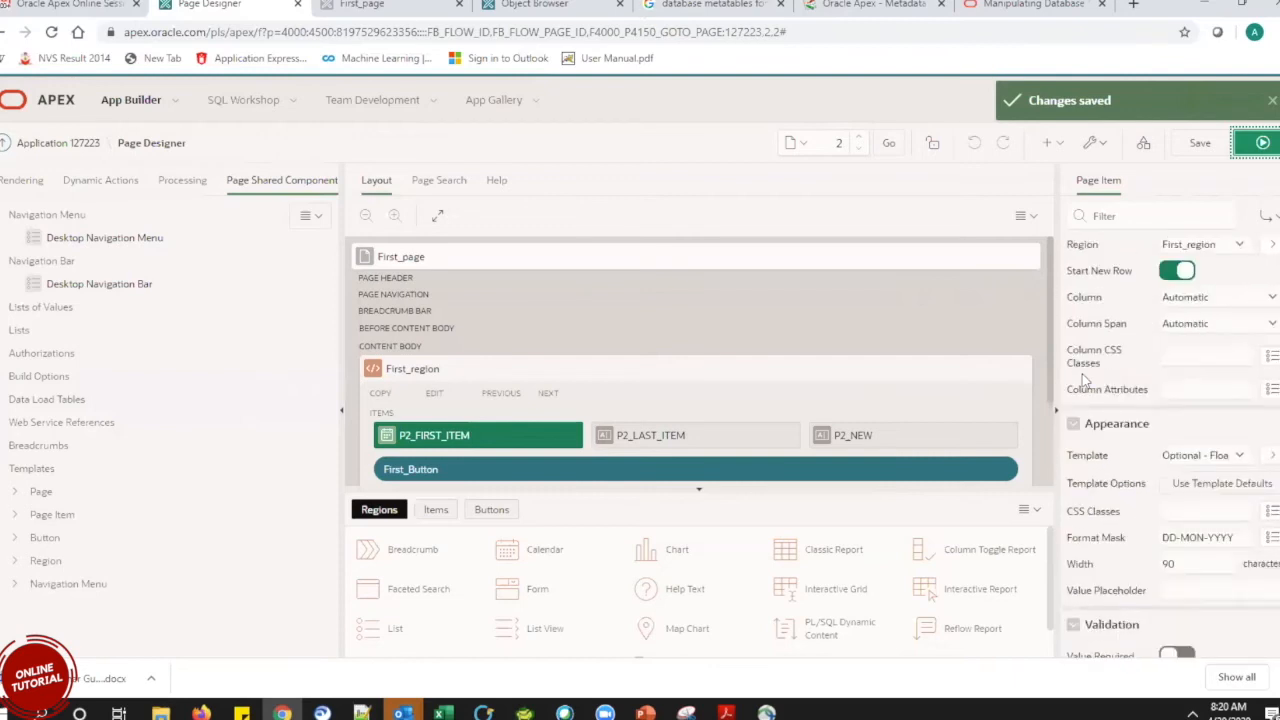
scroll(1272, 330, "up", 9)
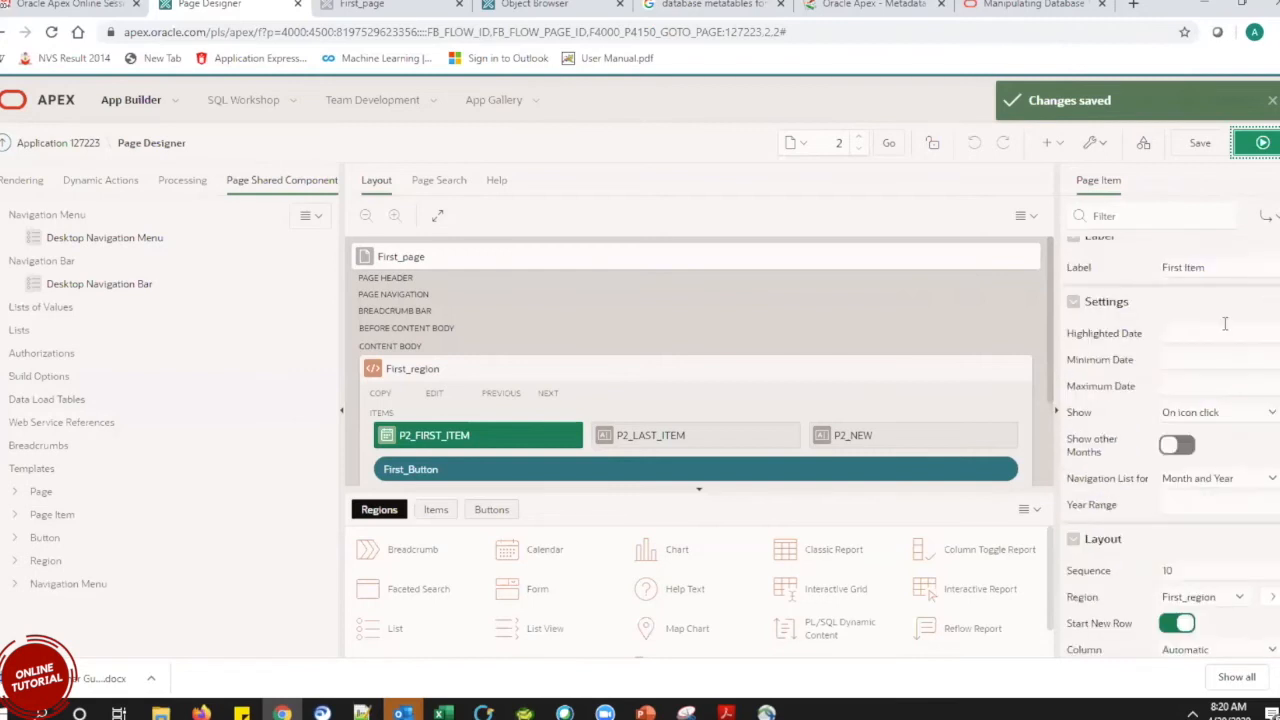
left_click(1176, 362)
scroll(1273, 293, "down", 5)
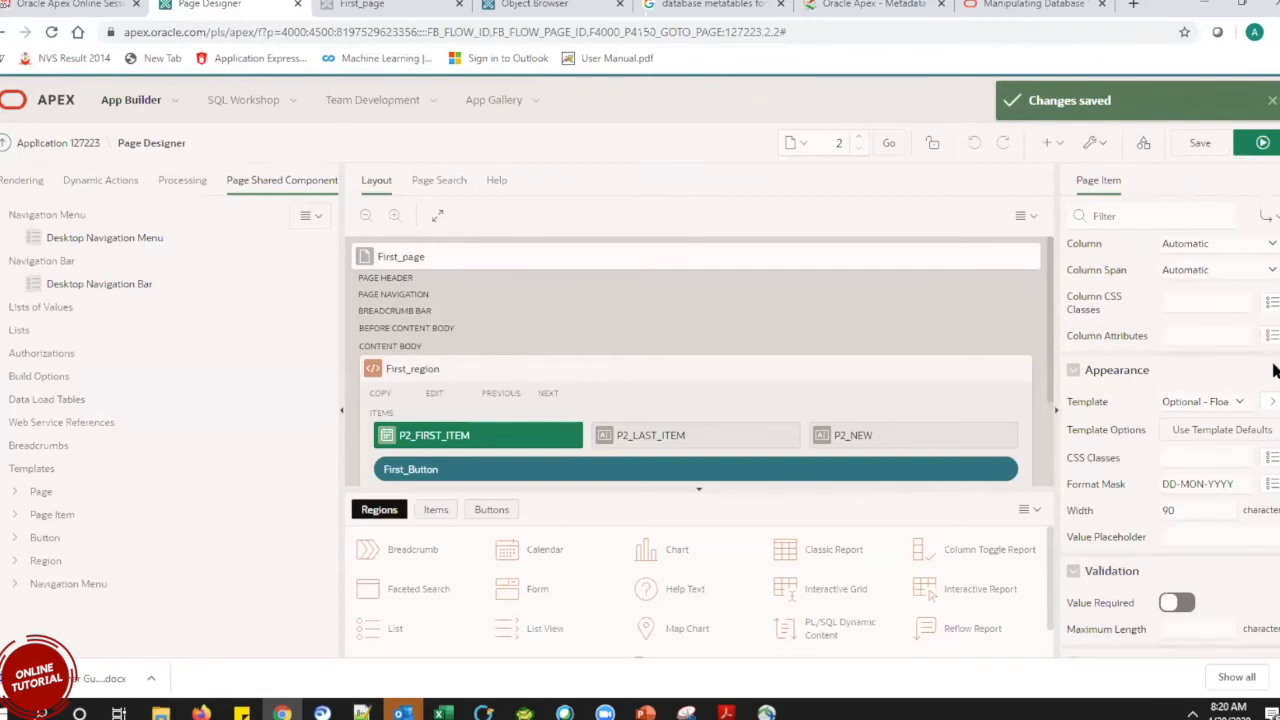
scroll(1273, 380, "down", 4)
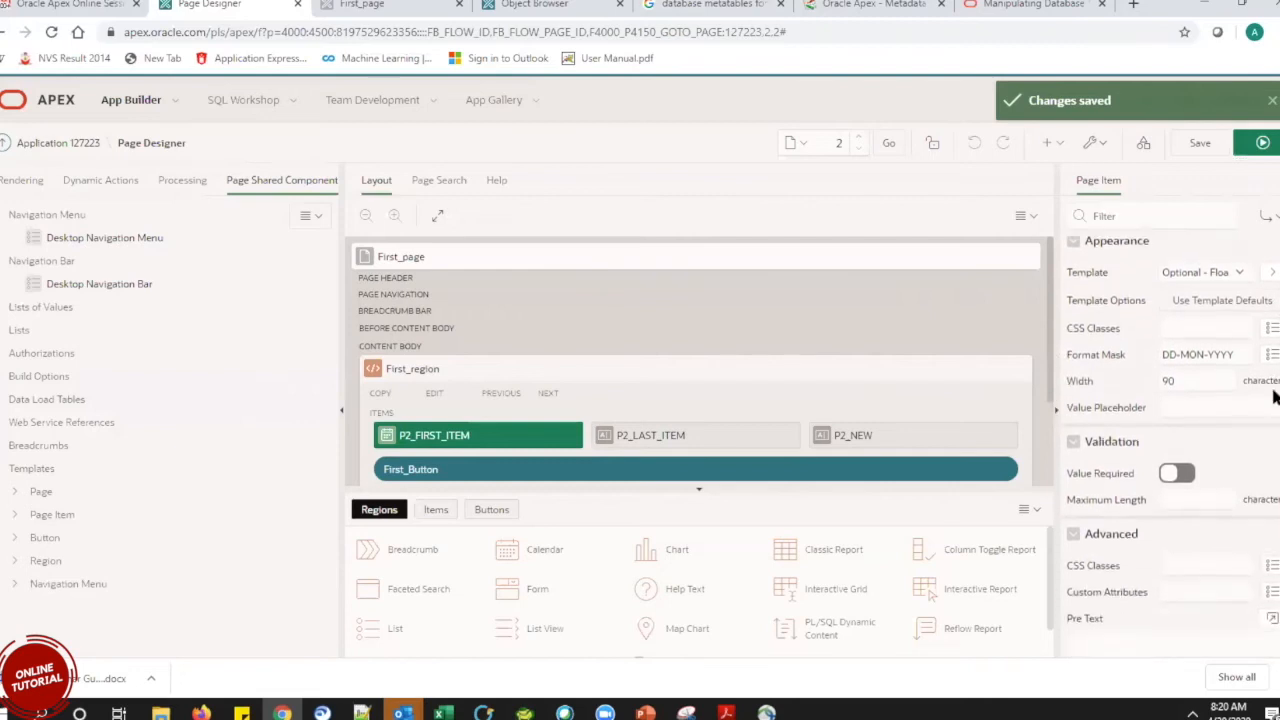
scroll(1273, 402, "down", 6)
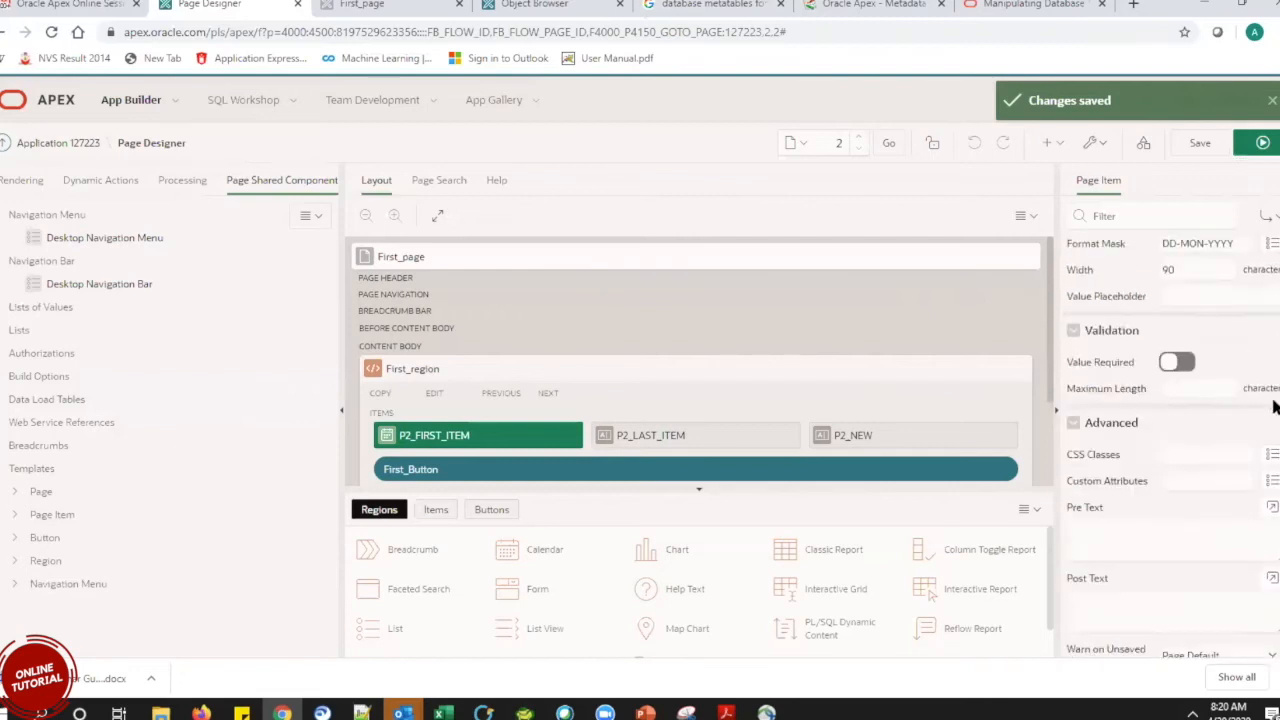
left_click_drag(1273, 442, 1273, 258)
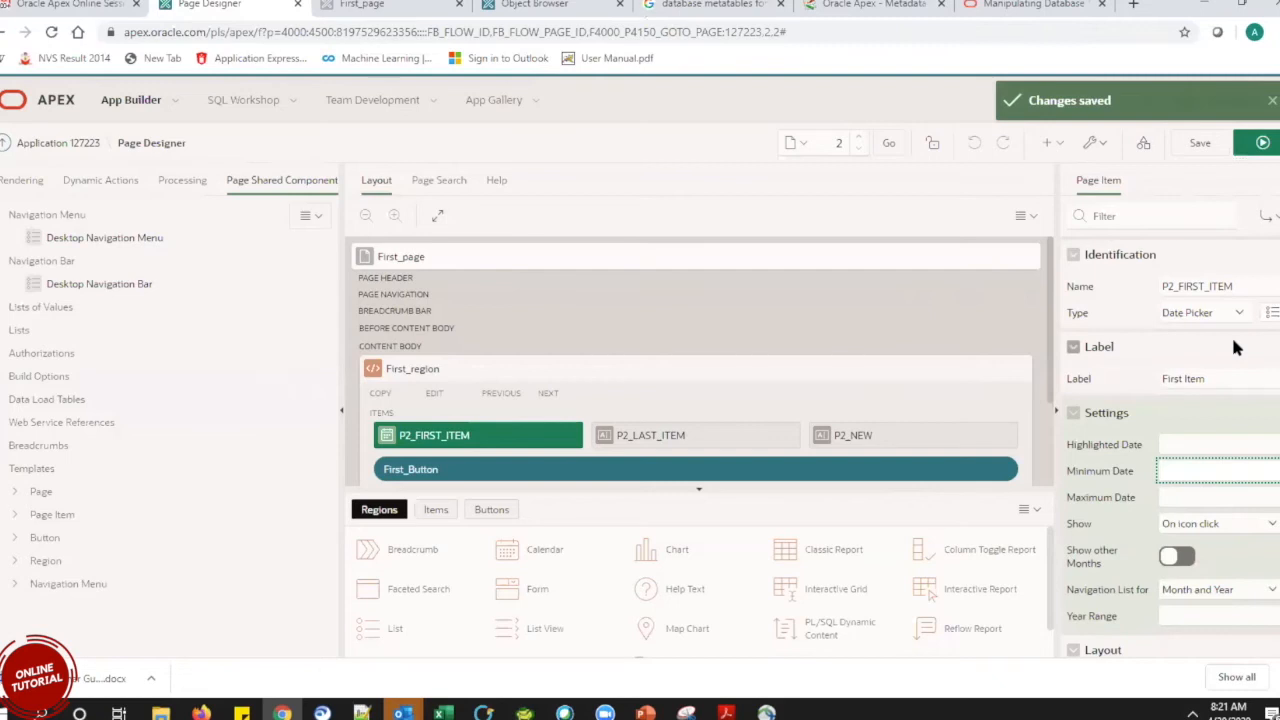
On the running First_page, submit First Item's date with the page's button, and reopen and close its date picker.
left_click(401, 4)
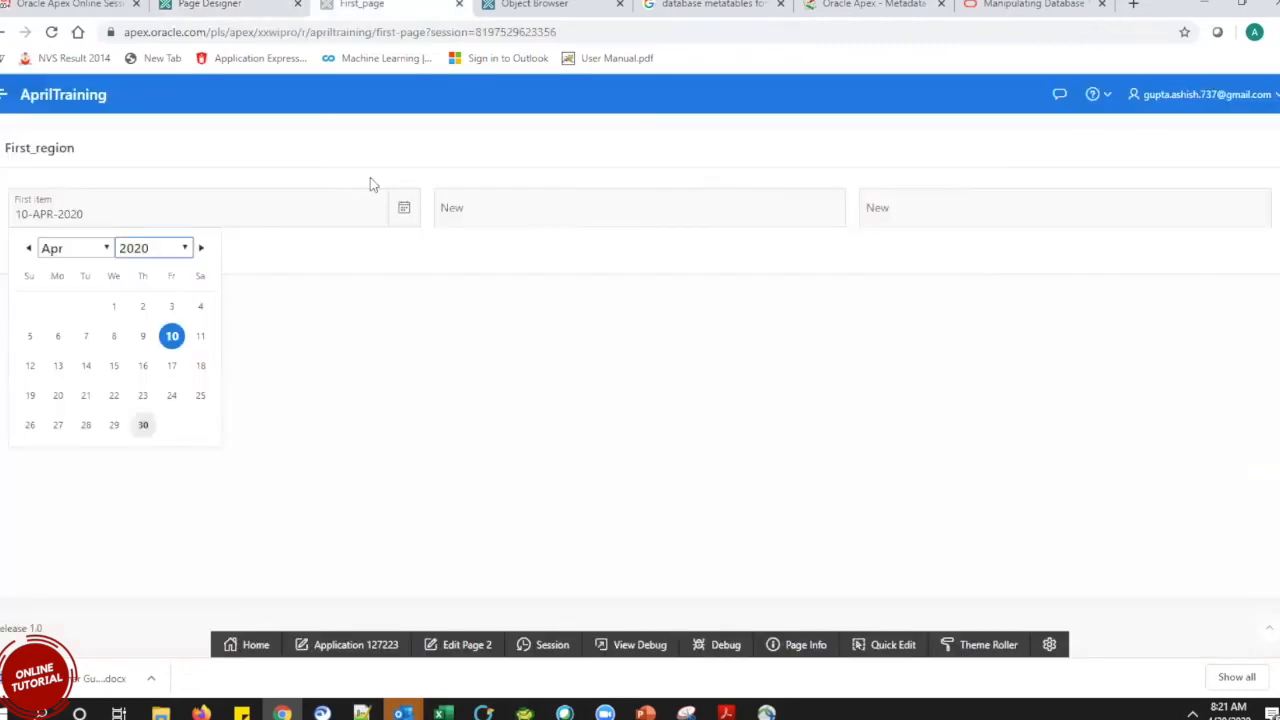
left_click(362, 336)
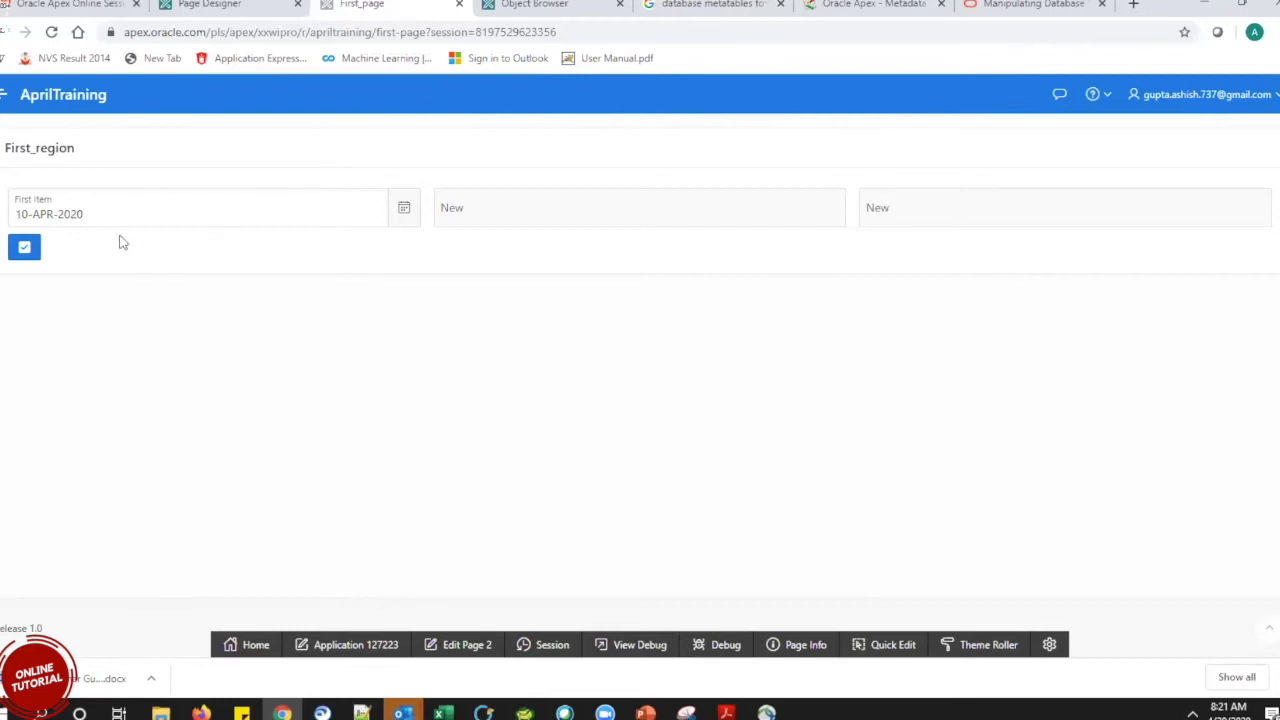
left_click(30, 249)
left_click(404, 207)
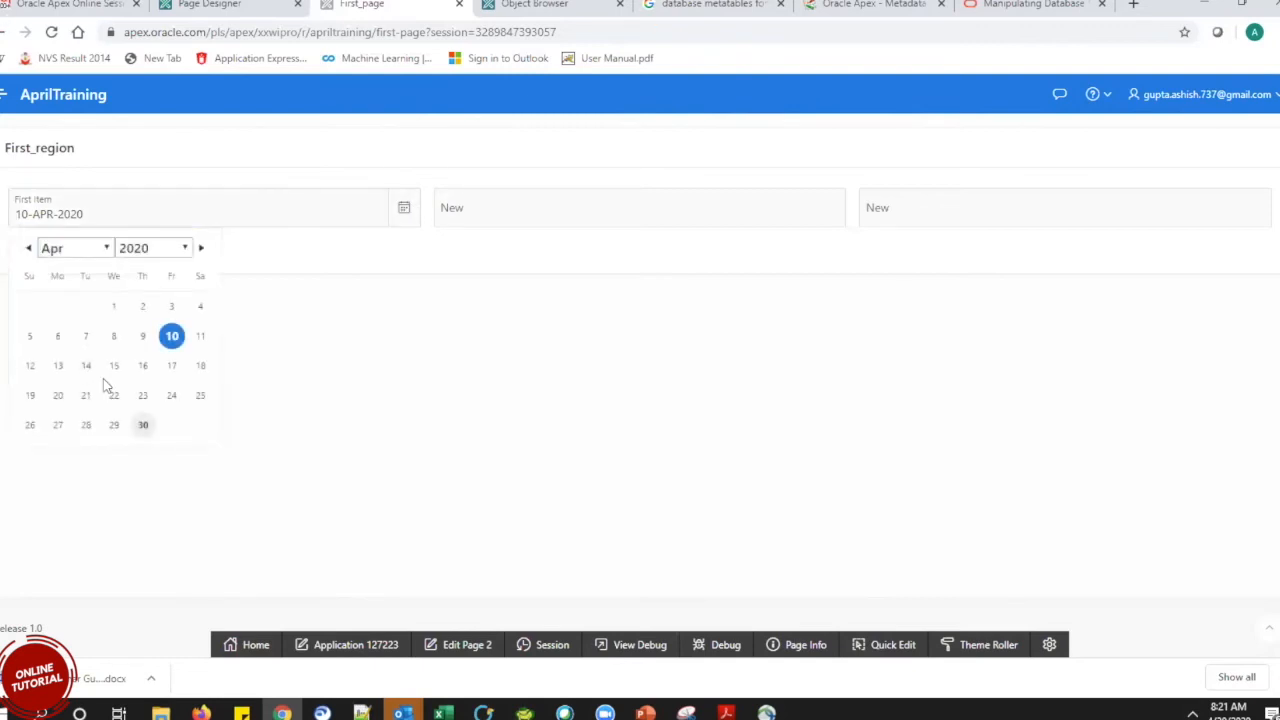
left_click(243, 348)
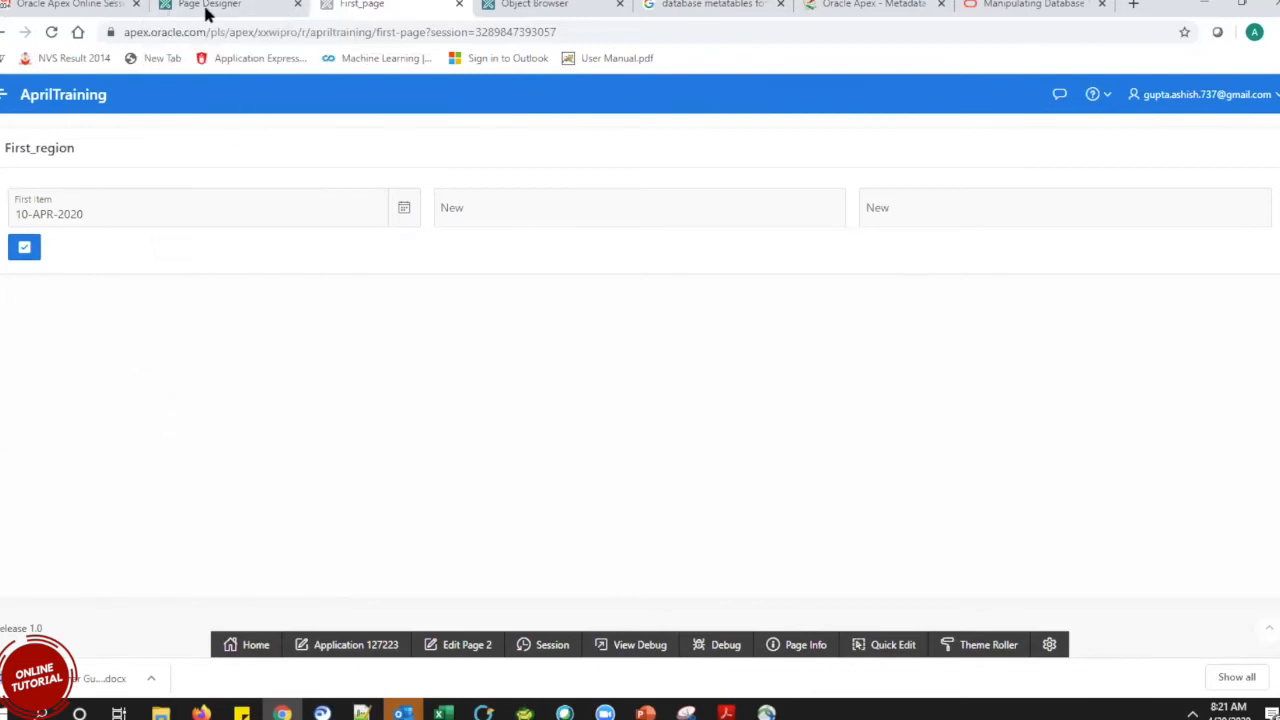
In Page Designer, change P2_FIRST_ITEM's type to Display Image and look through the properties of that type.
left_click(257, 5)
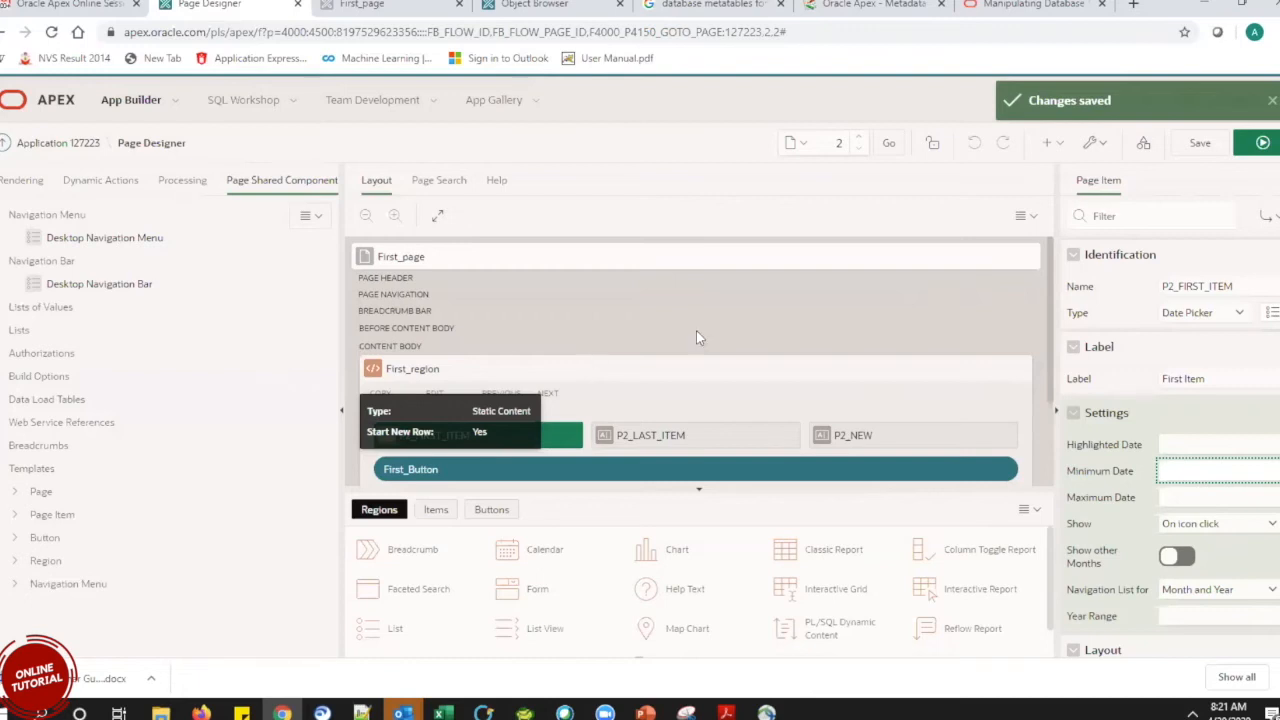
left_click(722, 332)
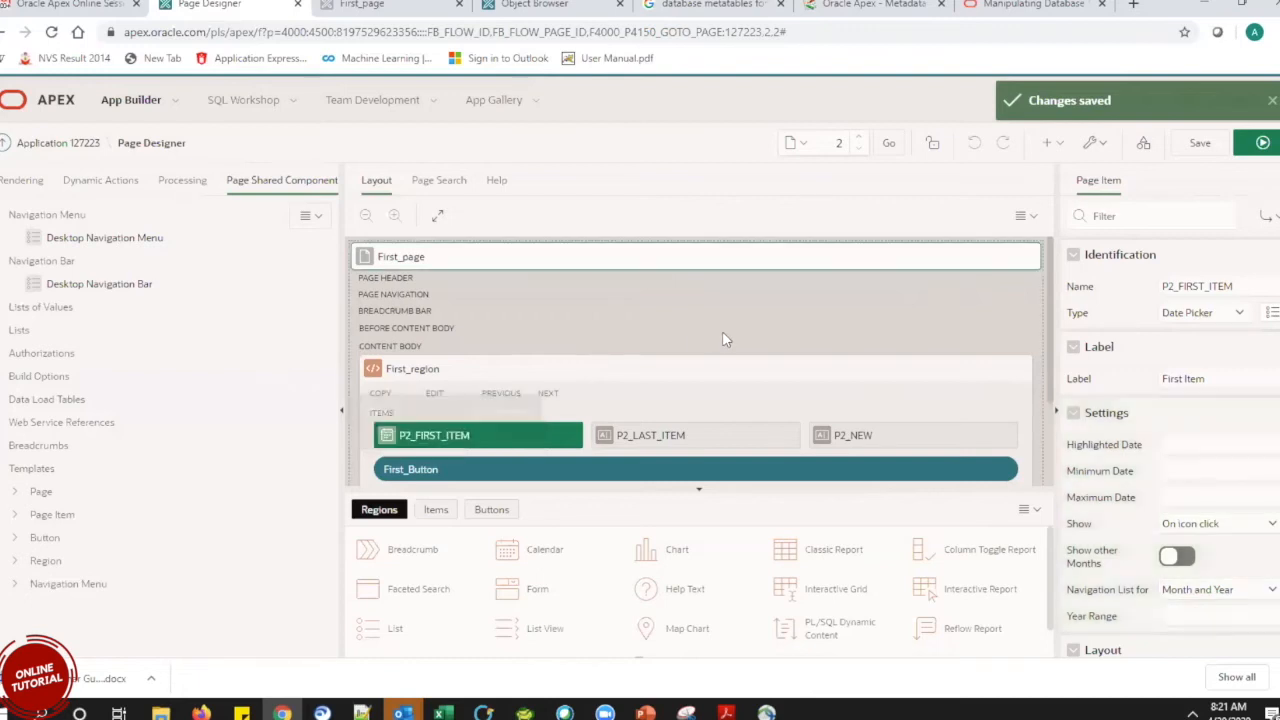
left_click(1207, 314)
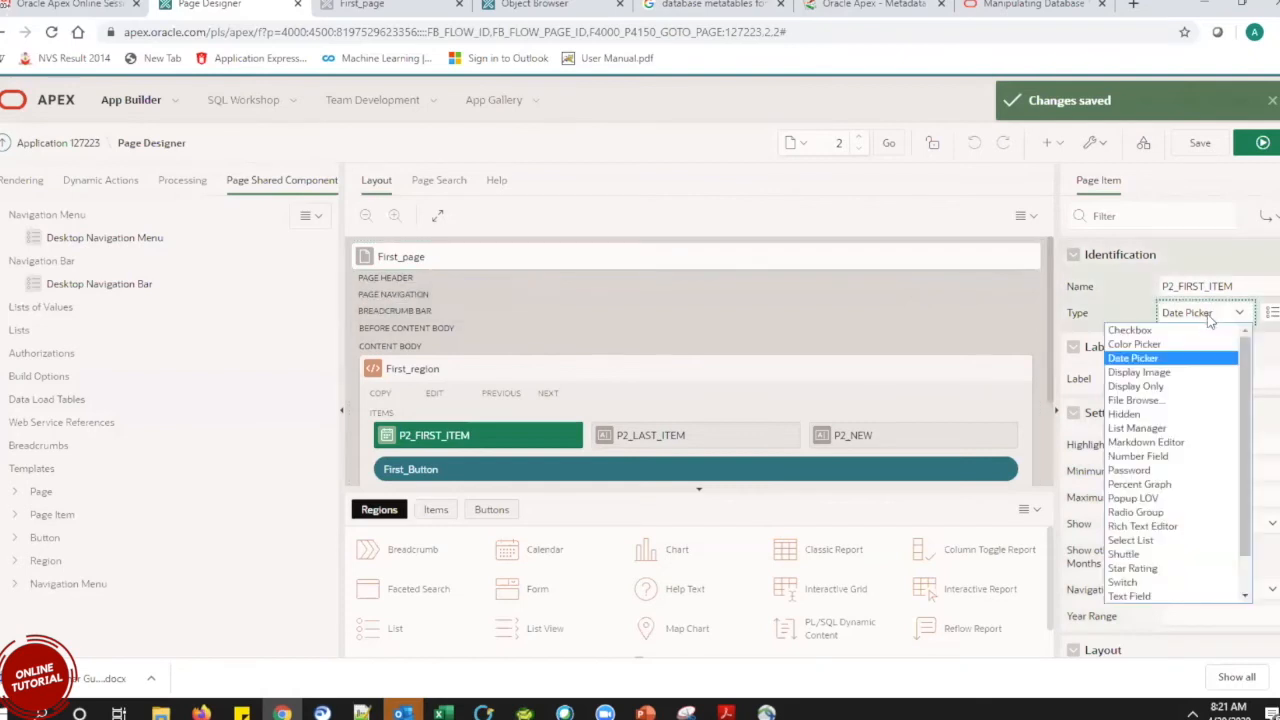
left_click(1176, 372)
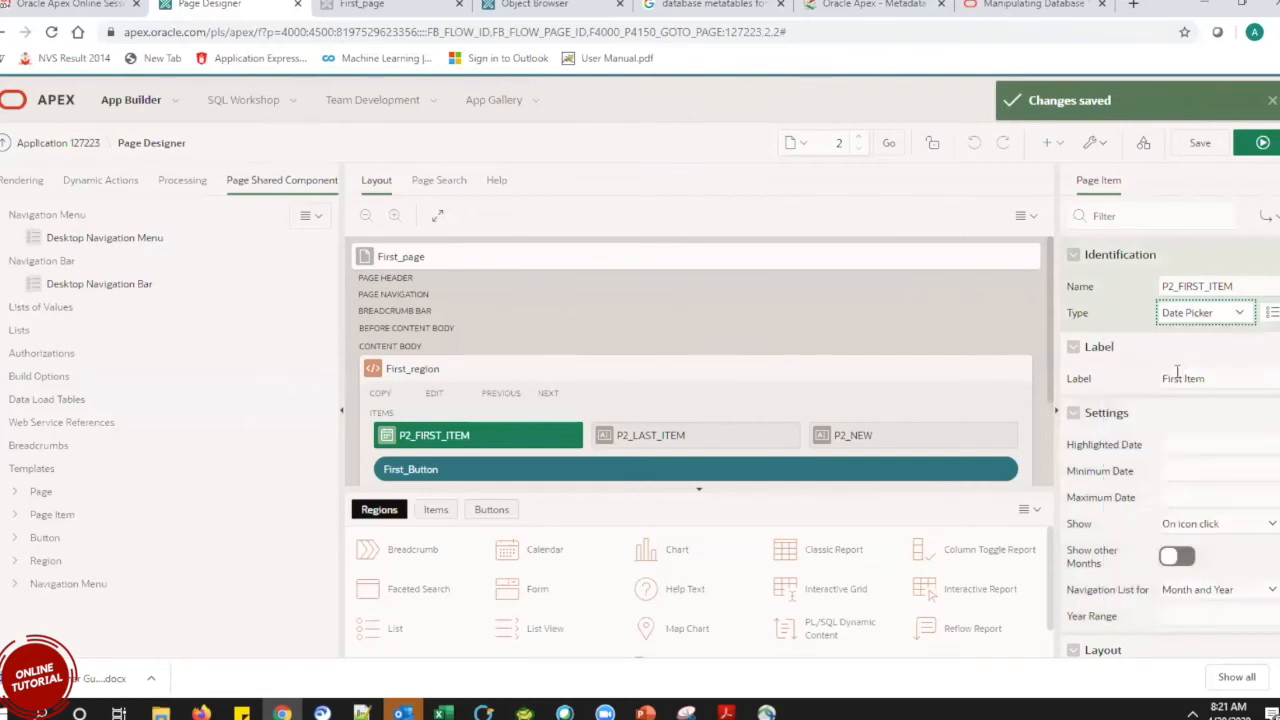
scroll(1275, 360, "down", 3)
scroll(1272, 430, "down", 10)
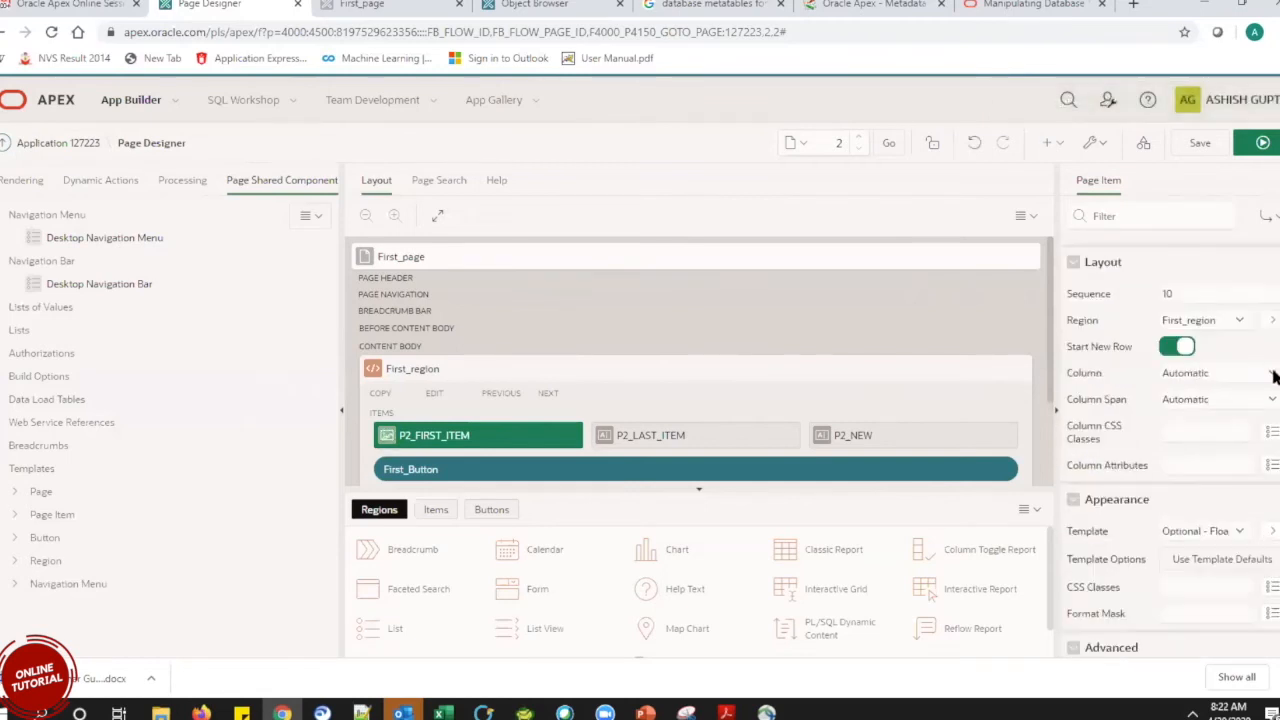
scroll(1275, 528, "up", 12)
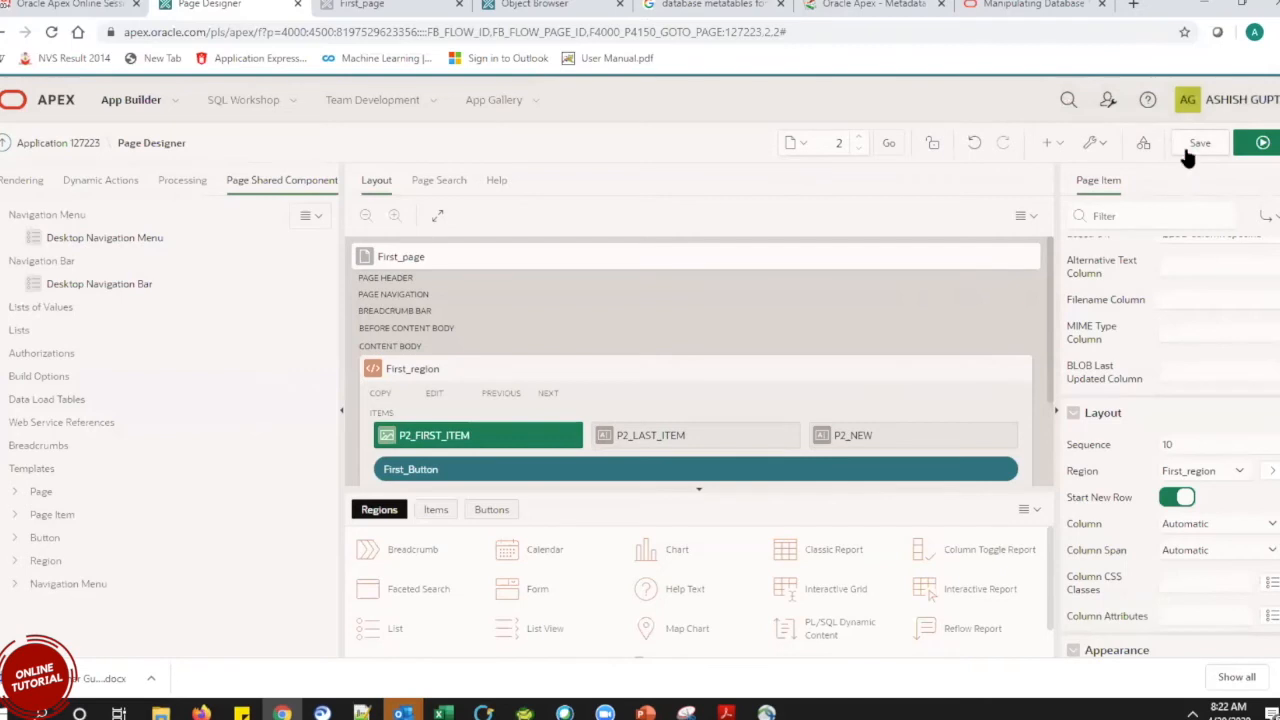
scroll(1205, 280, "up", 2)
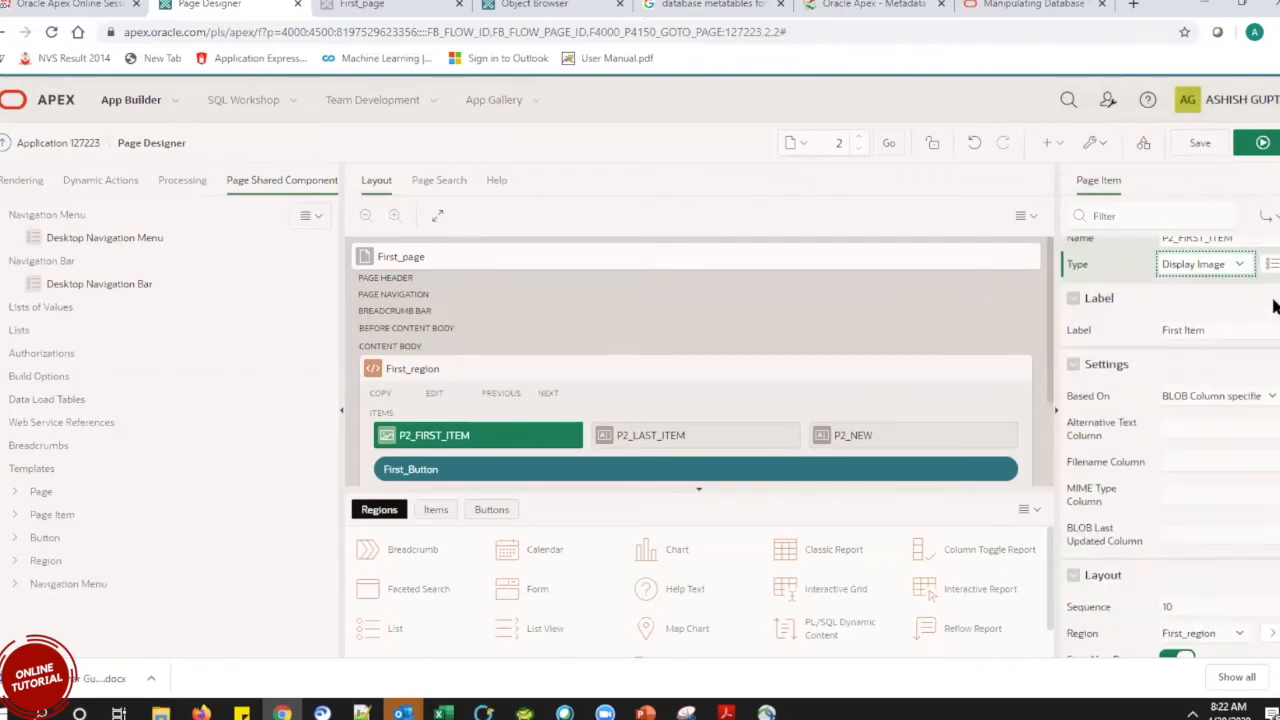
Set P2_FIRST_ITEM's type to Display Only, review its properties, and save and run the page.
left_click(1207, 265)
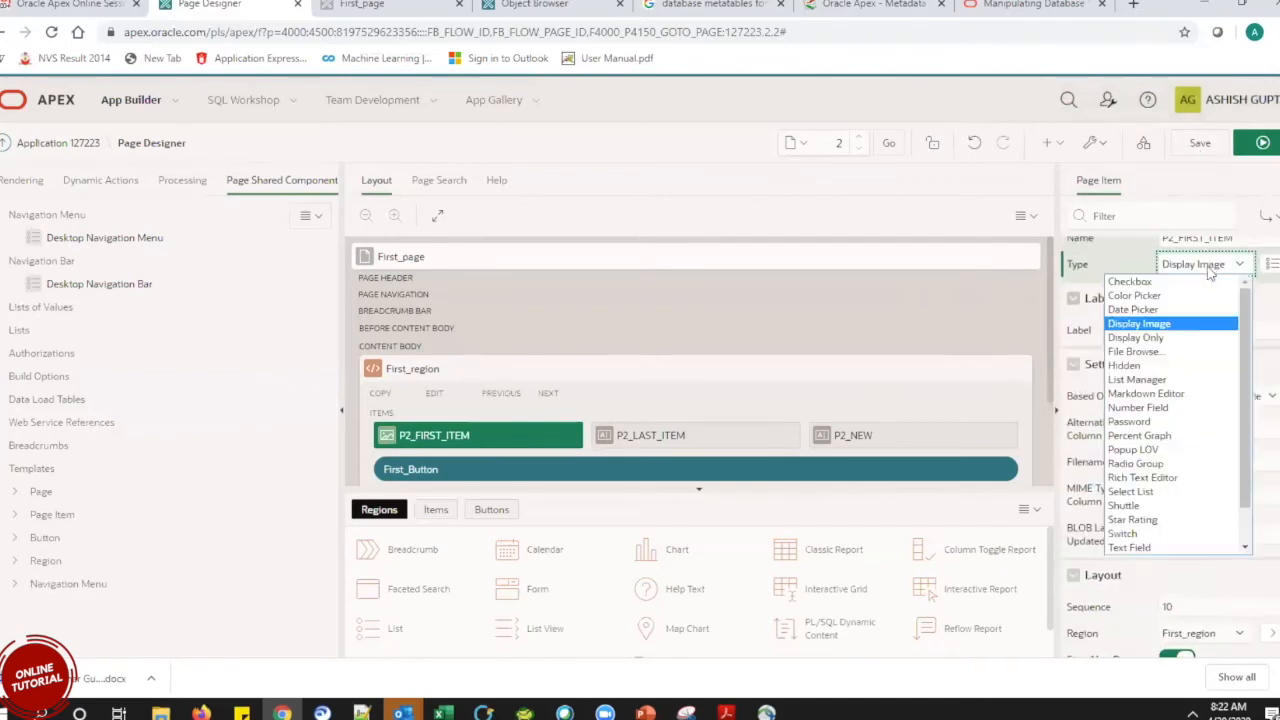
left_click(1189, 340)
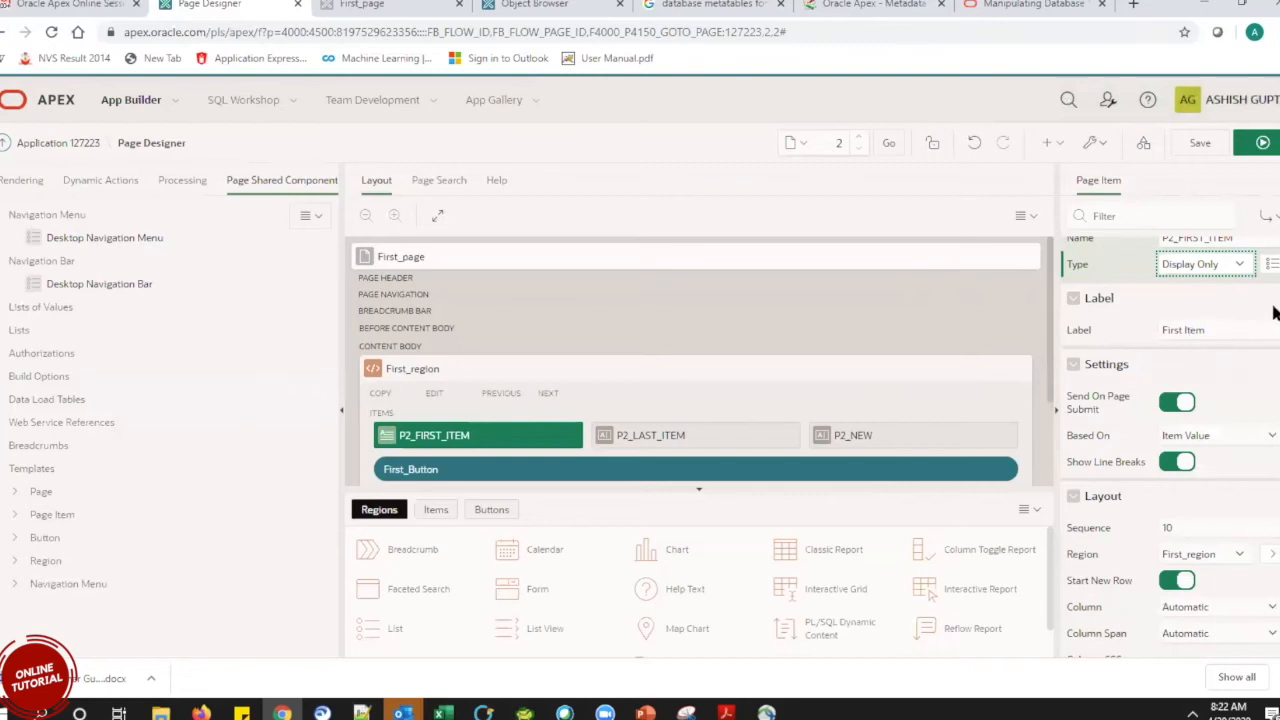
scroll(1273, 300, "up", 1)
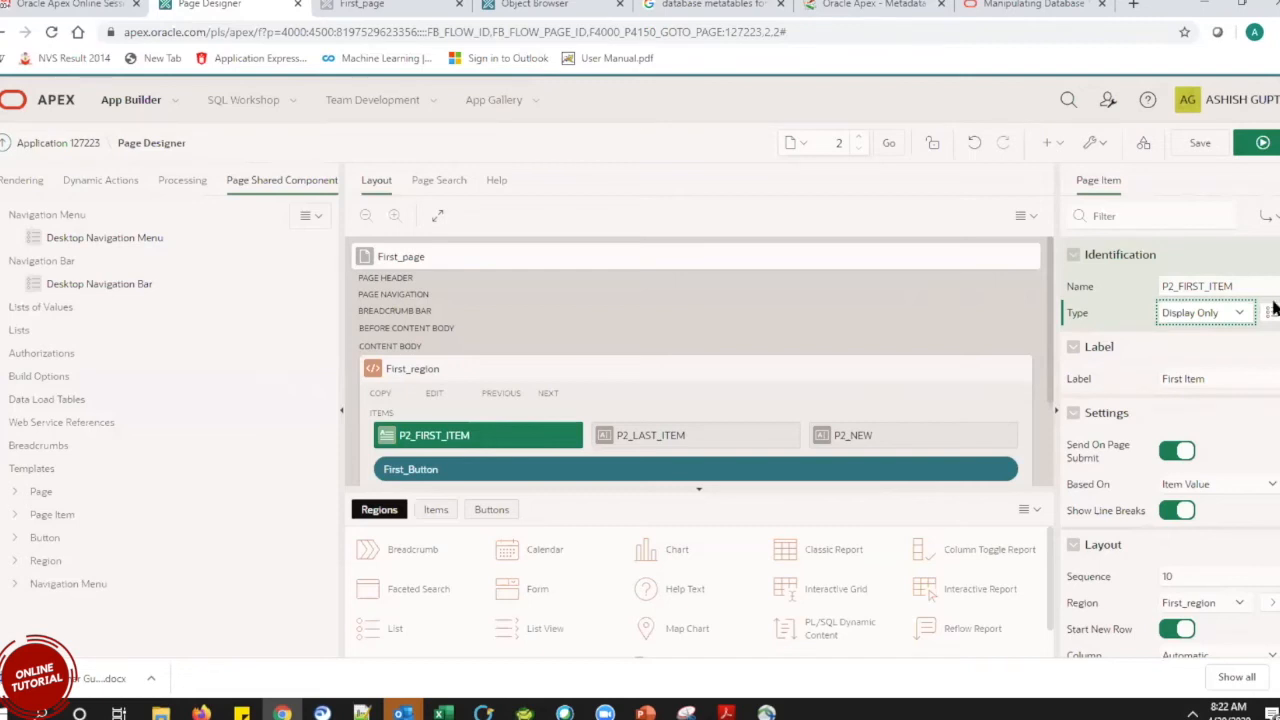
scroll(1275, 300, "down", 8)
scroll(1275, 411, "down", 5)
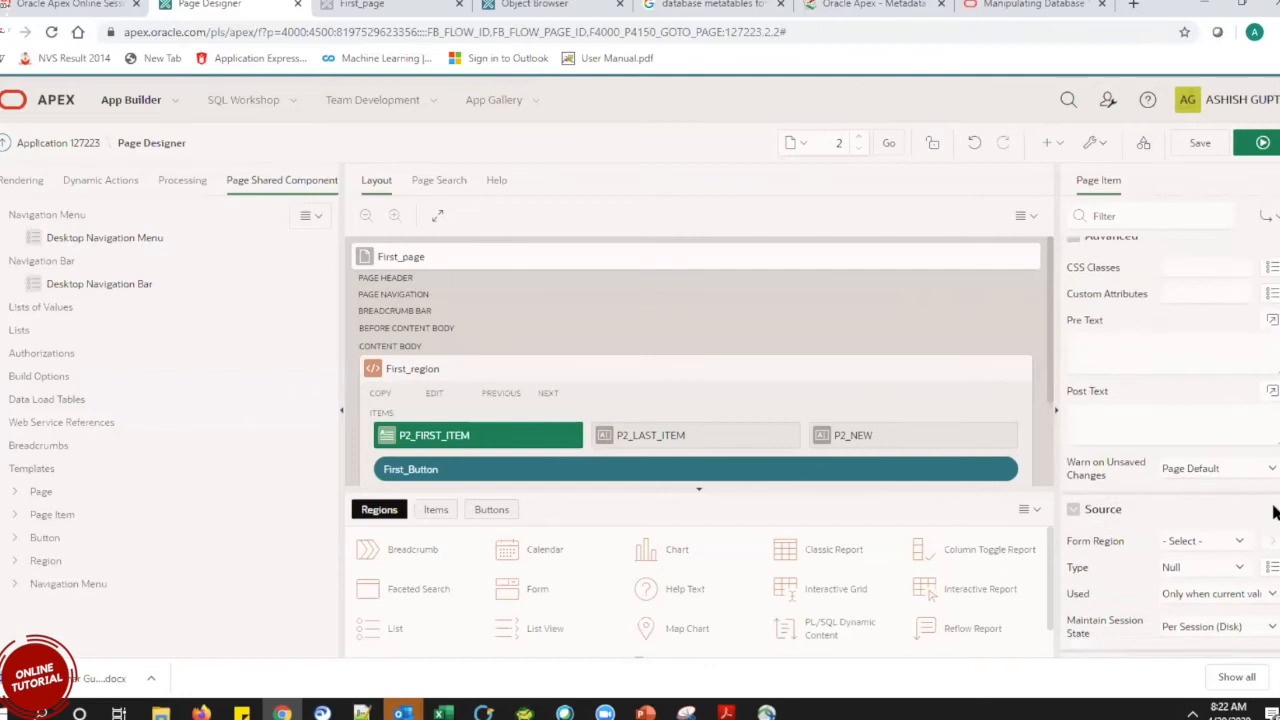
scroll(1275, 300, "up", 12)
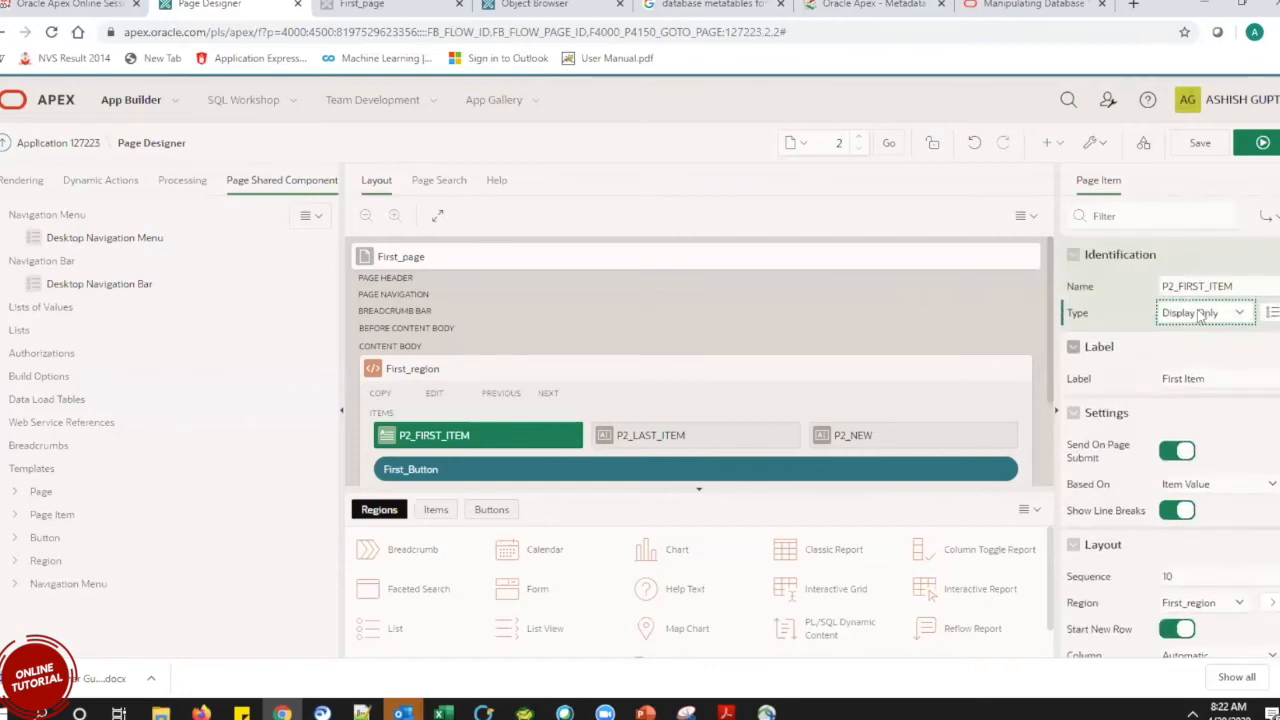
left_click(1205, 145)
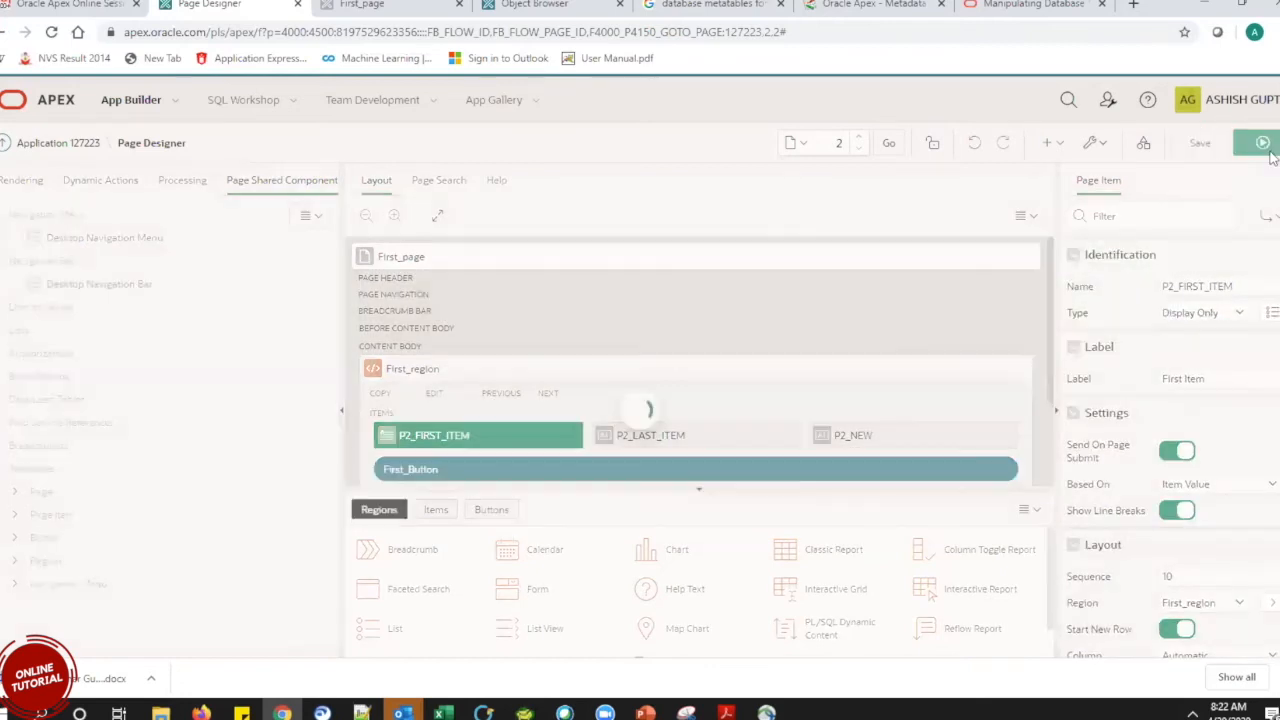
left_click(1265, 145)
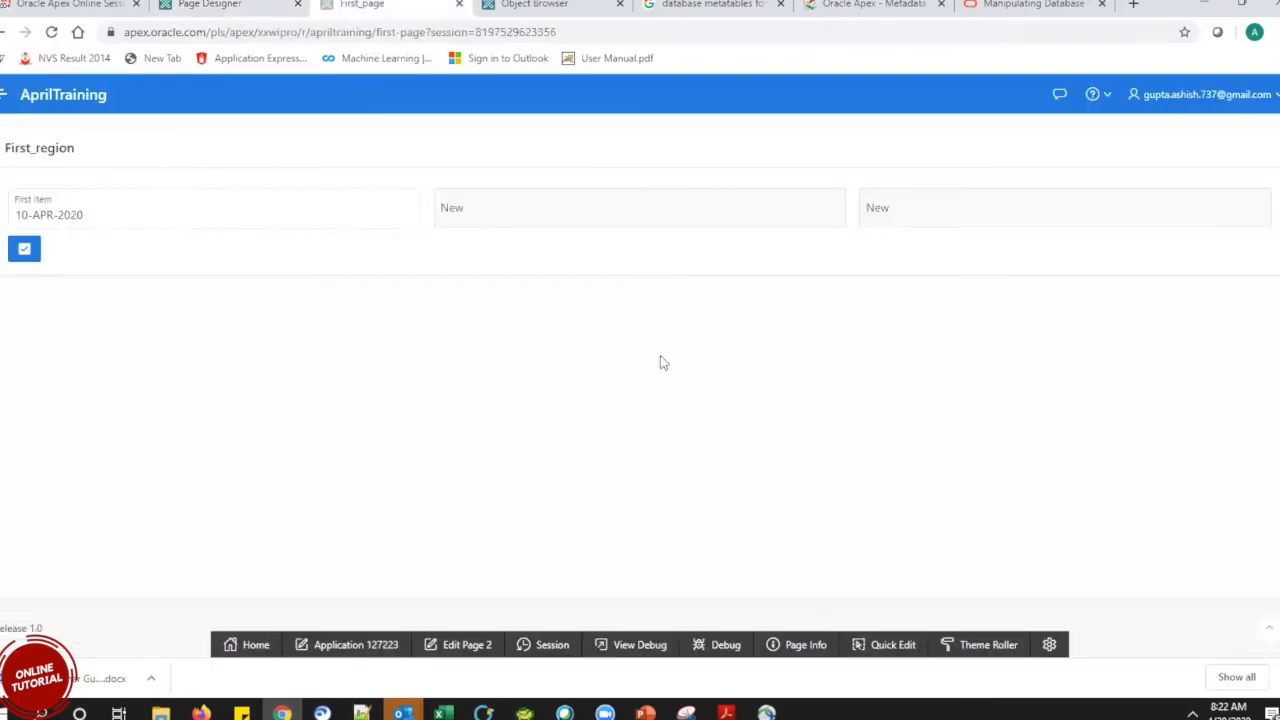
On the running page, test First Item's displayed date by clicking into it and selecting its text.
left_click_drag(110, 210, 18, 207)
left_click(113, 221)
left_click_drag(117, 218, 75, 211)
left_click(125, 218)
left_click(80, 211)
left_click(122, 208)
left_click_drag(110, 212, 18, 208)
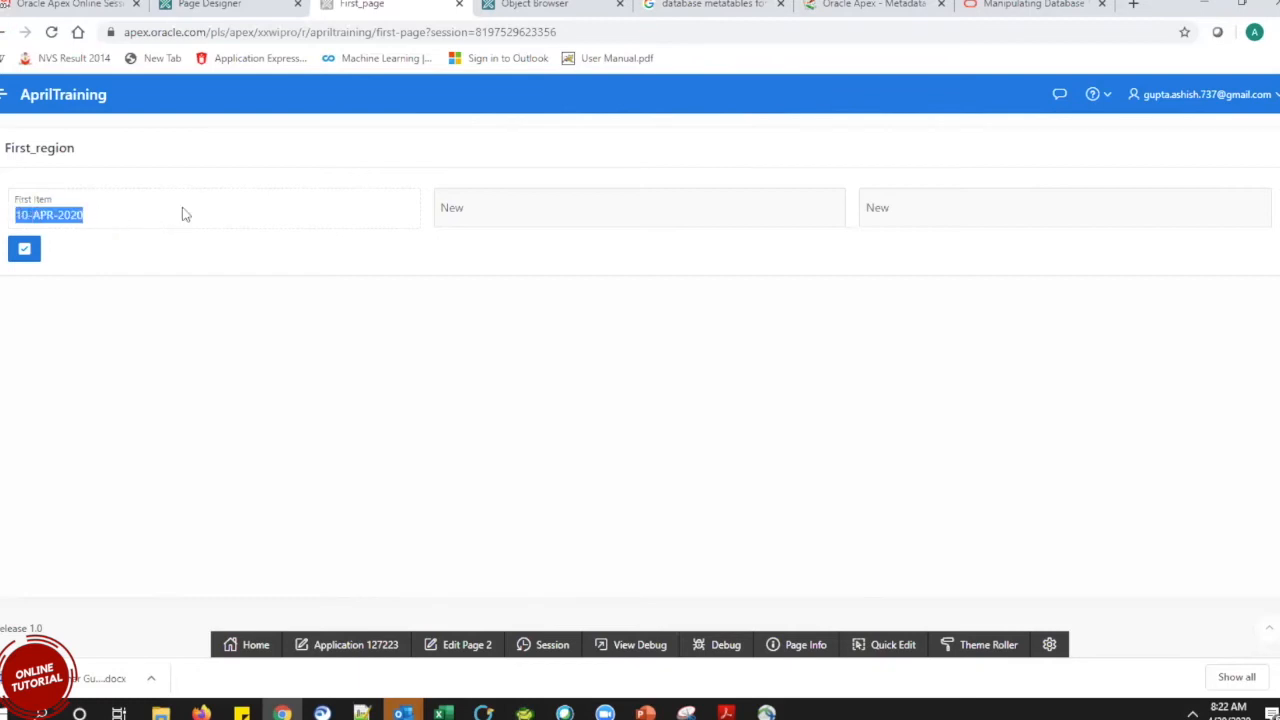
In Page Designer, set P2_FIRST_ITEM's type to File Browse and save the page.
left_click(253, 4)
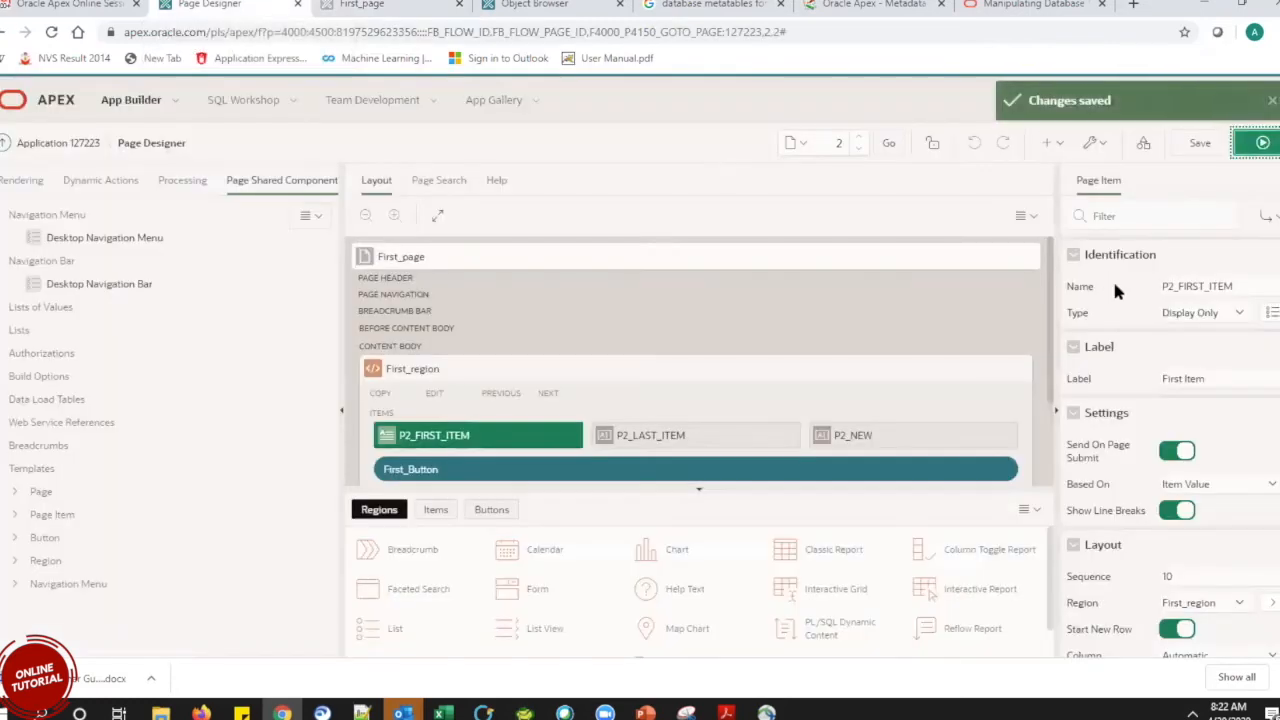
left_click(1185, 310)
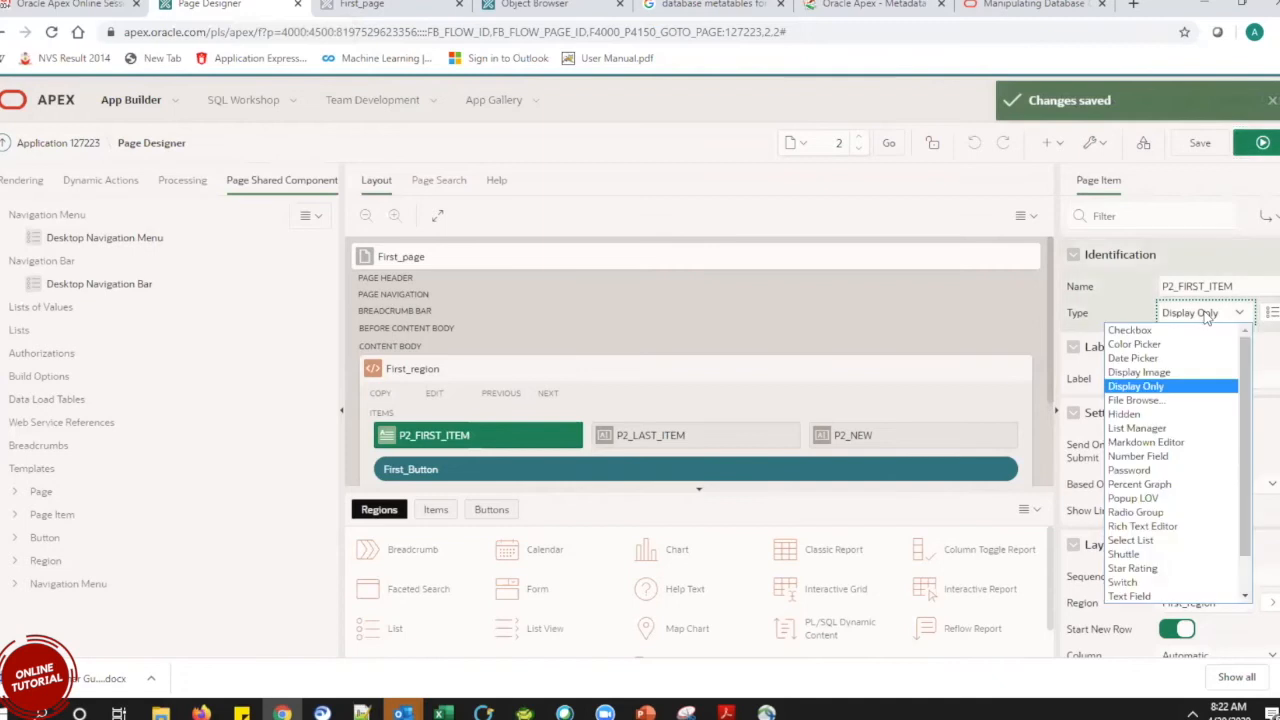
left_click(1180, 400)
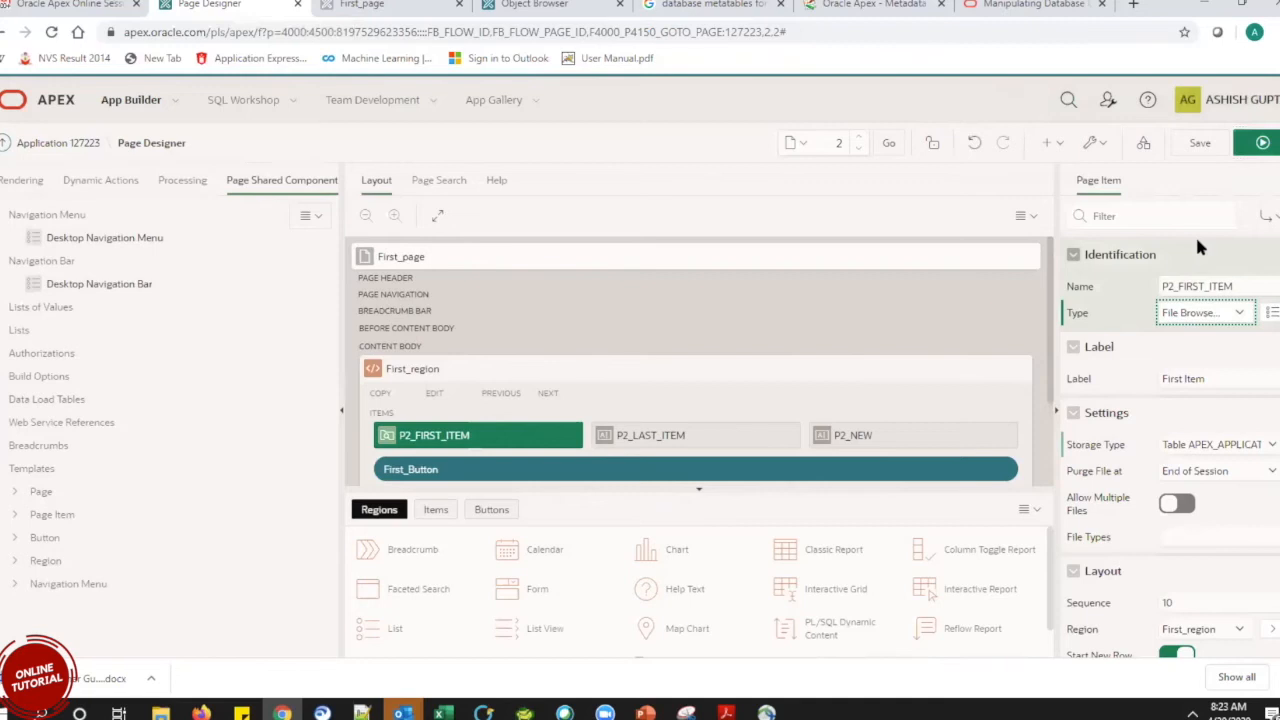
left_click(1200, 145)
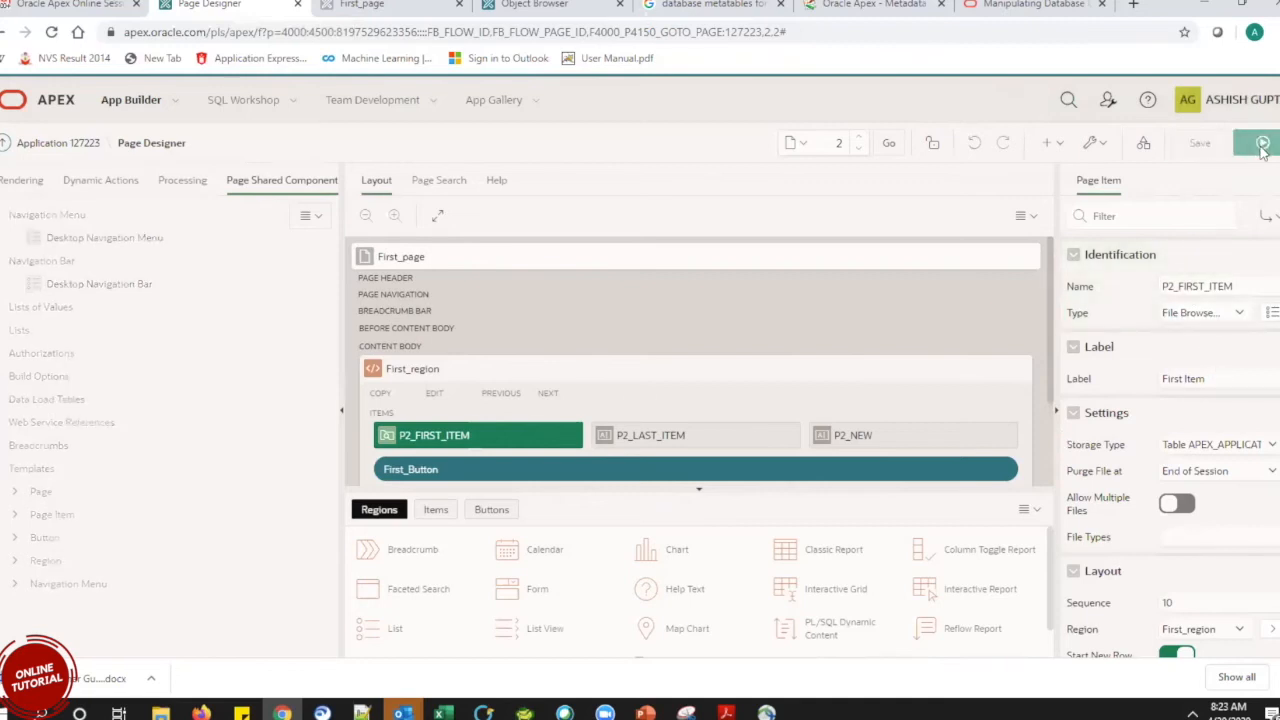
Run the page, open First Item's file chooser and close it without choosing a file.
left_click(1262, 145)
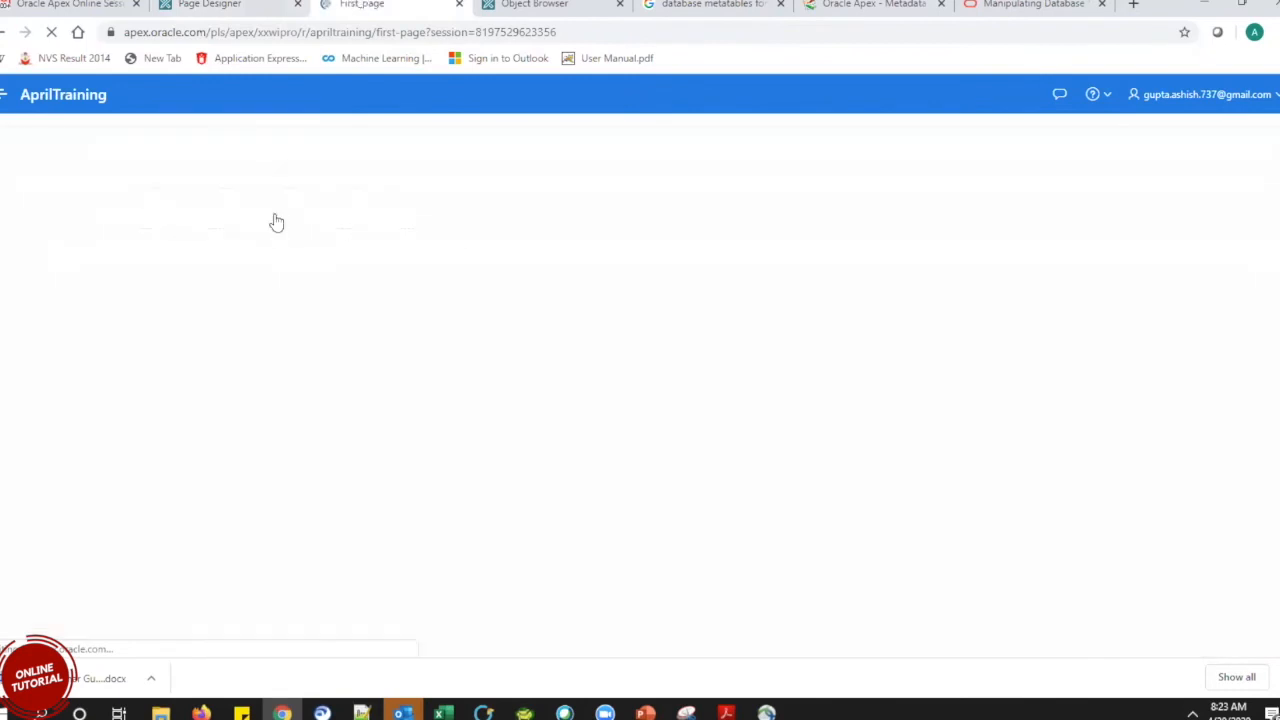
left_click(406, 218)
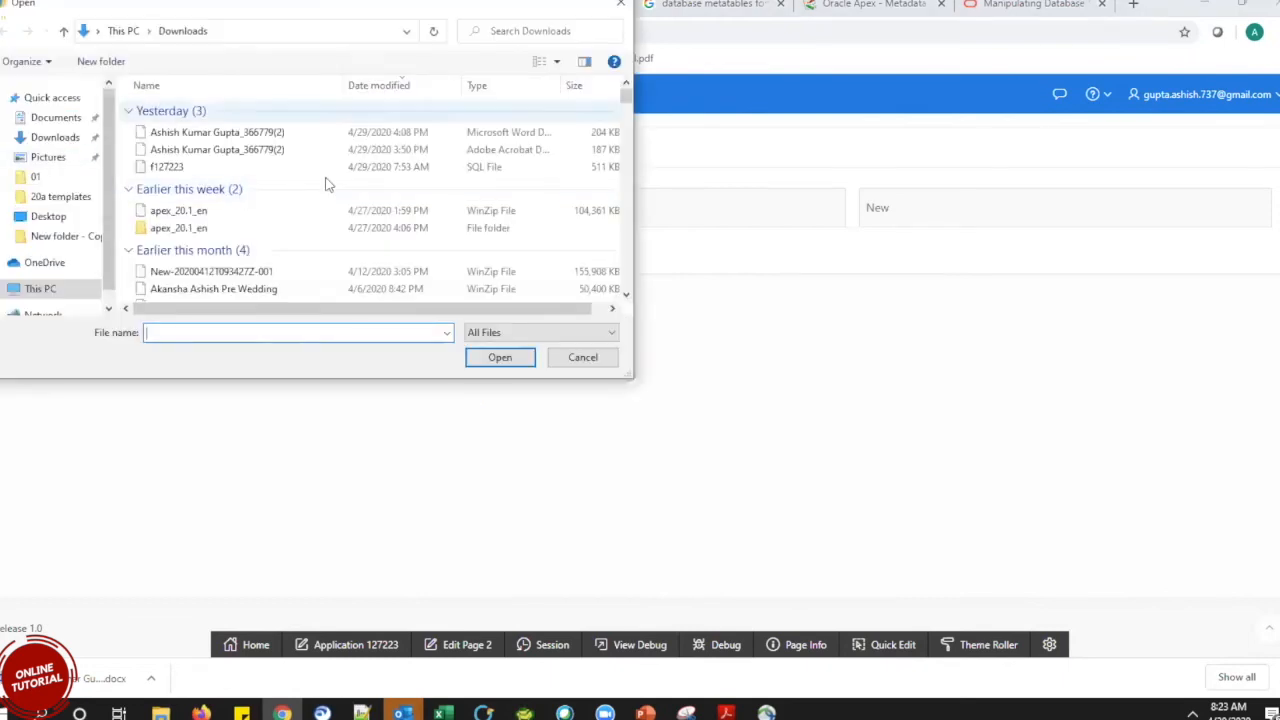
left_click(620, 4)
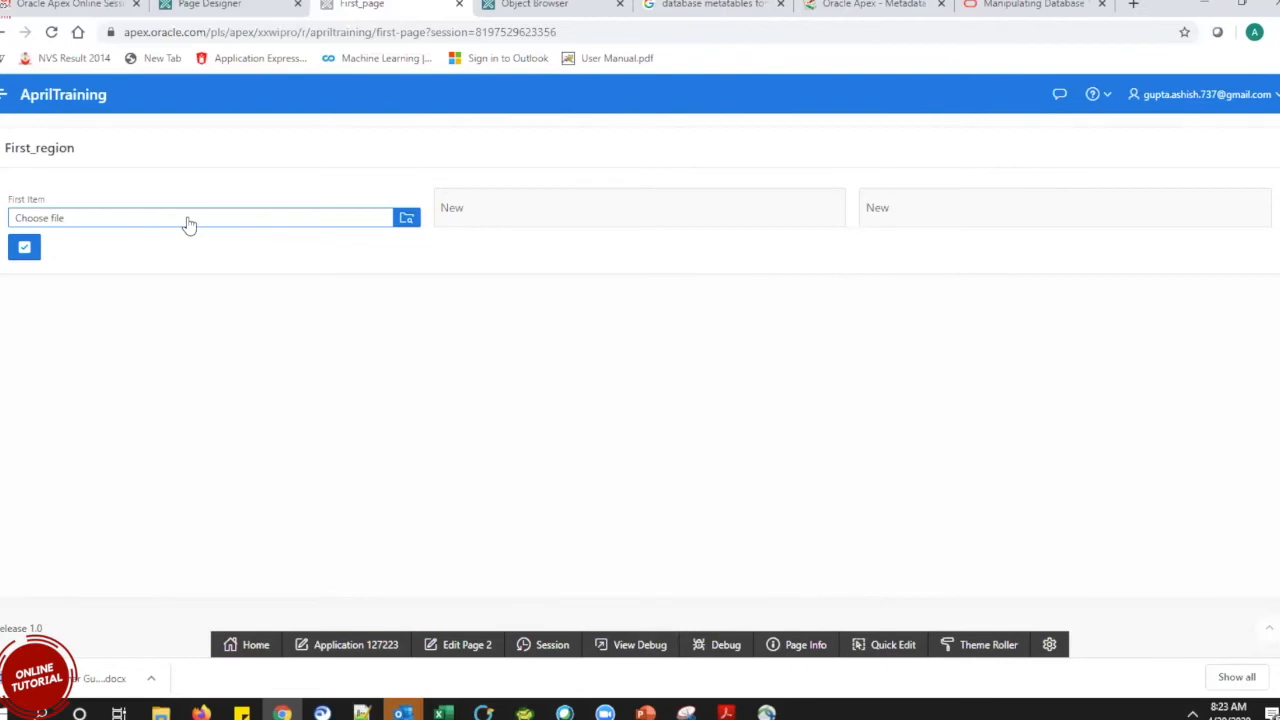
In Page Designer, review the item types and Storage Type options for P2_FIRST_ITEM, keeping File Browse and Table APEX_APPLICATION_TEMP_FILES.
left_click(214, 6)
left_click(1229, 313)
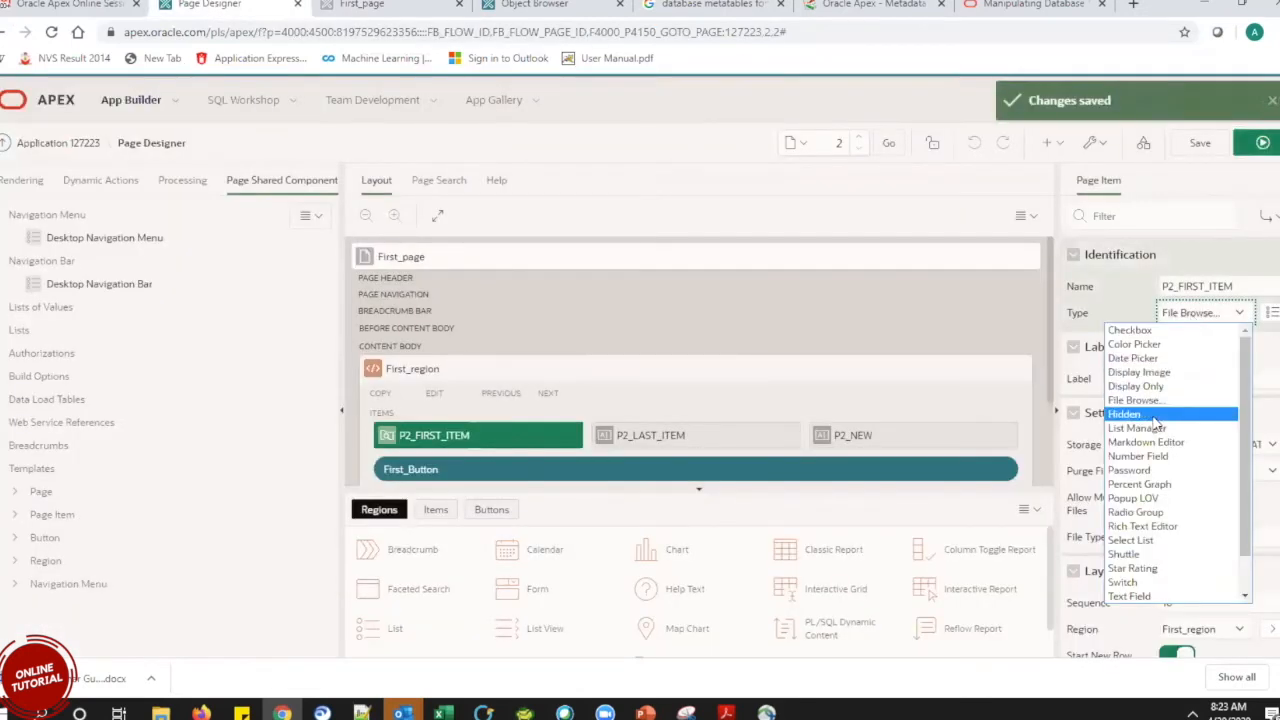
left_click(1273, 347)
left_click(1265, 347)
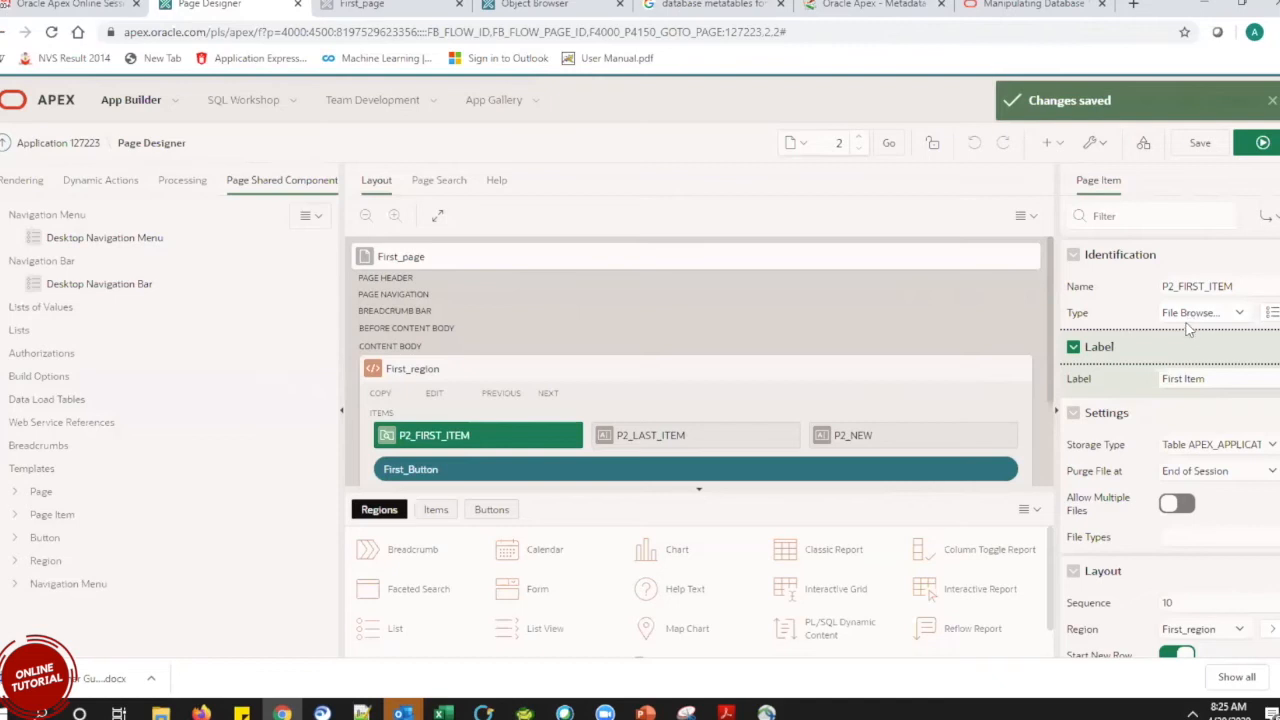
left_click(1243, 447)
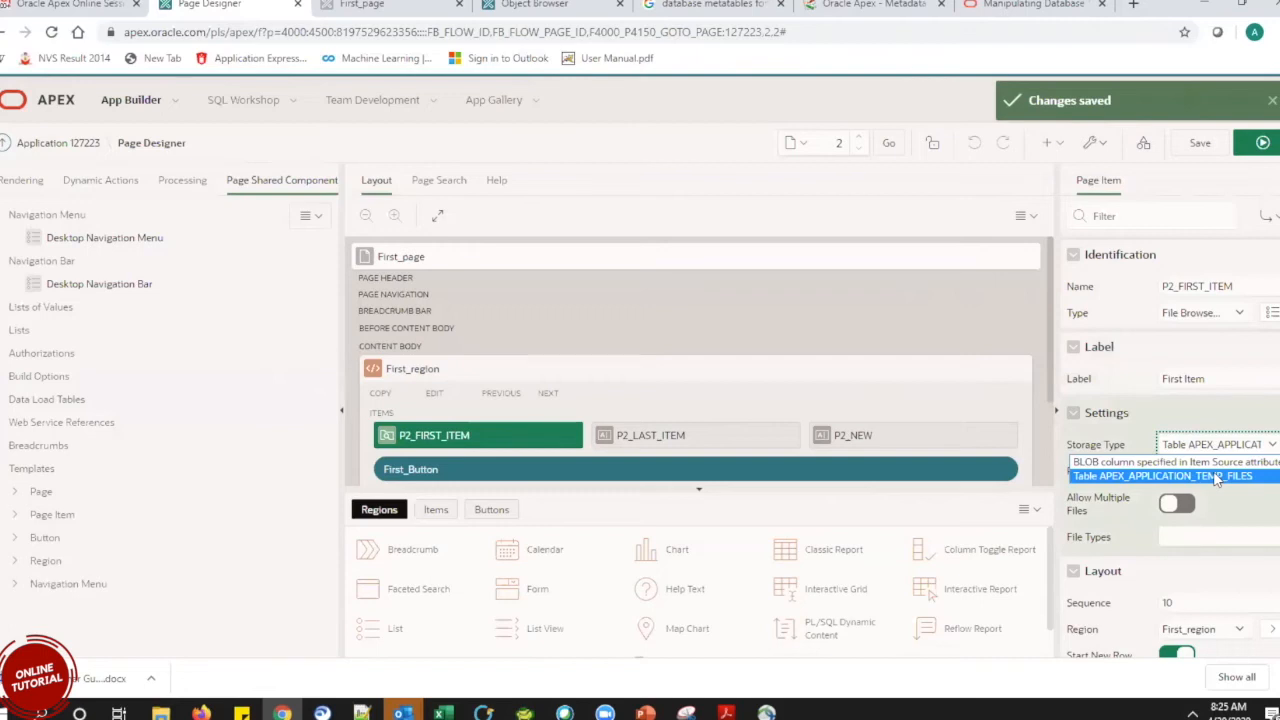
left_click(1217, 477)
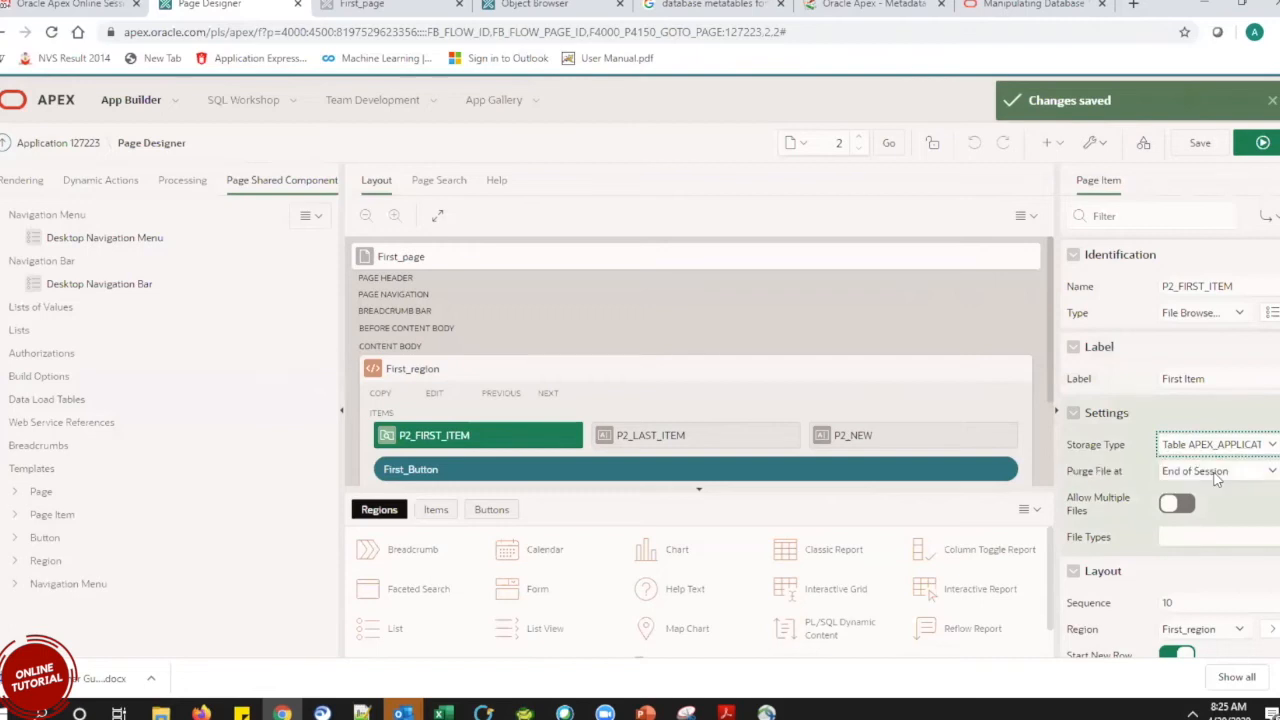
left_click(1218, 312)
left_click(1218, 312)
Compare First Item's file field on the running page with the Storage Type choices in Page Designer, keeping the selected table storage.
left_click(400, 5)
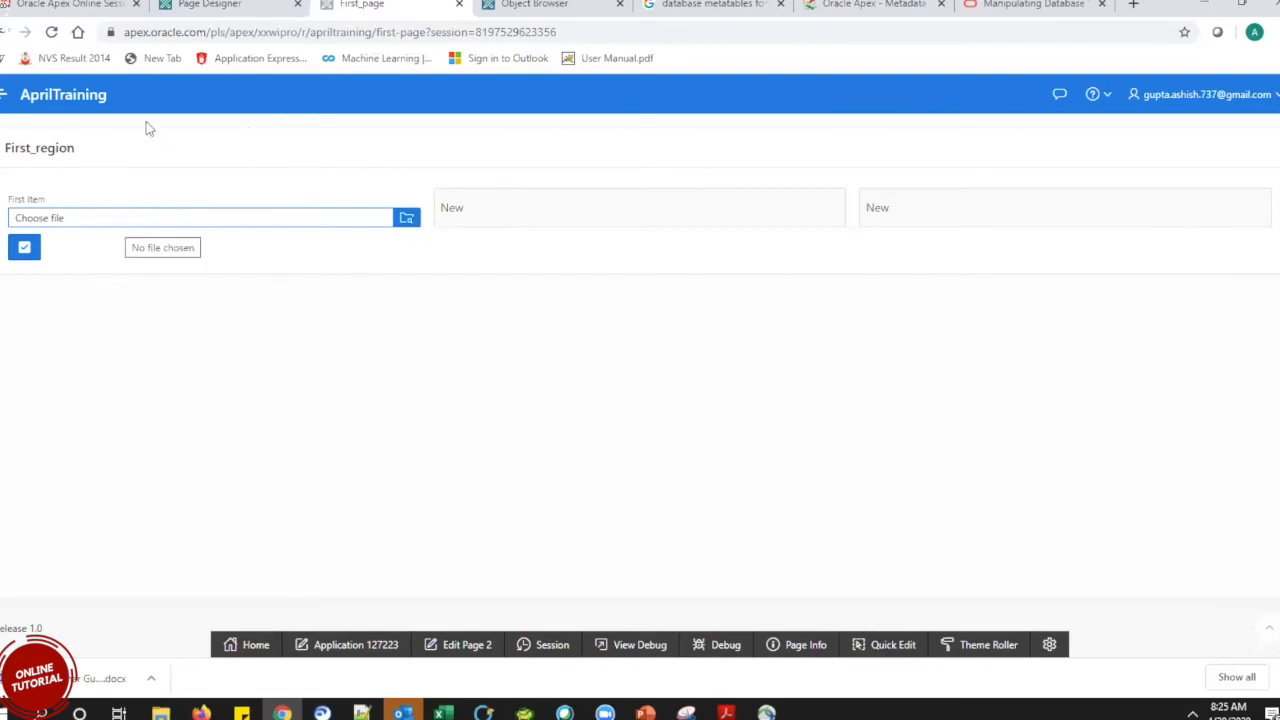
left_click(205, 5)
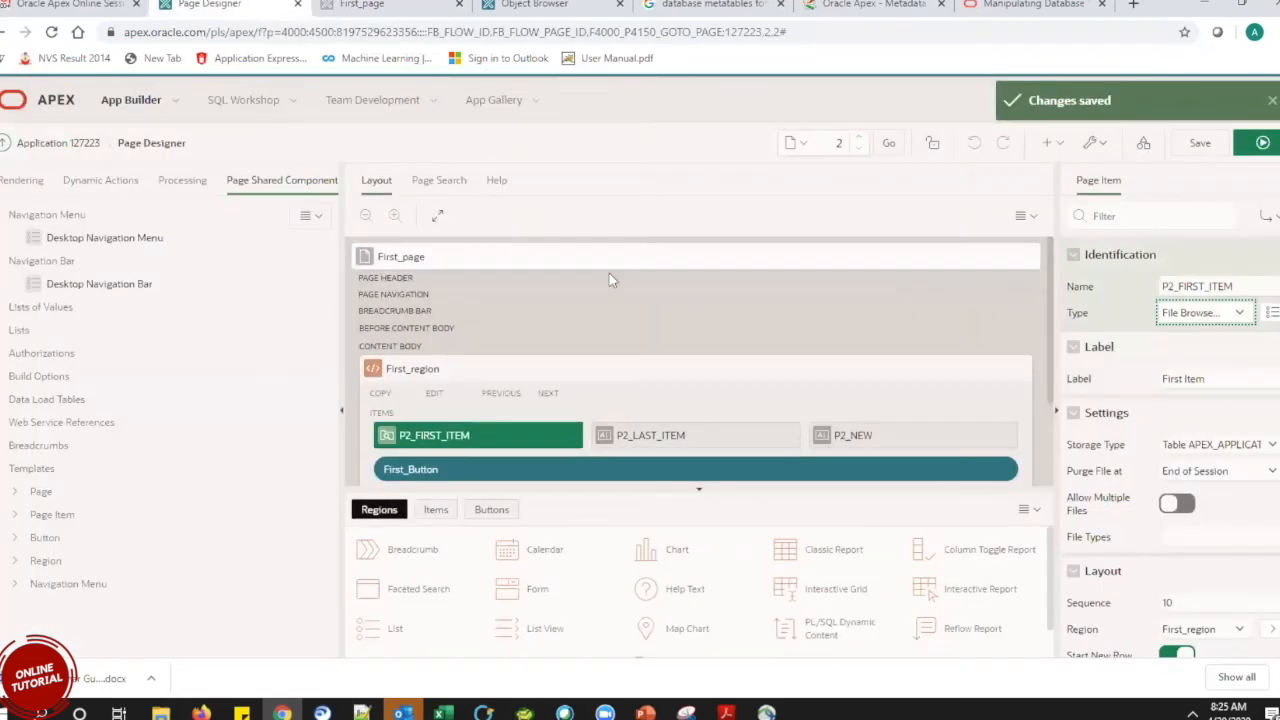
left_click(1235, 446)
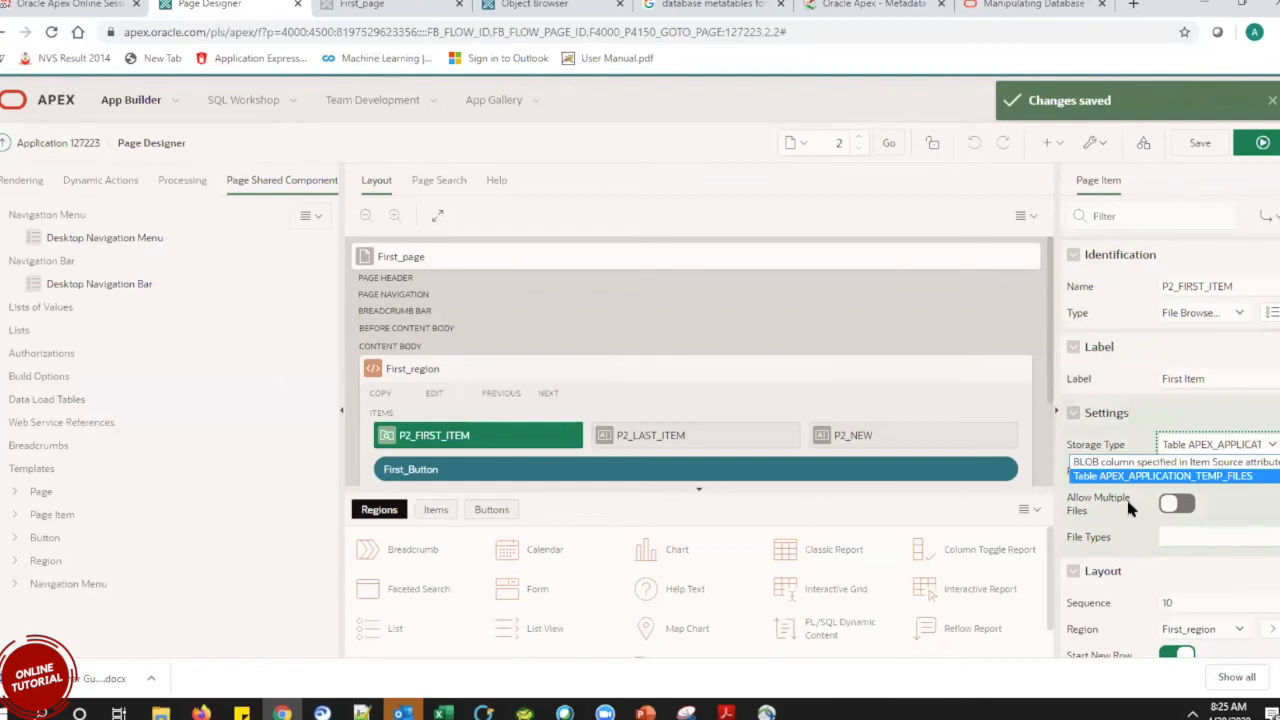
left_click(1240, 477)
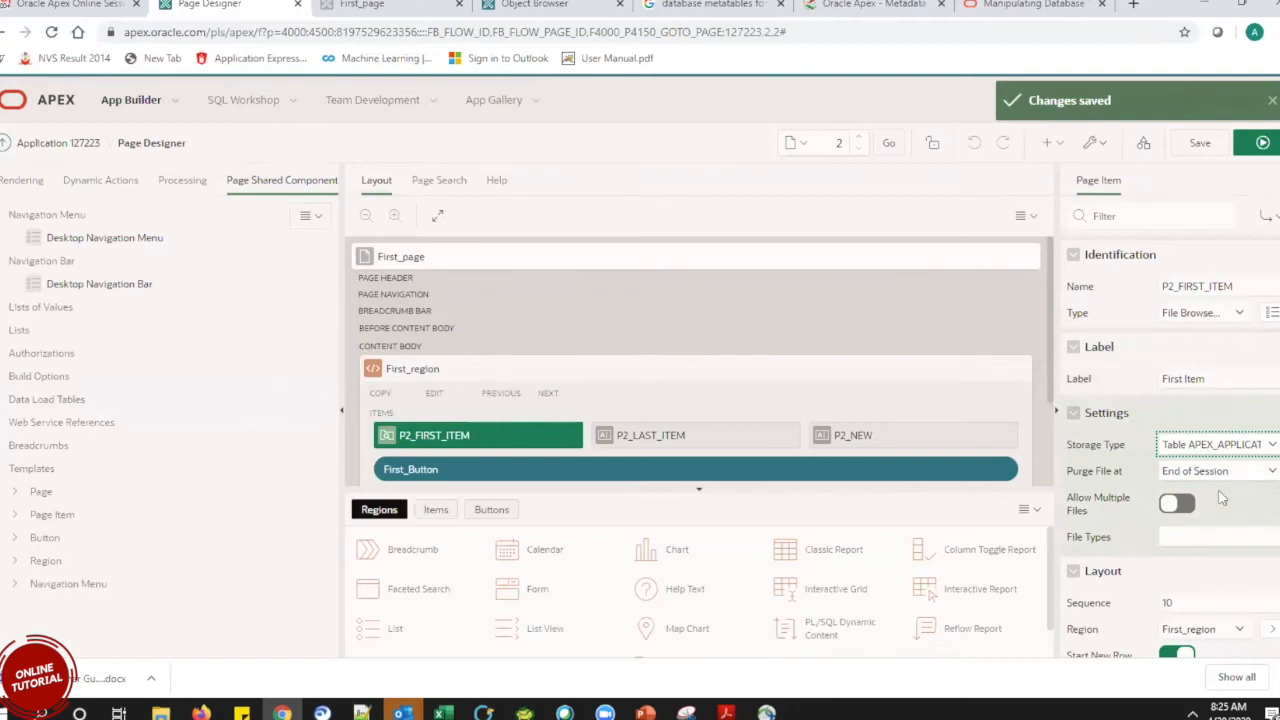
left_click(1216, 445)
left_click(1216, 445)
left_click(1232, 453)
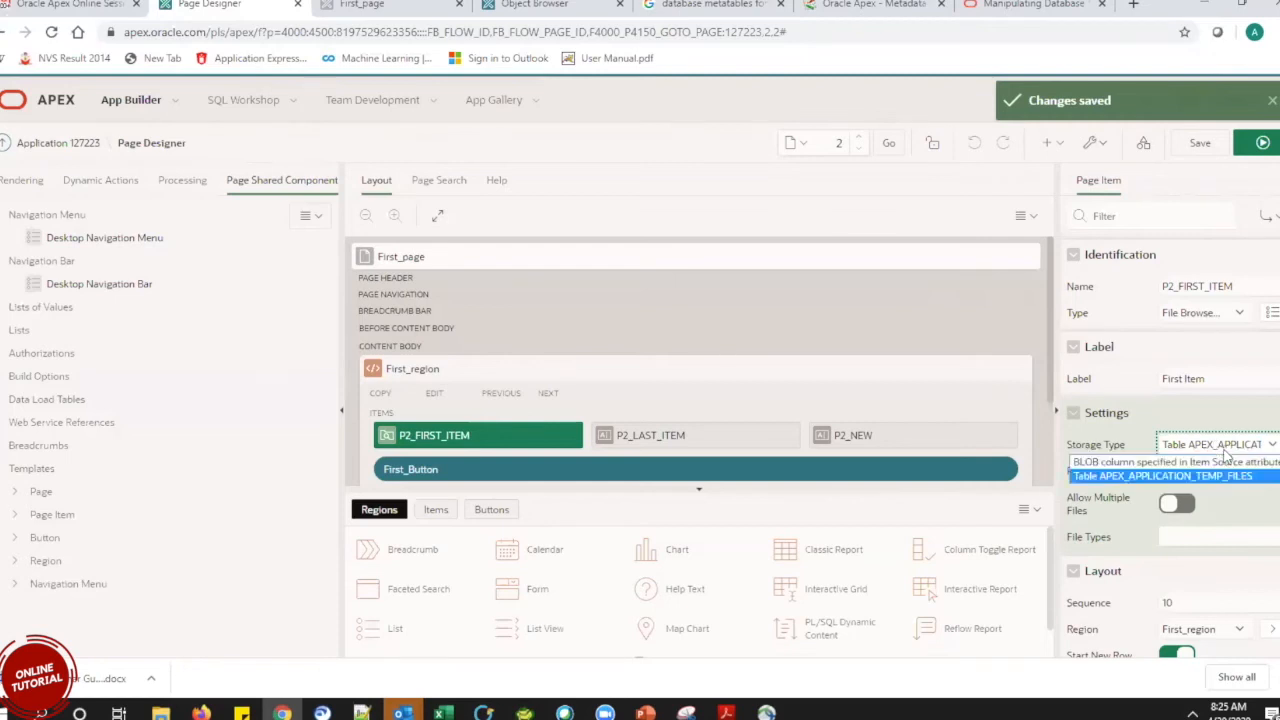
left_click(1230, 474)
left_click(393, 4)
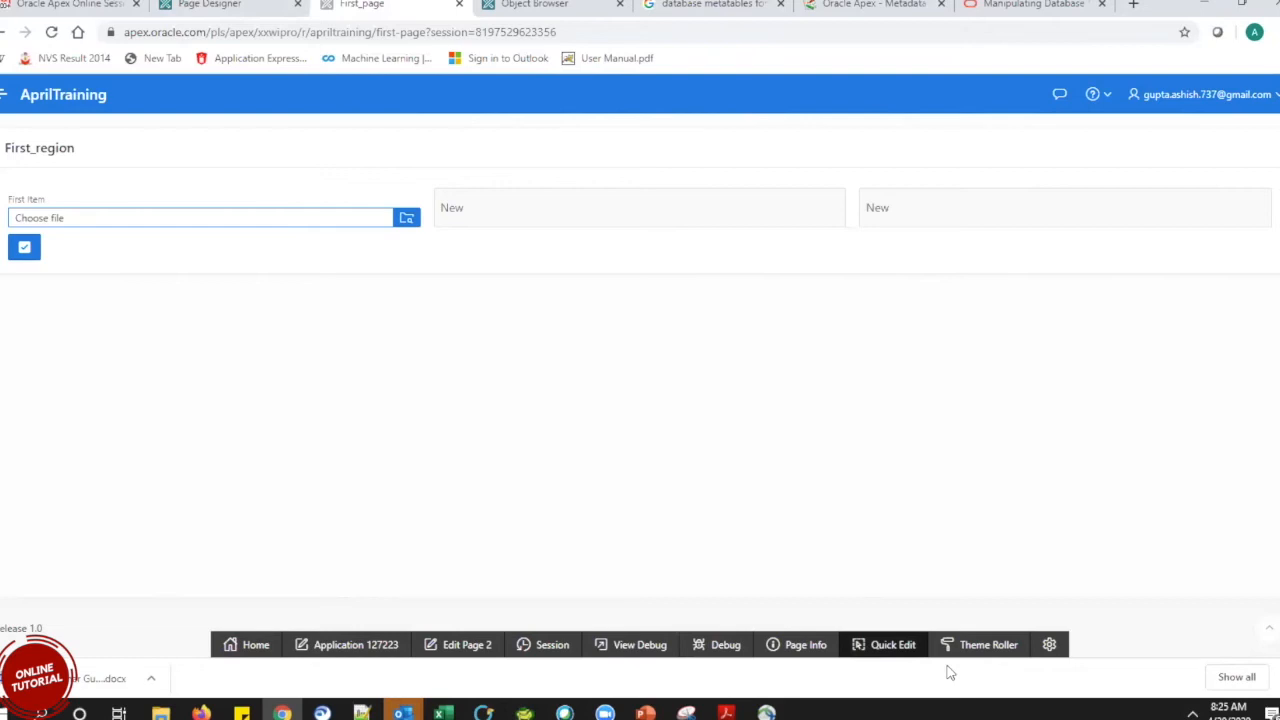
left_click(642, 461)
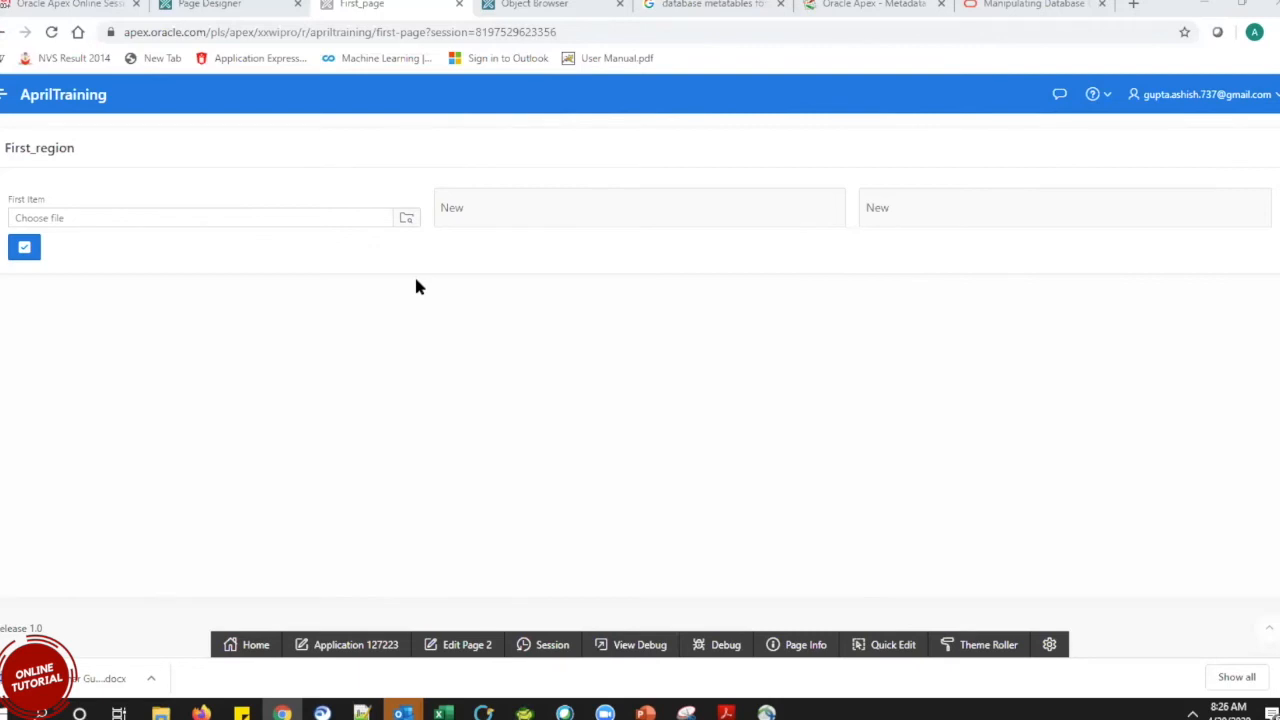
In Page Designer, set P2_FIRST_ITEM's Storage Type to BLOB column specified in Item Source attribute.
left_click(200, 5)
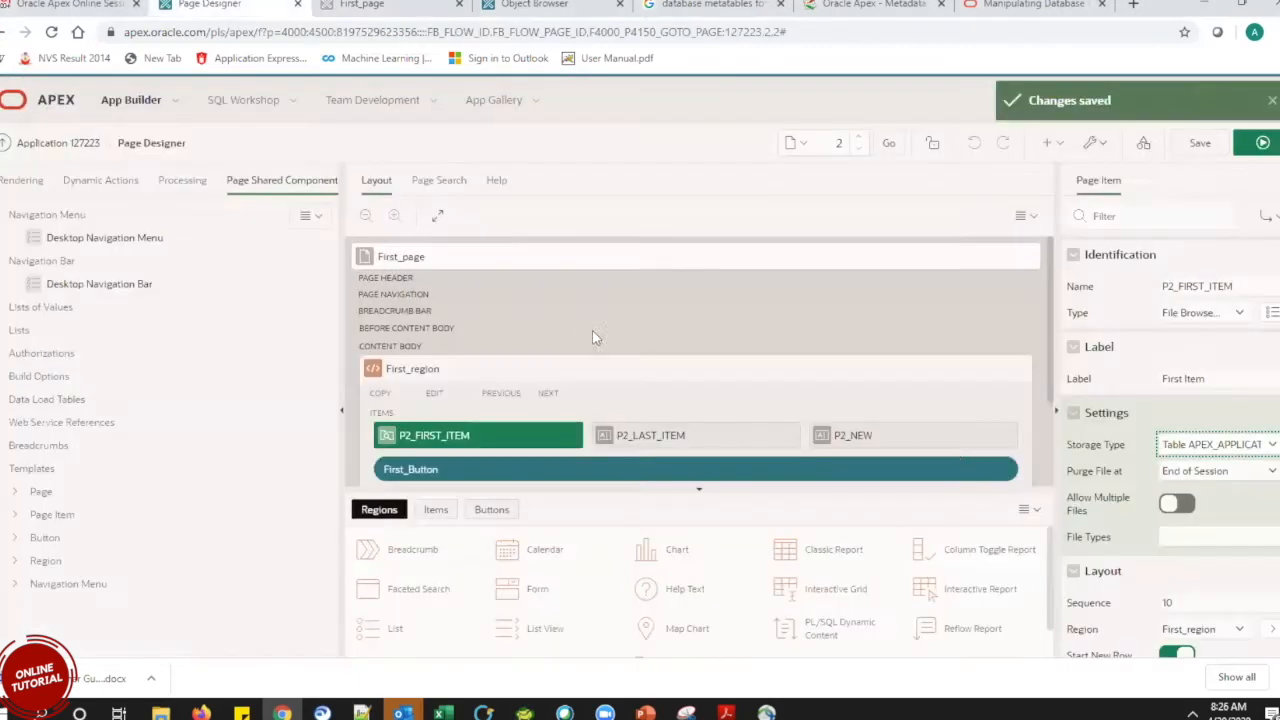
left_click(1225, 448)
left_click(1225, 451)
left_click(1225, 451)
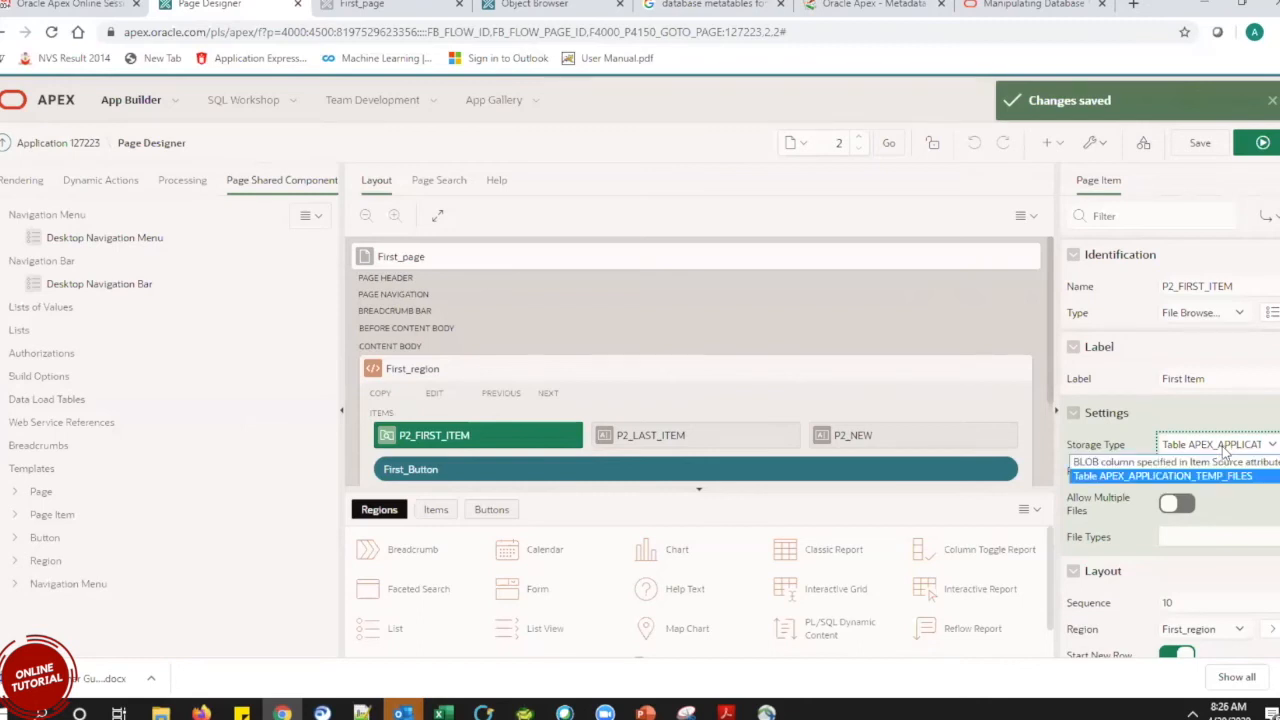
left_click(1216, 466)
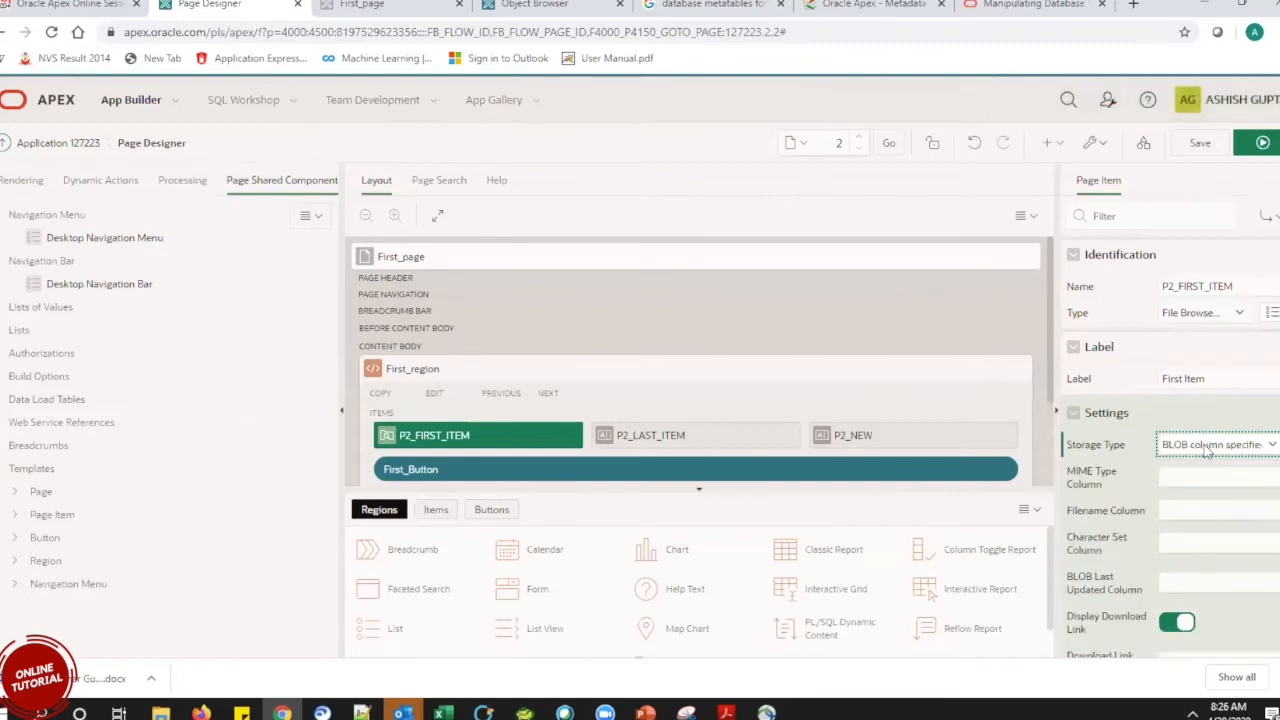
left_click(1207, 452)
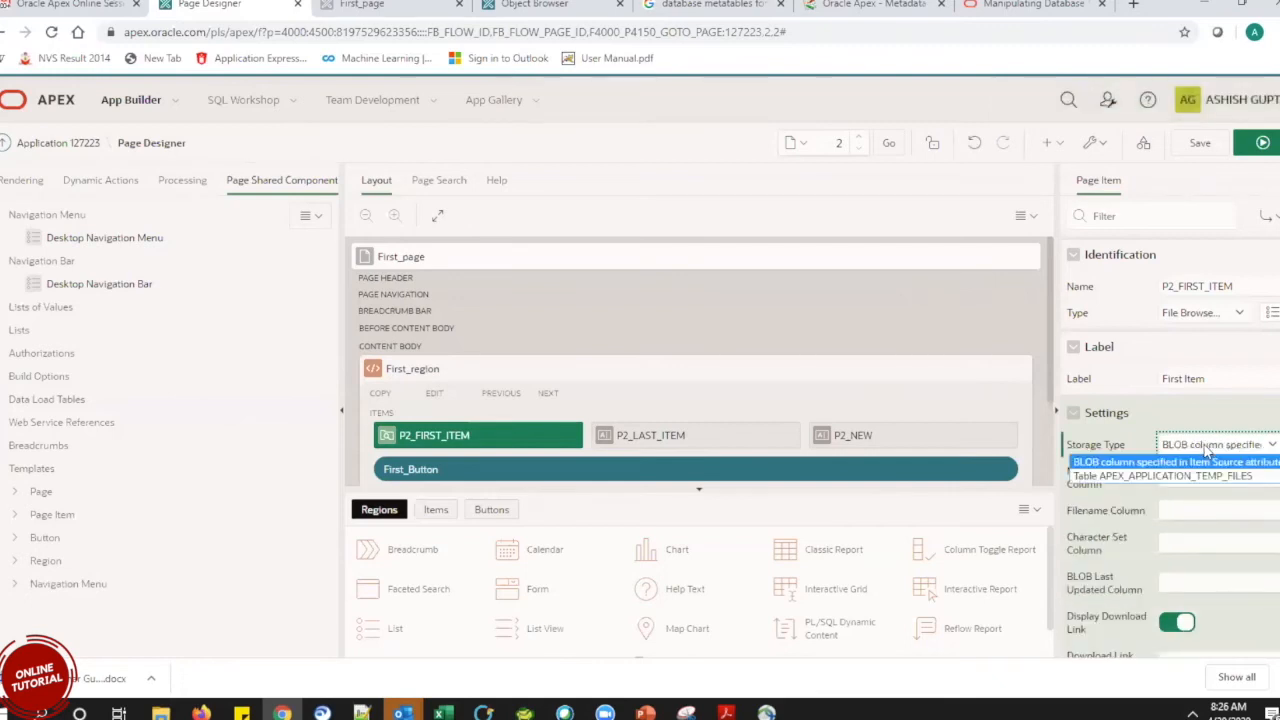
left_click(1207, 452)
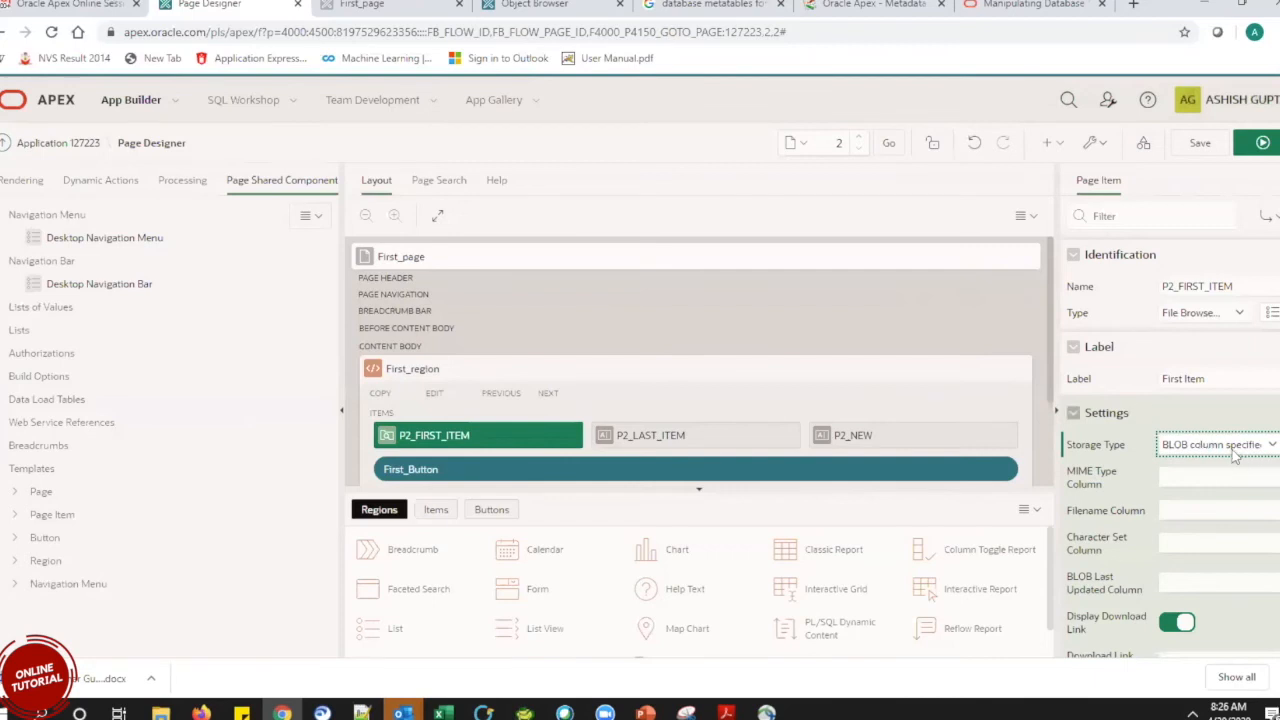
Set the Storage Type back to Table APEX_APPLICATION_TEMP_FILES and review the Purge File at options, keeping End of Session.
left_click(1180, 446)
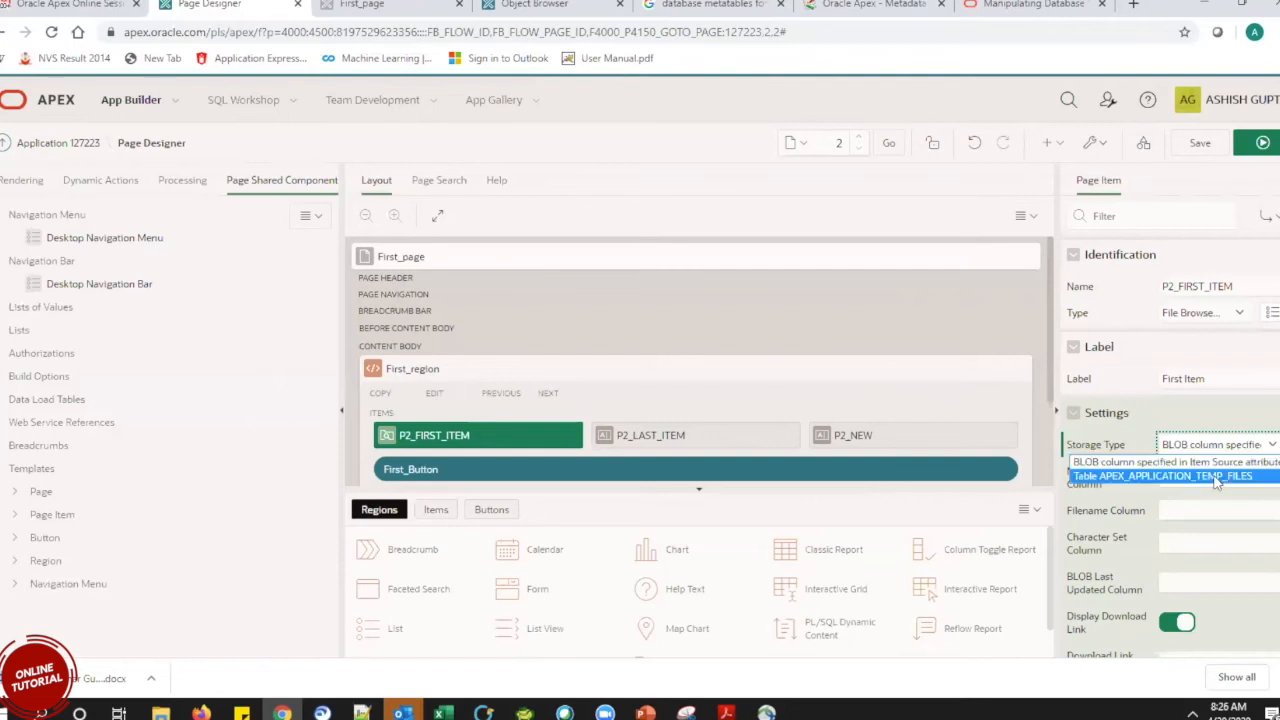
left_click(1216, 478)
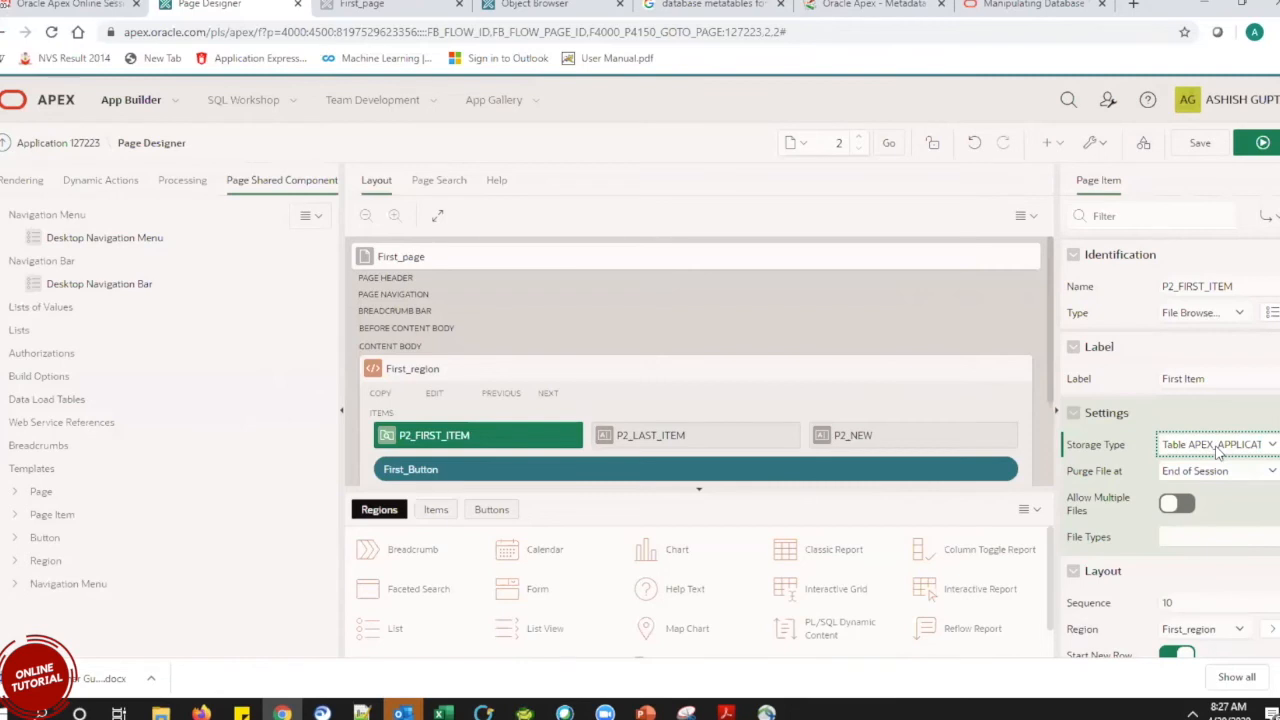
left_click(1220, 476)
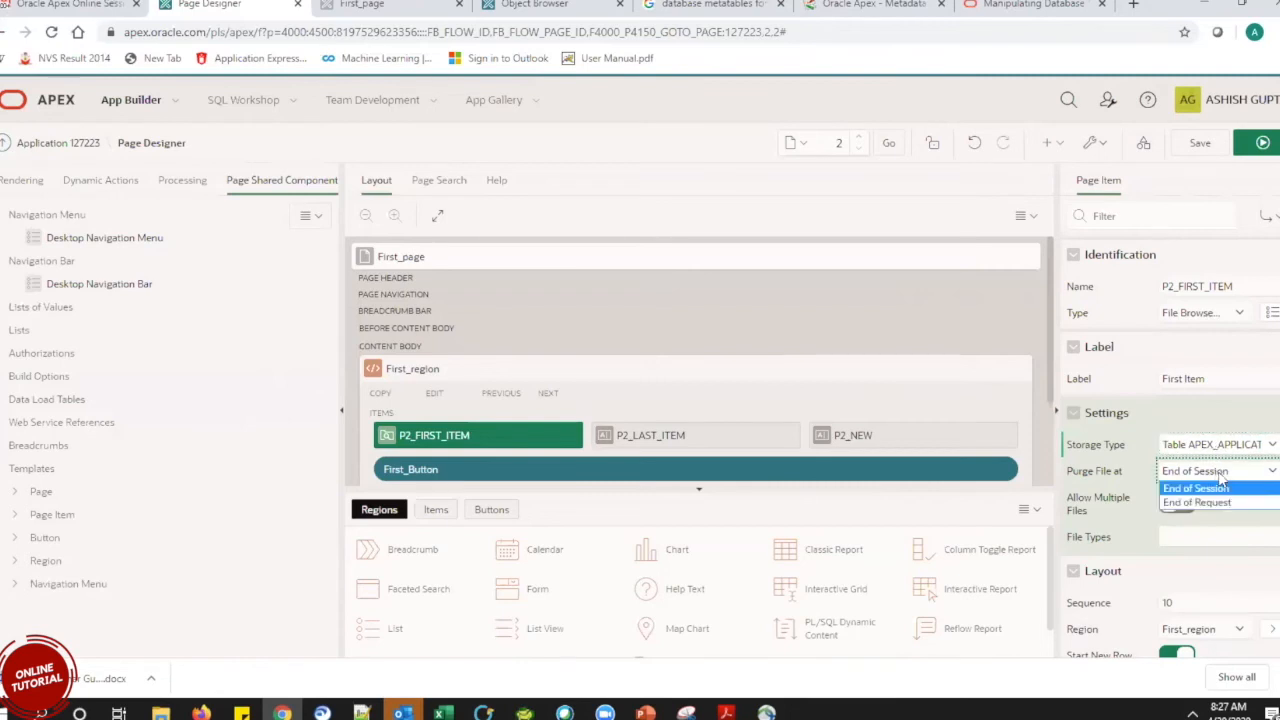
left_click(1221, 485)
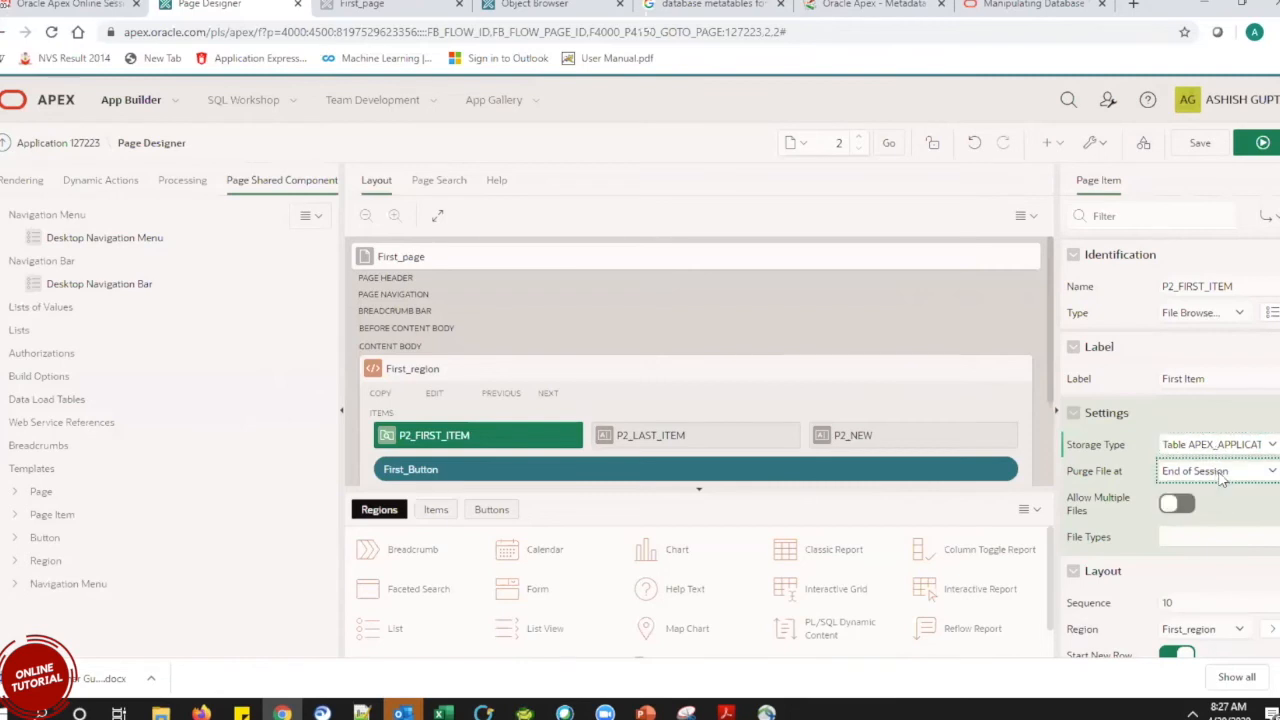
left_click(350, 5)
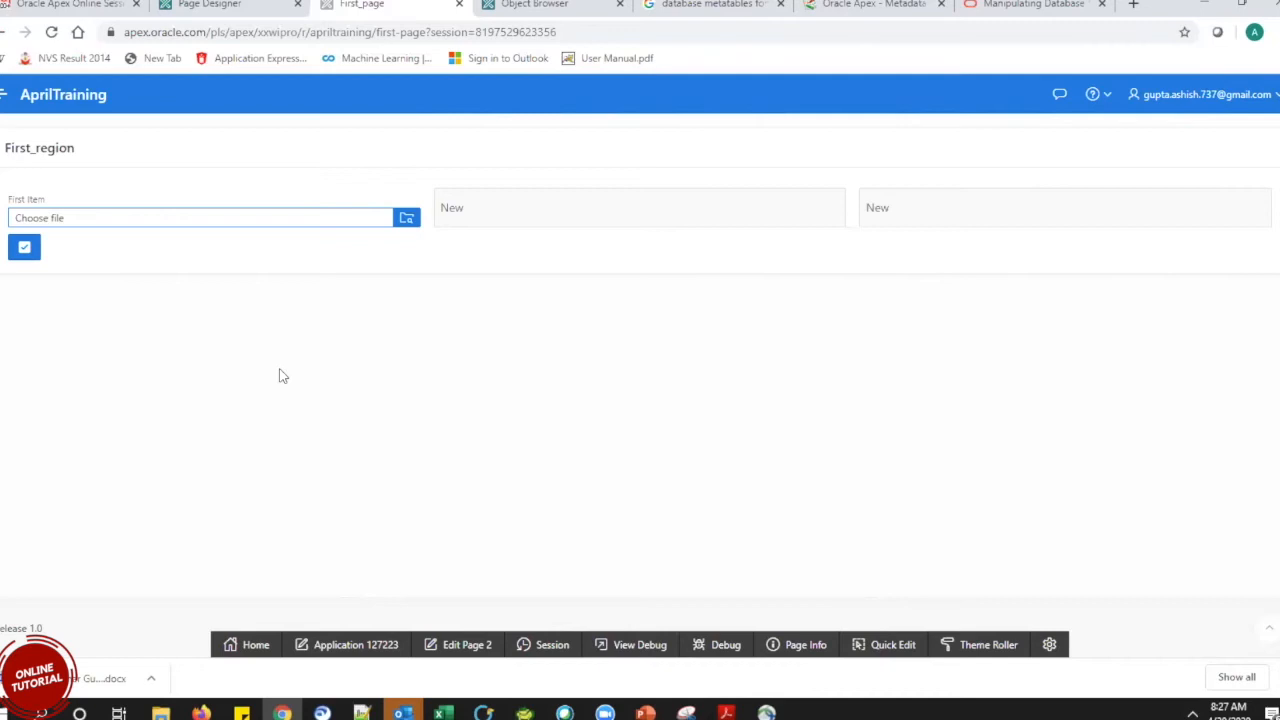
left_click(224, 5)
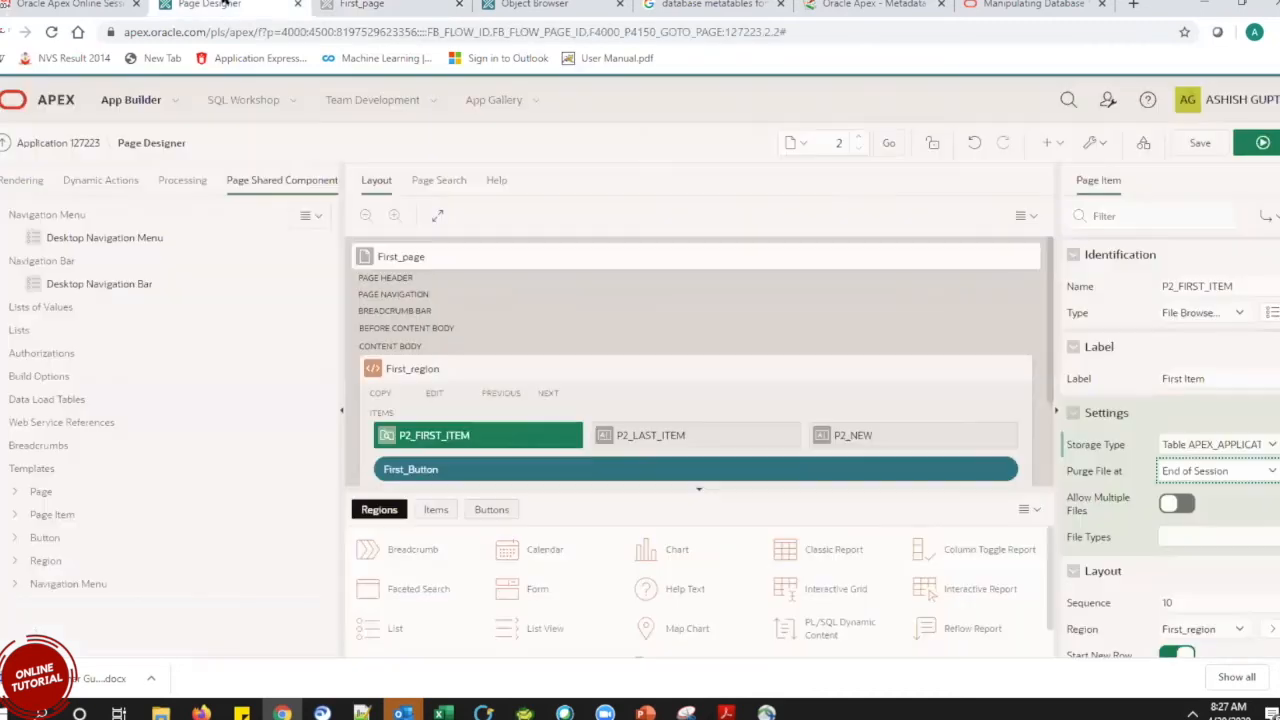
Set P2_FIRST_ITEM's type to Hidden, review its properties, and save and run the page.
left_click(1219, 316)
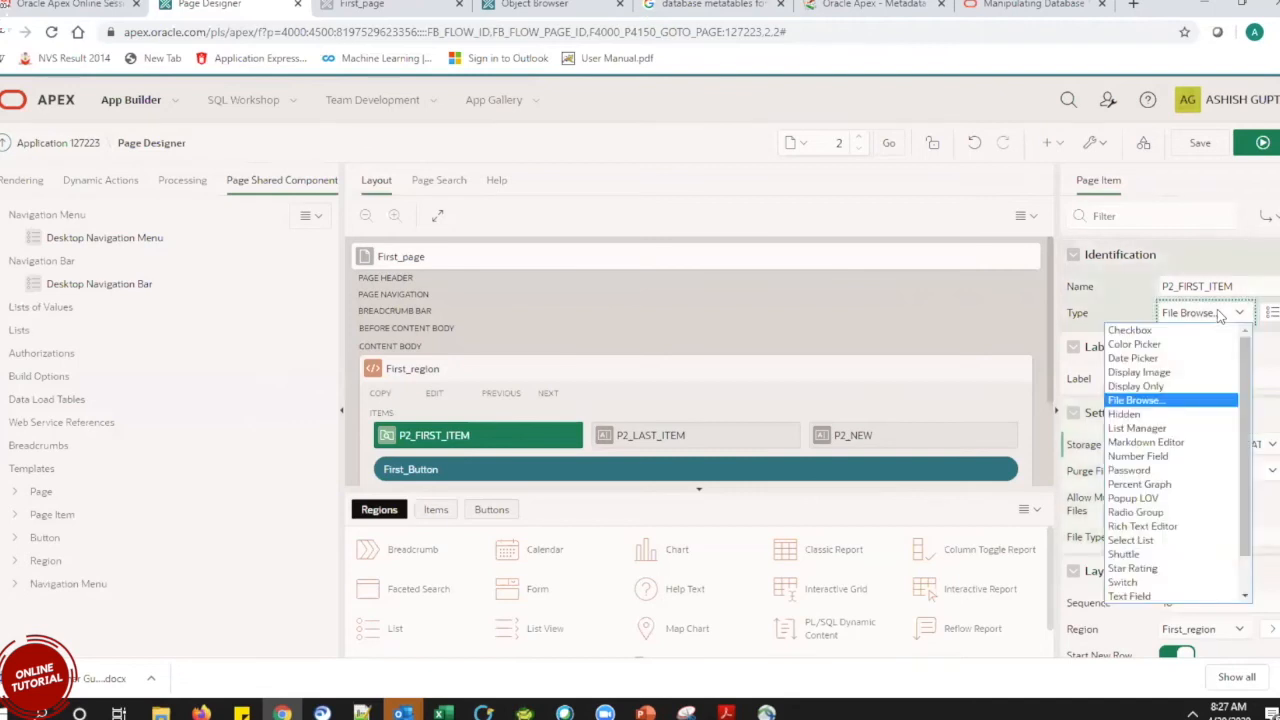
left_click(1160, 418)
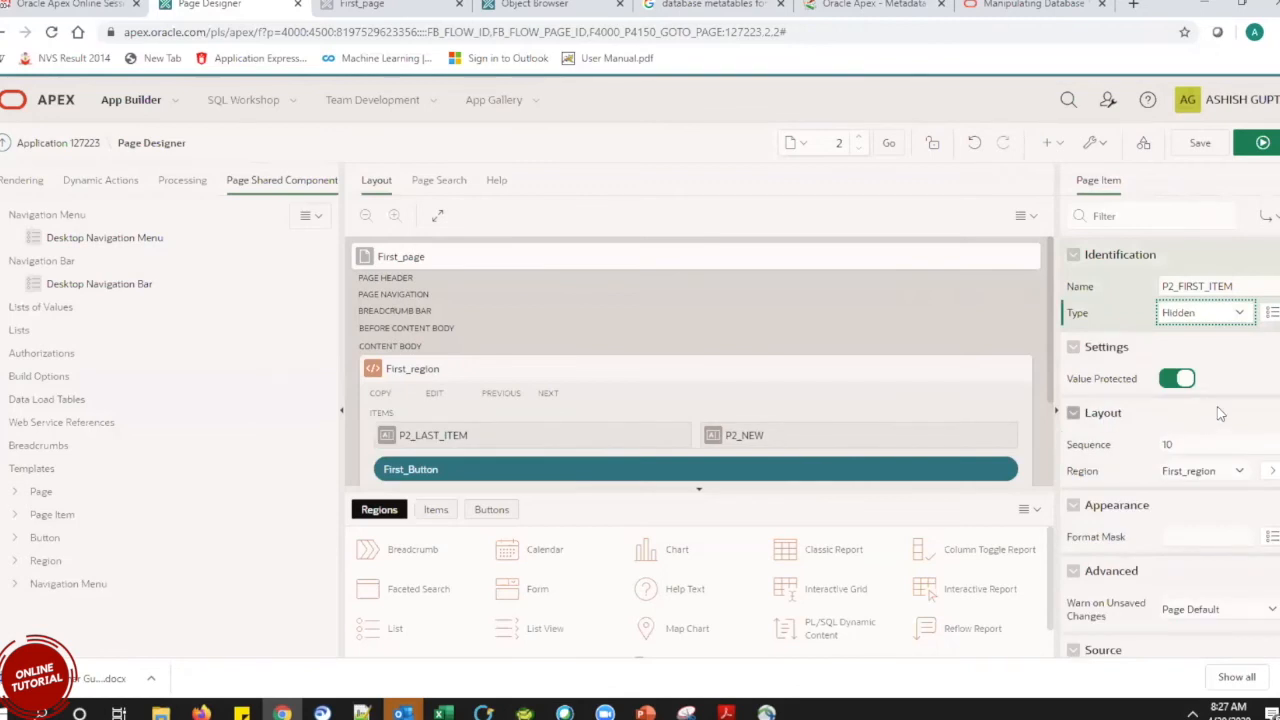
scroll(1273, 373, "down", 3)
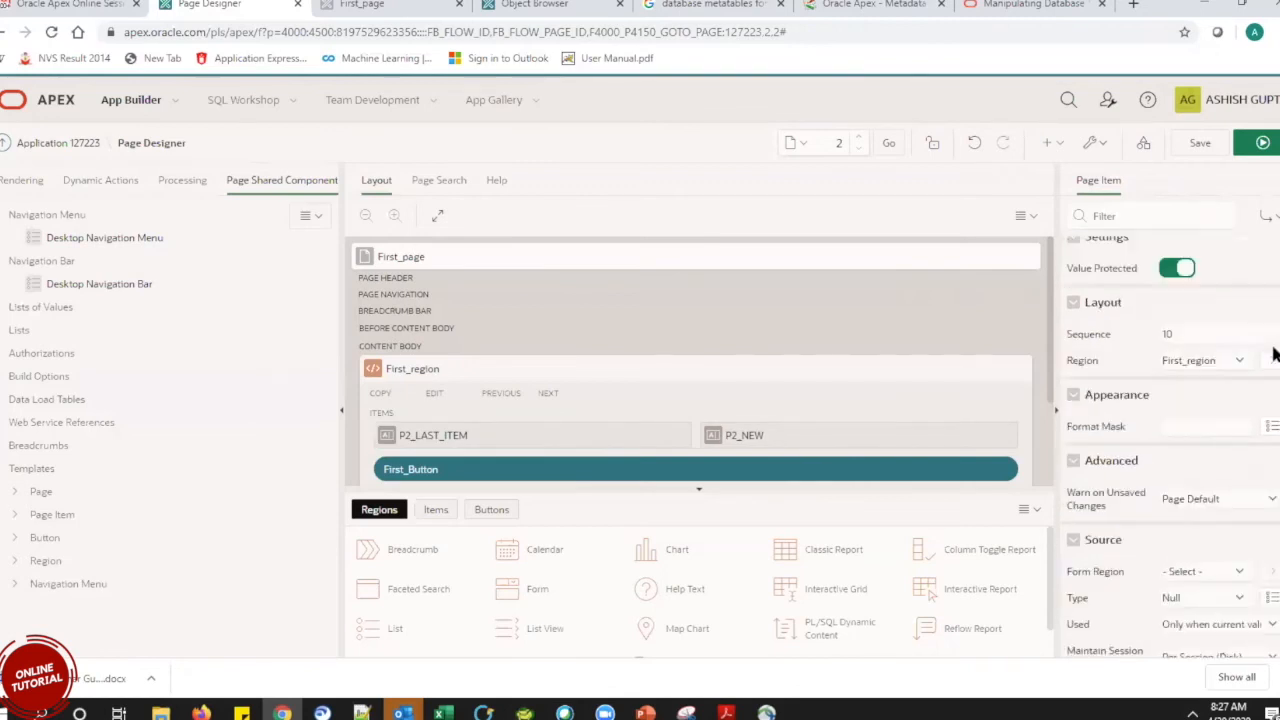
scroll(1273, 373, "down", 8)
scroll(1273, 258, "up", 6)
scroll(1273, 258, "up", 4)
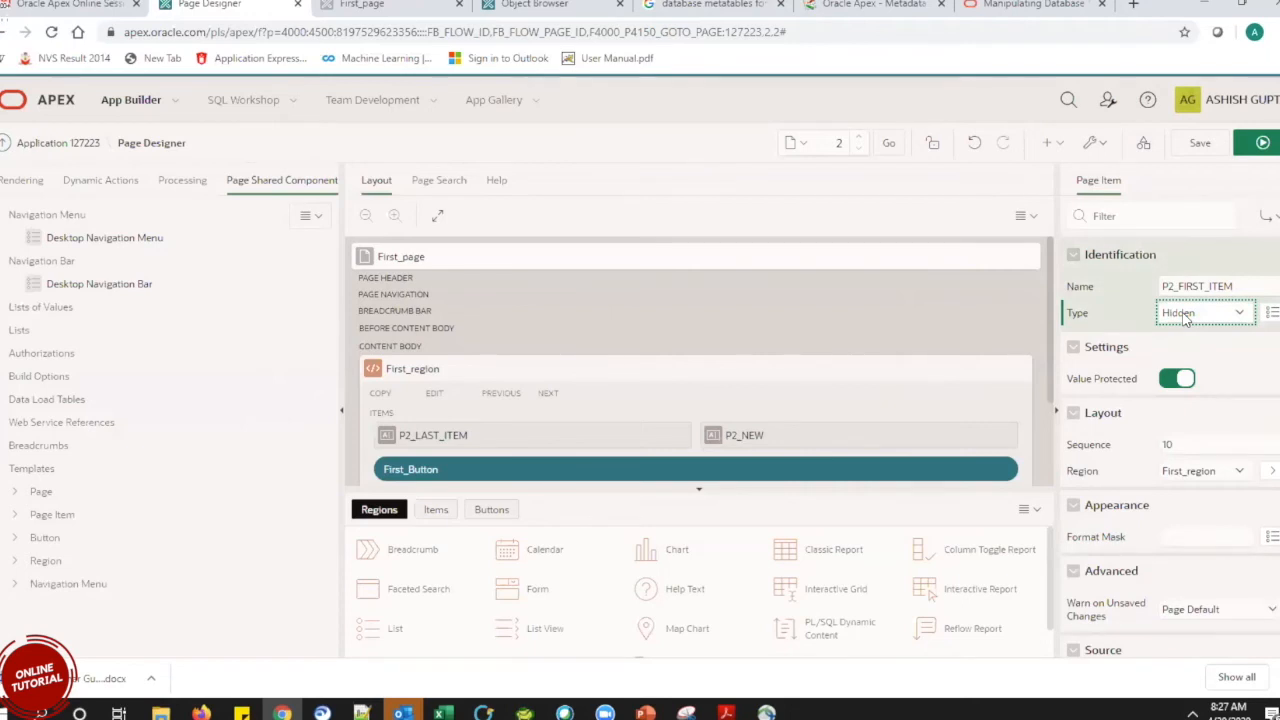
left_click(1200, 143)
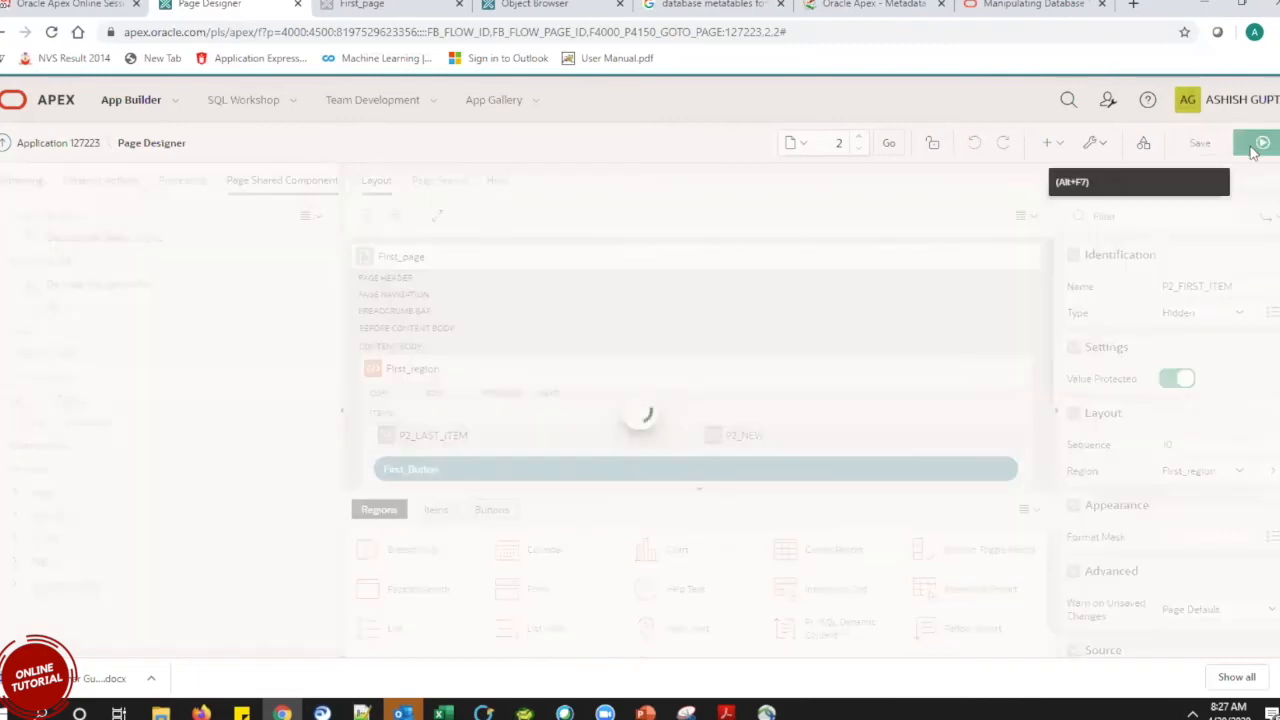
left_click(1258, 143)
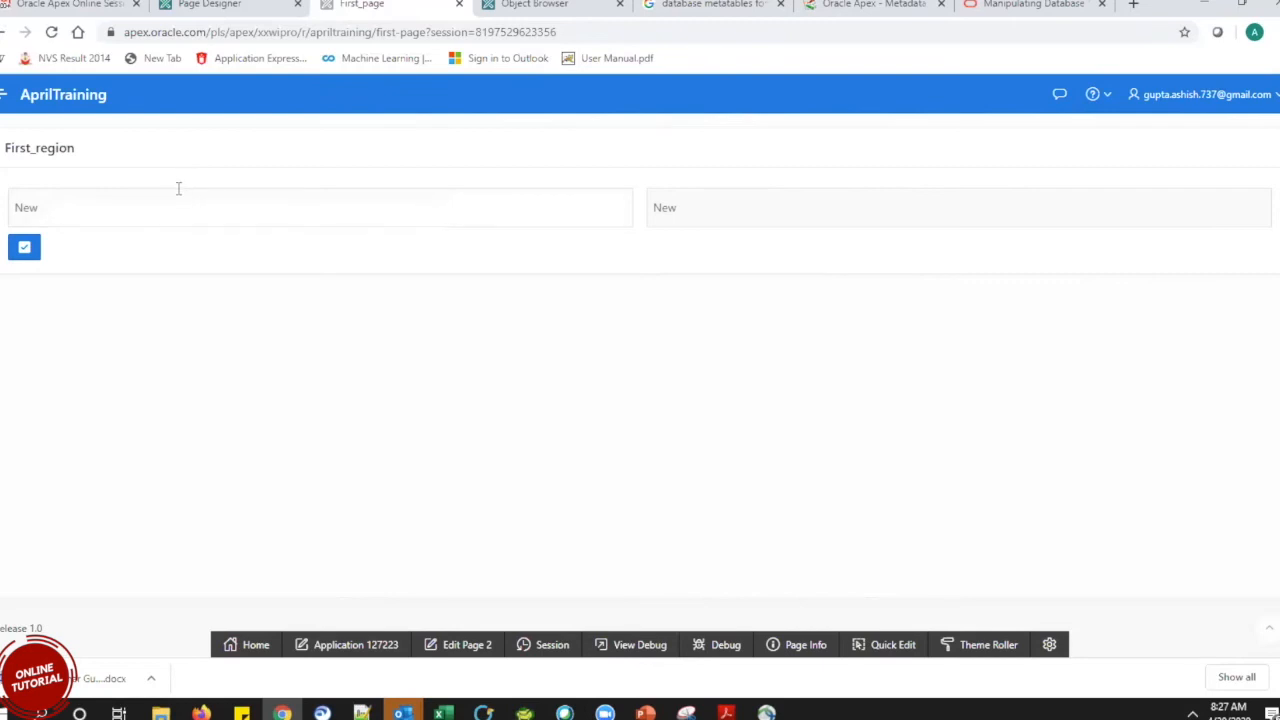
Return to Page Designer, set P2_FIRST_ITEM's type to List Manager and go to its List of Values settings.
left_click(240, 5)
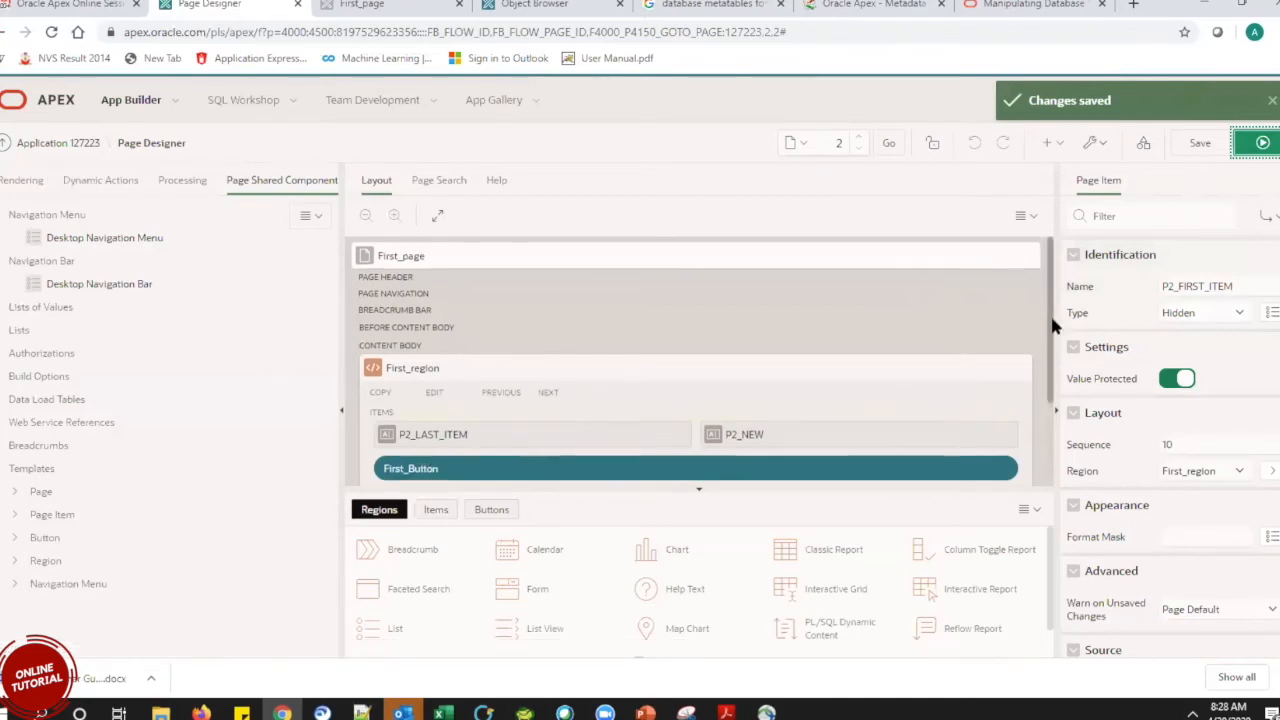
scroll(1050, 380, "down", 2)
scroll(1053, 458, "down", 1)
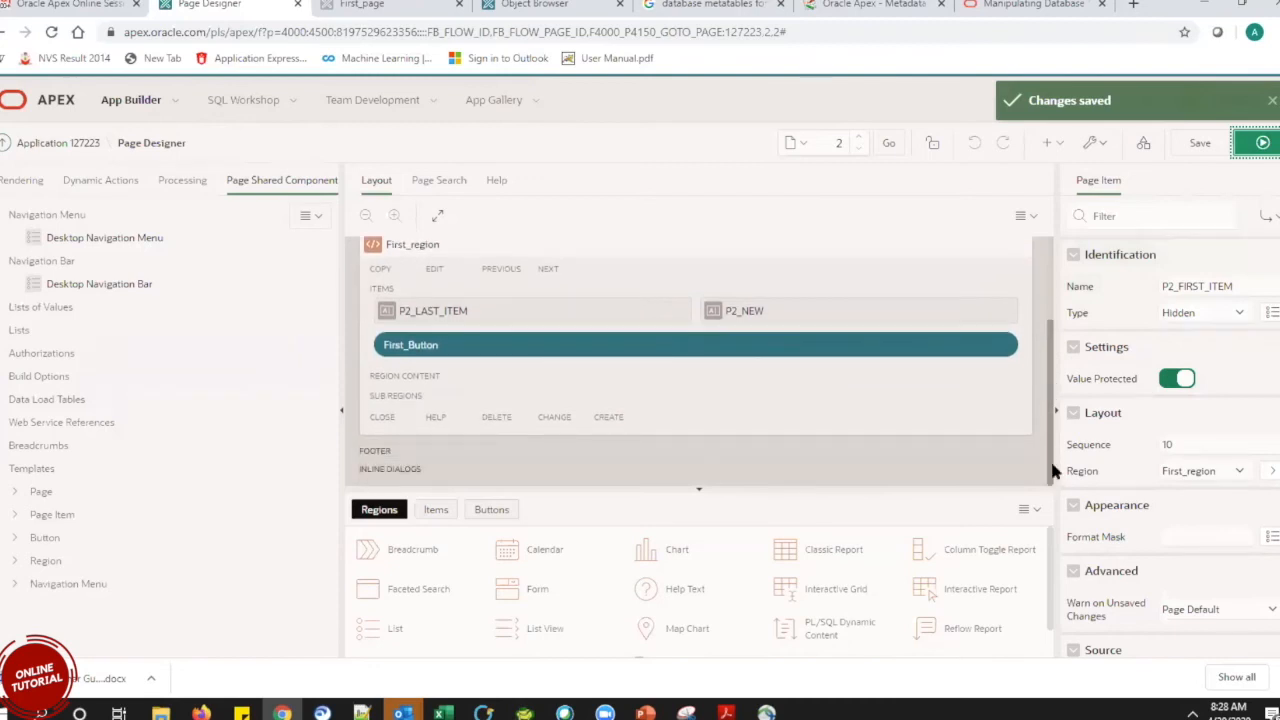
left_click(1218, 286)
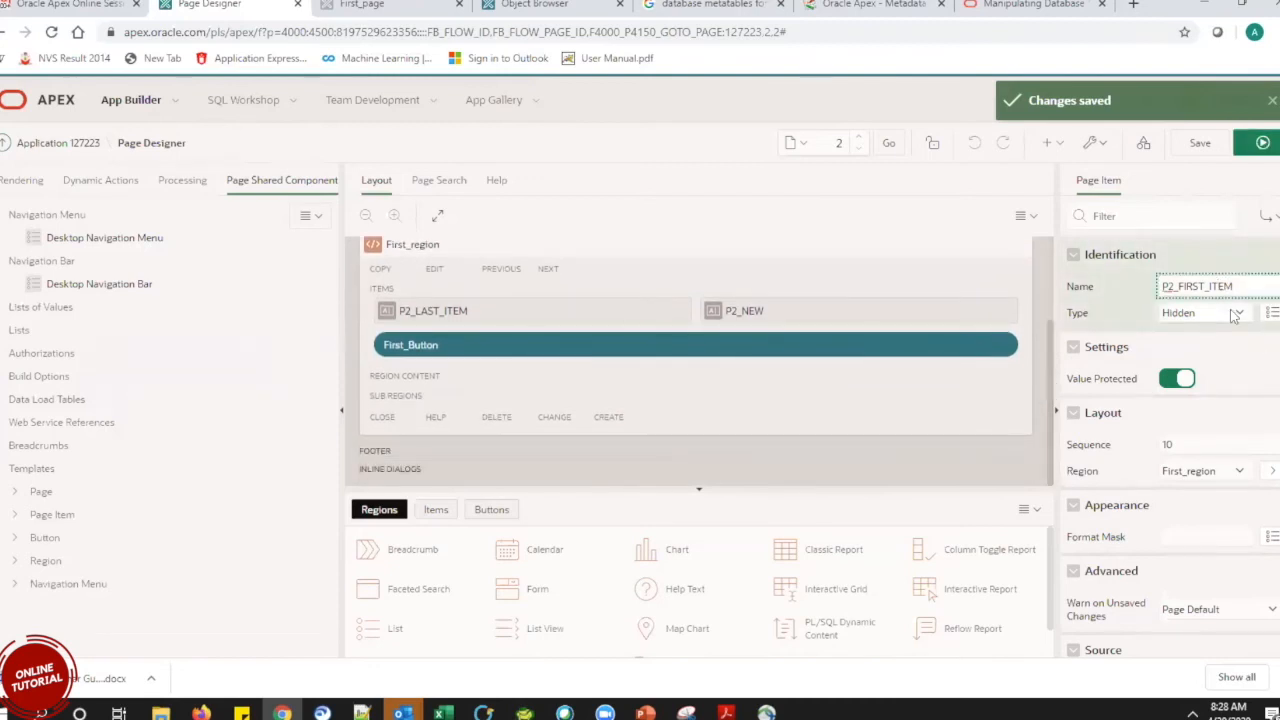
left_click(1235, 314)
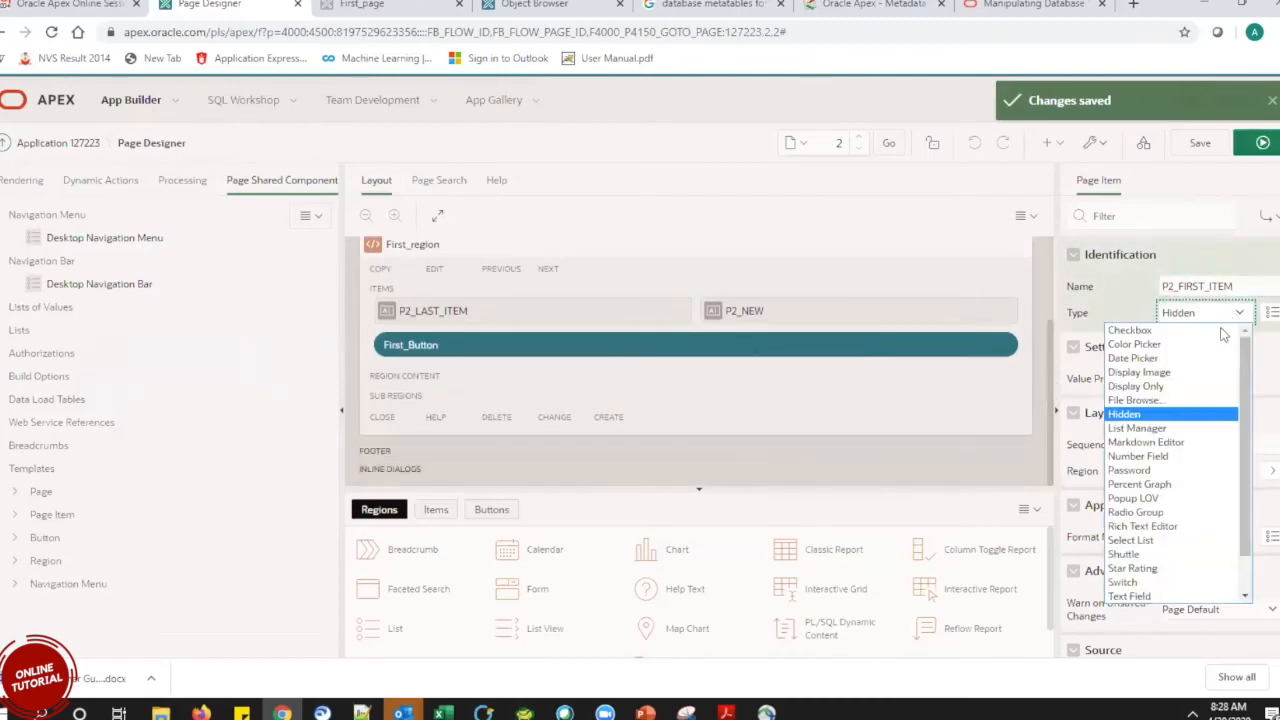
left_click(1165, 428)
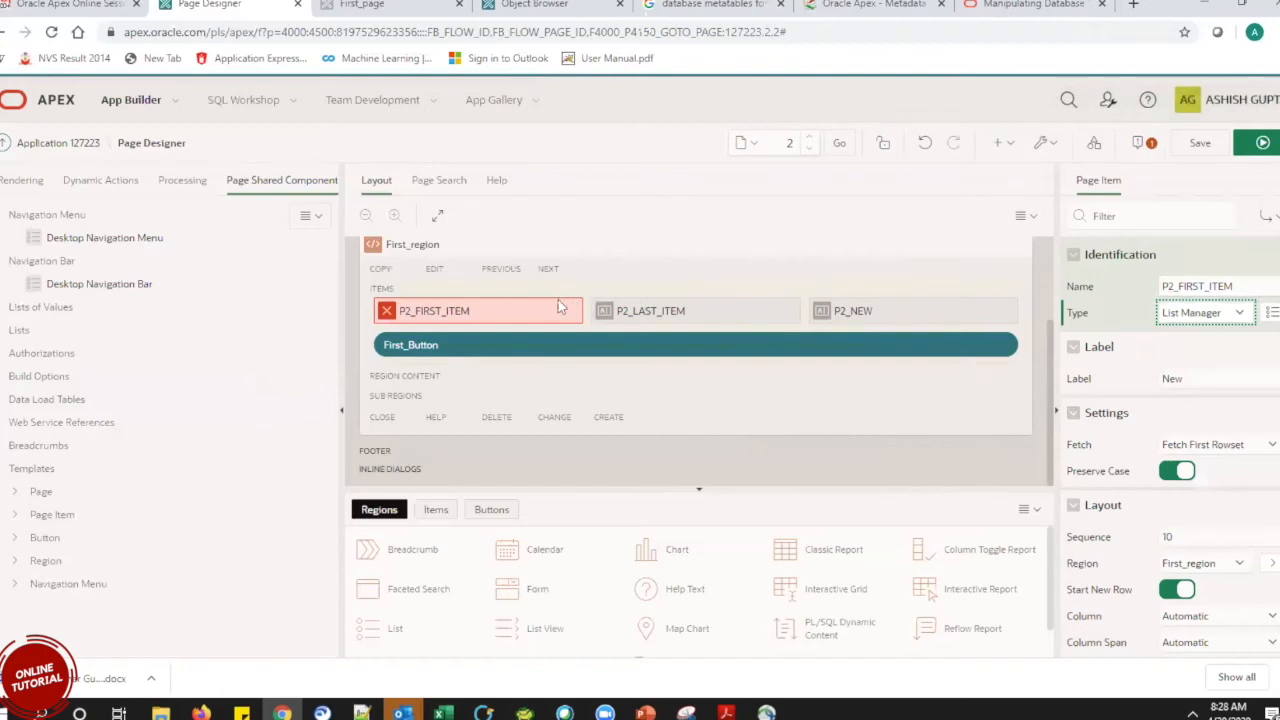
scroll(1274, 327, "down", 1)
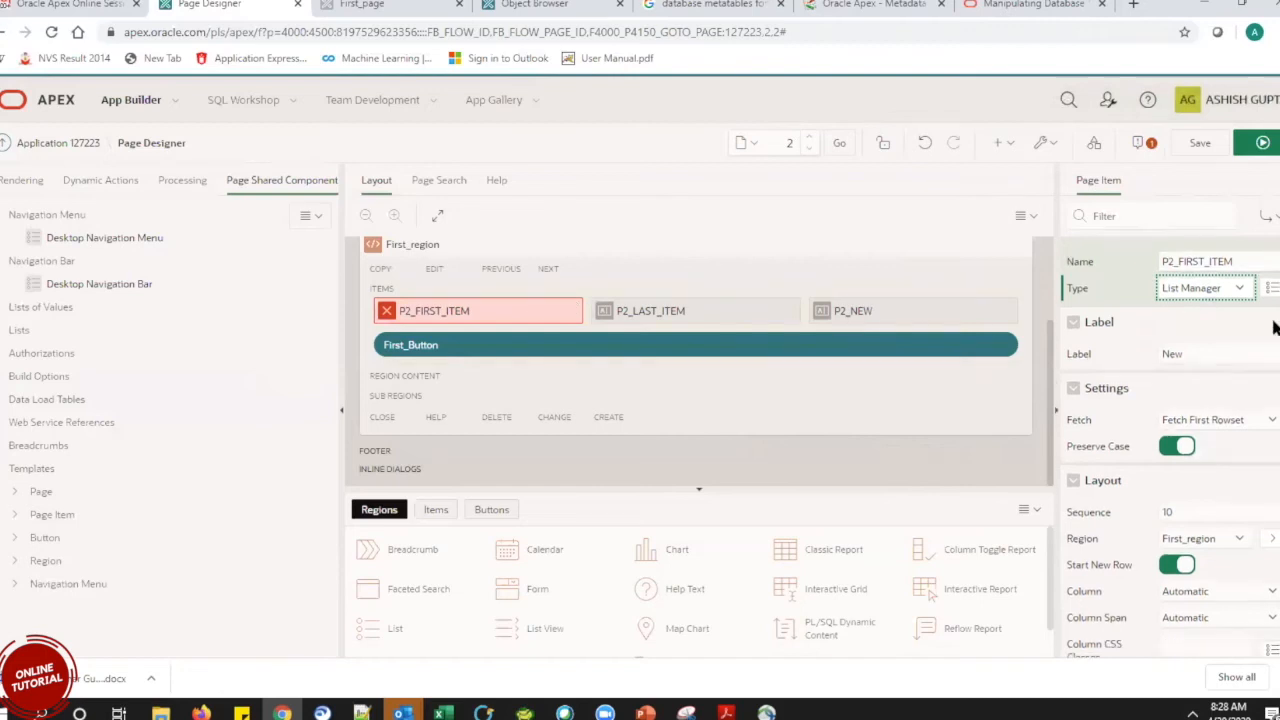
scroll(1260, 370, "down", 10)
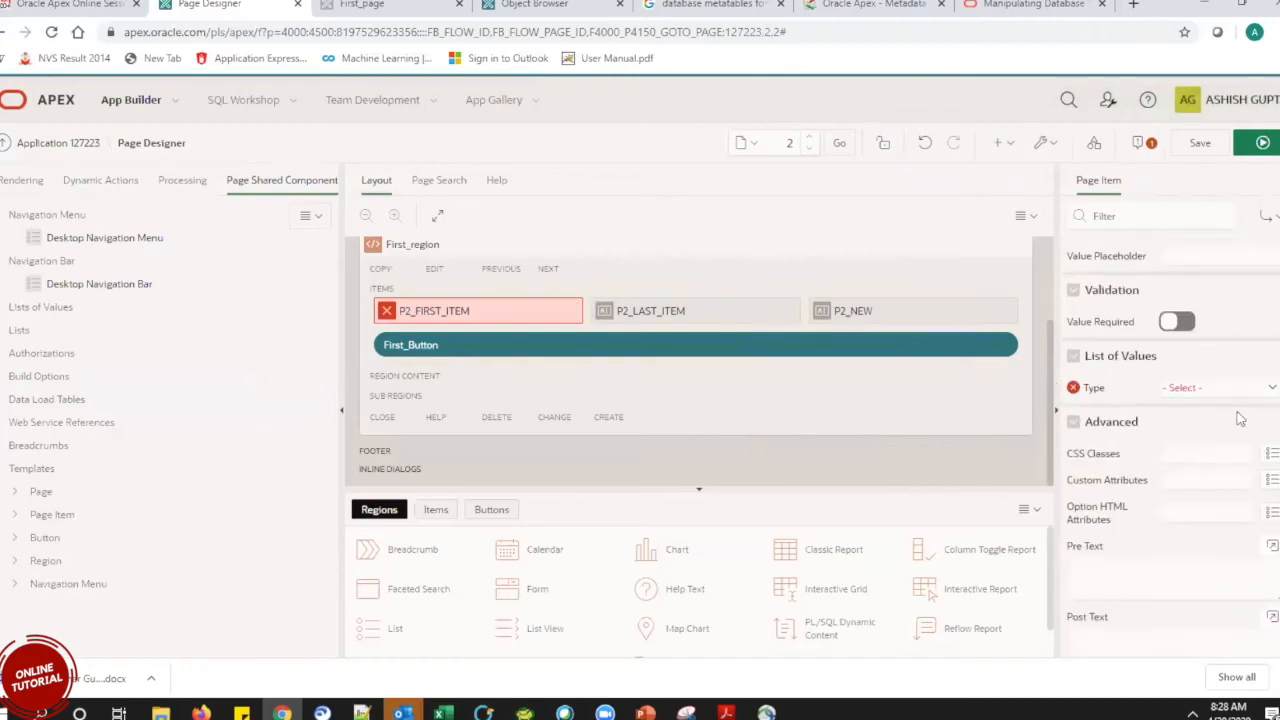
Set P2_FIRST_ITEM's List of Values type to Shared Component and choose the DEPT_NAME list.
left_click(1222, 387)
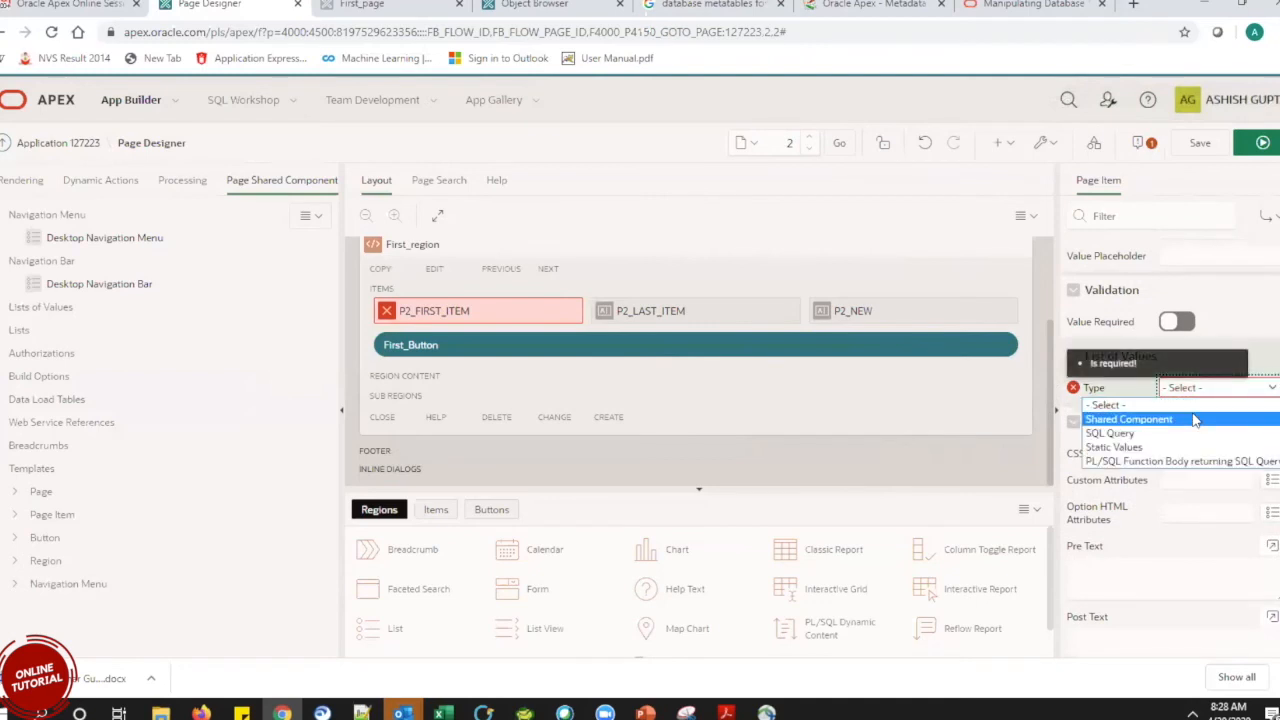
left_click(1193, 420)
left_click(1205, 414)
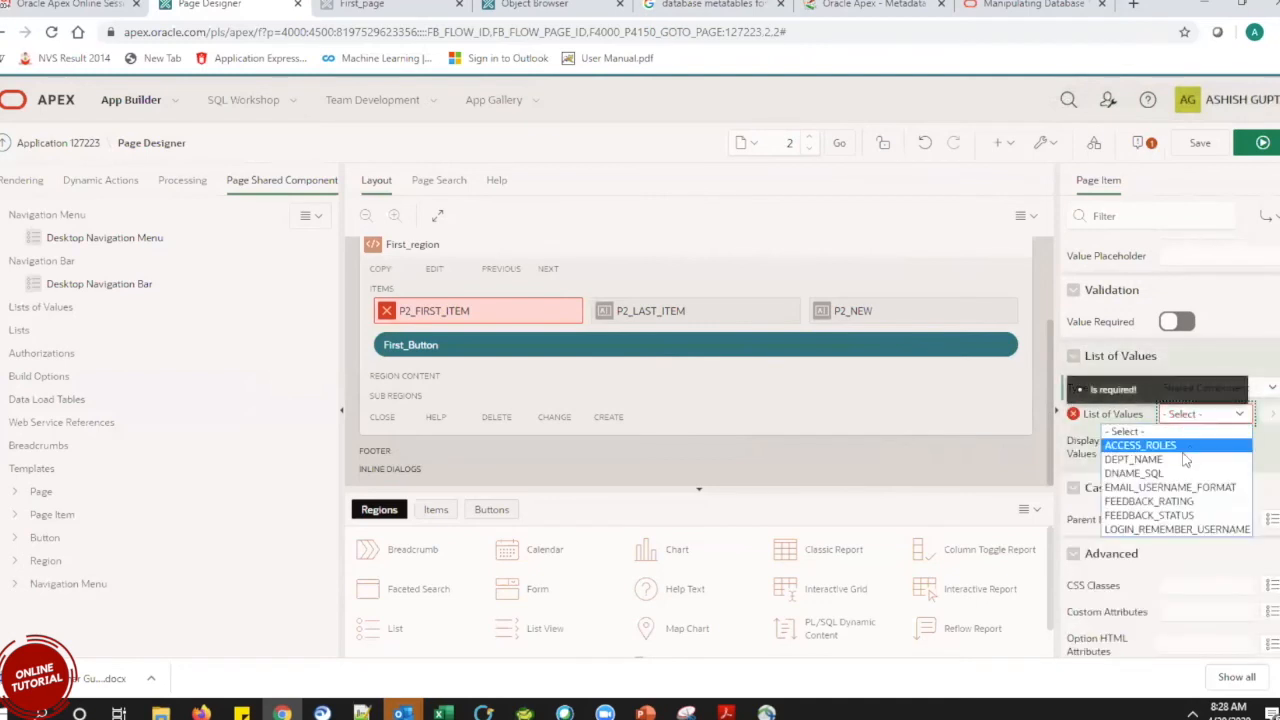
left_click(1184, 459)
Set P2_FIRST_ITEM's label to FIRST_ITEM, reusing the last part of the item name.
scroll(1274, 420, "up", 10)
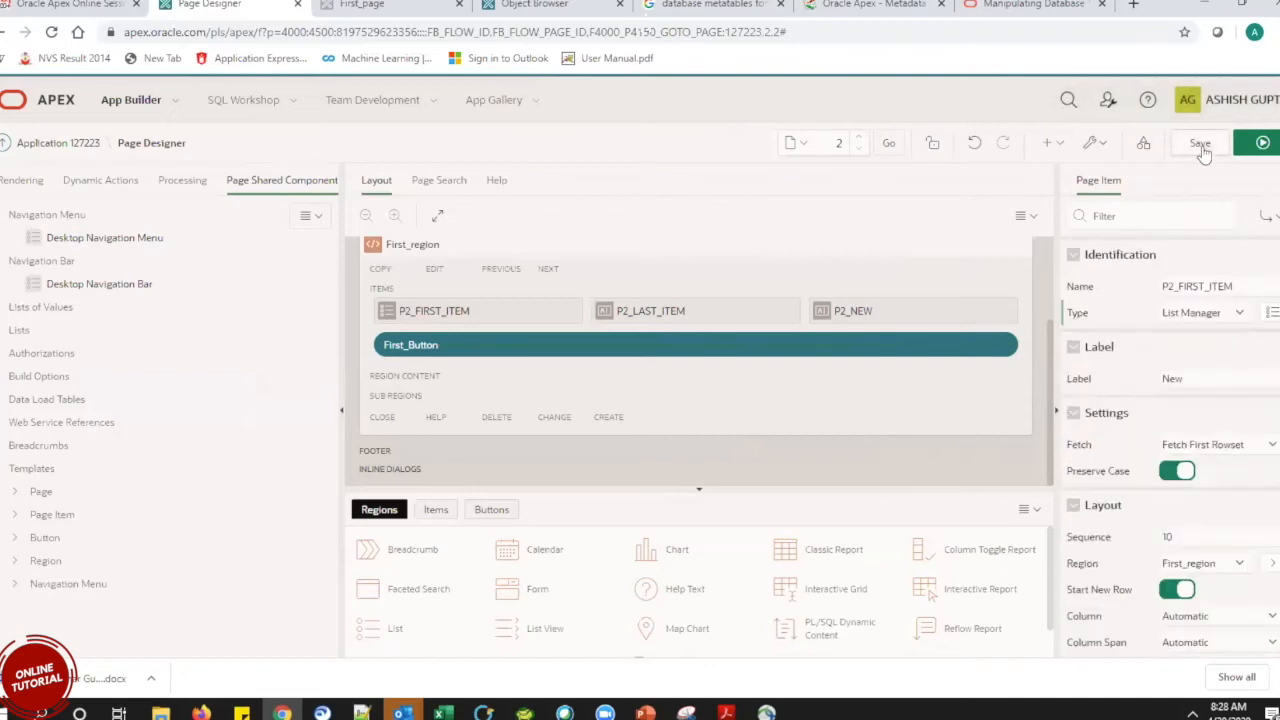
double_click(1216, 375)
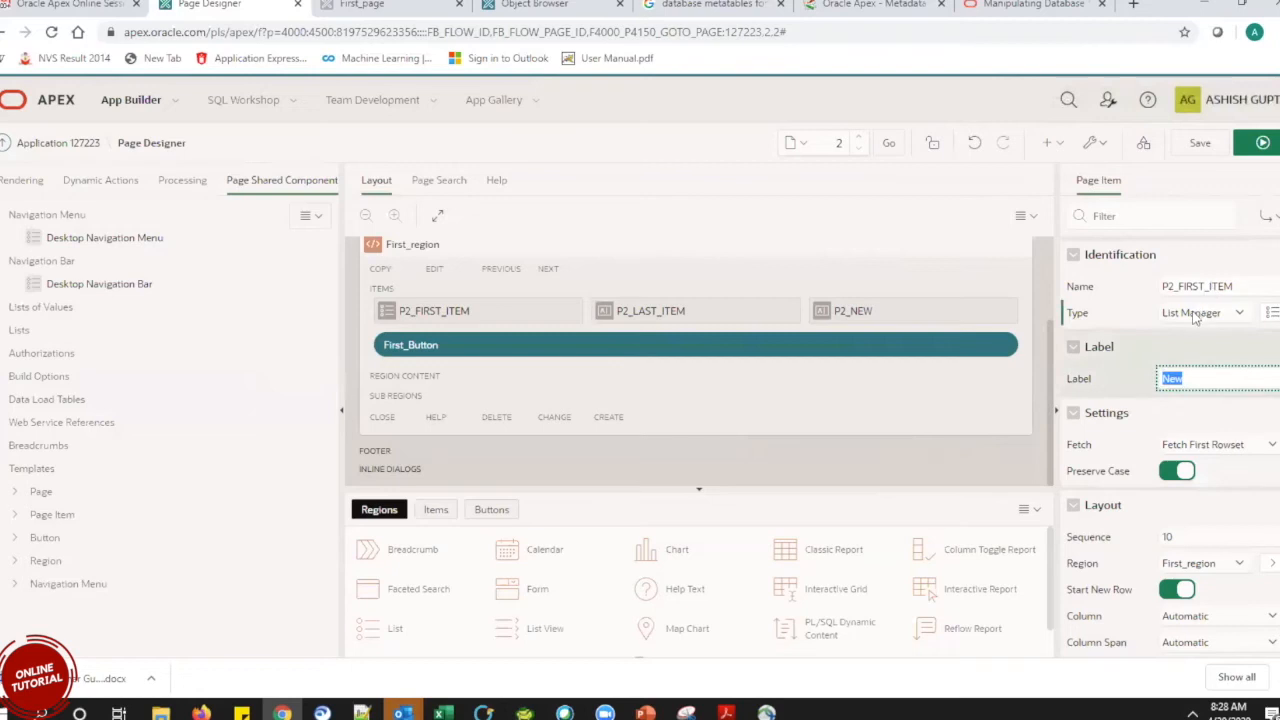
left_click_drag(1249, 288, 1178, 287)
key("ctrl+c")
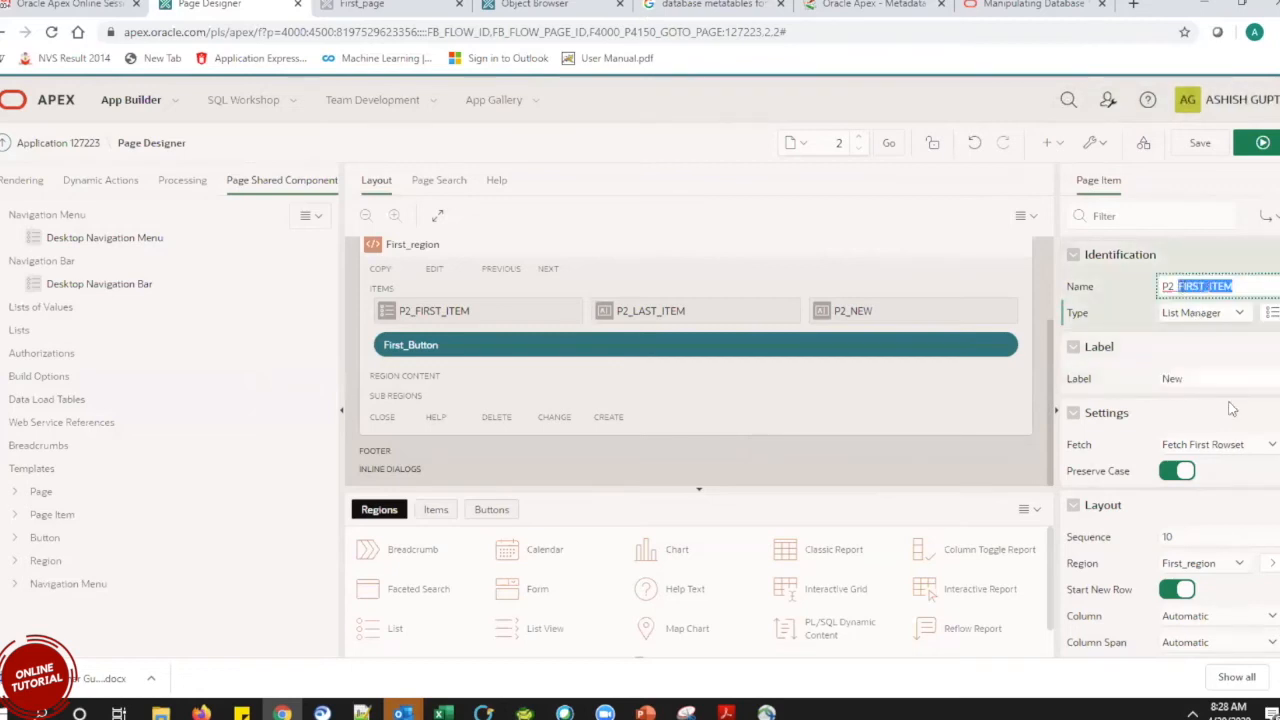
left_click_drag(1218, 380, 1072, 405)
key("ctrl+v")
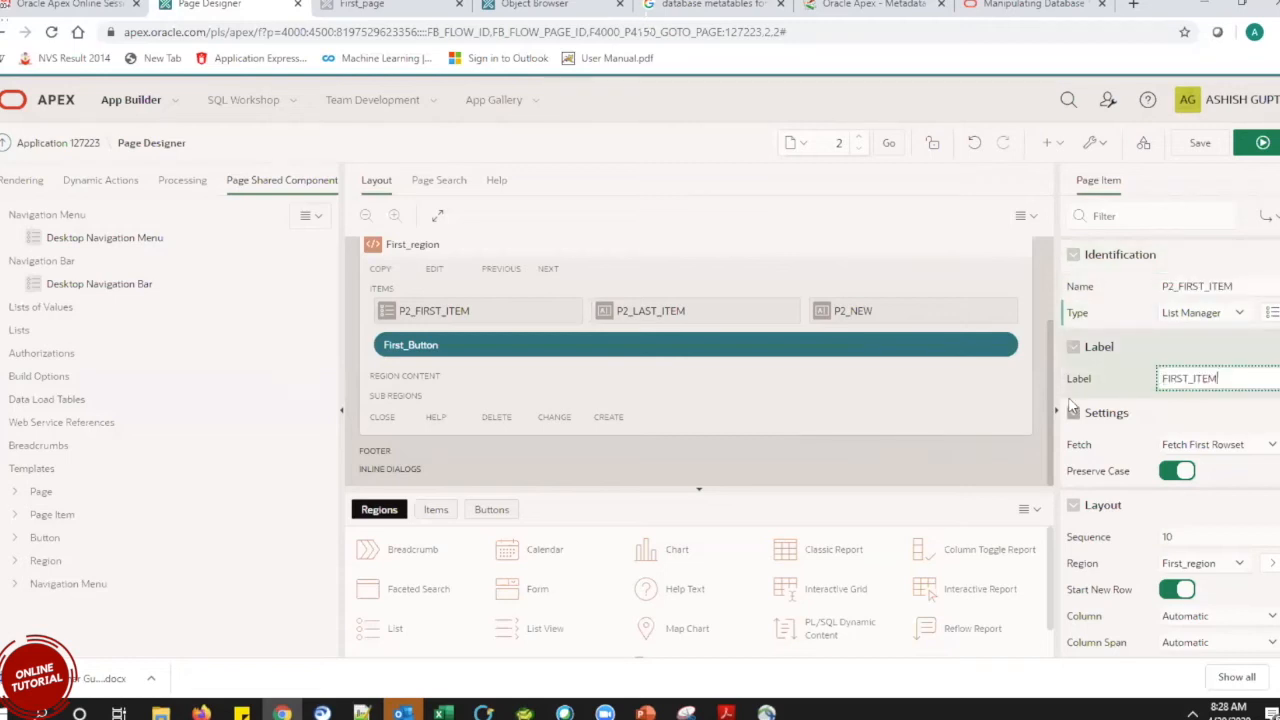
left_click(1212, 419)
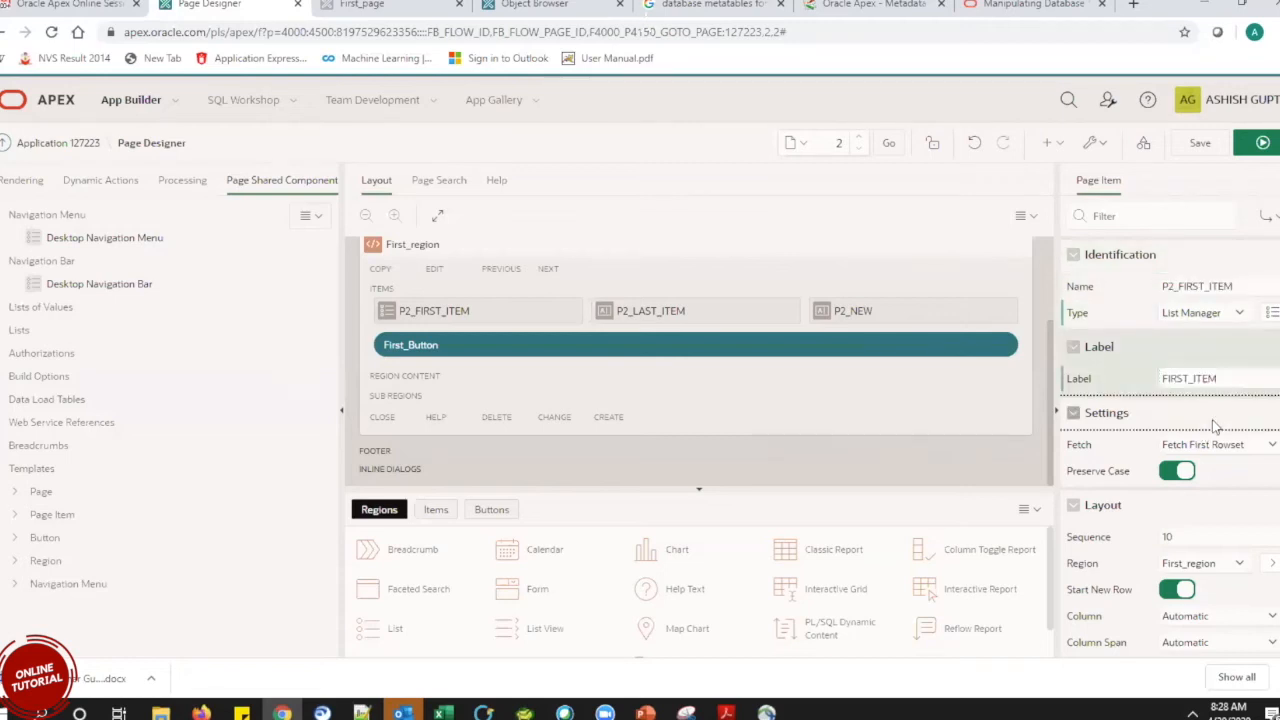
left_click(1214, 425)
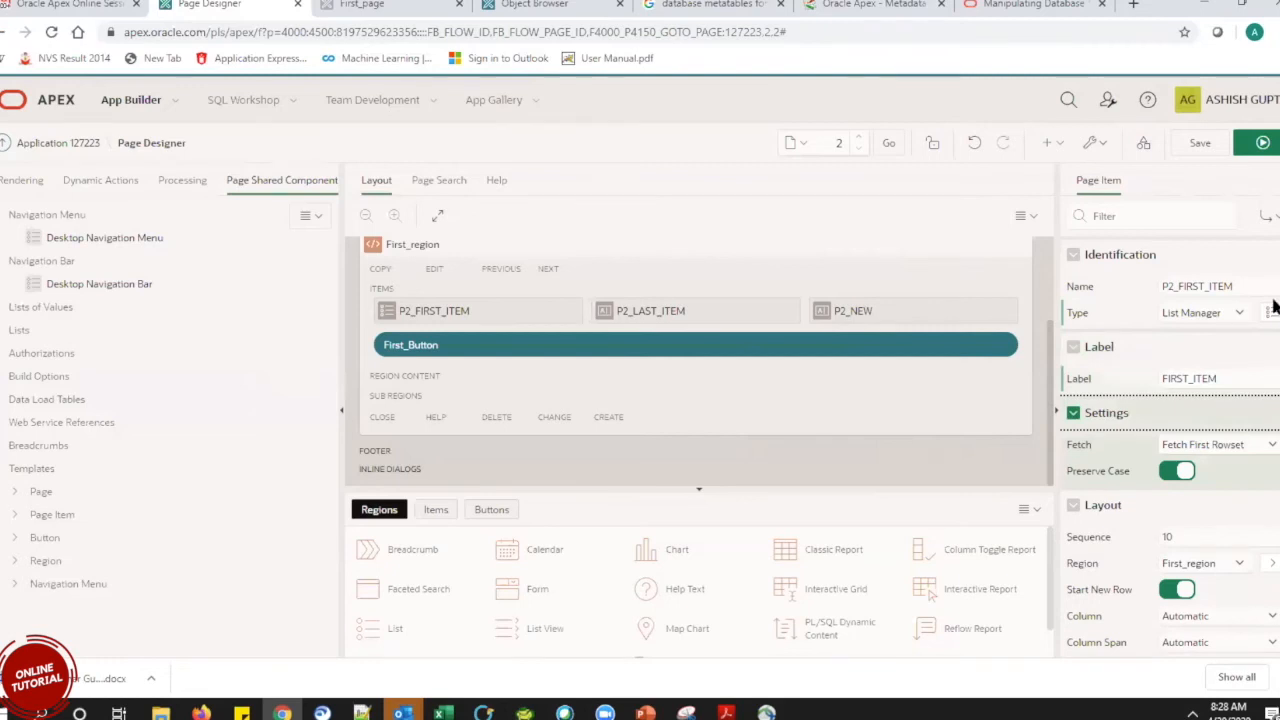
Review P2_FIRST_ITEM's remaining List Manager properties, and save and run the page.
scroll(1274, 320, "down", 3)
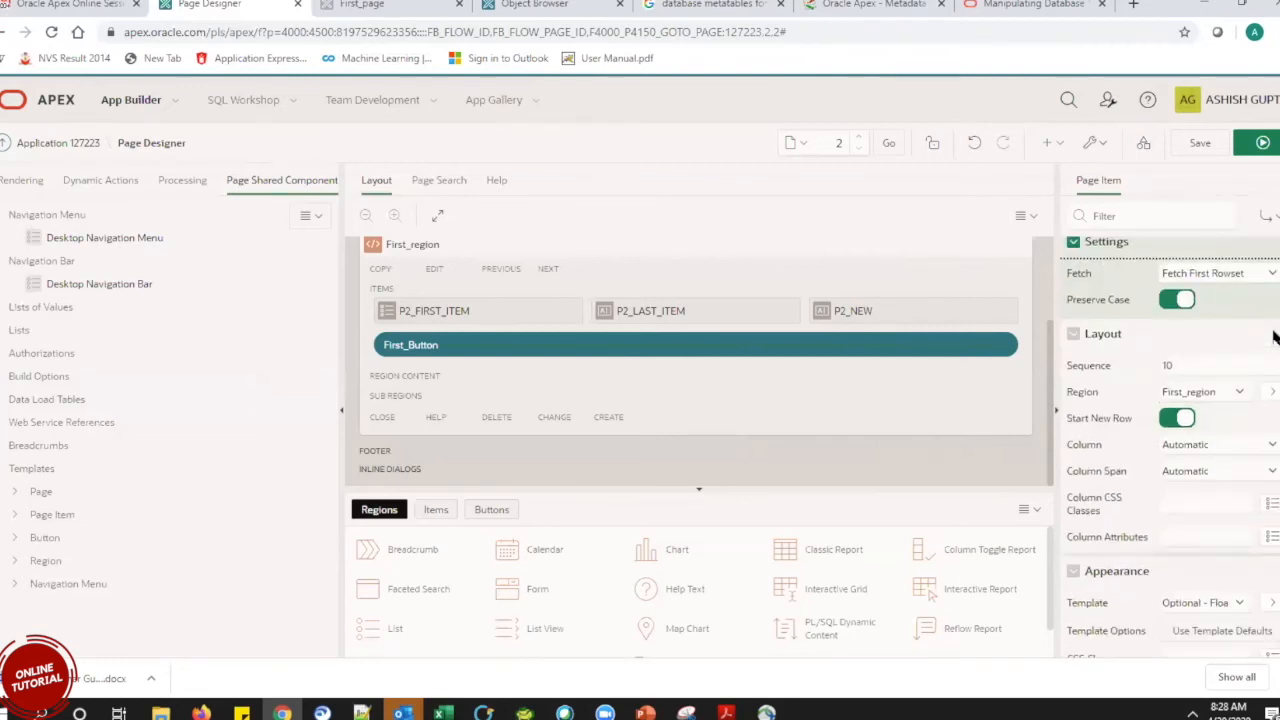
scroll(1274, 360, "down", 6)
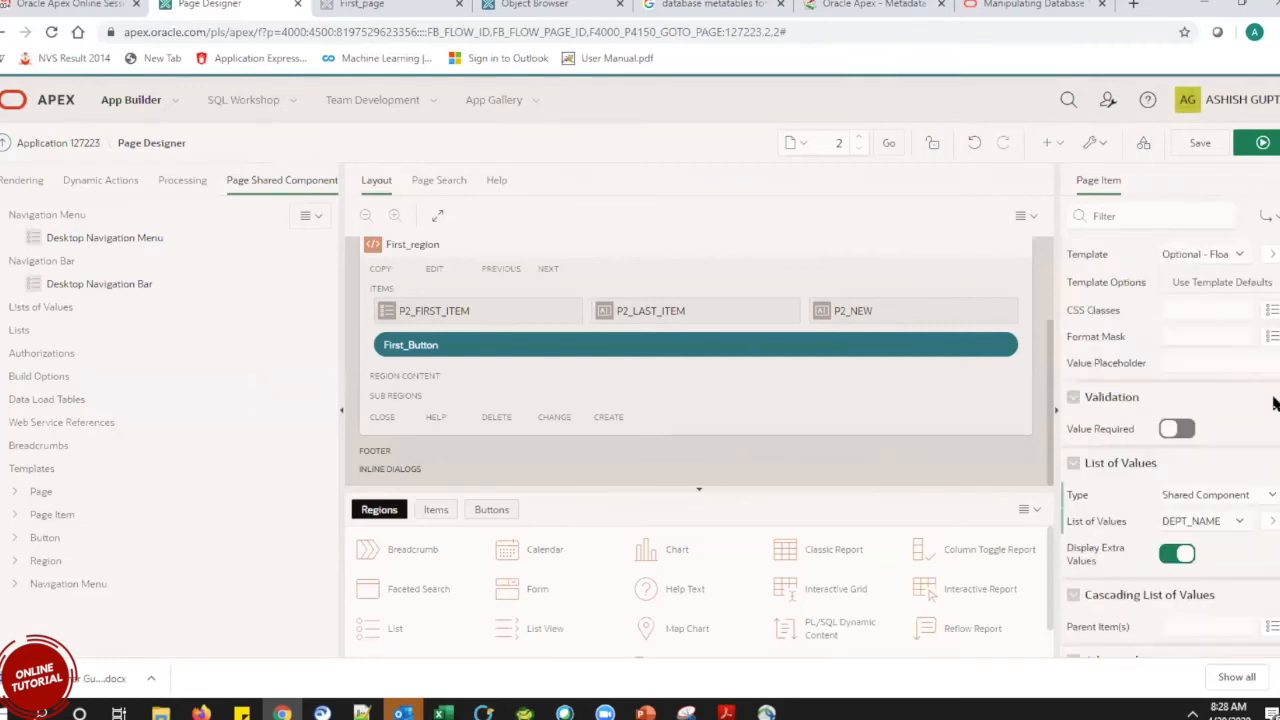
scroll(1274, 402, "down", 4)
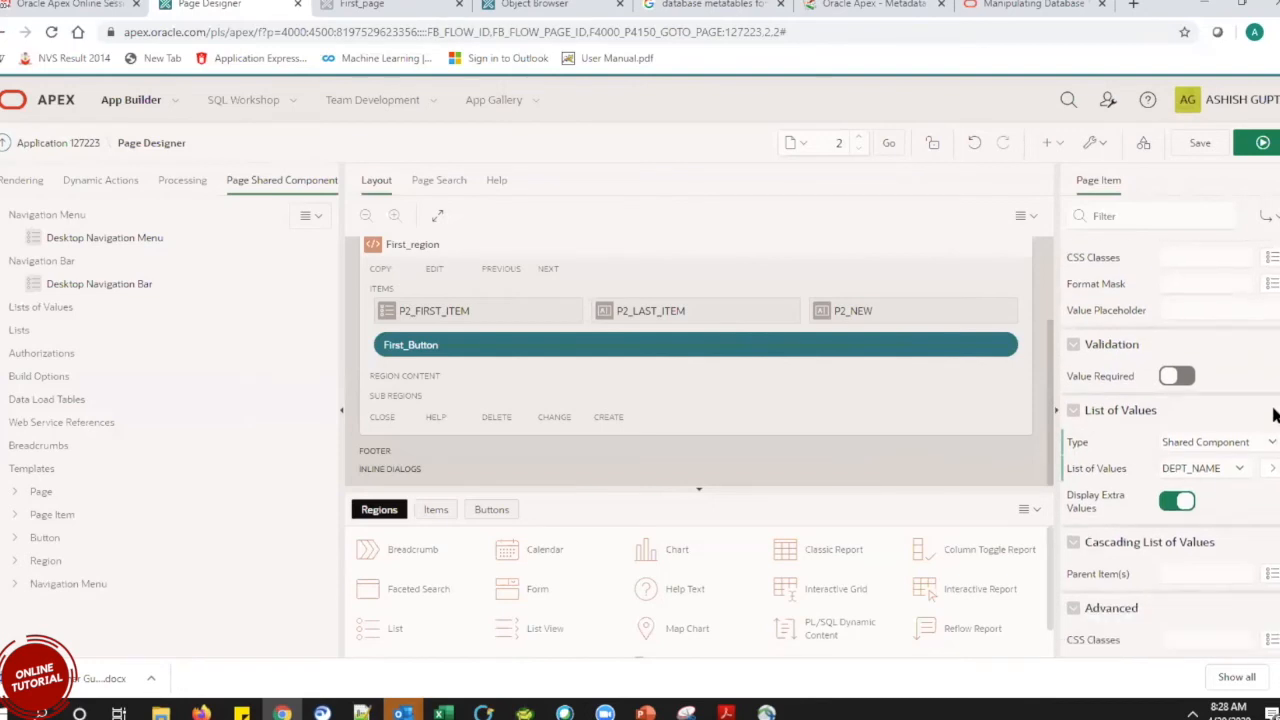
scroll(1274, 400, "up", 6)
scroll(1274, 398, "down", 2)
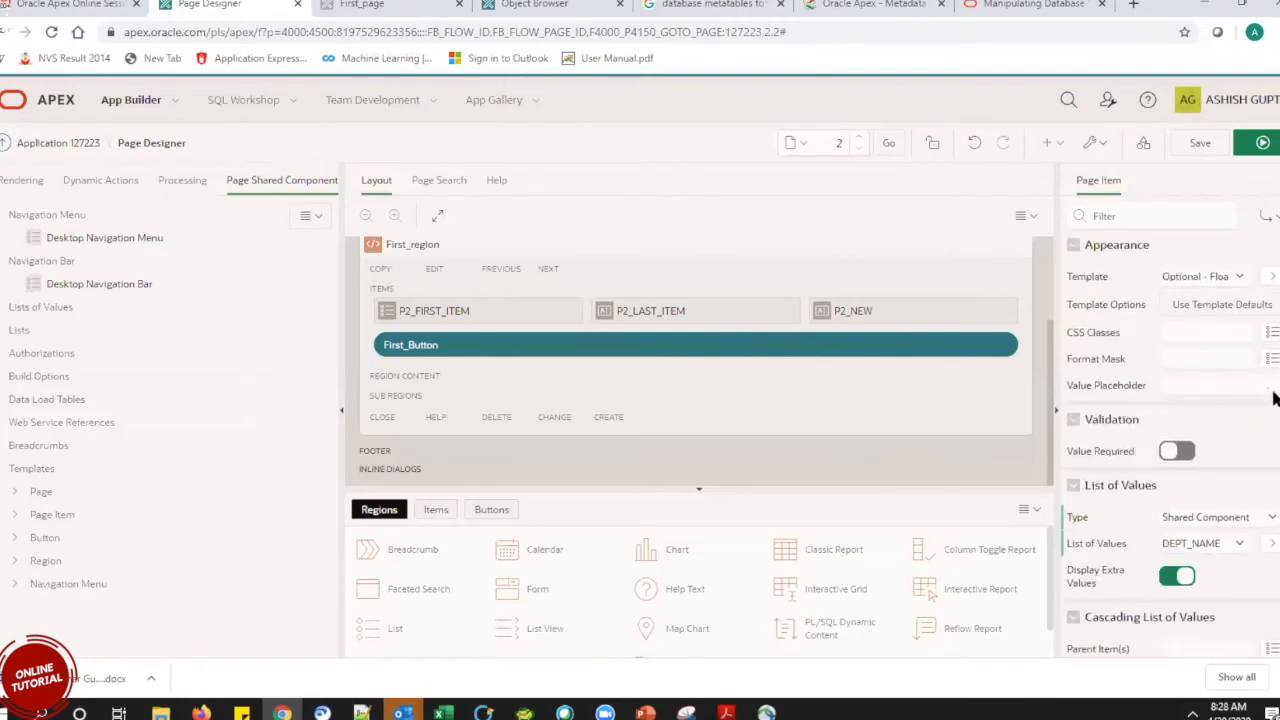
left_click(1262, 143)
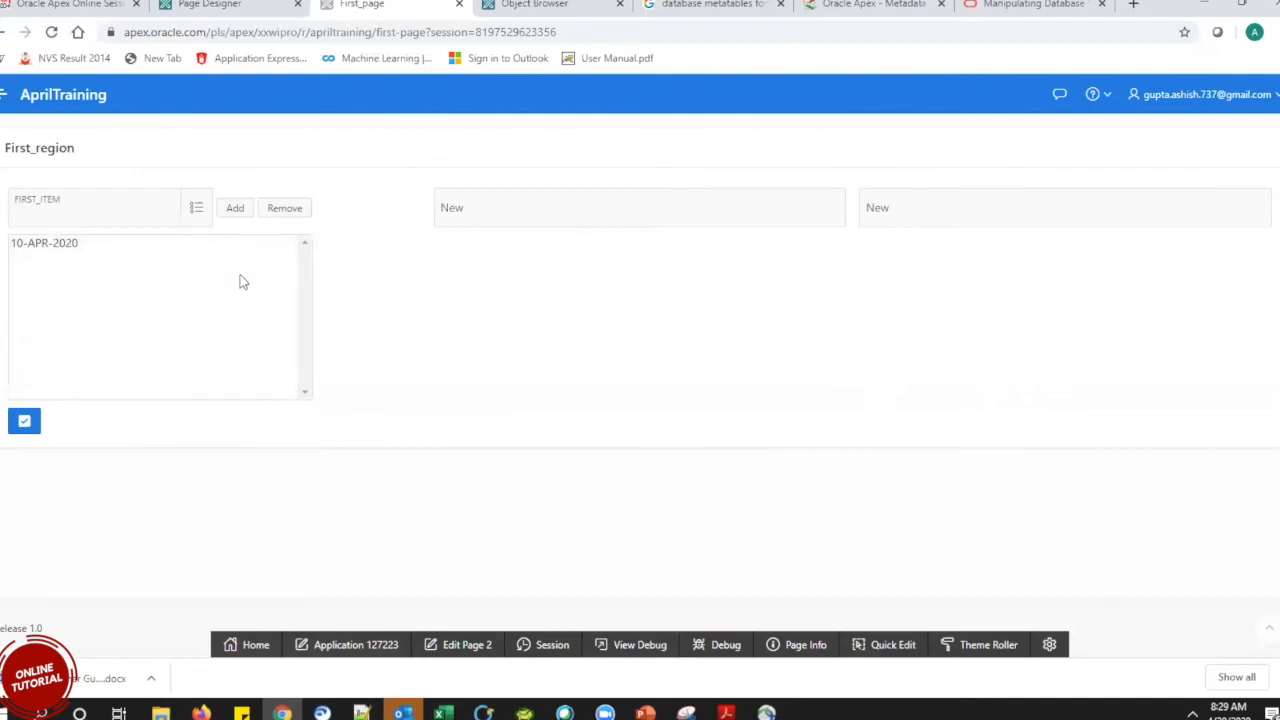
On the running page, pick OPERATIONS in FIRST_ITEM's search dialog and add it to the list.
left_click(188, 210)
left_click(195, 208)
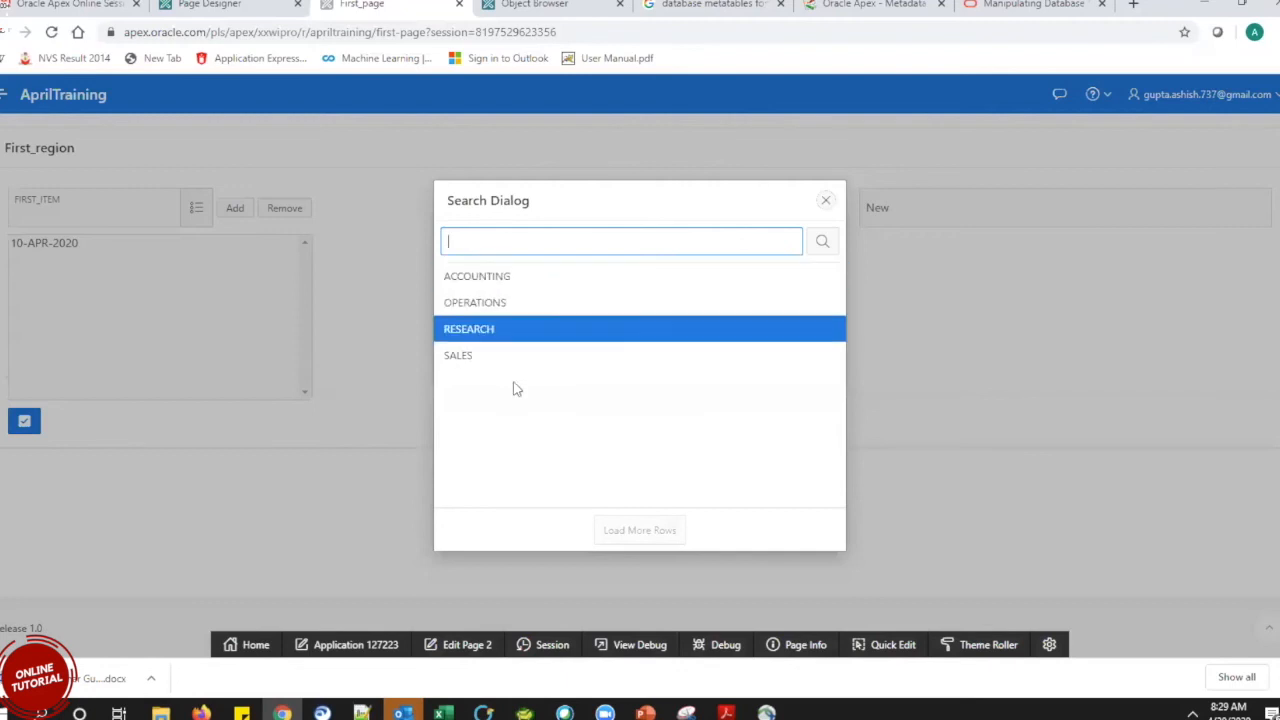
left_click(501, 302)
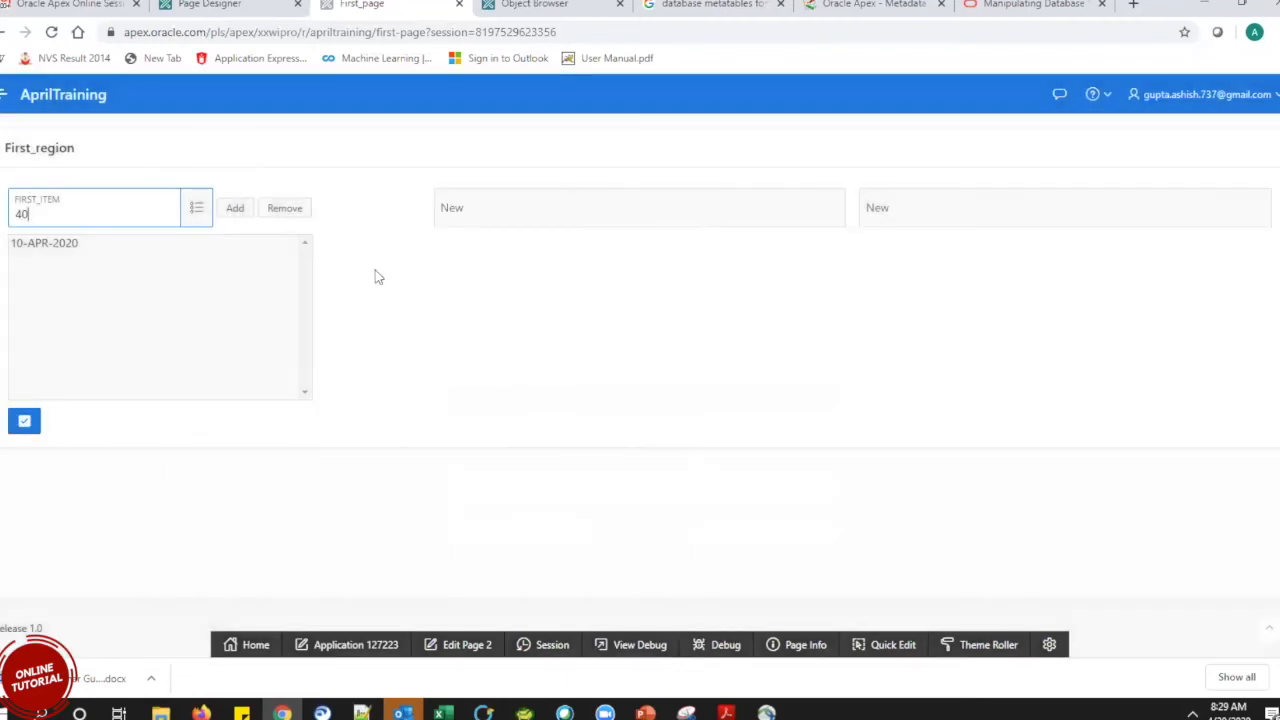
left_click(235, 214)
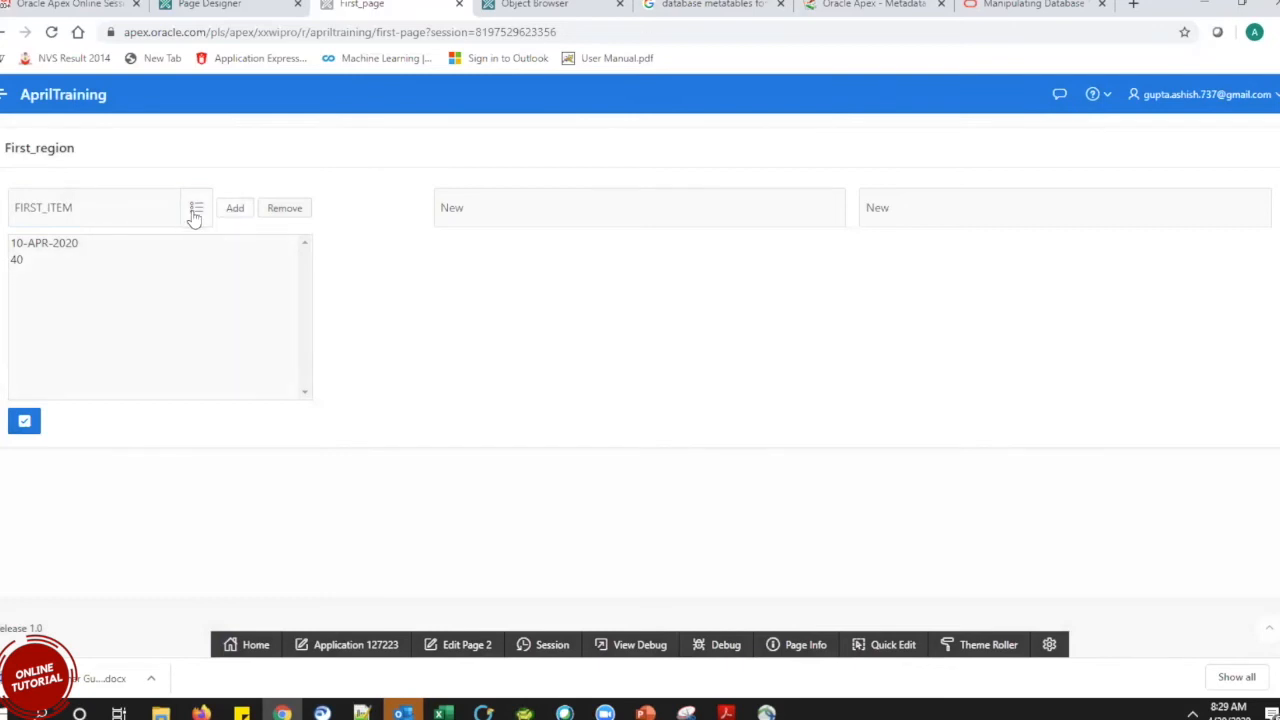
Add RESEARCH to FIRST_ITEM's list, and remove both added department entries, keeping 10-APR-2020.
left_click(195, 217)
left_click(485, 330)
left_click(236, 211)
left_click_drag(103, 289, 100, 258)
left_click(284, 208)
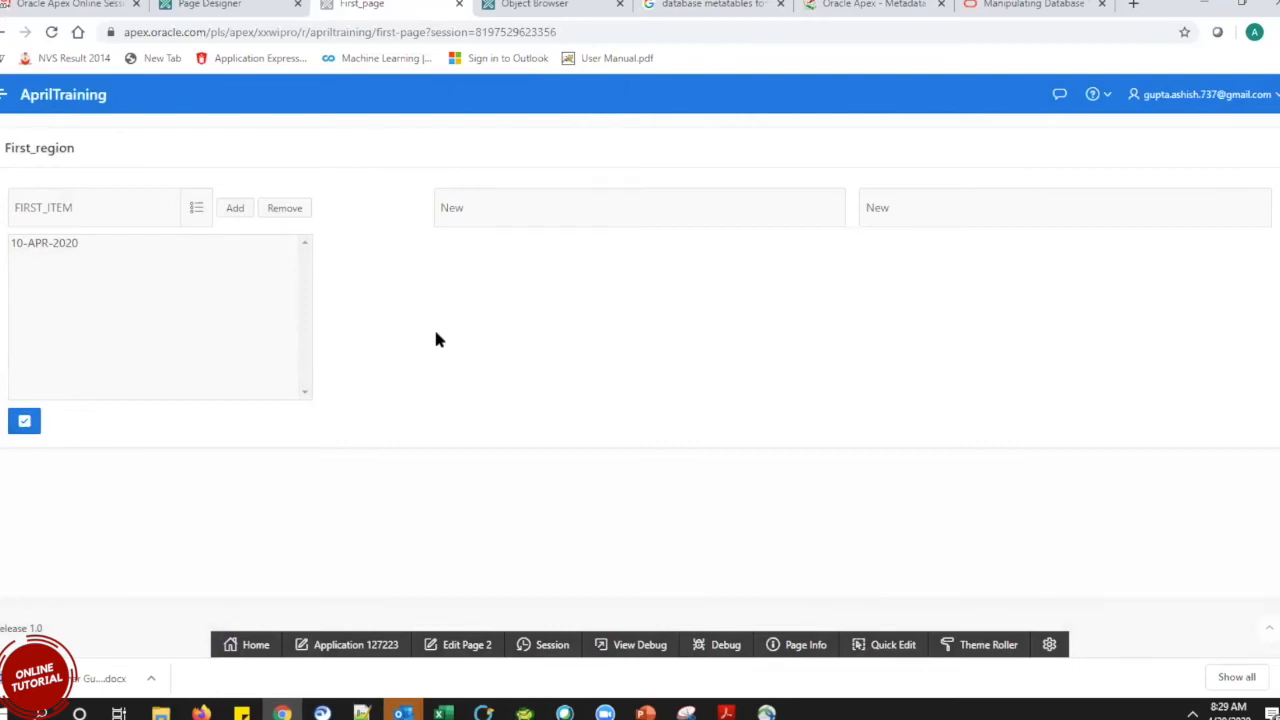
left_click(649, 31)
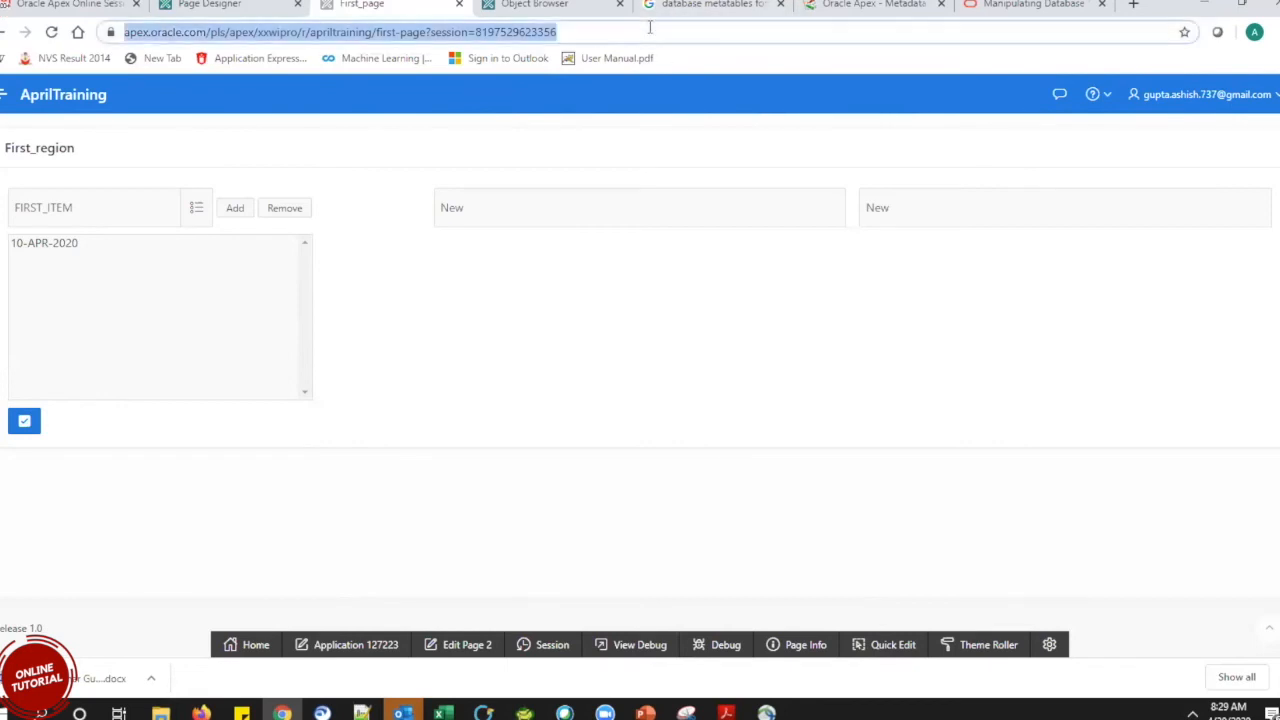
left_click(657, 328)
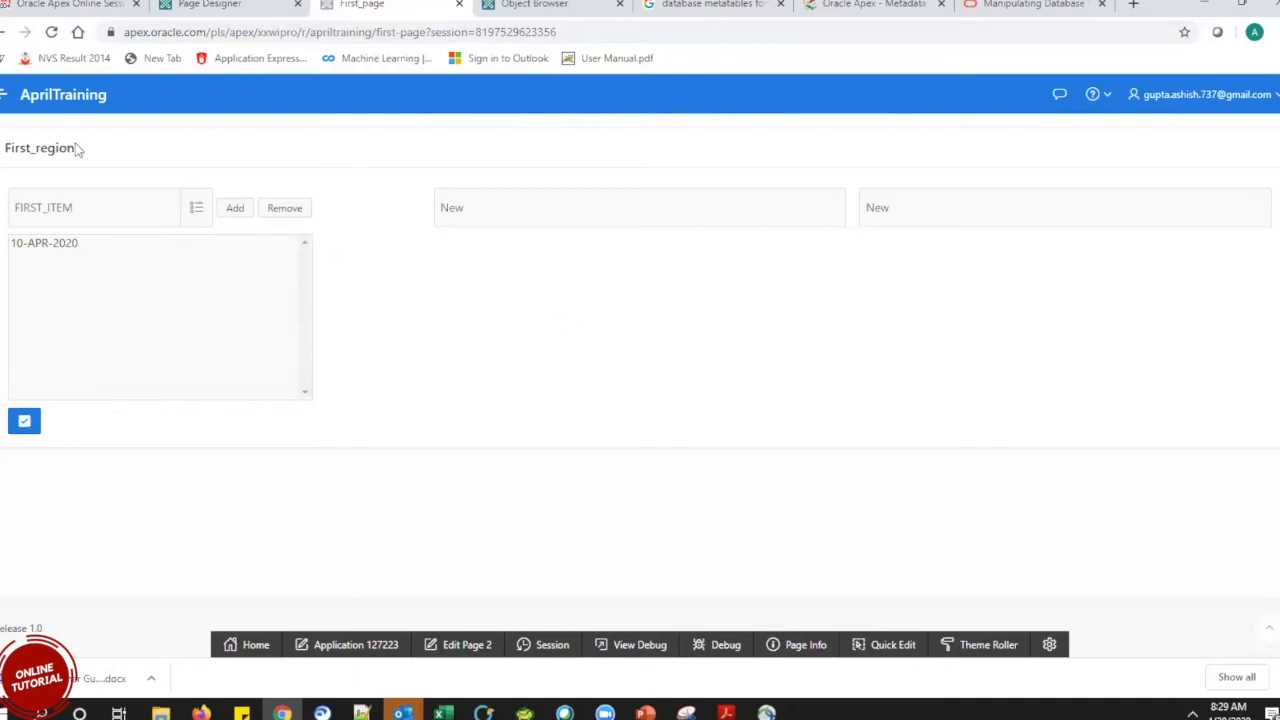
left_click_drag(113, 157, 3, 148)
left_click_drag(93, 147, 3, 148)
left_click_drag(84, 150, 3, 148)
left_click(144, 151)
double_click(40, 149)
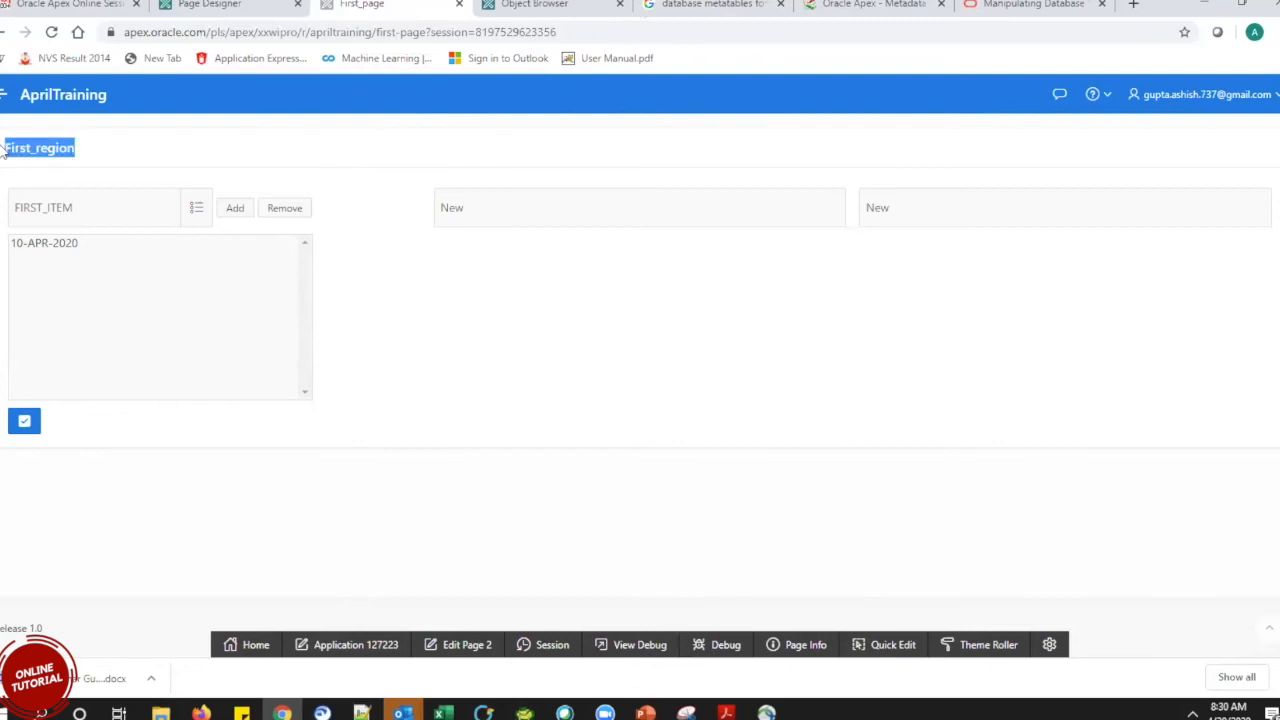
left_click(140, 160)
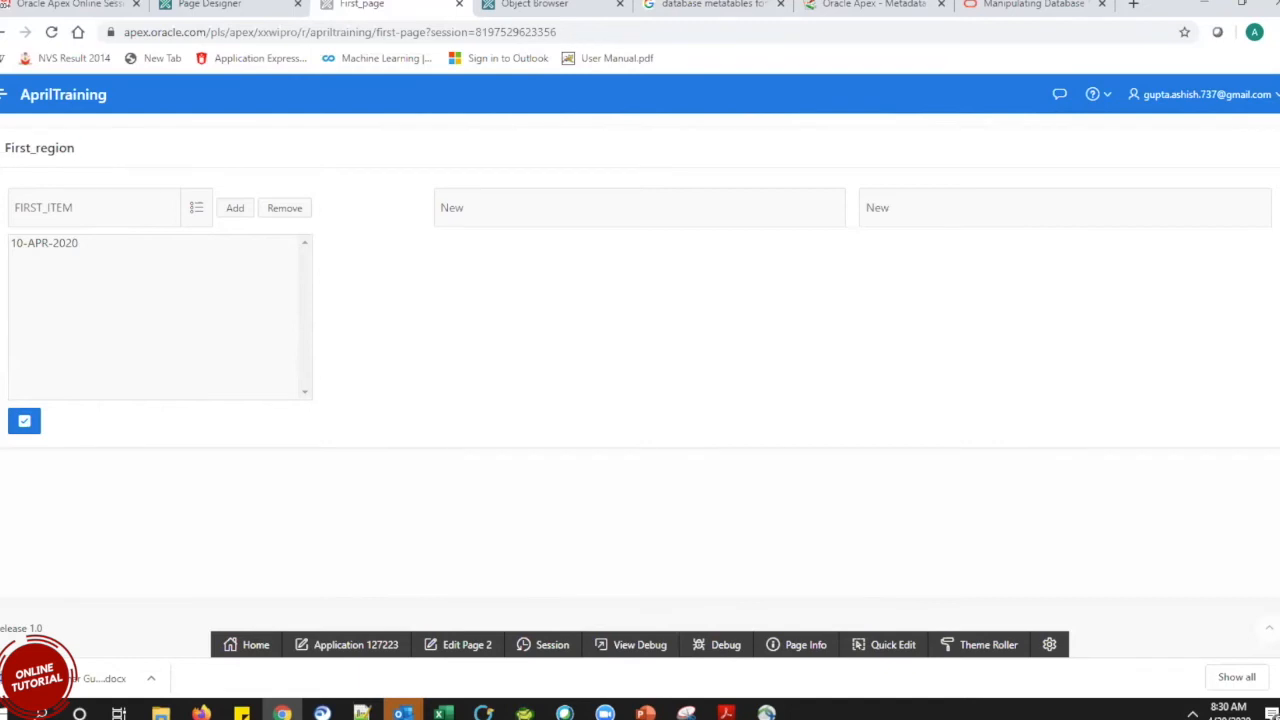
double_click(111, 157)
left_click(113, 157)
View the departments offered in FIRST_ITEM's search dialog and close it without choosing one.
left_click(196, 208)
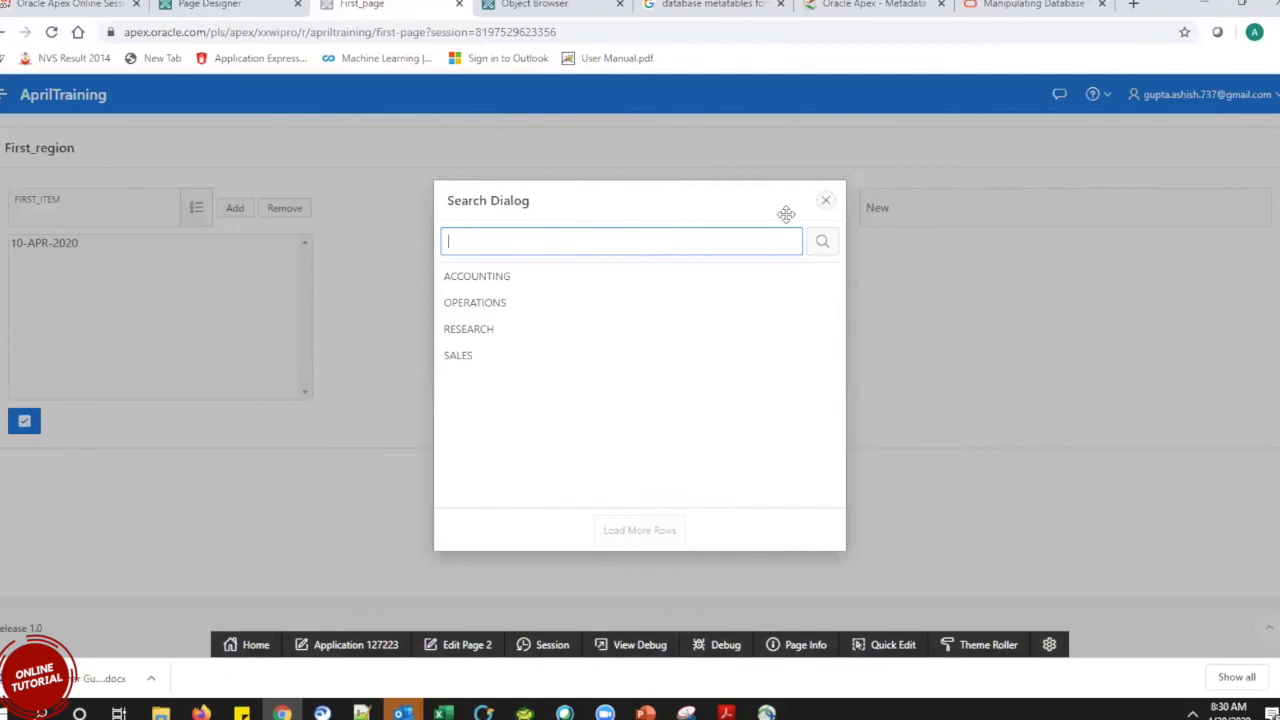
left_click(825, 200)
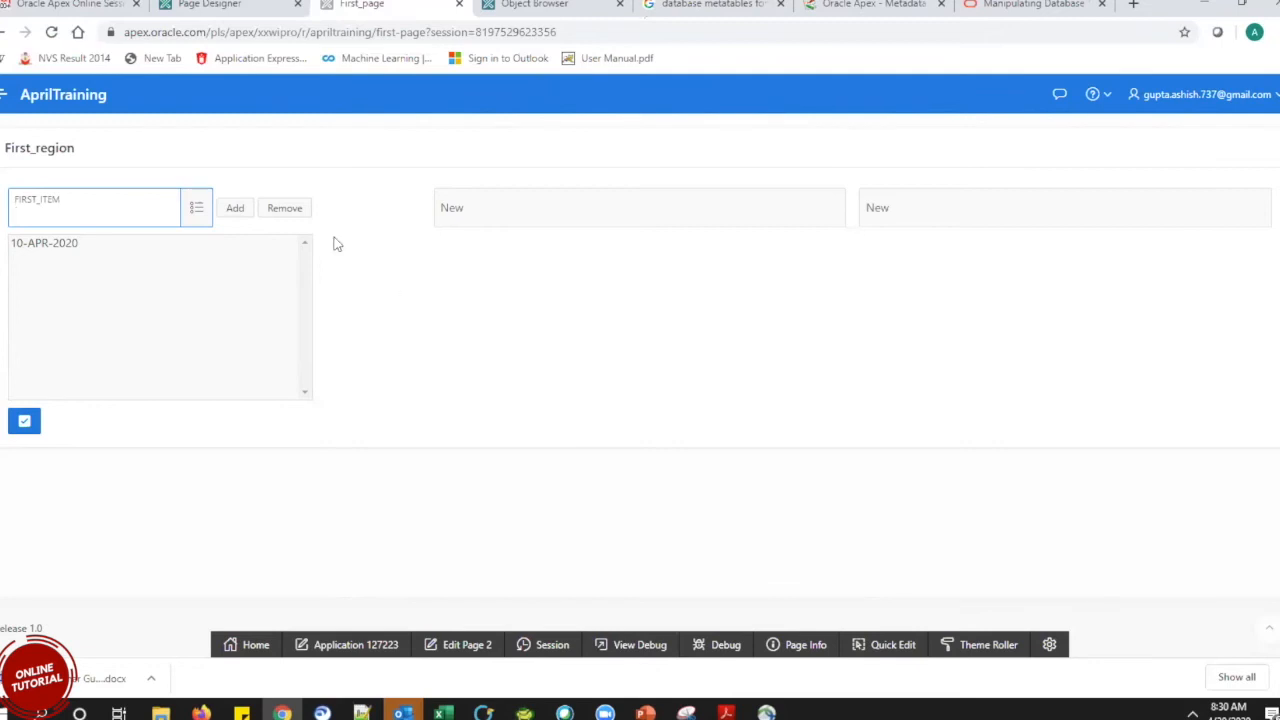
Return to Page Designer, set P2_FIRST_ITEM's type to Number Field, and save and run the page.
left_click(243, 4)
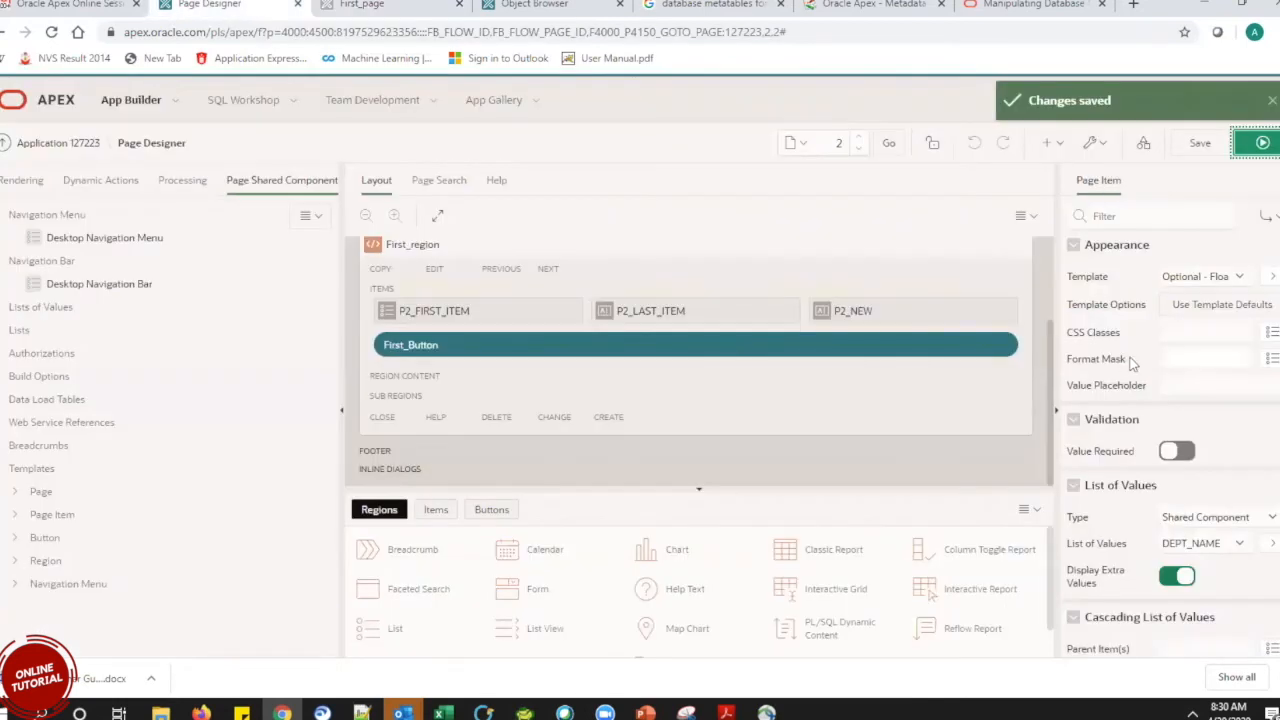
left_click(503, 308)
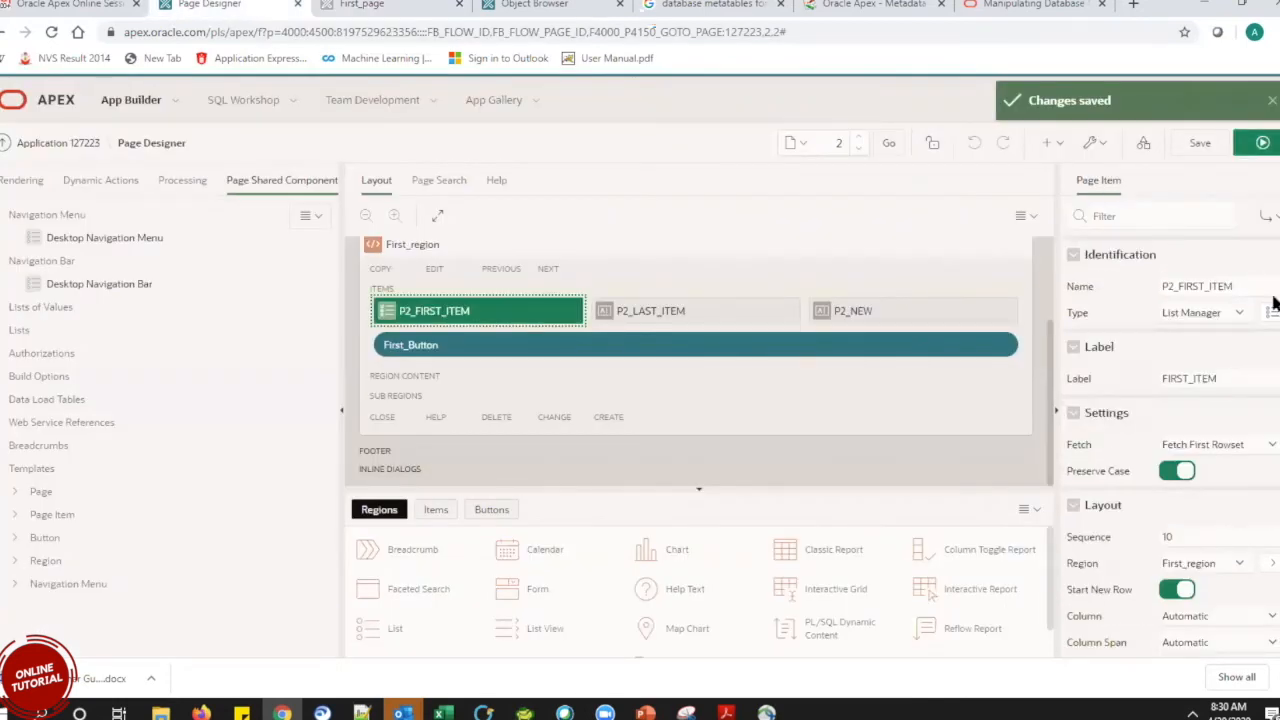
left_click(1205, 313)
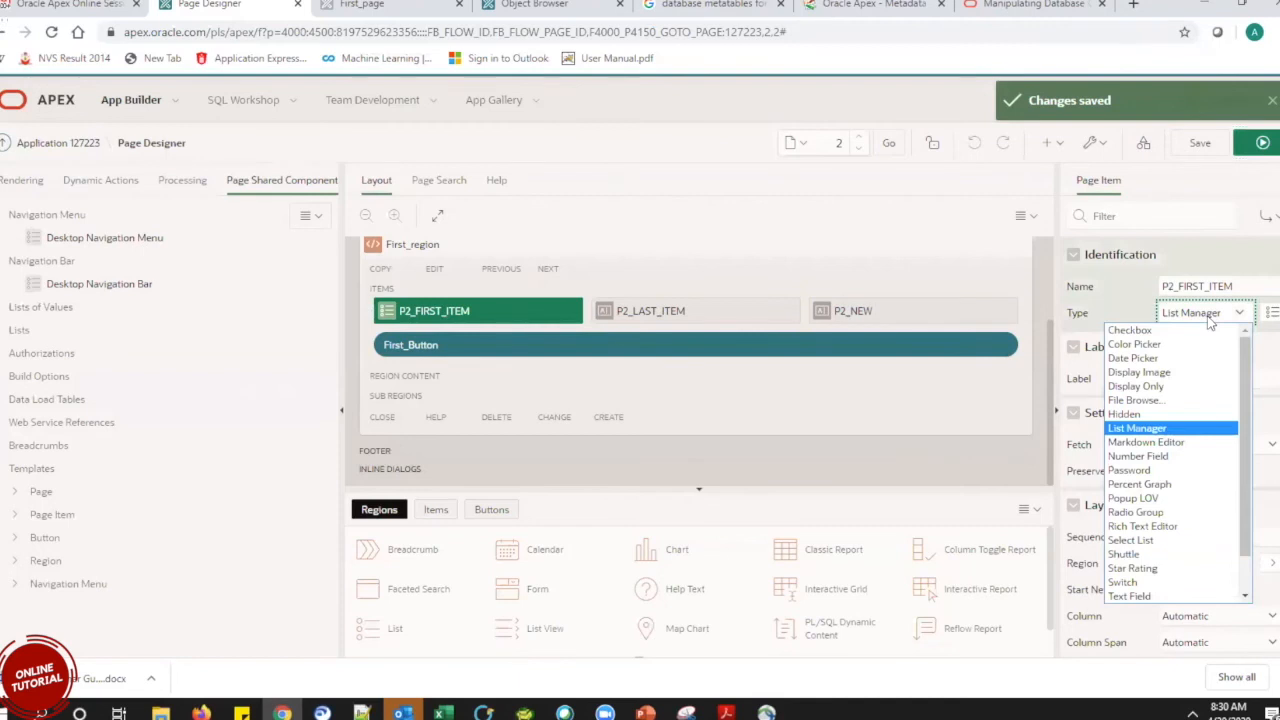
left_click(1177, 458)
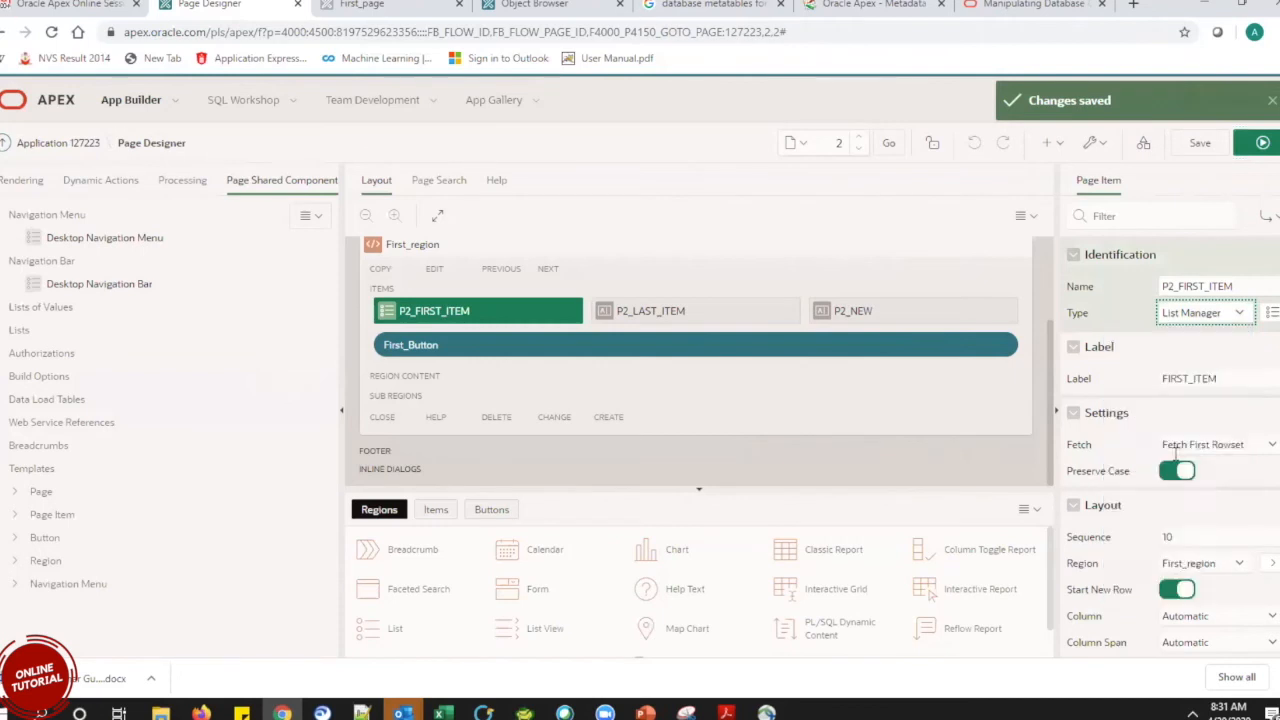
left_click(1200, 143)
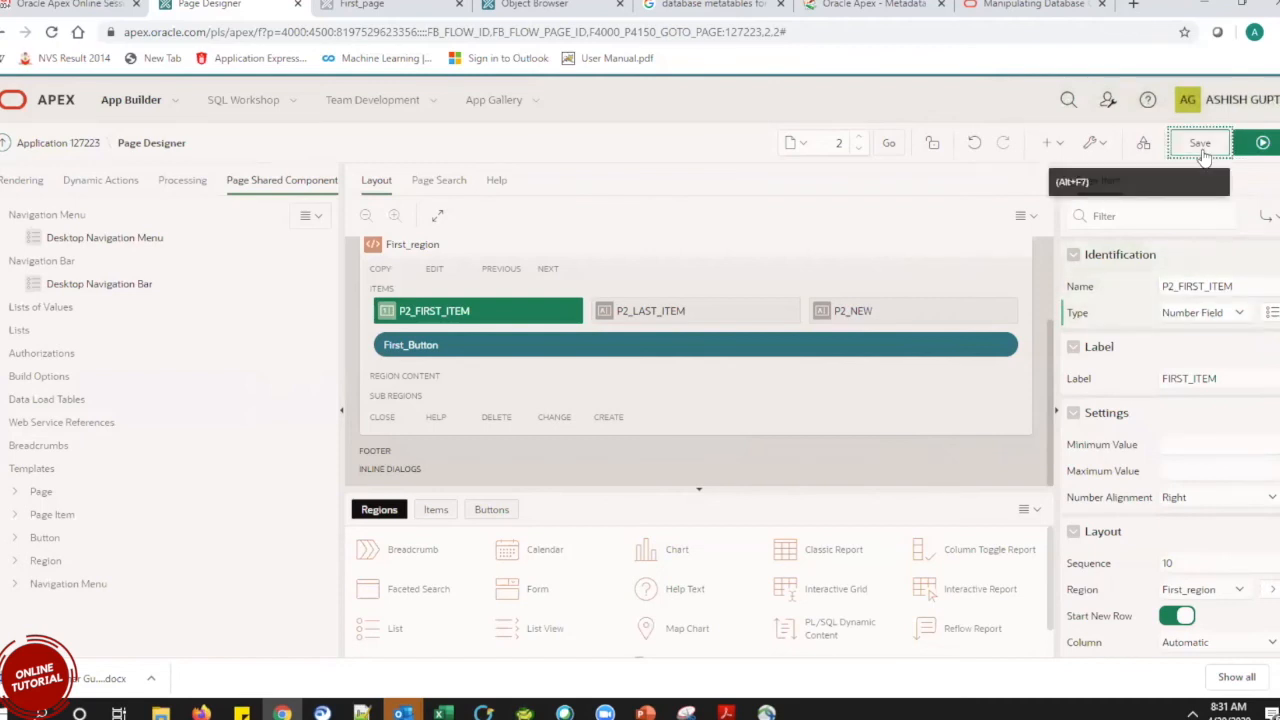
left_click(1272, 145)
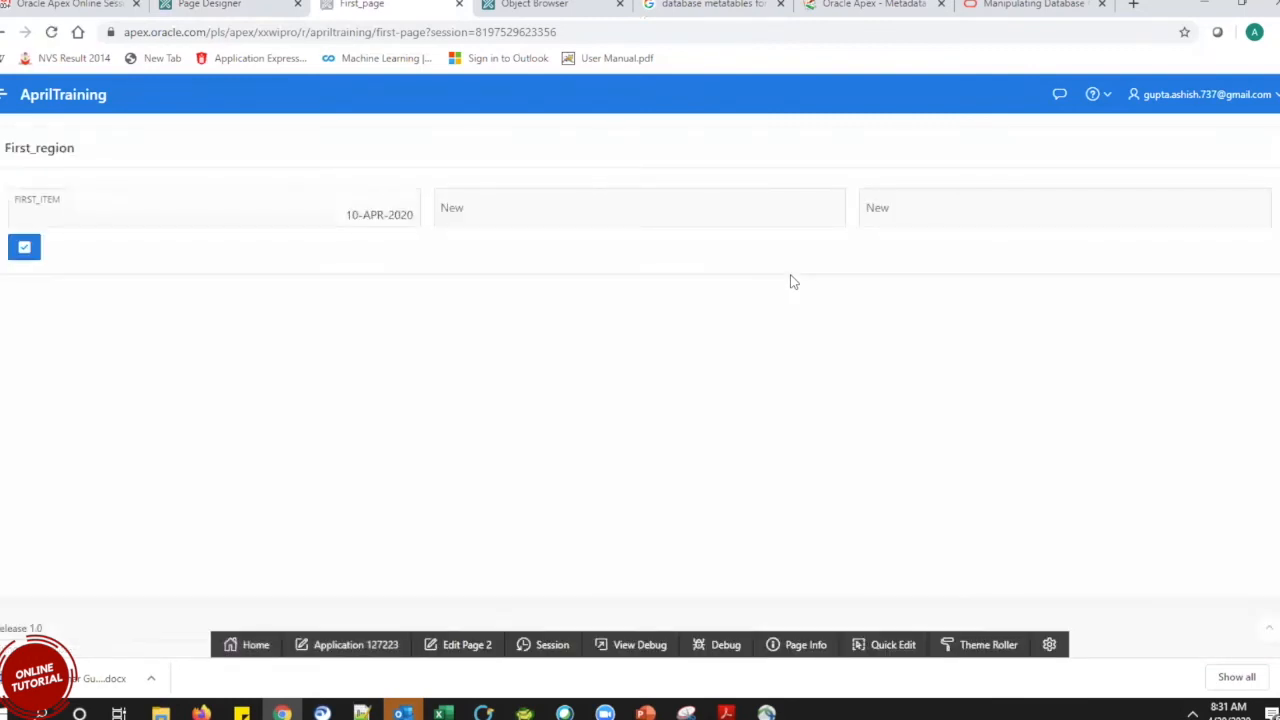
Try to submit the page with the text EWQEWQQEQE entered before the existing date in FIRST_ITEM.
left_click(214, 206)
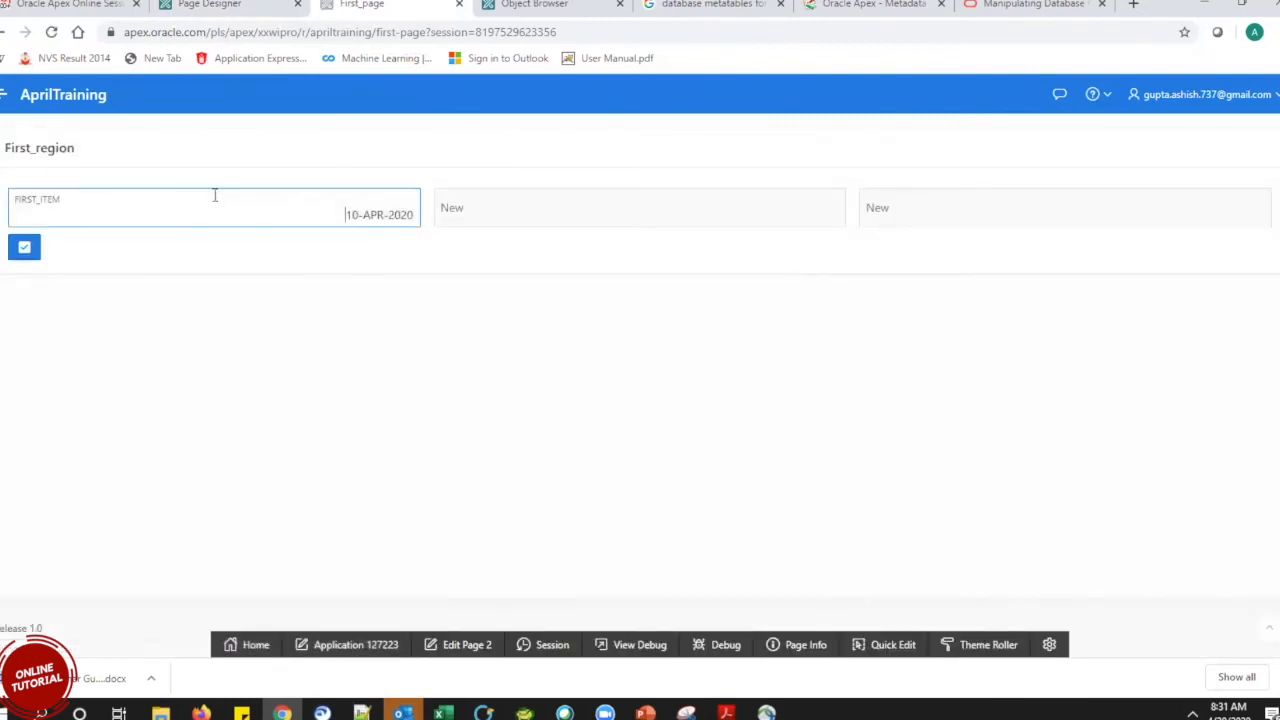
type("EWQEWQQEQE")
left_click(24, 247)
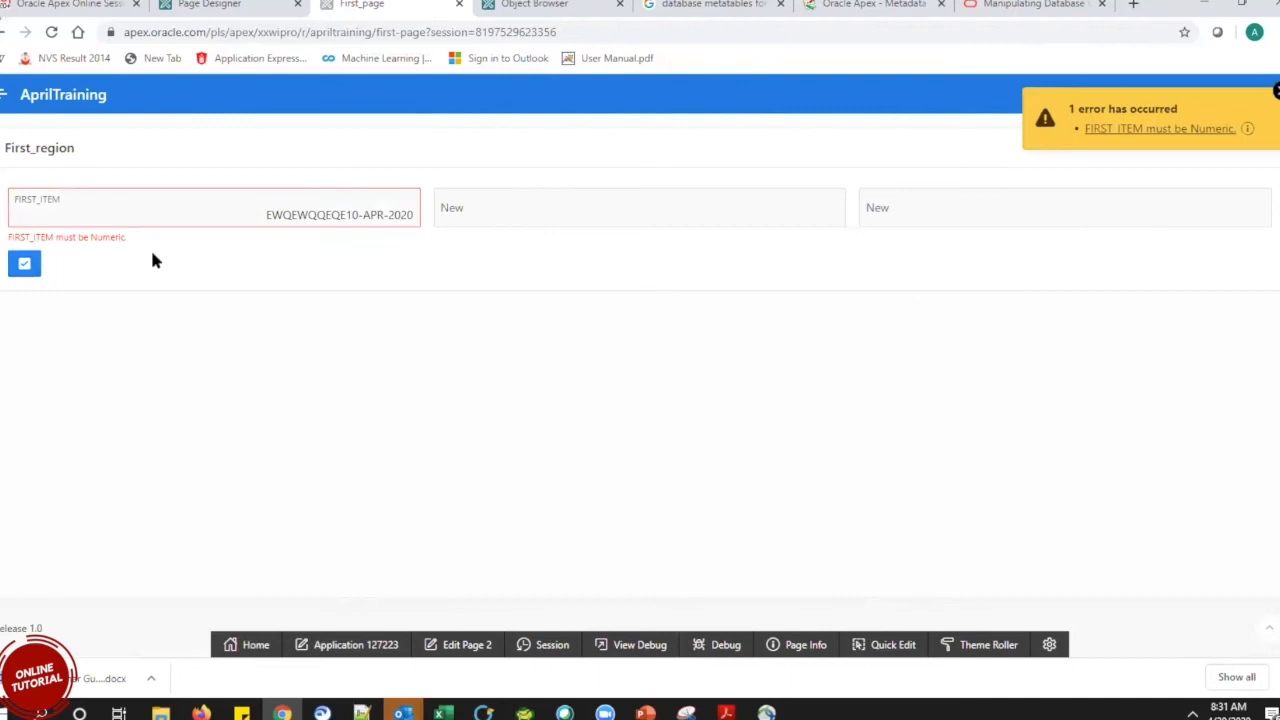
left_click(191, 219)
left_click_drag(191, 219, 461, 211)
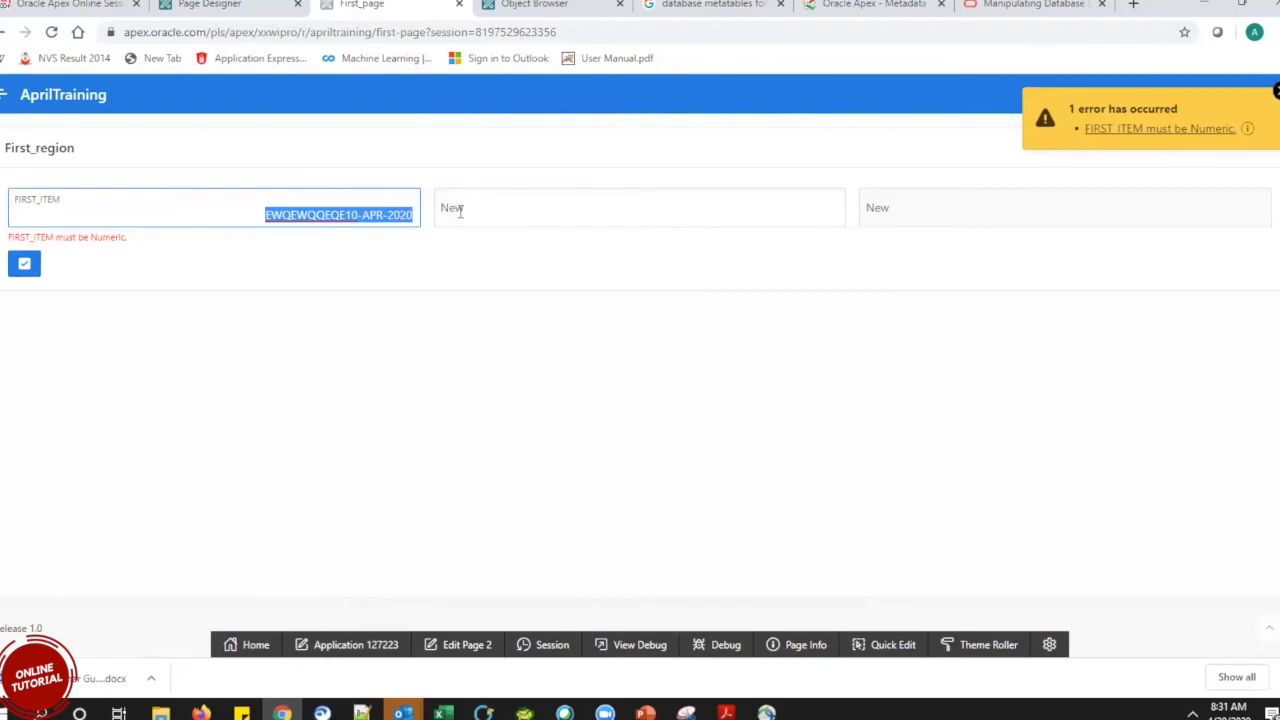
key("BackSpace")
type("756328723423")
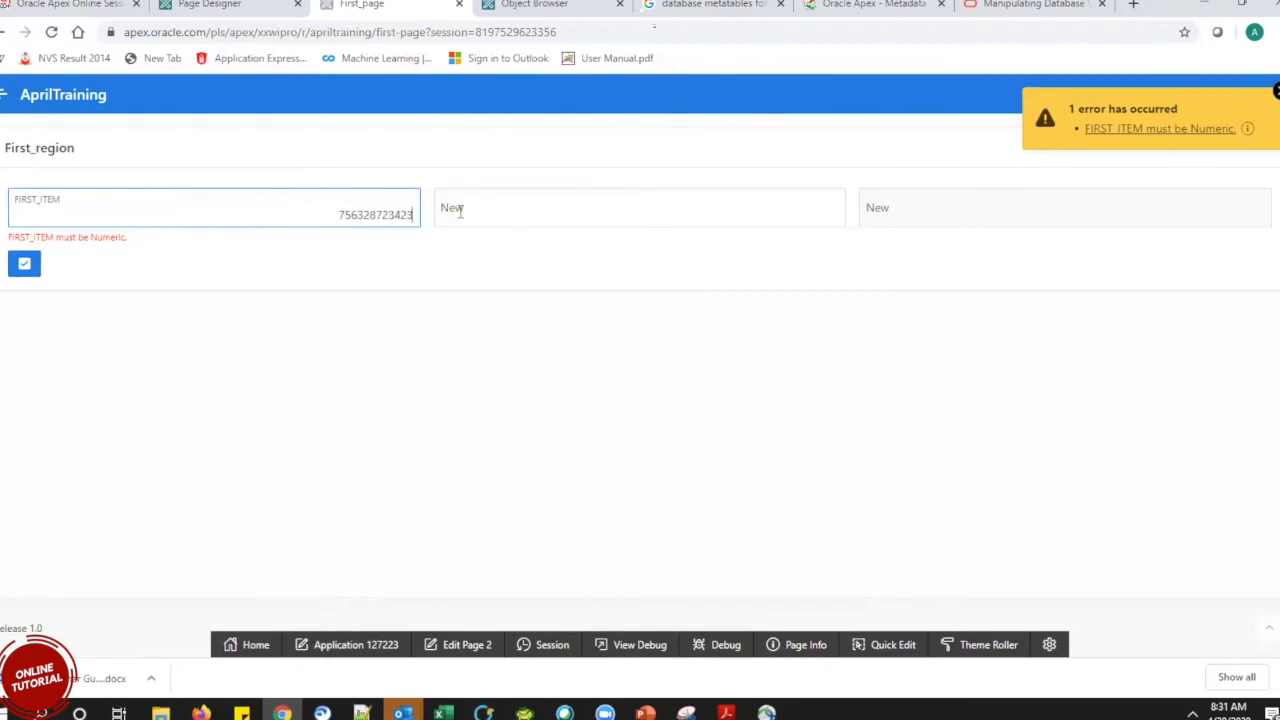
left_click(32, 265)
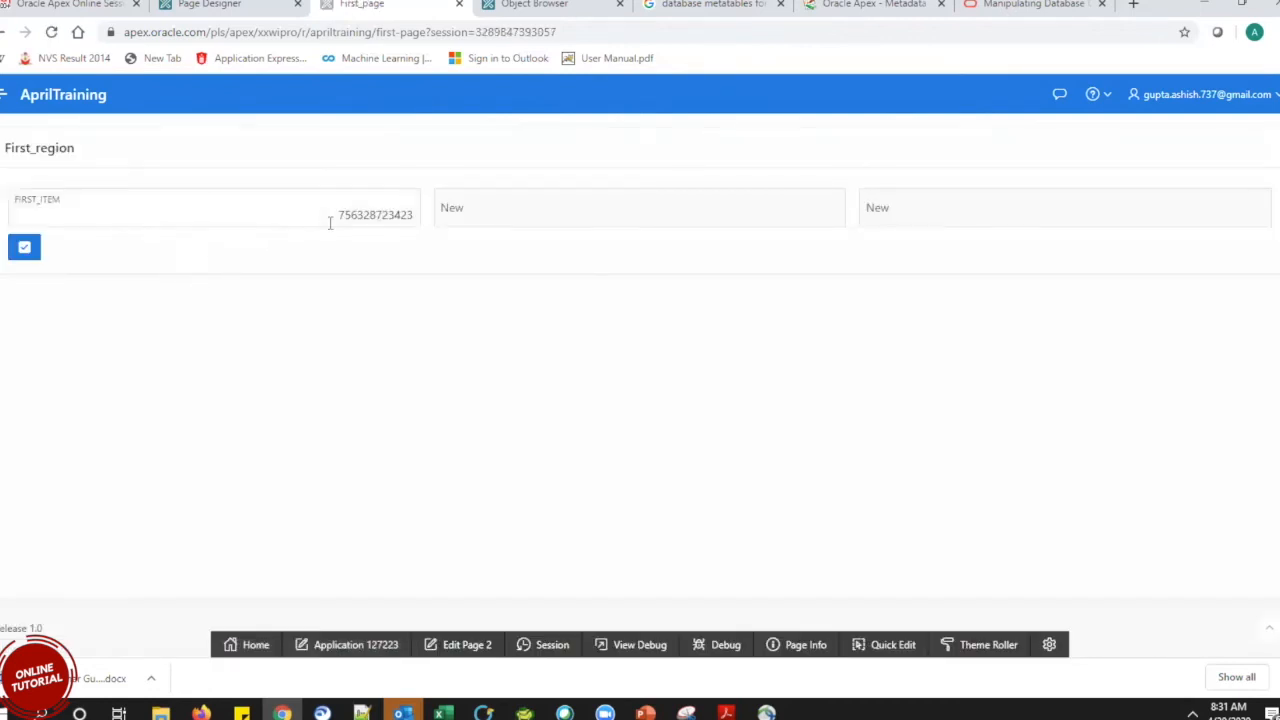
left_click_drag(306, 214, 500, 218)
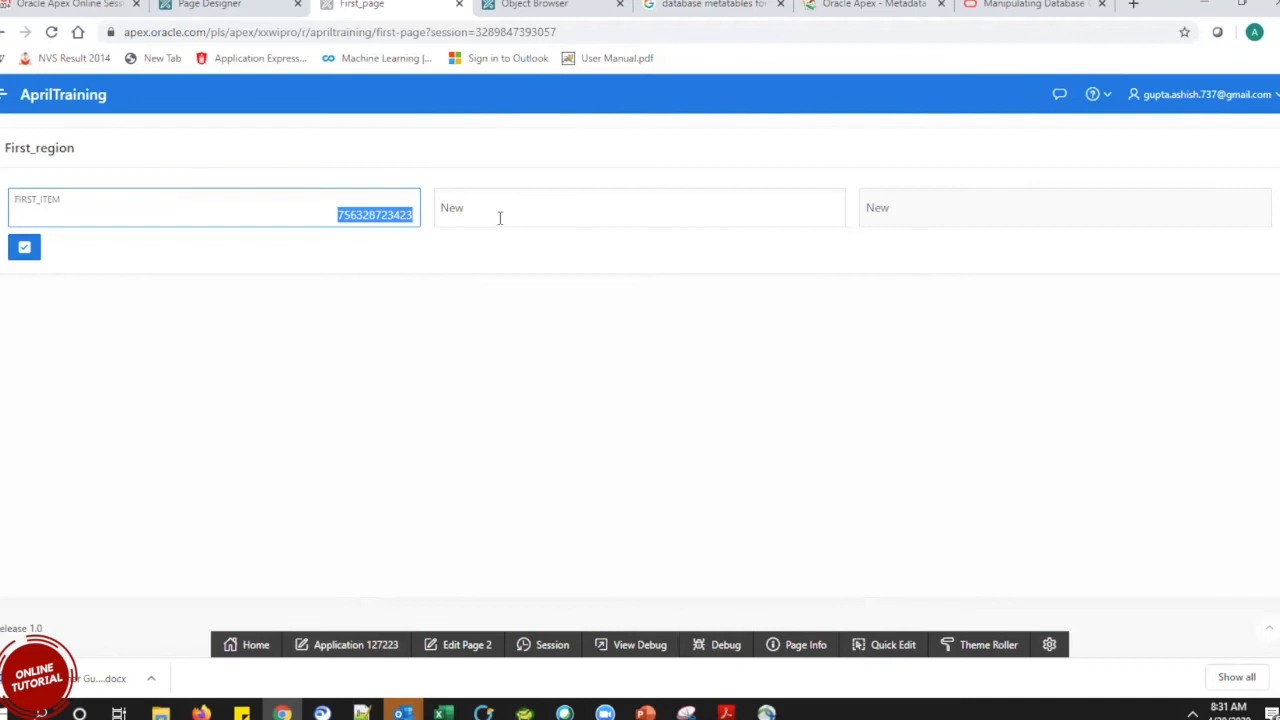
Replace FIRST_ITEM's contents with DVCDSSANCK and try to submit the page.
key("BackSpace")
type("DVCDSSANCK")
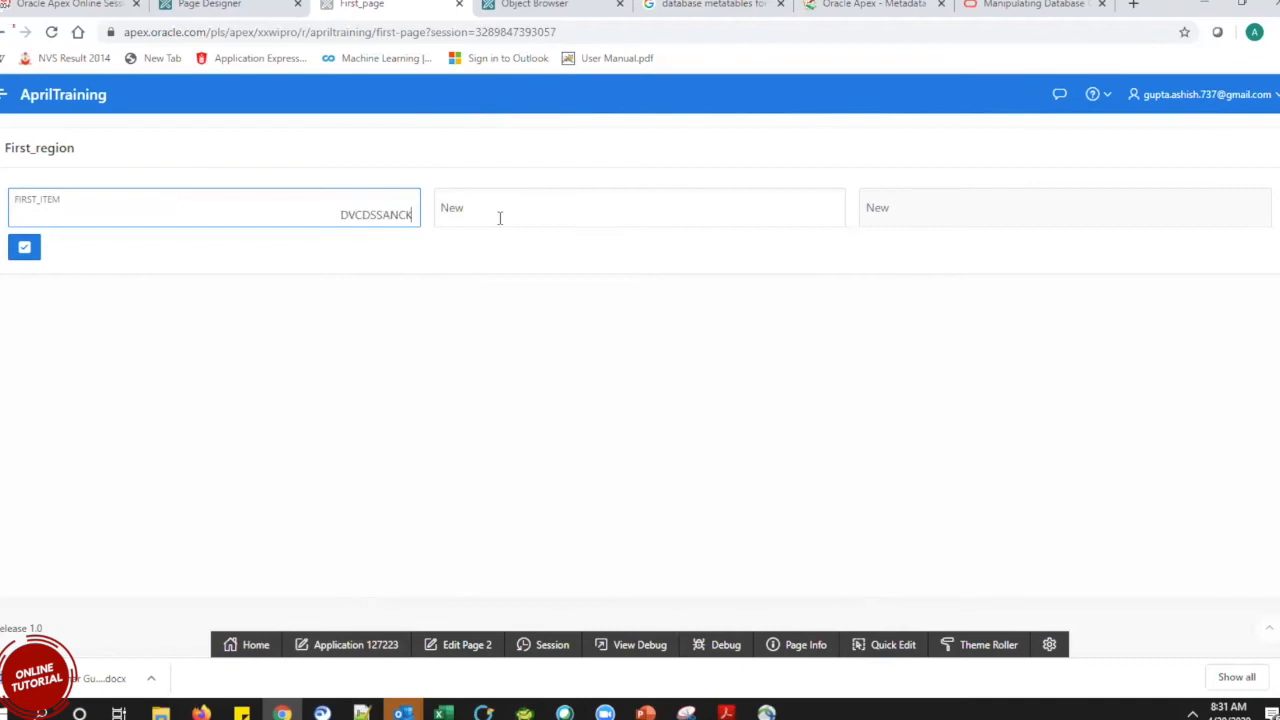
left_click(24, 247)
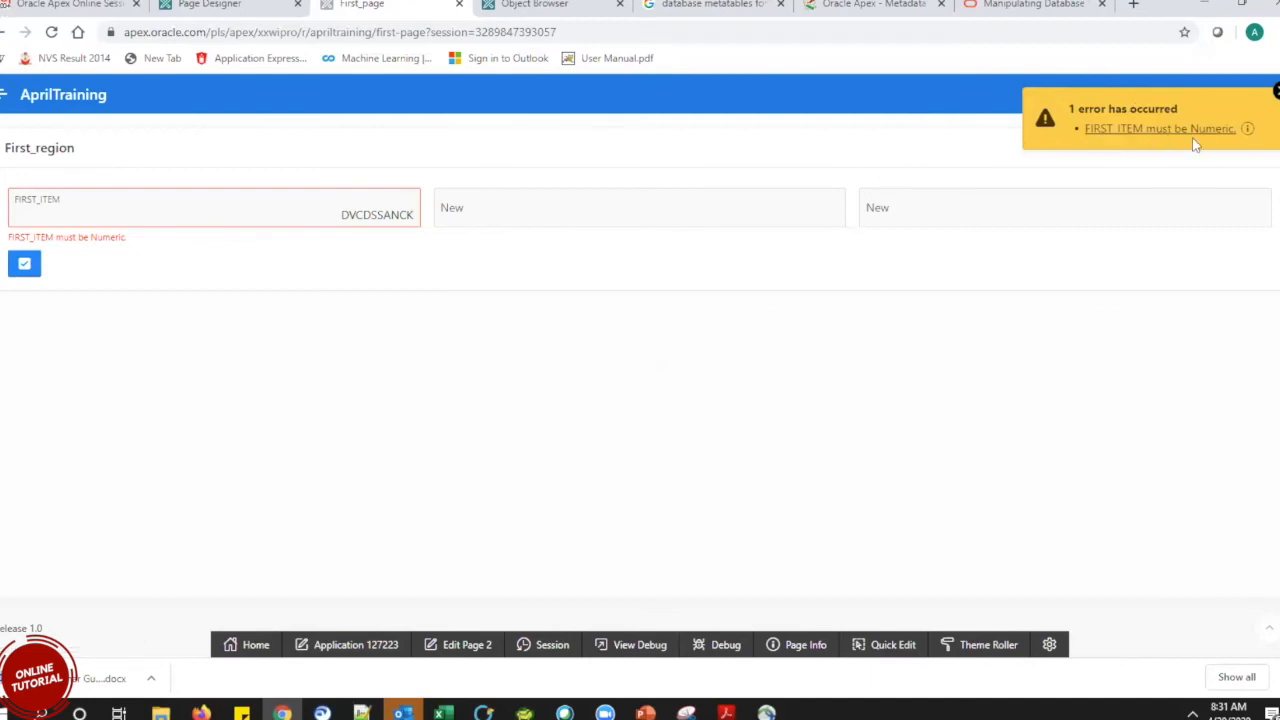
Examine the developer technical info for the FIRST_ITEM validation error and close it.
left_click(1247, 131)
left_click_drag(481, 206, 741, 317)
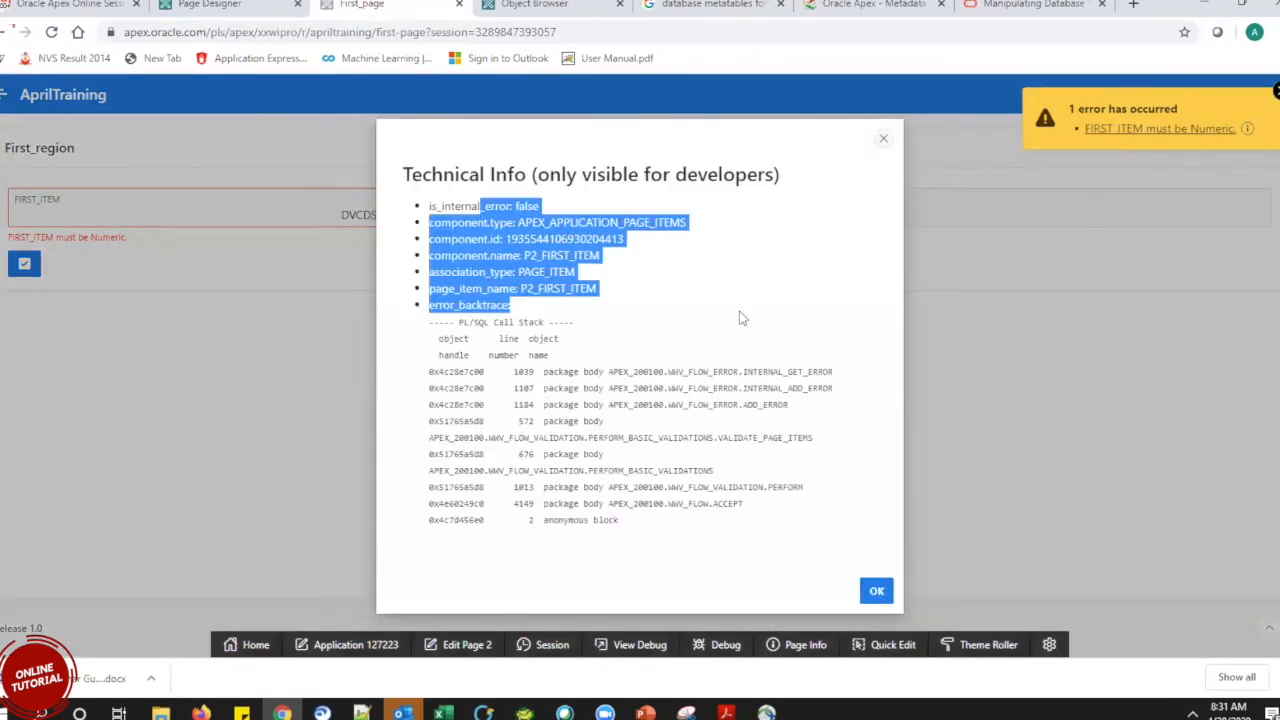
left_click(741, 317)
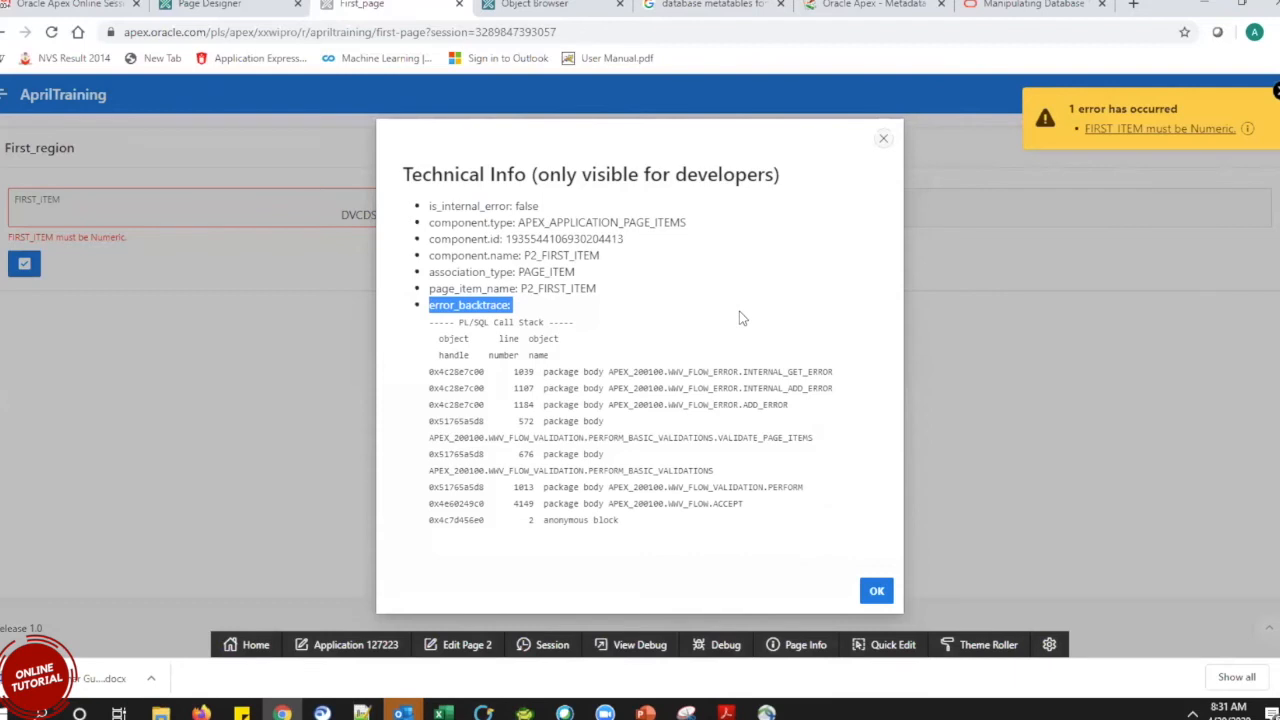
left_click(612, 224)
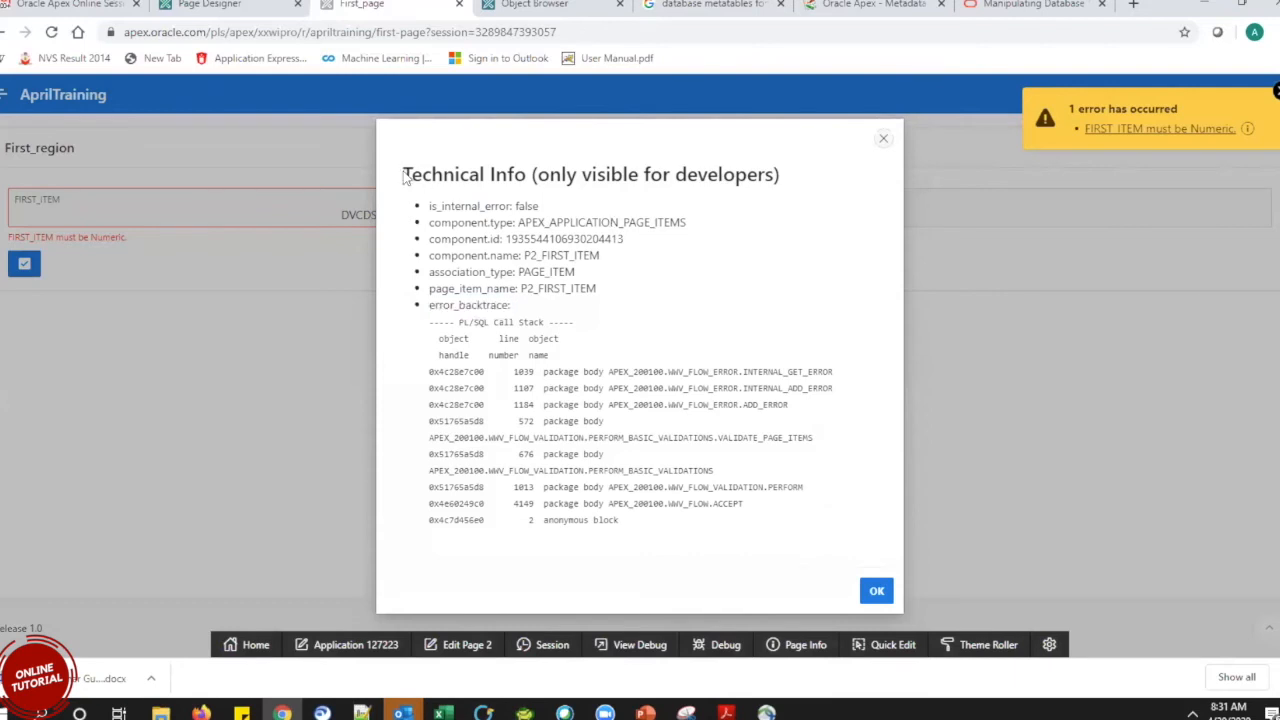
left_click_drag(405, 176, 785, 172)
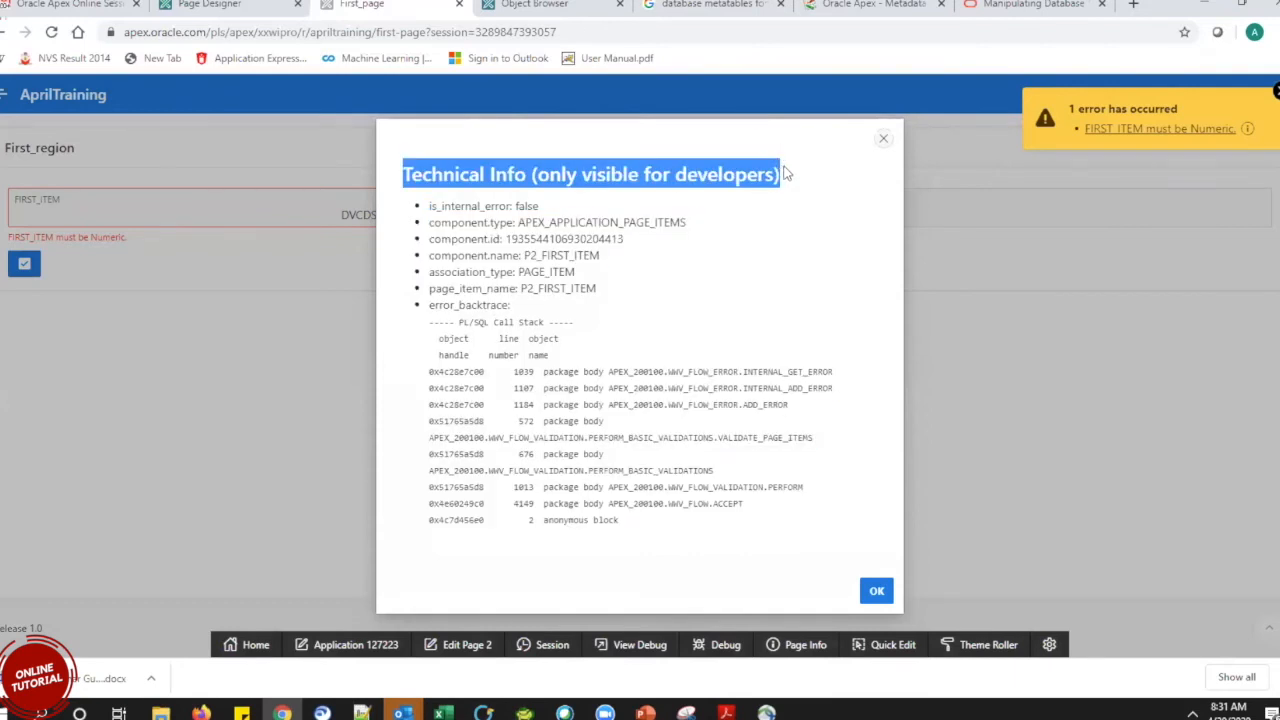
left_click(785, 173)
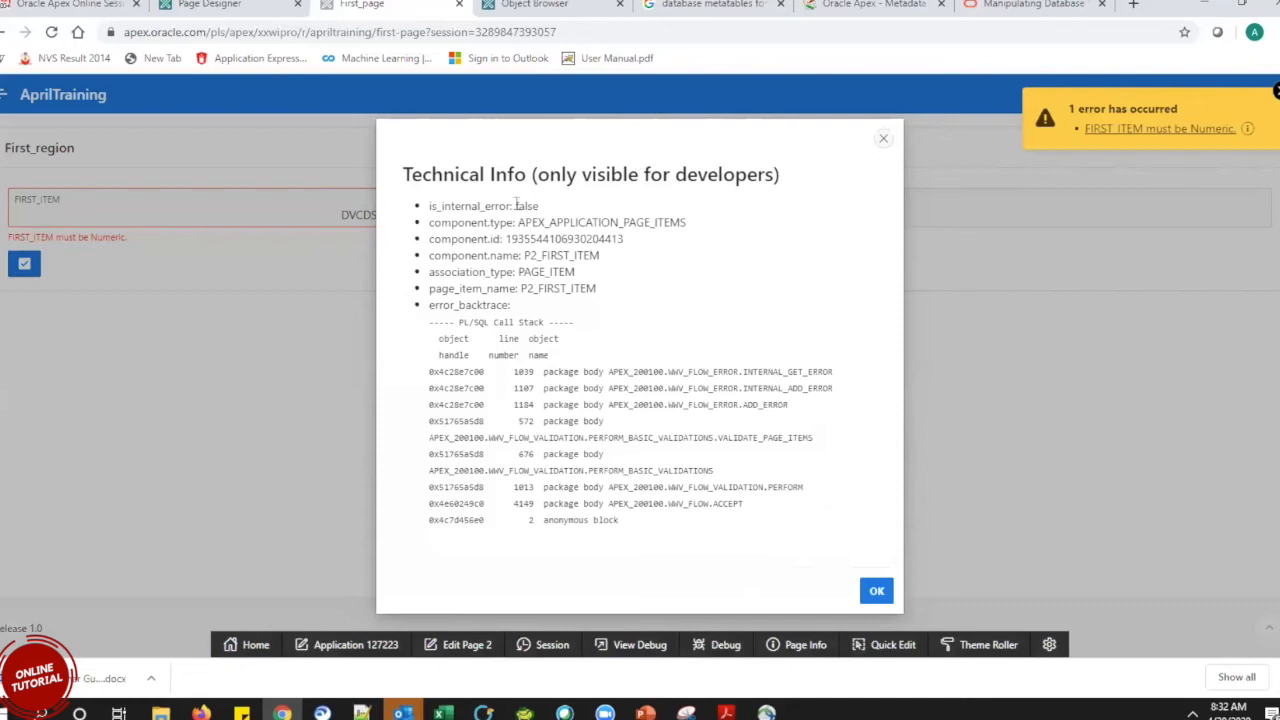
left_click_drag(496, 267, 575, 267)
left_click(574, 266)
left_click(883, 139)
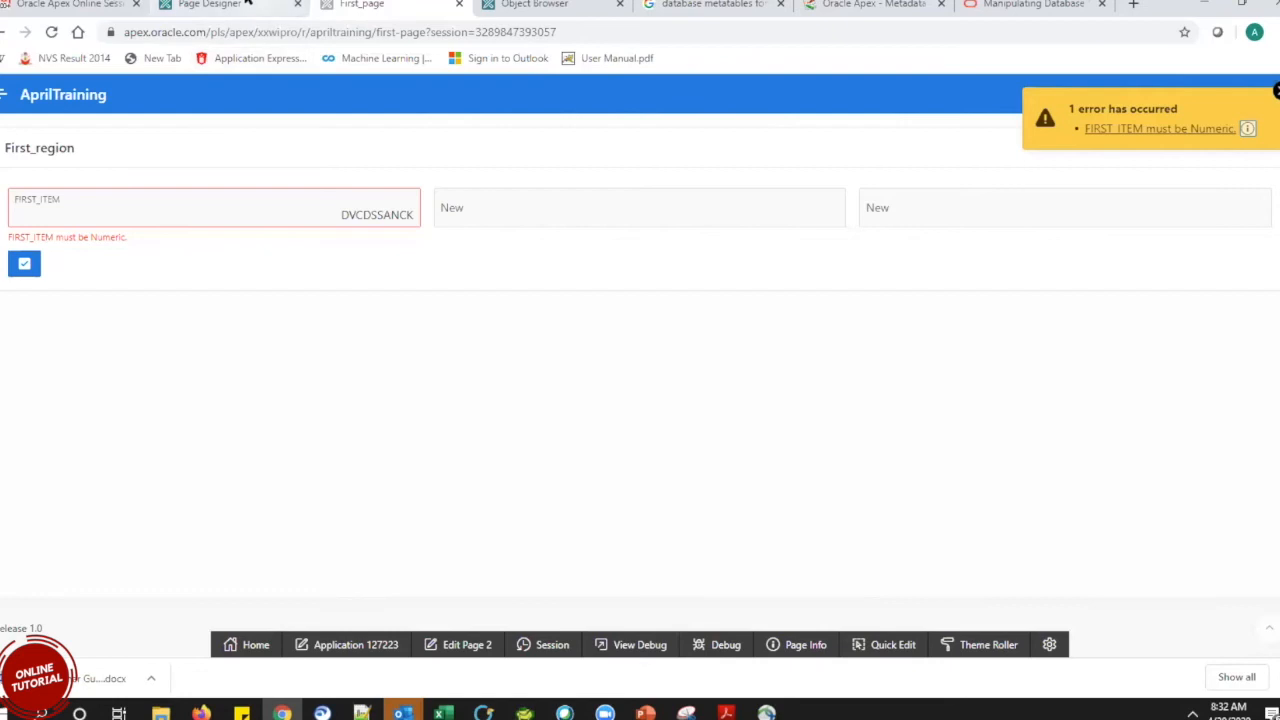
Return to Page Designer, set P2_FIRST_ITEM's type to Password, and save and run the page, discarding the unsaved entry.
left_click(248, 3)
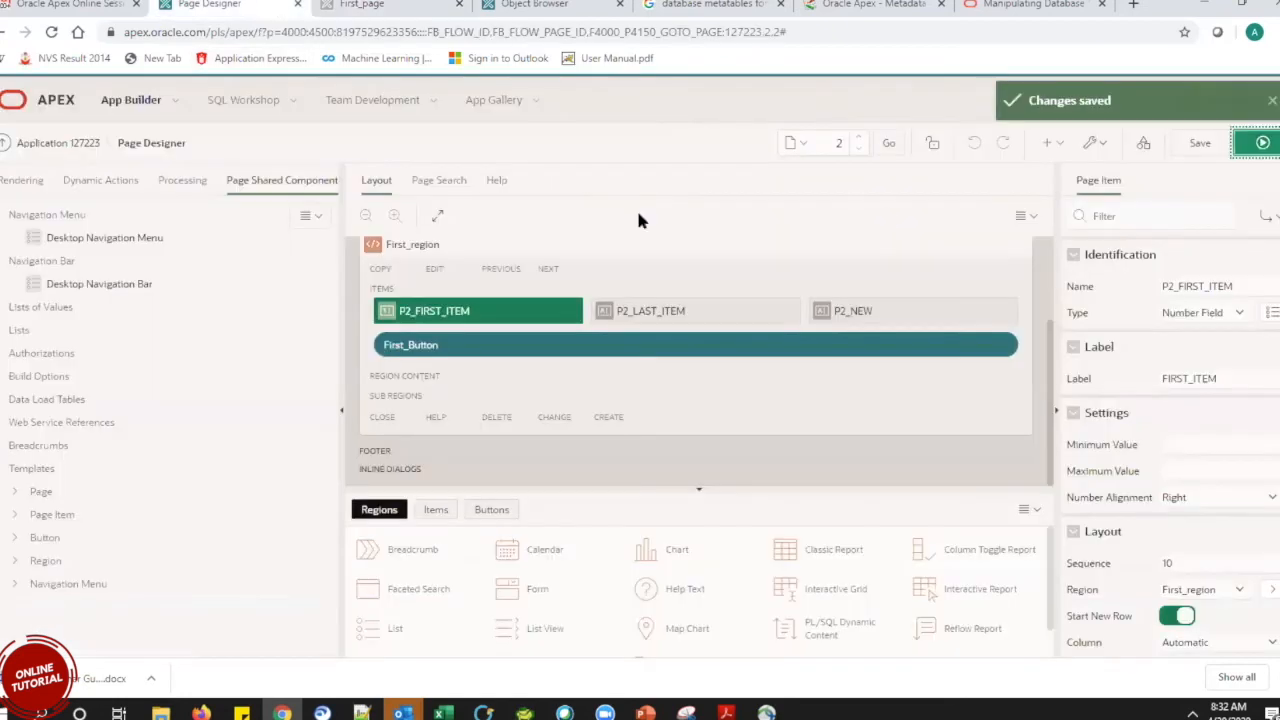
left_click(1203, 318)
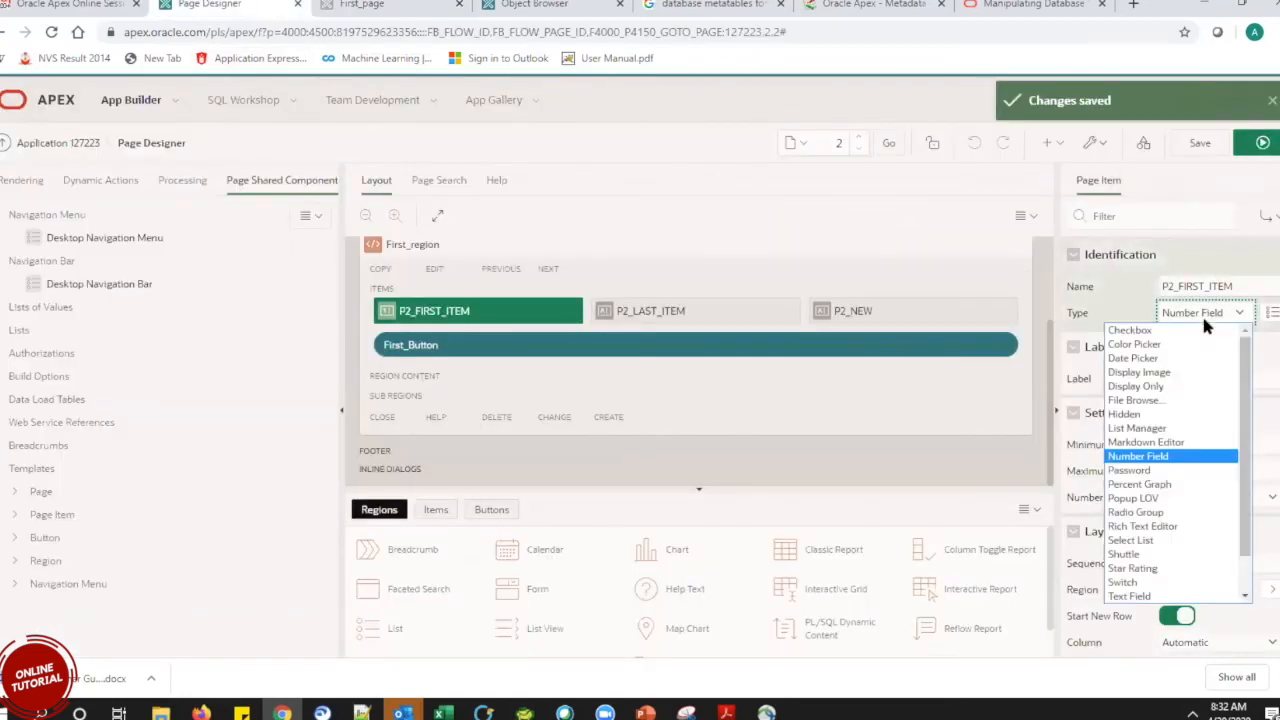
left_click(1132, 470)
left_click(1200, 143)
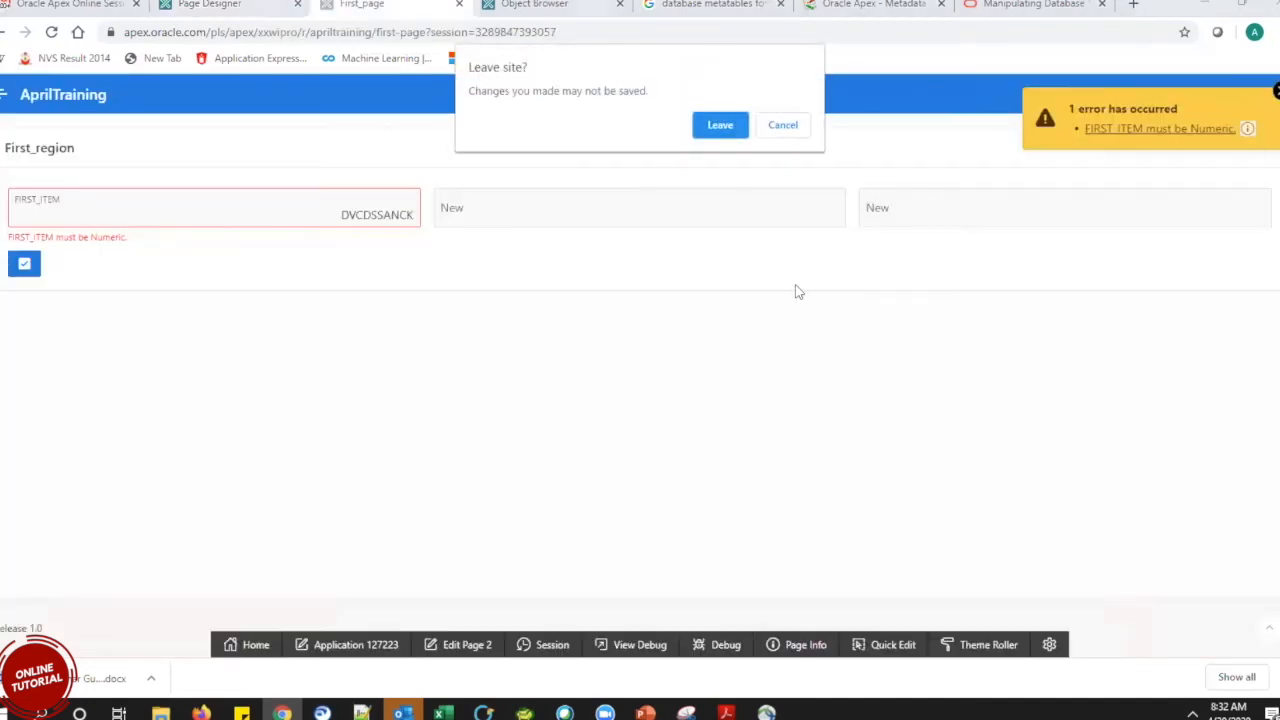
left_click(705, 126)
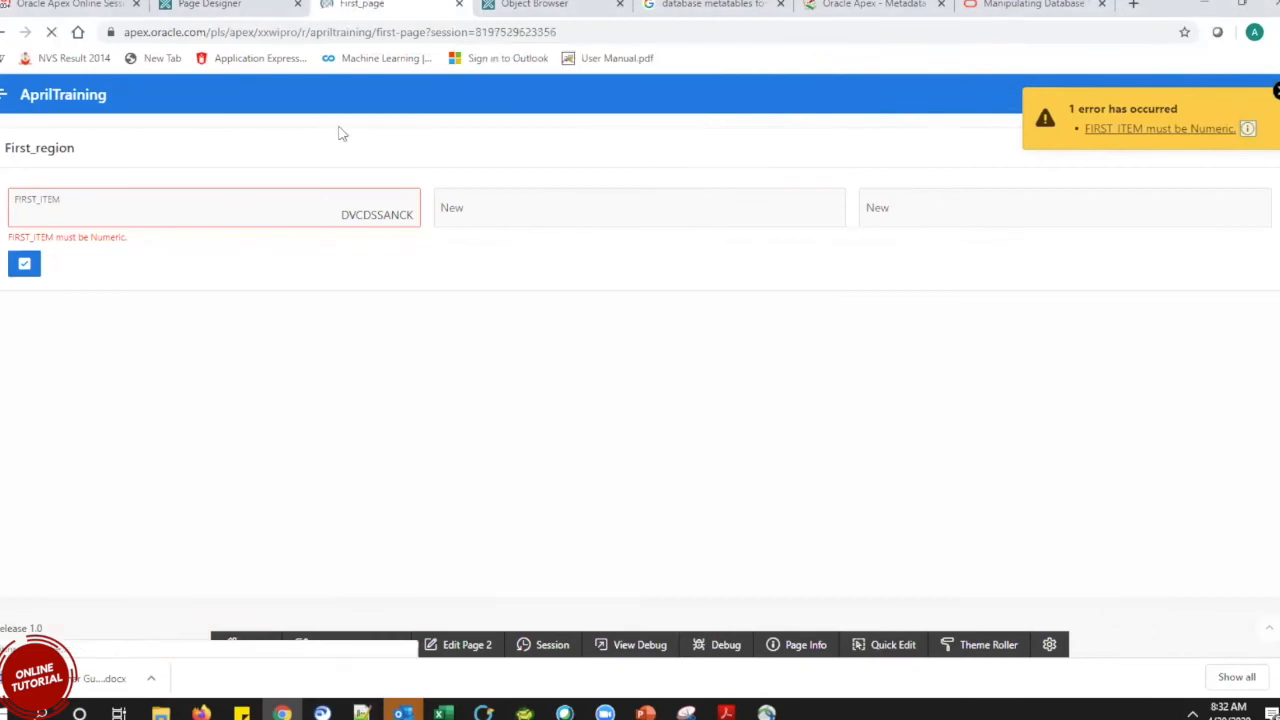
Enter a sample password in the FIRST_ITEM field of the running page.
left_click(310, 211)
type("•••••••••••••••••")
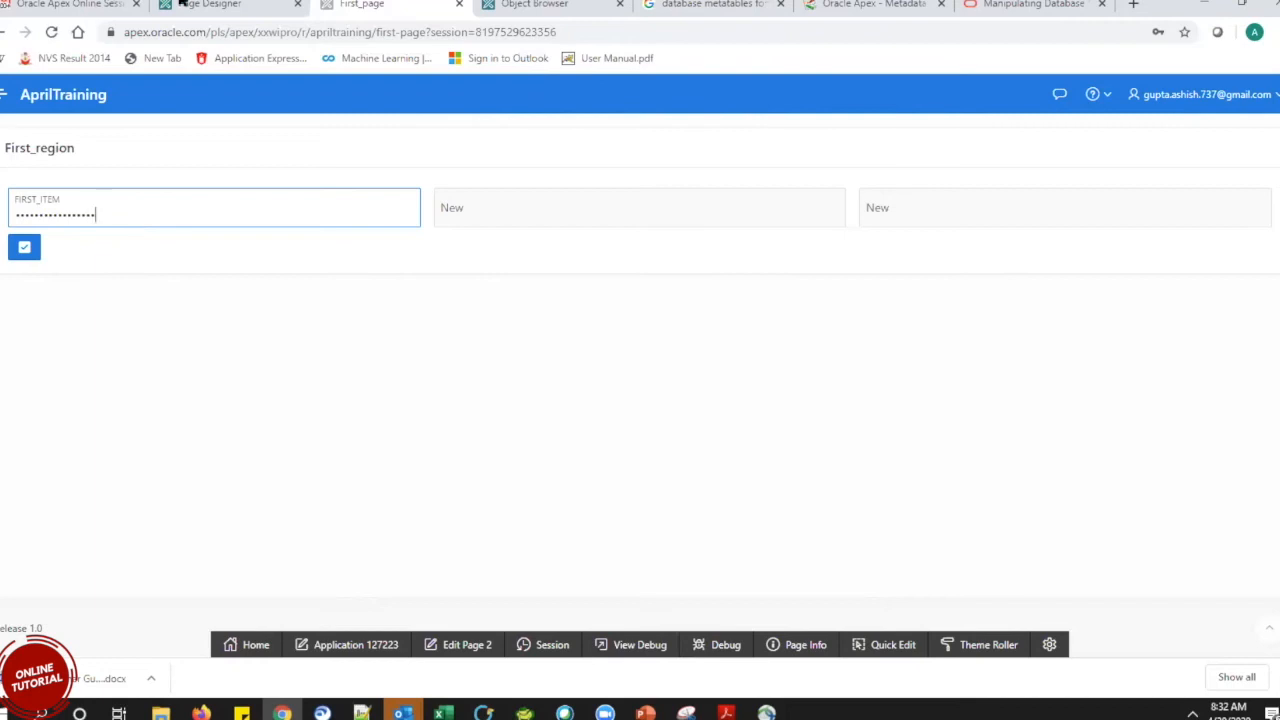
Return to Page Designer and set P2_FIRST_ITEM's type to Text Field.
left_click(189, 4)
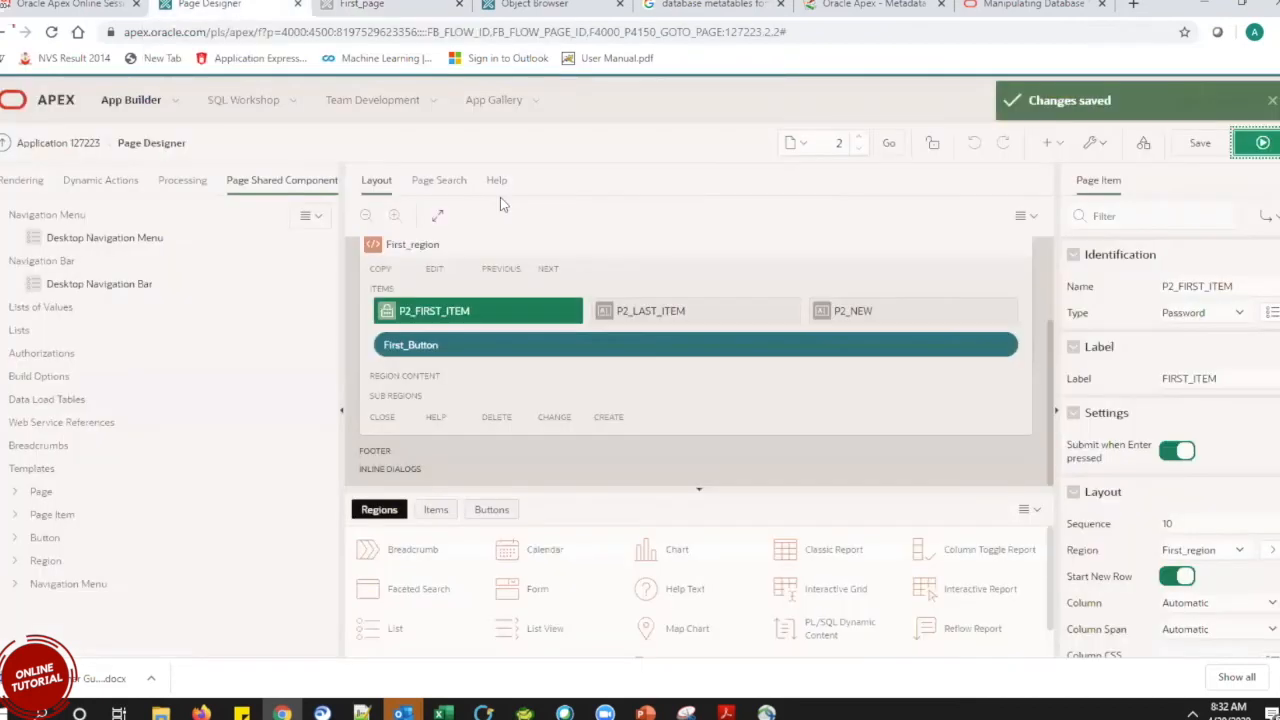
left_click_drag(1275, 268, 1274, 341)
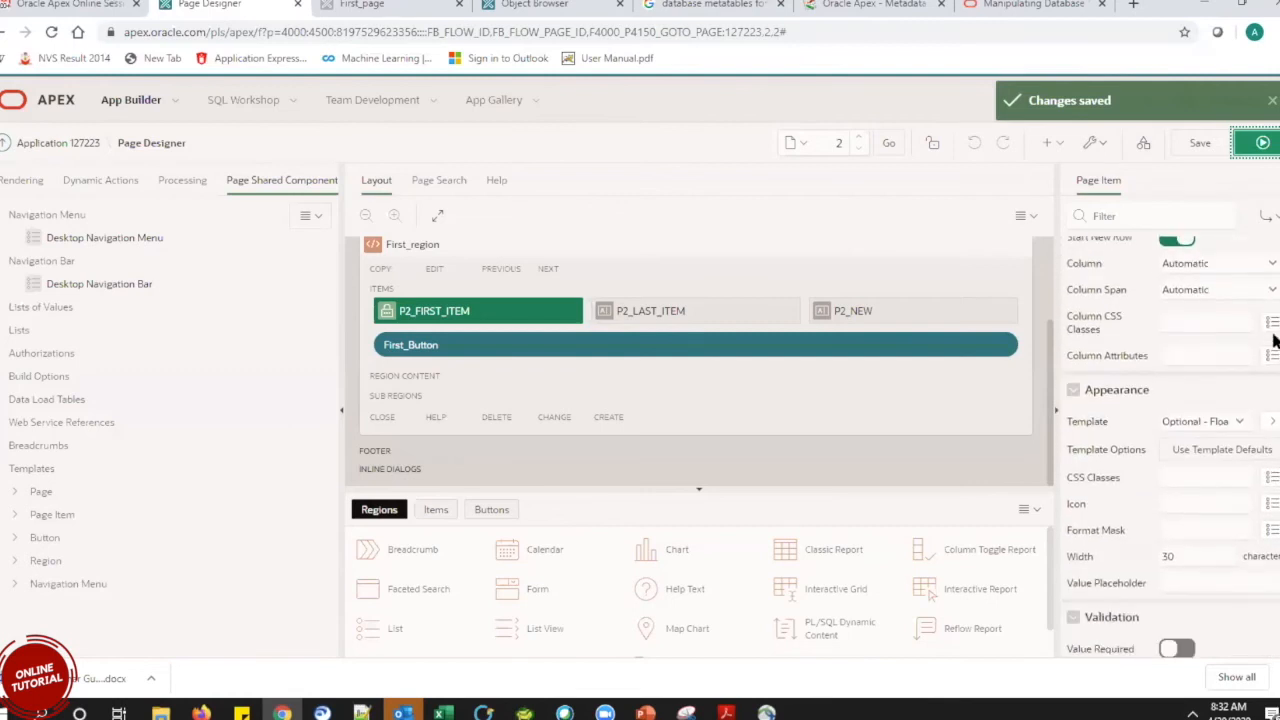
scroll(1274, 341, "up", 3)
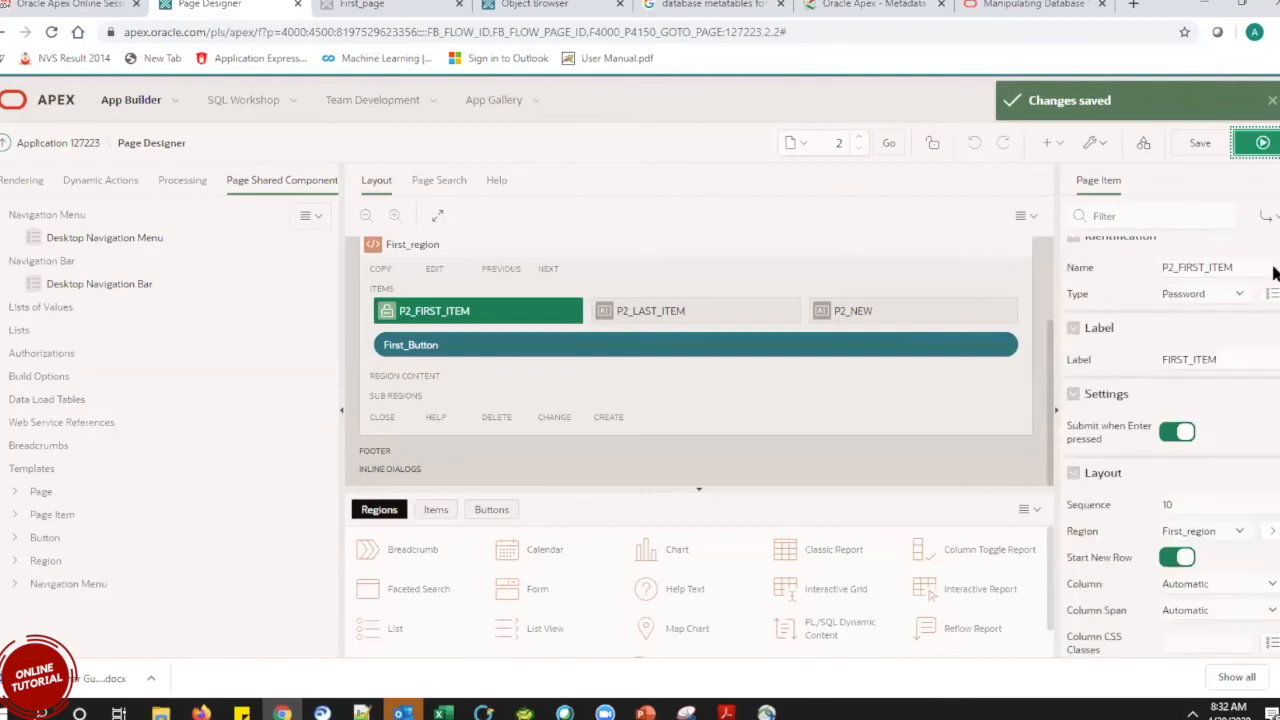
left_click_drag(1274, 339, 1274, 254)
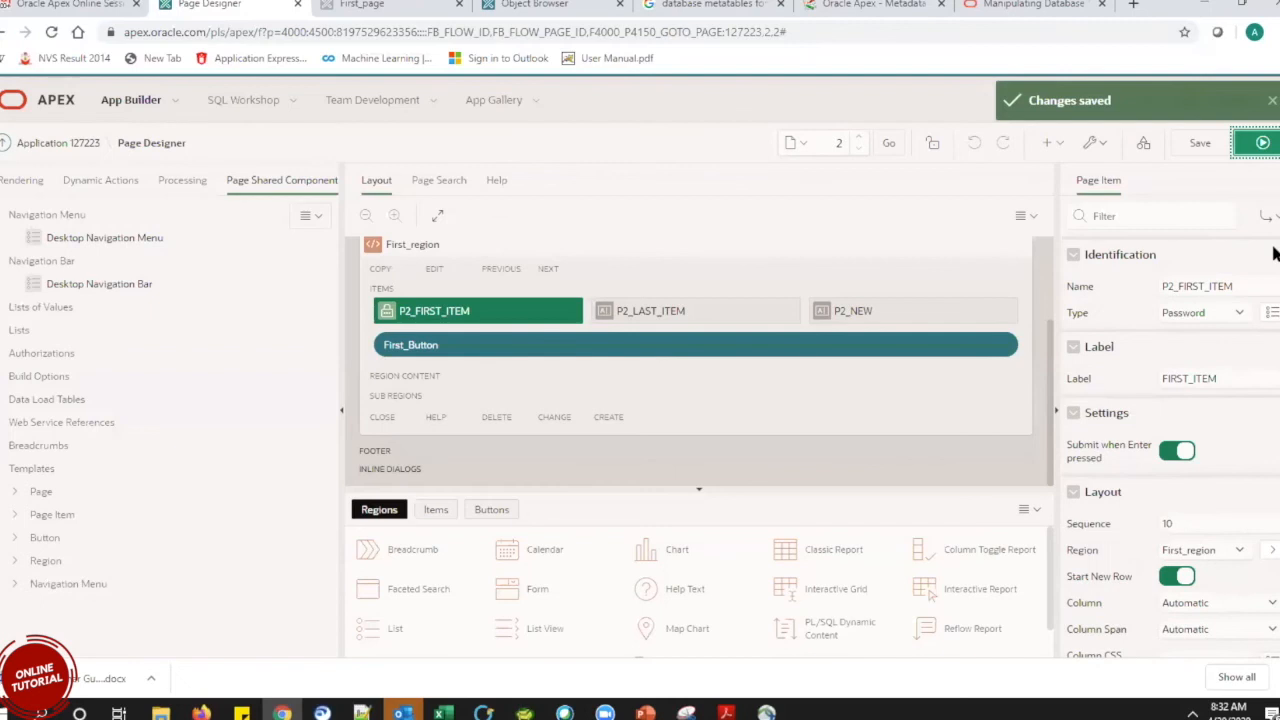
left_click(1232, 313)
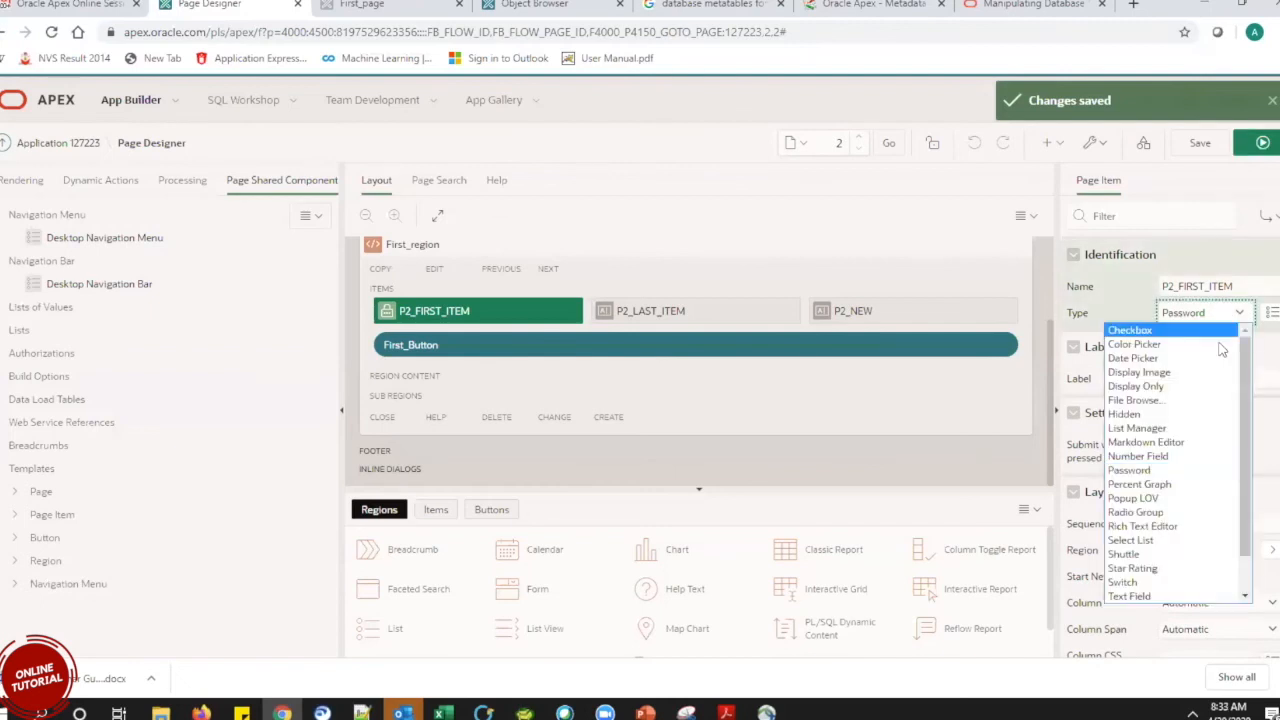
left_click_drag(1245, 411, 1257, 480)
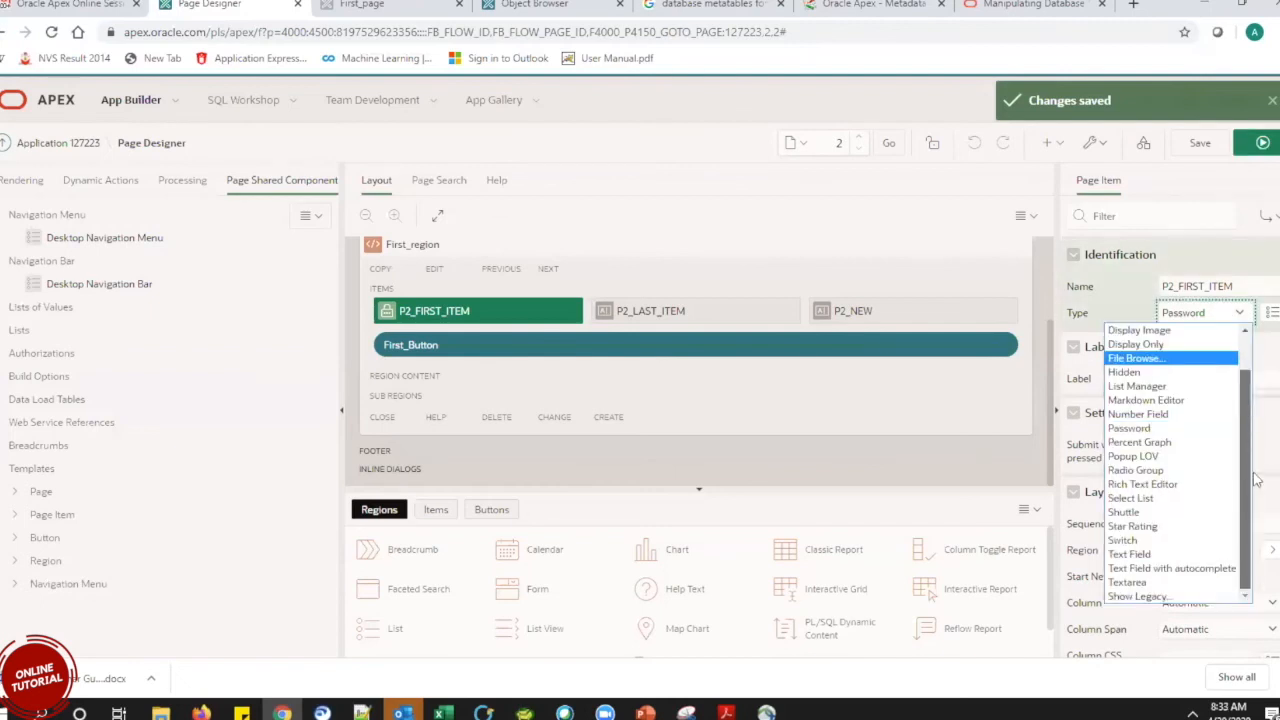
left_click(1130, 554)
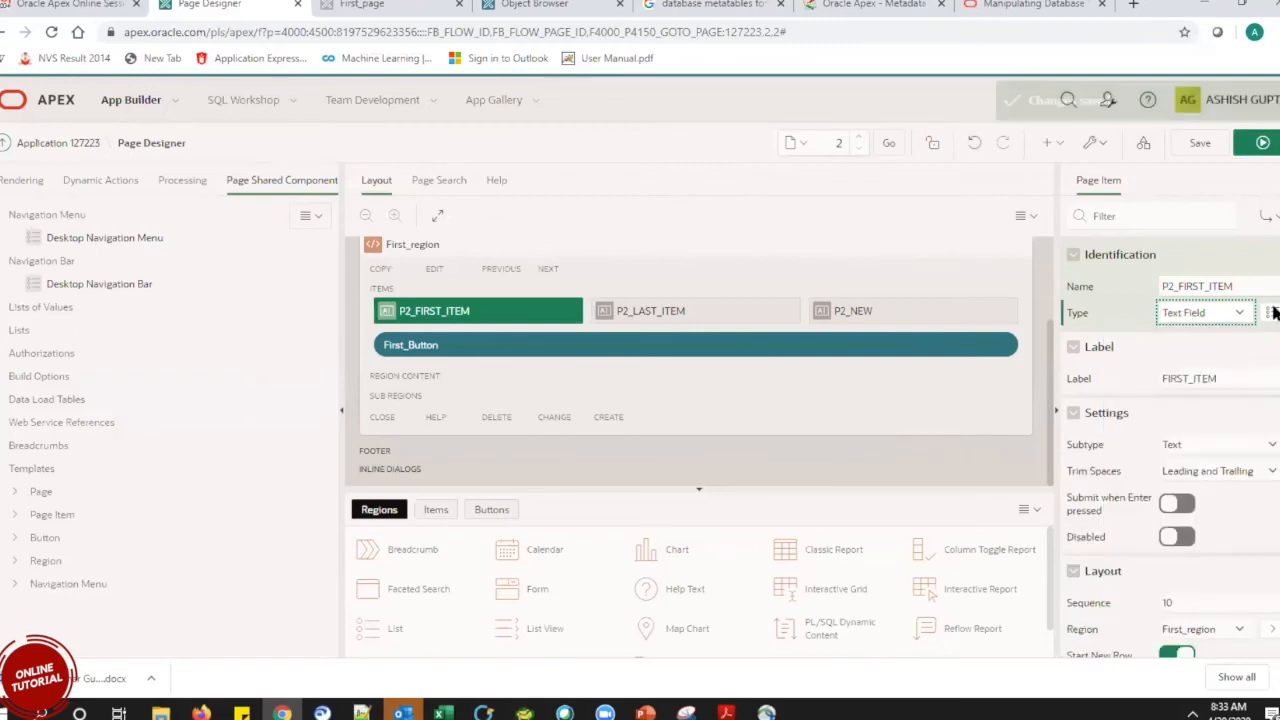
Set P2_FIRST_ITEM's width to 5 characters, then save and run the page, discarding the unsaved entry.
scroll(1179, 446, "down", 6)
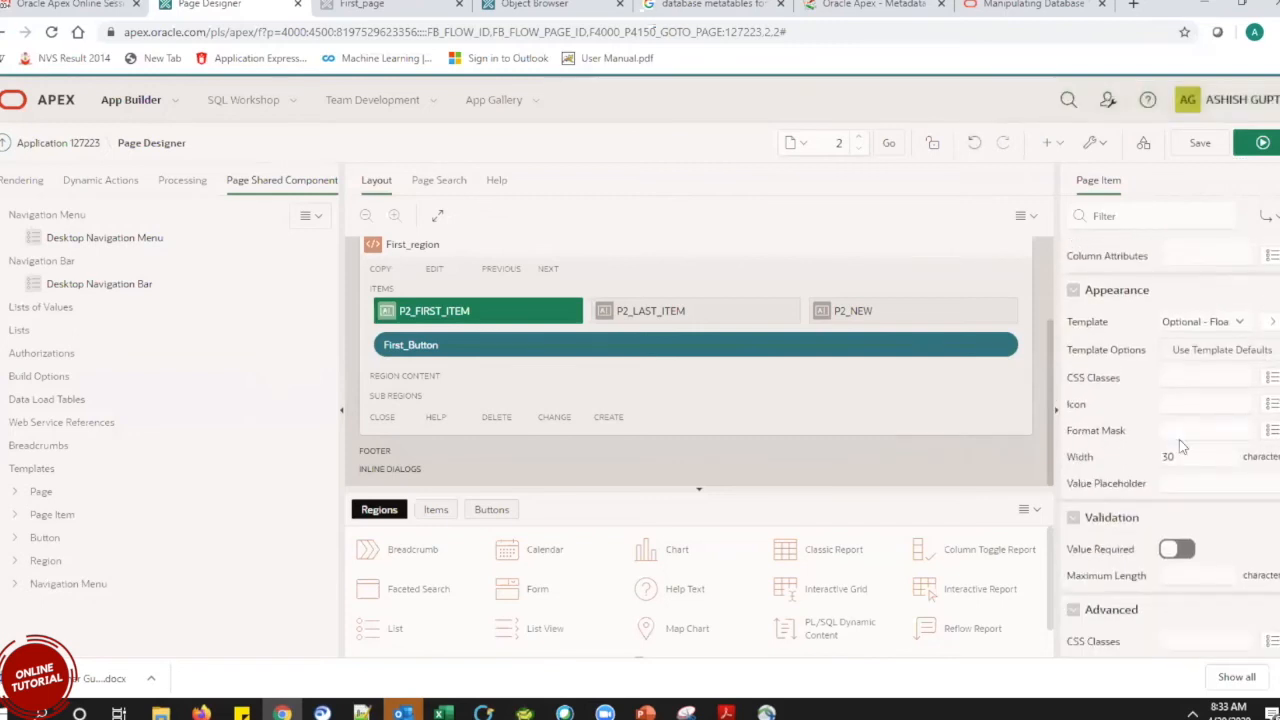
left_click(1085, 460)
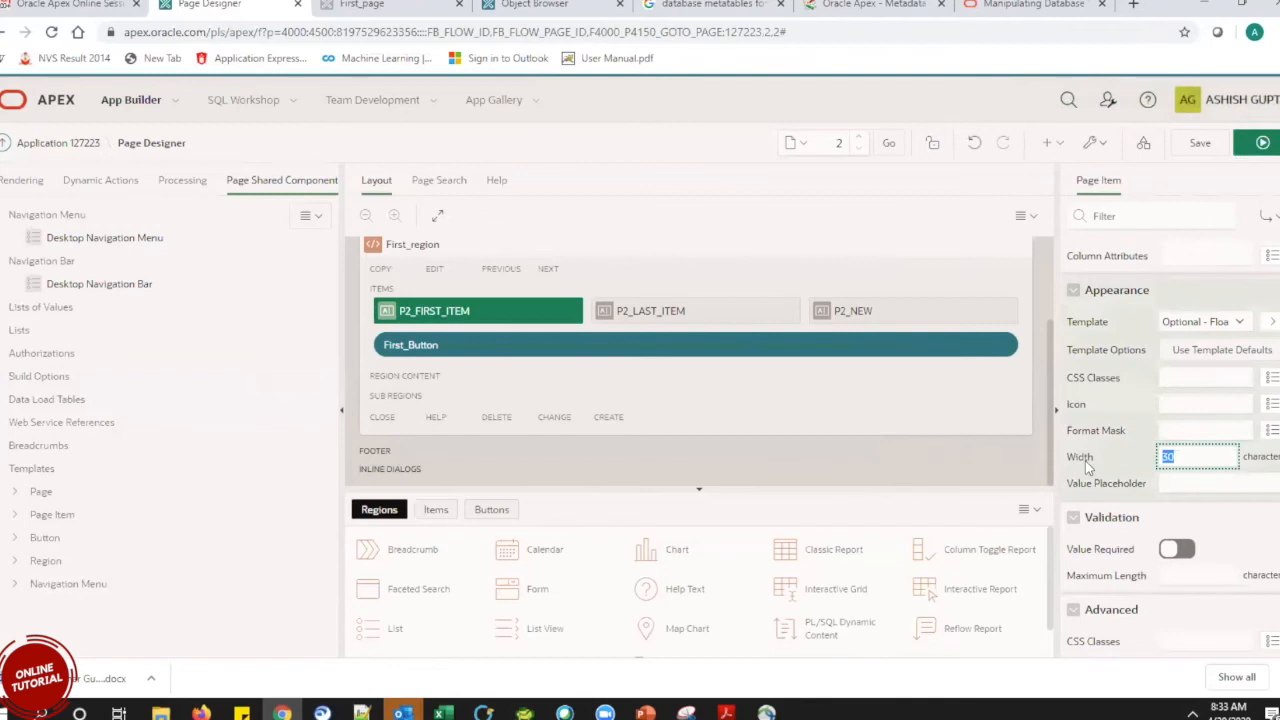
type("5")
left_click(1222, 145)
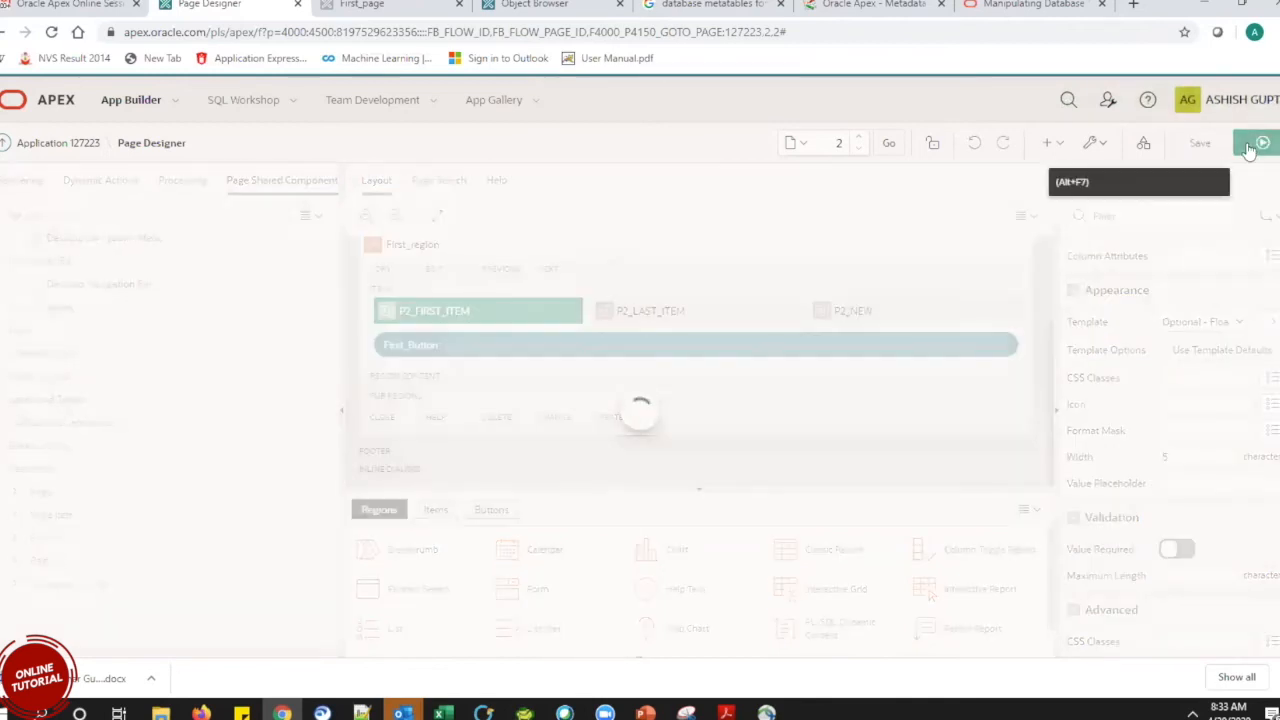
left_click(1250, 146)
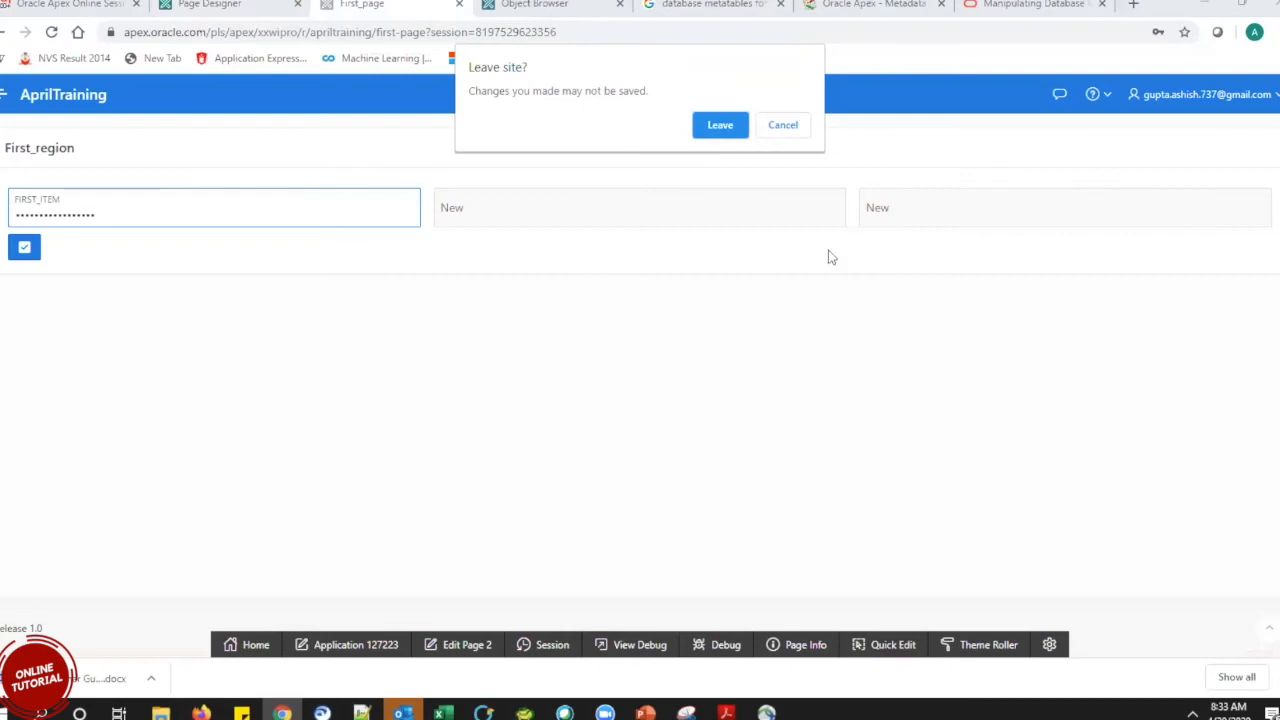
left_click(719, 125)
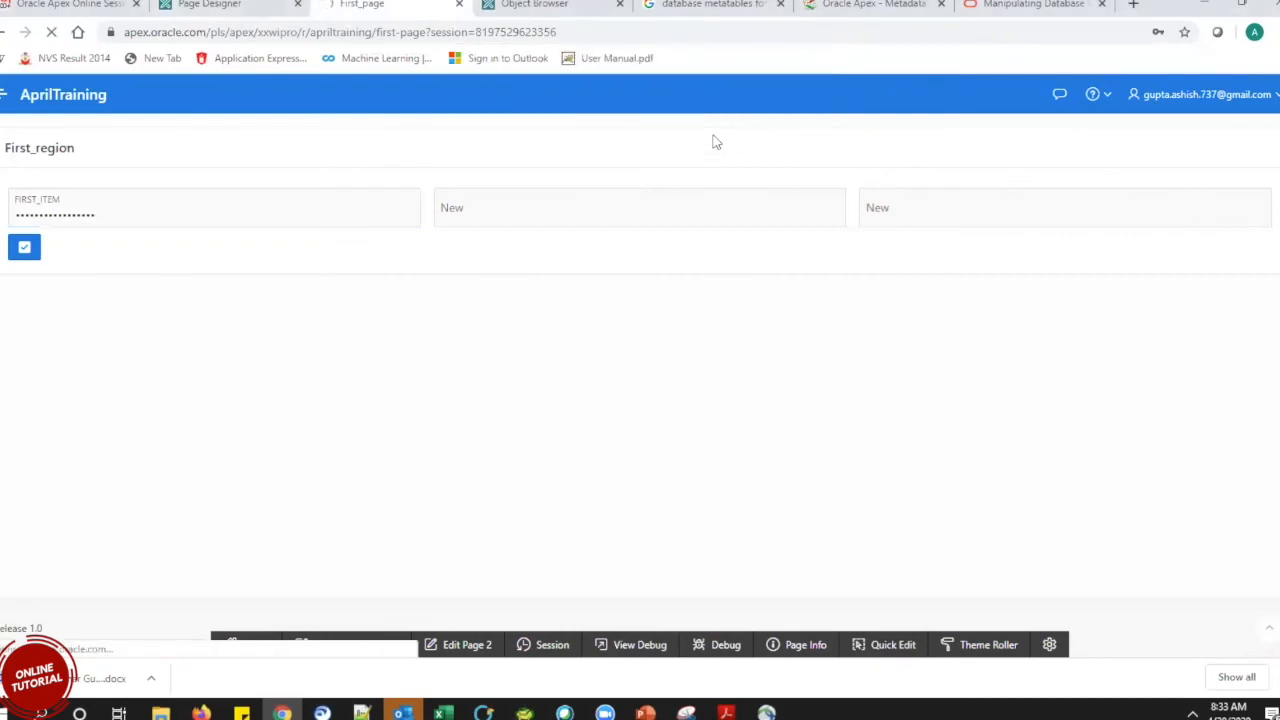
Replace FIRST_ITEM's contents with DIVWQOUIWFDPIEWFHIQWE and submit the page.
left_click(244, 219)
key("ctrl+a")
type("DIVWQOUIWFDPIEWFHIQWE")
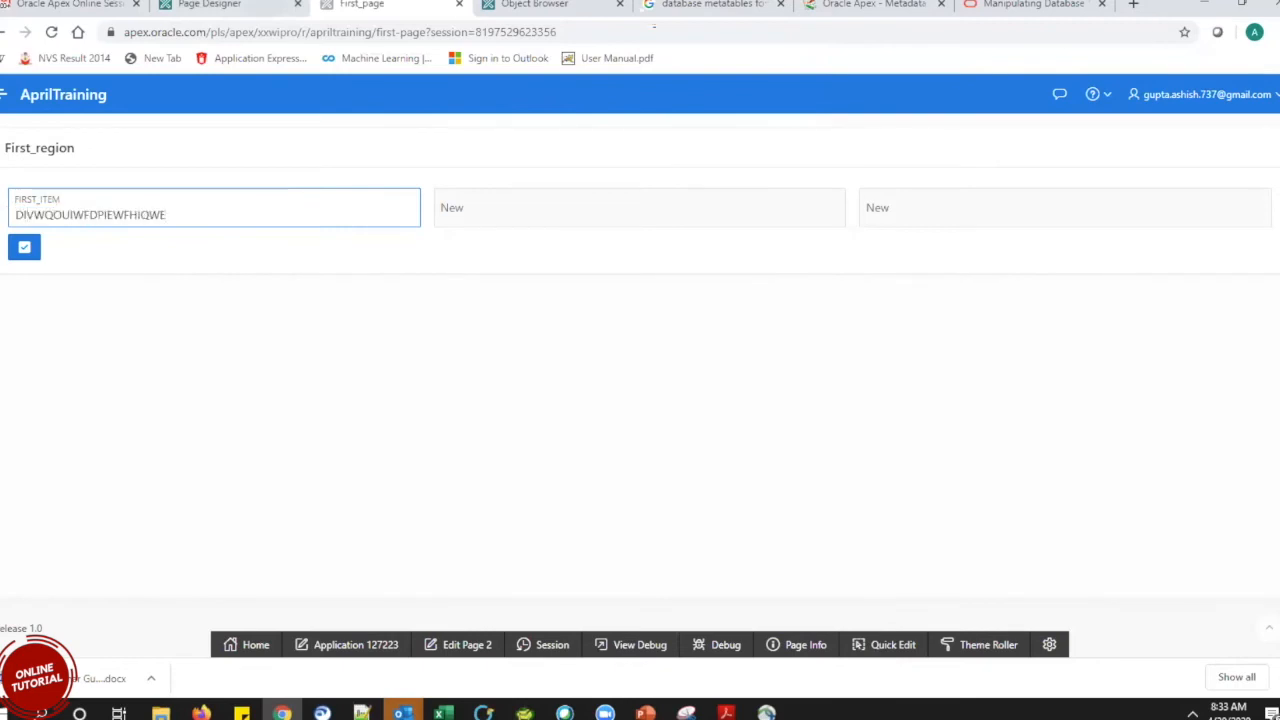
left_click(24, 250)
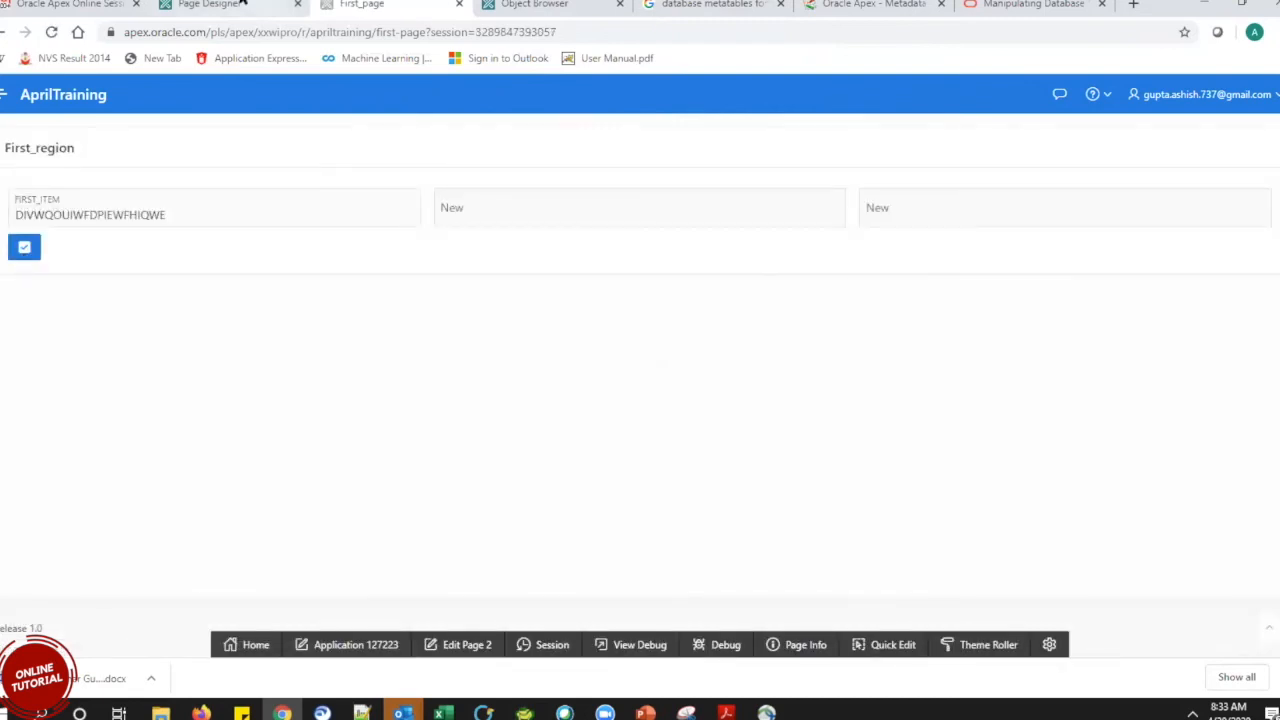
Return to Page Designer, clear P2_FIRST_ITEM's width, set its maximum length to 5 characters, and save and run the page.
left_click(258, 6)
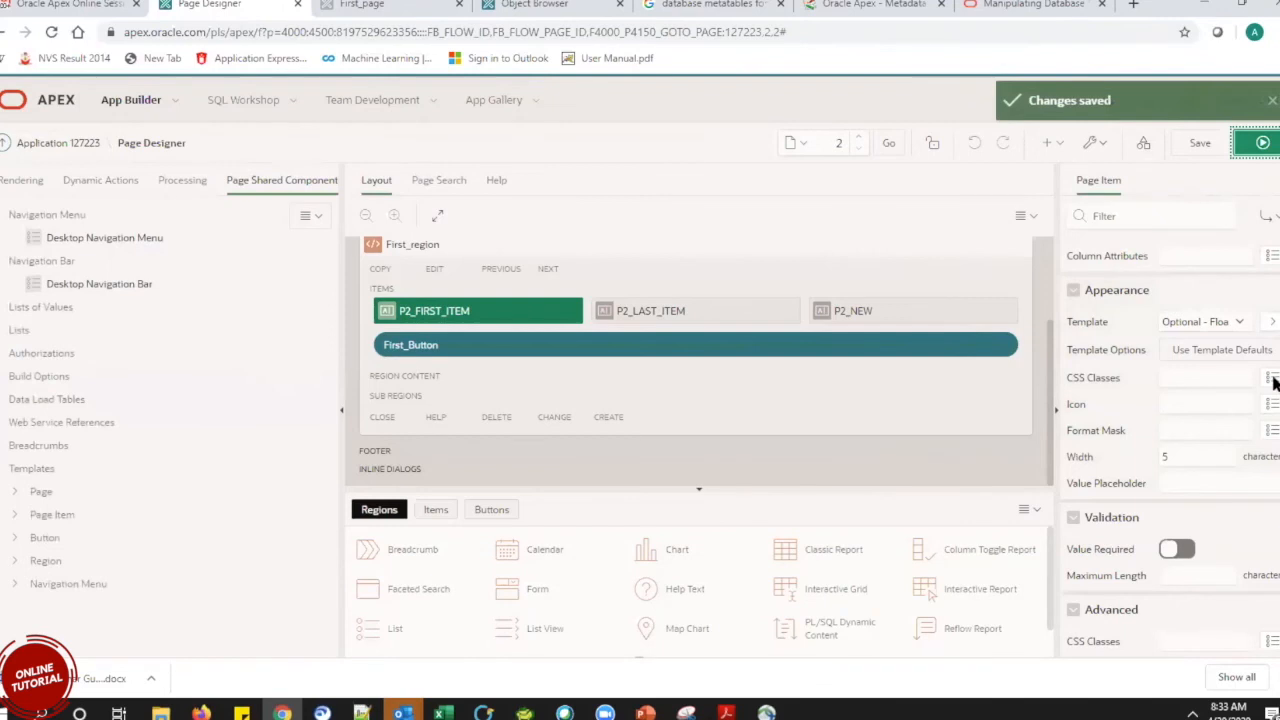
scroll(1273, 385, "down", 1)
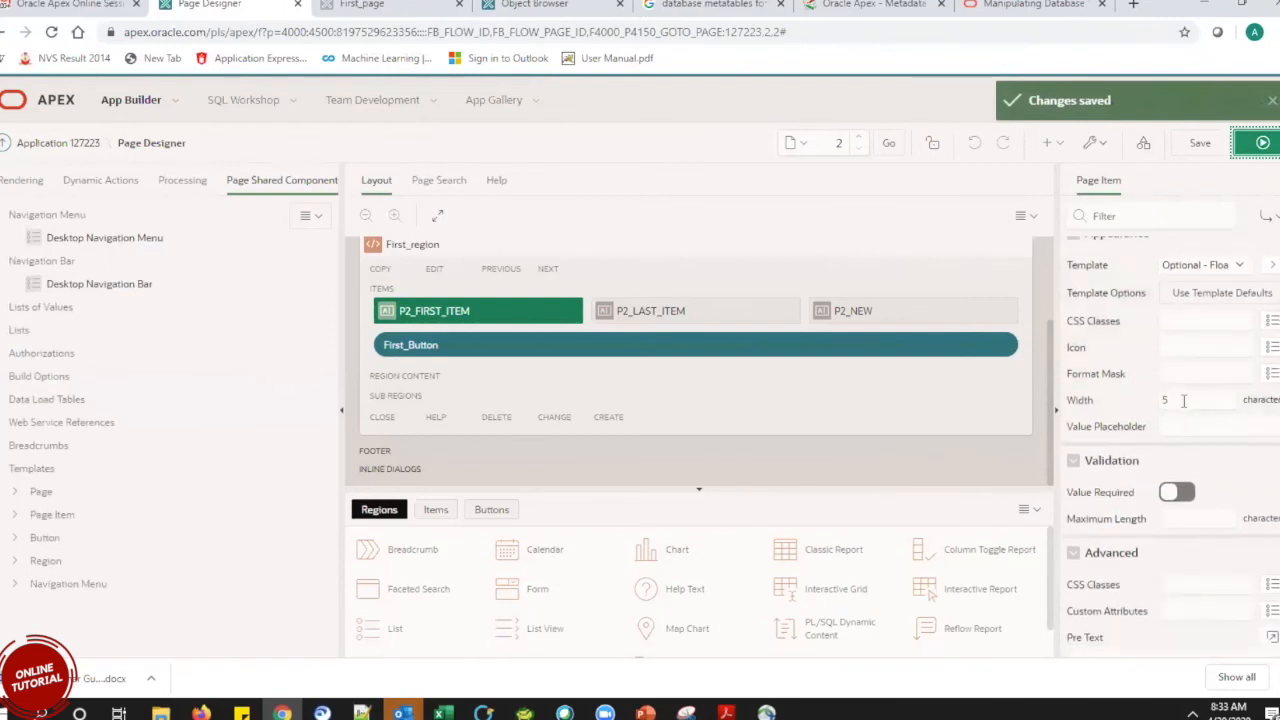
double_click(1167, 401)
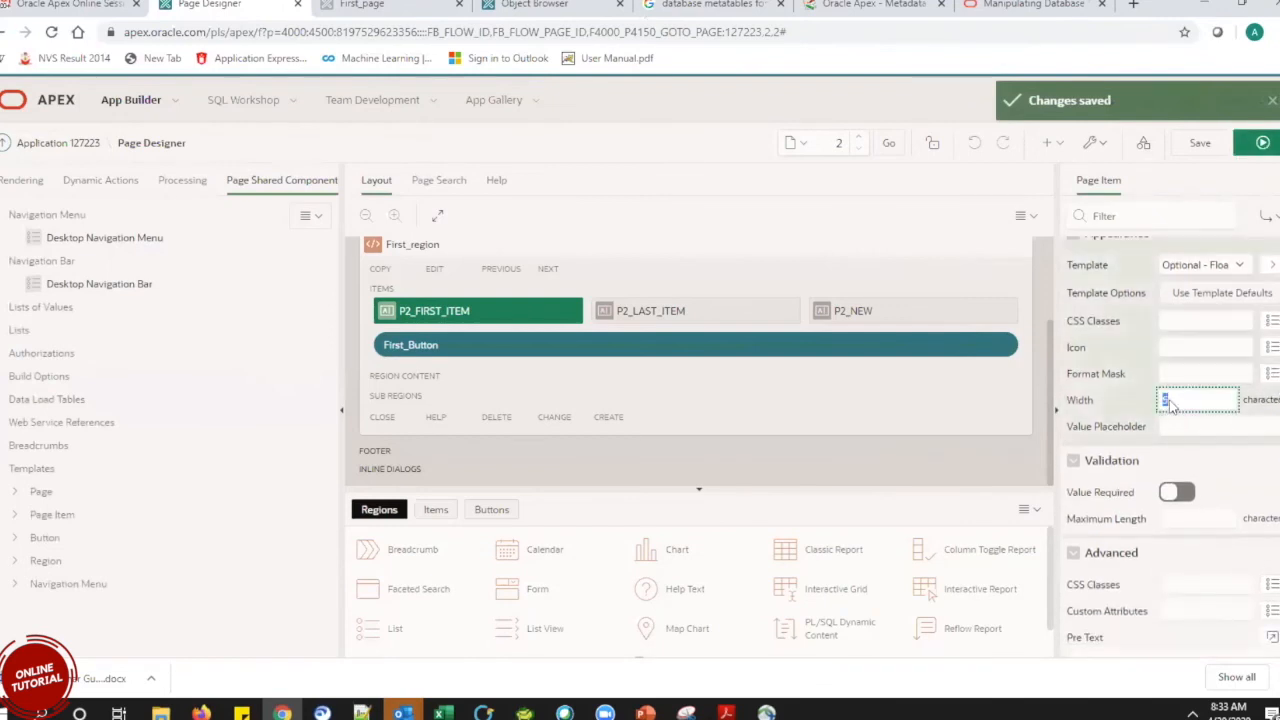
left_click(1168, 518)
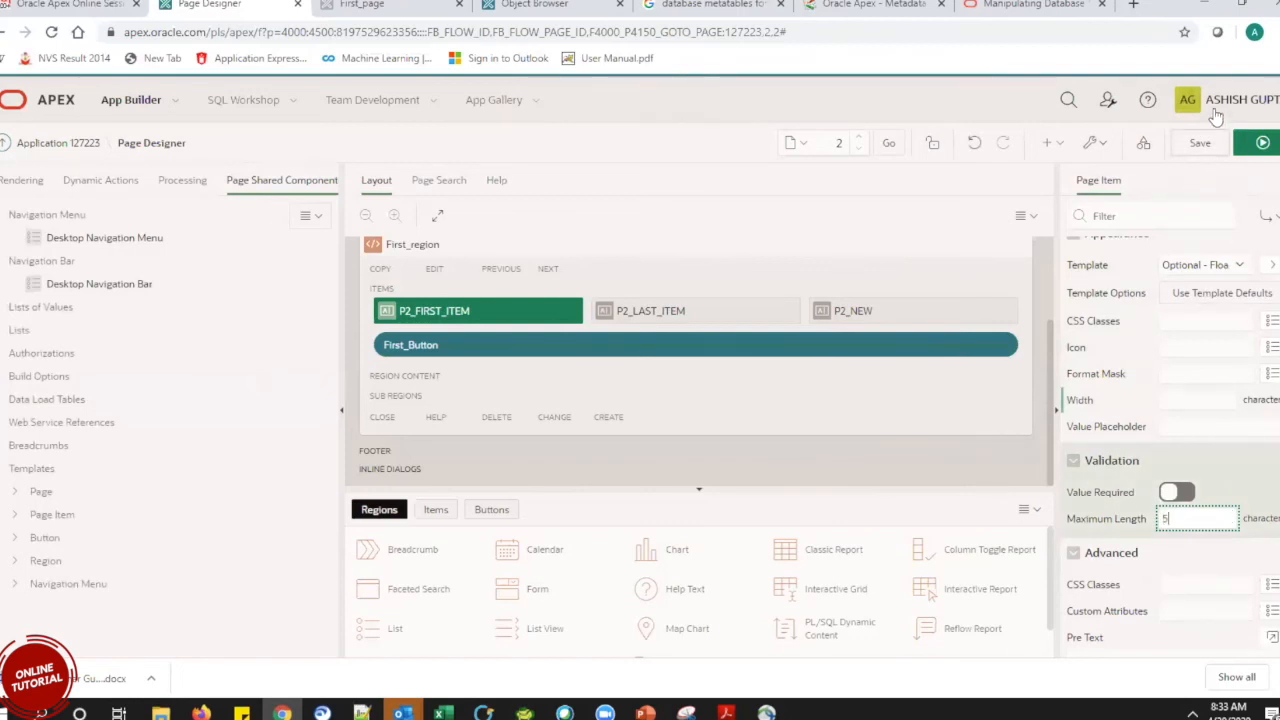
left_click(1203, 142)
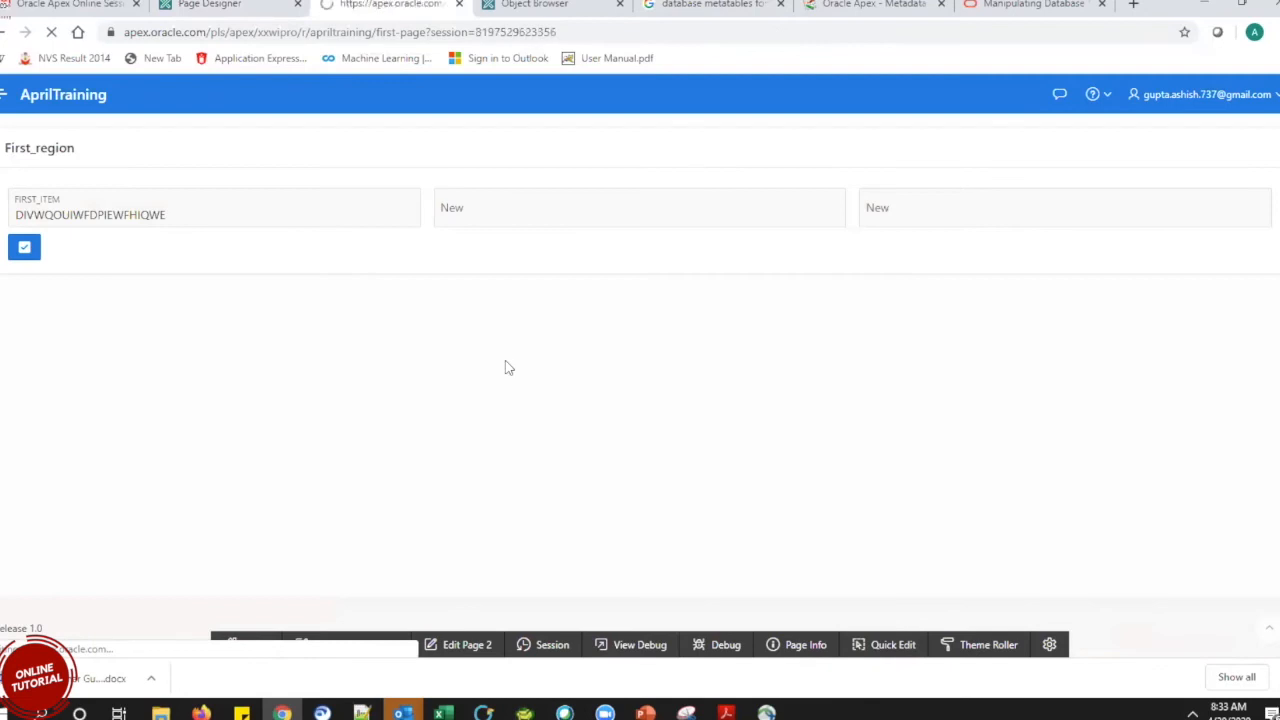
Replace FIRST_ITEM's contents with UFTFT on the running page and return to Page Designer.
double_click(238, 208)
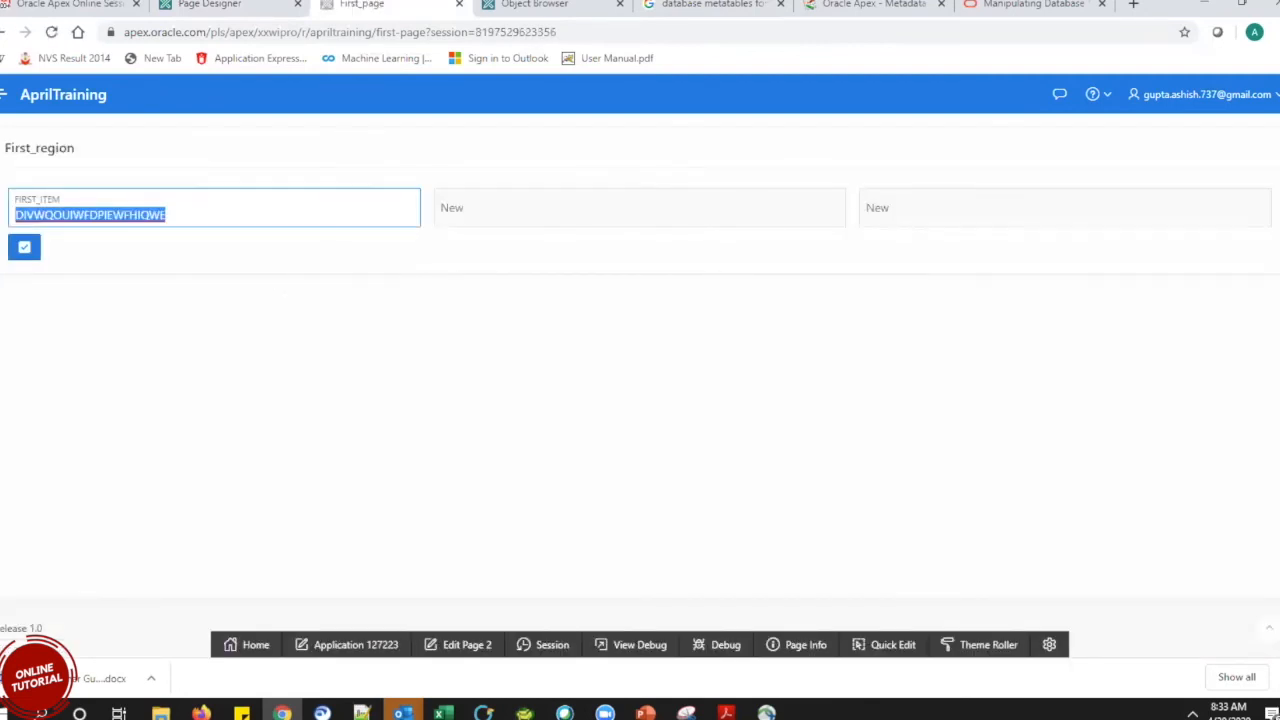
type("UFTFT")
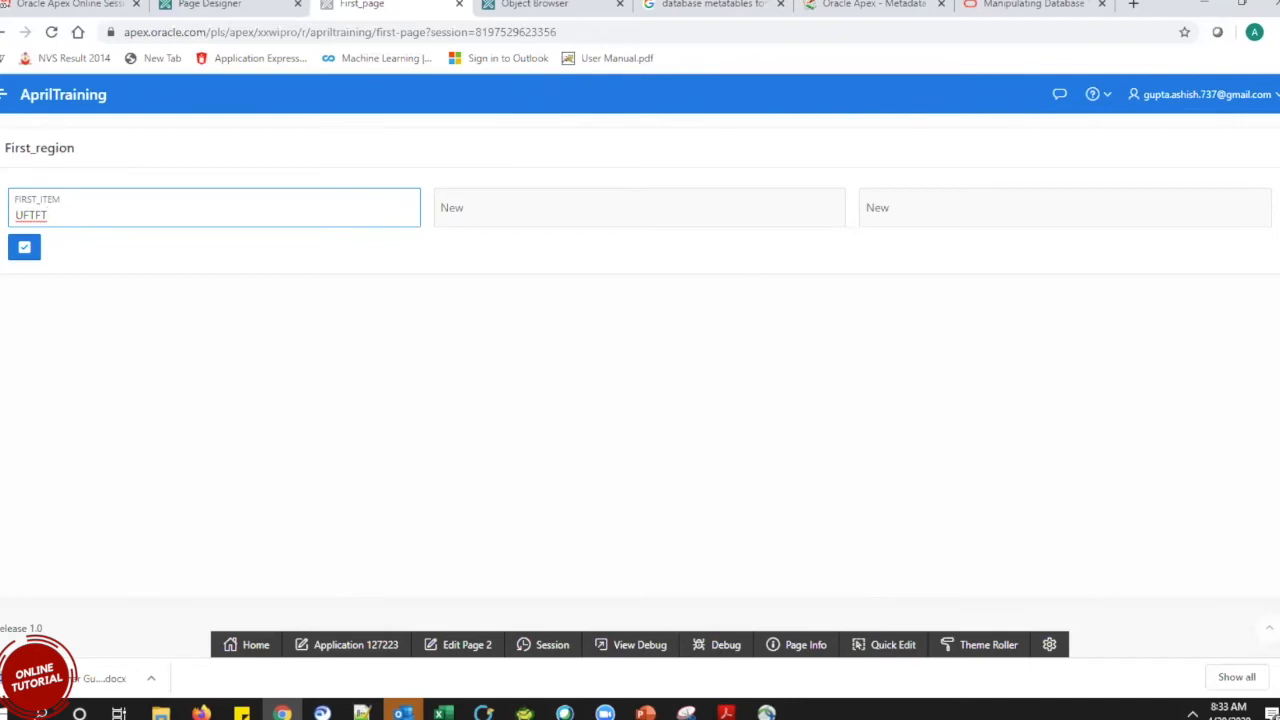
left_click(206, 4)
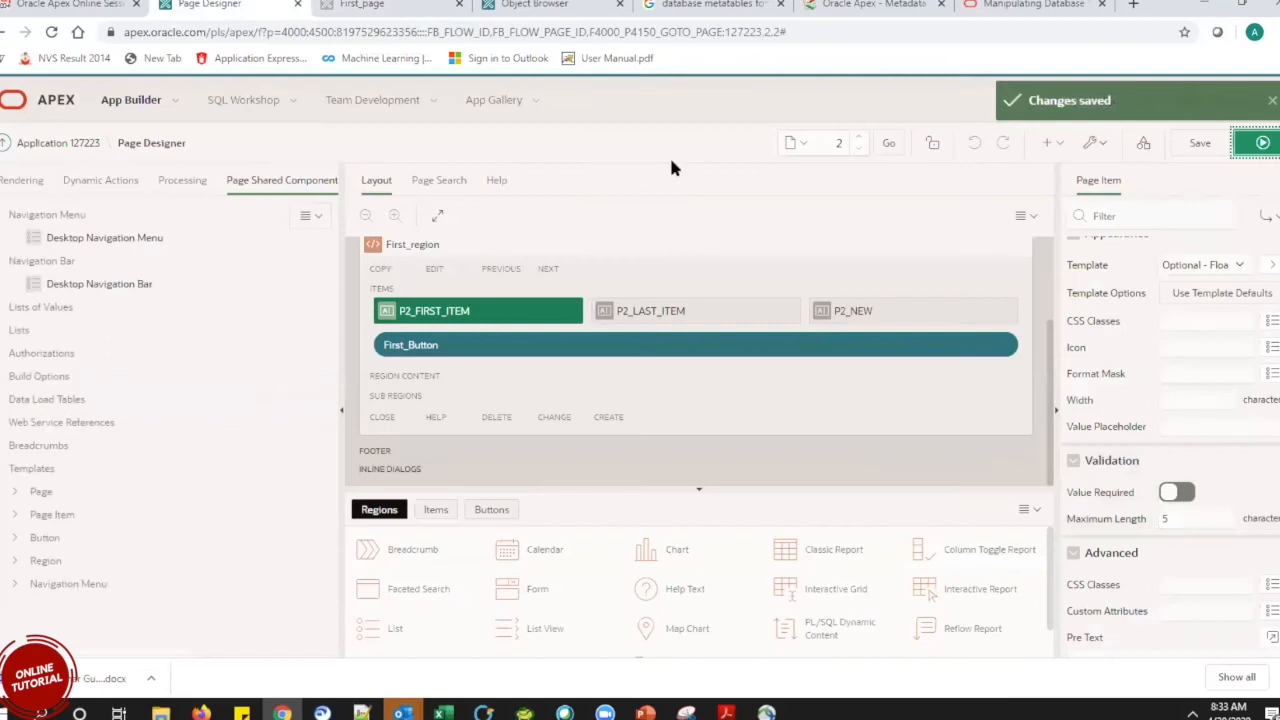
Make a value required for P2_FIRST_ITEM, then save and run the page, discarding the unsaved entry.
left_click(1179, 493)
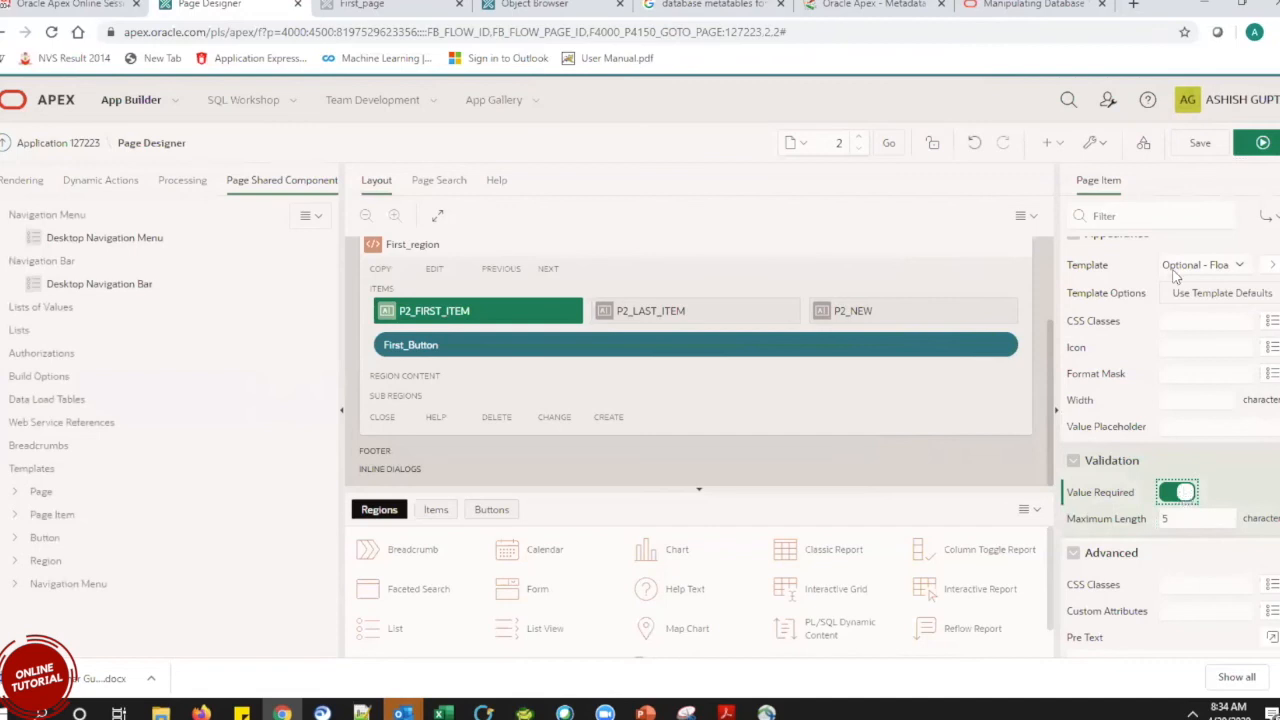
left_click(1200, 143)
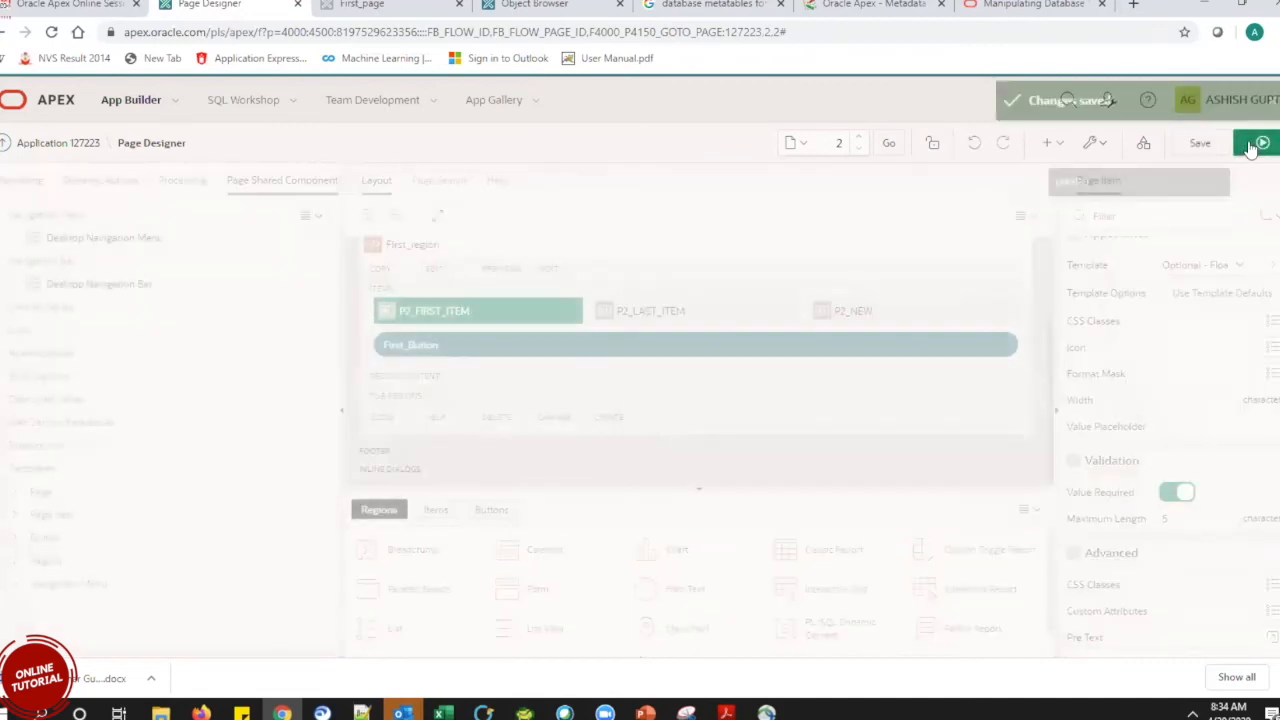
left_click(1260, 143)
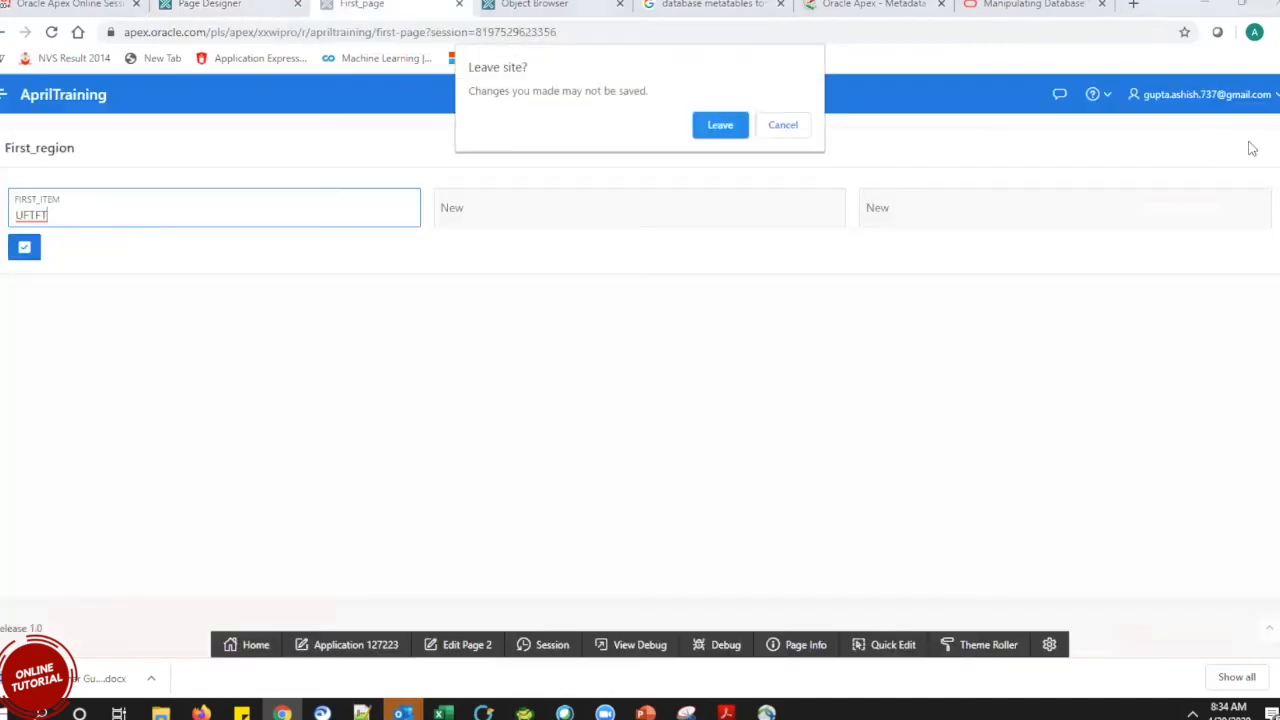
left_click(728, 133)
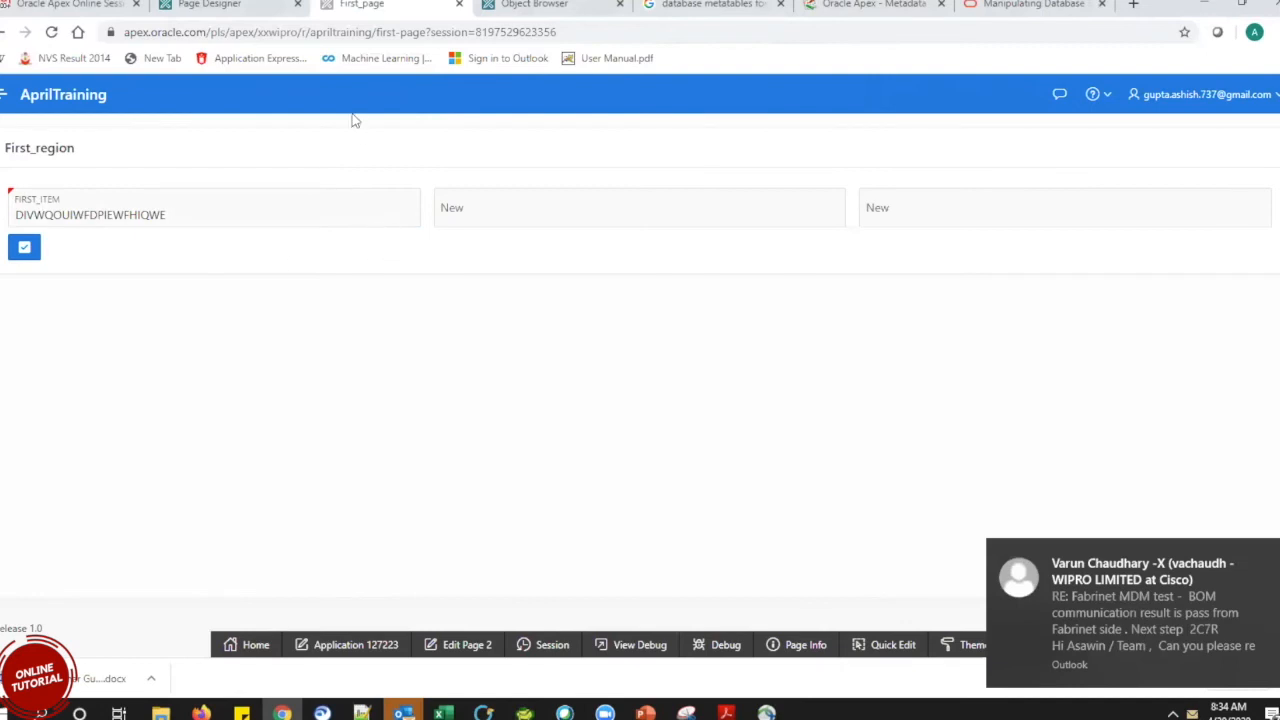
Return to Page Designer and change P2_FIRST_ITEM's type to Popup LOV.
left_click(230, 5)
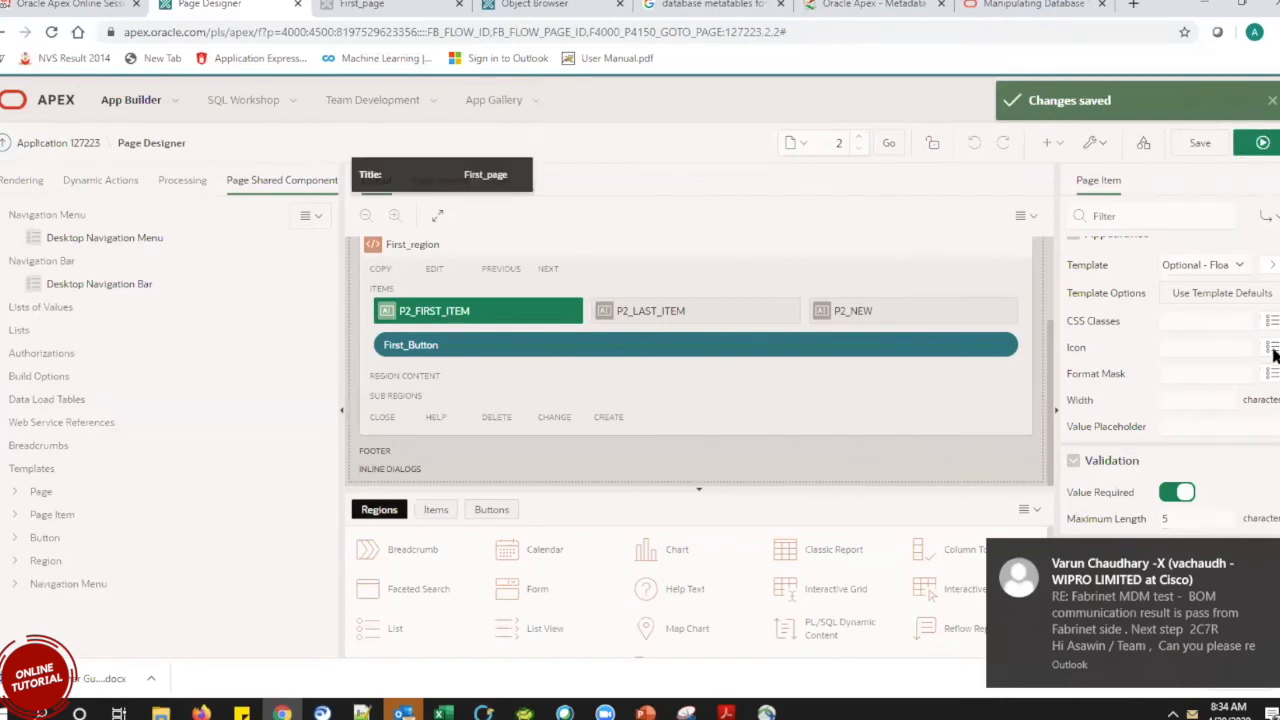
scroll(1274, 354, "up", 10)
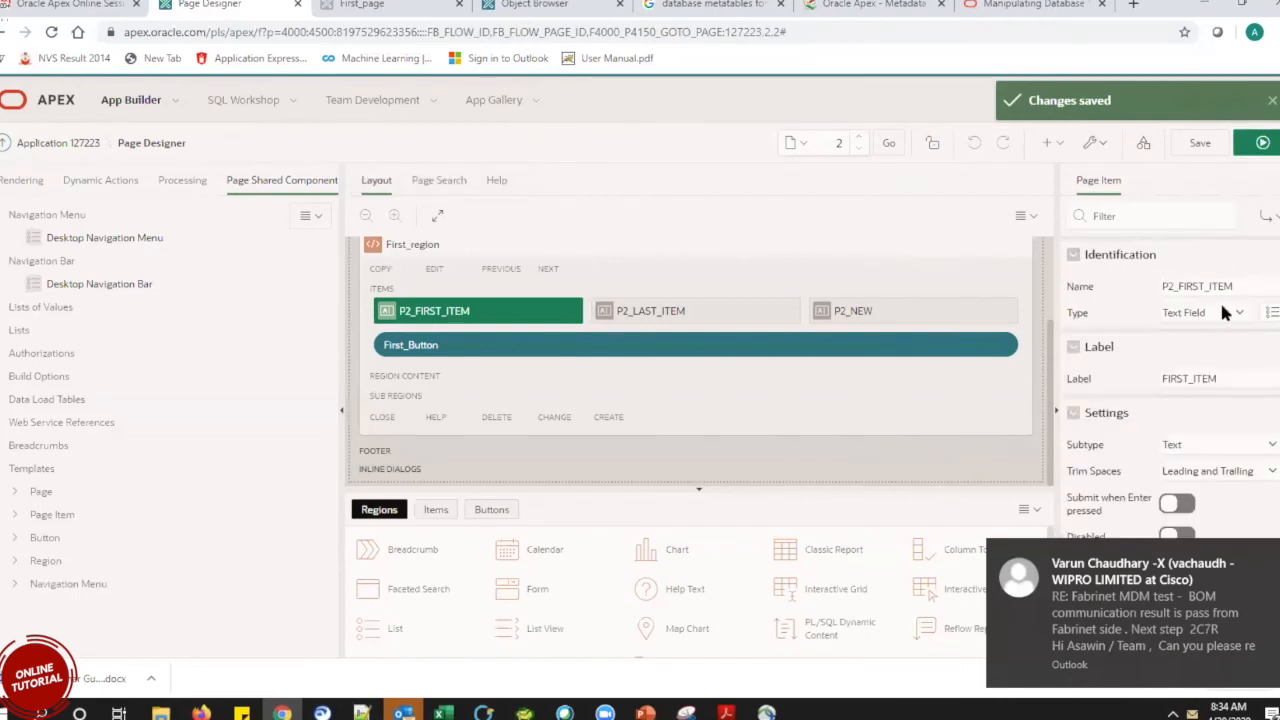
left_click(1222, 312)
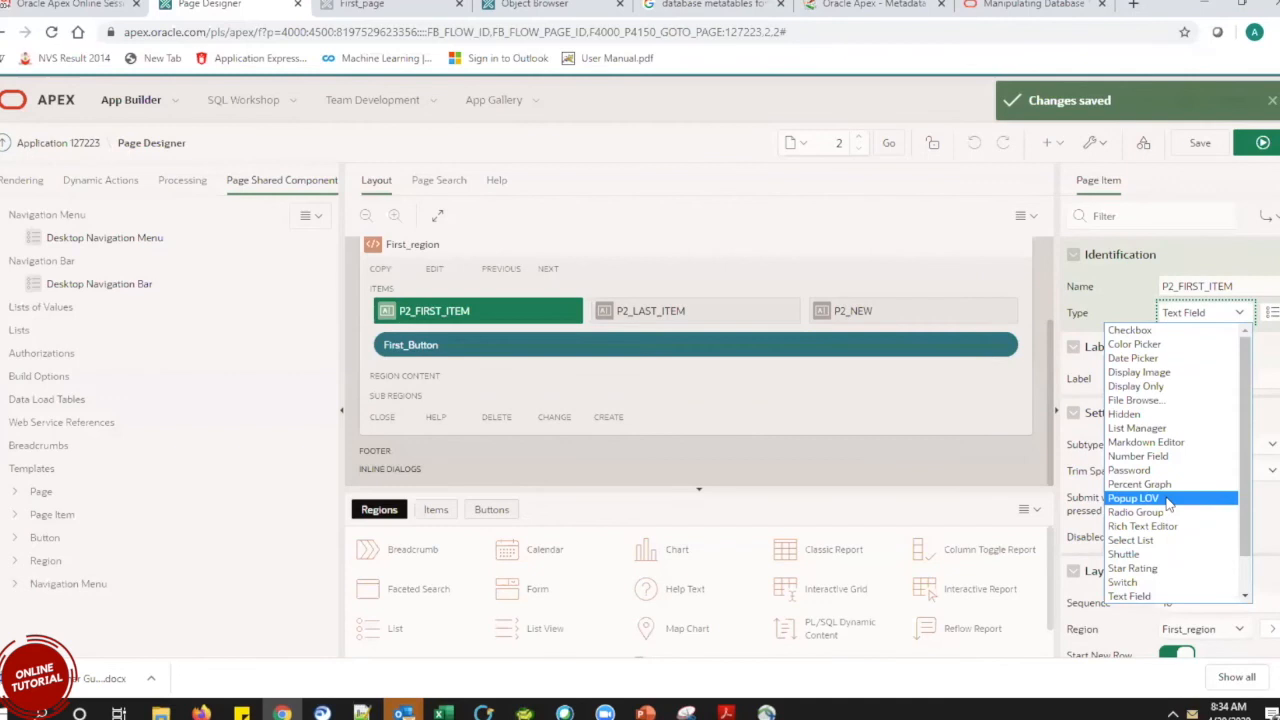
left_click(1168, 499)
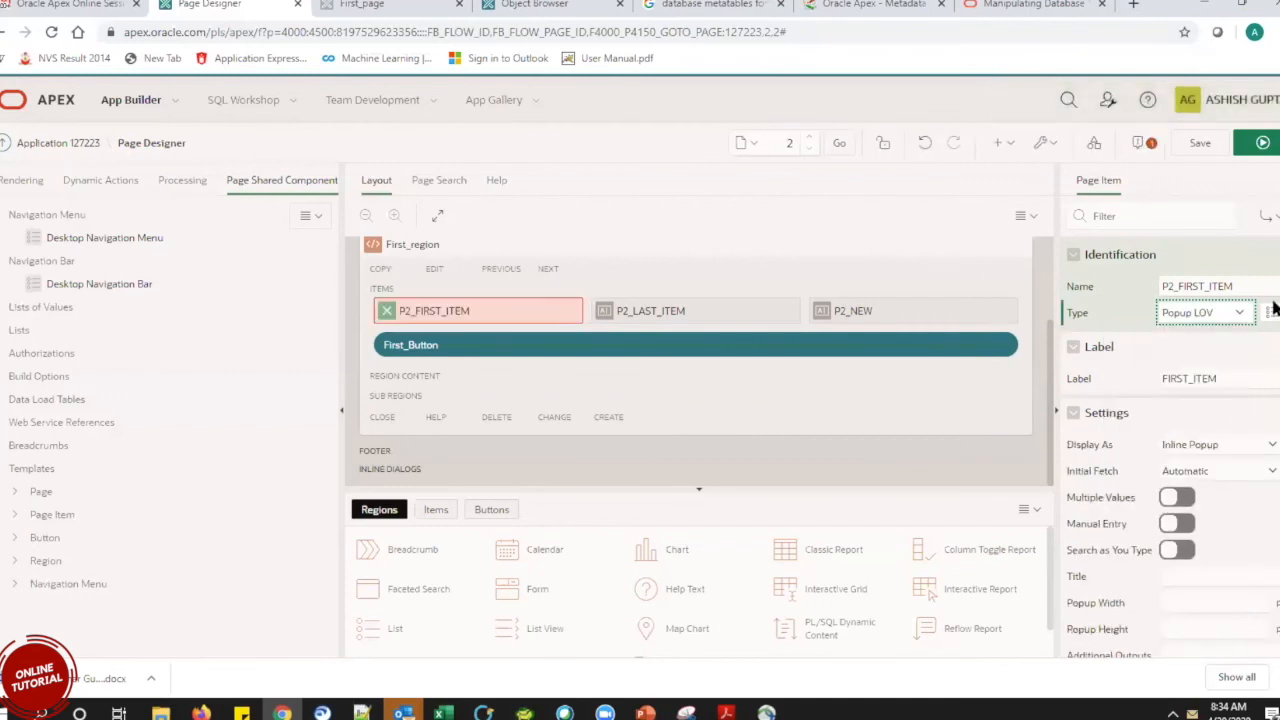
Set P2_FIRST_ITEM's list of values to the shared component DEPT_NAME.
scroll(1273, 300, "down", 1)
scroll(1273, 306, "down", 5)
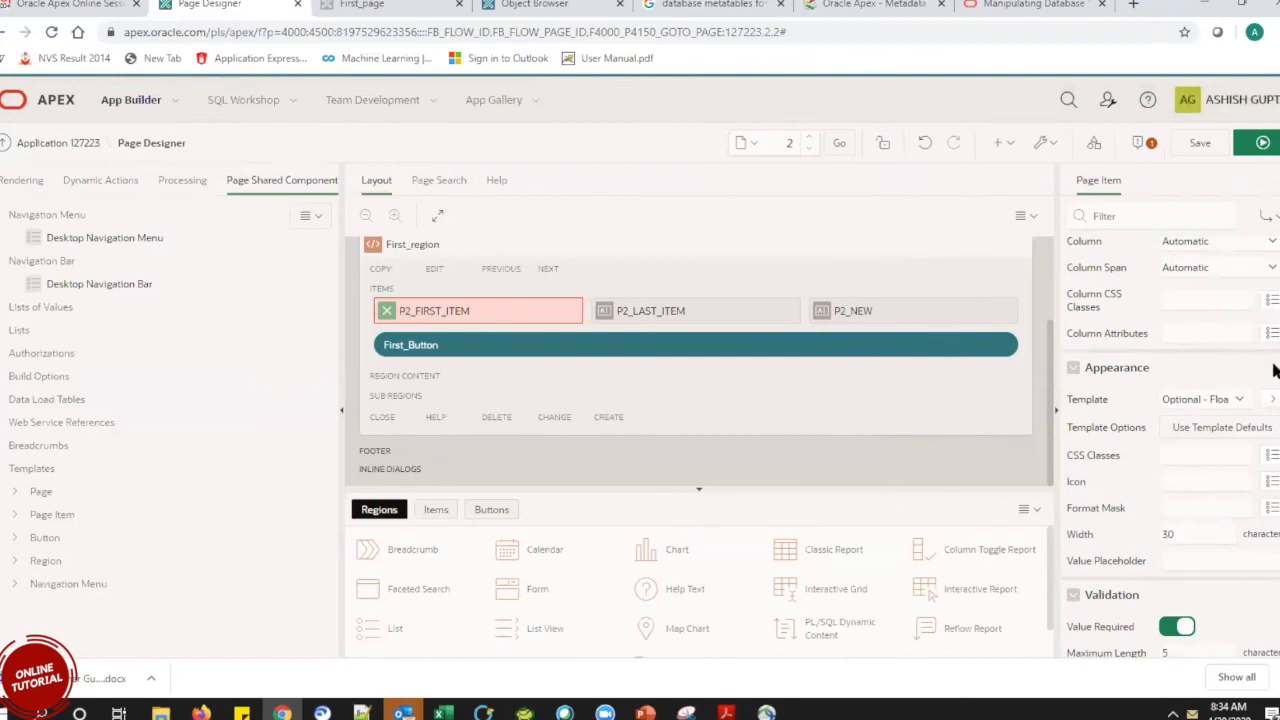
scroll(1275, 400, "down", 3)
left_click(1217, 406)
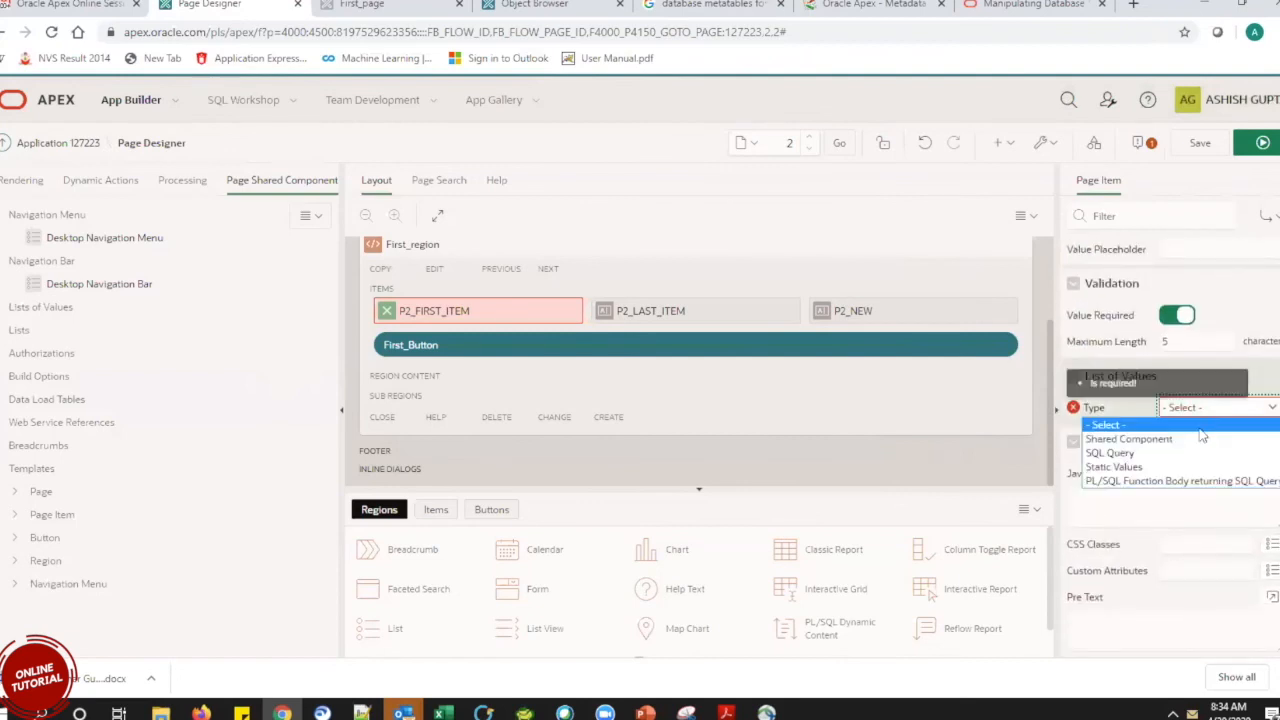
left_click(1197, 439)
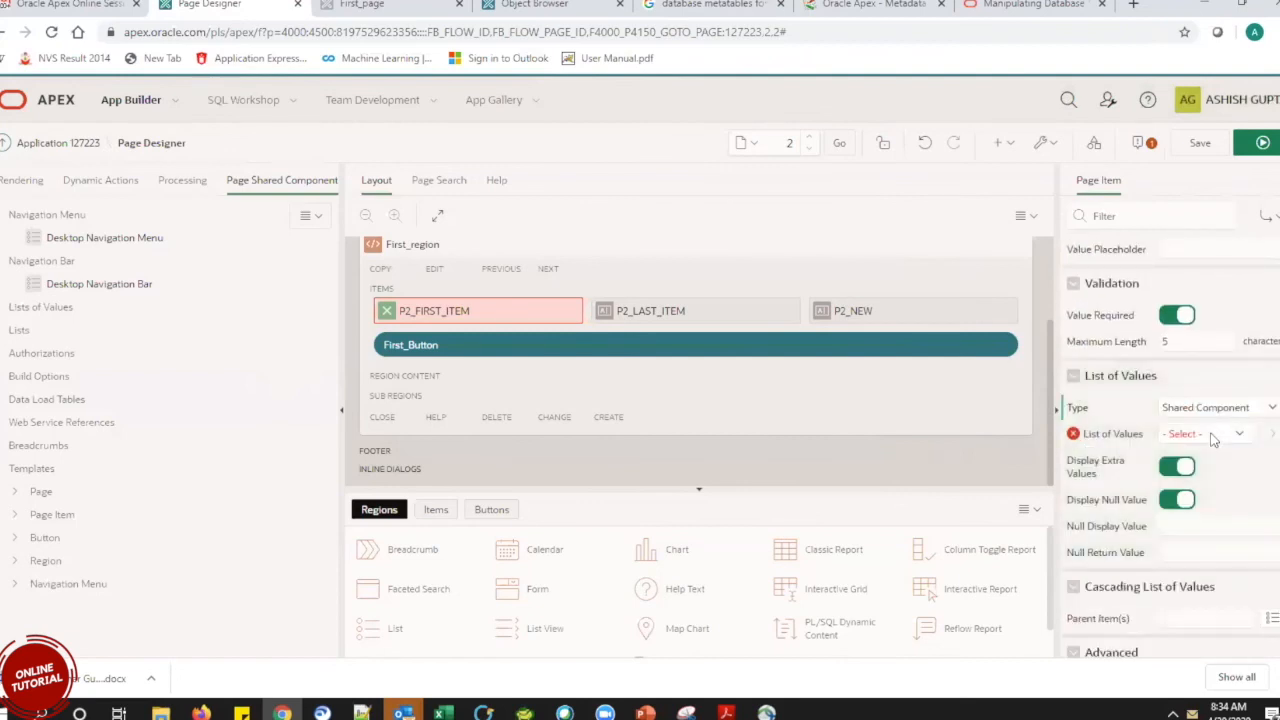
left_click(1214, 434)
left_click(1186, 486)
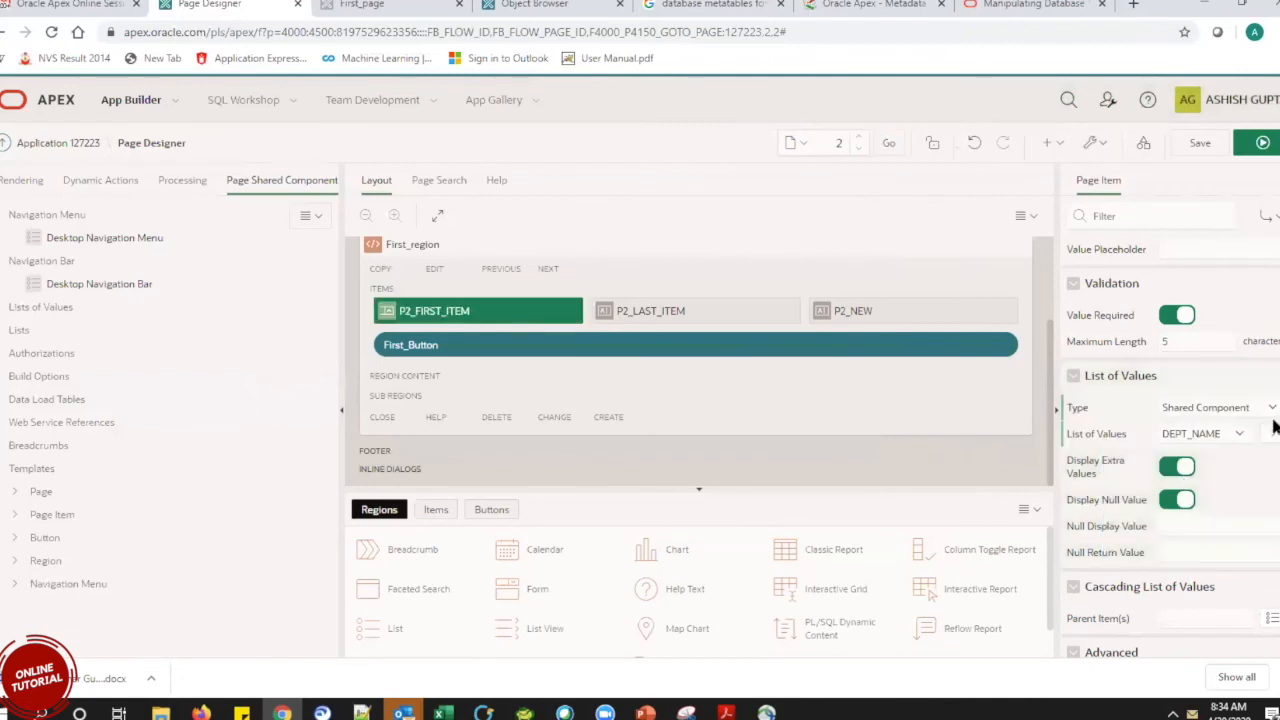
Save and run the page to check the Popup LOV item, and close the running page.
scroll(1273, 340, "up", 5)
scroll(1273, 340, "up", 5)
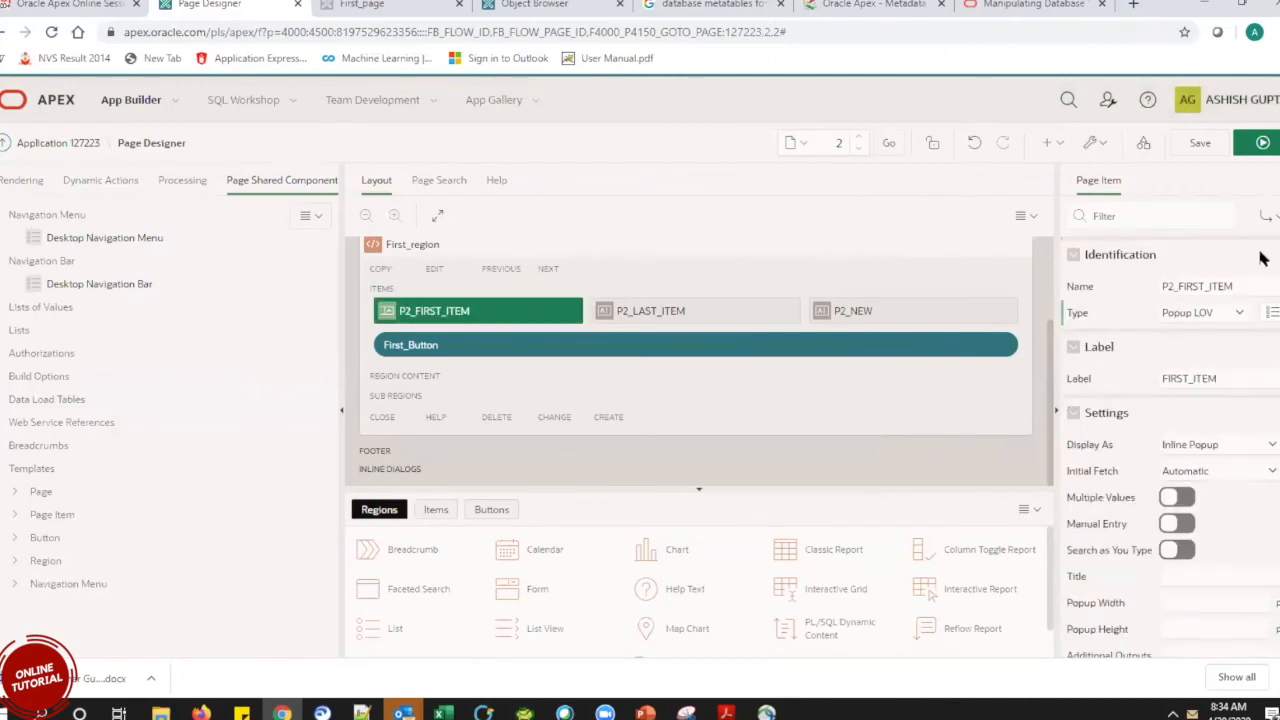
left_click(1203, 145)
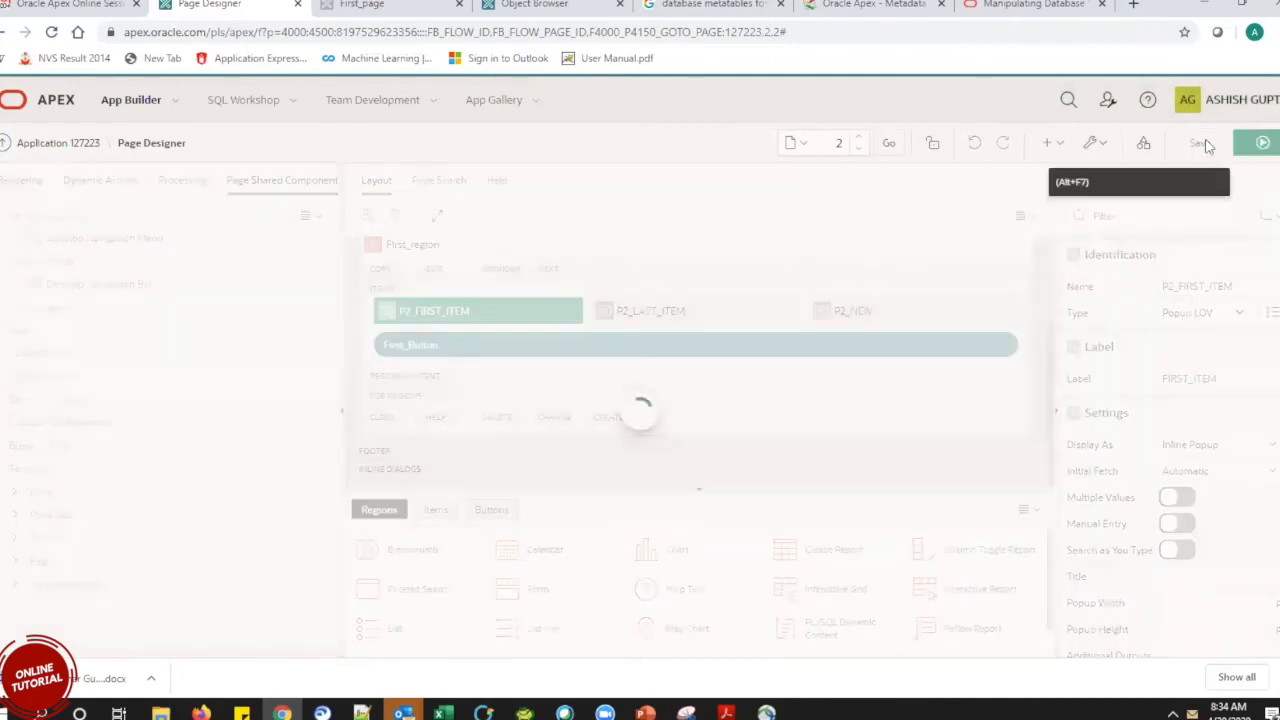
left_click(1262, 143)
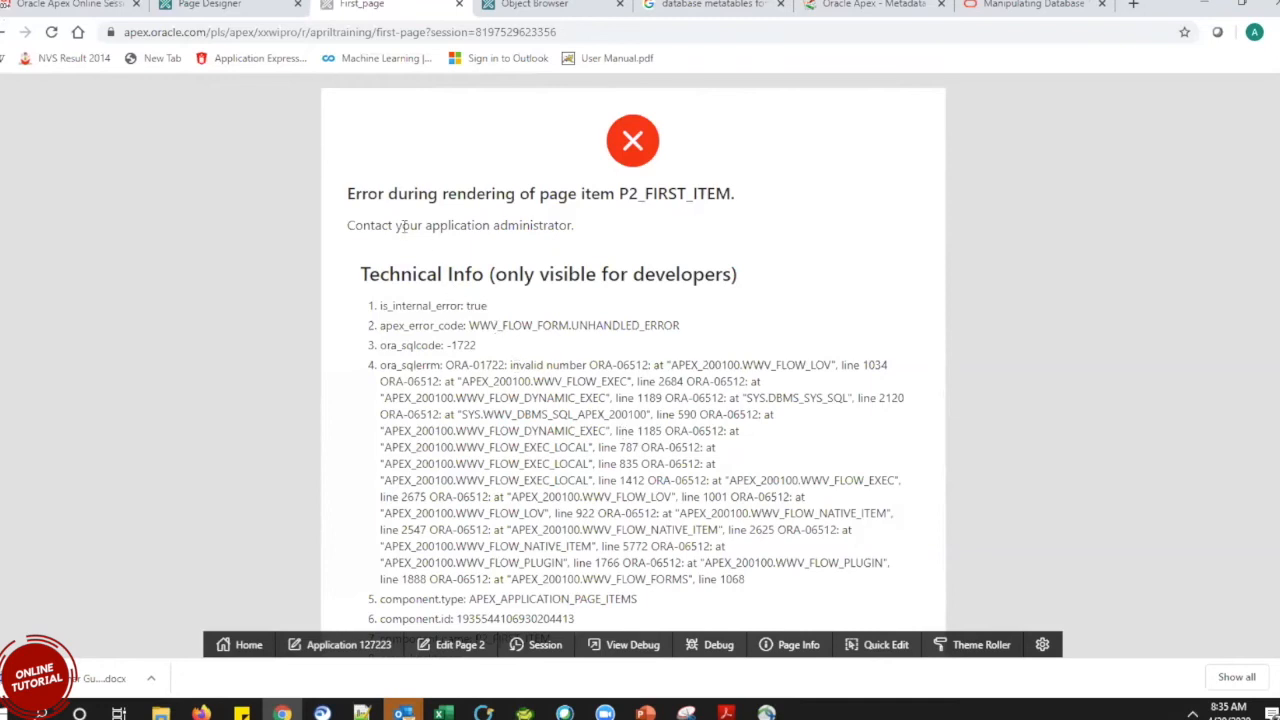
left_click_drag(413, 196, 576, 228)
left_click(576, 228)
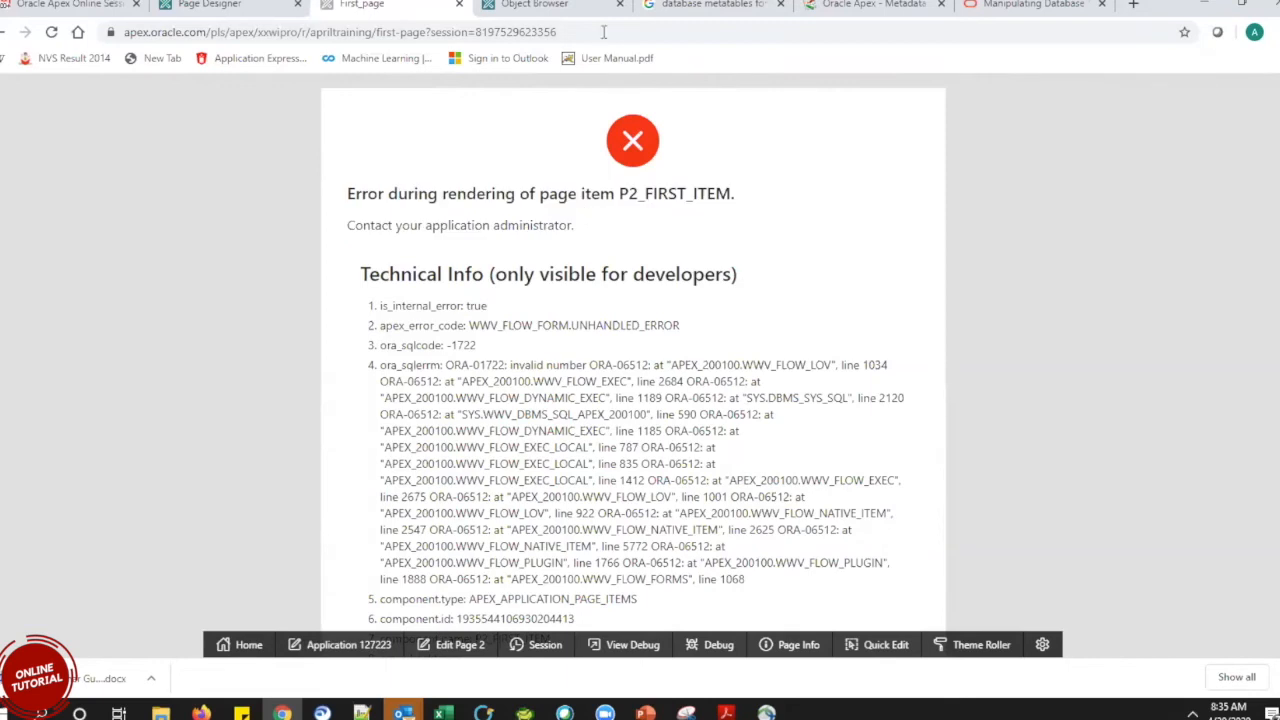
left_click(459, 5)
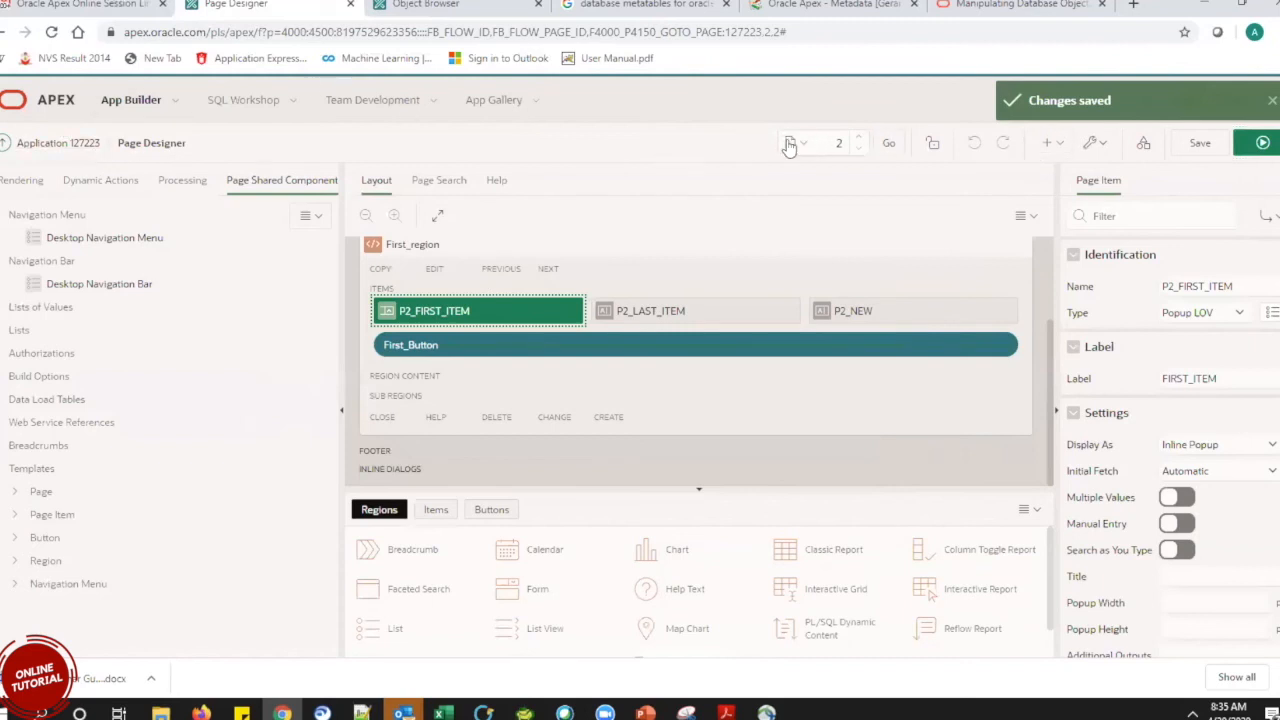
Reload page 2 in Page Designer, review P2_FIRST_ITEM's properties down to its list of values, and save and run the page again.
left_click(889, 145)
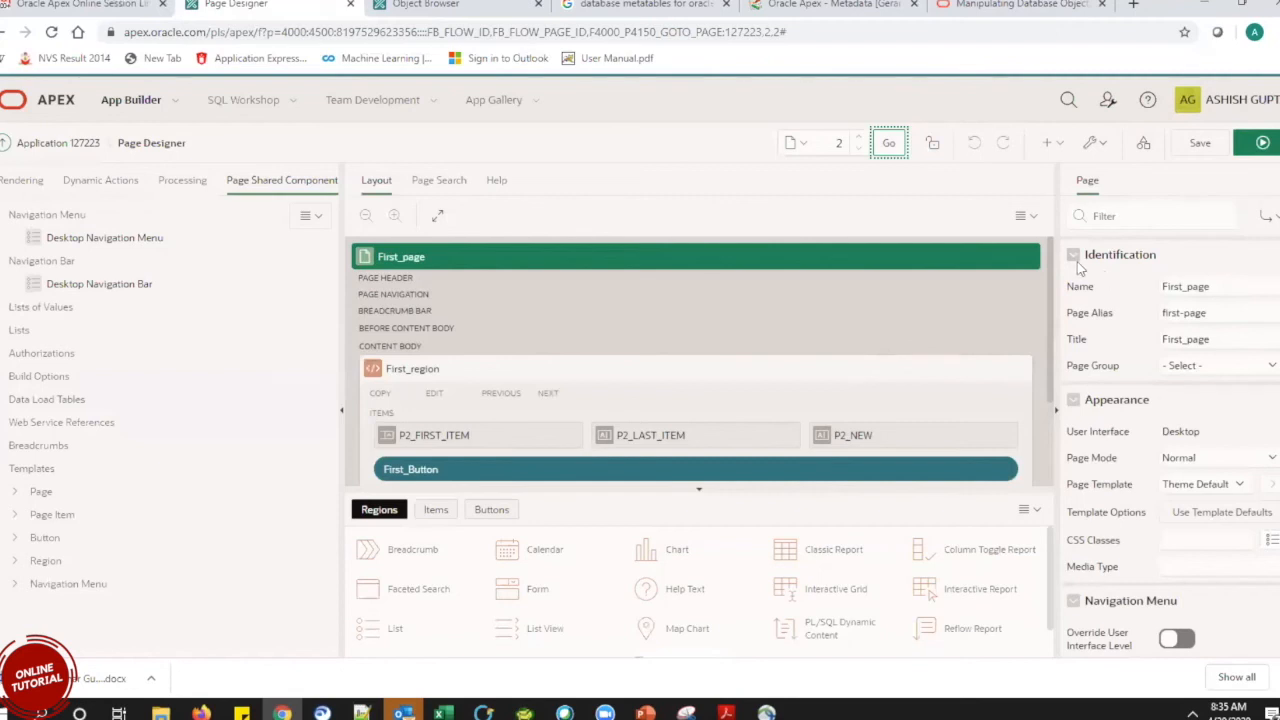
left_click(421, 436)
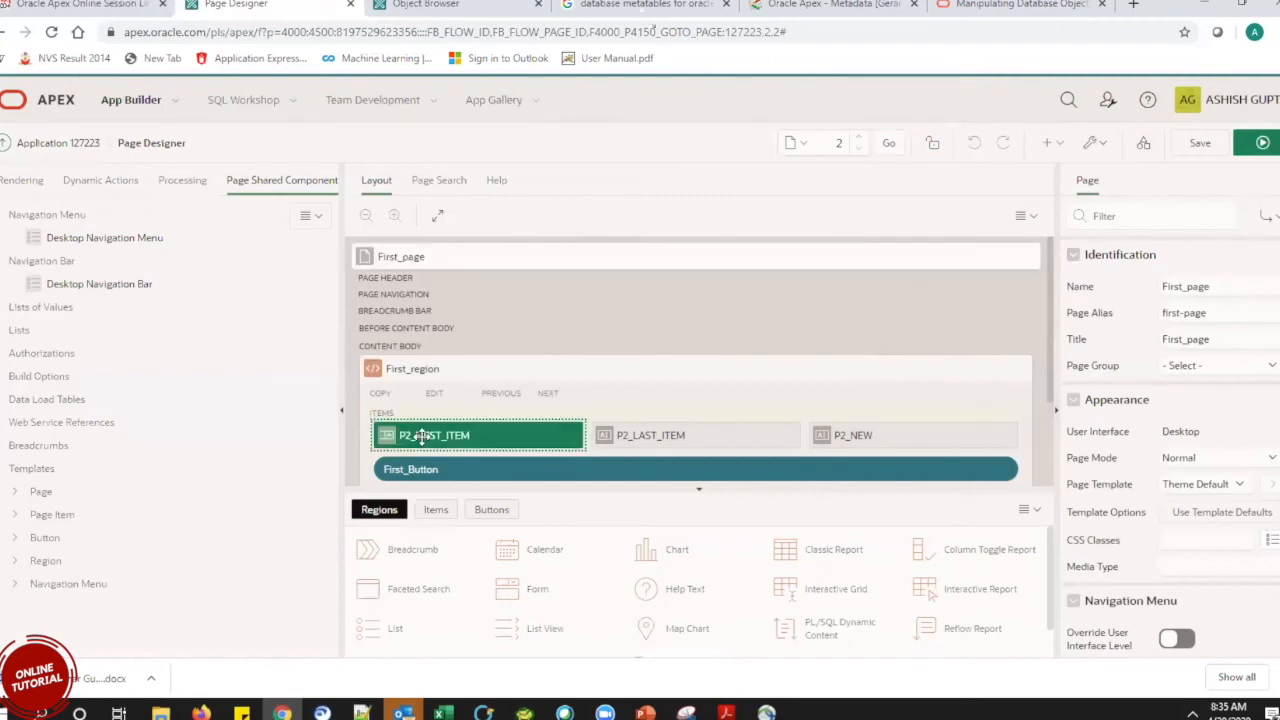
double_click(1273, 256)
scroll(1273, 256, "down", 5)
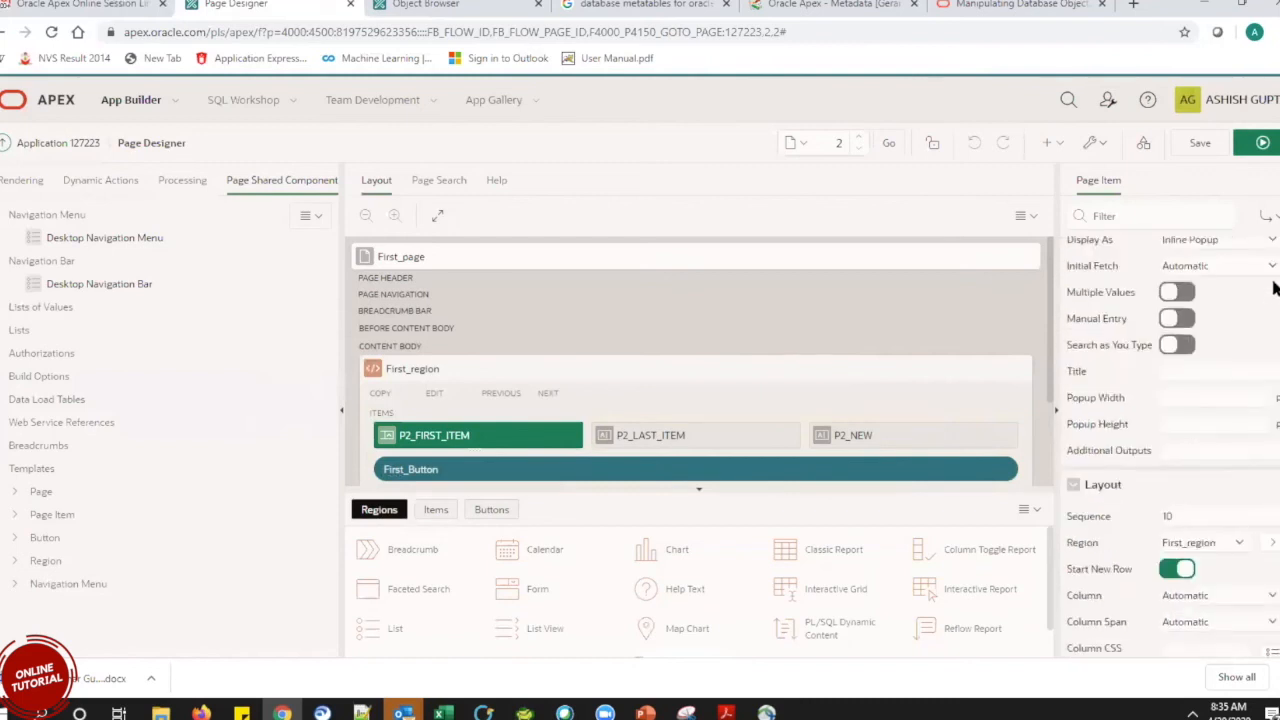
scroll(1273, 341, "down", 4)
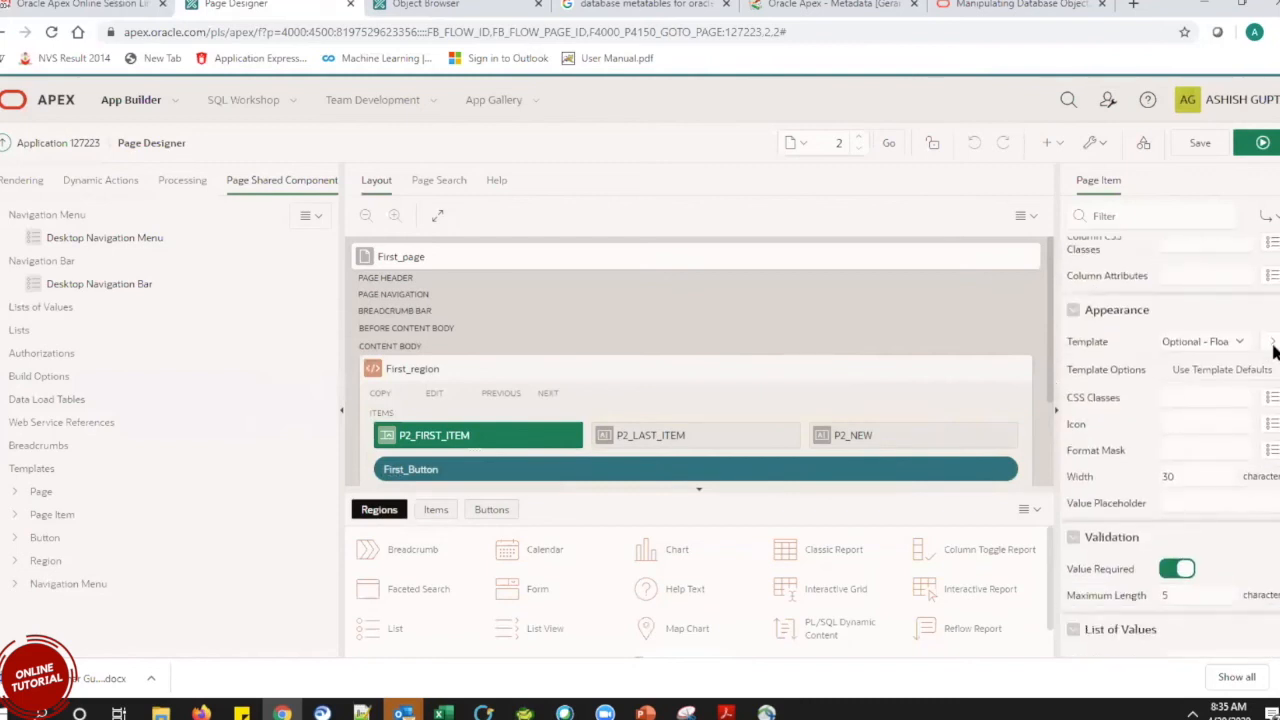
left_click(1195, 143)
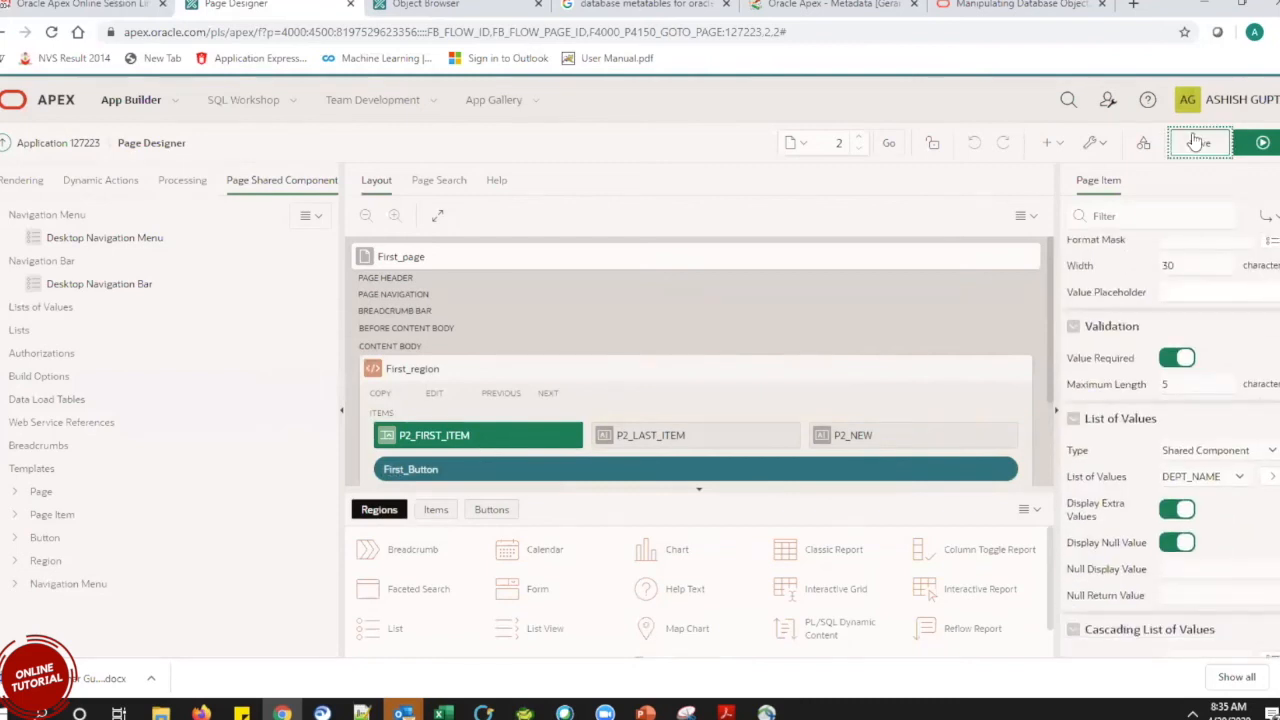
left_click(1261, 146)
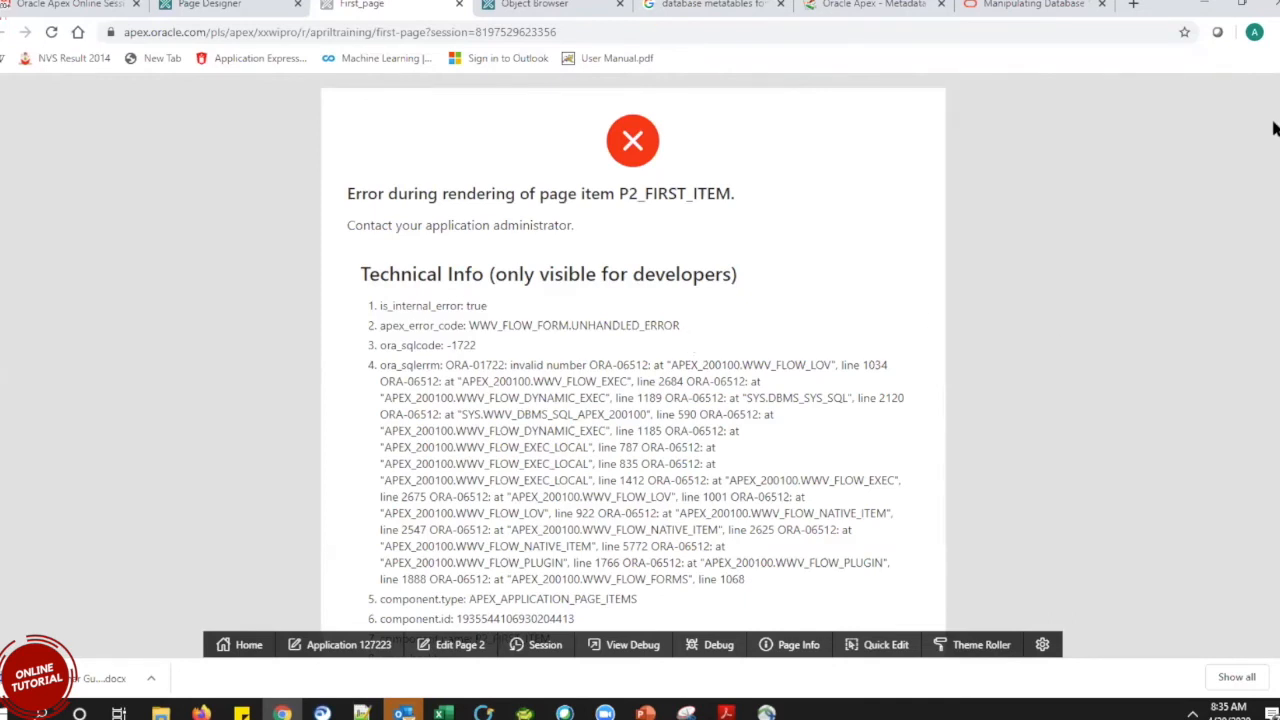
Examine the technical information on the running page and close that page.
scroll(1274, 360, "down", 4)
scroll(1274, 150, "up", 4)
left_click(458, 4)
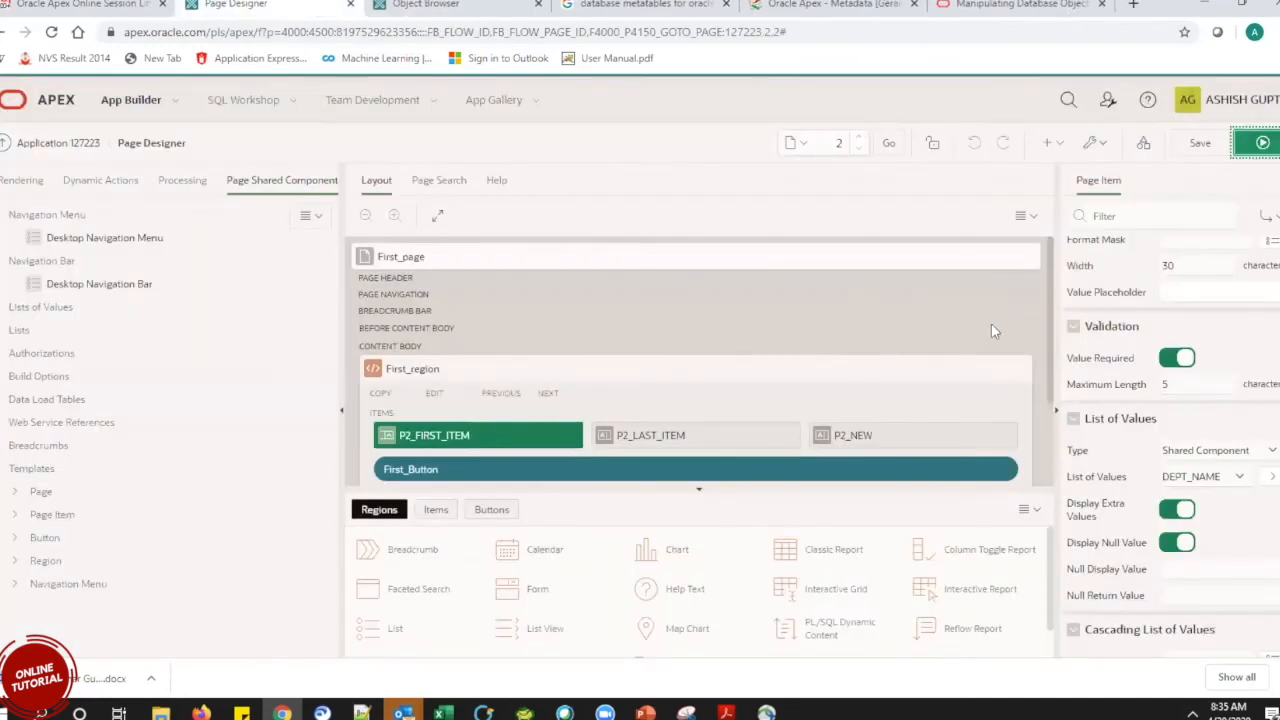
Select P2_LAST_ITEM in First_region and change its type to Popup LOV.
left_click(666, 437)
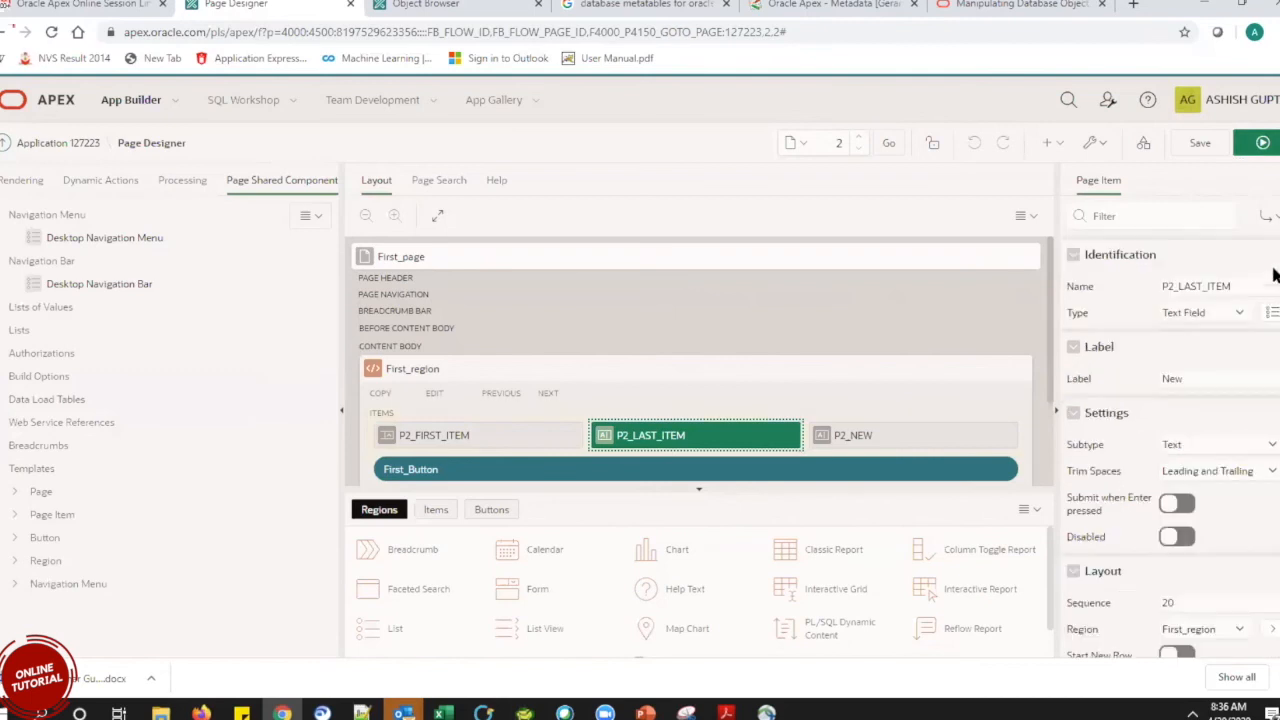
left_click(1218, 310)
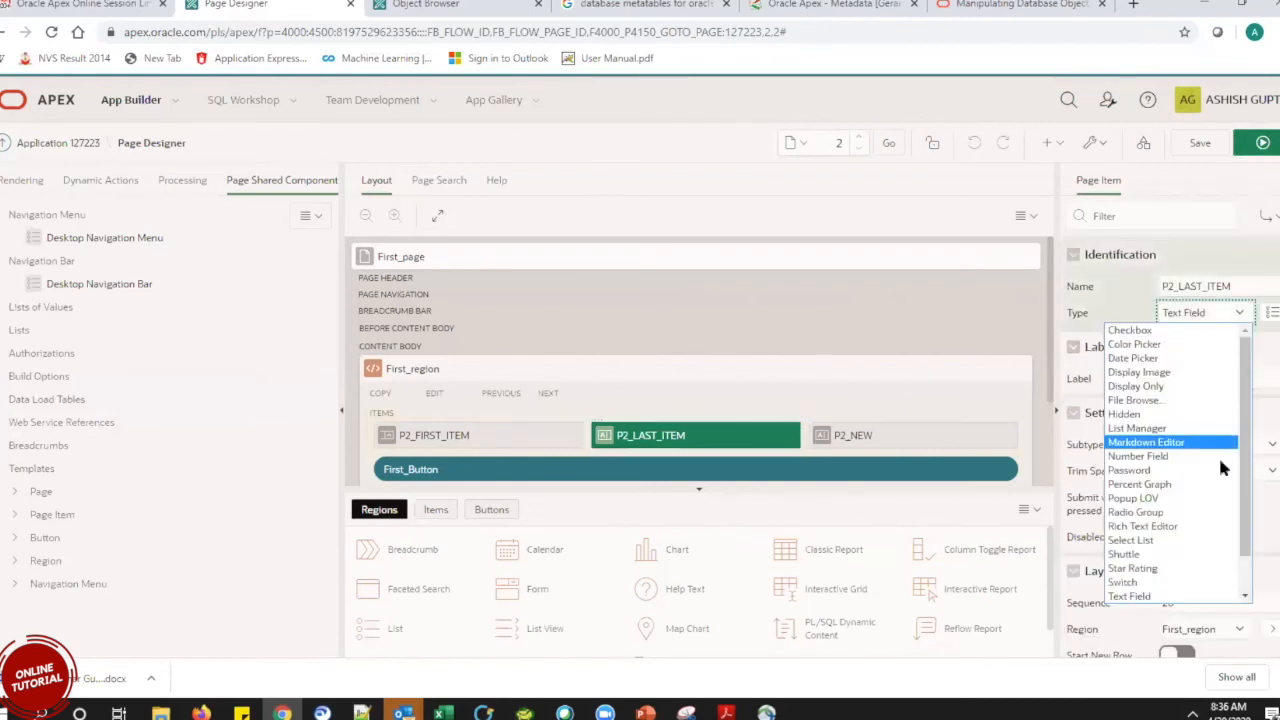
left_click(1174, 500)
Set P2_LAST_ITEM's list of values to the shared component DEPT_NAME and save the page.
scroll(1276, 320, "down", 5)
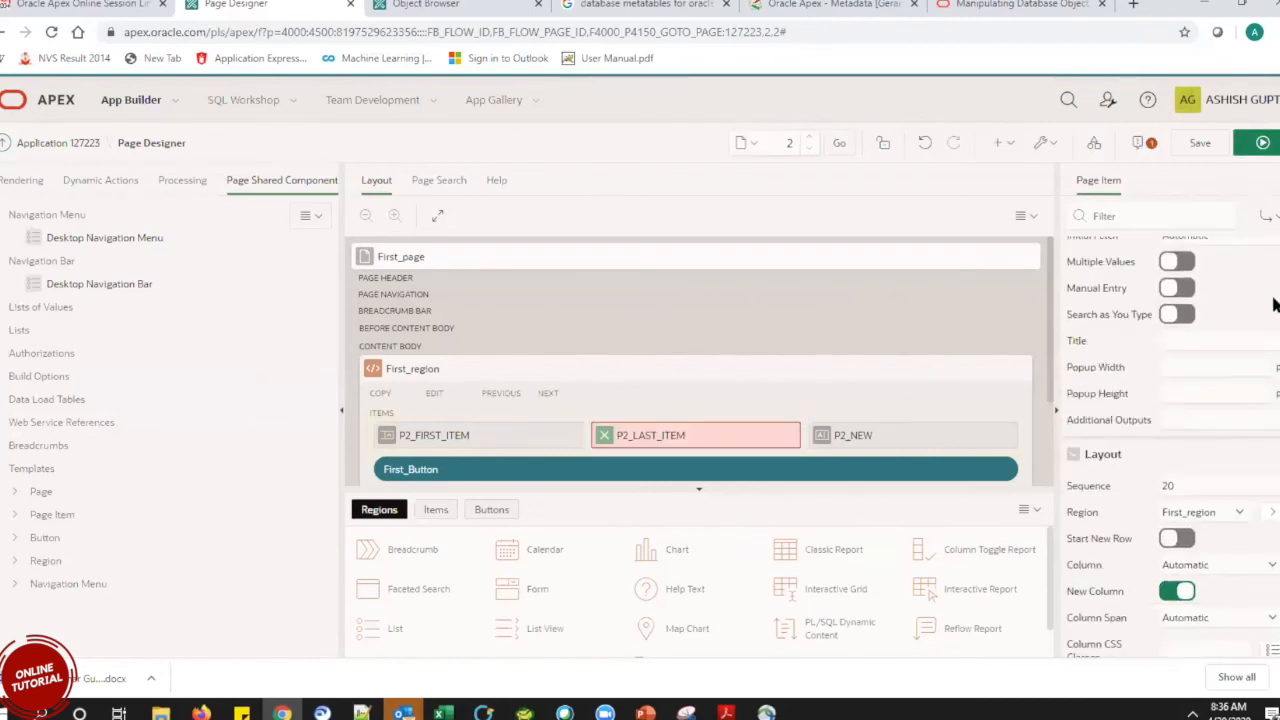
scroll(1276, 295, "up", 1)
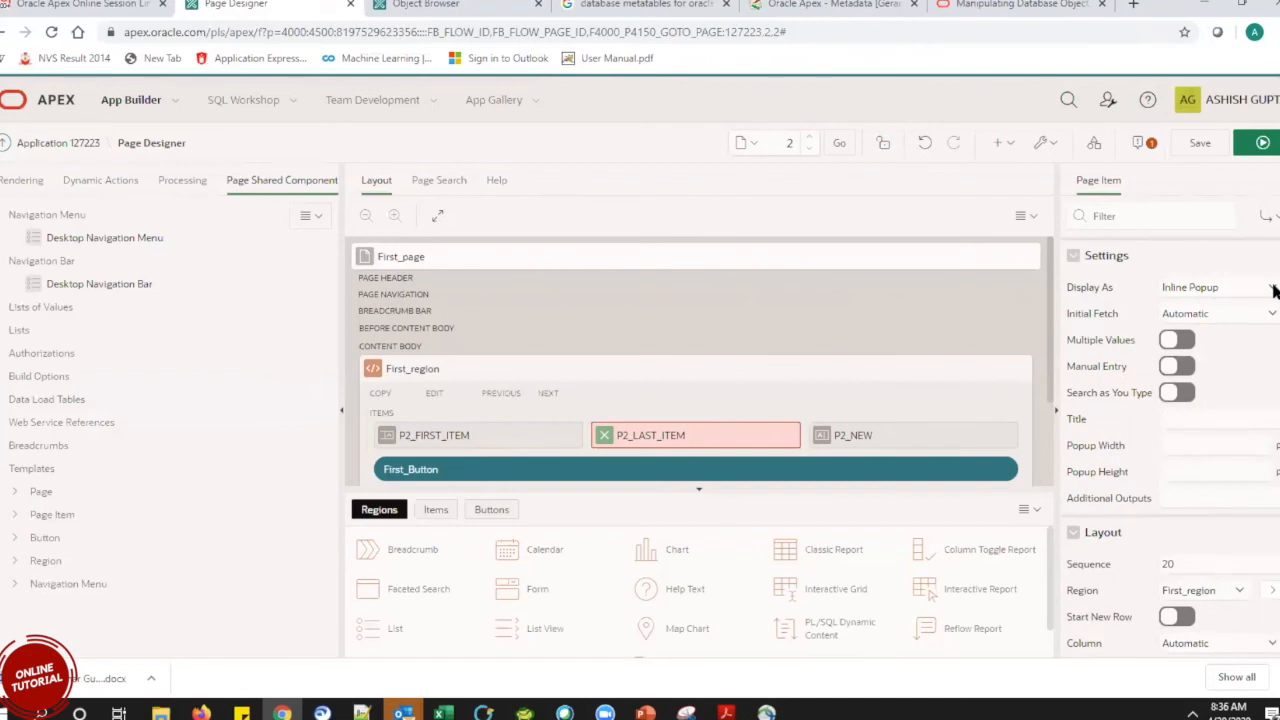
scroll(1274, 300, "down", 3)
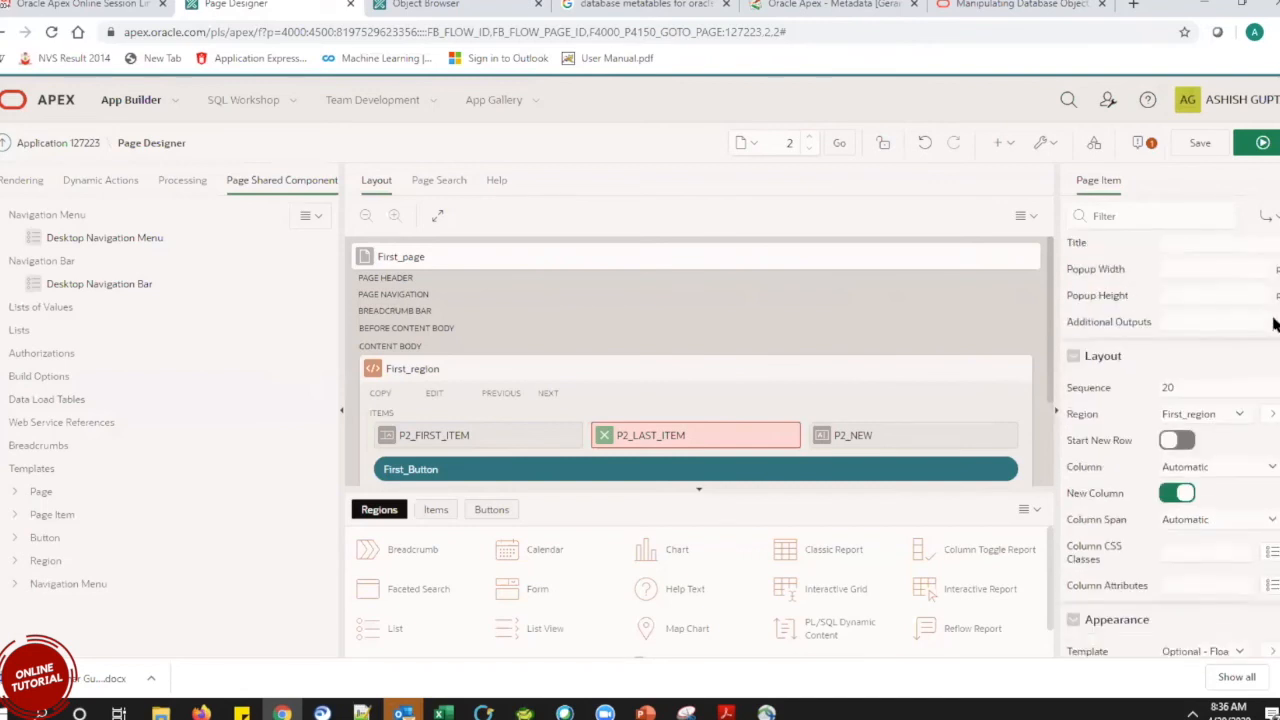
scroll(1274, 347, "down", 1)
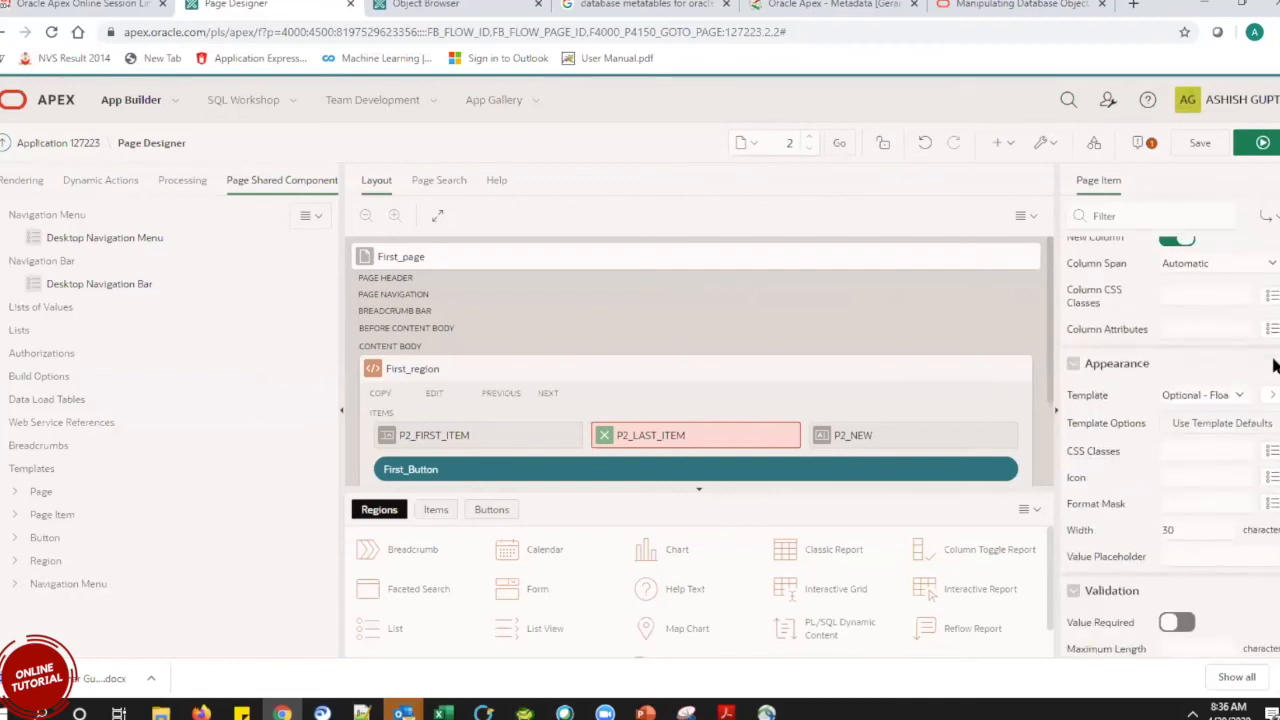
scroll(1274, 360, "up", 4)
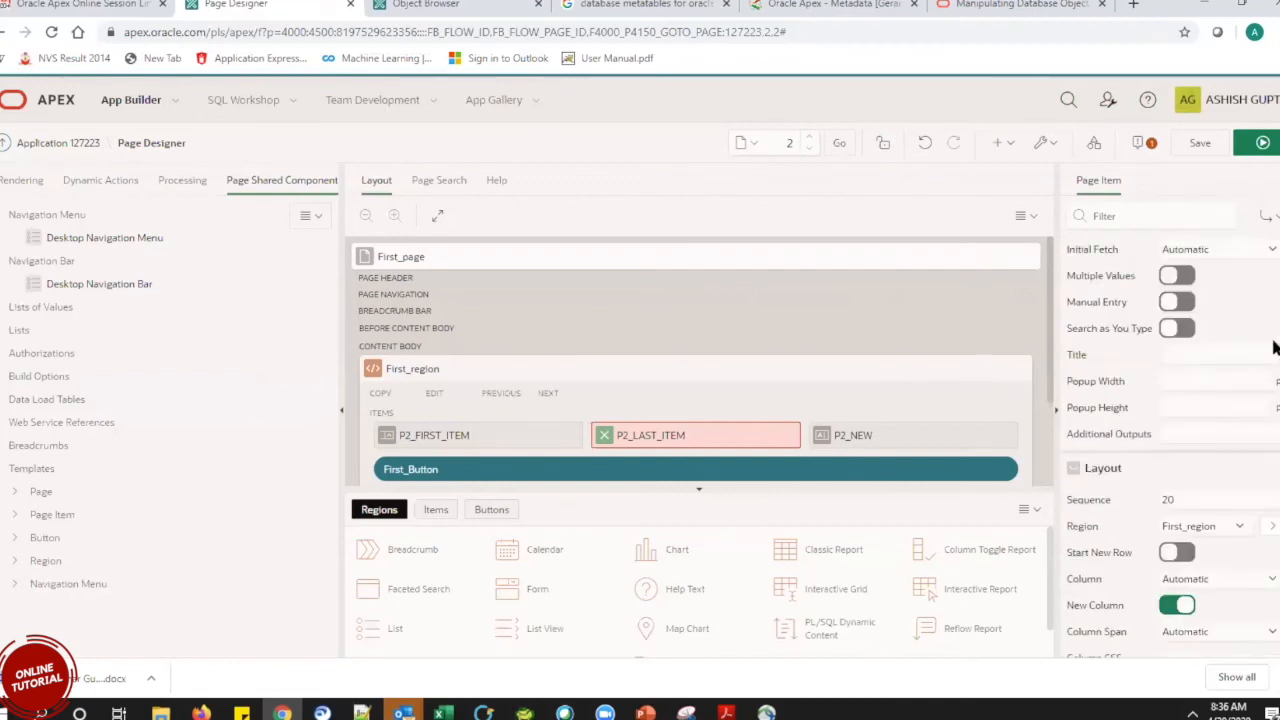
scroll(1274, 365, "down", 1)
scroll(1274, 365, "down", 6)
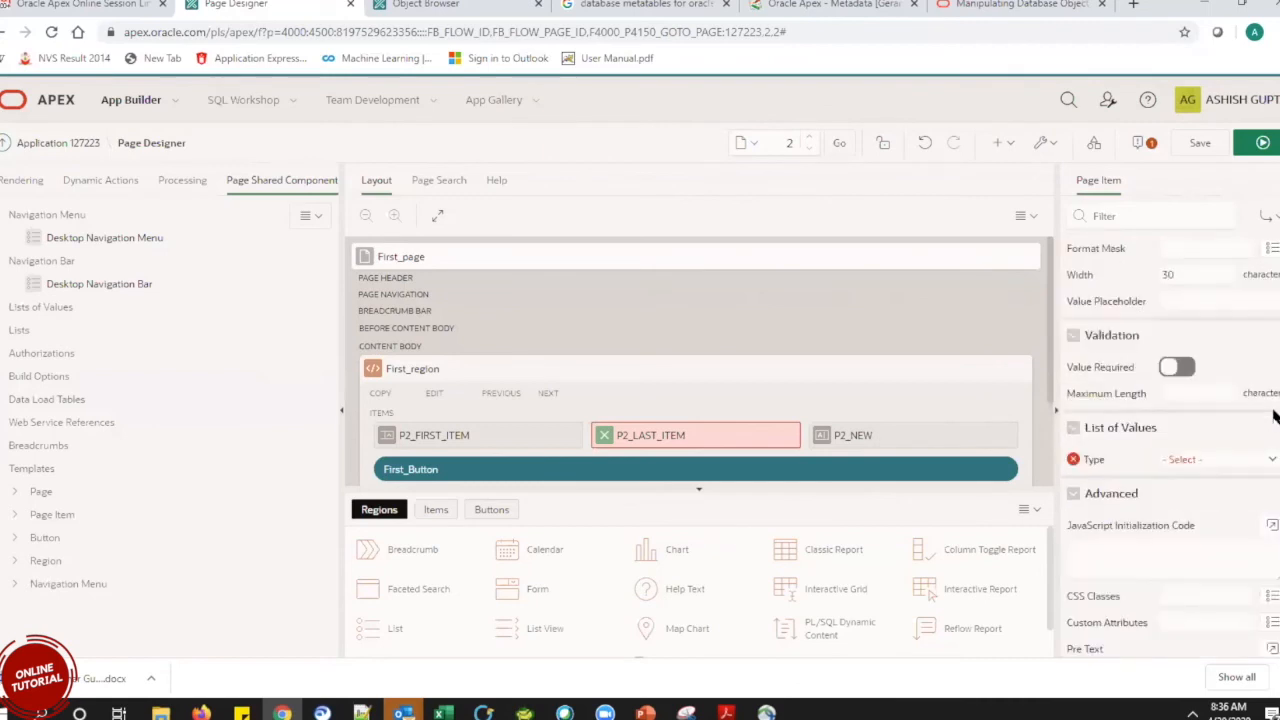
left_click(1238, 459)
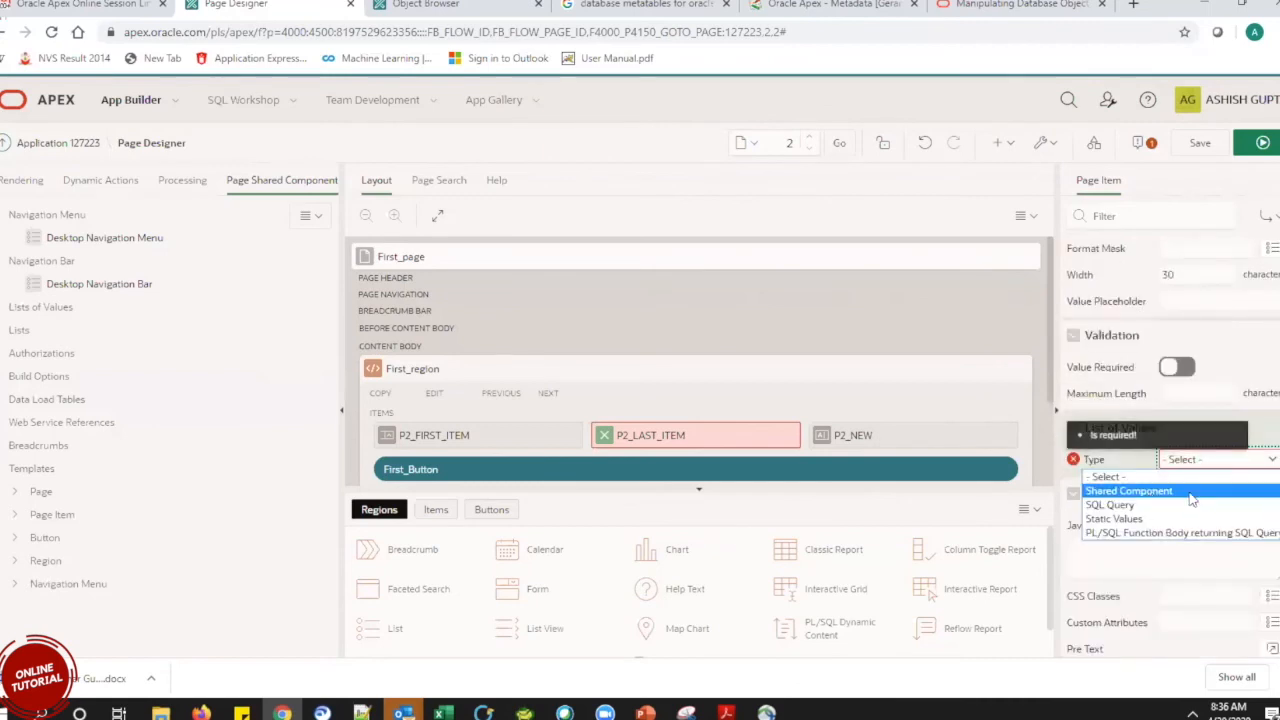
left_click(1195, 489)
left_click(1203, 486)
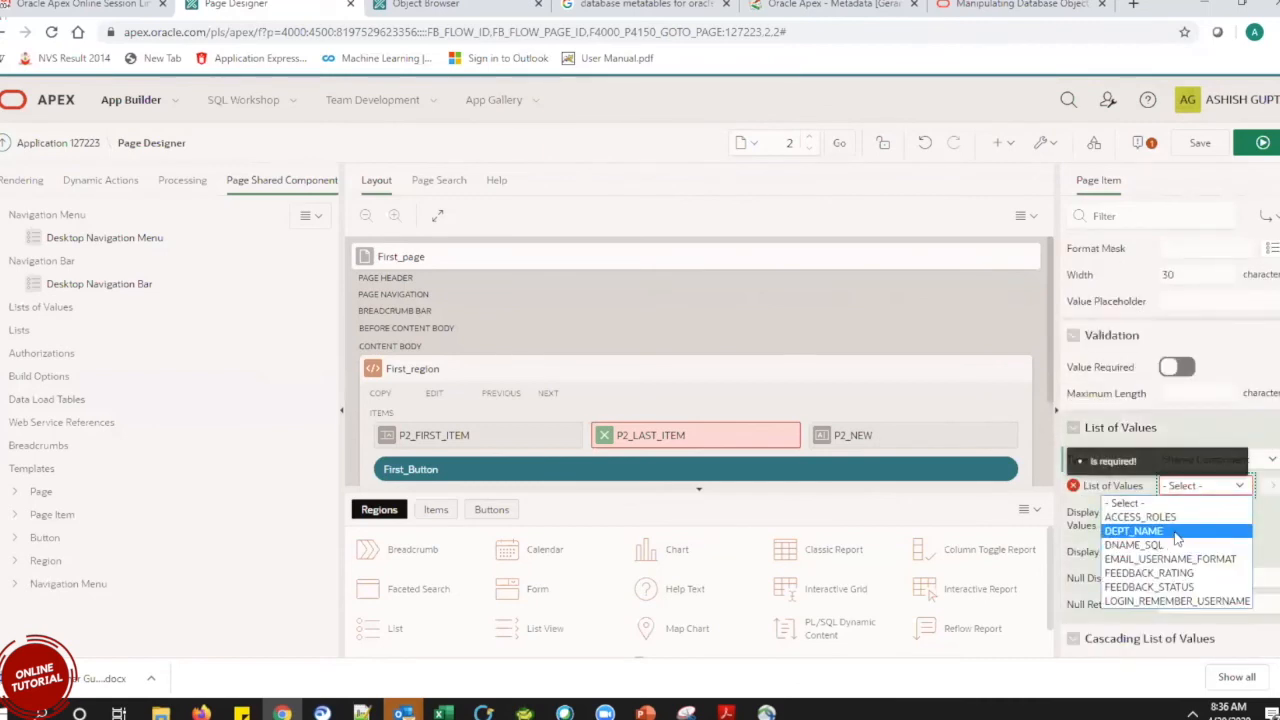
left_click(1160, 531)
left_click(1203, 145)
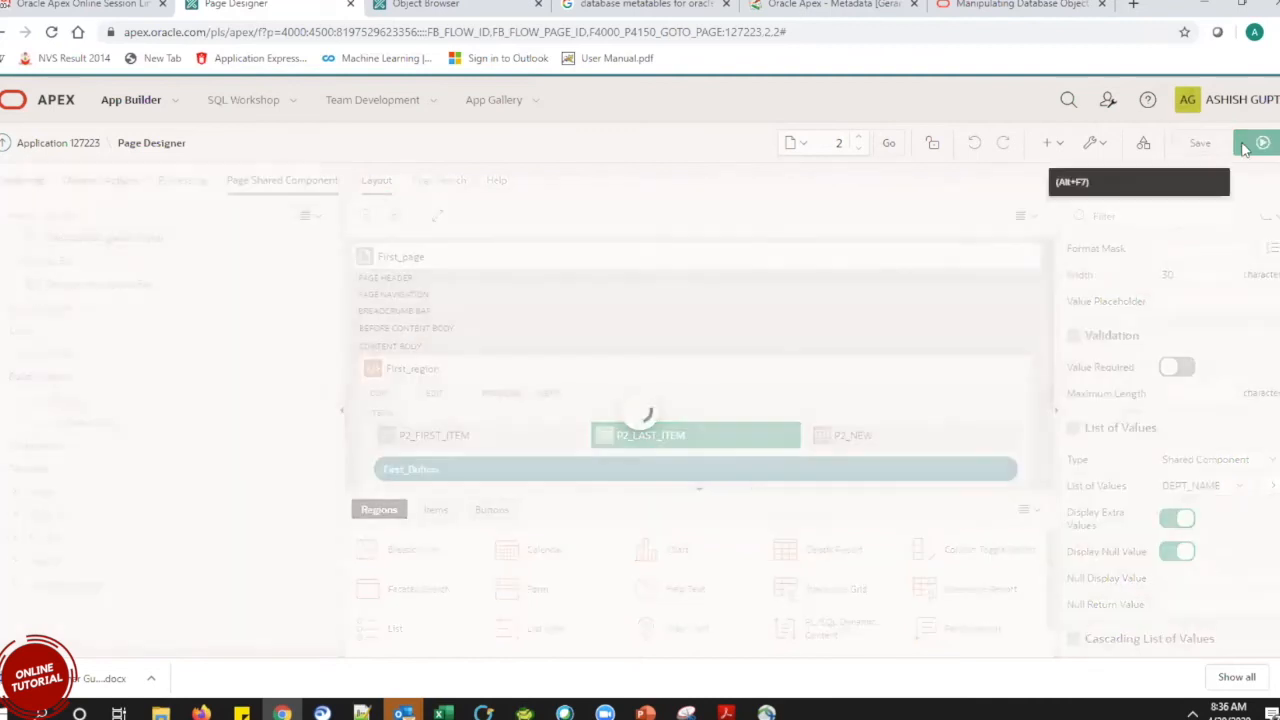
Clear the maximum length of P2_FIRST_ITEM, save the page and run it again.
left_click(1261, 144)
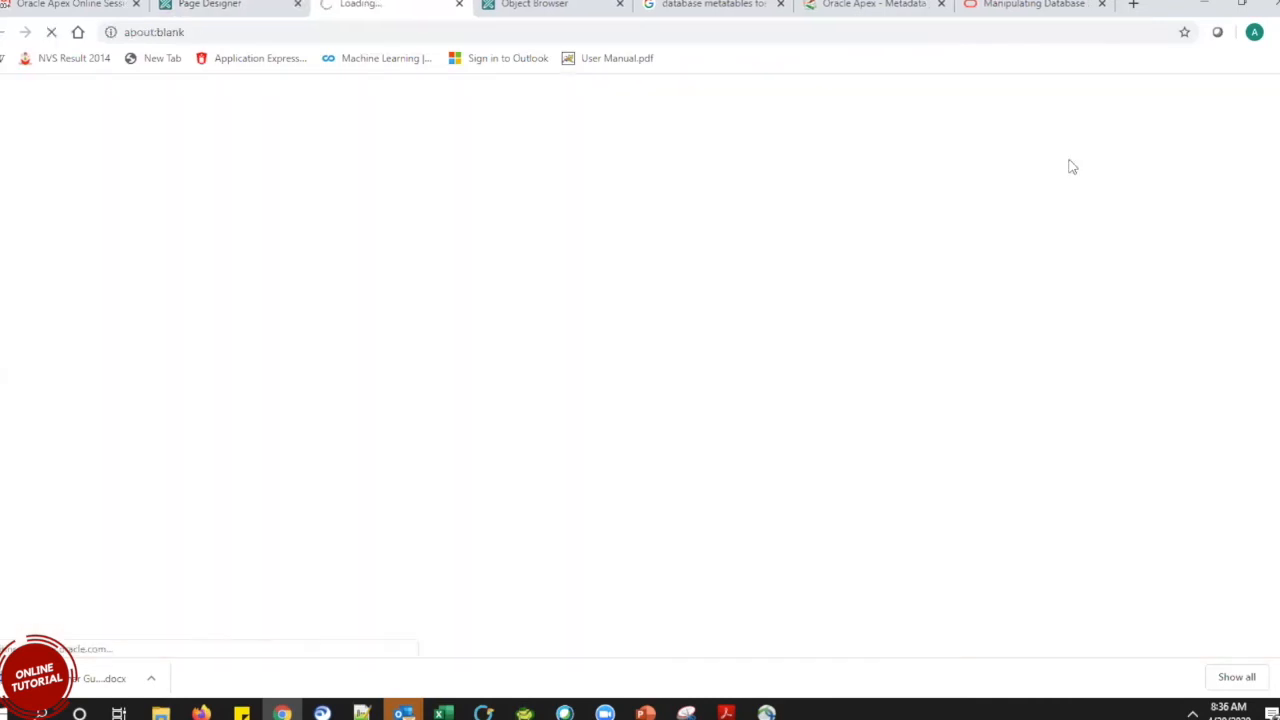
left_click(240, 4)
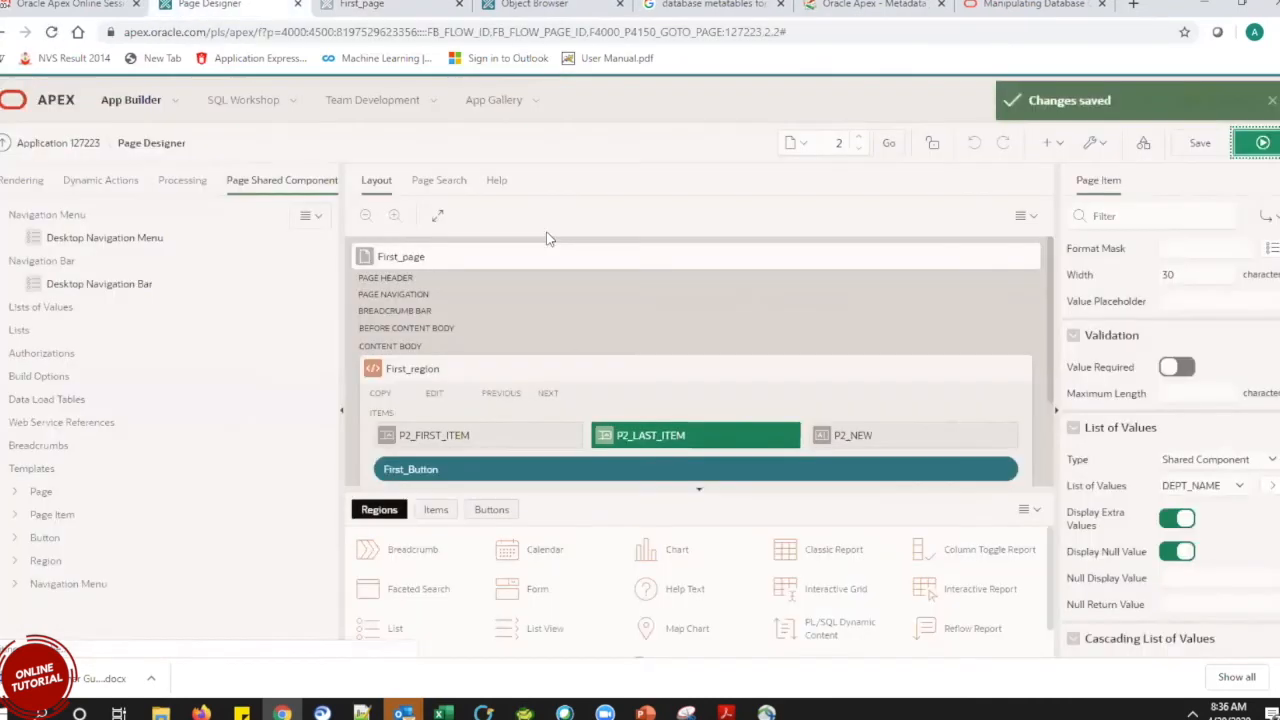
left_click(503, 433)
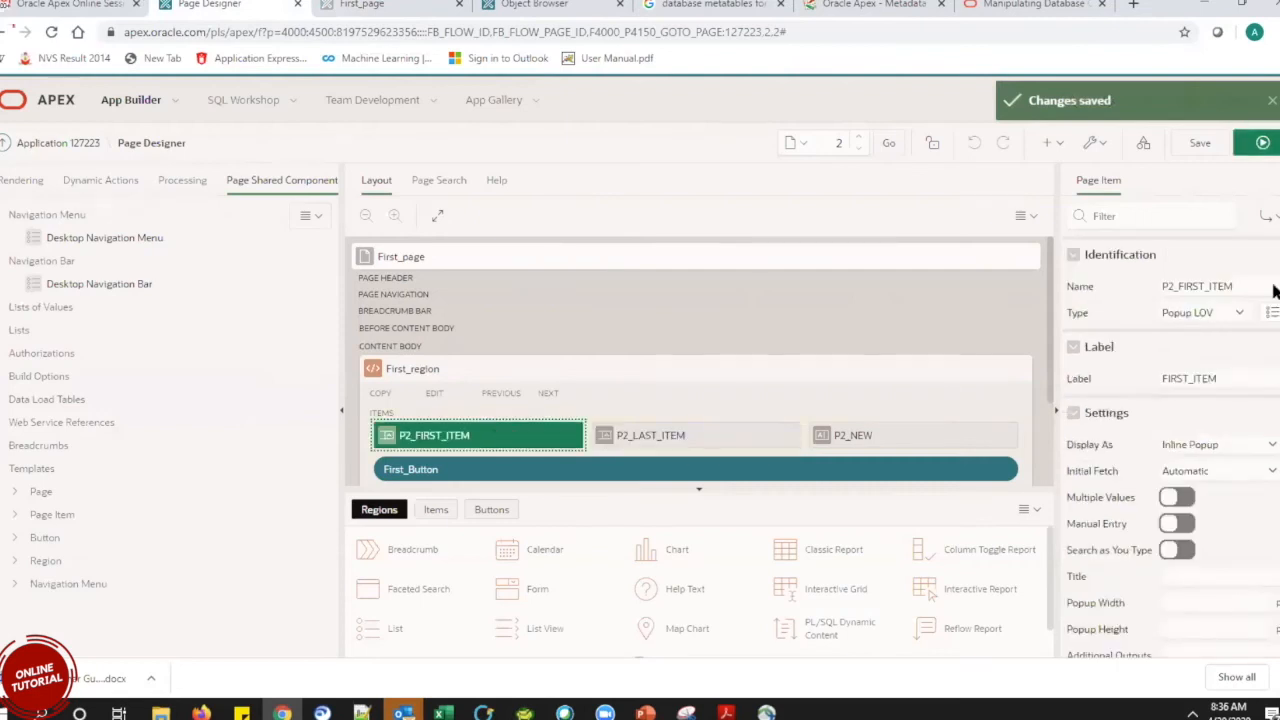
scroll(1275, 323, "down", 5)
scroll(1275, 323, "down", 4)
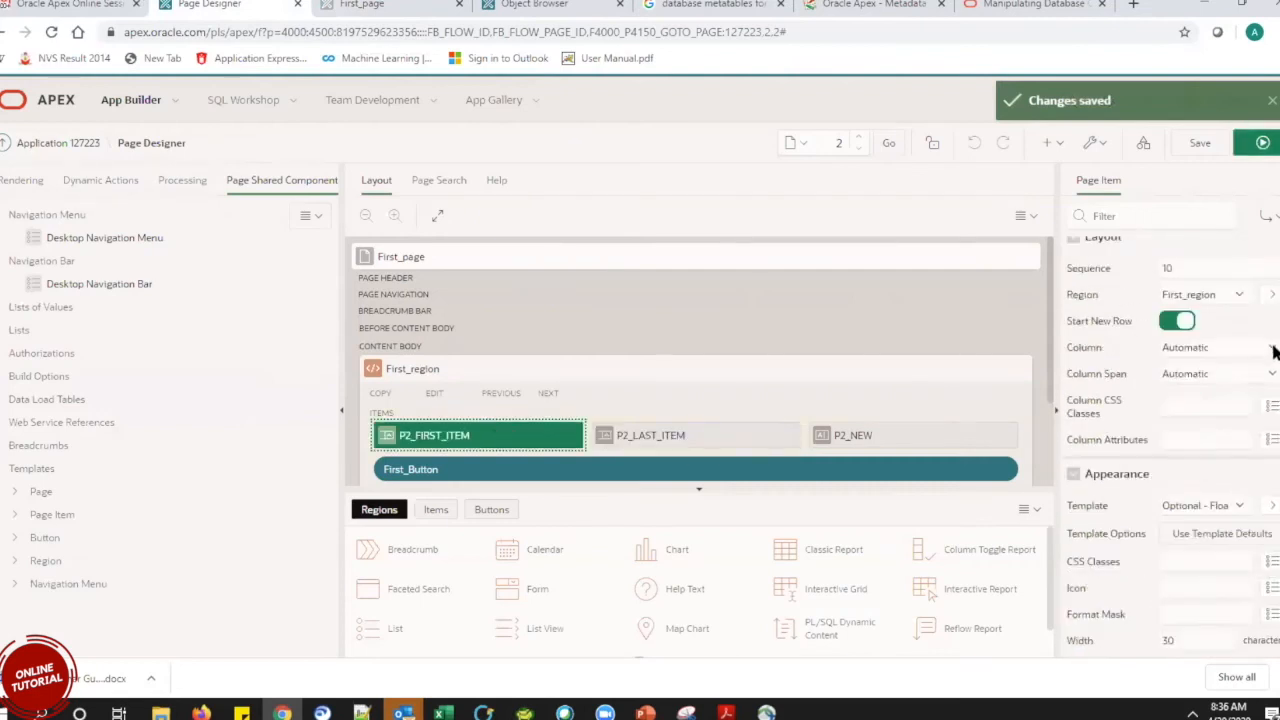
double_click(1170, 531)
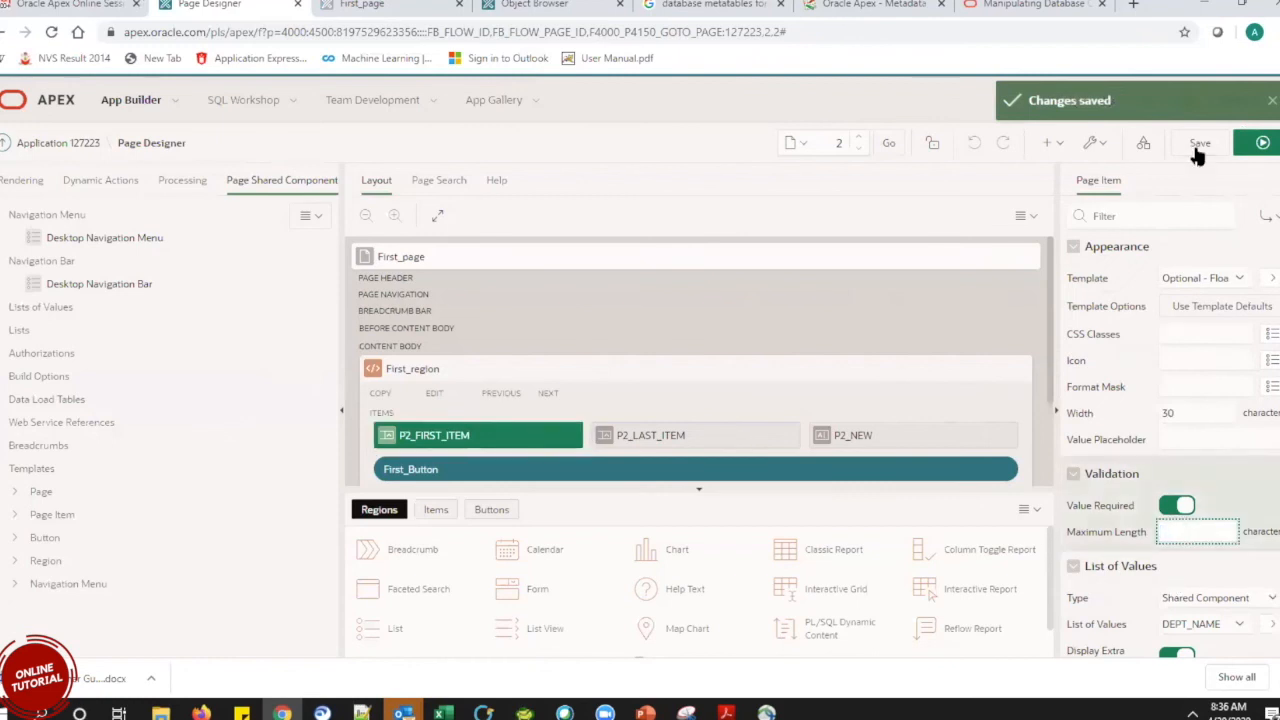
left_click(1260, 143)
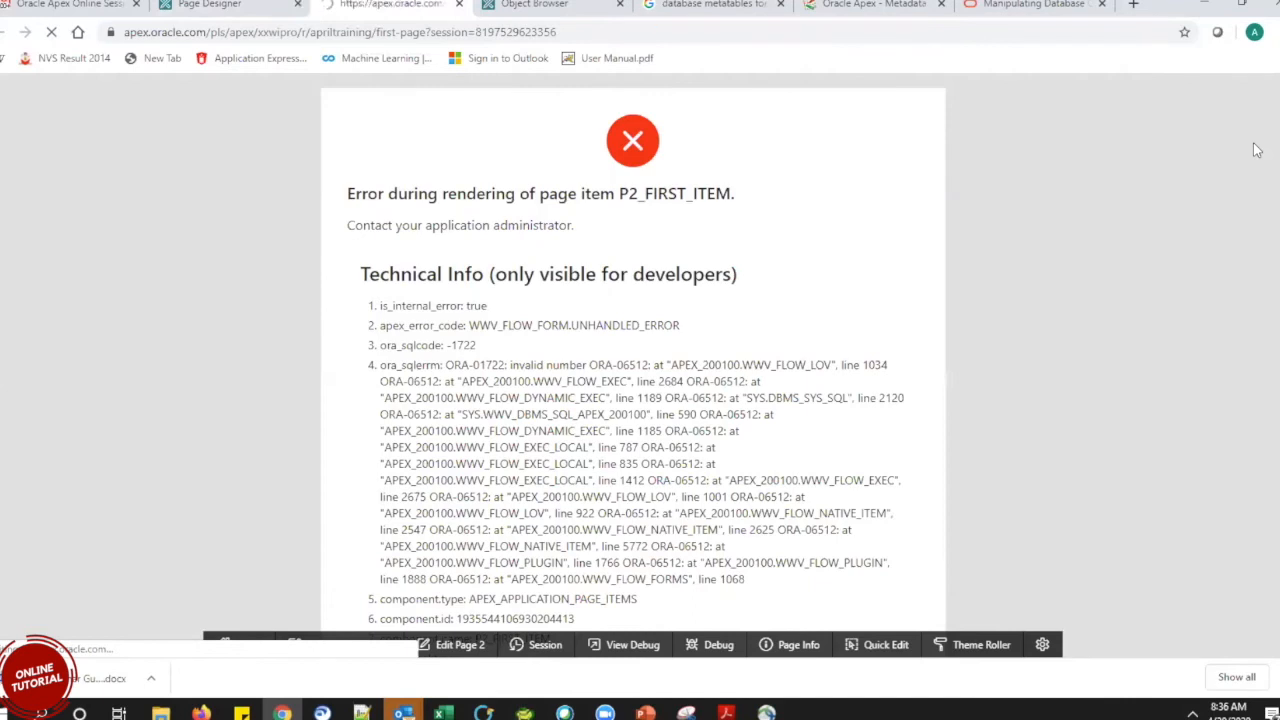
Delete P2_FIRST_ITEM from First_region and run the page.
left_click(210, 4)
right_click(526, 431)
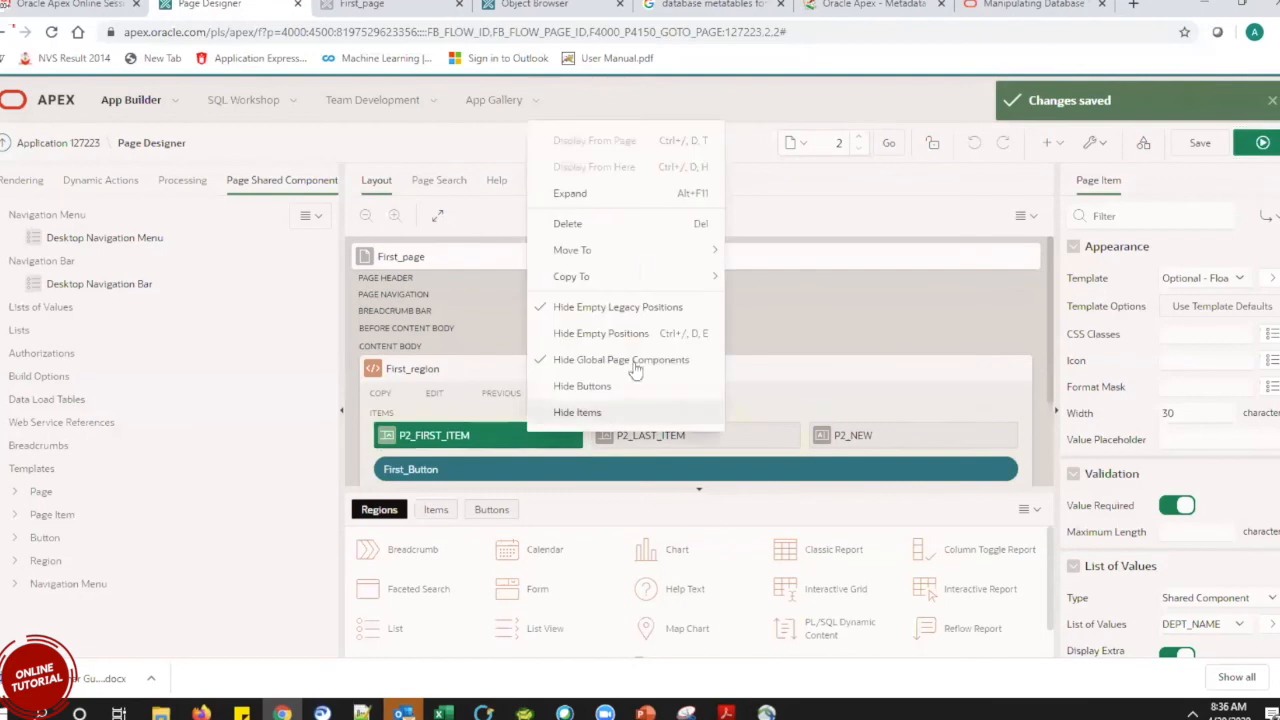
left_click(617, 223)
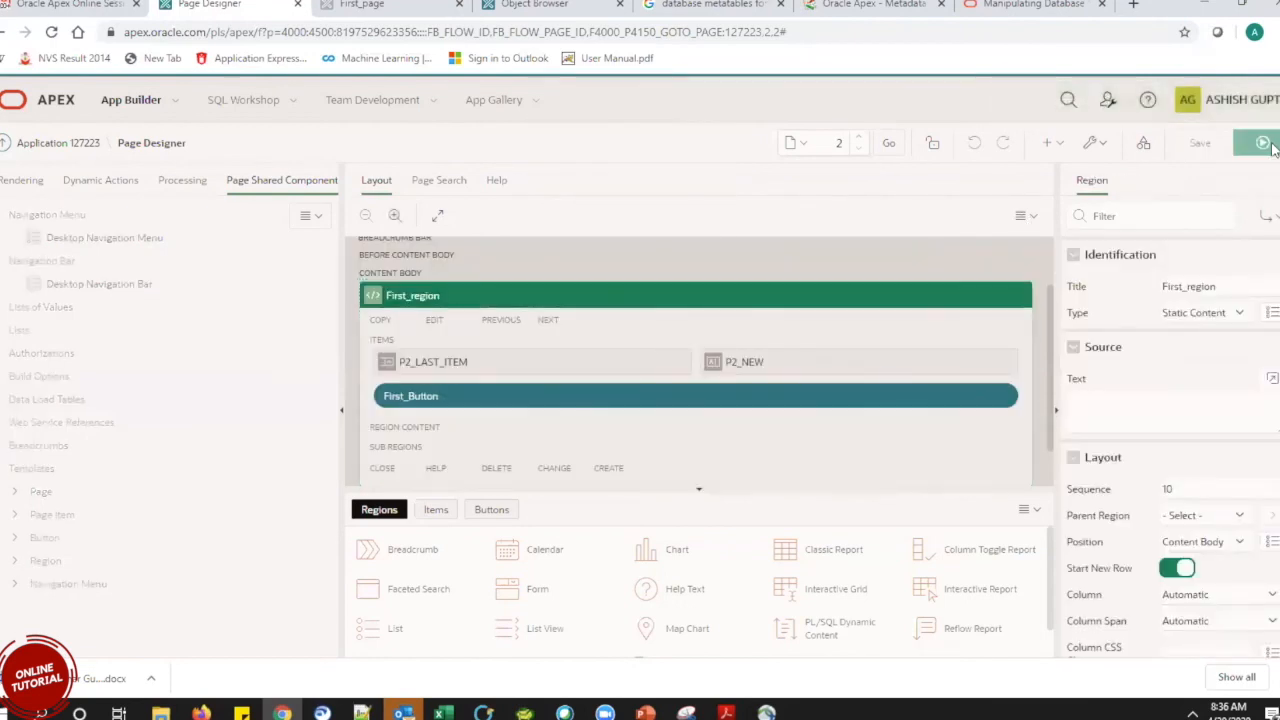
left_click(1262, 143)
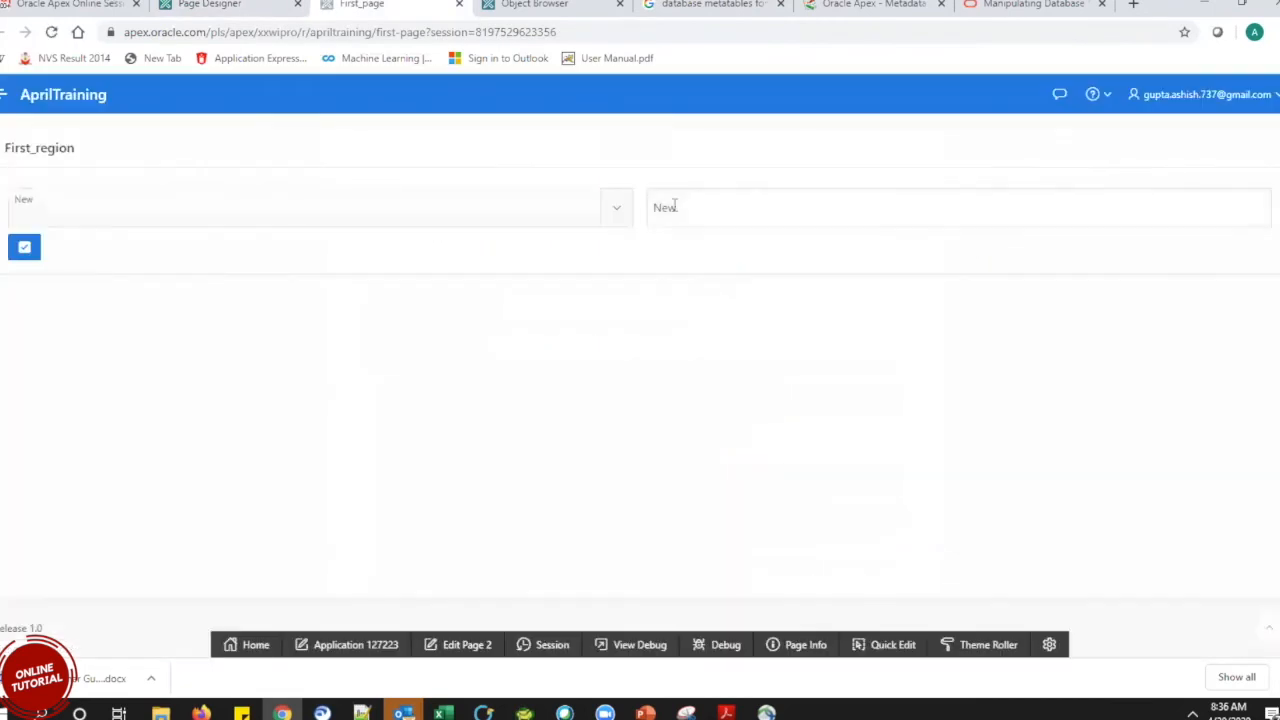
Open the Popup LOV on the running page several times to examine its department options, leaving it without a selection.
left_click(614, 213)
left_click(614, 213)
left_click(614, 213)
left_click(614, 213)
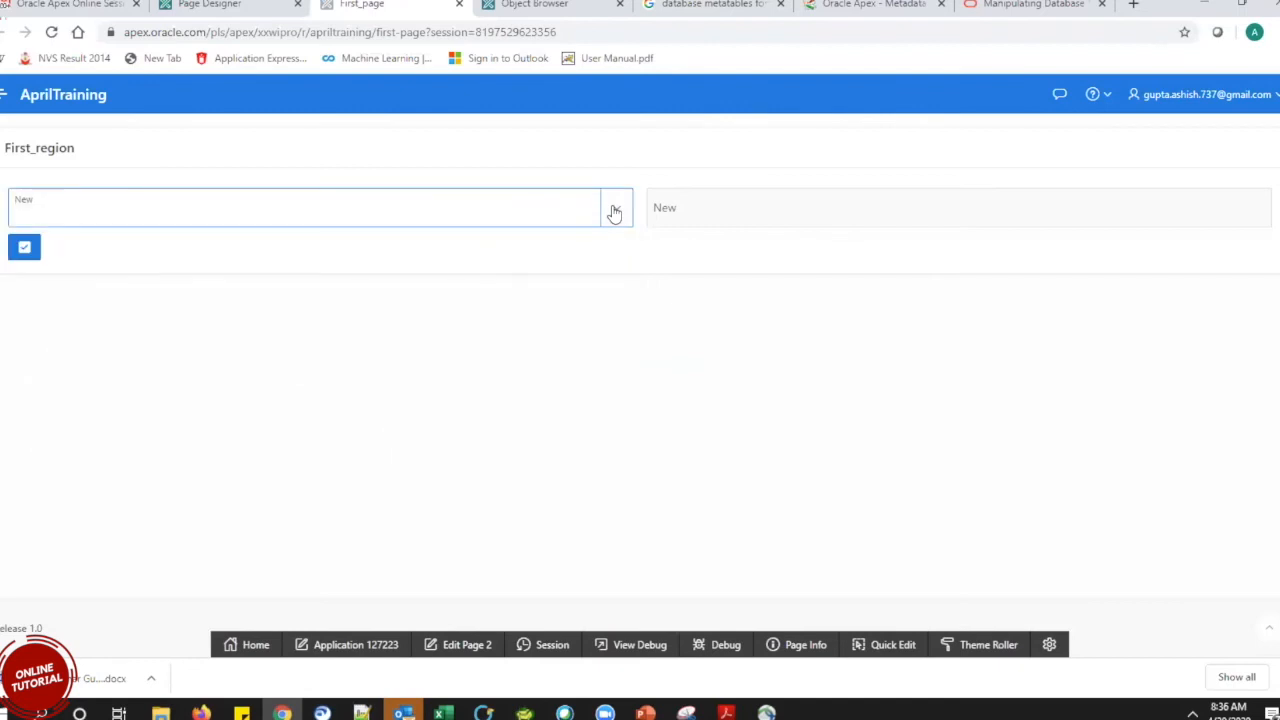
left_click(614, 213)
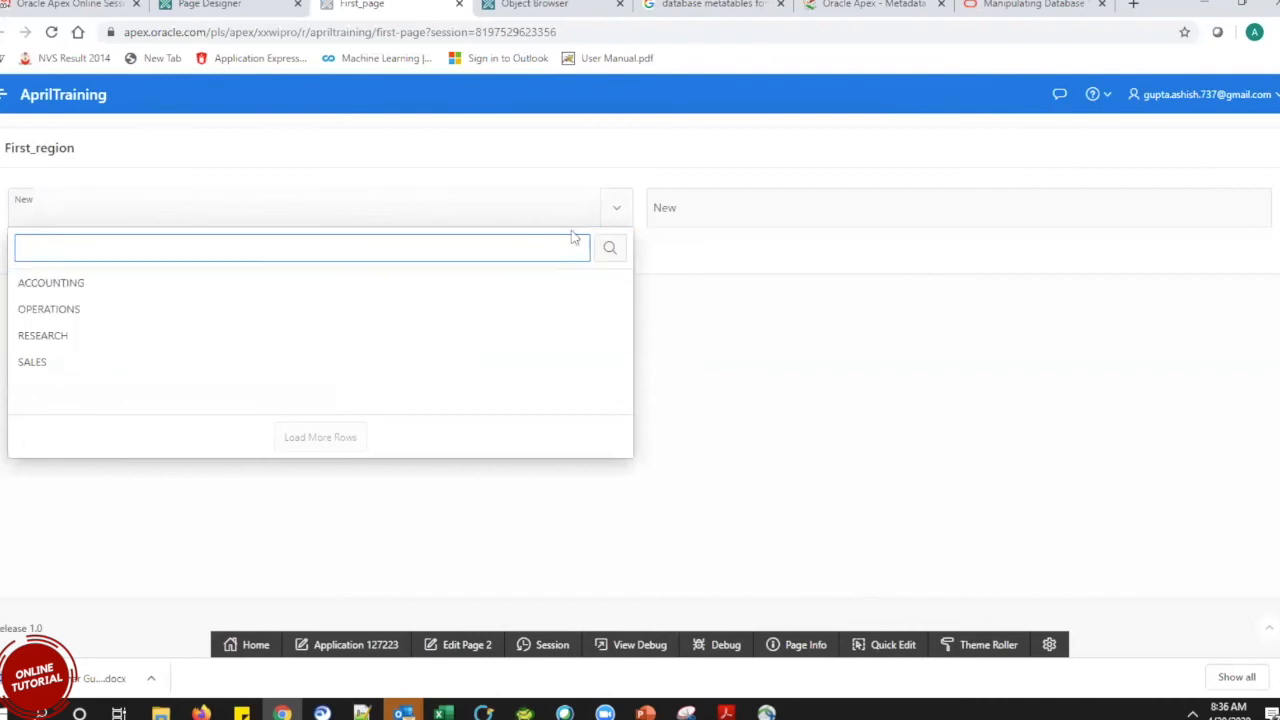
left_click(608, 218)
left_click(608, 218)
left_click(608, 218)
left_click(608, 218)
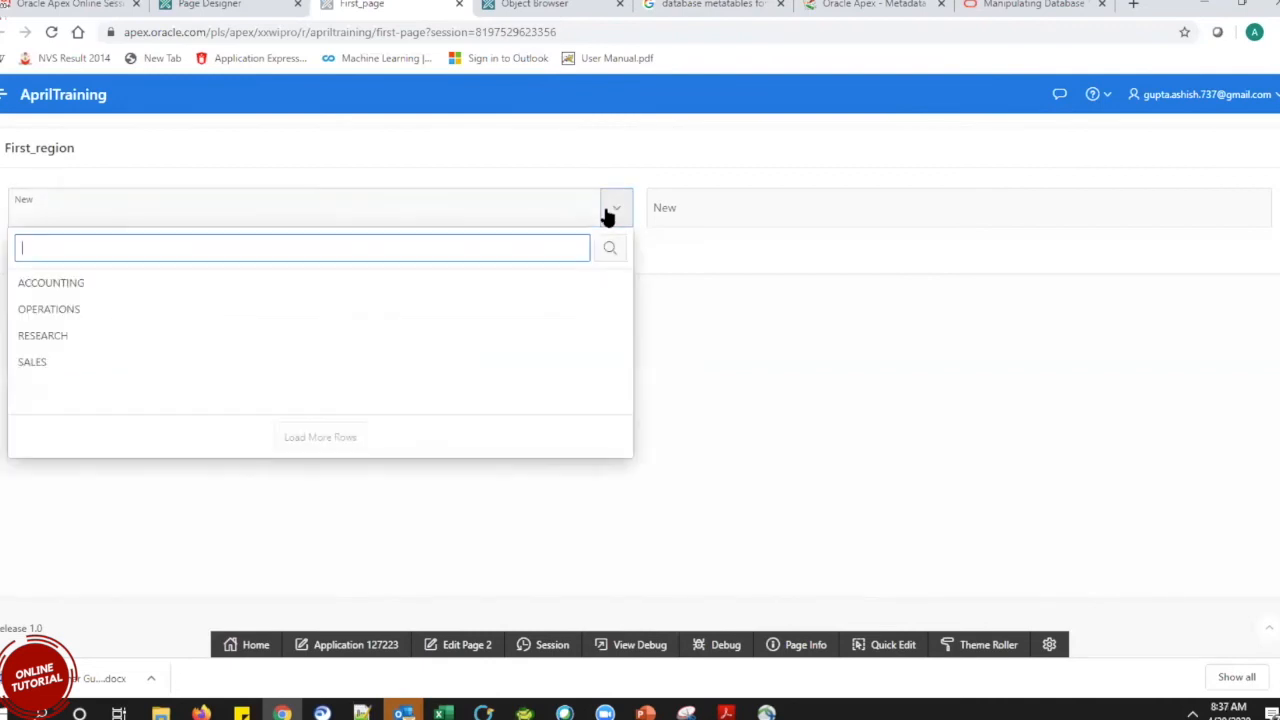
left_click(608, 218)
left_click(606, 216)
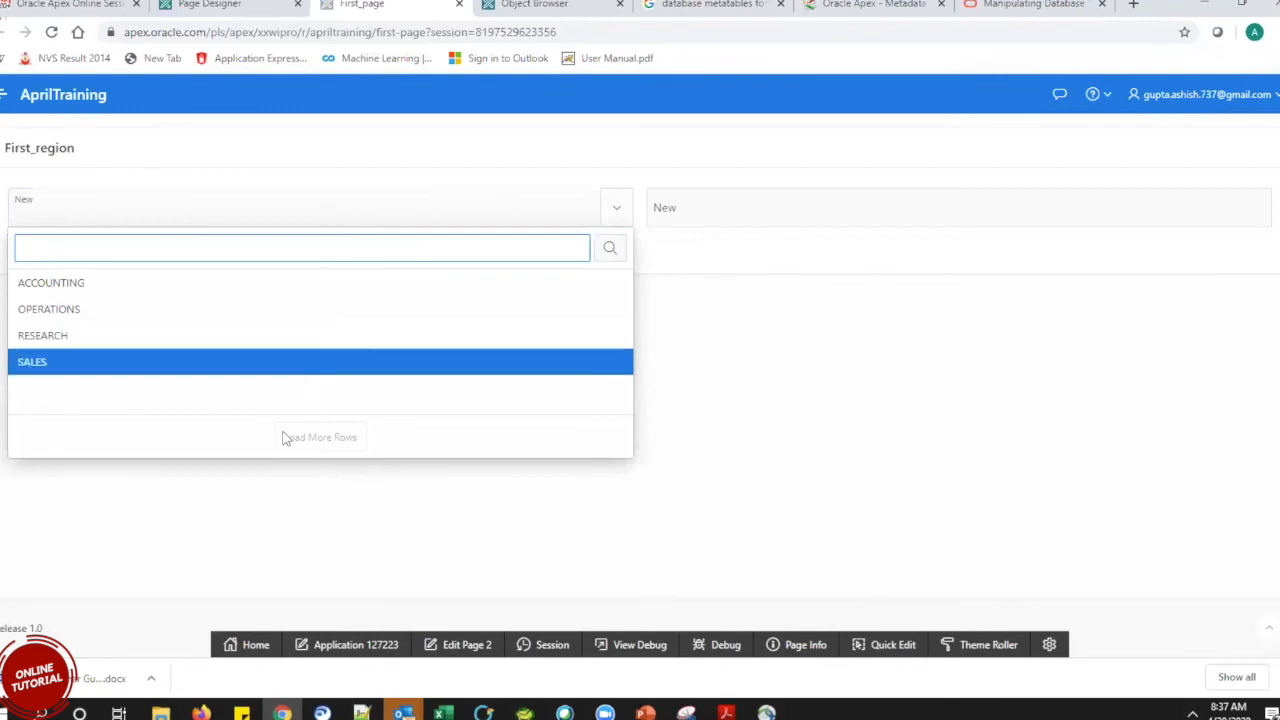
left_click(757, 374)
left_click(608, 210)
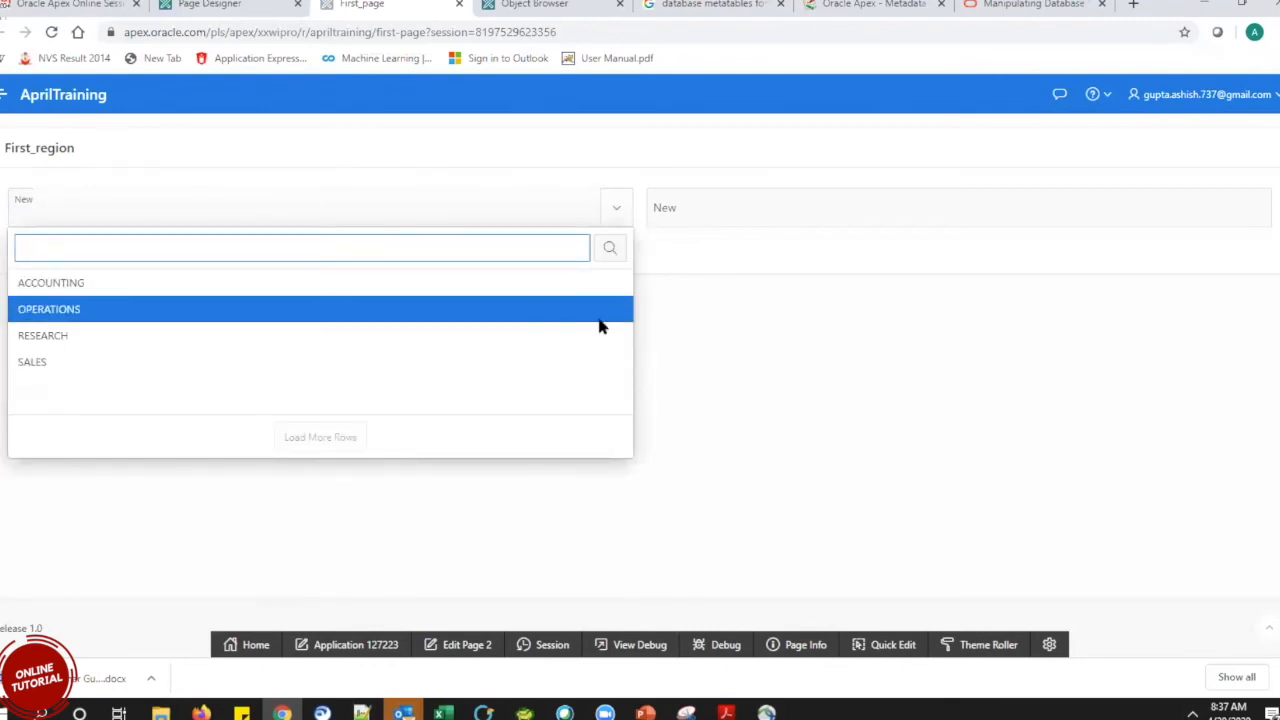
left_click(722, 330)
left_click(625, 213)
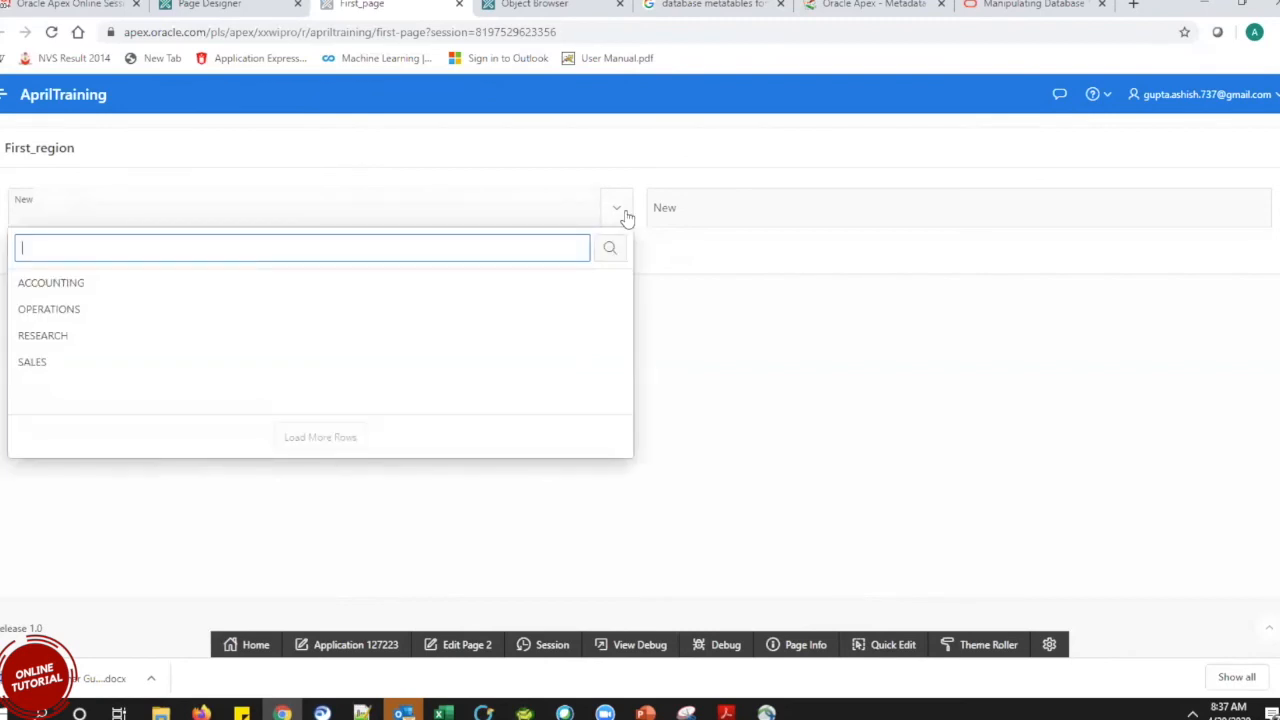
left_click(816, 368)
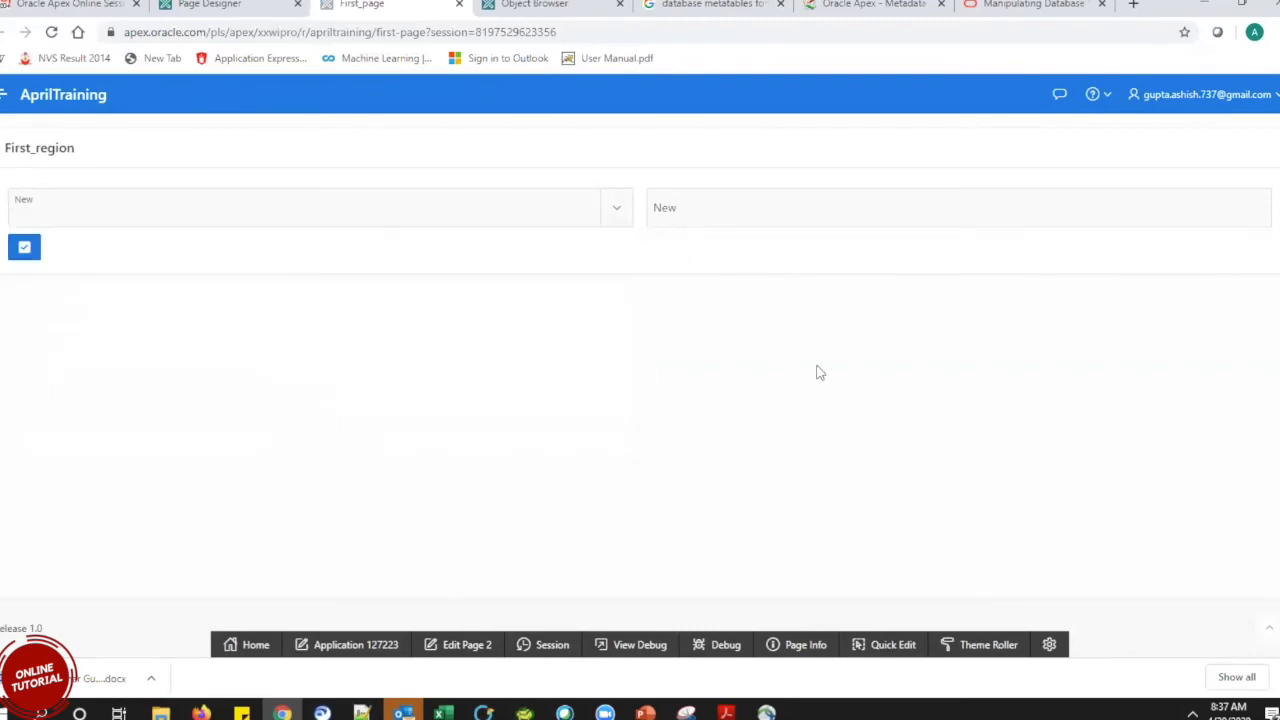
Change the type of P2_LAST_ITEM to Radio Group and run the page.
left_click(215, 4)
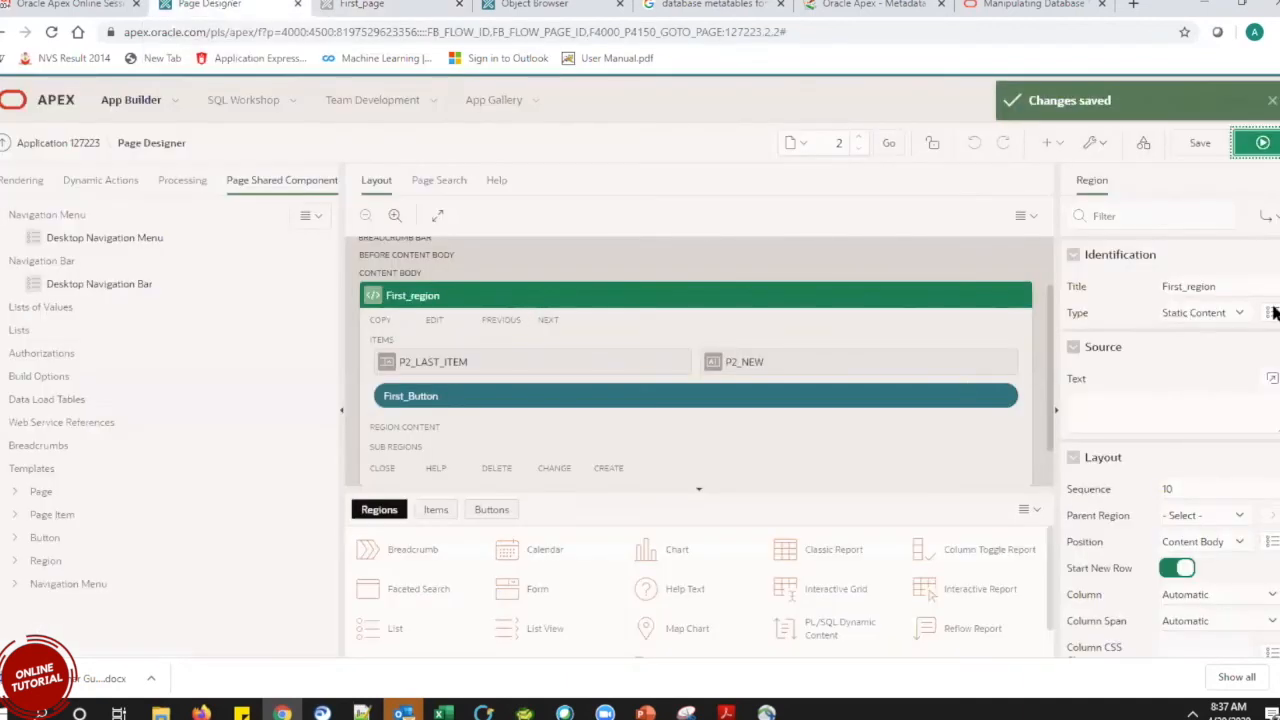
left_click(1218, 318)
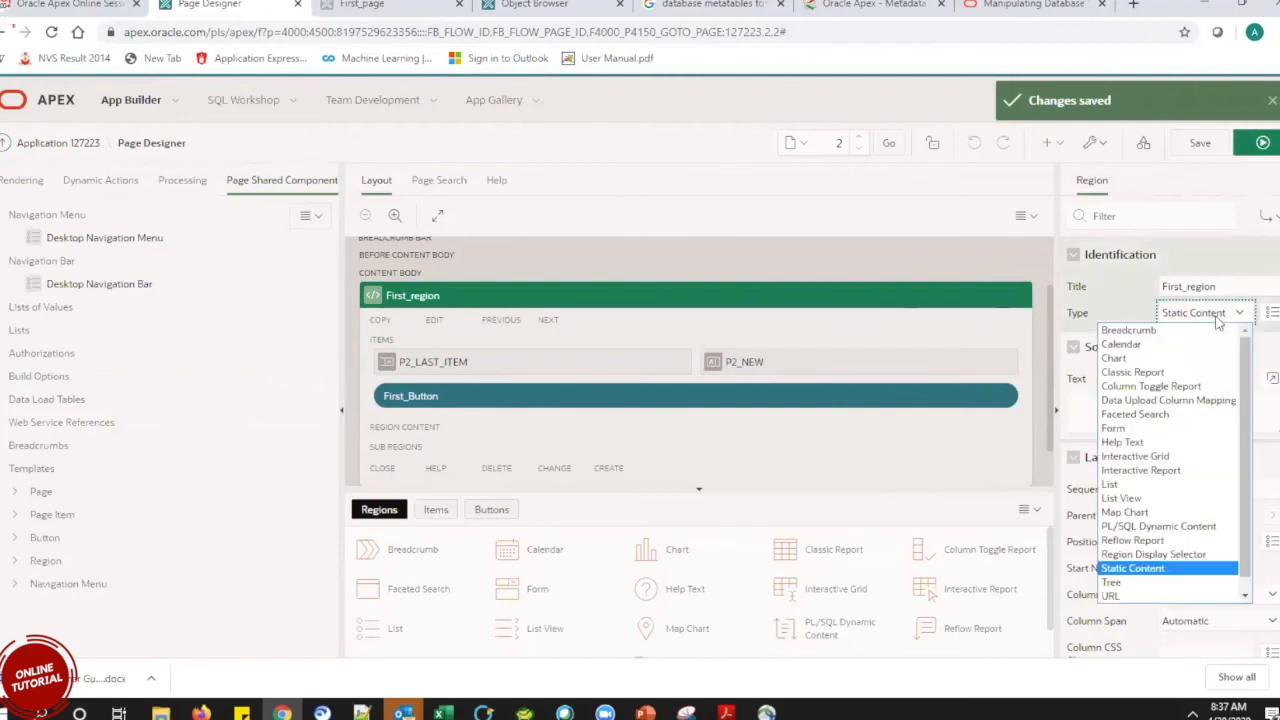
left_click(1218, 318)
left_click(1218, 318)
left_click(1220, 318)
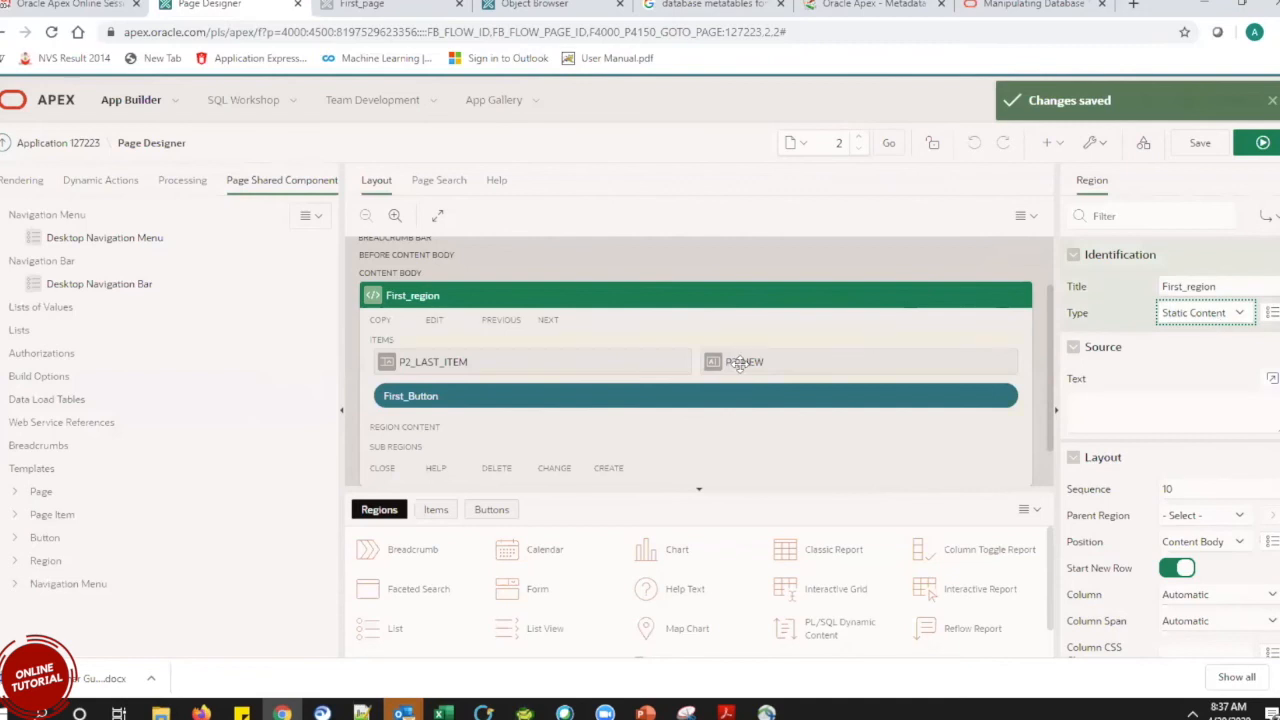
left_click(552, 356)
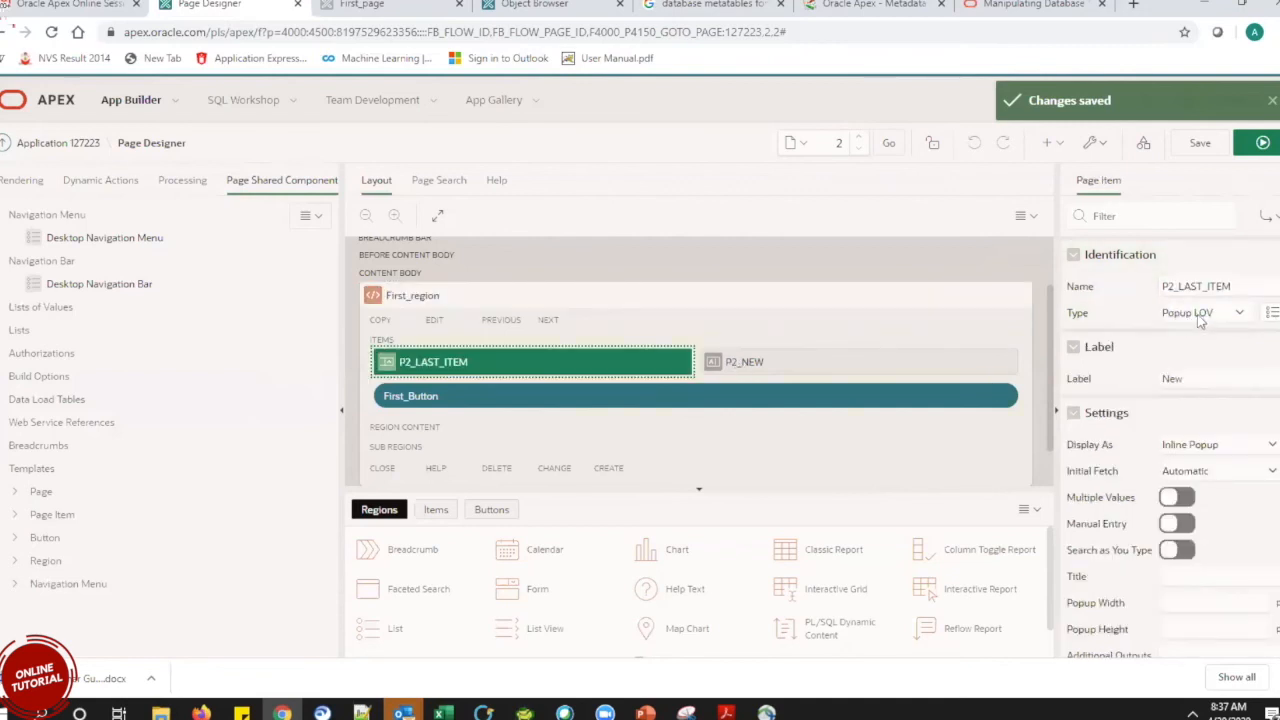
left_click(1210, 312)
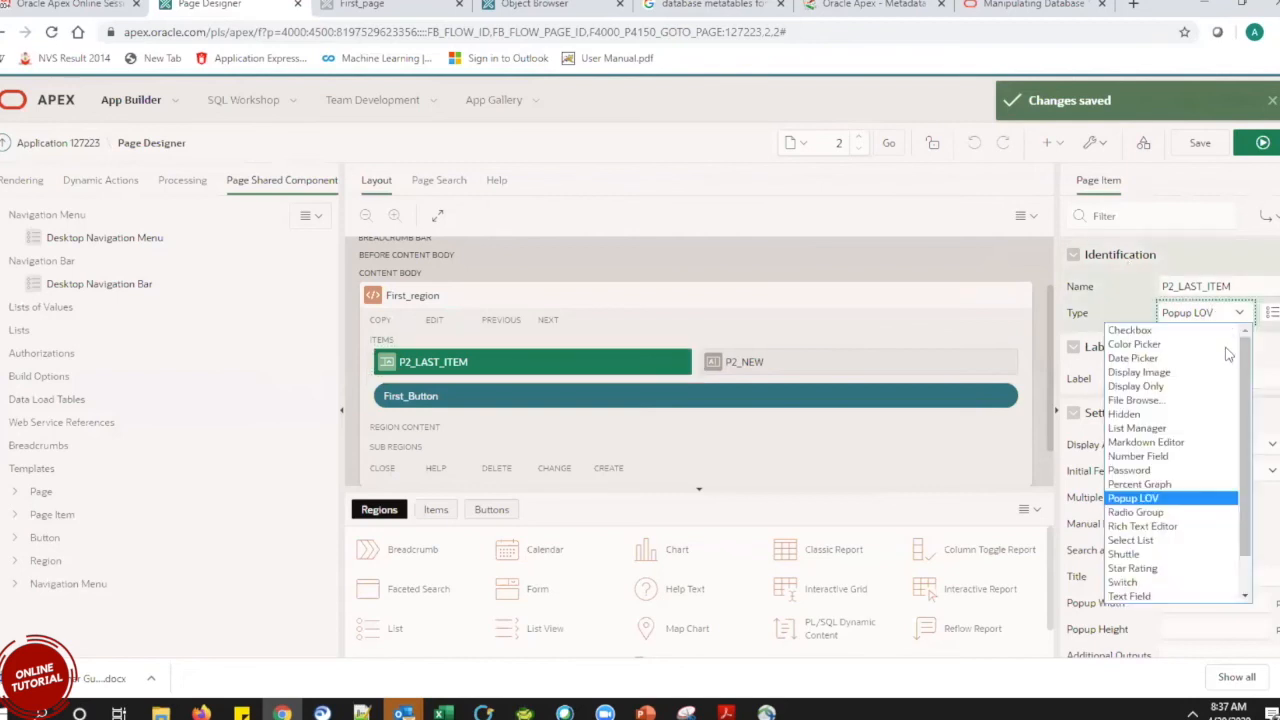
left_click(1193, 513)
left_click(1262, 143)
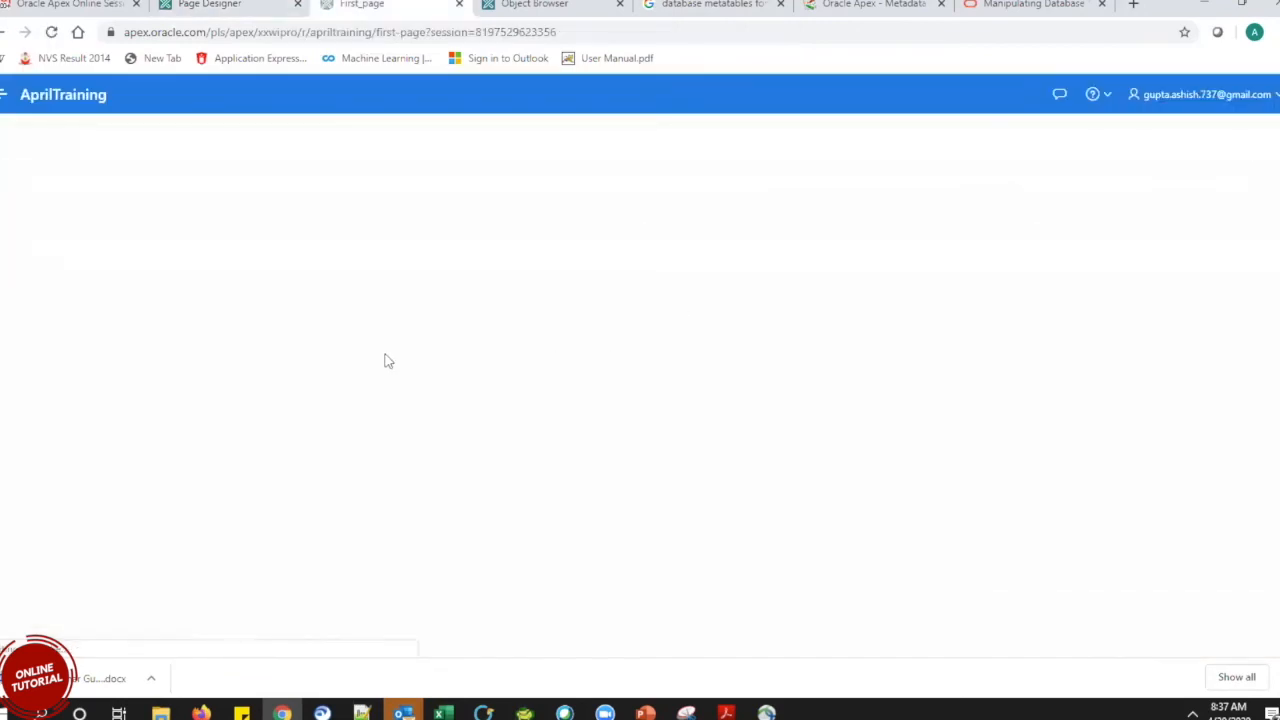
Test the radio group on the running page by switching between ACCOUNTING, RESEARCH and SALES, ending on SALES.
left_click(14, 240)
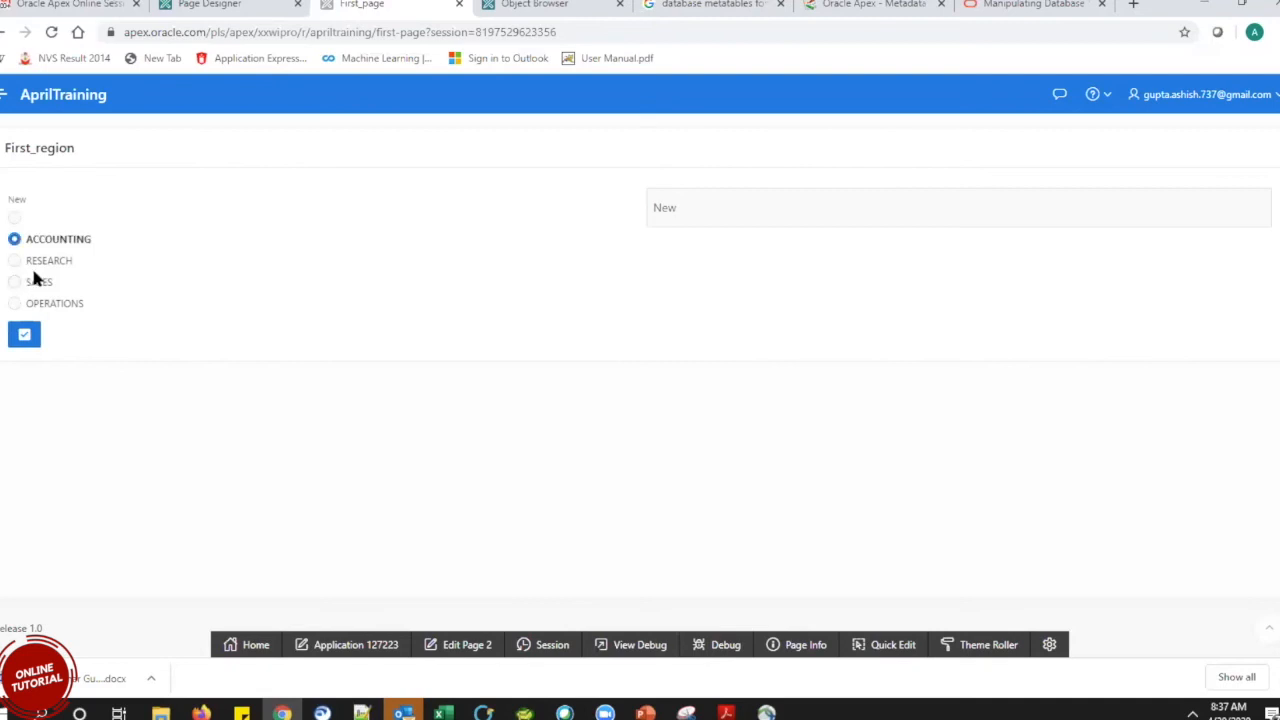
left_click(14, 261)
left_click(14, 282)
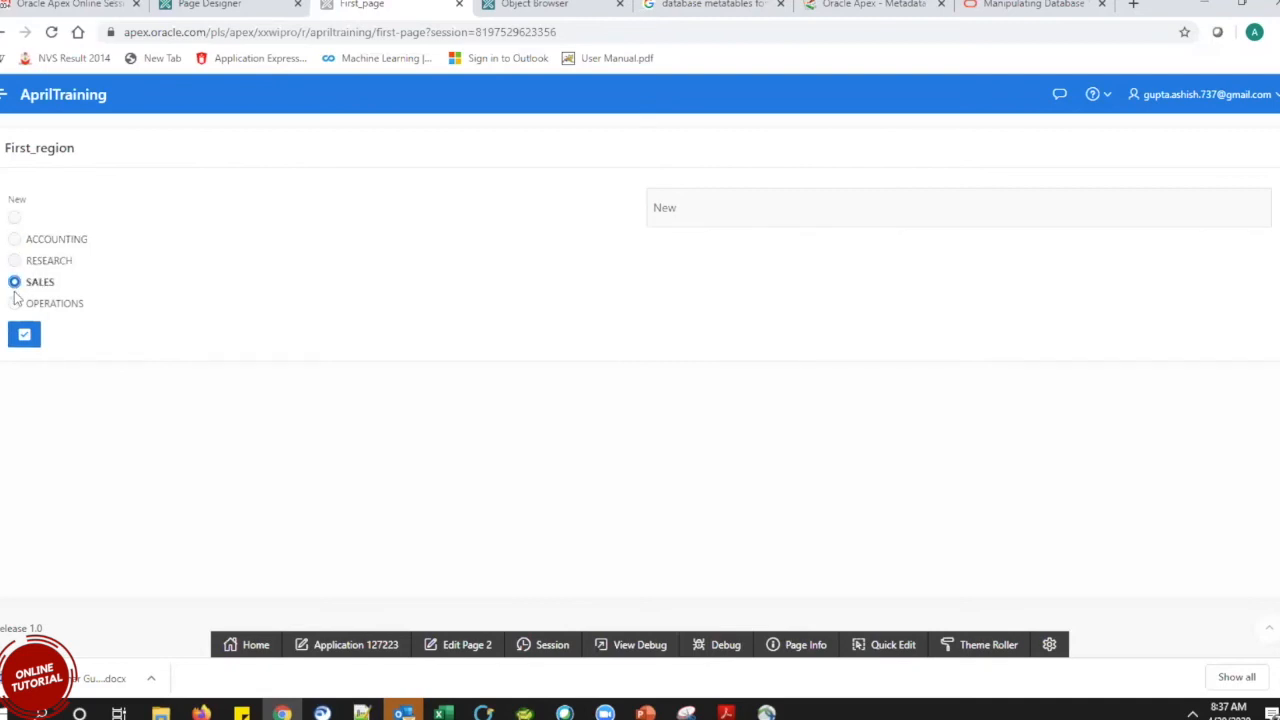
left_click(14, 239)
left_click(14, 282)
Turn off Display Extra Values and Display Null Value for P2_LAST_ITEM, save the page and rerun it, discarding the running page's unsaved selection.
left_click(212, 5)
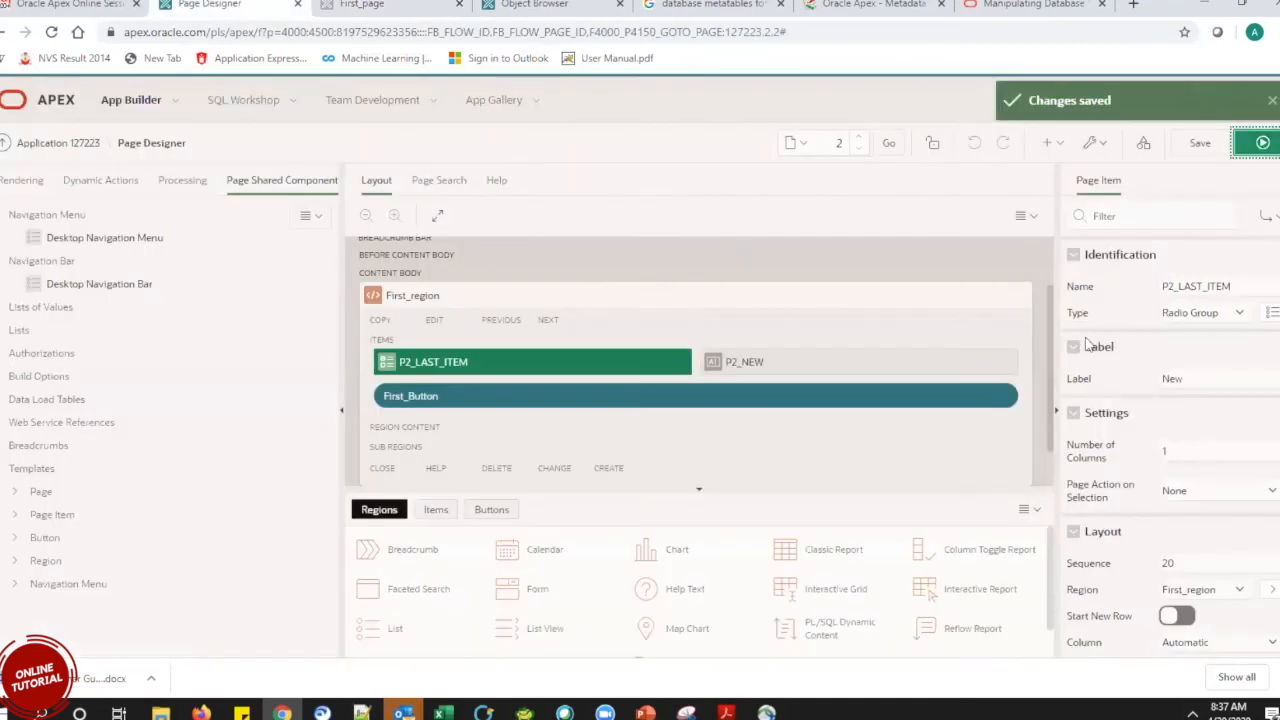
scroll(1274, 297, "down", 1)
scroll(1274, 320, "down", 2)
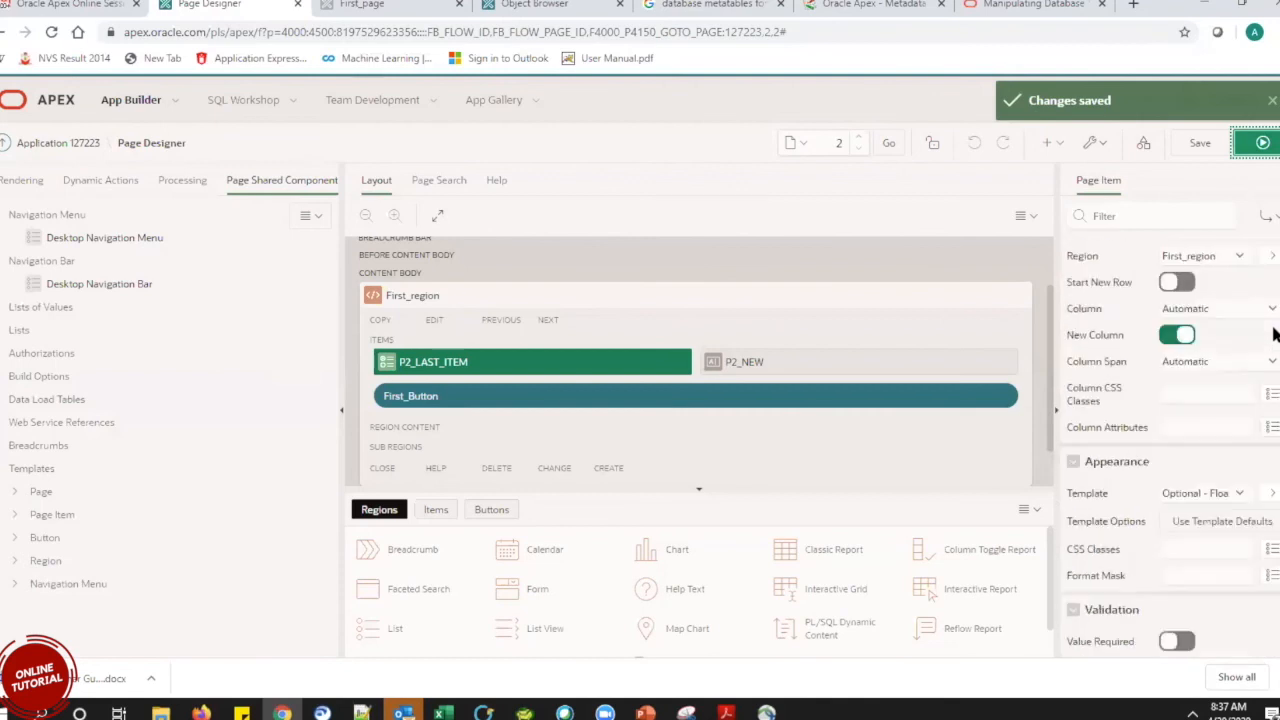
left_click(1178, 336)
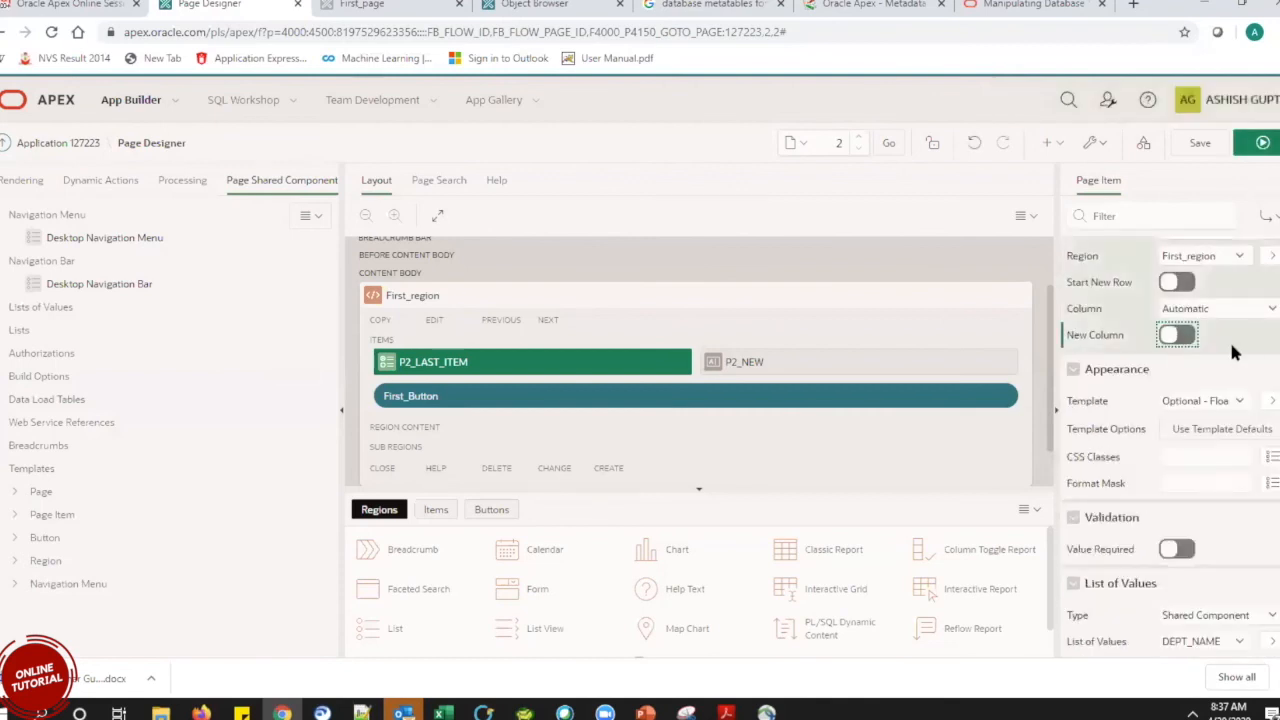
left_click(1178, 337)
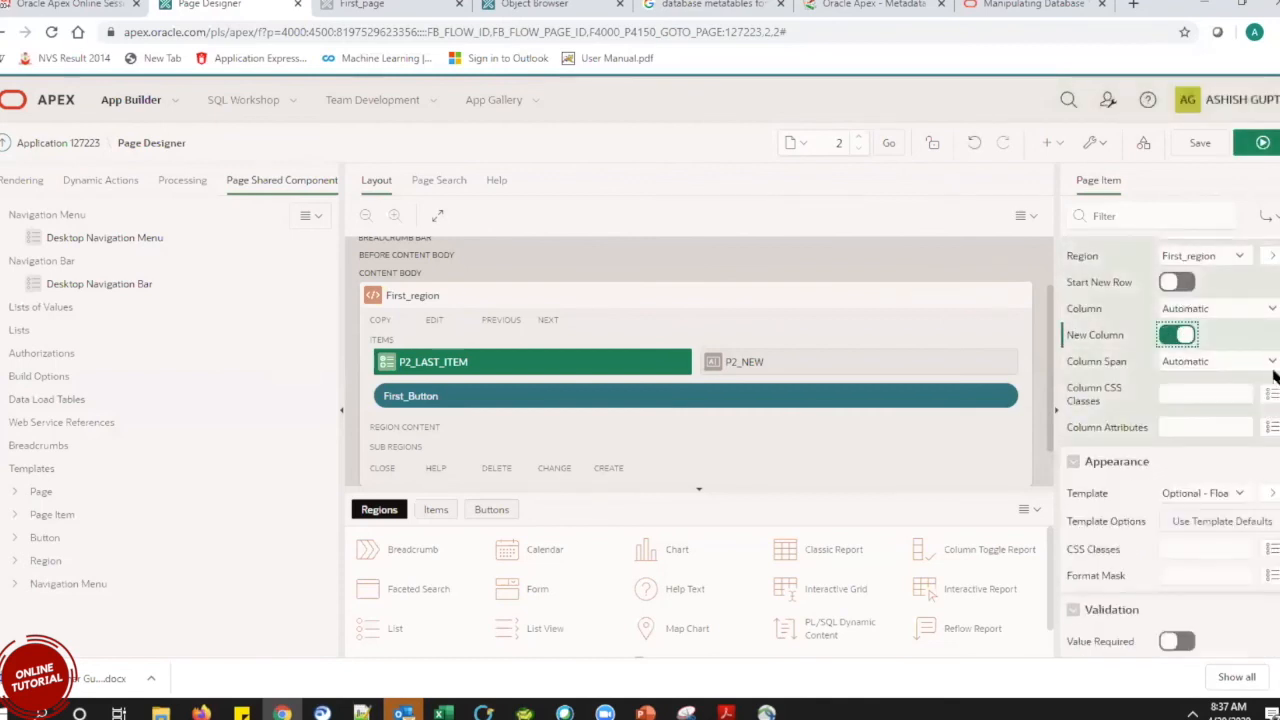
scroll(1274, 372, "down", 1)
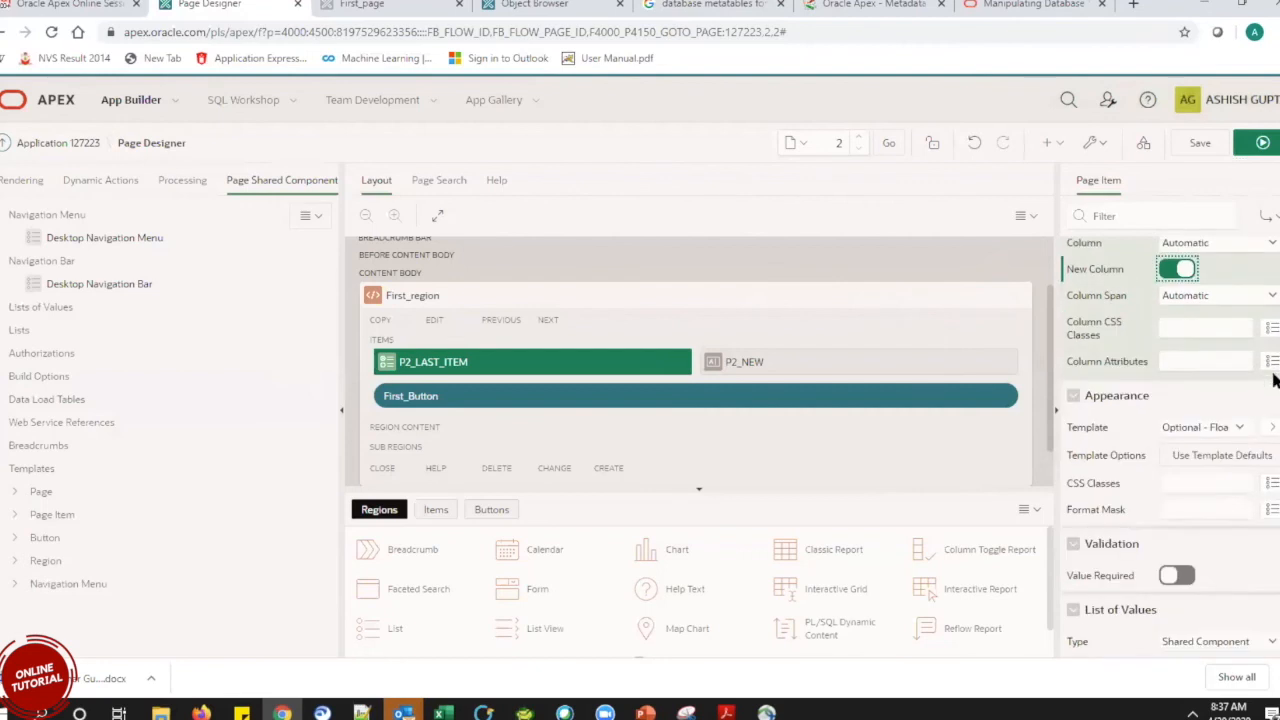
scroll(1274, 378, "down", 4)
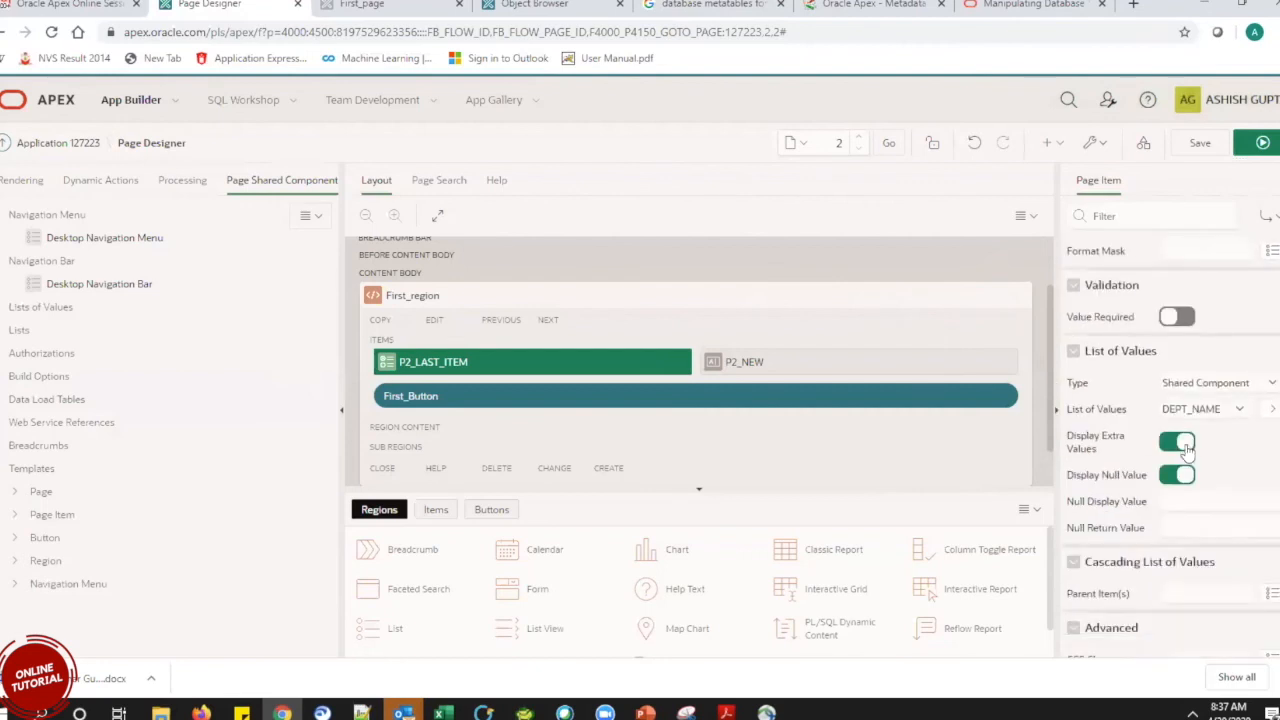
left_click(1183, 446)
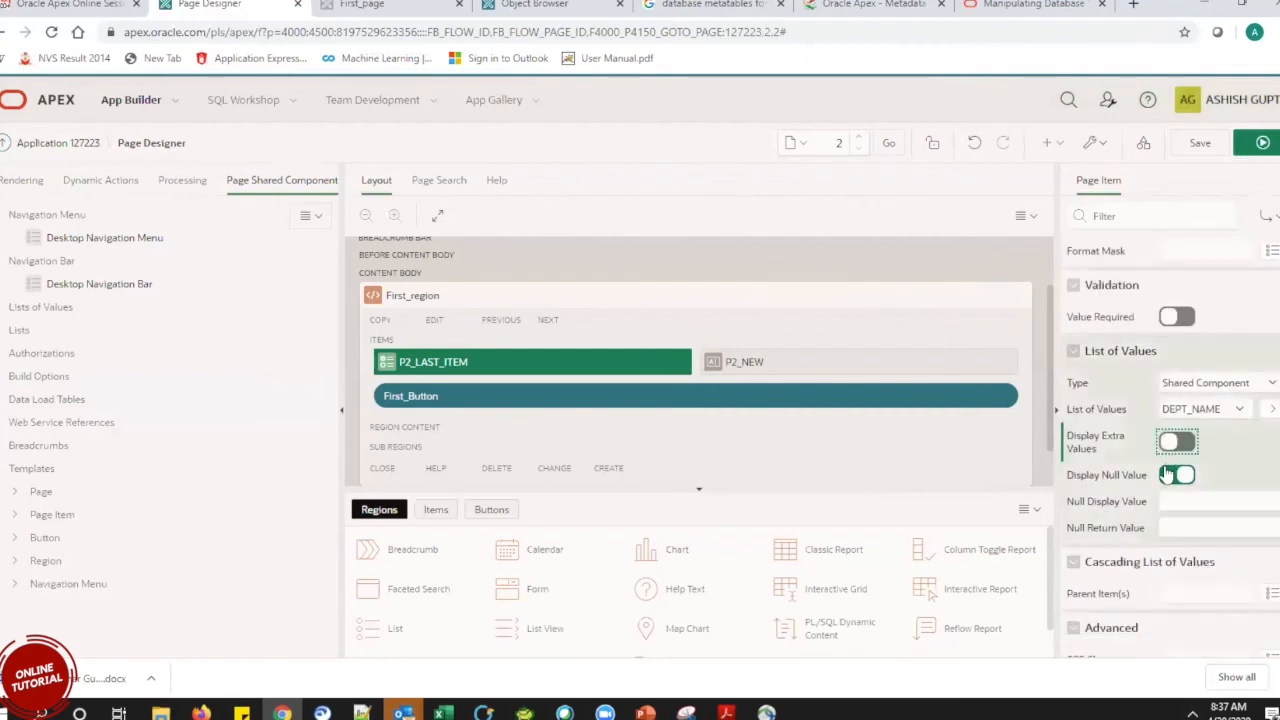
left_click(1198, 143)
left_click(1260, 143)
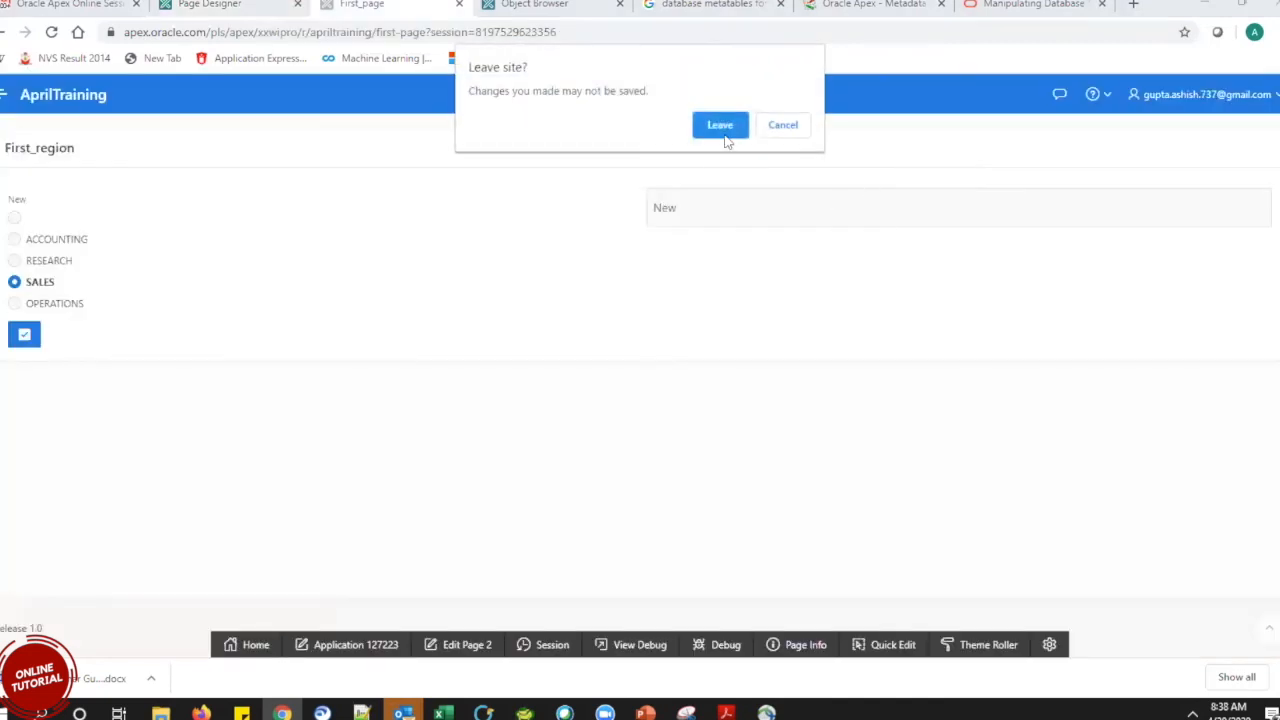
left_click(724, 134)
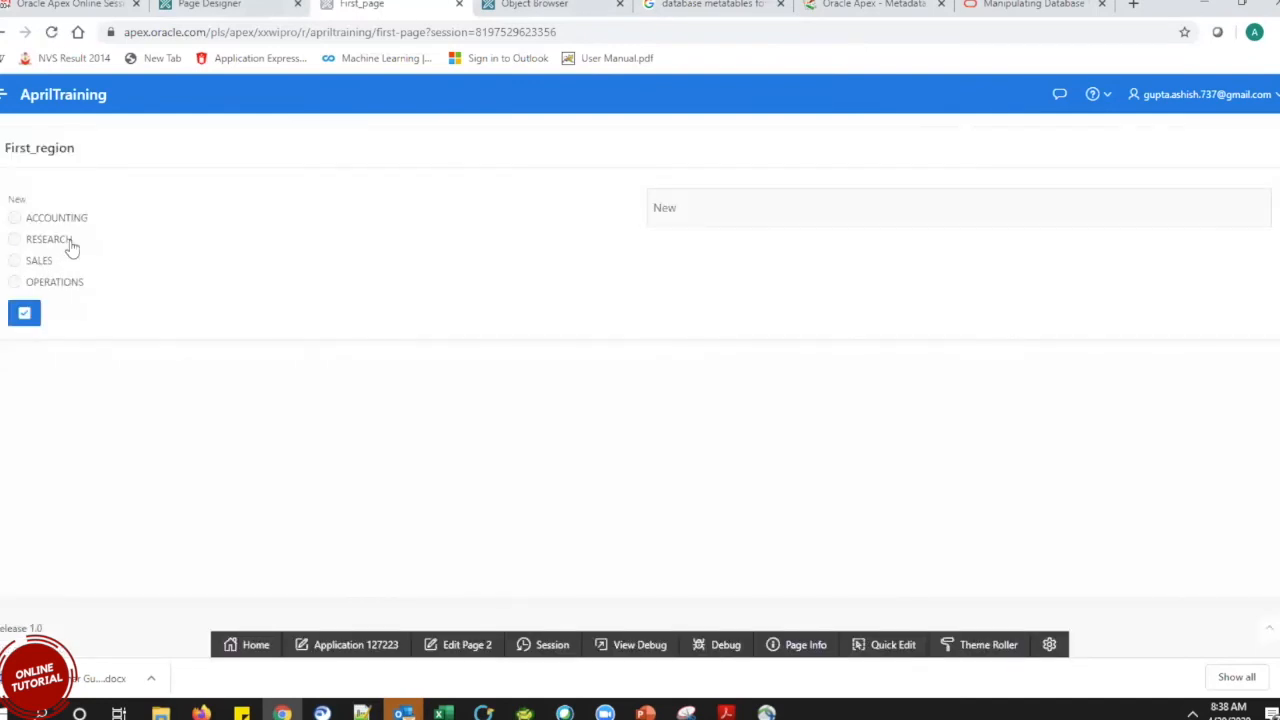
Try all four department options in the rerun page's radio group, leaving SALES selected.
left_click(14, 240)
left_click(14, 260)
left_click(14, 239)
left_click(14, 239)
left_click(14, 260)
left_click(14, 283)
left_click(16, 240)
left_click(14, 260)
left_click(14, 282)
left_click(14, 239)
left_click(14, 260)
left_click(14, 217)
left_click(14, 239)
left_click(14, 260)
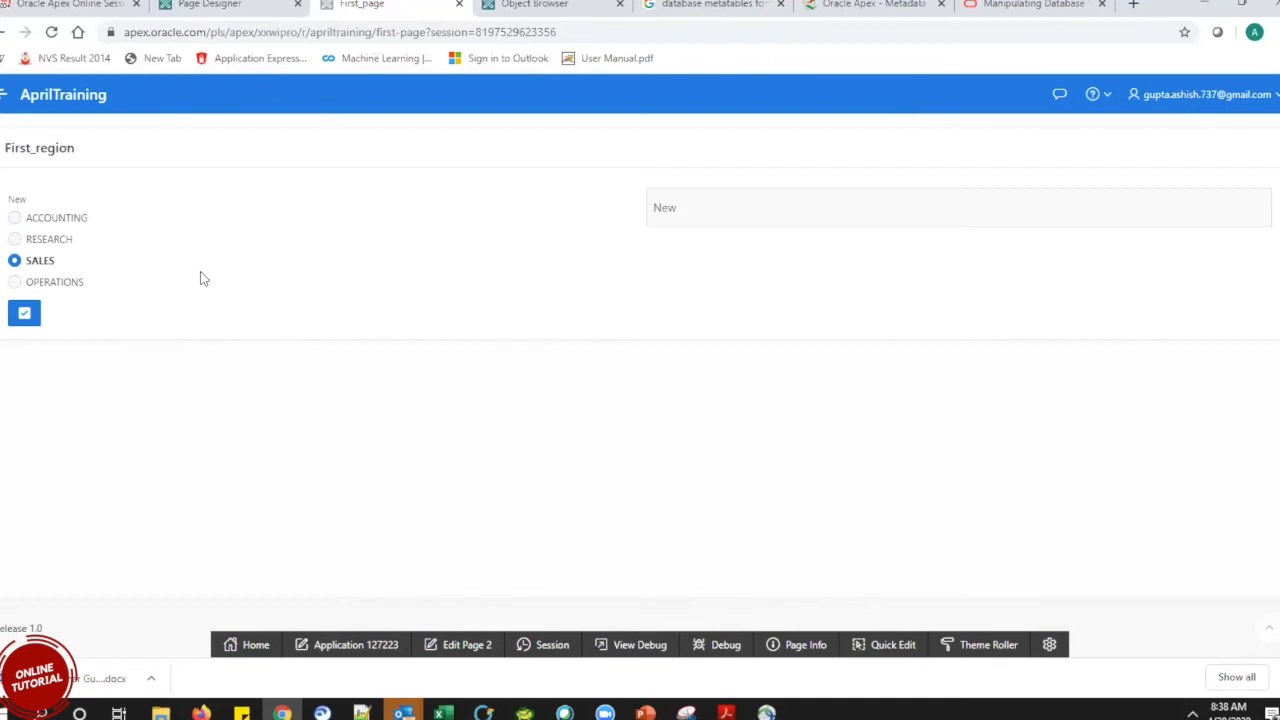
left_click(240, 3)
left_click(442, 4)
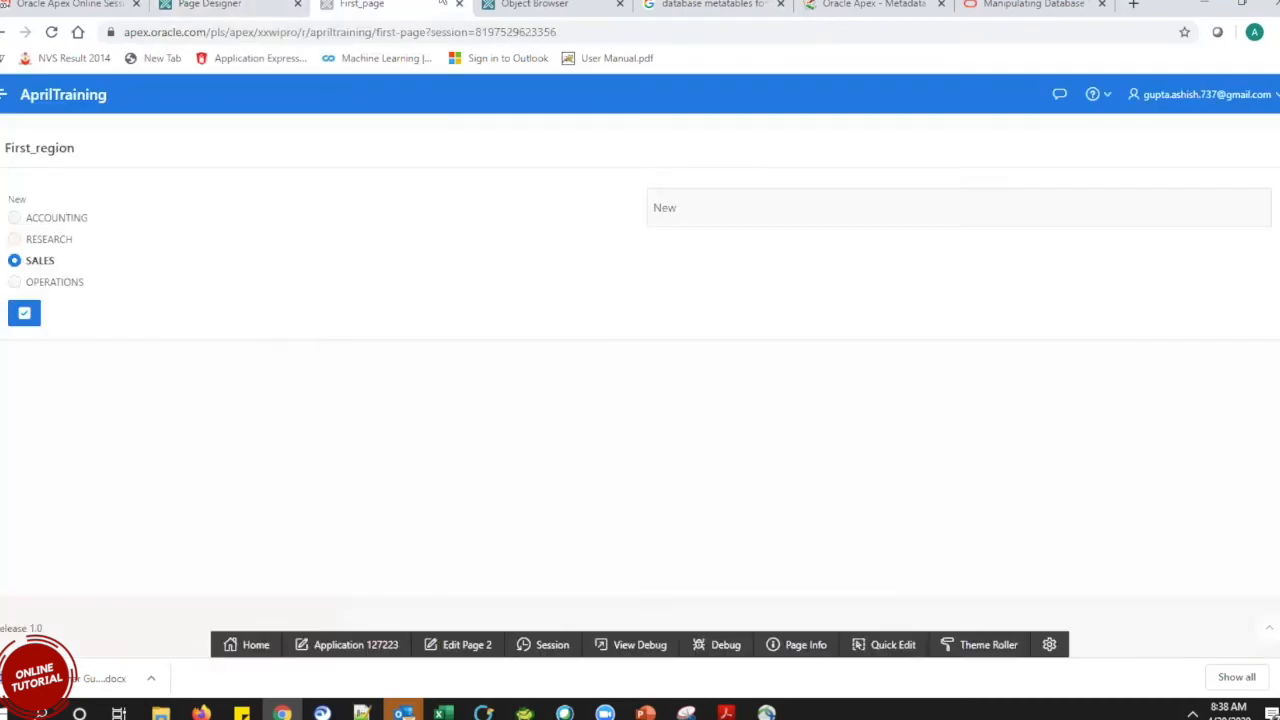
Change the type of P2_LAST_ITEM to Shuttle and rerun the page, discarding the running page's unsaved selection.
left_click(269, 5)
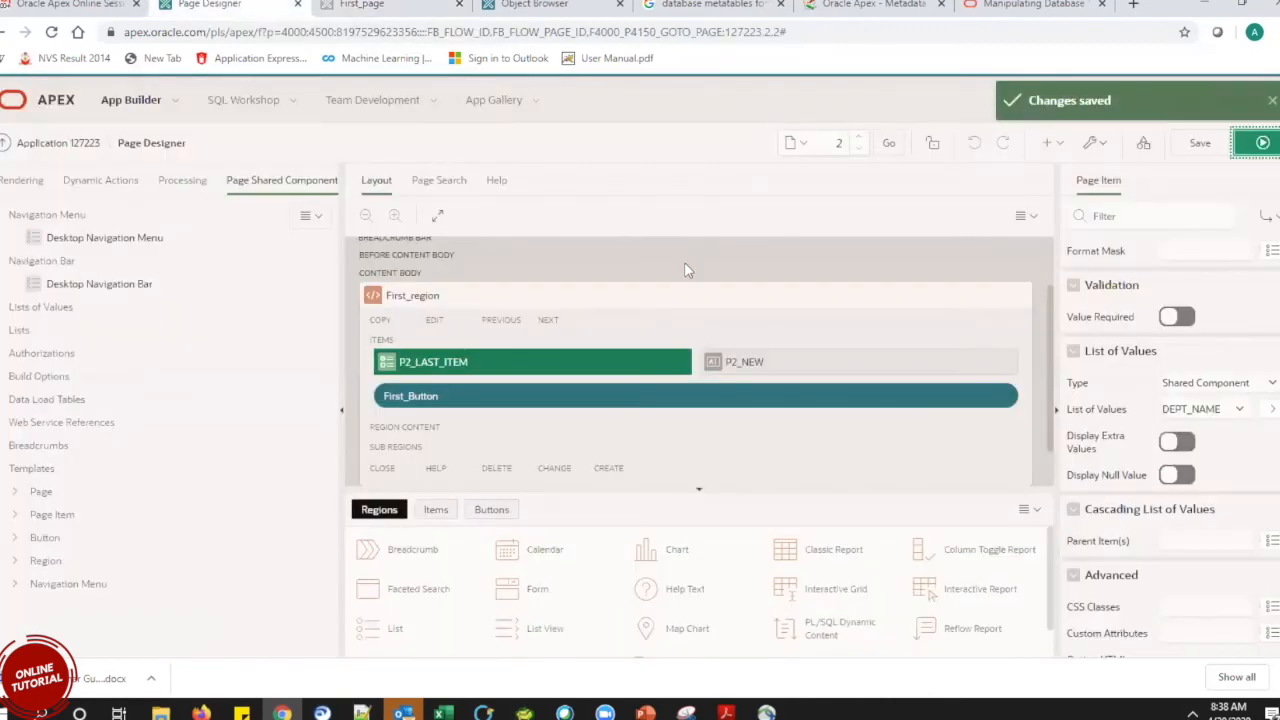
scroll(1274, 390, "up", 10)
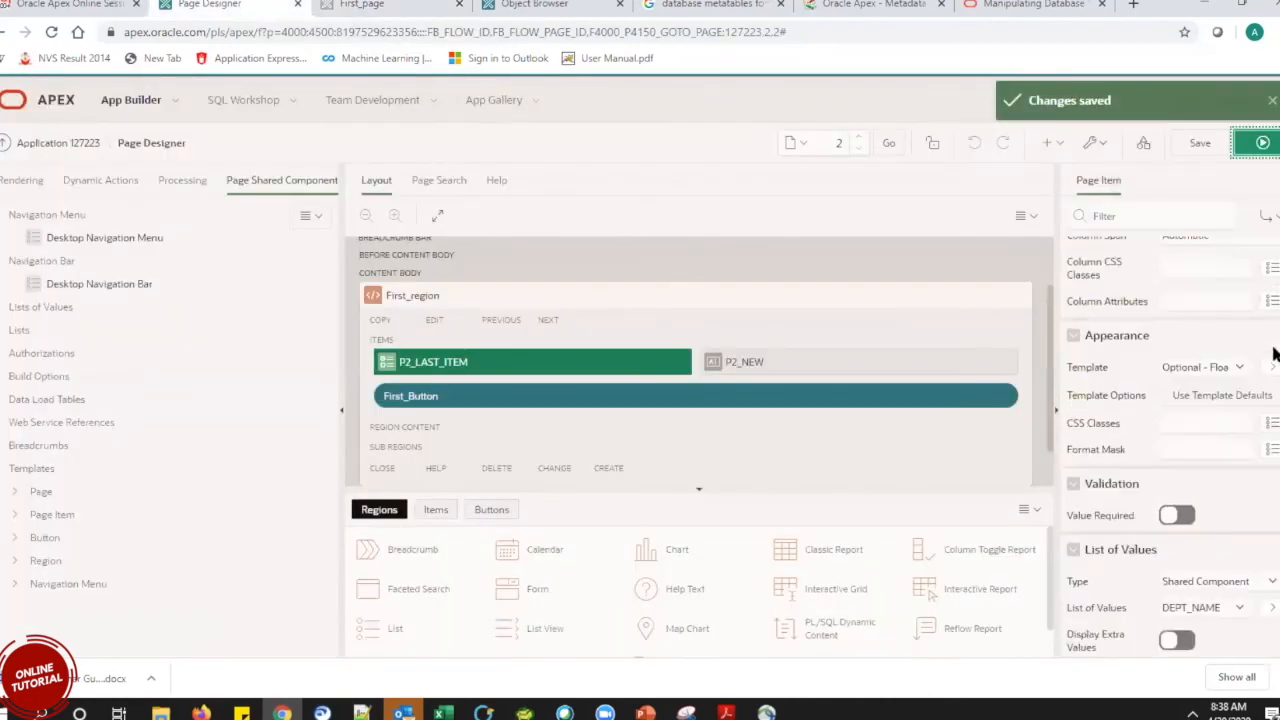
left_click(1202, 318)
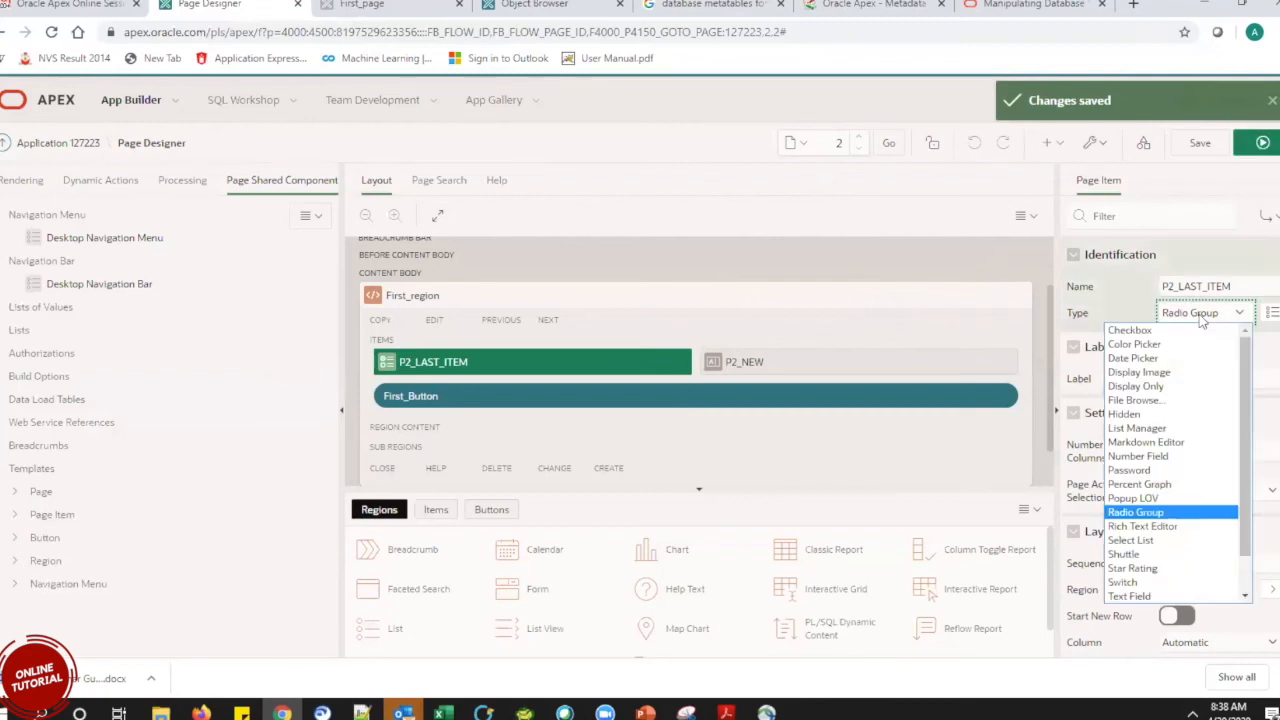
left_click(1158, 558)
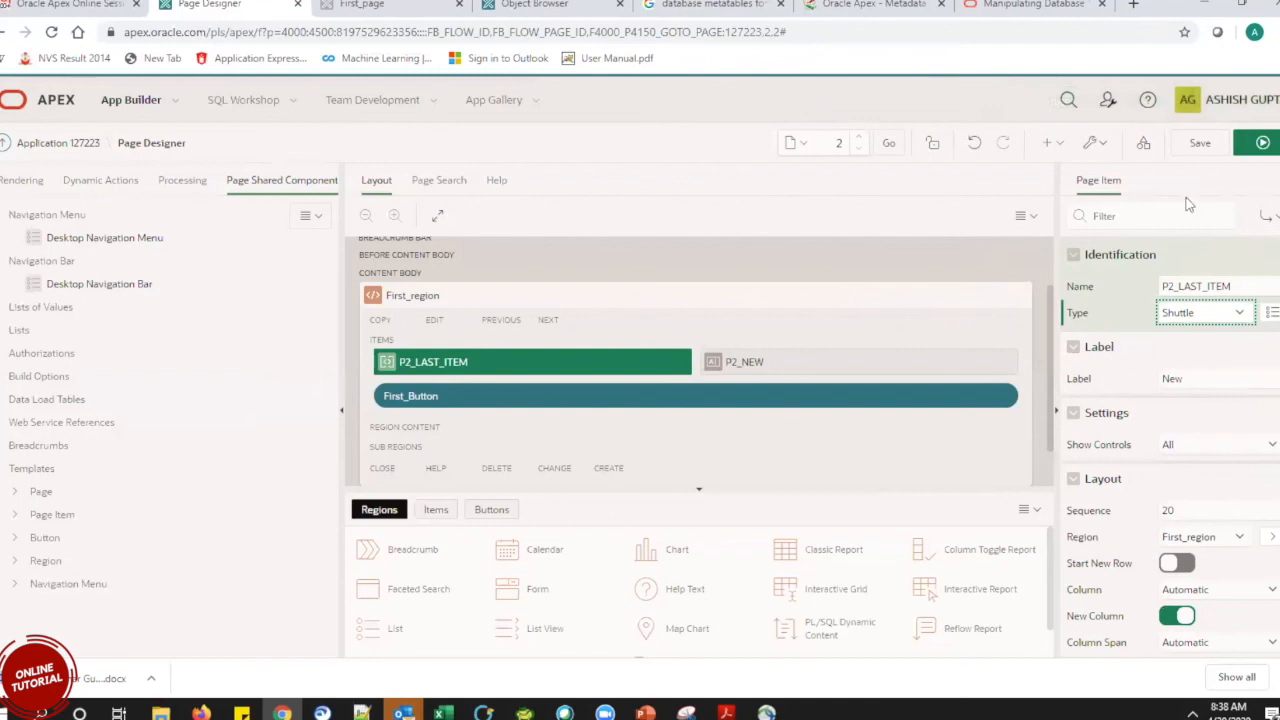
left_click(1262, 143)
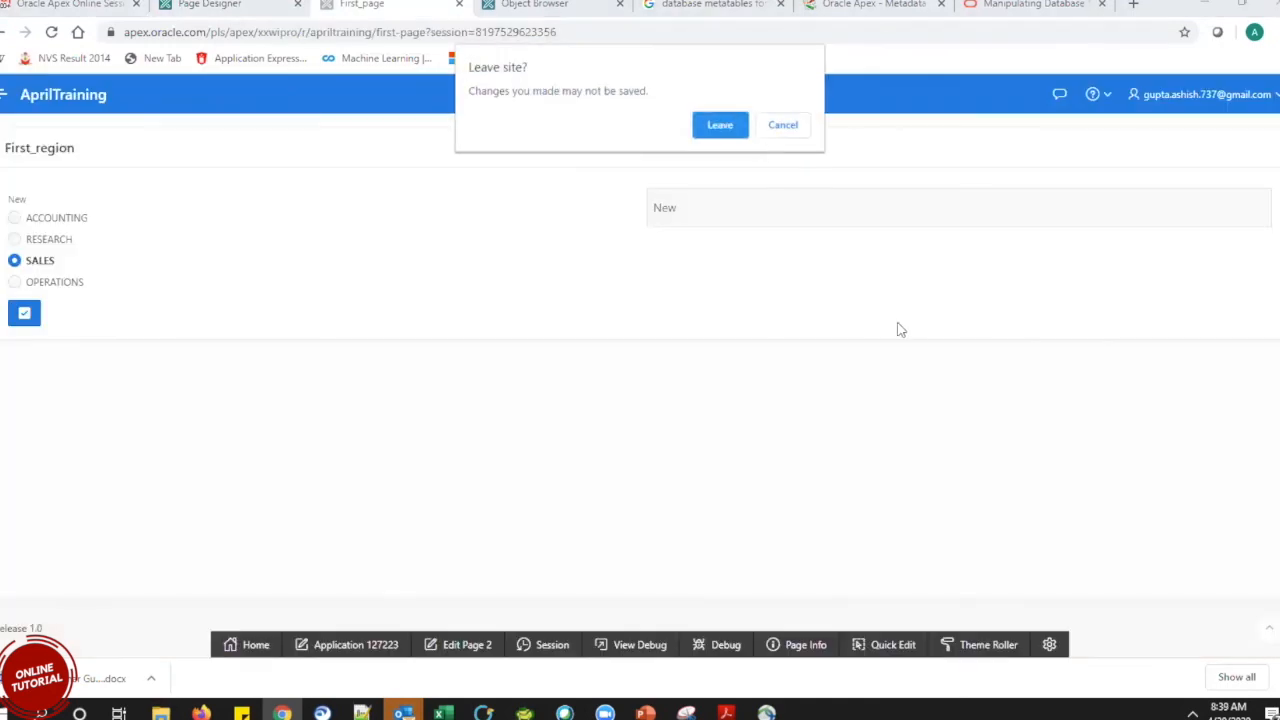
left_click(712, 125)
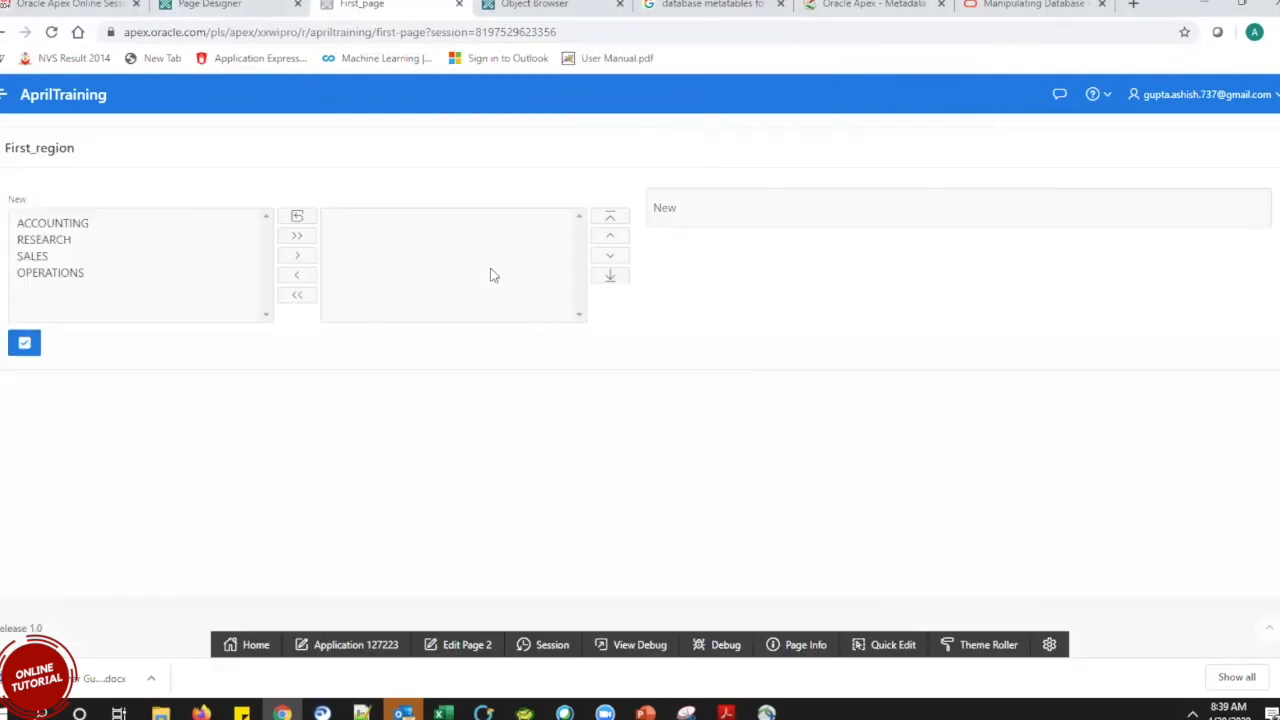
Select all four departments from ACCOUNTING to OPERATIONS in the shuttle and move them all to the selected list.
left_click(88, 295)
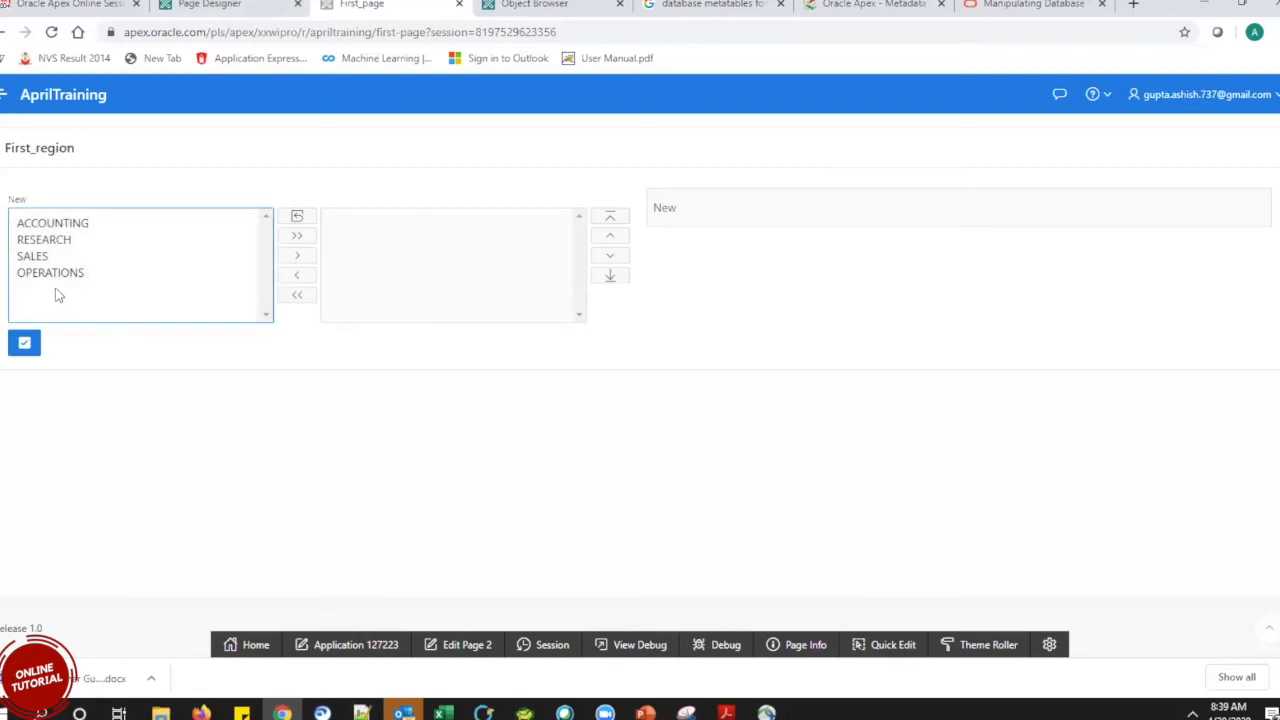
left_click(86, 278)
left_click(64, 242)
left_click(65, 276)
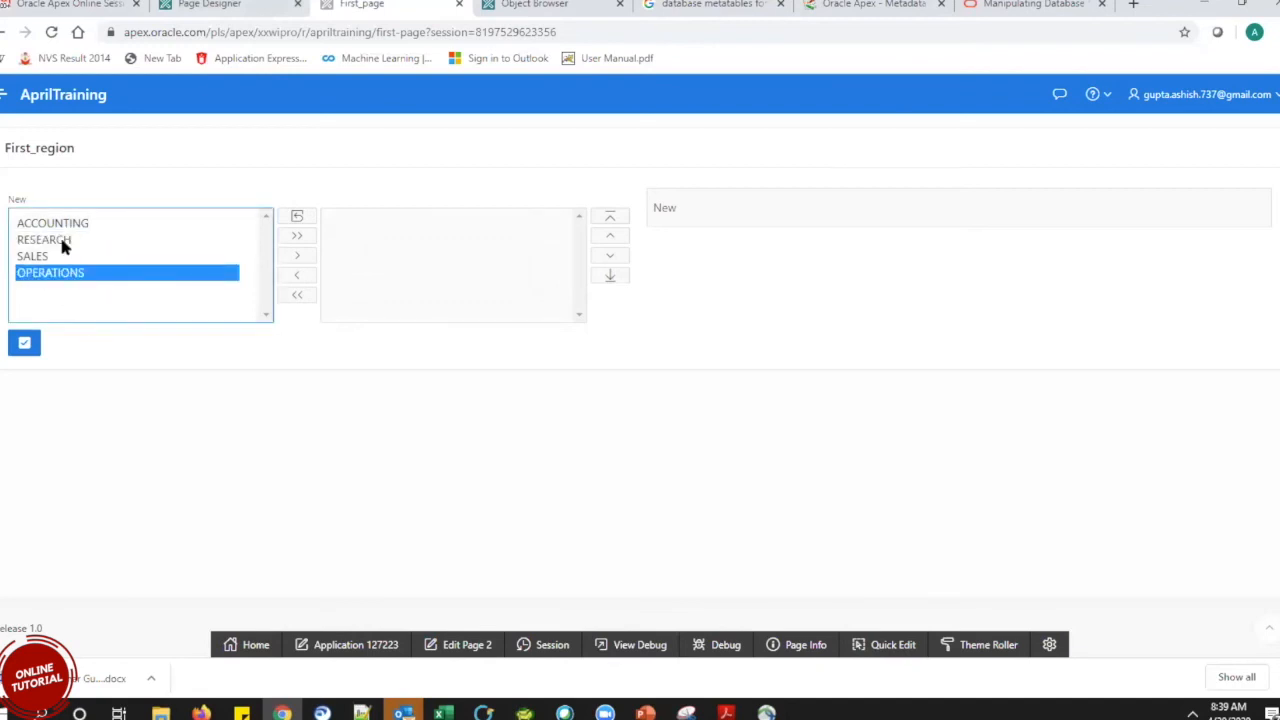
left_click(64, 241)
left_click(75, 273)
left_click(69, 225, "shift")
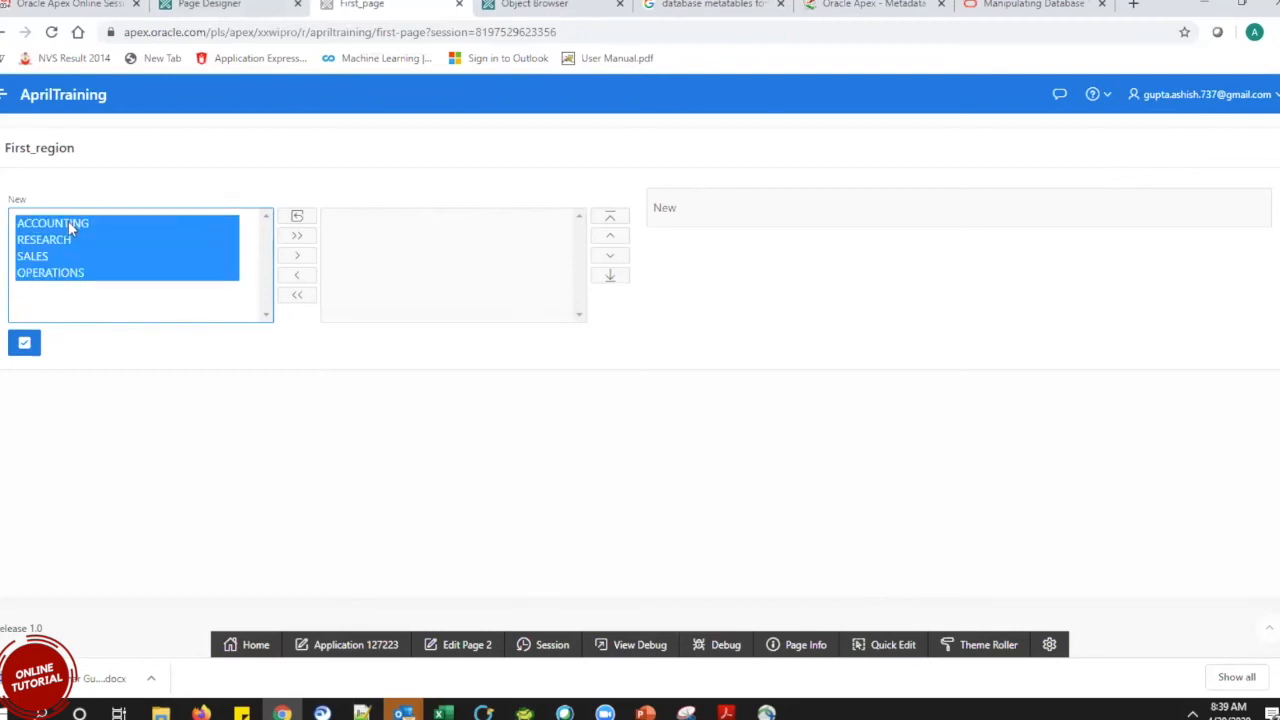
left_click(303, 237)
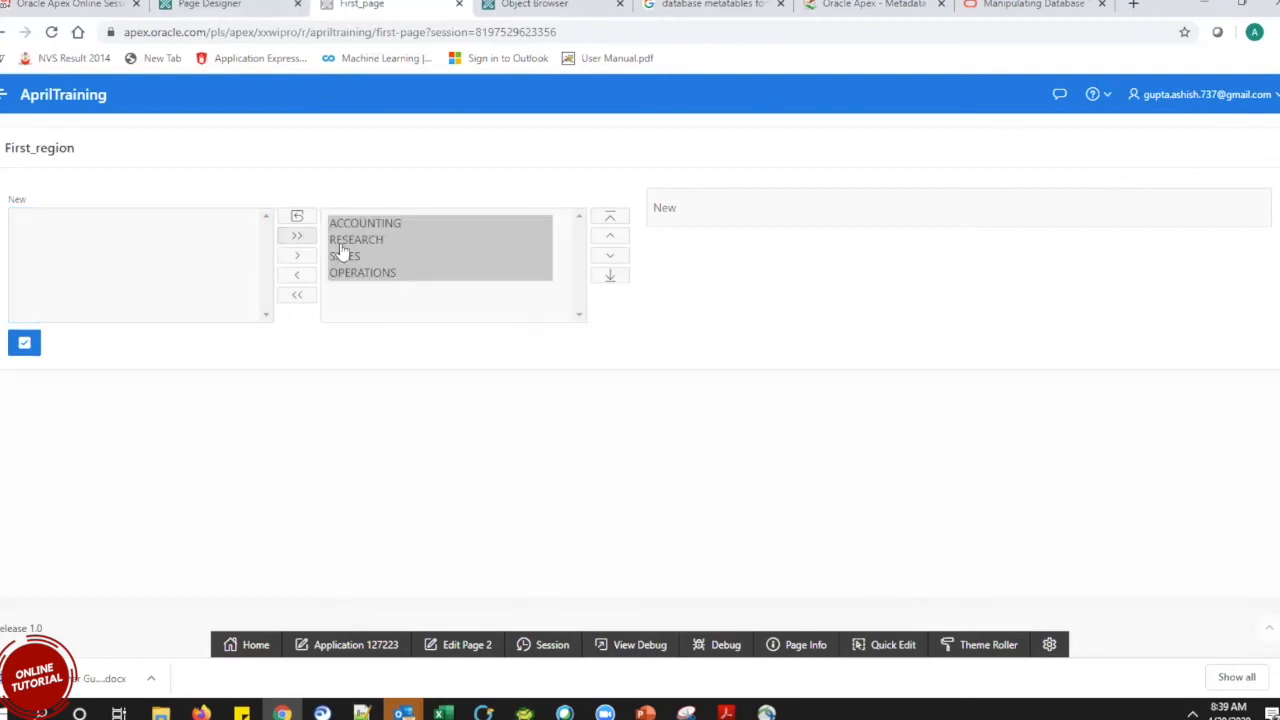
Move RESEARCH back to the shuttle's available list and try selecting the remaining entries, ending on OPERATIONS.
left_click(453, 303)
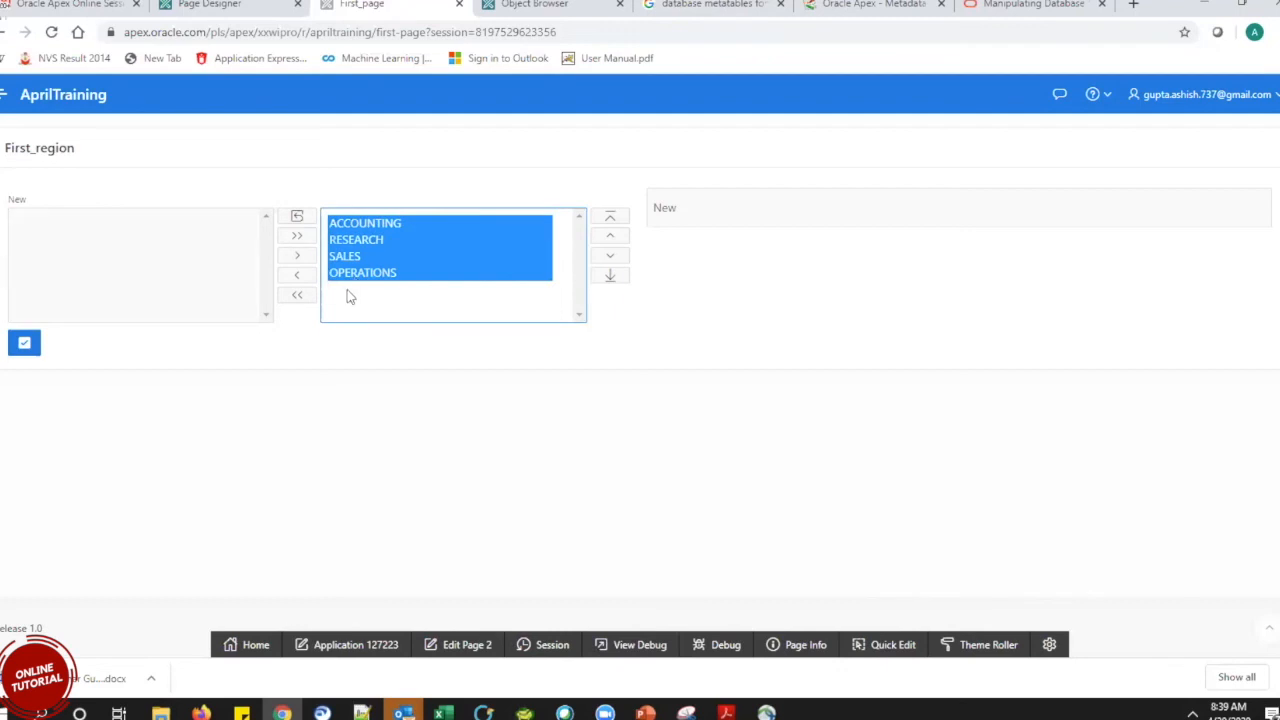
left_click(358, 248)
left_click(296, 274)
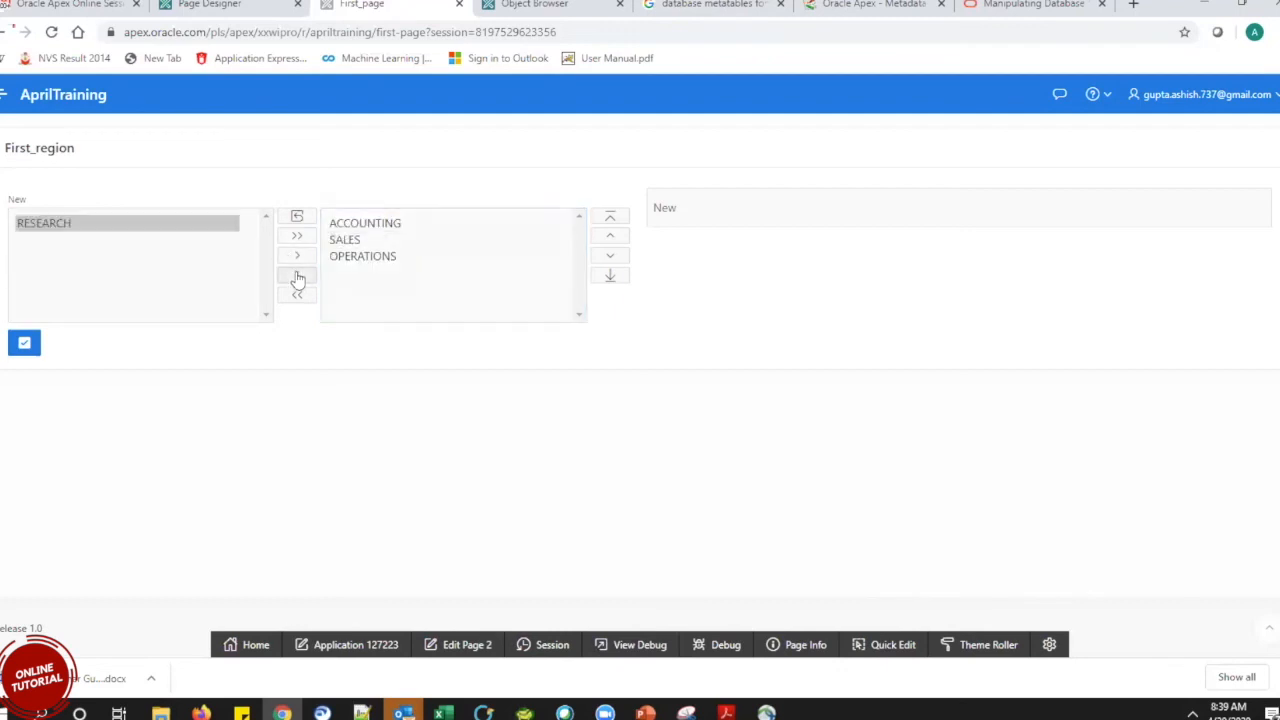
left_click(362, 243)
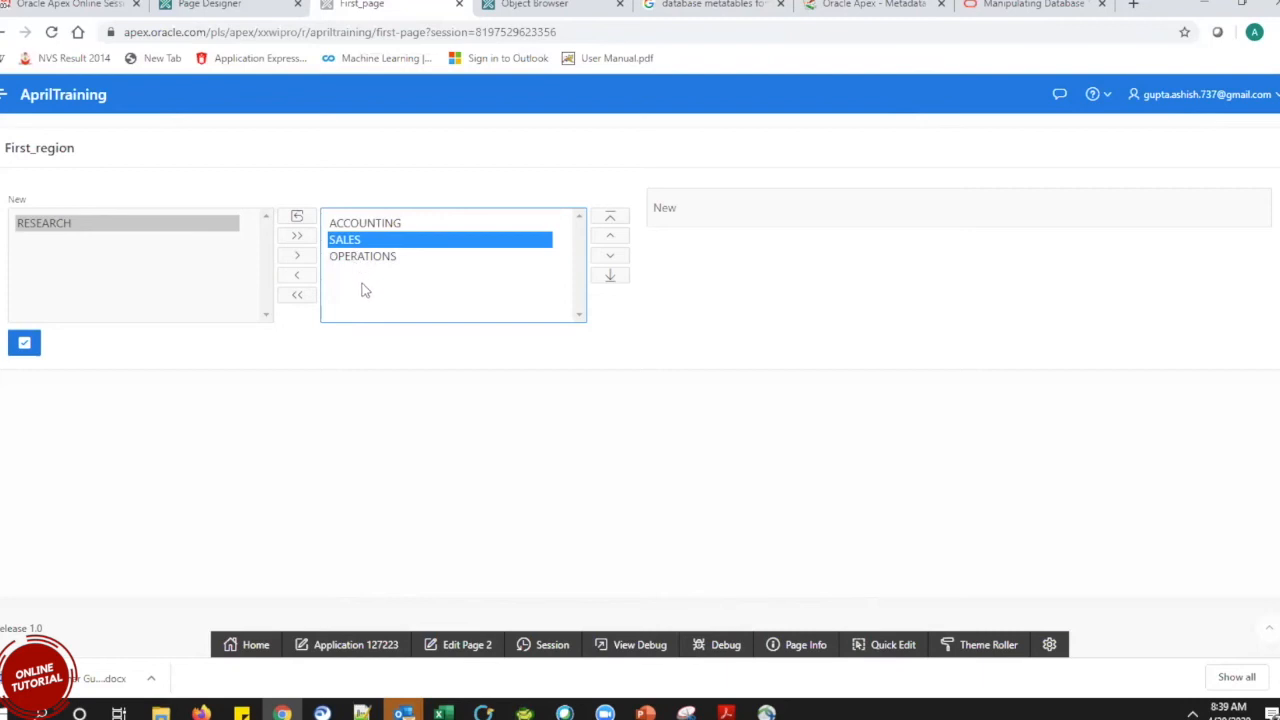
left_click(362, 258, "ctrl")
left_click(118, 308)
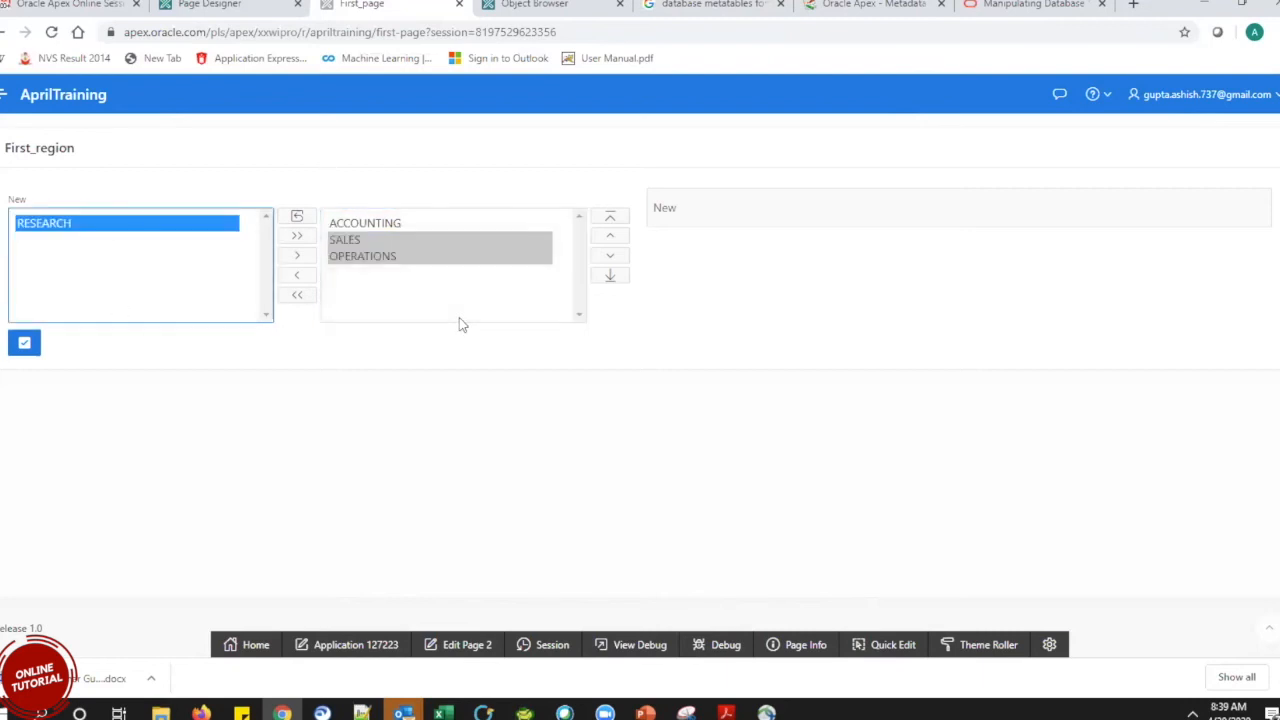
left_click(490, 262)
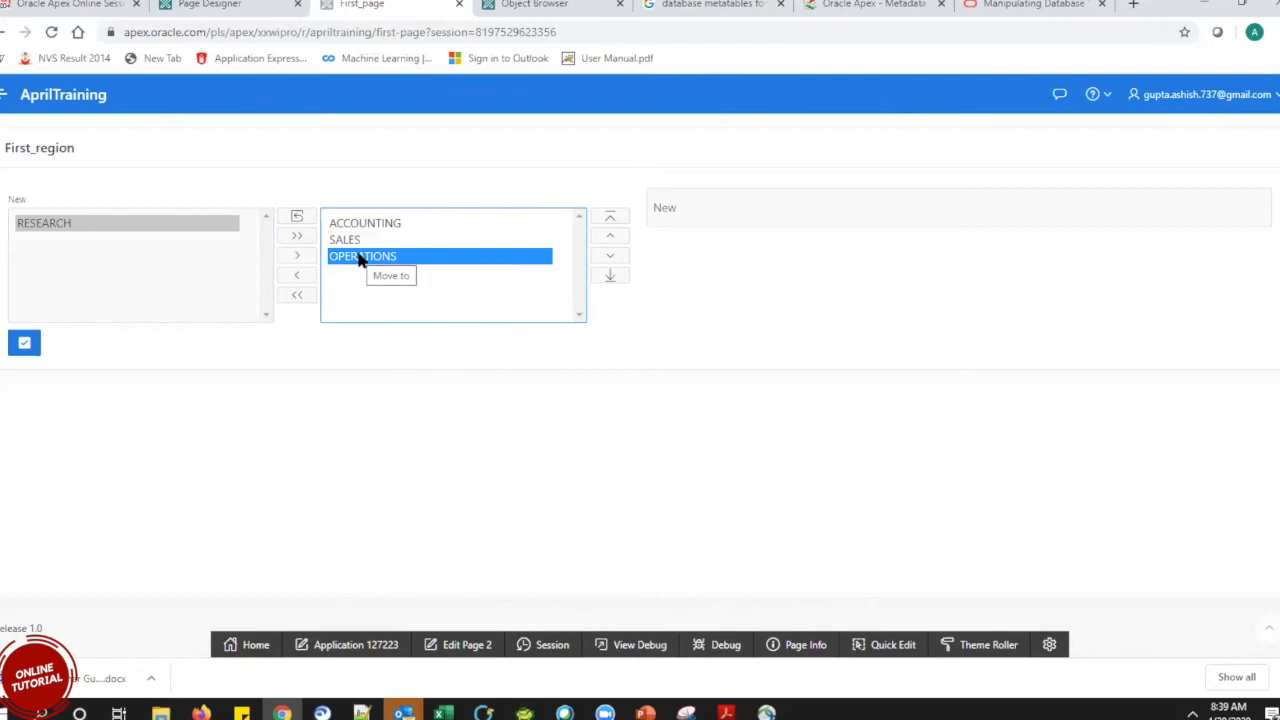
Switch to Notepad++ and add the comma-separated line "ACCOUNT,SALES,CLER" below the existing notes.
left_click(362, 712)
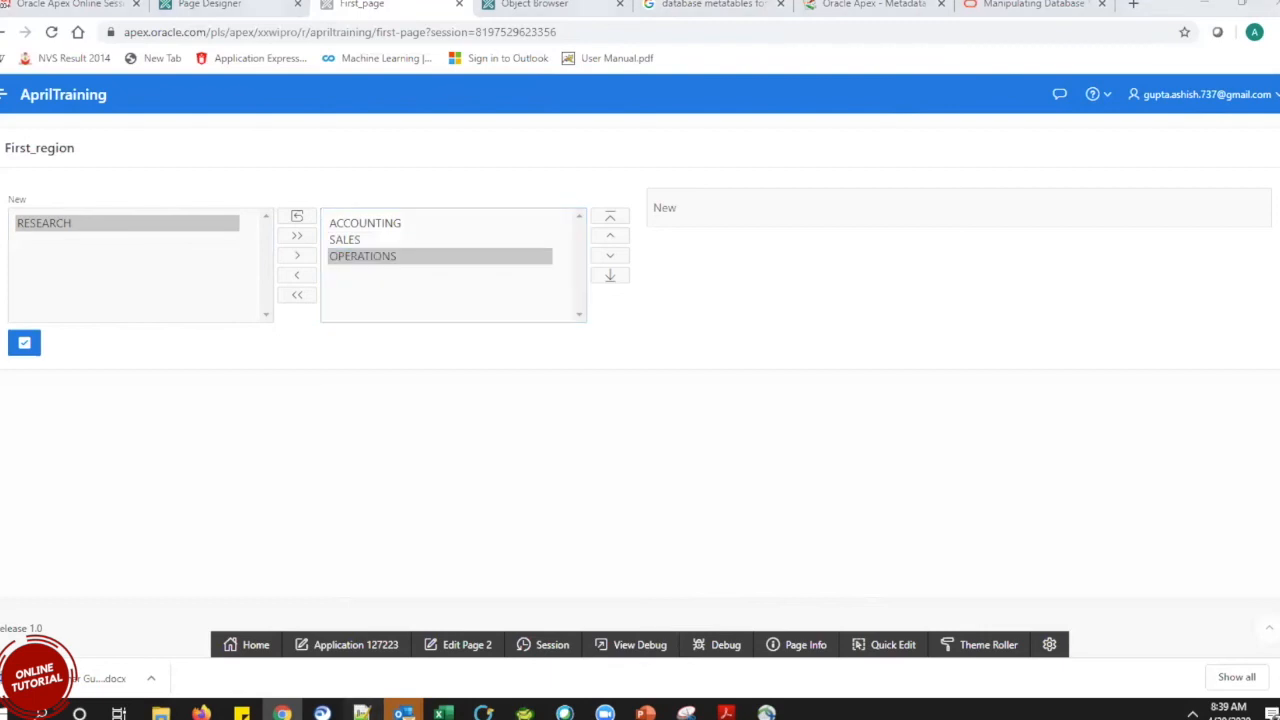
key("Return")
key("Return")
type("AC")
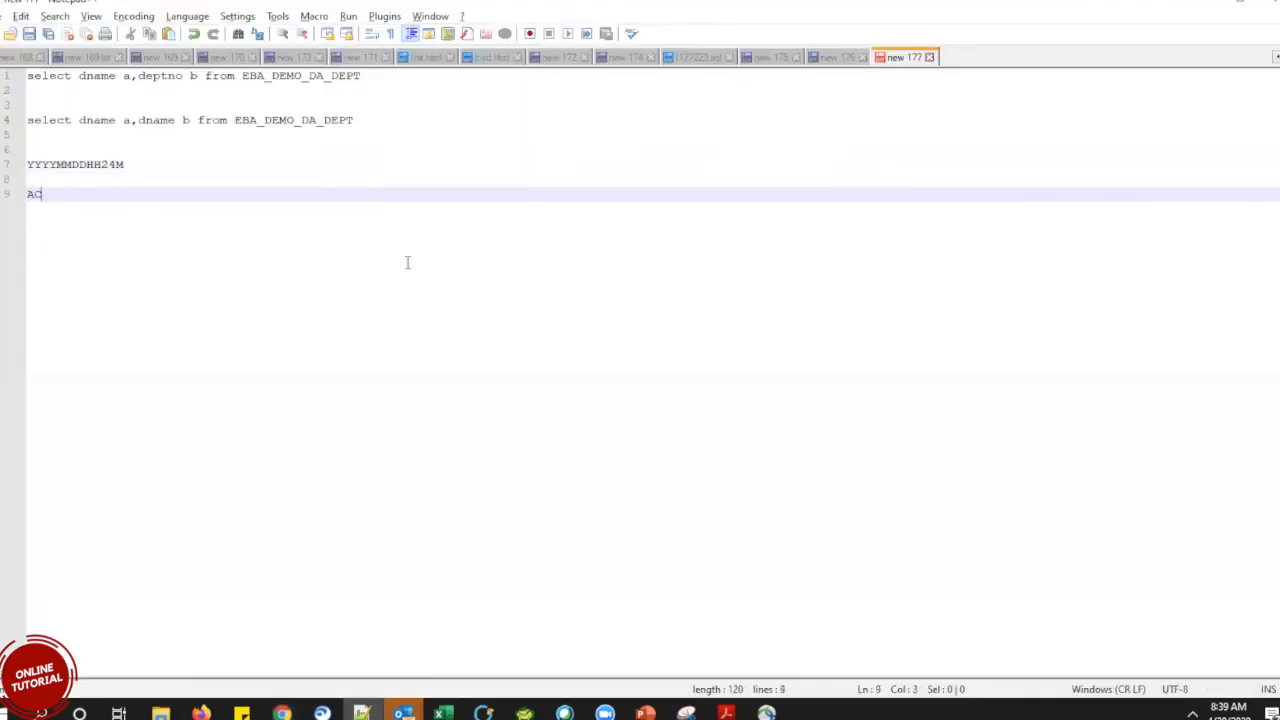
type("COUNT,SA")
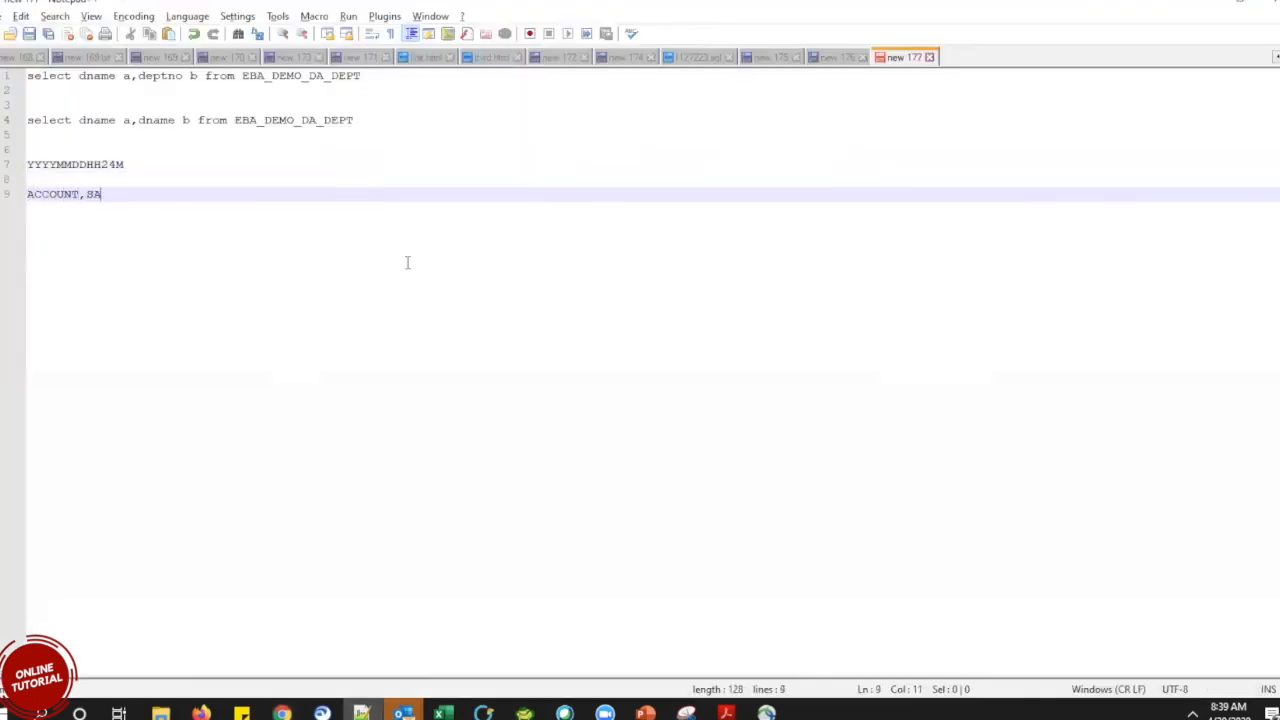
type("LES,CLERL")
key("BackSpace")
Split the comma-separated list into separate lines for ACCOUNT, SALES and CLER, and add two blank lines below it.
left_click(81, 196)
key("Return")
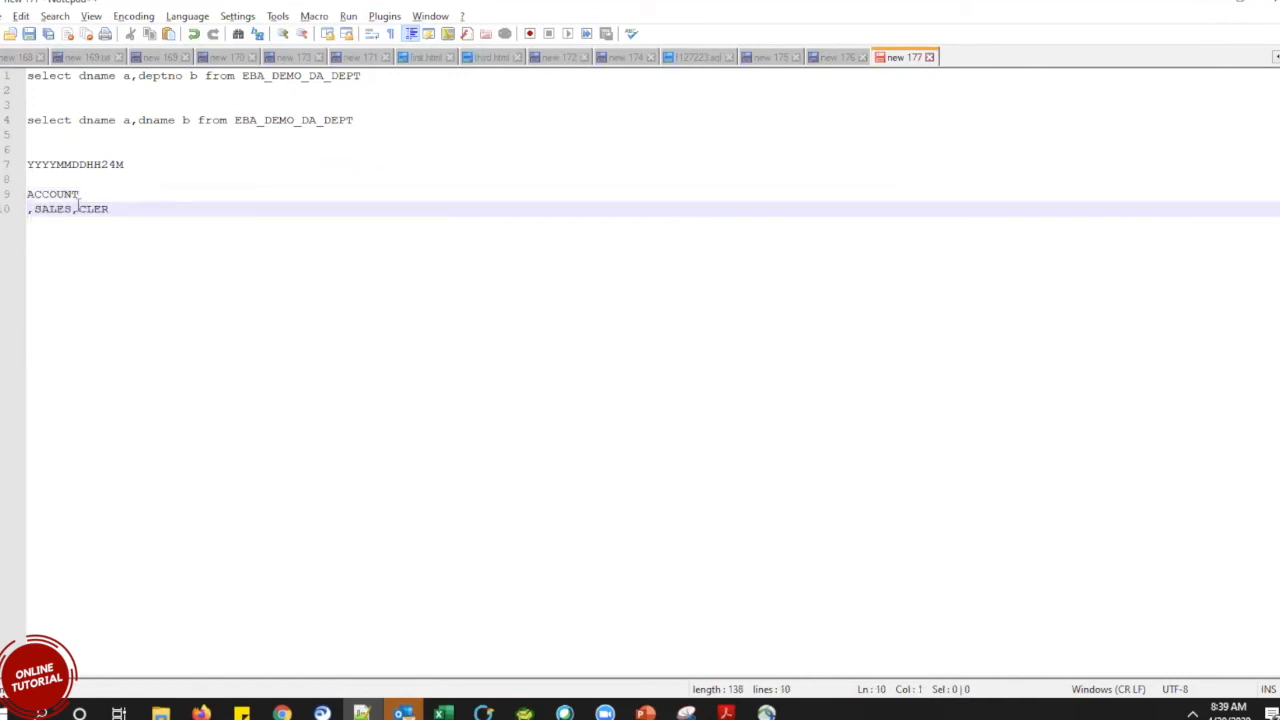
key("Return")
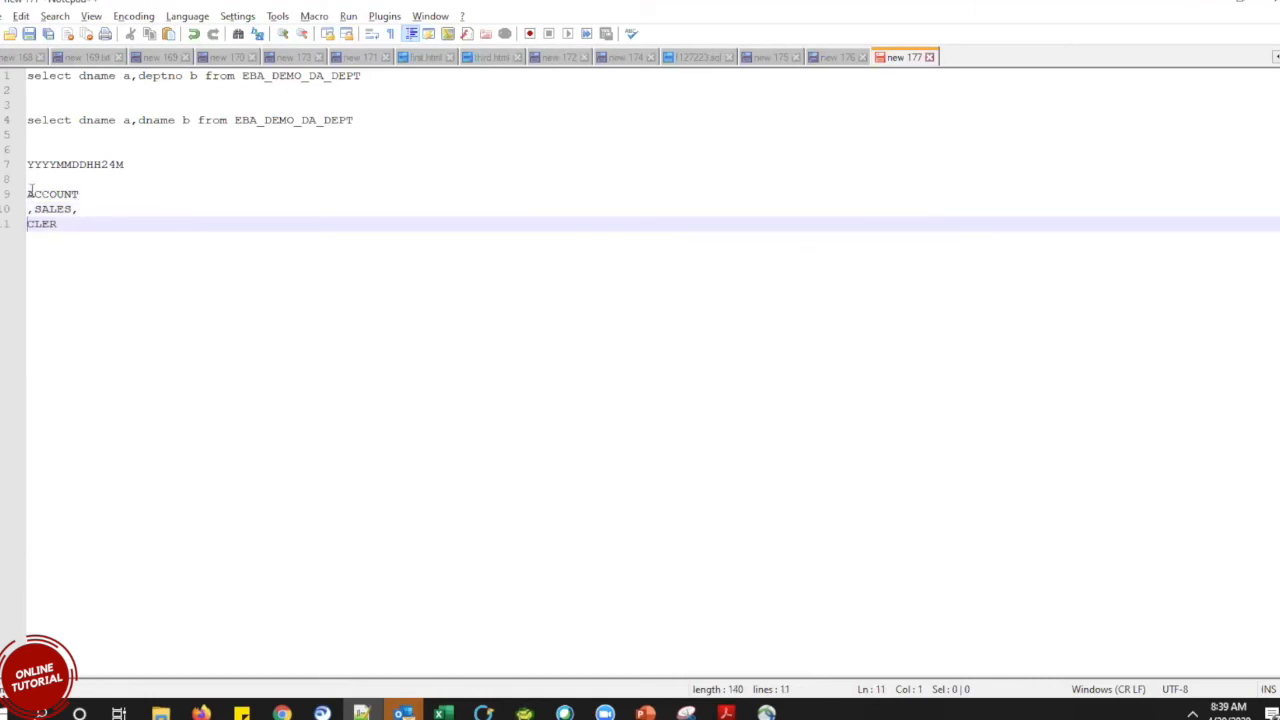
left_click_drag(65, 228, 28, 194)
left_click(68, 224)
left_click(74, 223)
key("Return")
key("Return")
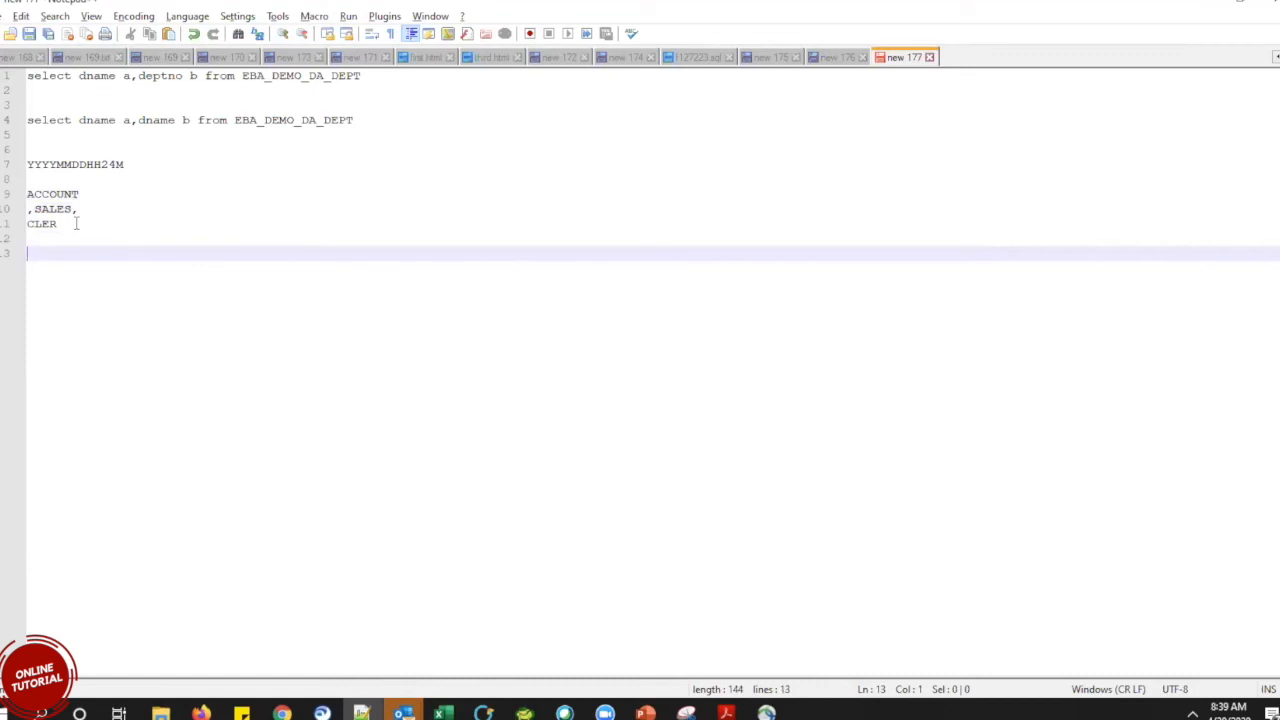
left_click(32, 208)
left_click(115, 229)
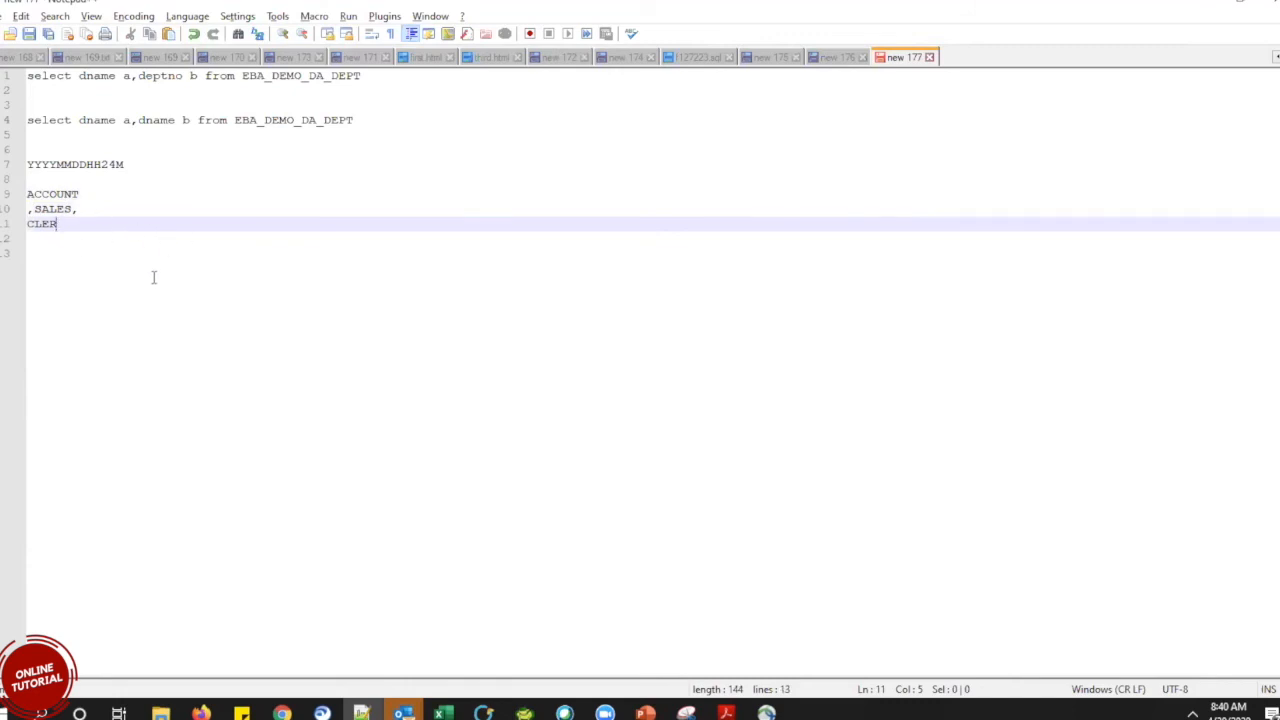
Back in the browser, change P2_LAST_ITEM to Star Rating, rerun the saved page without keeping its unsaved selection, and try the fifth star.
key("alt+Tab")
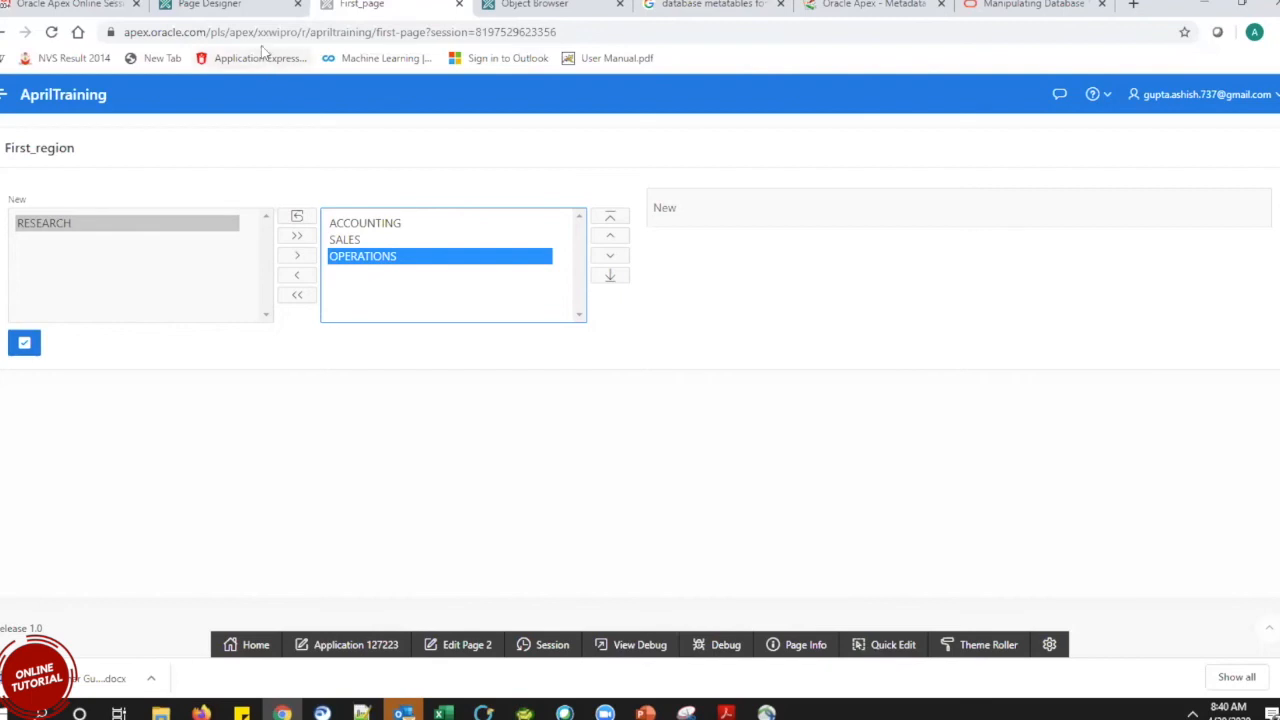
left_click(255, 4)
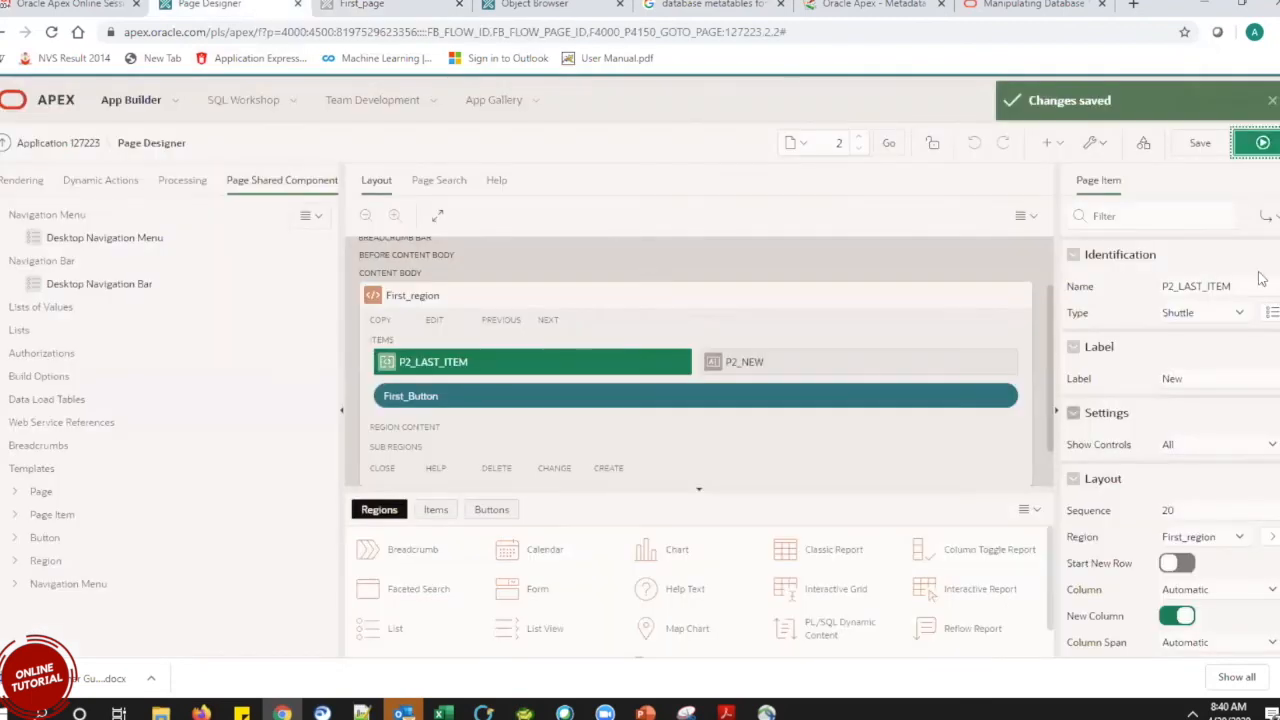
left_click(1205, 316)
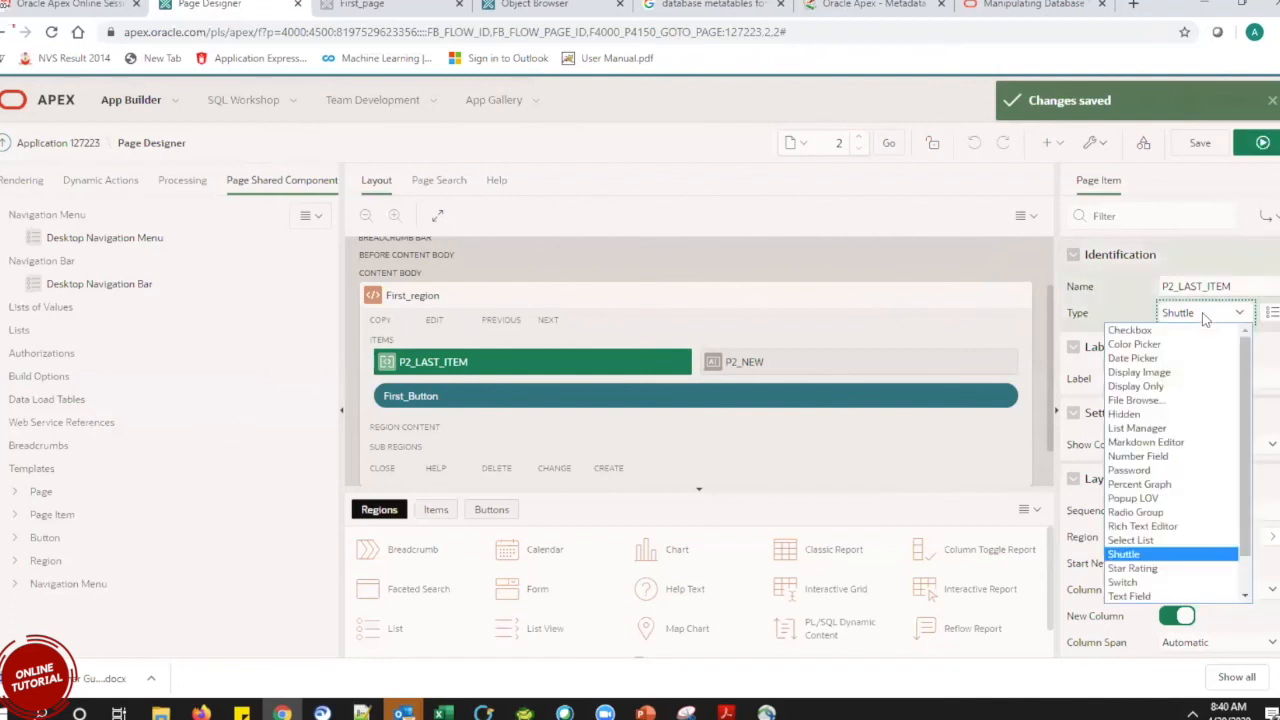
scroll(1160, 428, "down", 1)
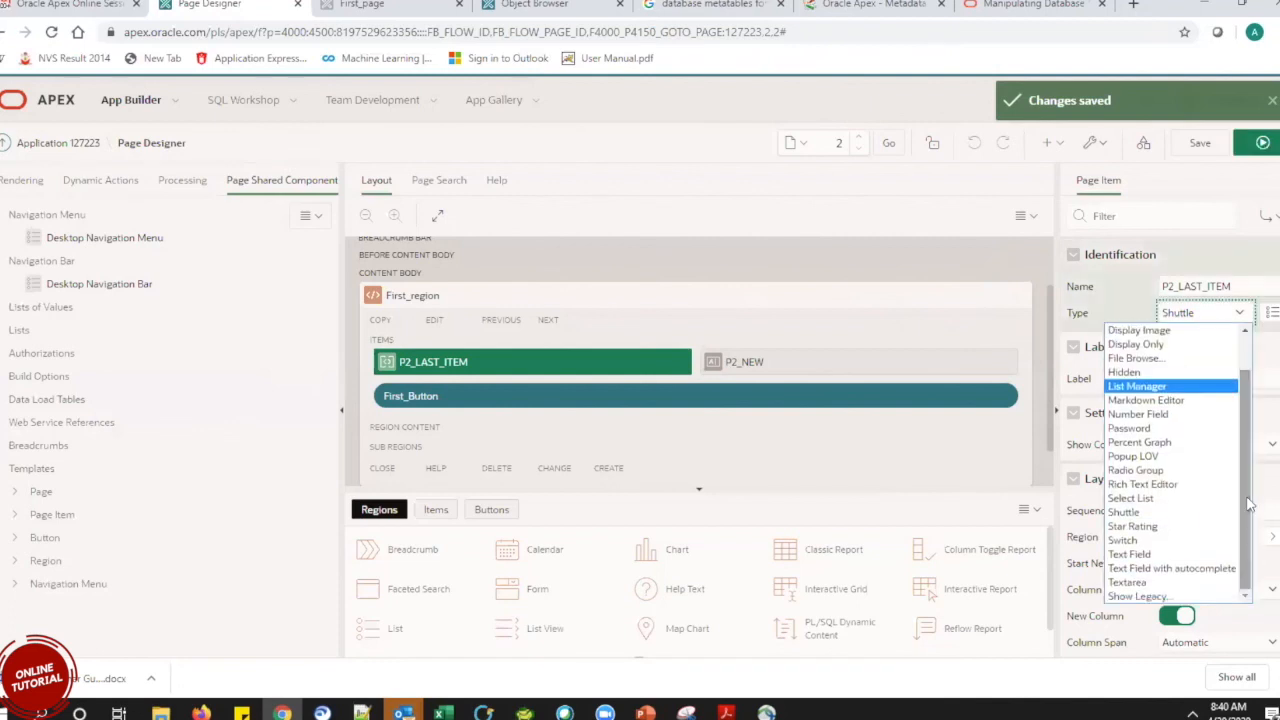
left_click(1182, 527)
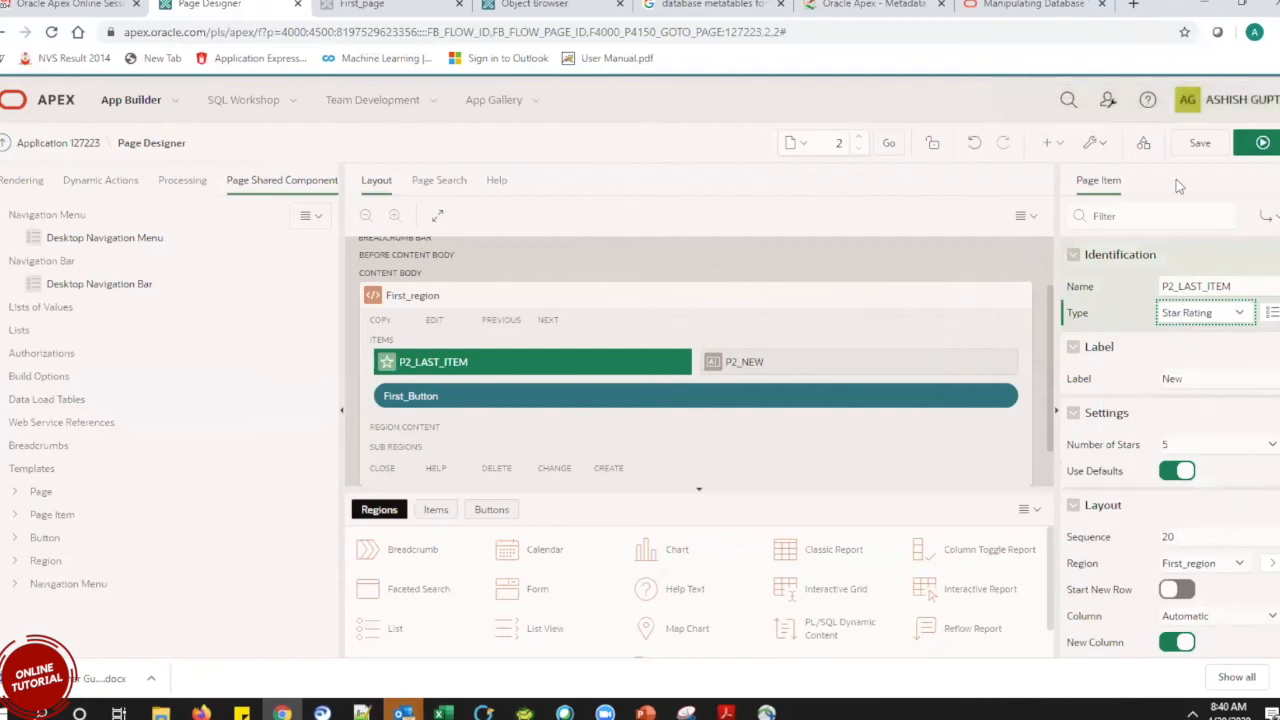
left_click(1200, 145)
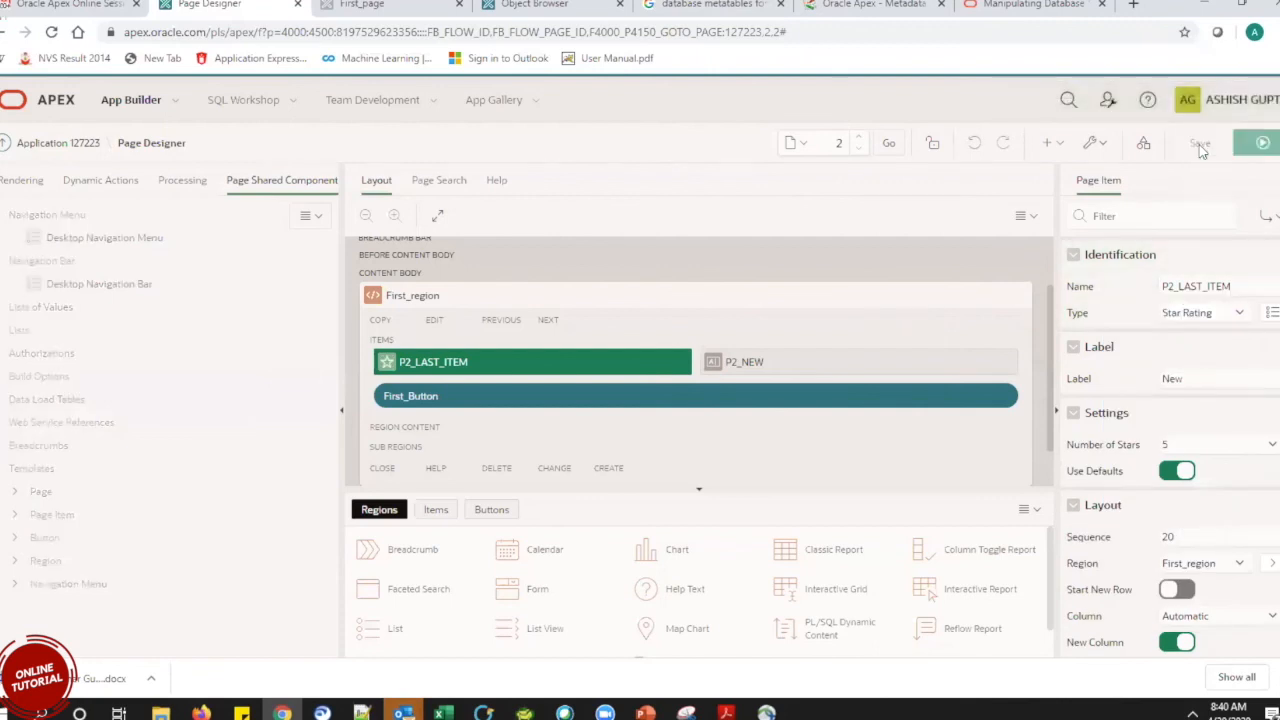
left_click(1262, 142)
left_click(737, 125)
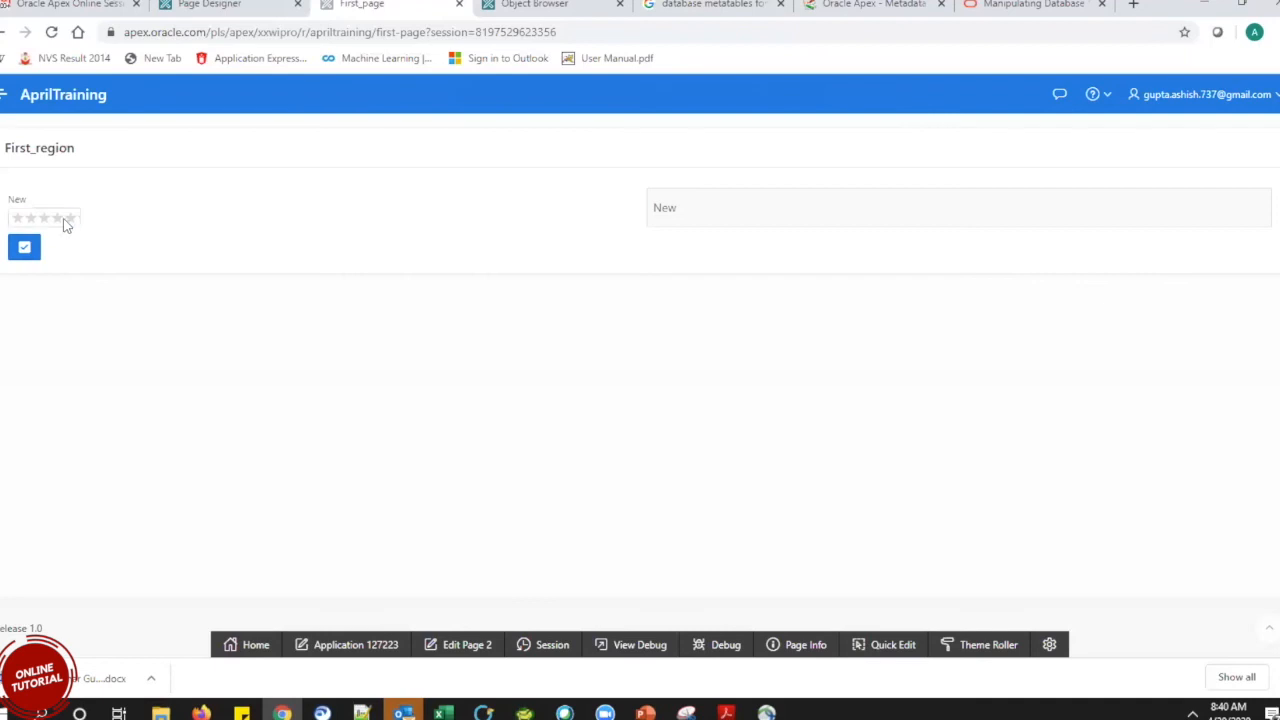
left_click(70, 222)
Change P2_LAST_ITEM's type to Switch in Page Designer, then save and rerun the page, discarding its unsaved star rating.
left_click(212, 5)
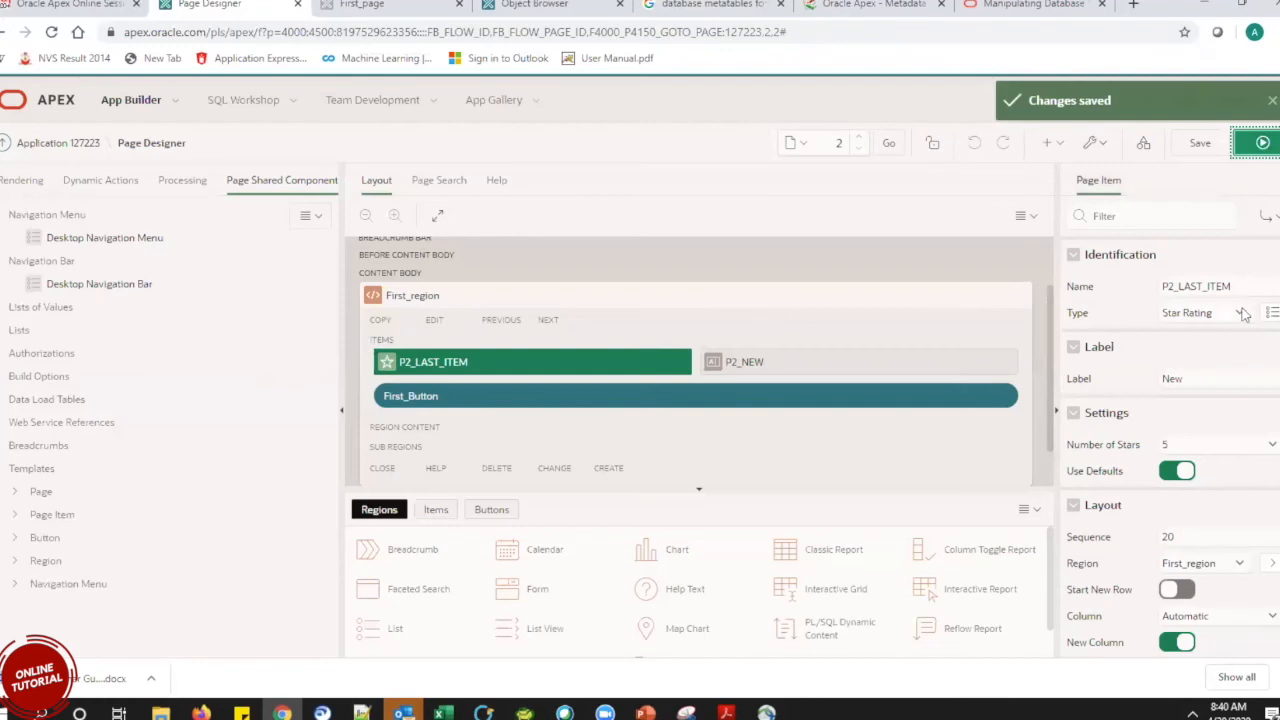
left_click(1207, 316)
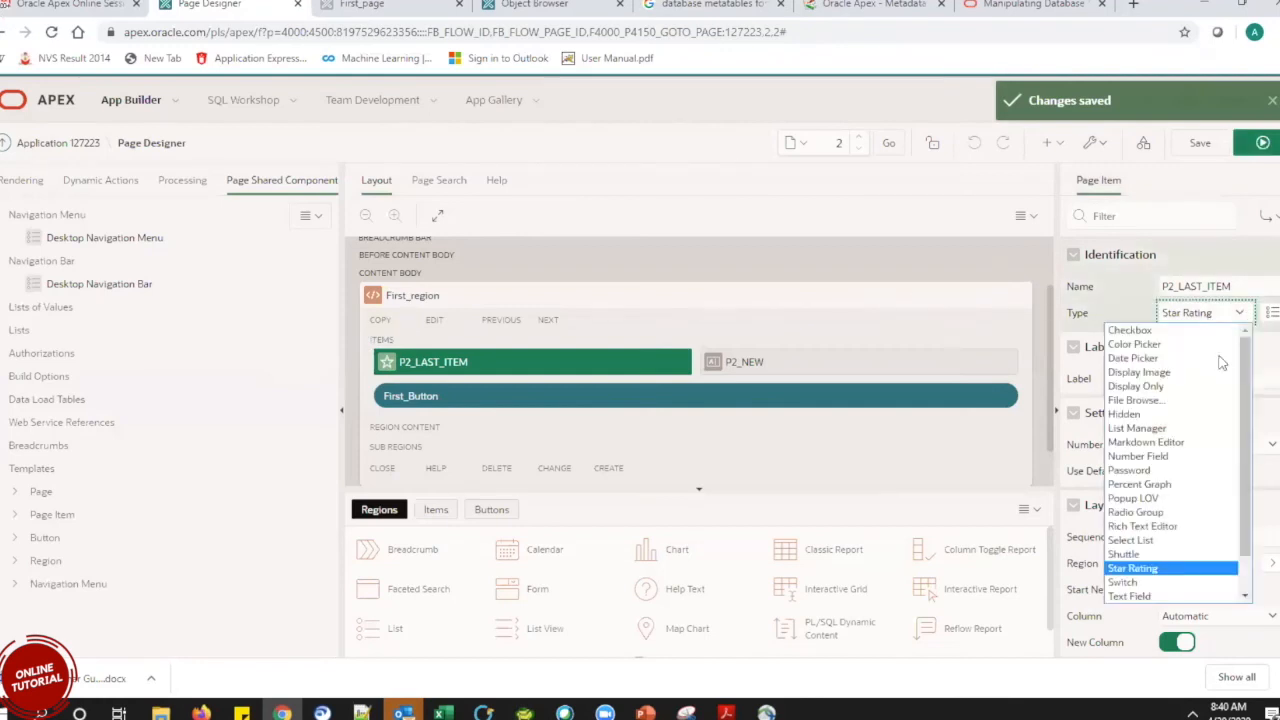
scroll(1248, 438, "down", 1)
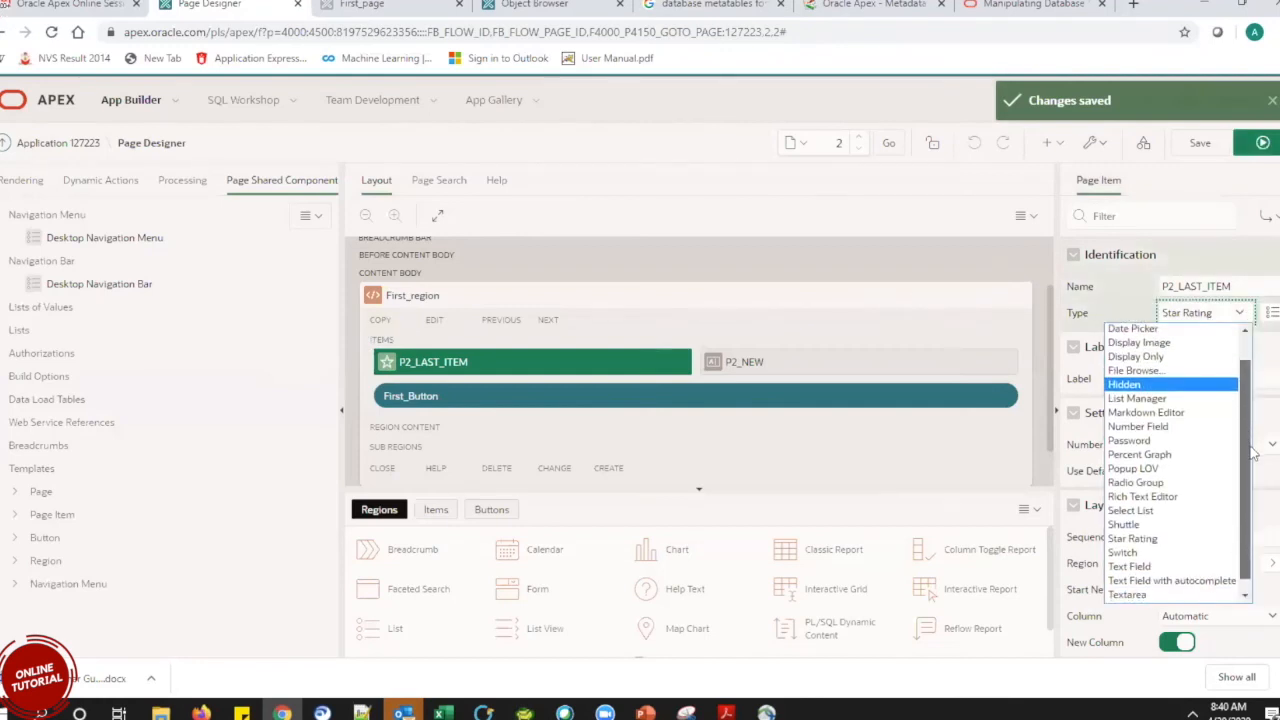
left_click(1148, 553)
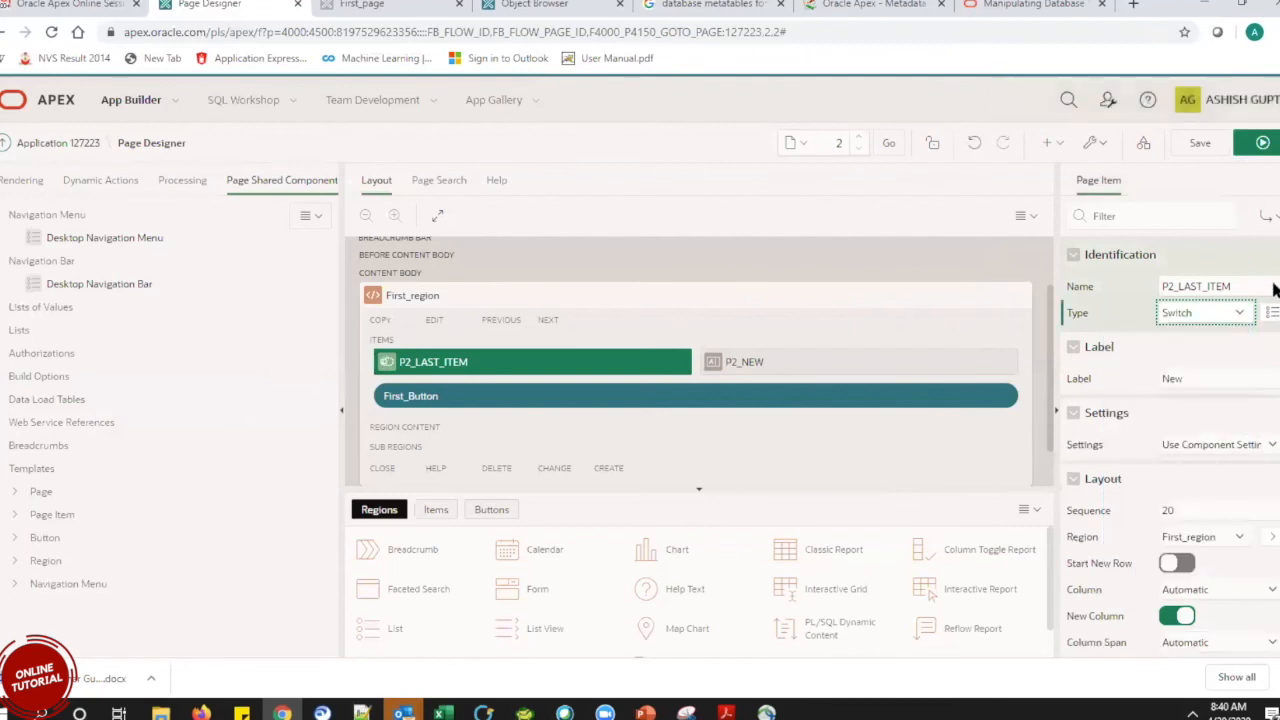
scroll(1277, 300, "down", 5)
scroll(1275, 383, "down", 5)
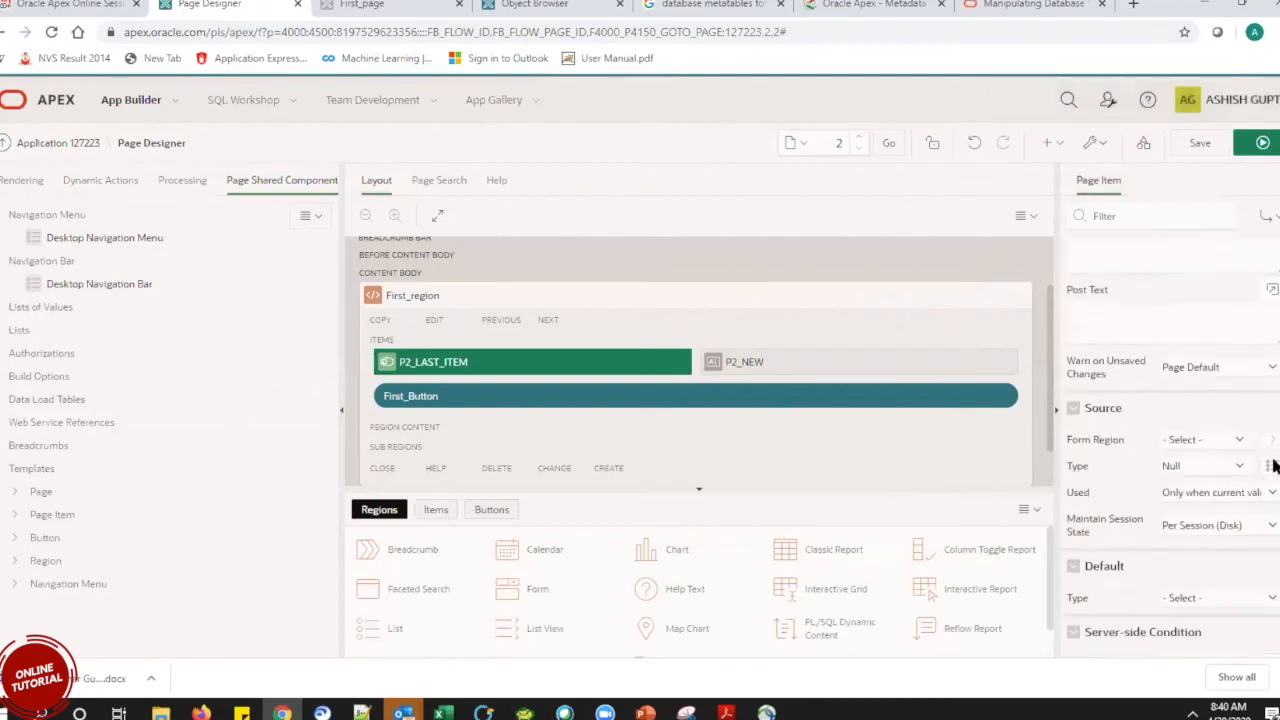
scroll(1275, 480, "down", 4)
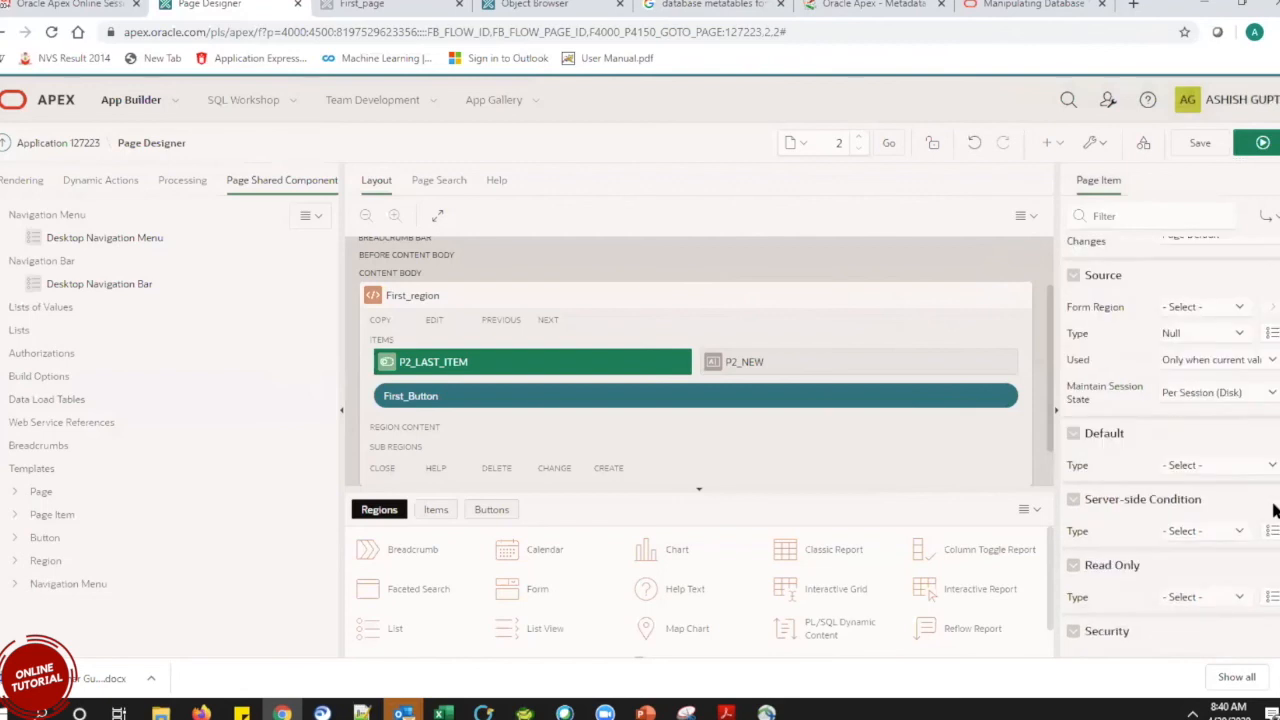
scroll(1273, 510, "down", 5)
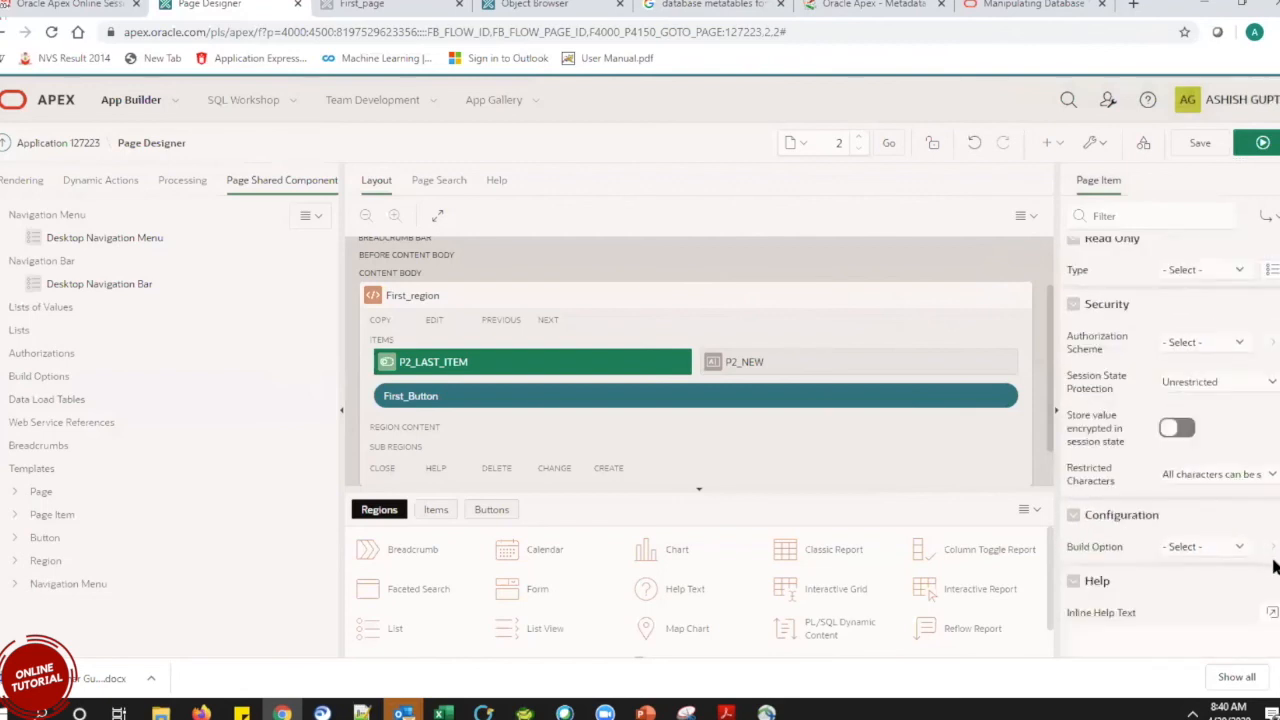
left_click(1262, 143)
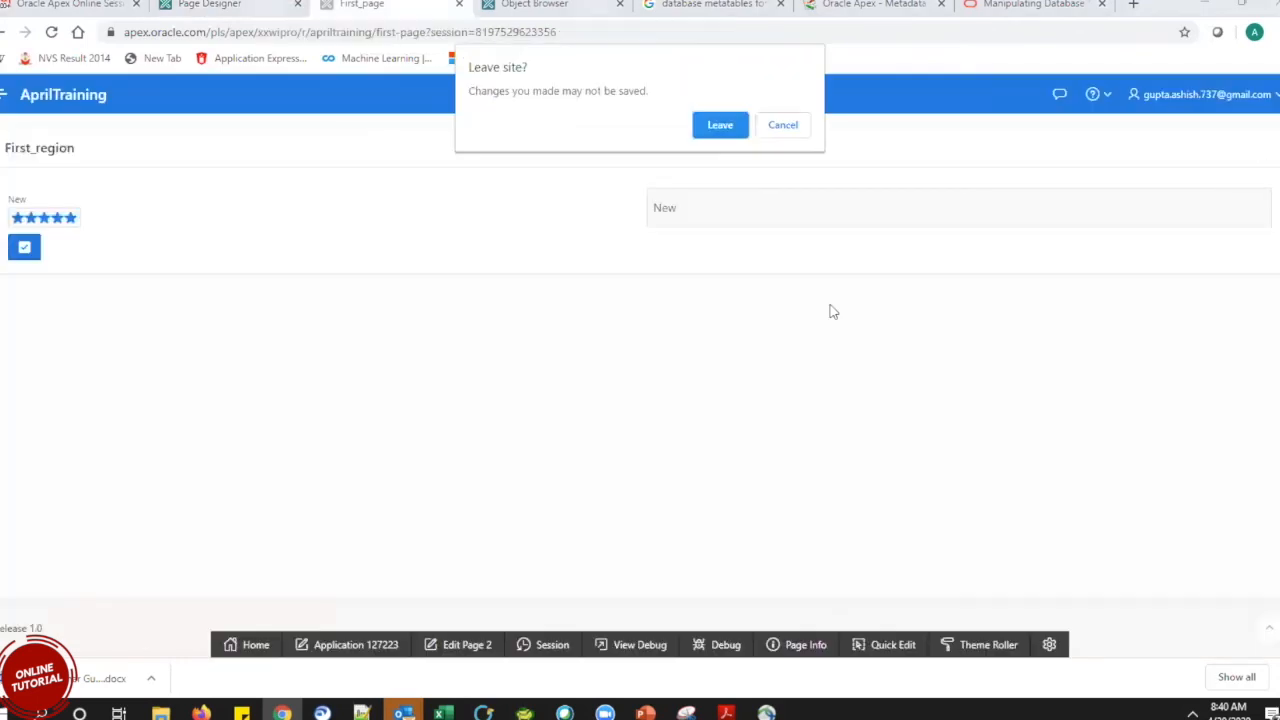
left_click(717, 126)
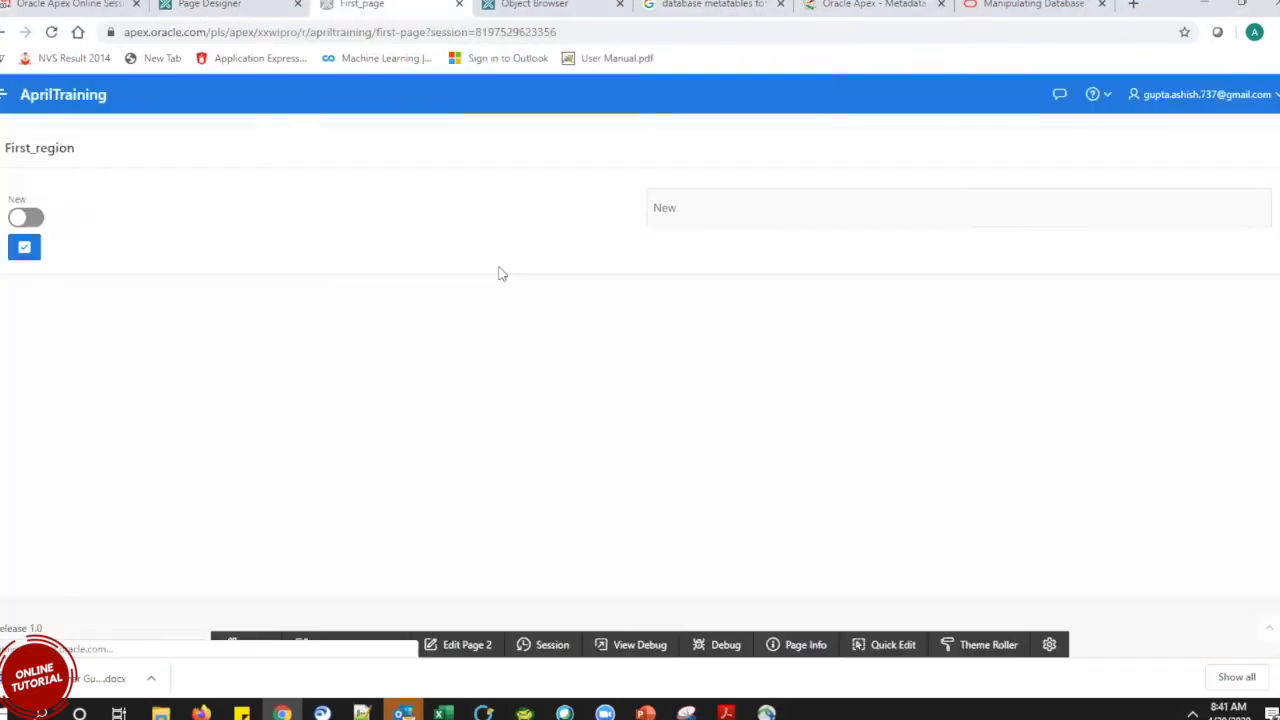
Try the Switch item on First_page by toggling it on and off repeatedly, ending with it off.
left_click(30, 218)
left_click(26, 218)
left_click(19, 219)
left_click(17, 220)
left_click(33, 222)
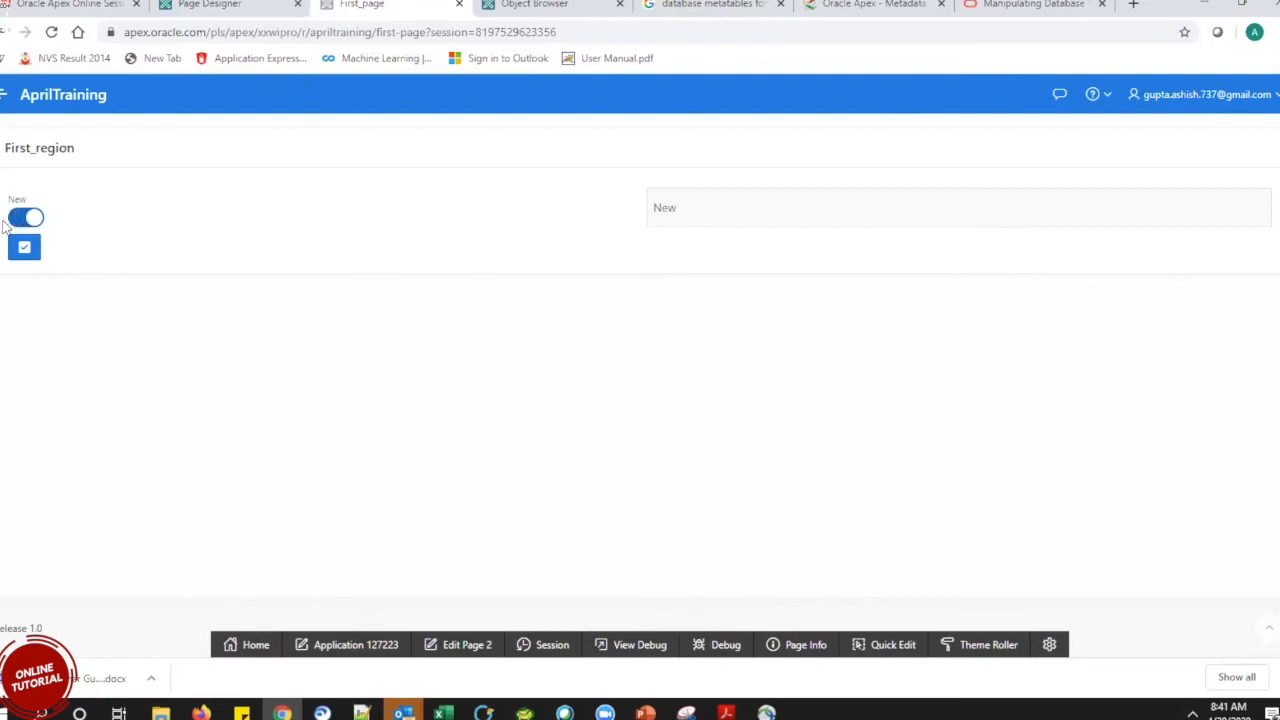
left_click(33, 222)
double_click(17, 219)
left_click(34, 219)
left_click(30, 221)
left_click(20, 220)
left_click(17, 222)
left_click(17, 222)
left_click(17, 222)
left_click(34, 218)
left_click(34, 218)
left_click(34, 219)
left_click(33, 220)
left_click(32, 221)
left_click(31, 222)
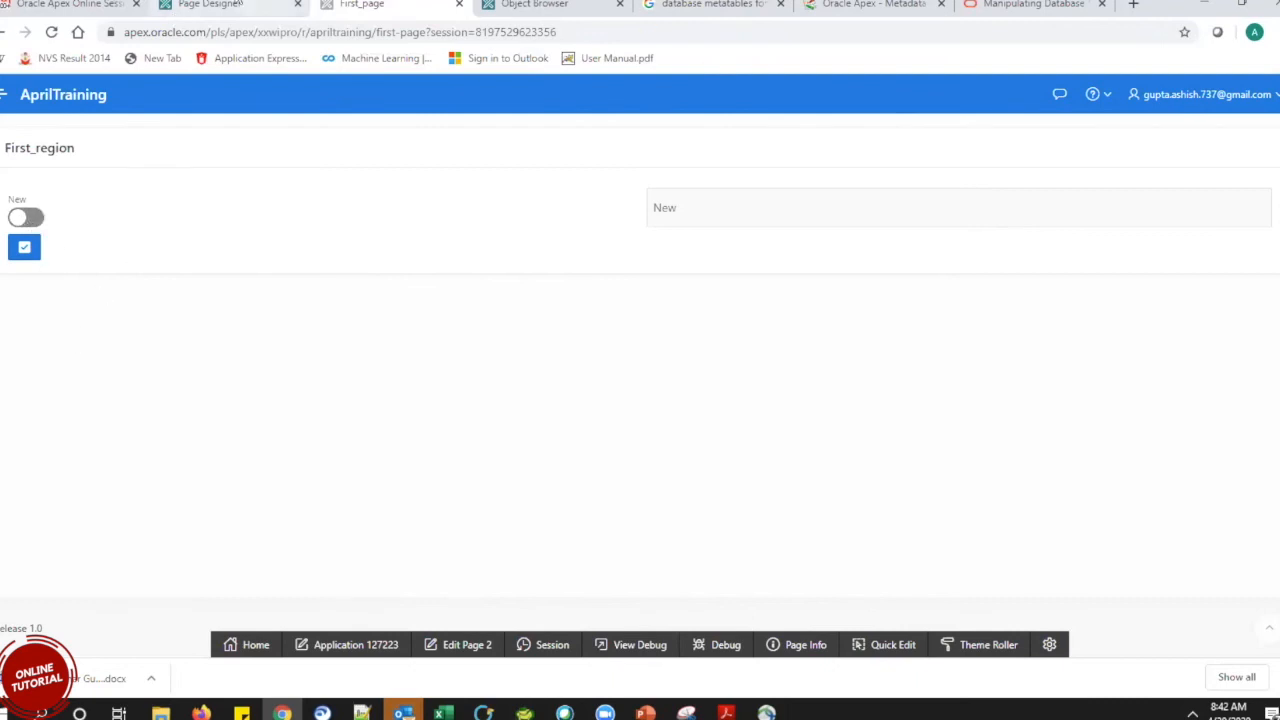
Back in Page Designer, change P2_LAST_ITEM's type to Text Field with autocomplete.
left_click(207, 5)
left_click(375, 5)
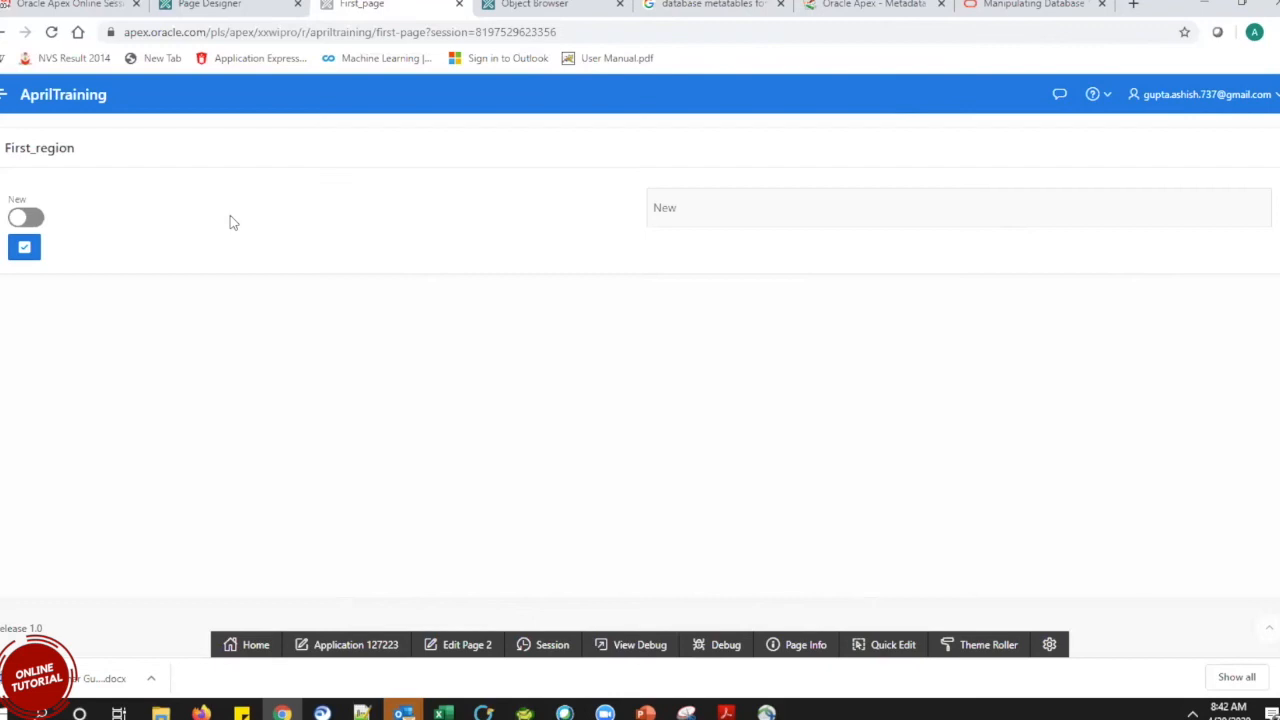
left_click(207, 5)
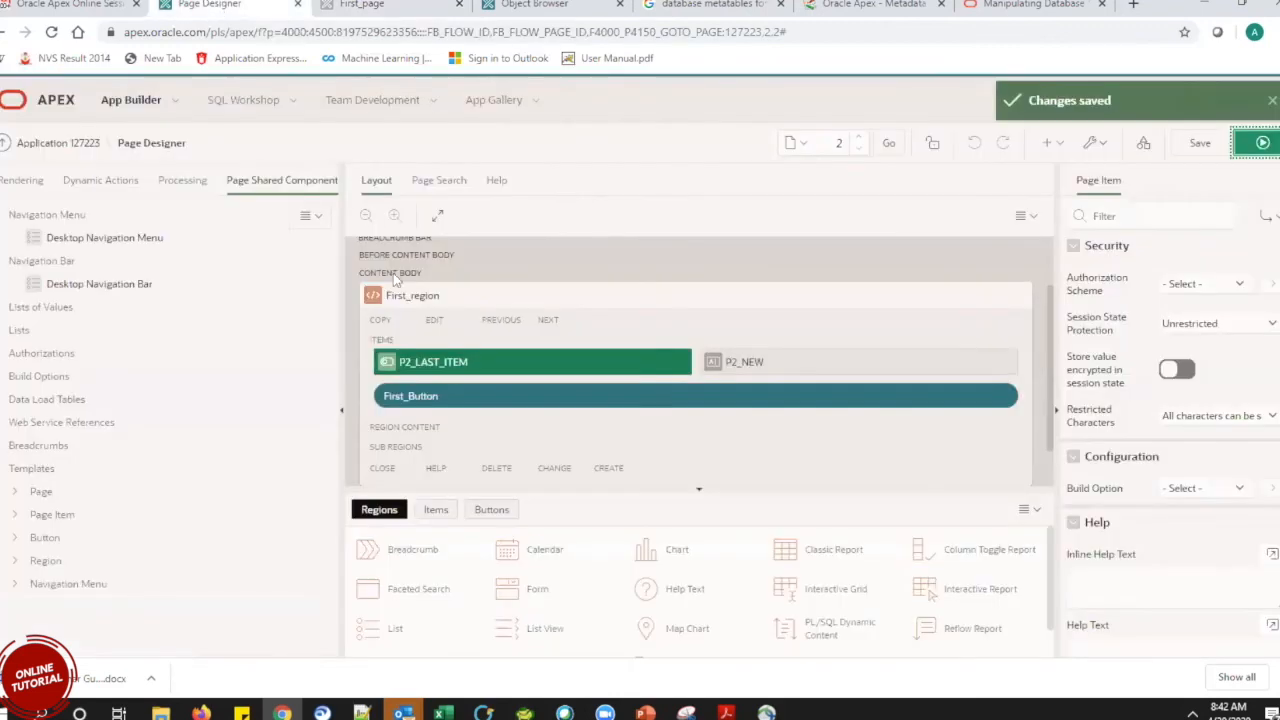
left_click(596, 357)
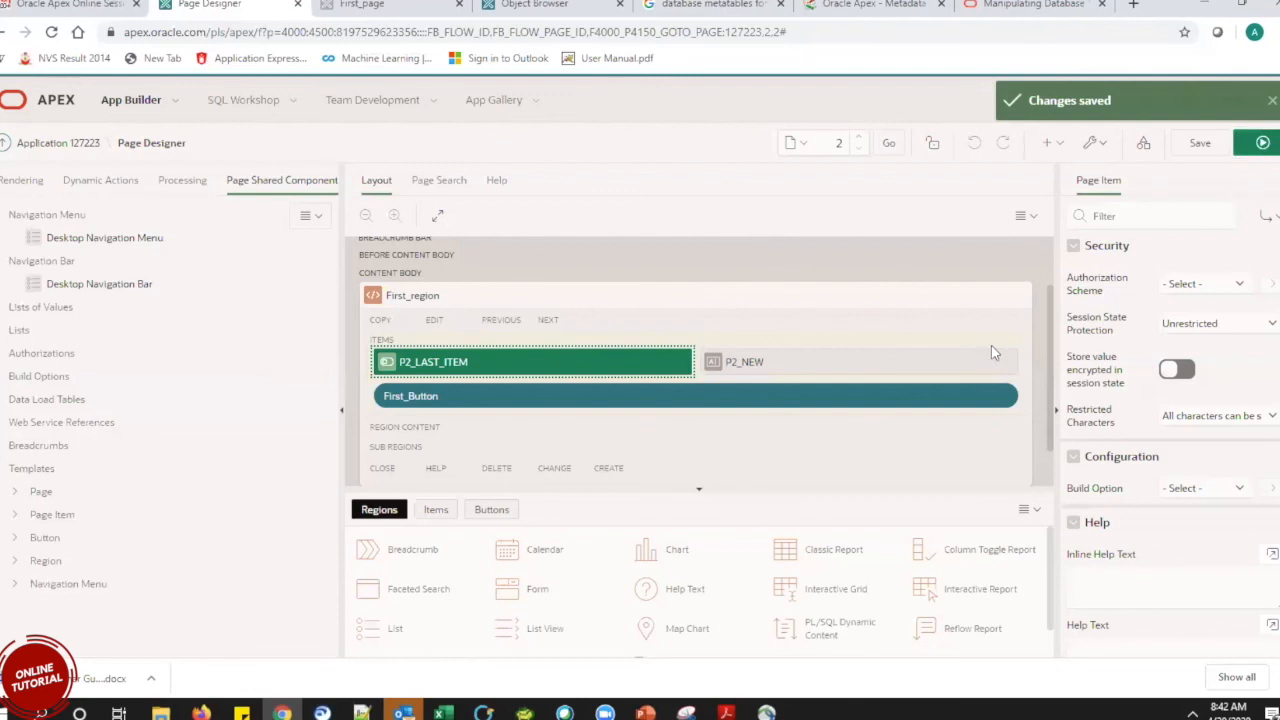
scroll(1274, 428, "up", 3)
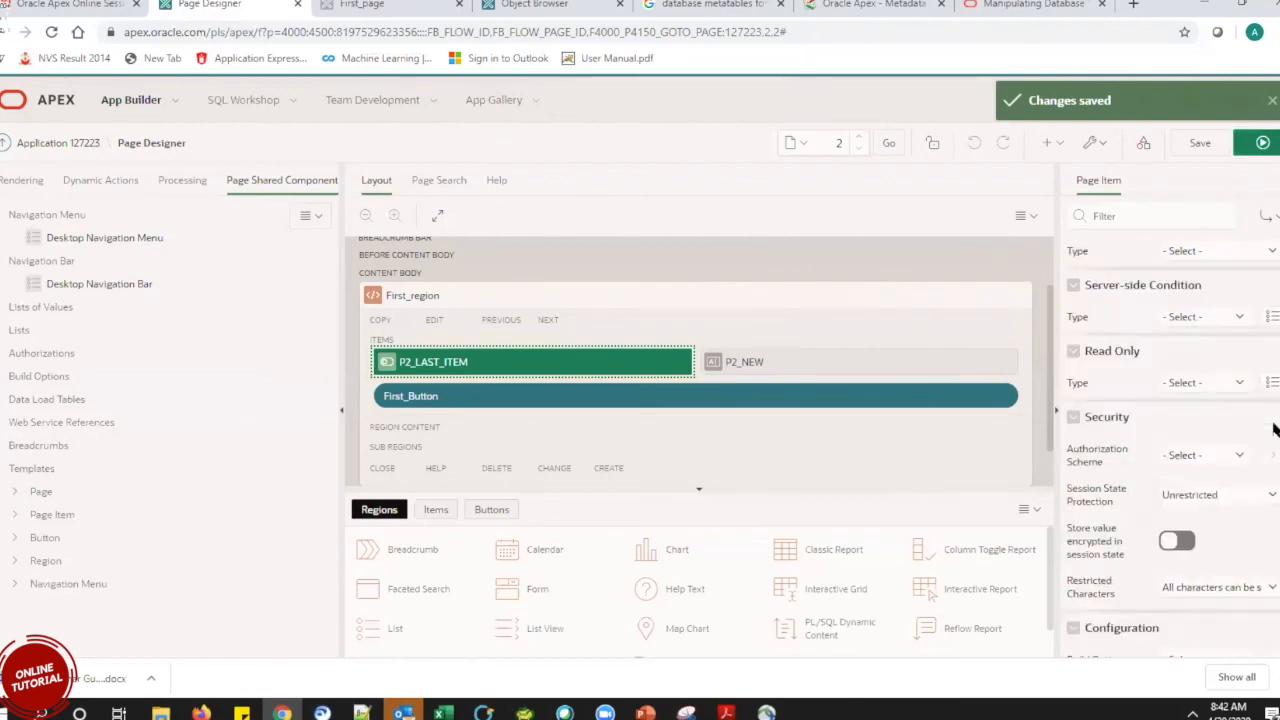
scroll(1274, 428, "up", 10)
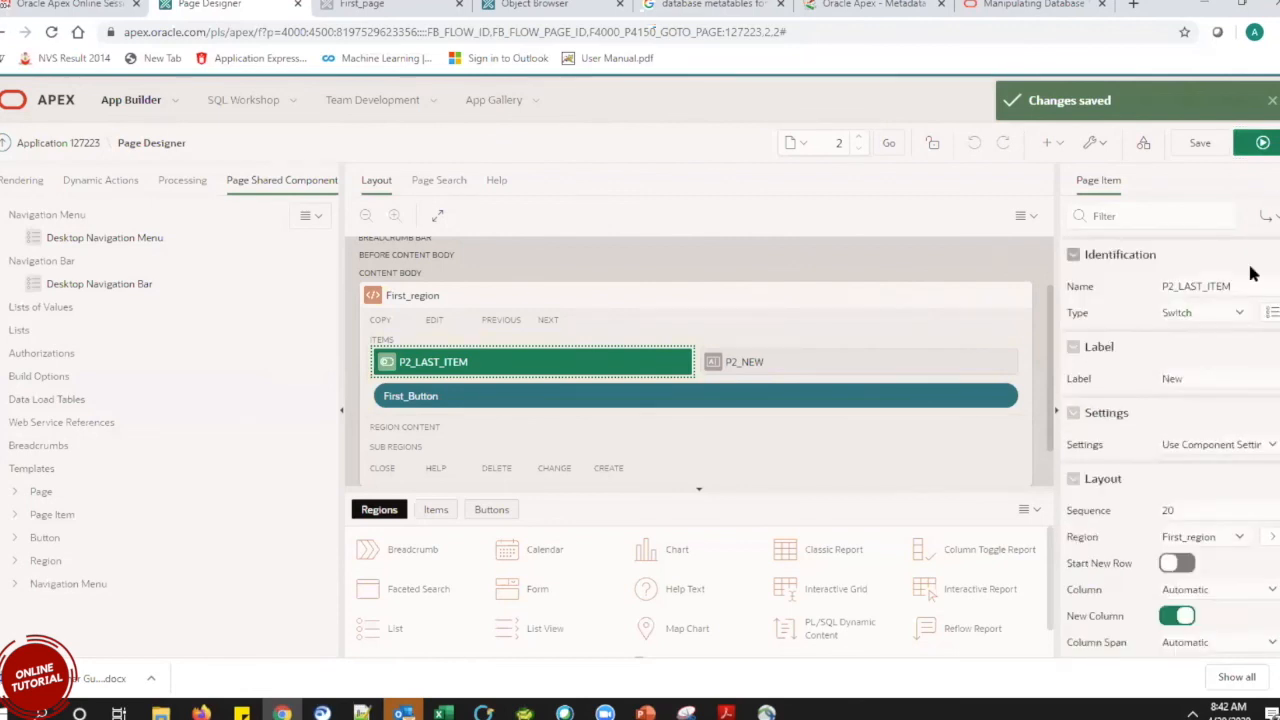
left_click(1204, 315)
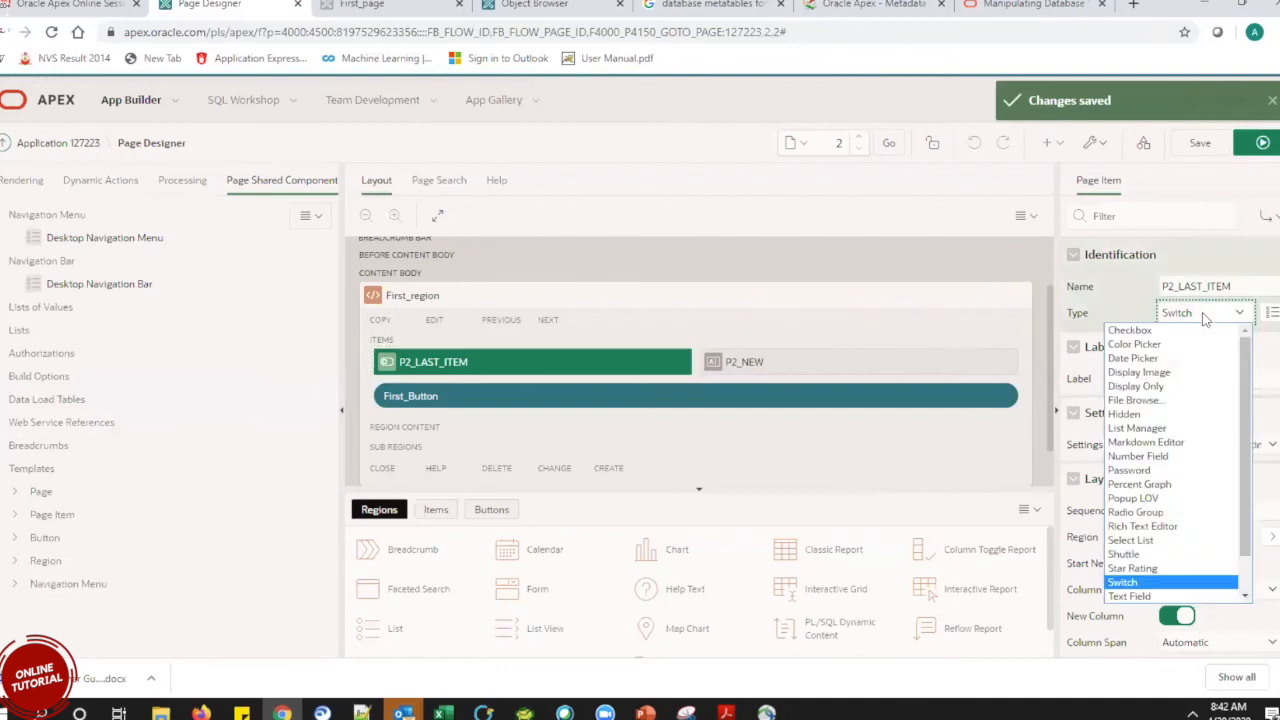
scroll(1250, 393, "down", 1)
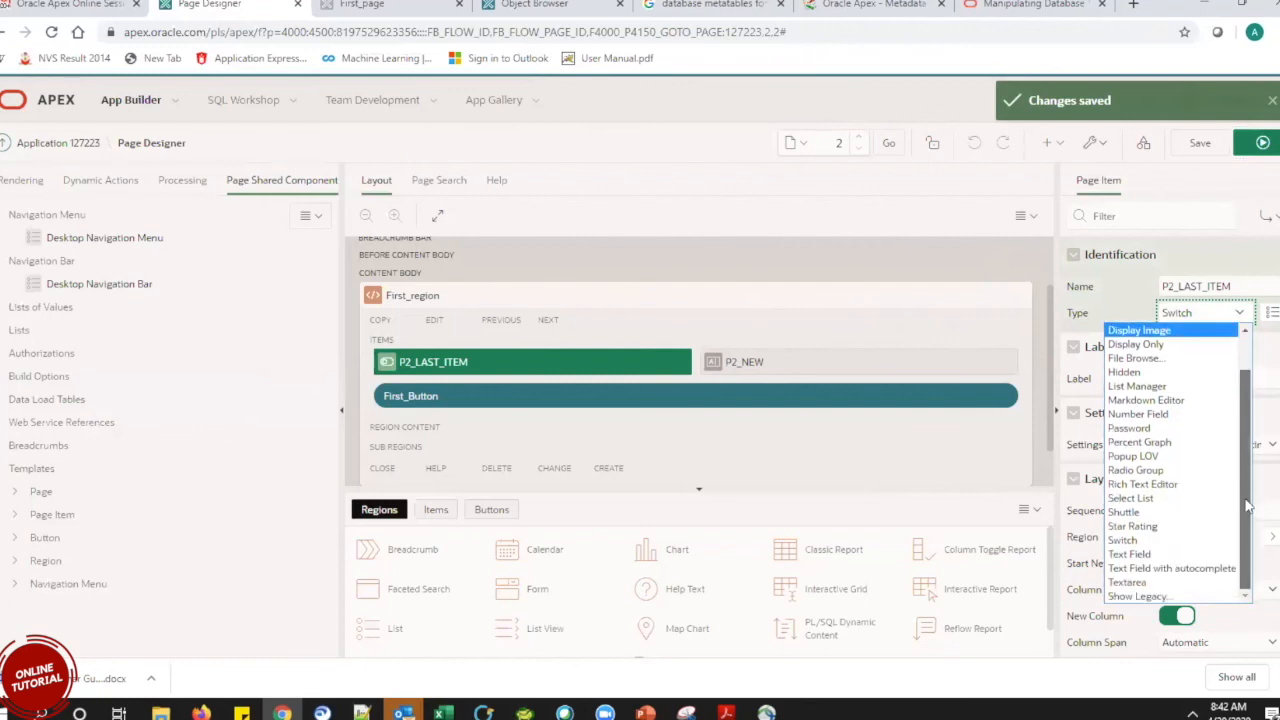
left_click(1181, 555)
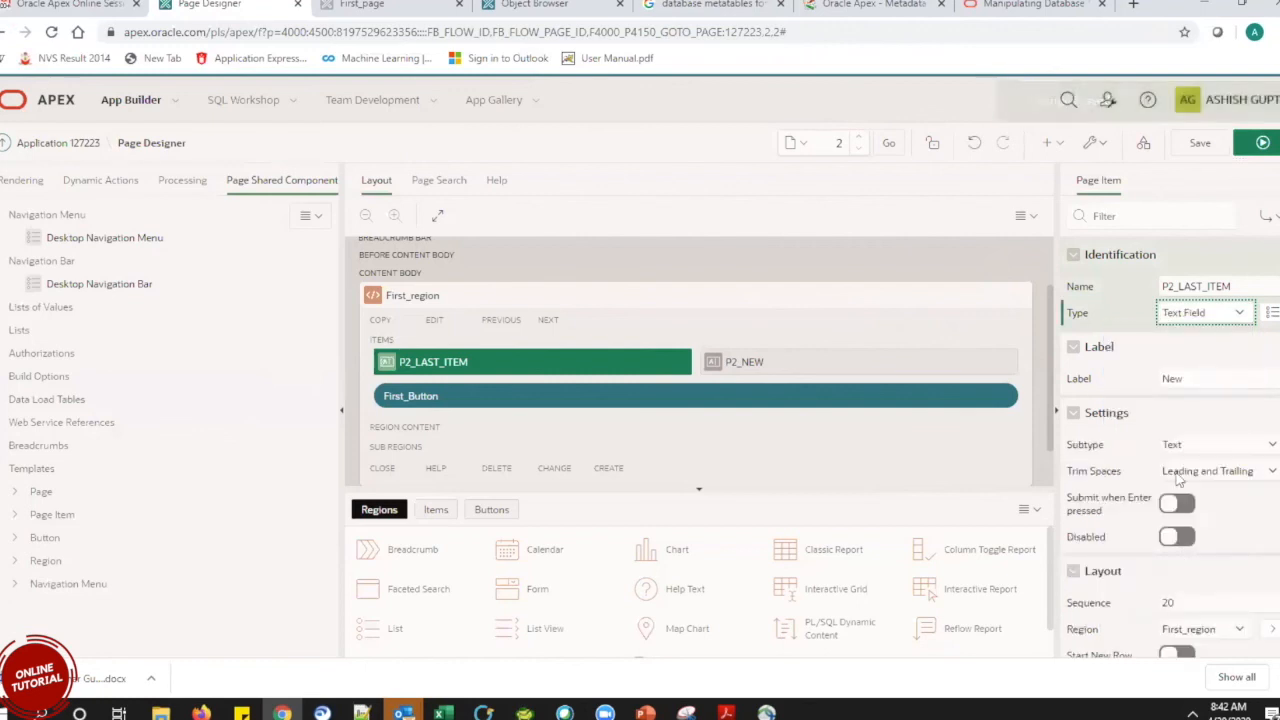
left_click(1221, 313)
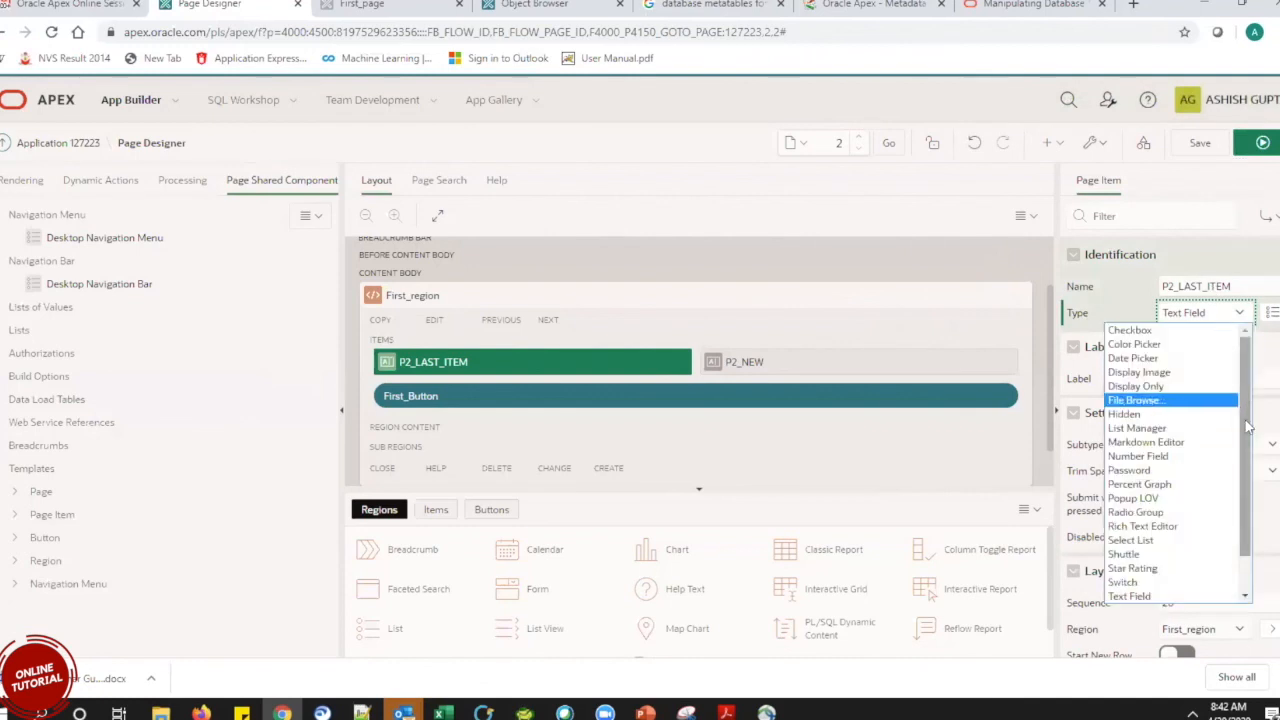
scroll(1247, 527, "down", 1)
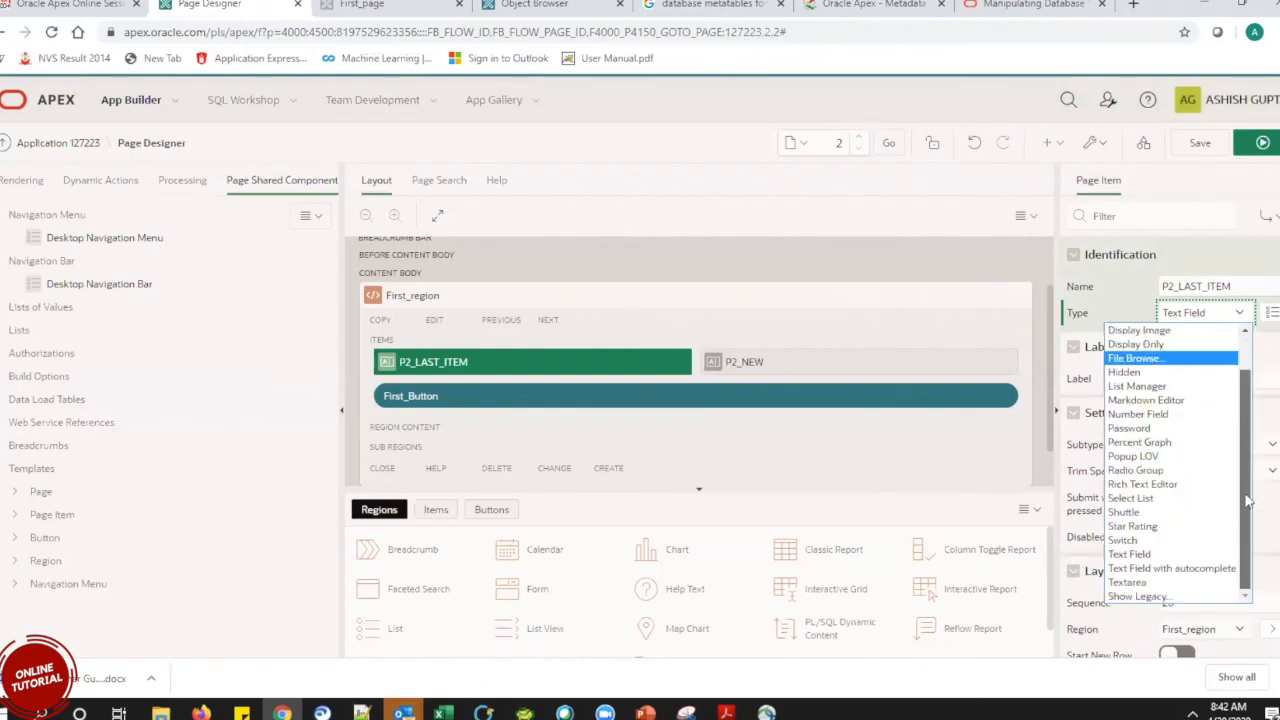
left_click(1199, 569)
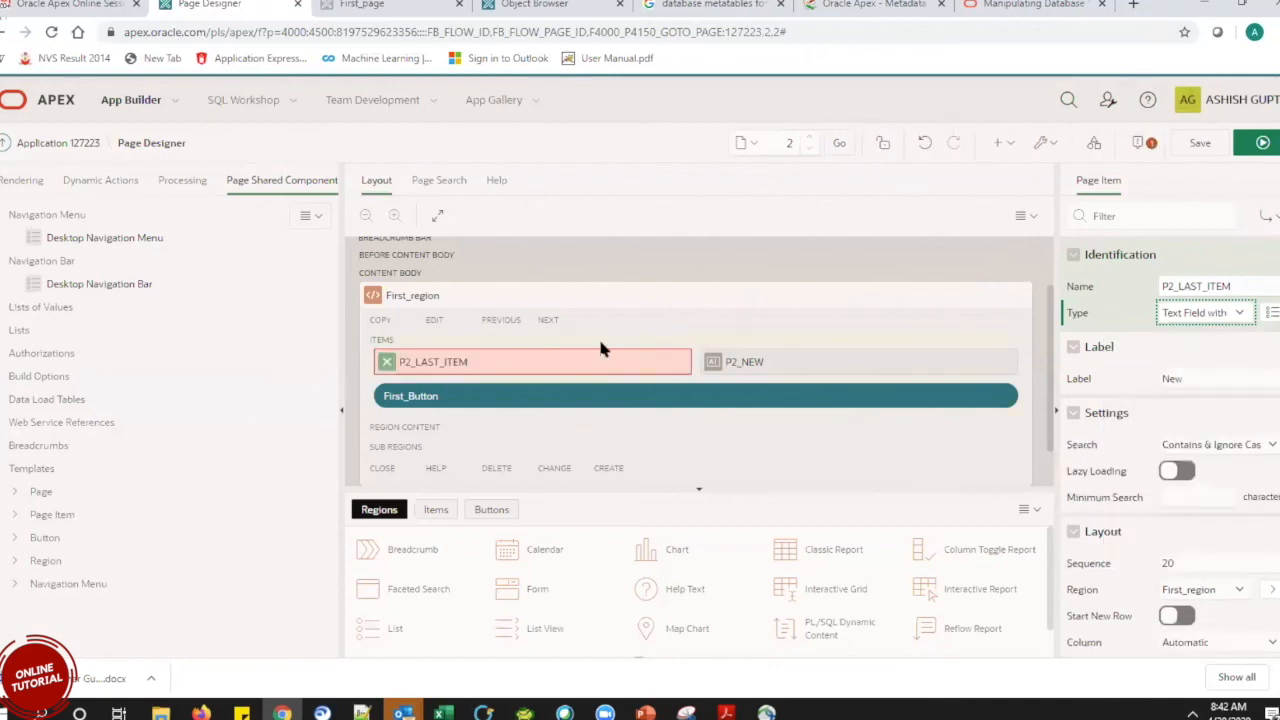
Base P2_LAST_ITEM's list of values on the shared component DEPT_NAME.
left_click_drag(1274, 245, 1275, 373)
left_click(1200, 445)
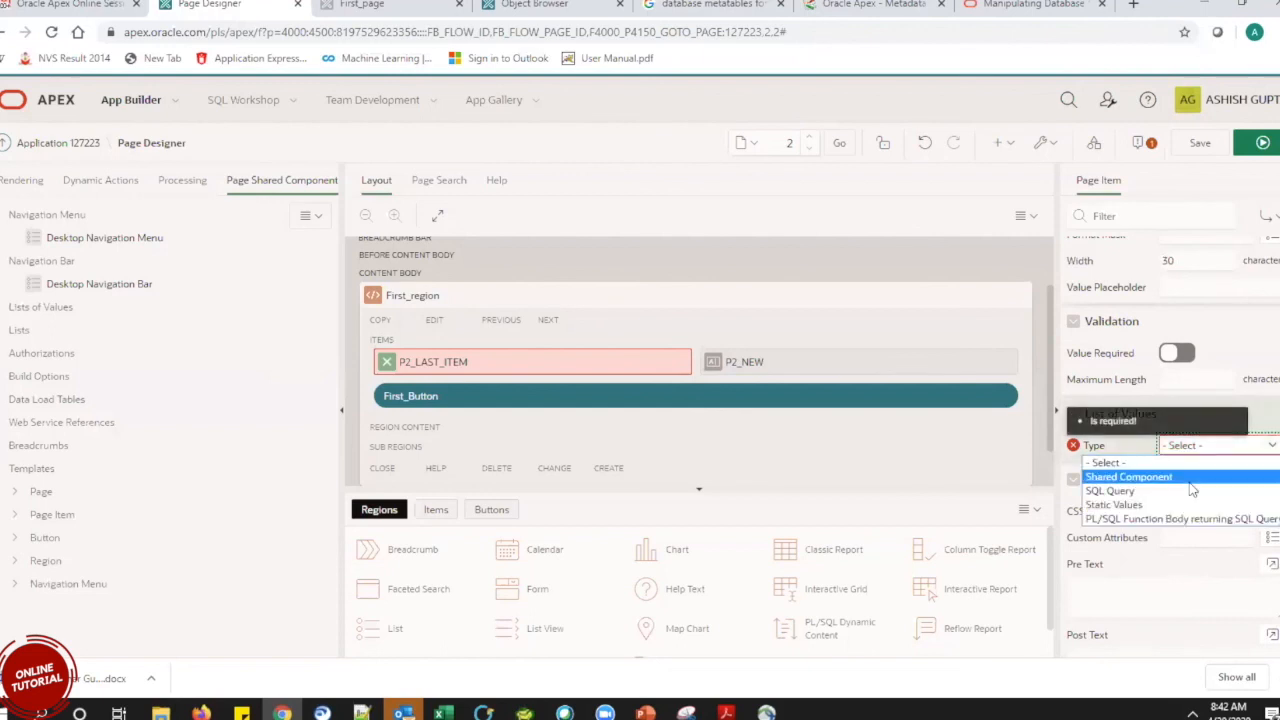
left_click(1190, 481)
left_click(1197, 472)
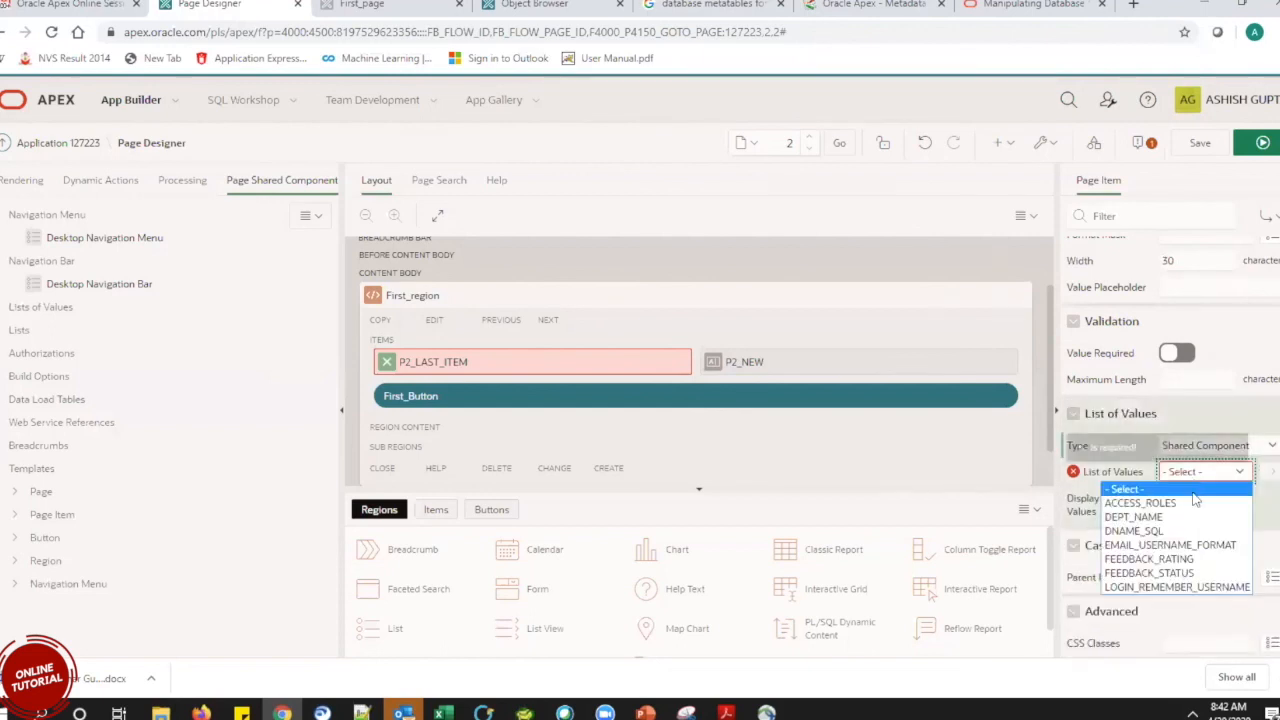
left_click(1185, 518)
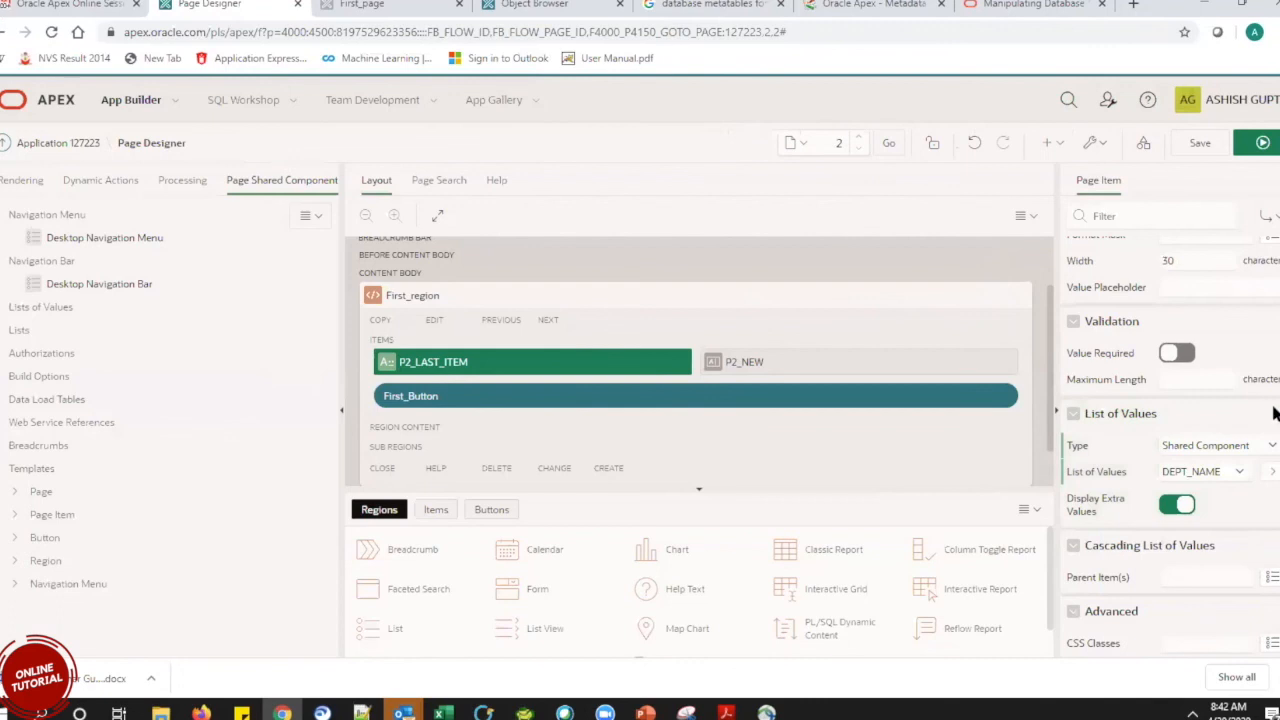
left_click_drag(1275, 399, 1275, 273)
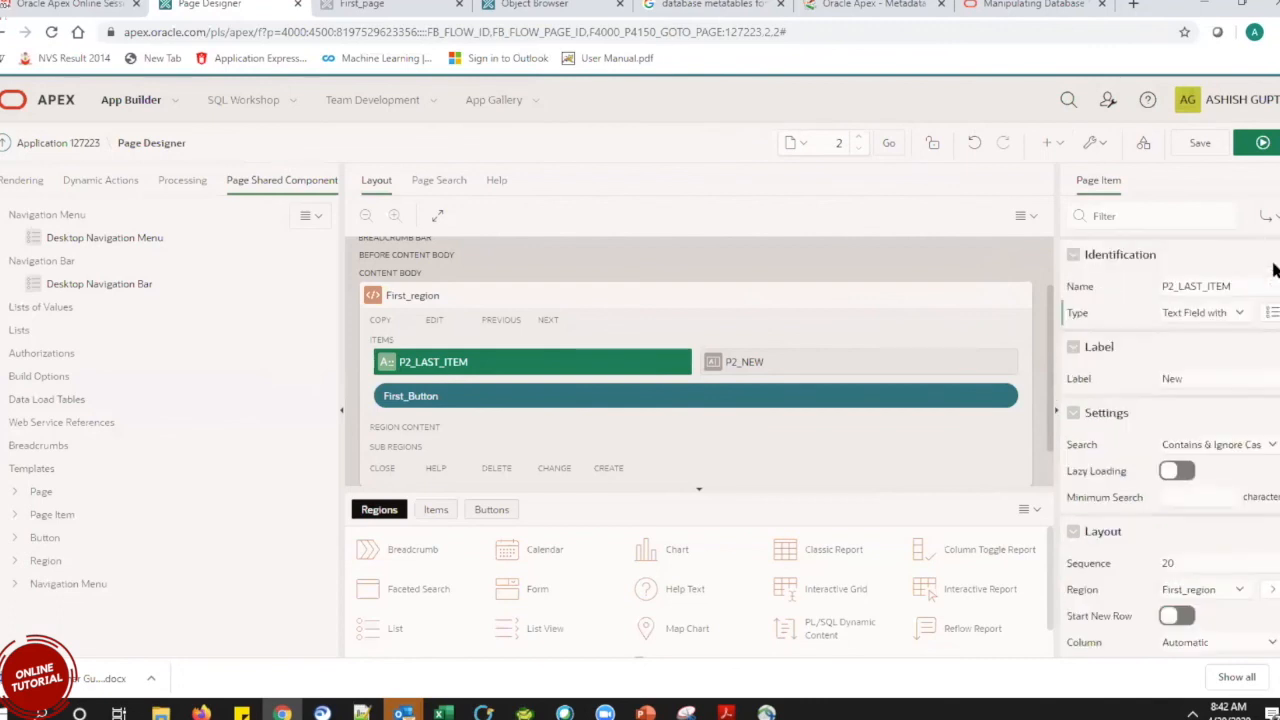
Save and run the page, and test the autocomplete field by entering ACC, clearing it and entering ACC again.
left_click(1252, 150)
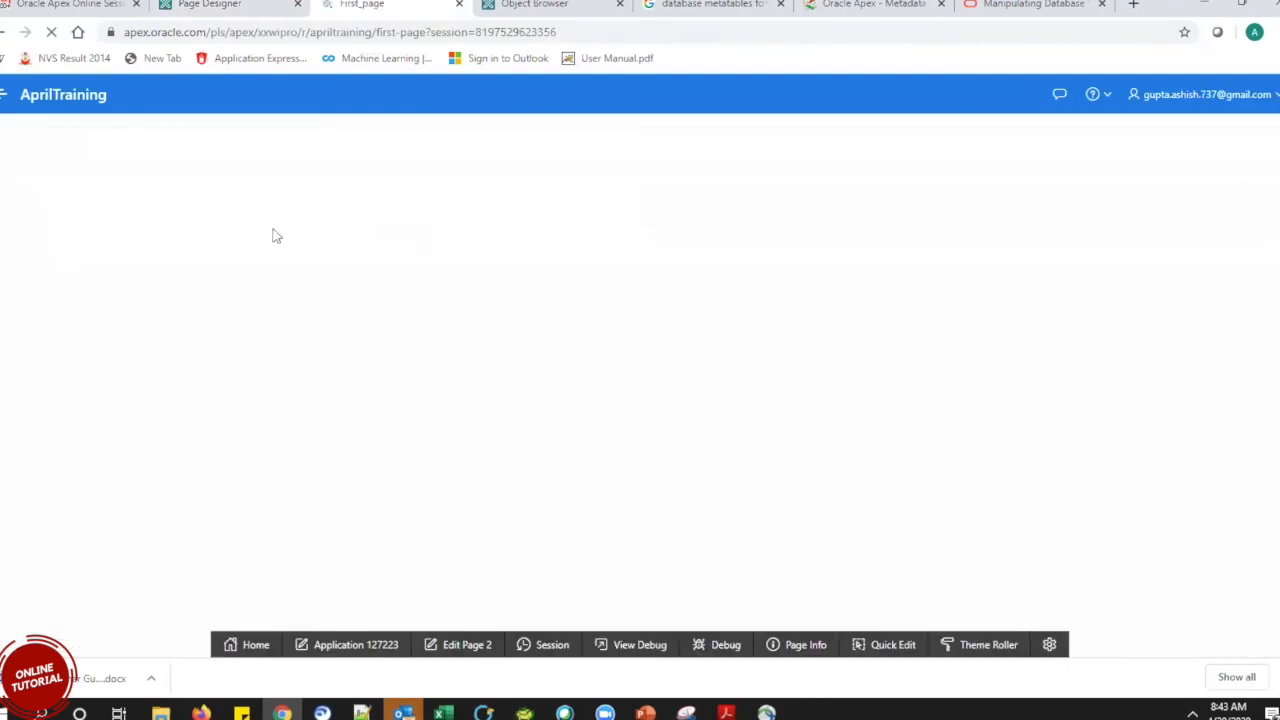
left_click(211, 218)
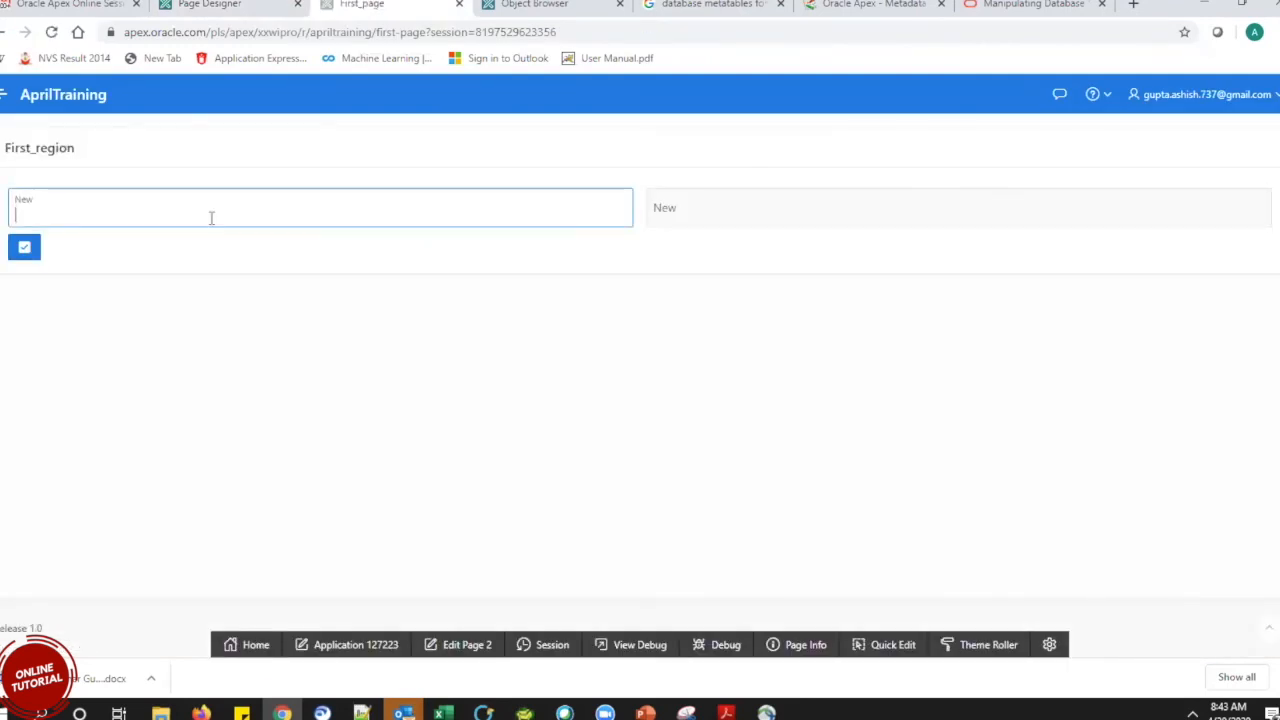
type("ACC")
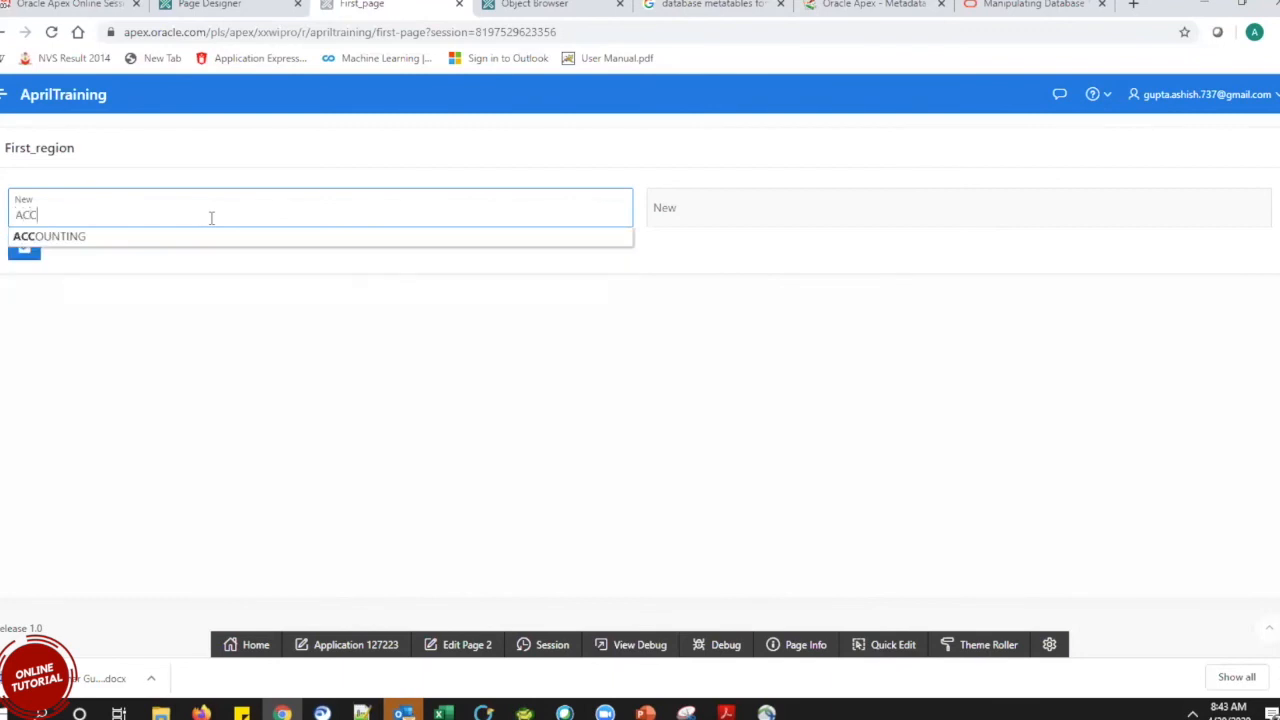
key("BackSpace")
key("BackSpace")
key("BackSpace")
type("ACC")
Back in Page Designer, change P2_LAST_ITEM's type to Textarea.
left_click(245, 5)
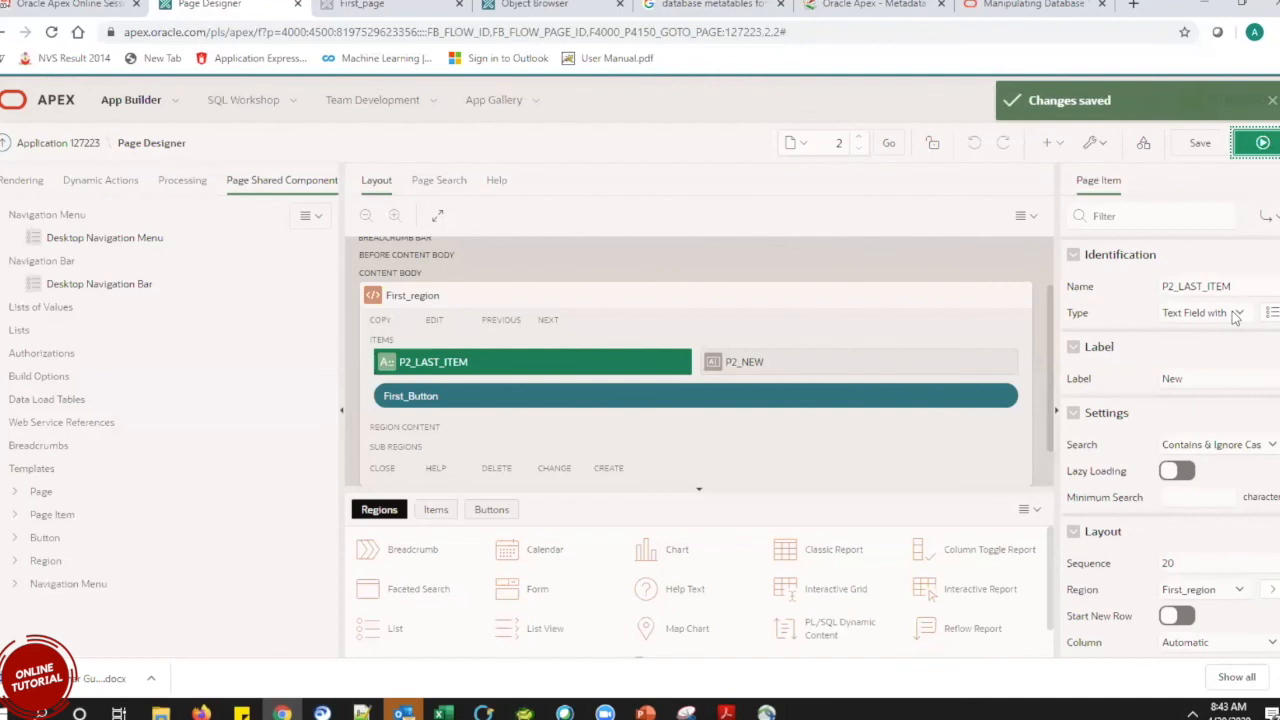
left_click(1236, 316)
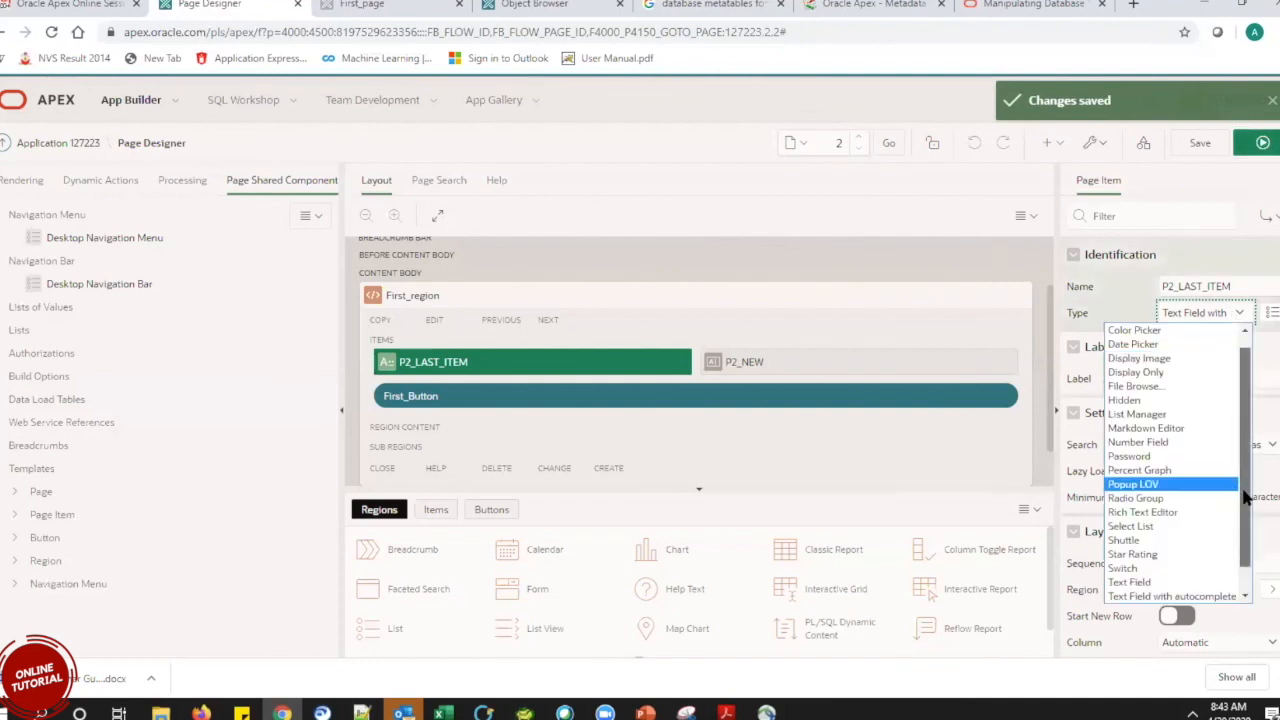
scroll(1200, 540, "down", 1)
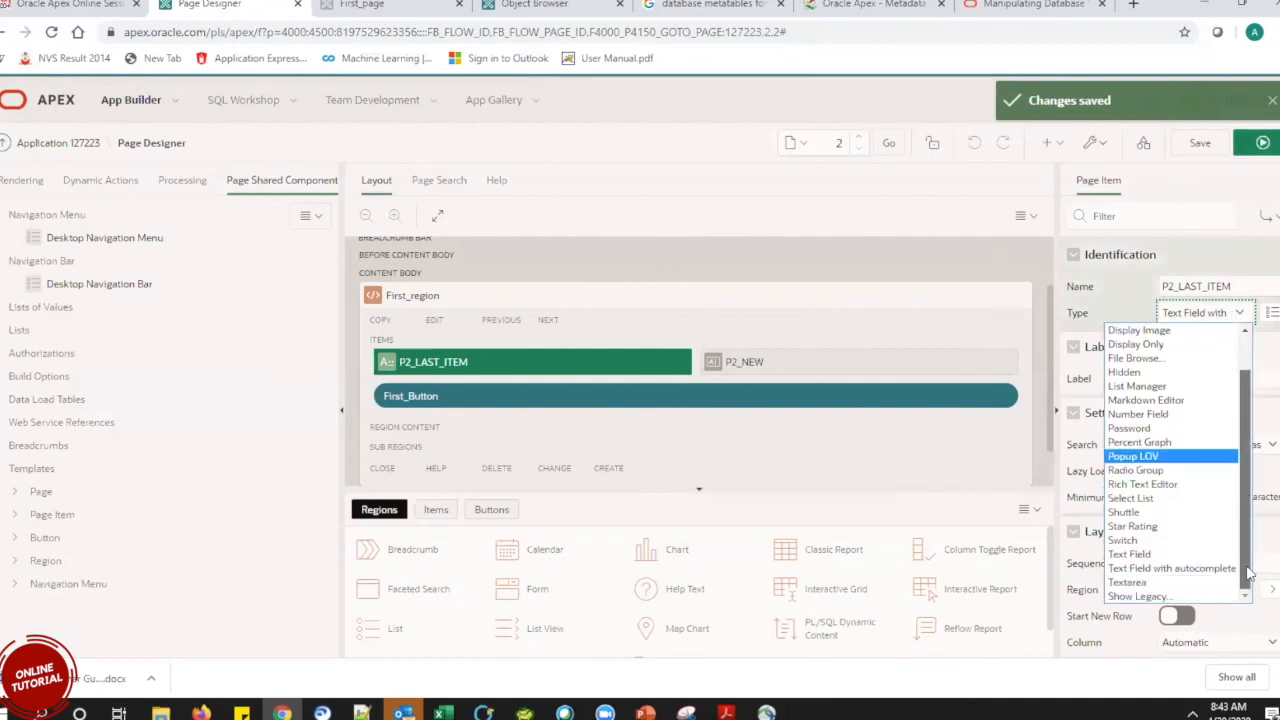
left_click(1157, 583)
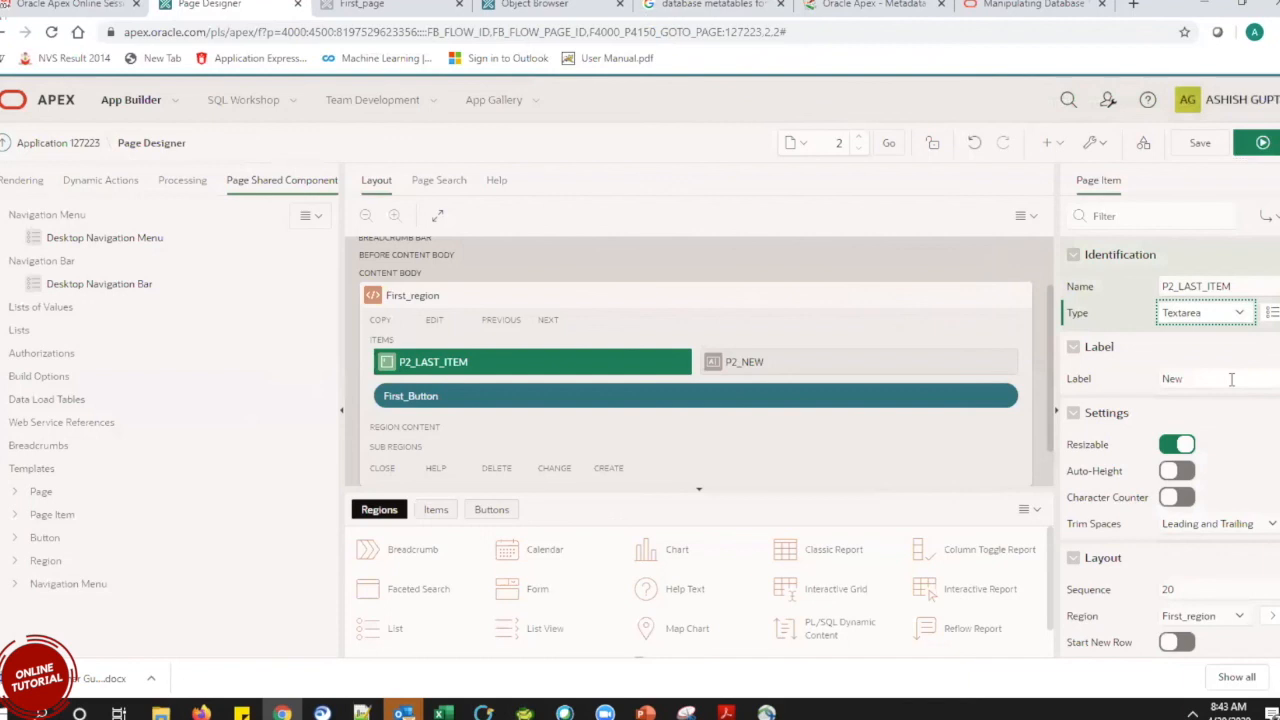
Save and run the page, leaving the previous First_page view without keeping its entered value.
left_click(1198, 147)
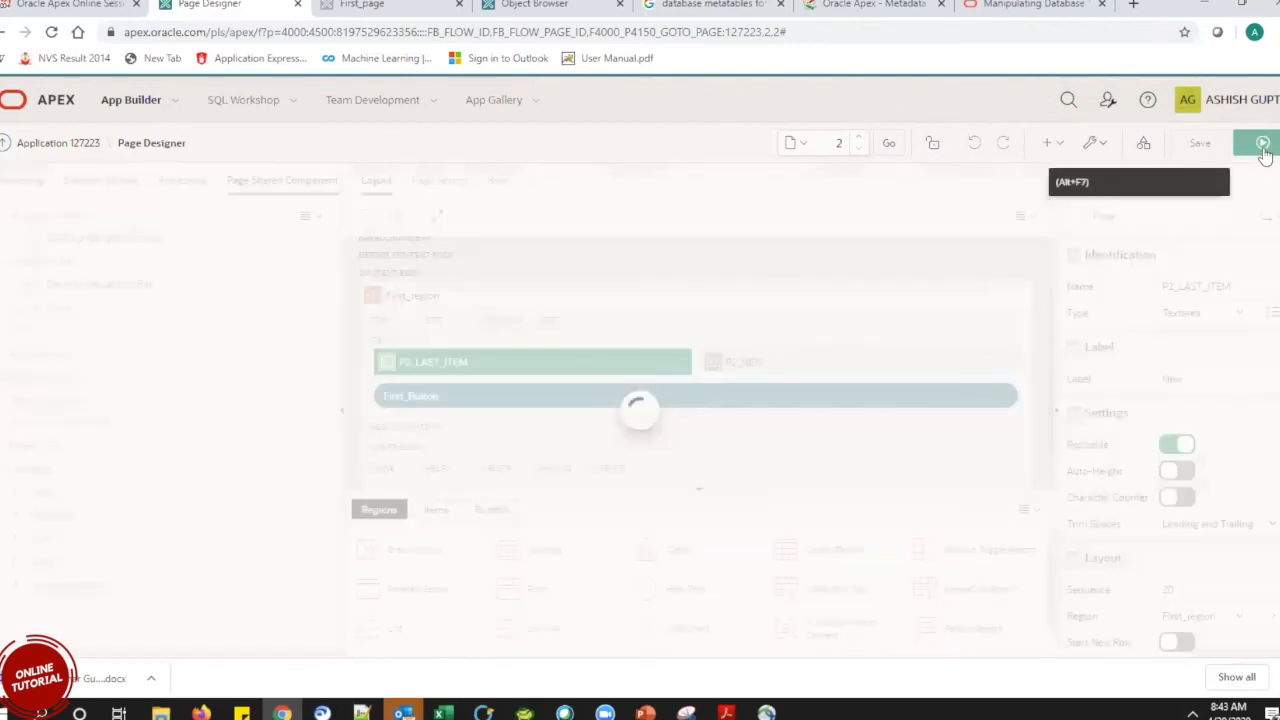
left_click(1263, 144)
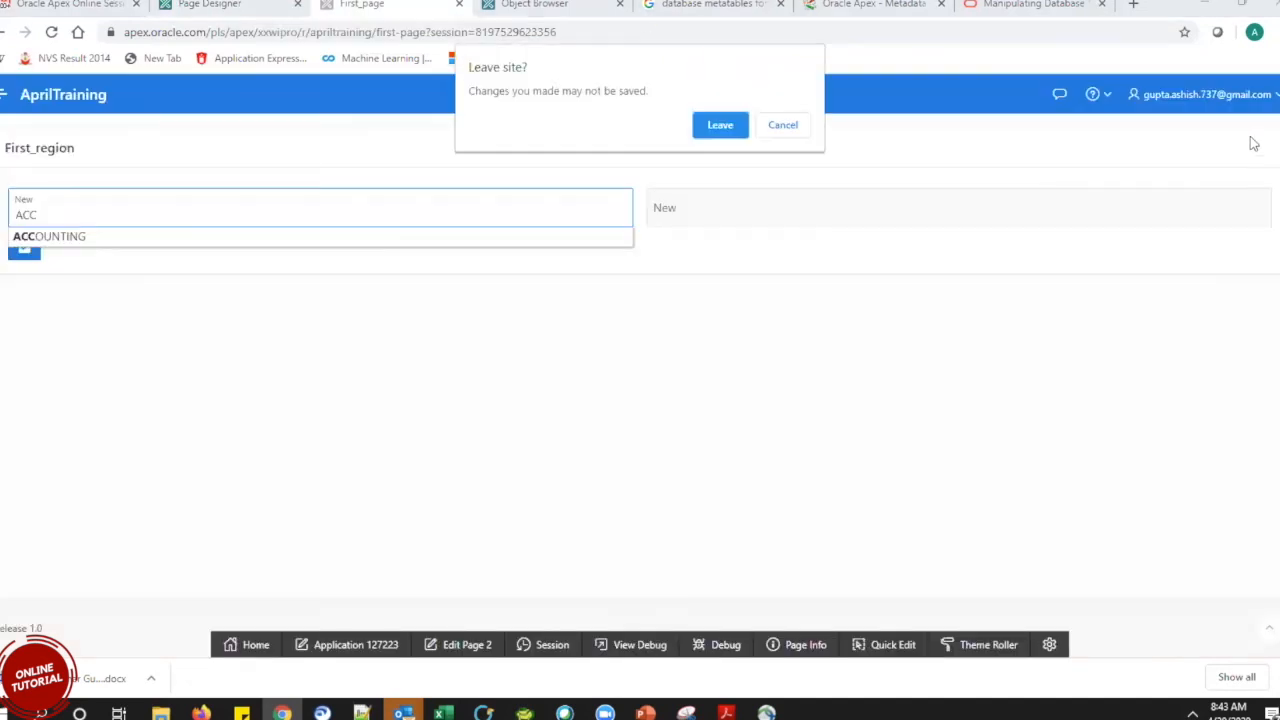
left_click(720, 125)
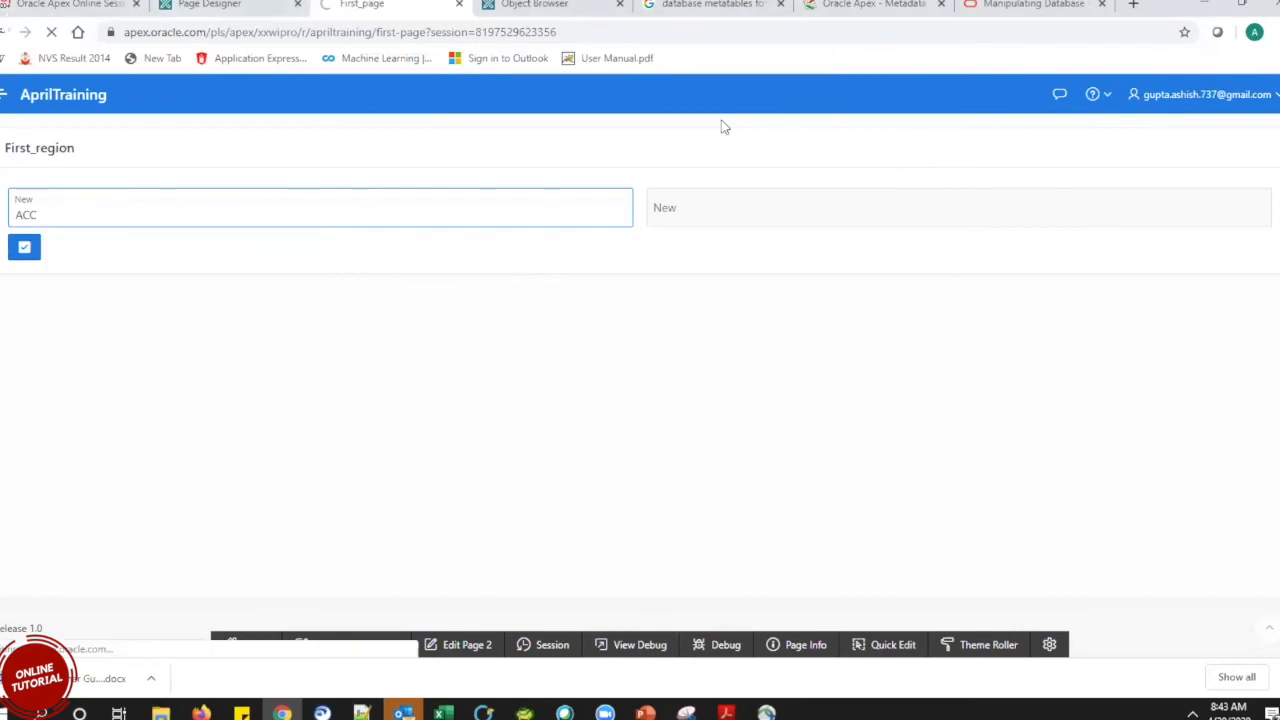
Test the Textarea on First_page by narrowing its box to about two thirds width and entering the sample text DSADNKJADLJWDLJAJDSASSAdja.
left_click(66, 219)
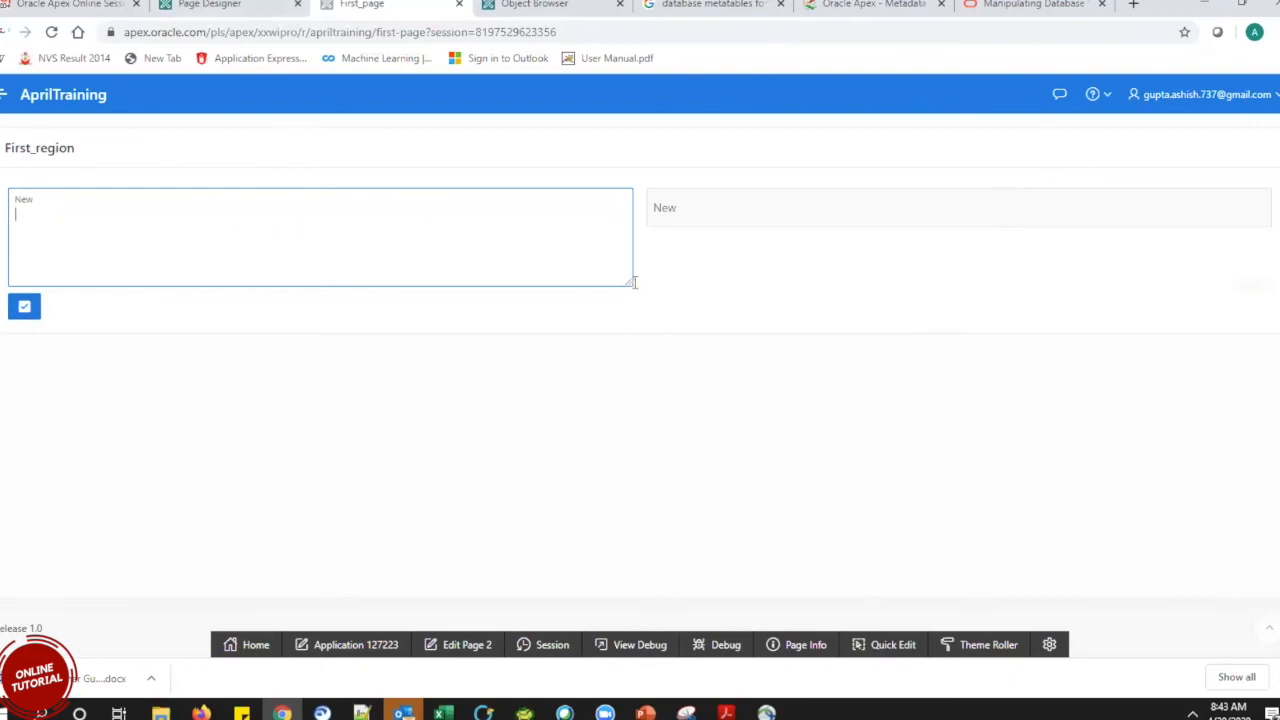
left_click_drag(627, 283, 420, 294)
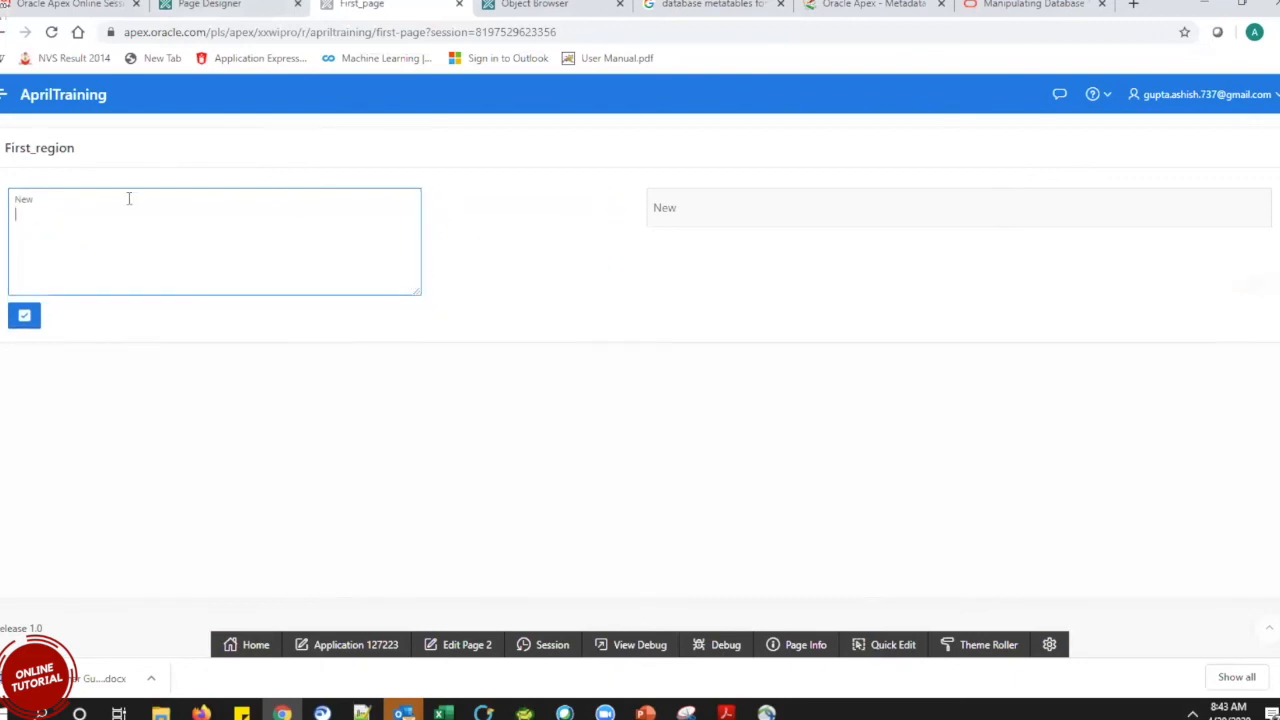
type("DSADNKJADLJWDLJAJDSASSA")
key("Caps_Lock")
type("dja")
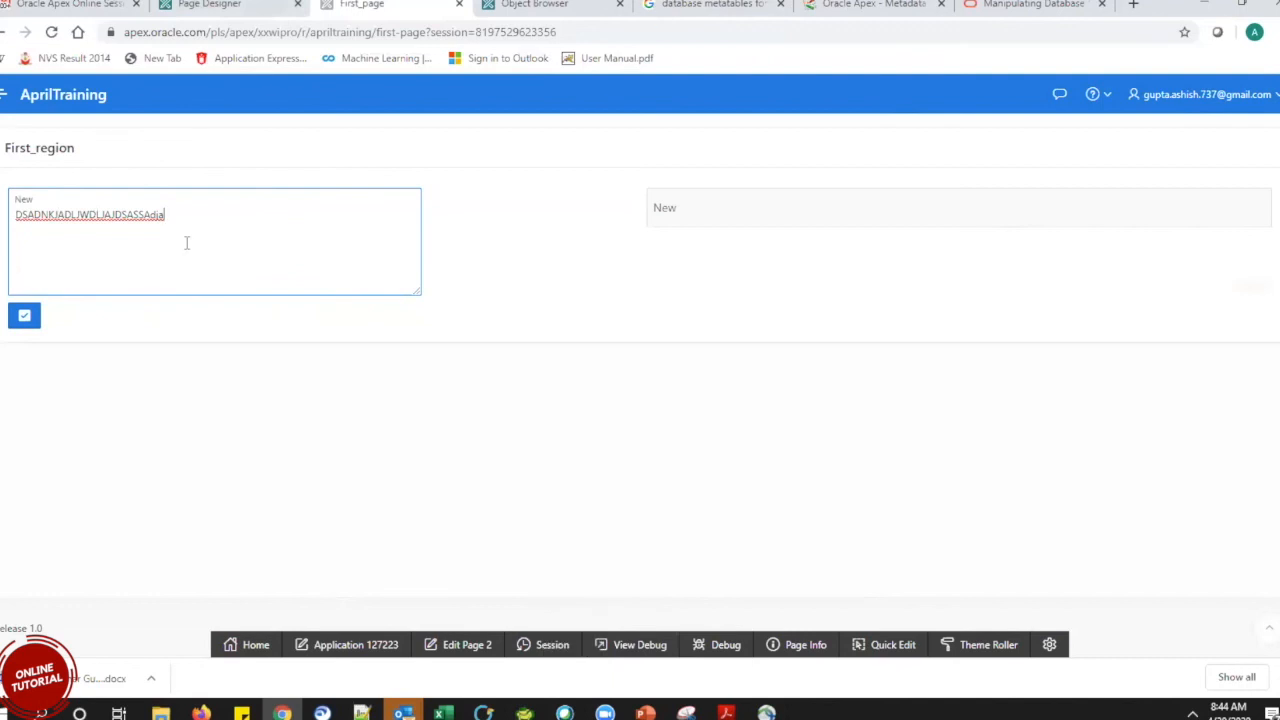
double_click(202, 212)
left_click(214, 271)
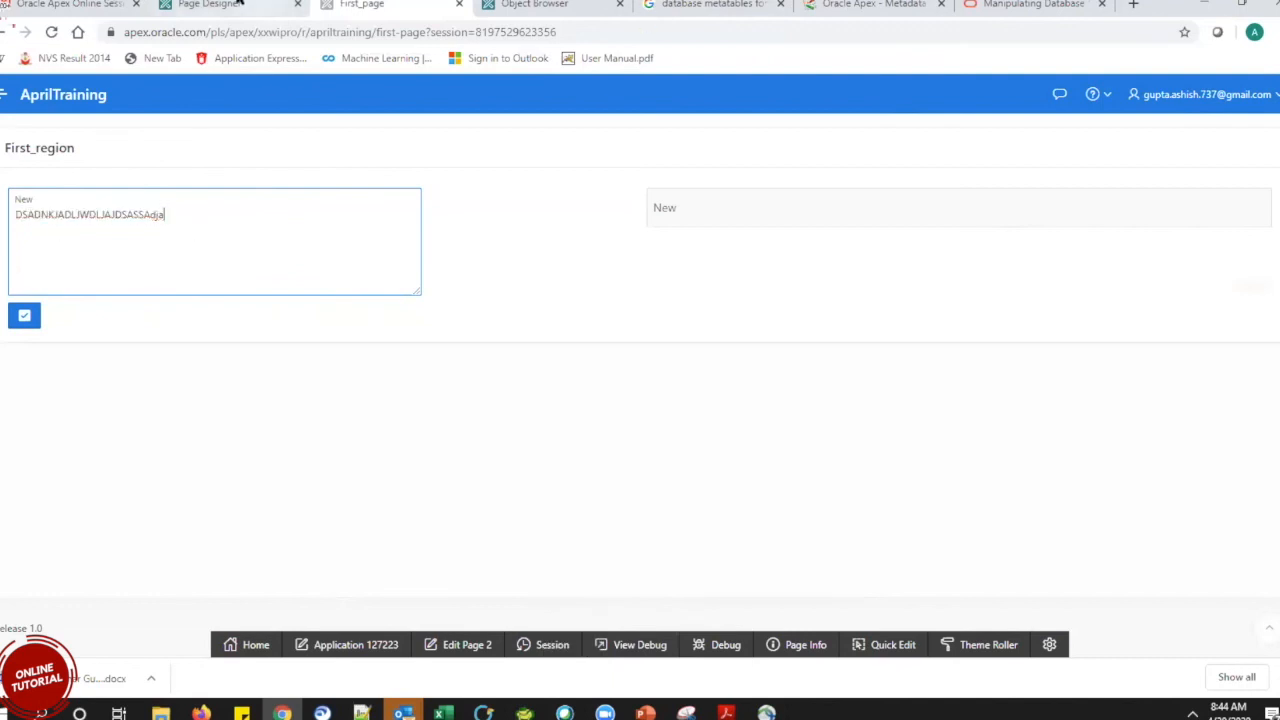
Review P2_LAST_ITEM's type and appearance settings in Page Designer, and reload First_page, discarding the entered text.
left_click(250, 5)
left_click(1204, 313)
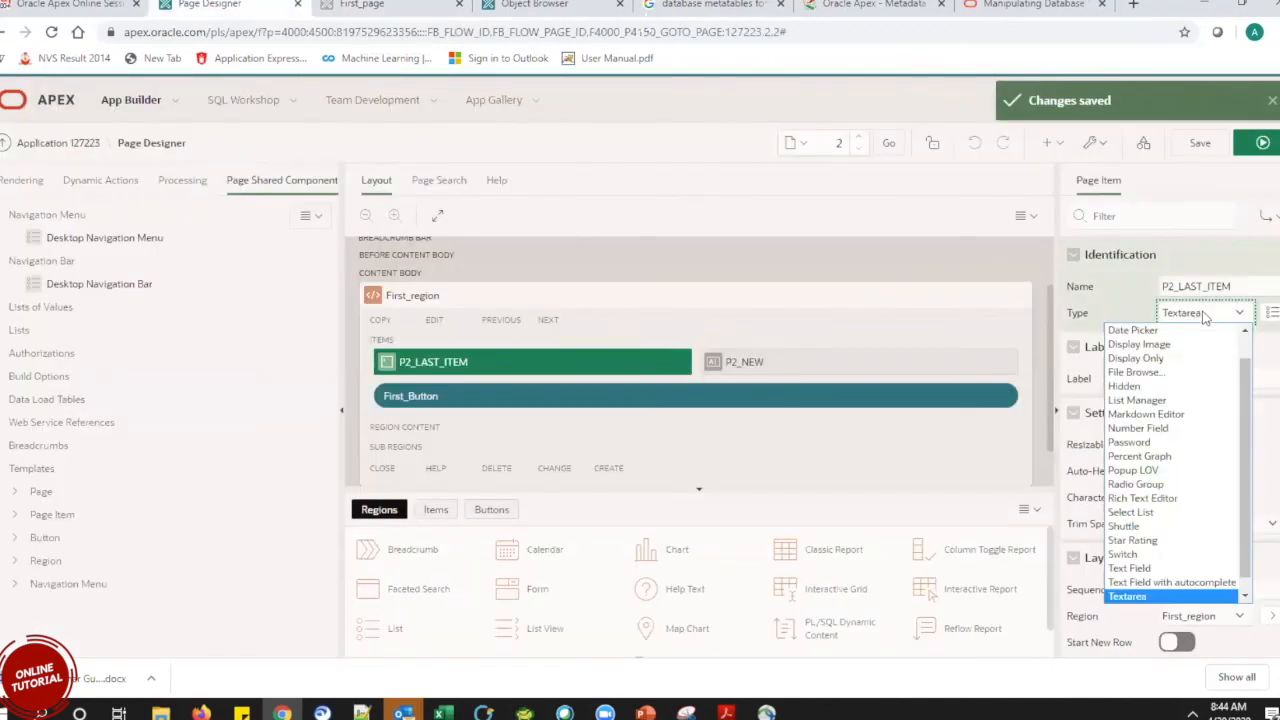
left_click(1205, 316)
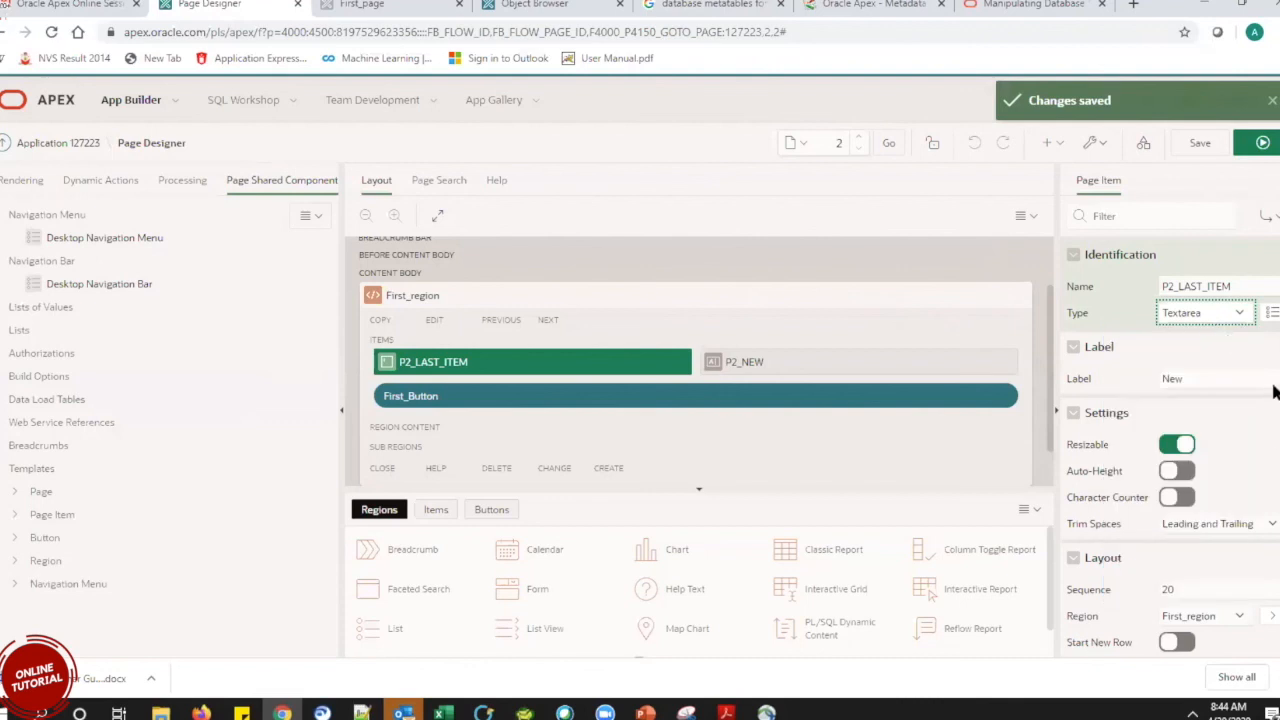
scroll(1274, 340, "down", 2)
scroll(1274, 340, "down", 4)
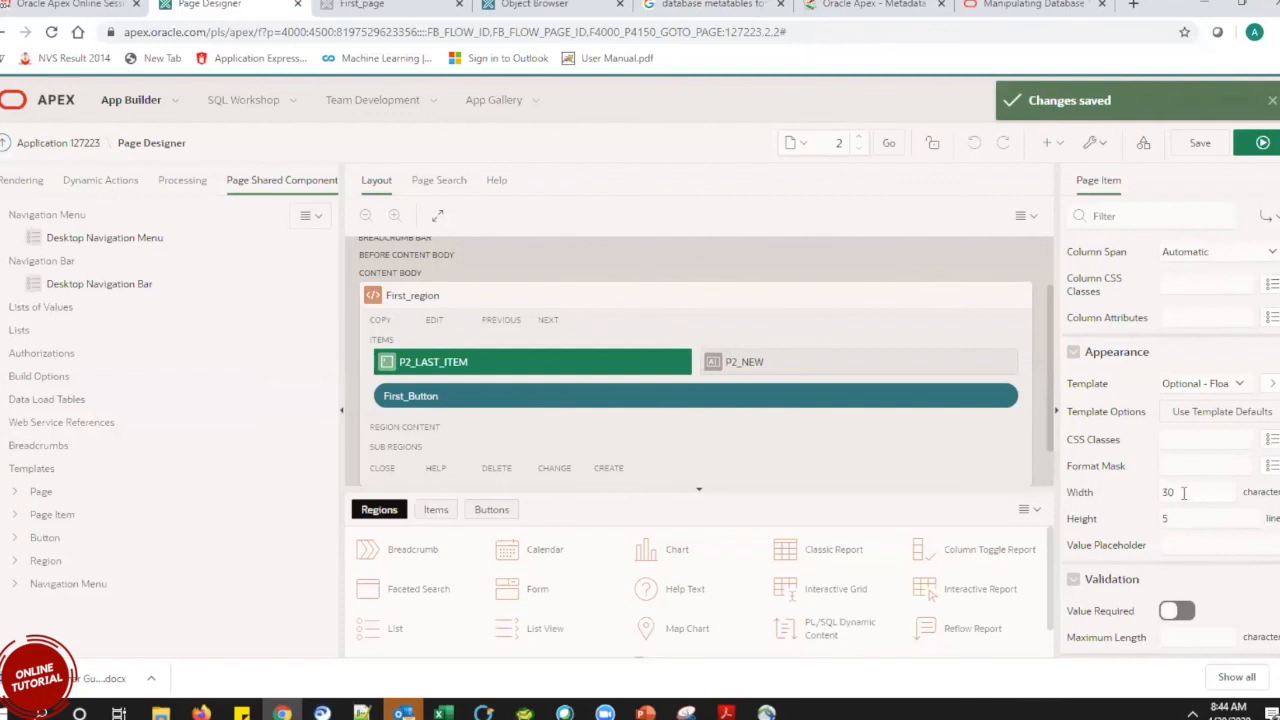
left_click(390, 4)
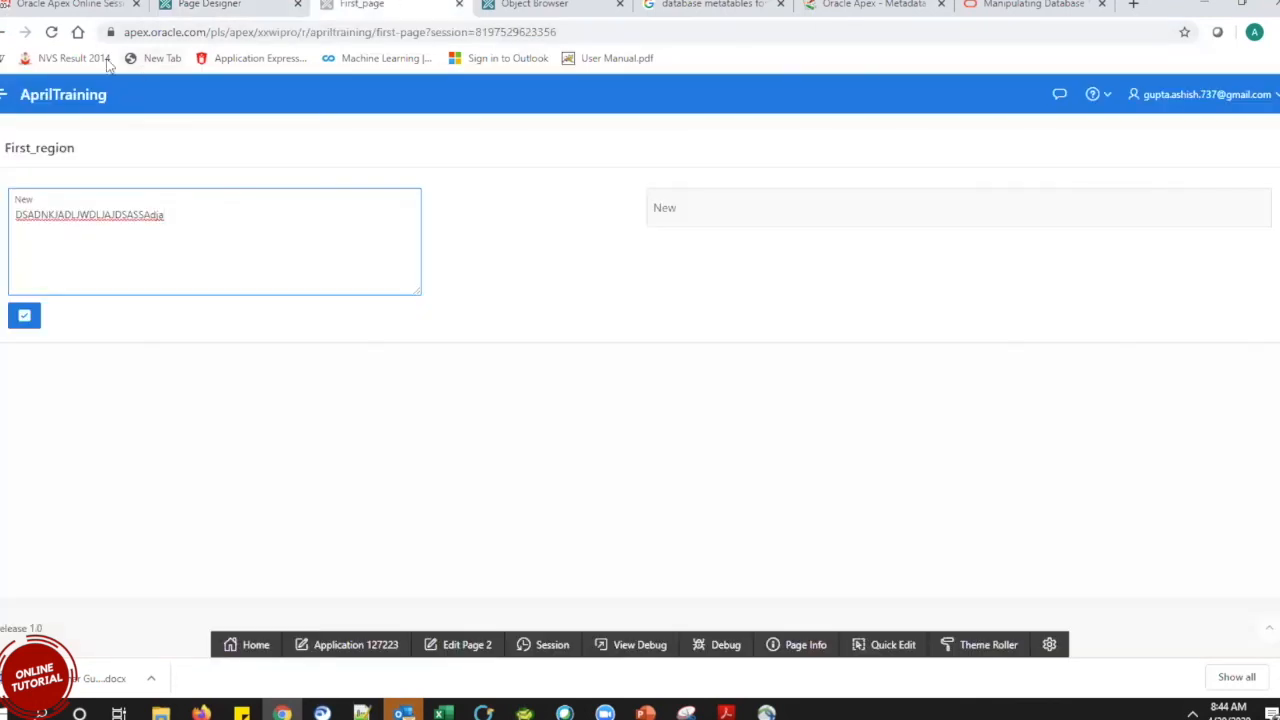
left_click(51, 32)
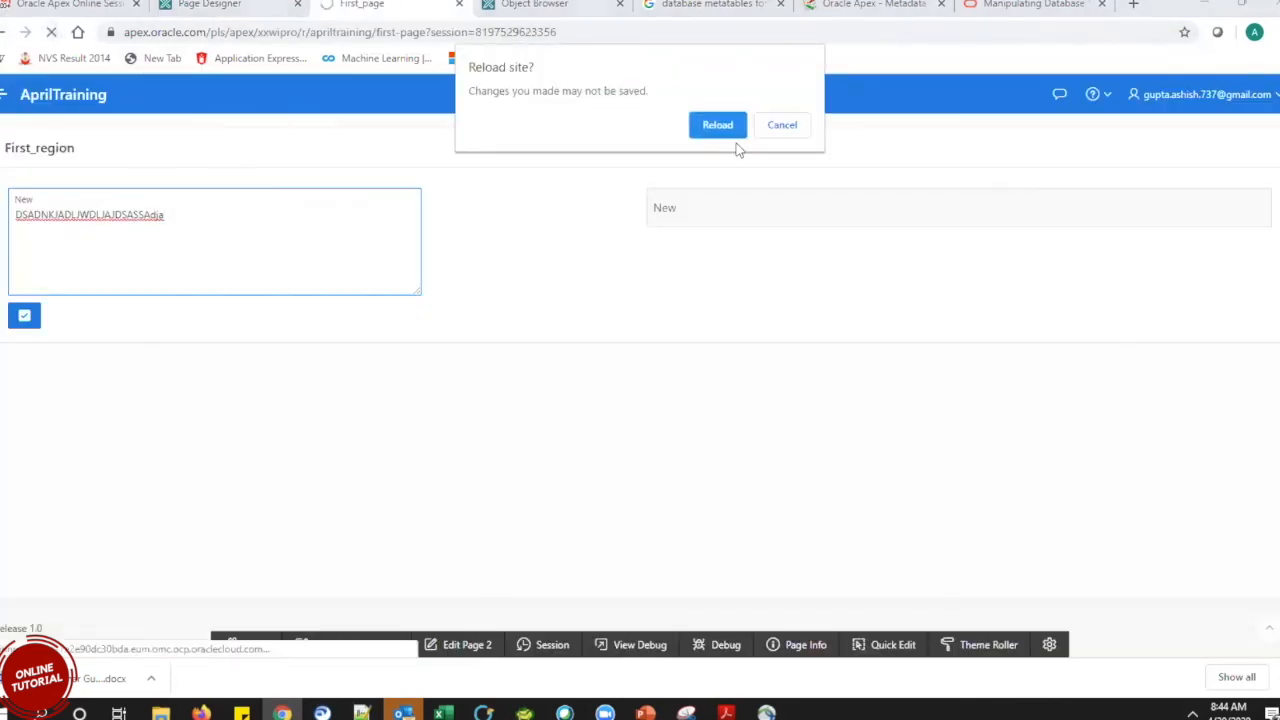
left_click(713, 125)
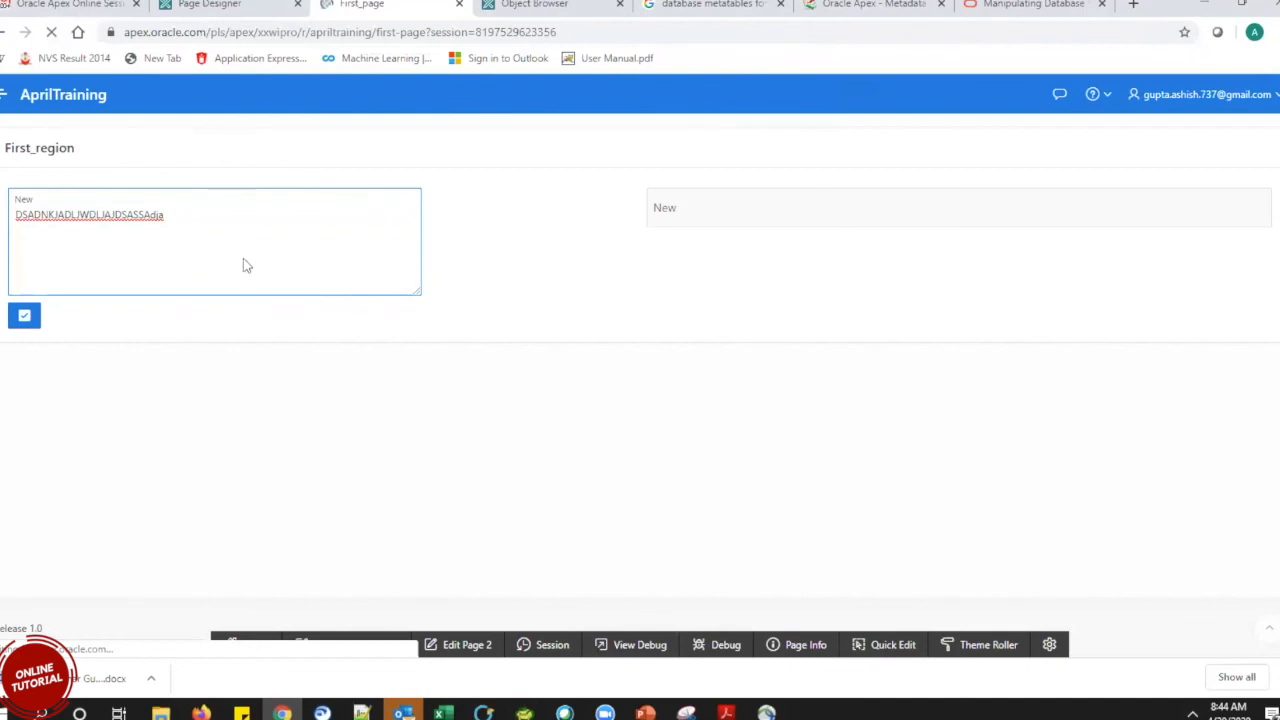
In Page Designer, set P2_LAST_ITEM's width to 20 characters and height to 3 lines, then save and run the page.
left_click(215, 4)
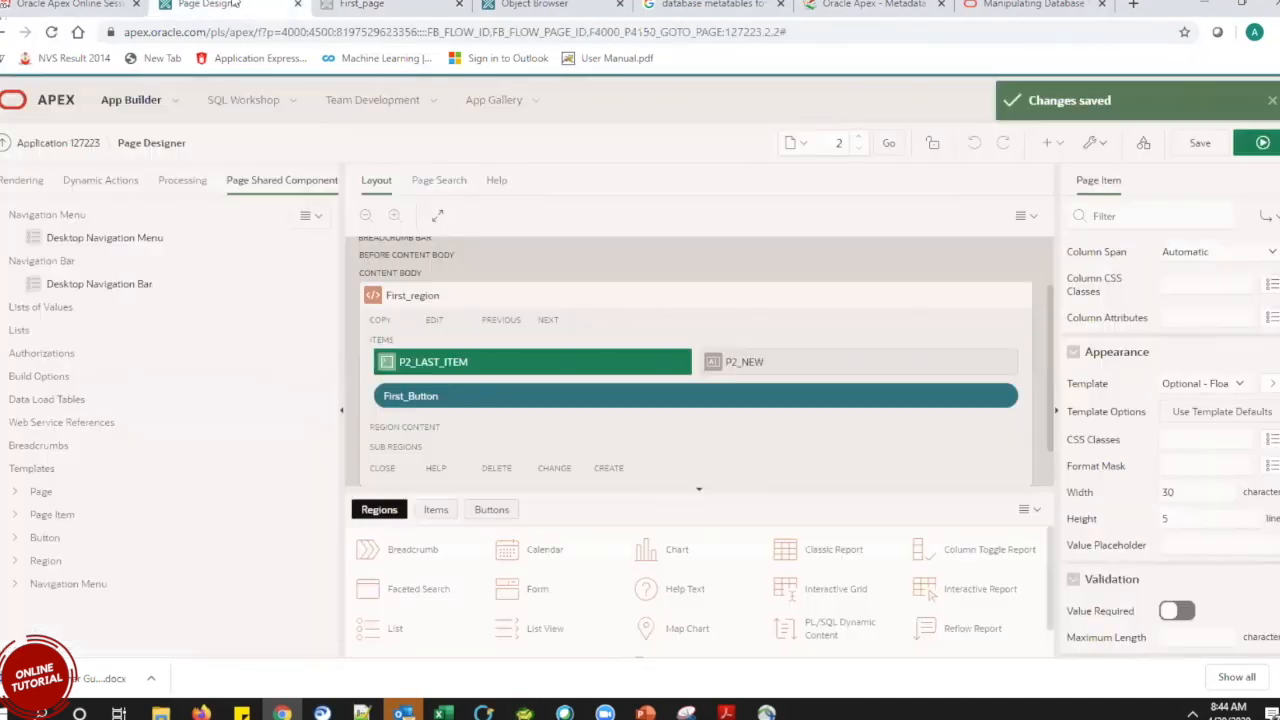
double_click(1200, 496)
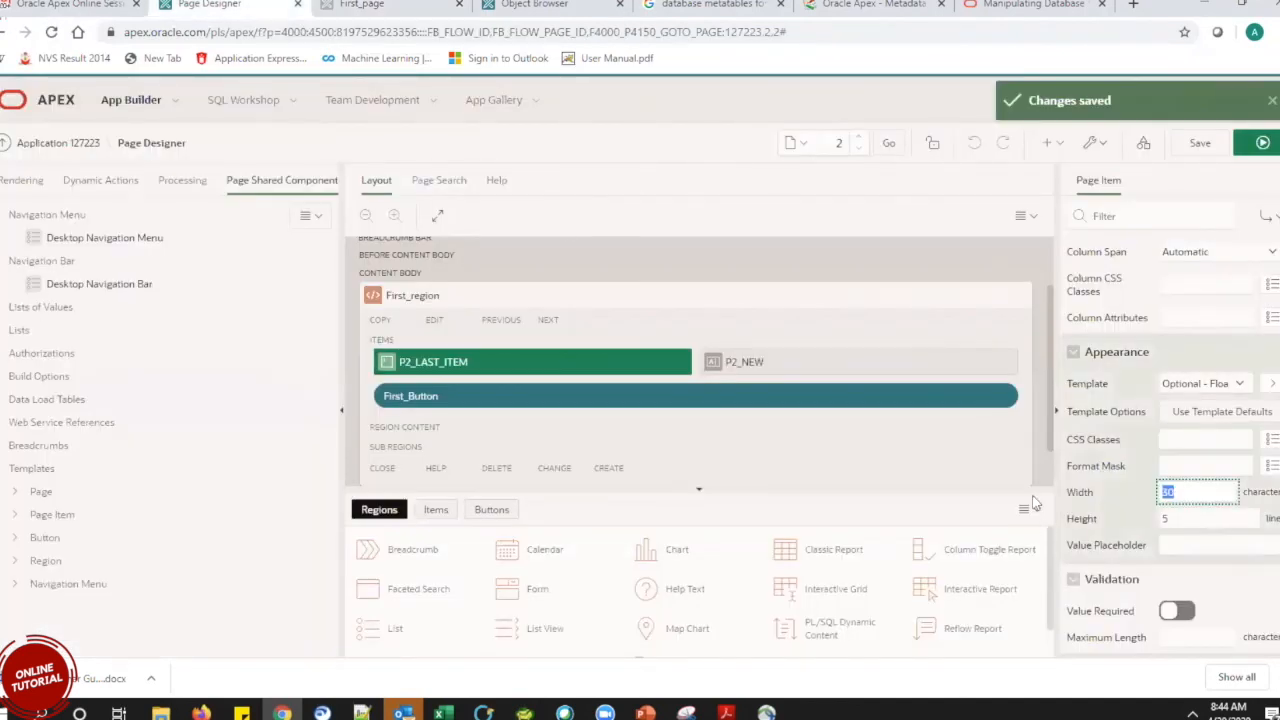
type("20")
left_click(1195, 521)
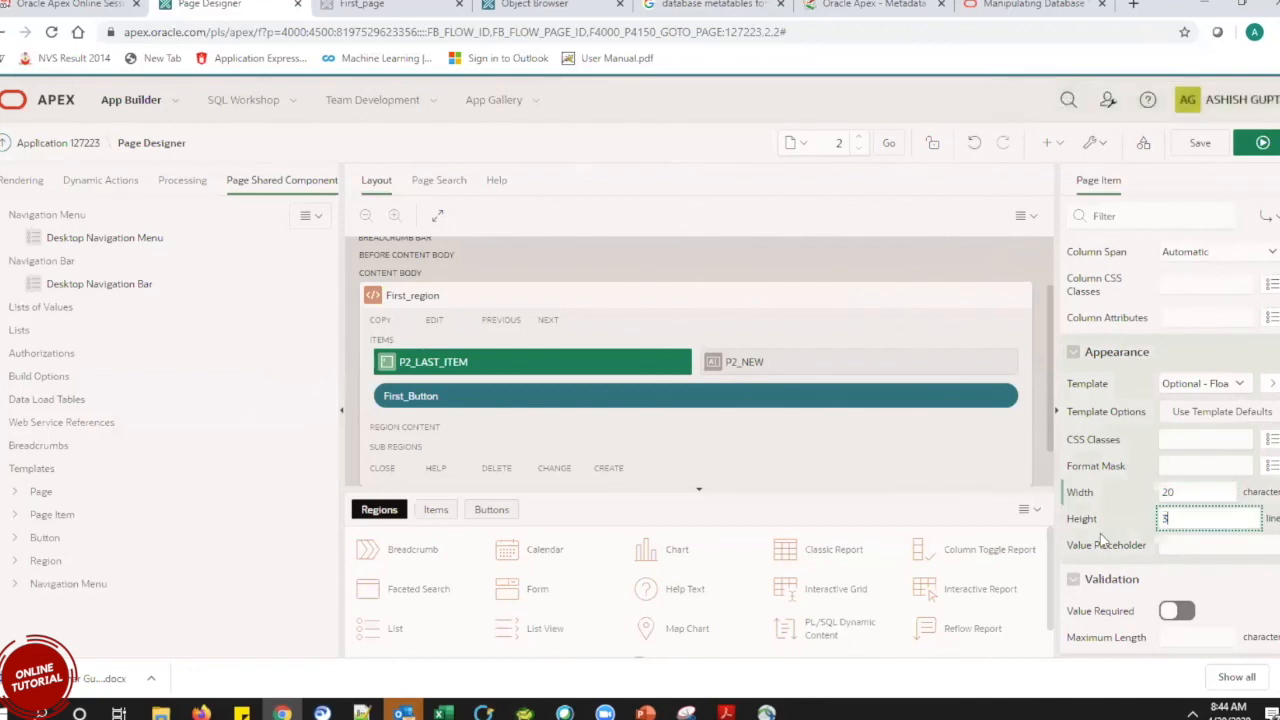
left_click(1200, 143)
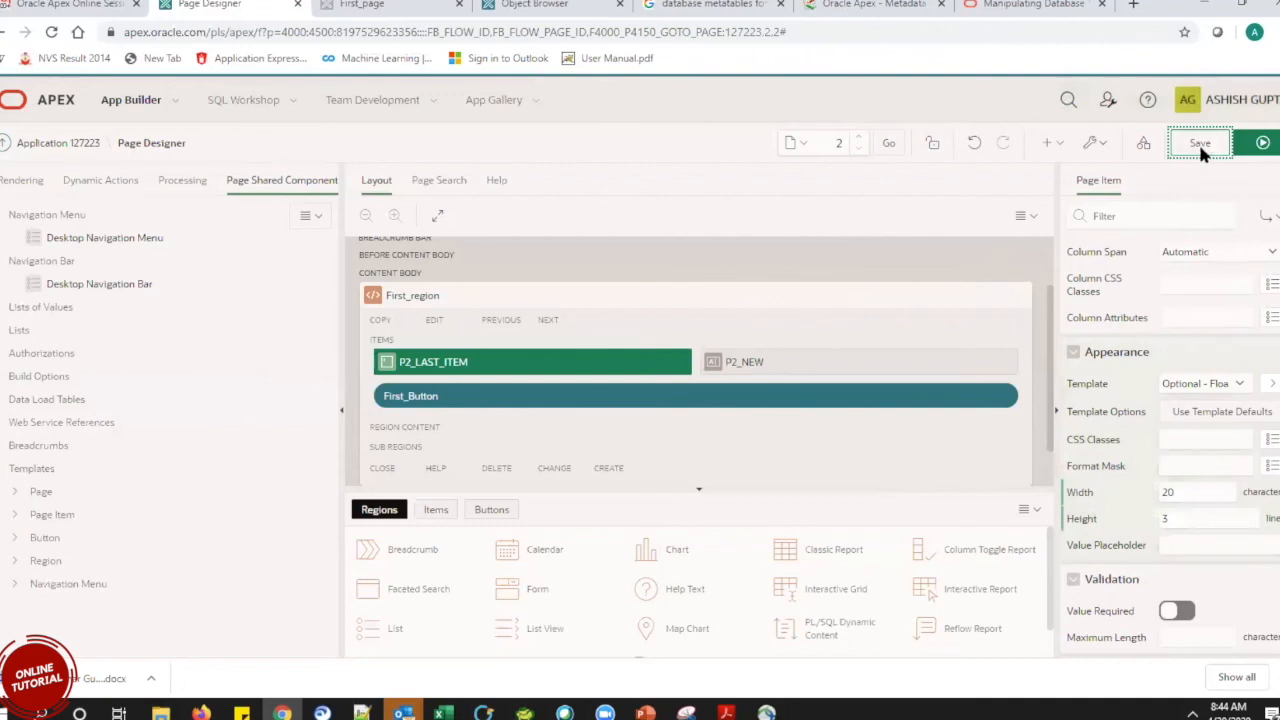
left_click(1265, 142)
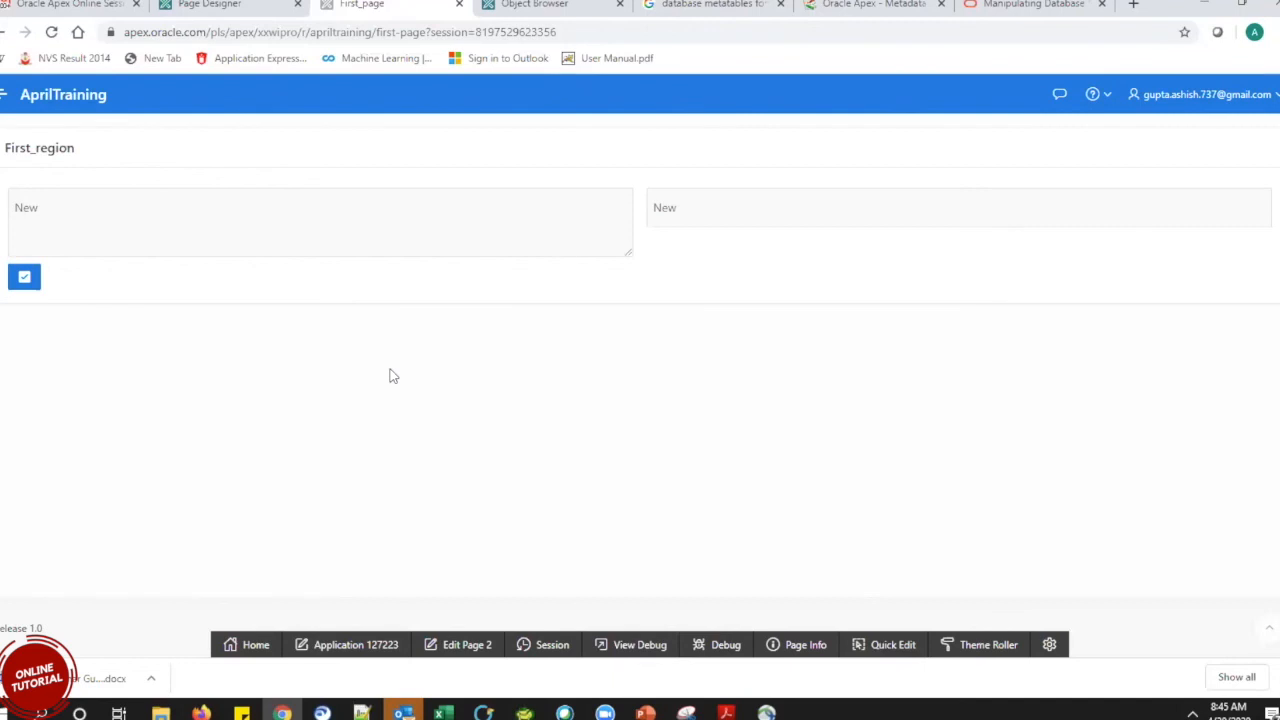
left_click(243, 246)
left_click(253, 282)
left_click(243, 249)
left_click(244, 289)
left_click(241, 249)
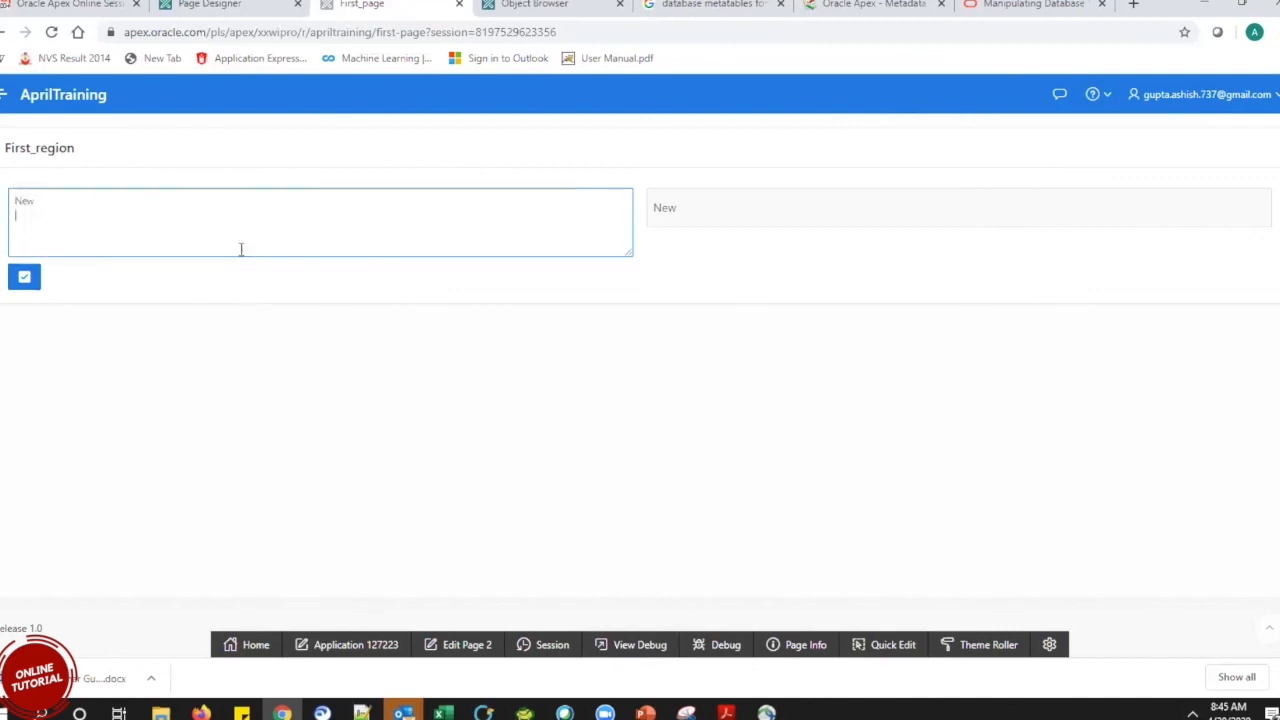
left_click(243, 273)
left_click(232, 239)
left_click(243, 284)
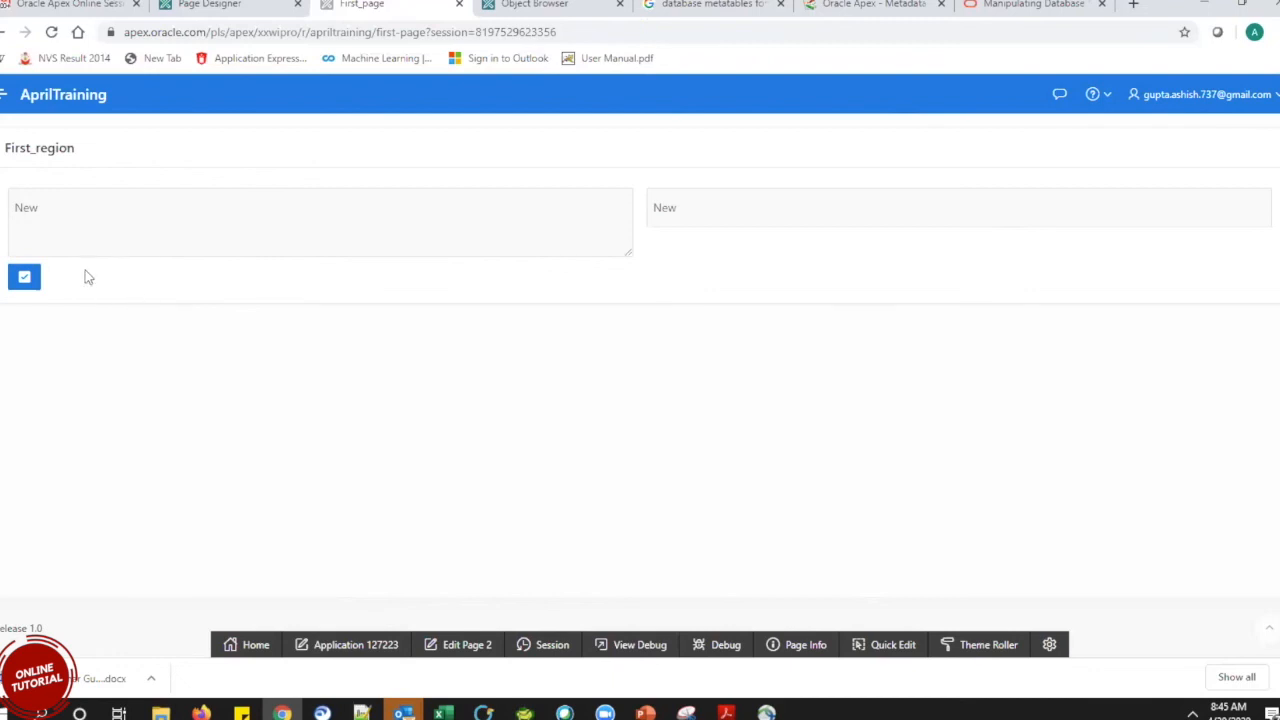
left_click(40, 276)
Test the Textarea on First_page by entering and clearing sample text, and make its box slightly taller.
left_click(86, 231)
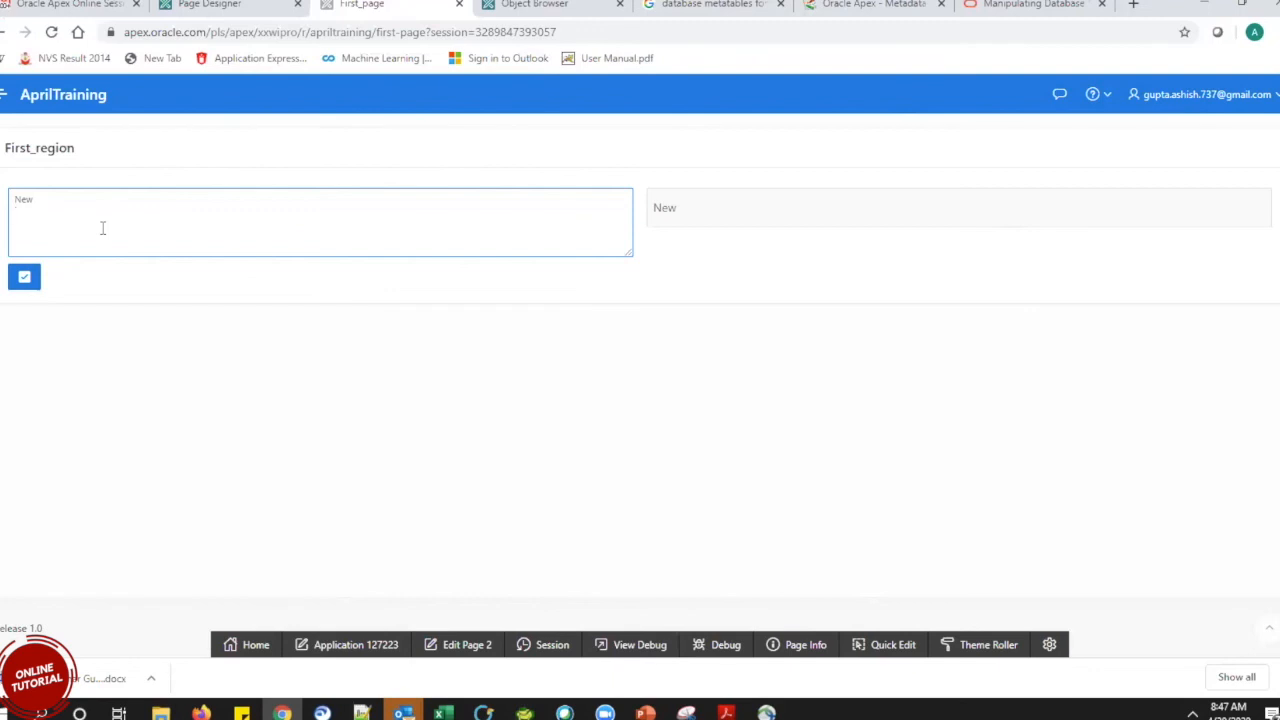
type("NDSNKSNKJNS")
key("ctrl+a")
type("JHBLJDLJBSLJBJLBSAHBDSAH")
key("BackSpace")
key("BackSpace")
key("BackSpace")
key("BackSpace")
key("BackSpace")
key("BackSpace")
key("BackSpace")
key("BackSpace")
key("BackSpace")
key("BackSpace")
key("BackSpace")
key("BackSpace")
key("BackSpace")
key("BackSpace")
key("BackSpace")
key("BackSpace")
key("BackSpace")
key("BackSpace")
key("BackSpace")
key("BackSpace")
left_click_drag(631, 248, 641, 272)
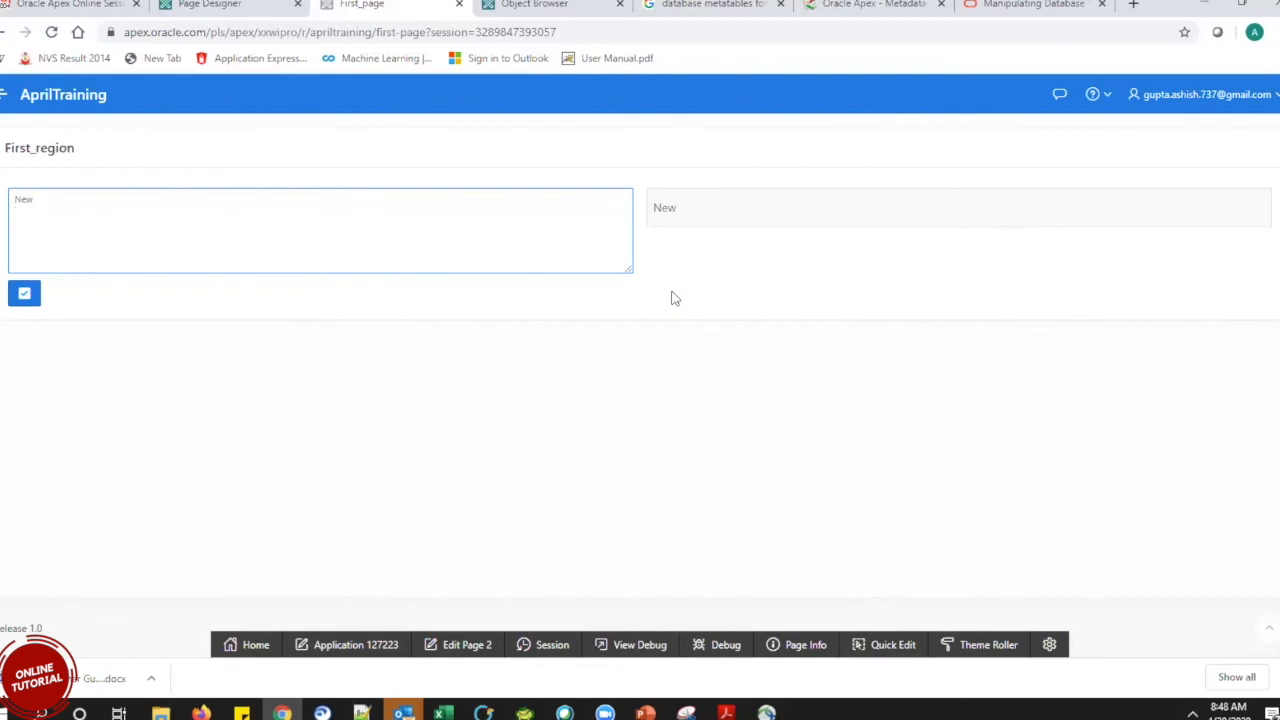
Back in Page Designer, look through the item types available for P2_LAST_ITEM, from Checkbox to Textarea, without changing the type.
left_click(228, 16)
scroll(1273, 248, "up", 5)
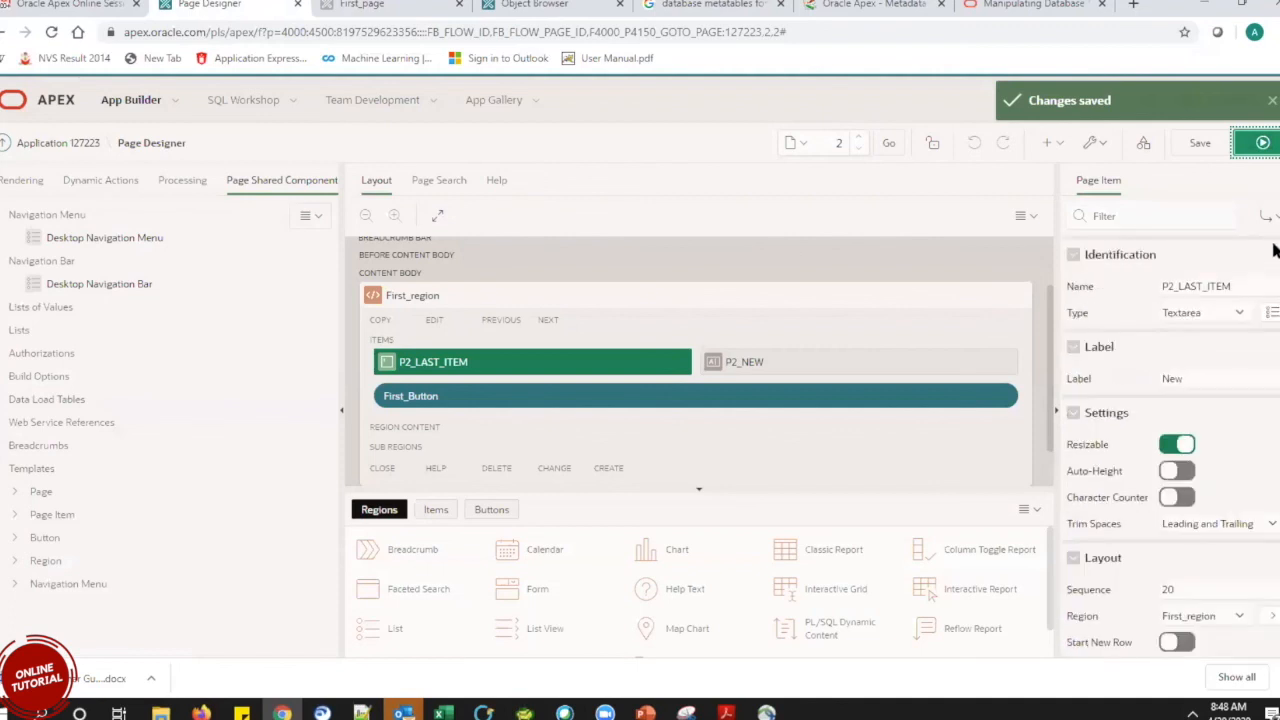
left_click(1220, 313)
scroll(1238, 402, "up", 1)
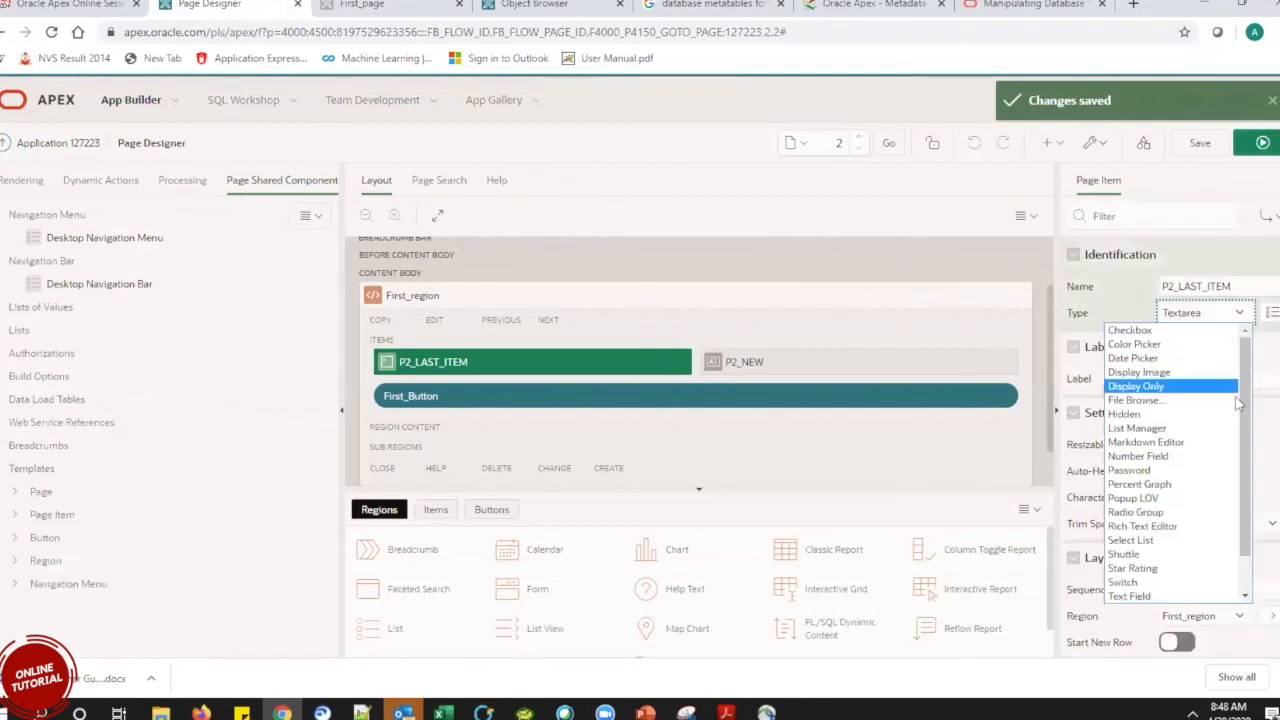
scroll(1240, 410, "down", 1)
left_click_drag(1249, 476, 1252, 386)
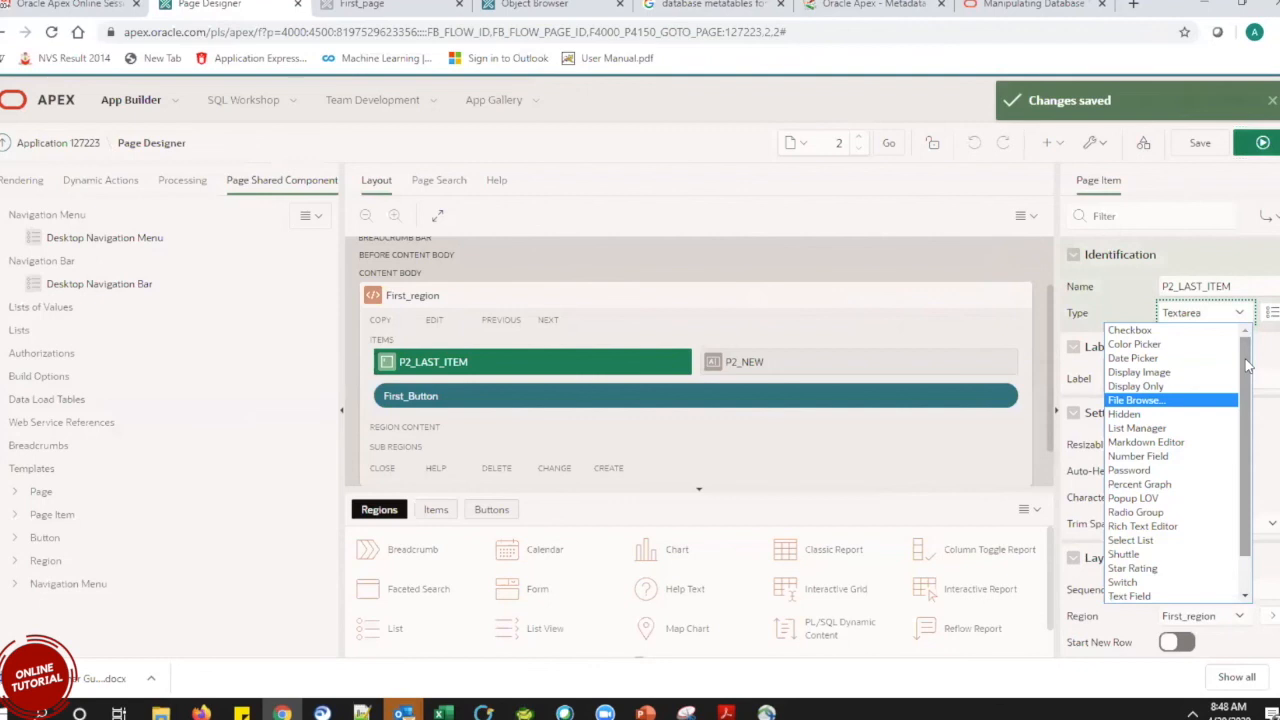
left_click_drag(1248, 367, 1243, 527)
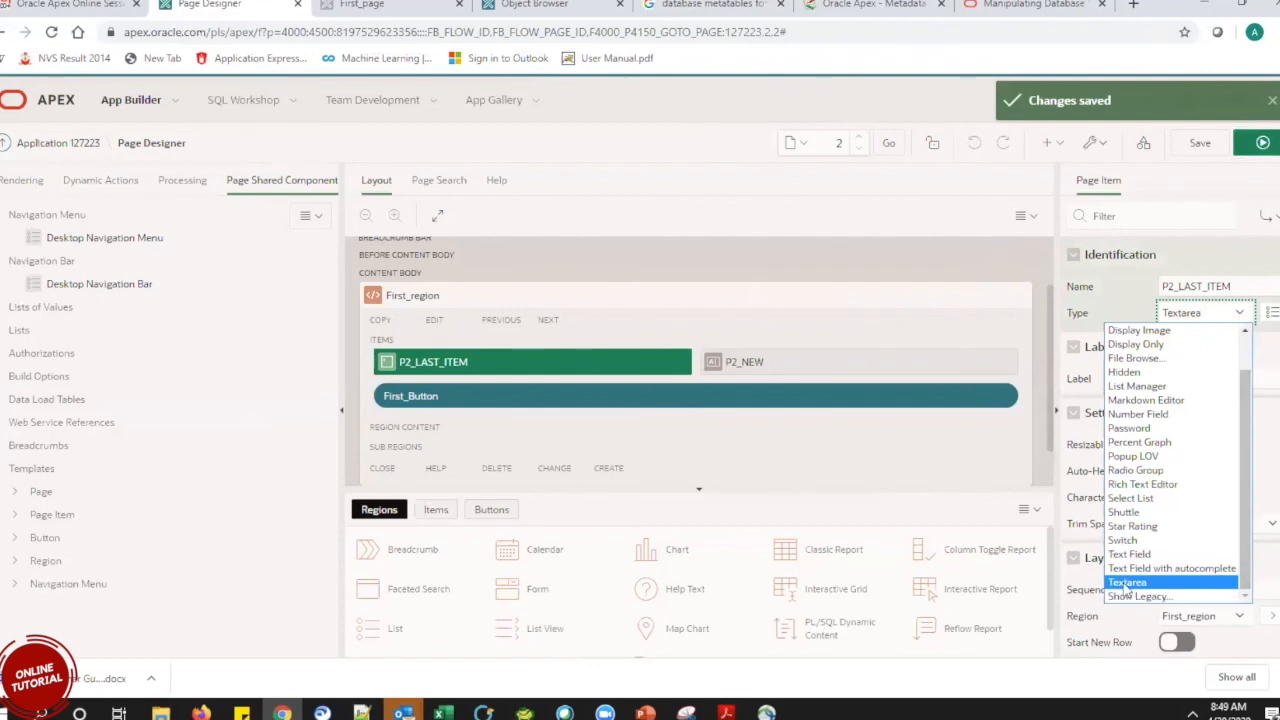
left_click(951, 645)
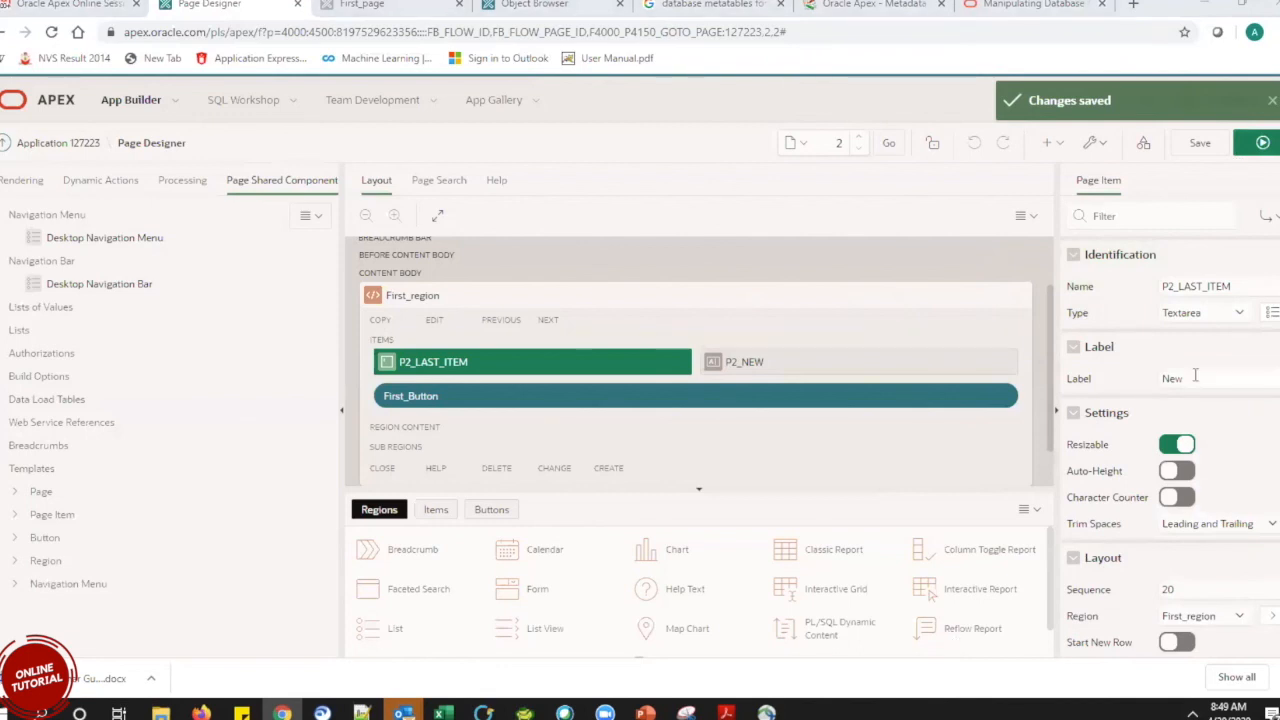
left_click(1232, 318)
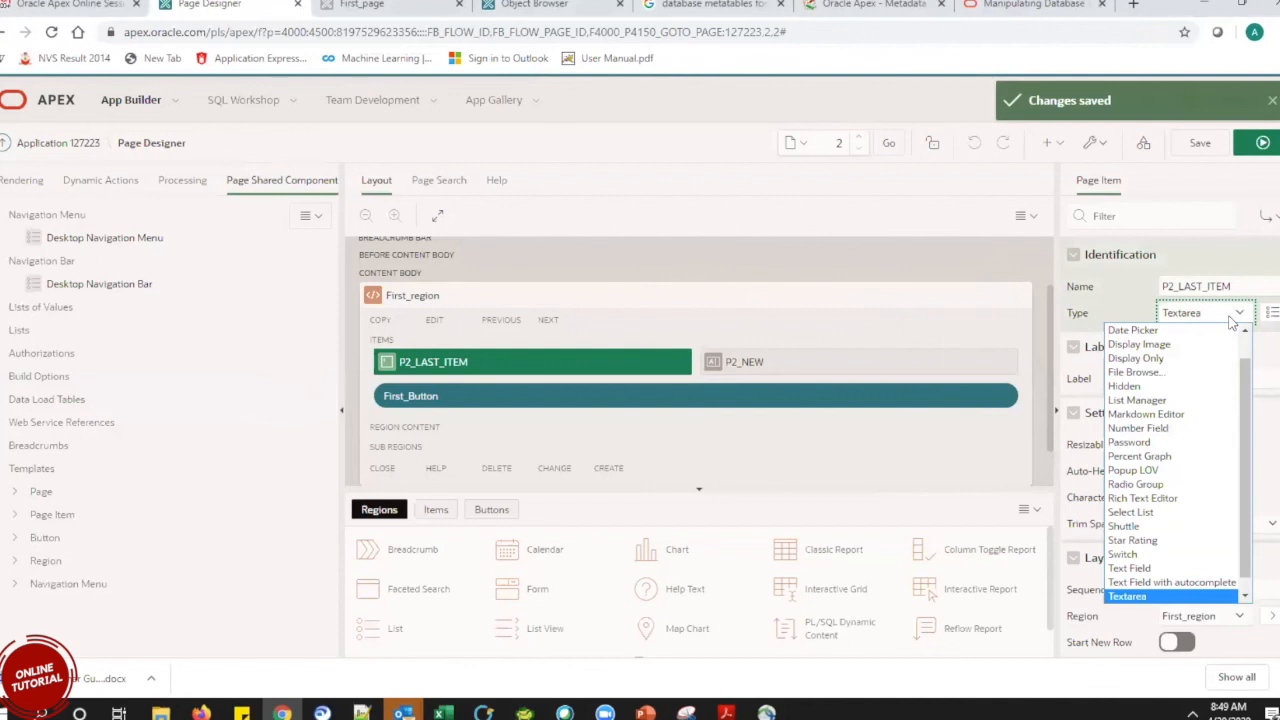
left_click(964, 583)
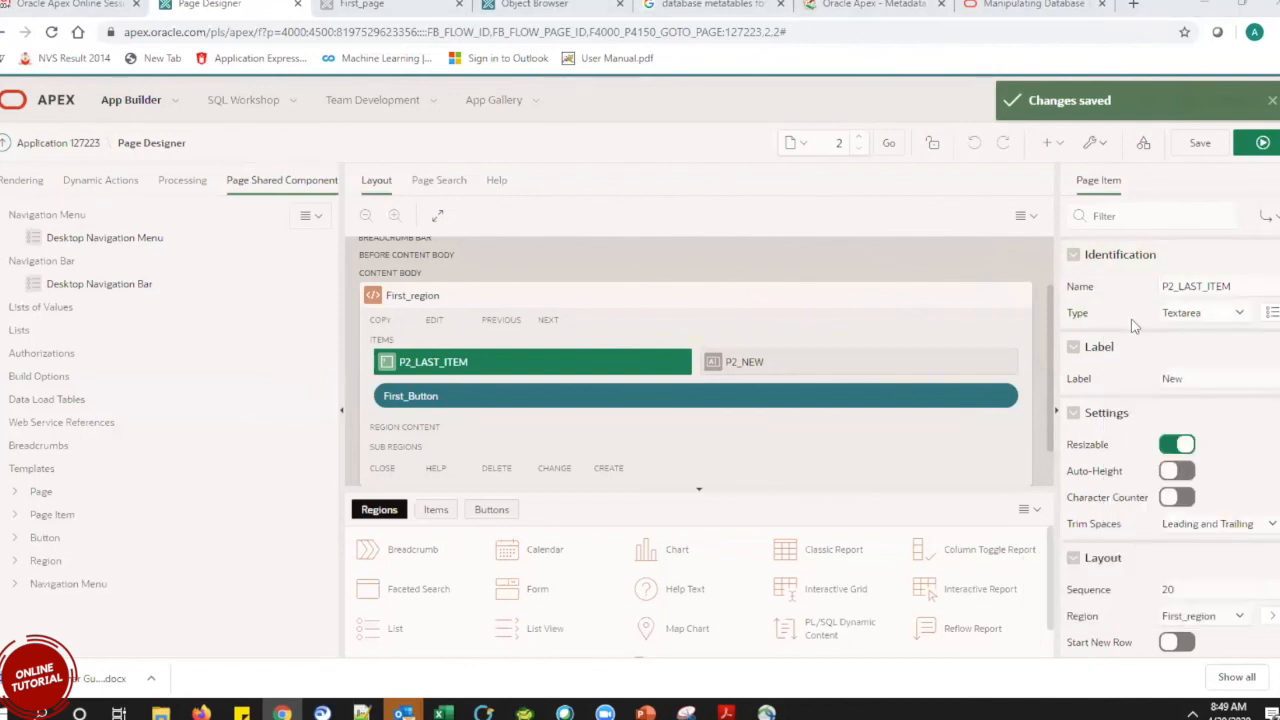
left_click(1192, 316)
left_click(1192, 316)
left_click(1195, 316)
scroll(1210, 342, "up", 1)
mouse_move(1245, 460)
left_mouse_down()
mouse_move(1245, 495)
mouse_move(1245, 437)
left_mouse_up()
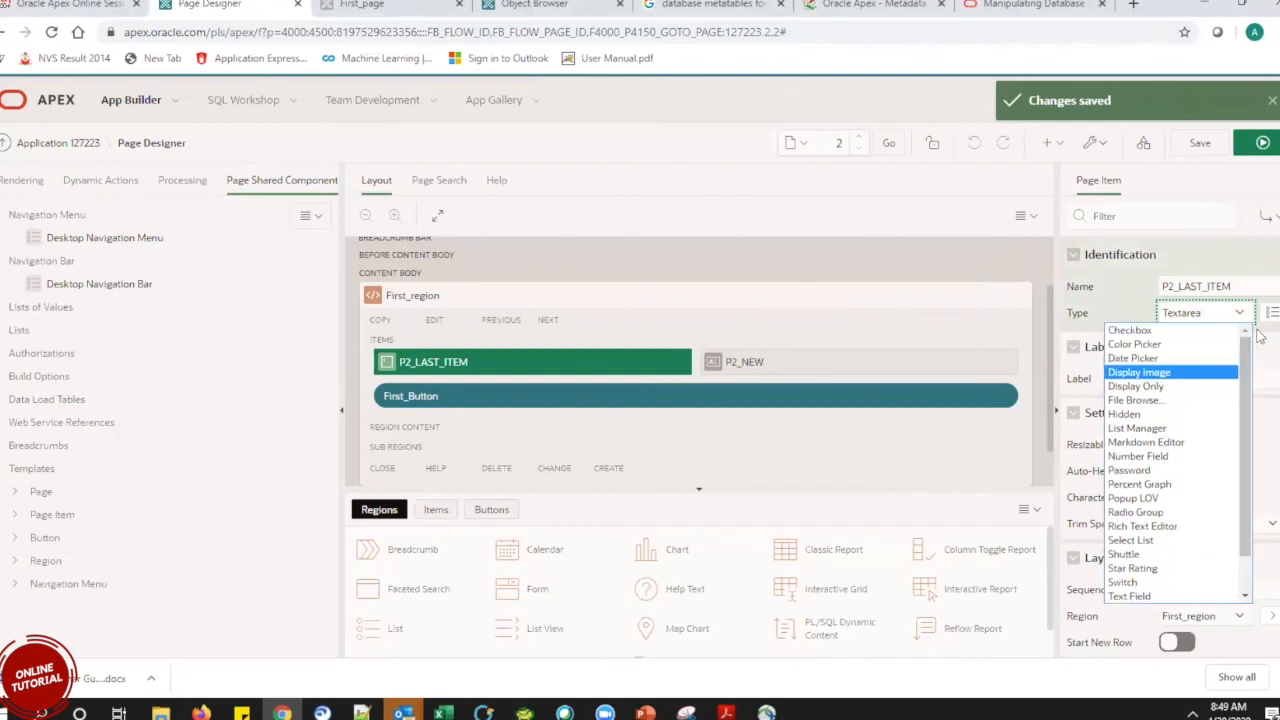
left_click(851, 266)
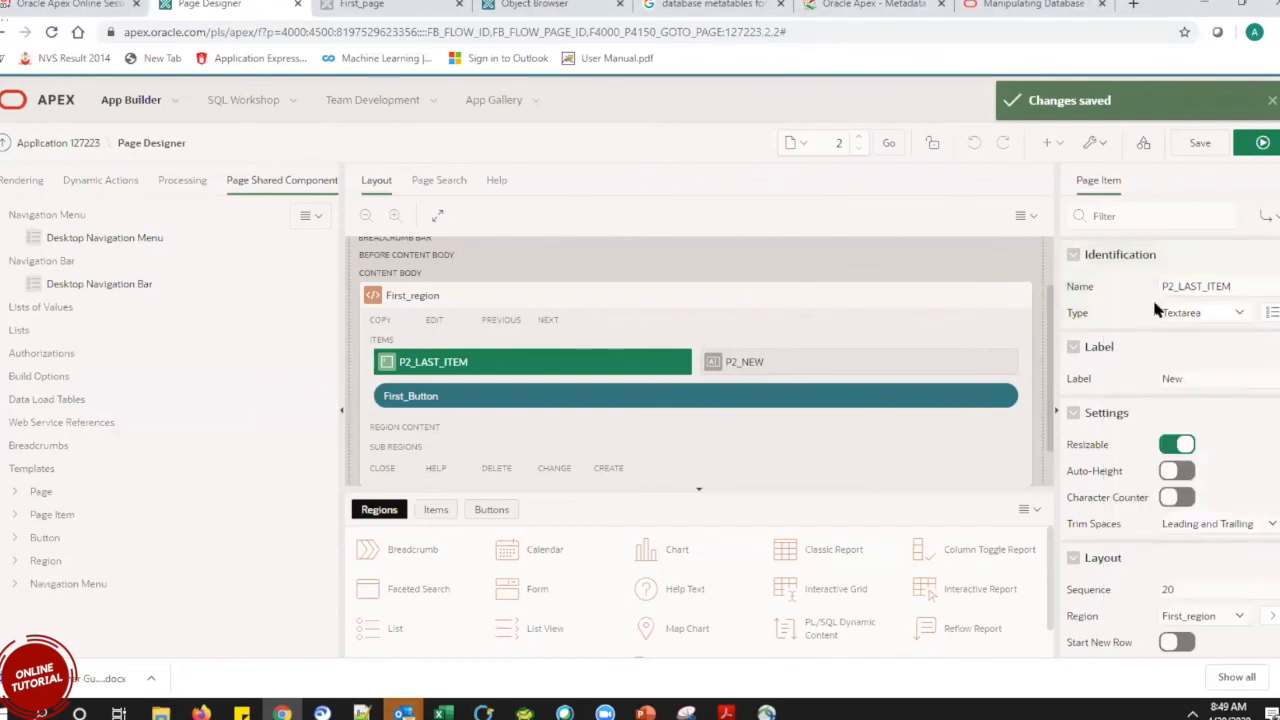
Browse the list of item types for P2_LAST_ITEM once more and close it with Textarea kept.
left_click(1208, 313)
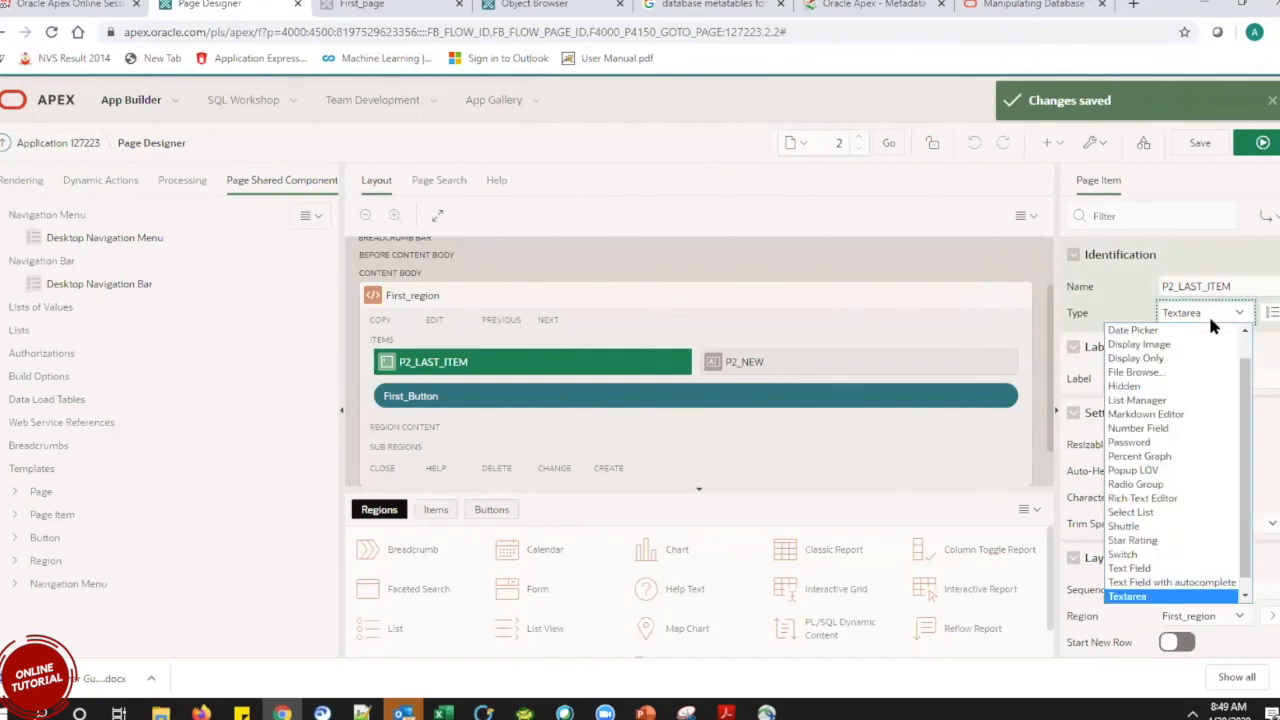
scroll(1248, 400, "up", 1)
mouse_move(1246, 393)
left_mouse_down()
mouse_move(1247, 362)
mouse_move(1238, 465)
mouse_move(1247, 368)
left_mouse_up()
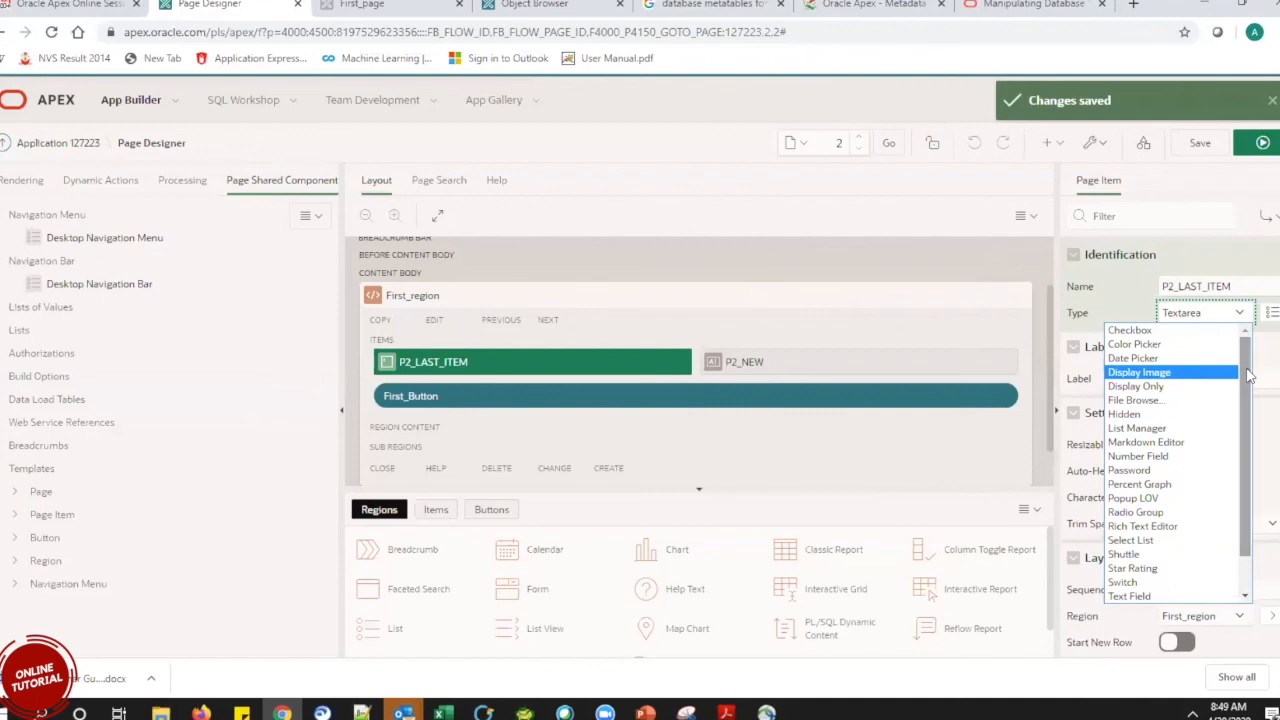
left_click(910, 263)
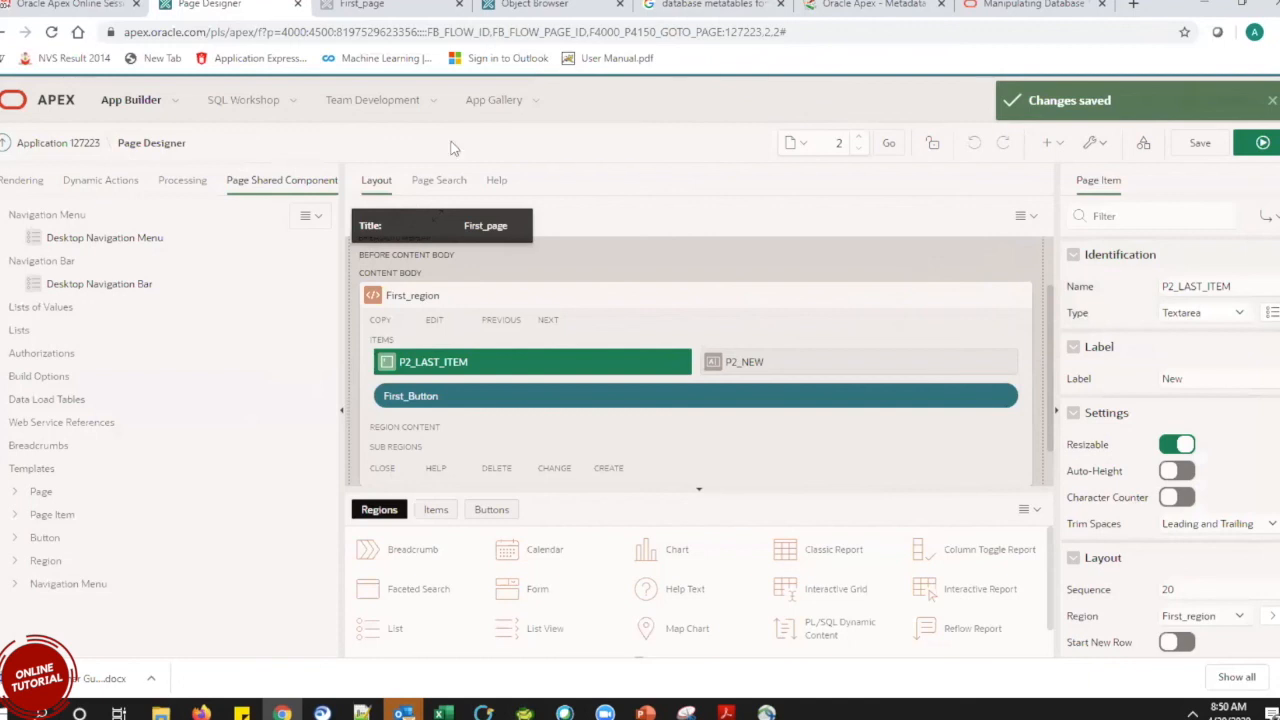
Go to the home page of application 127223, reopen page 2 First_page in Page Designer and show its rendering tree.
left_click(97, 144)
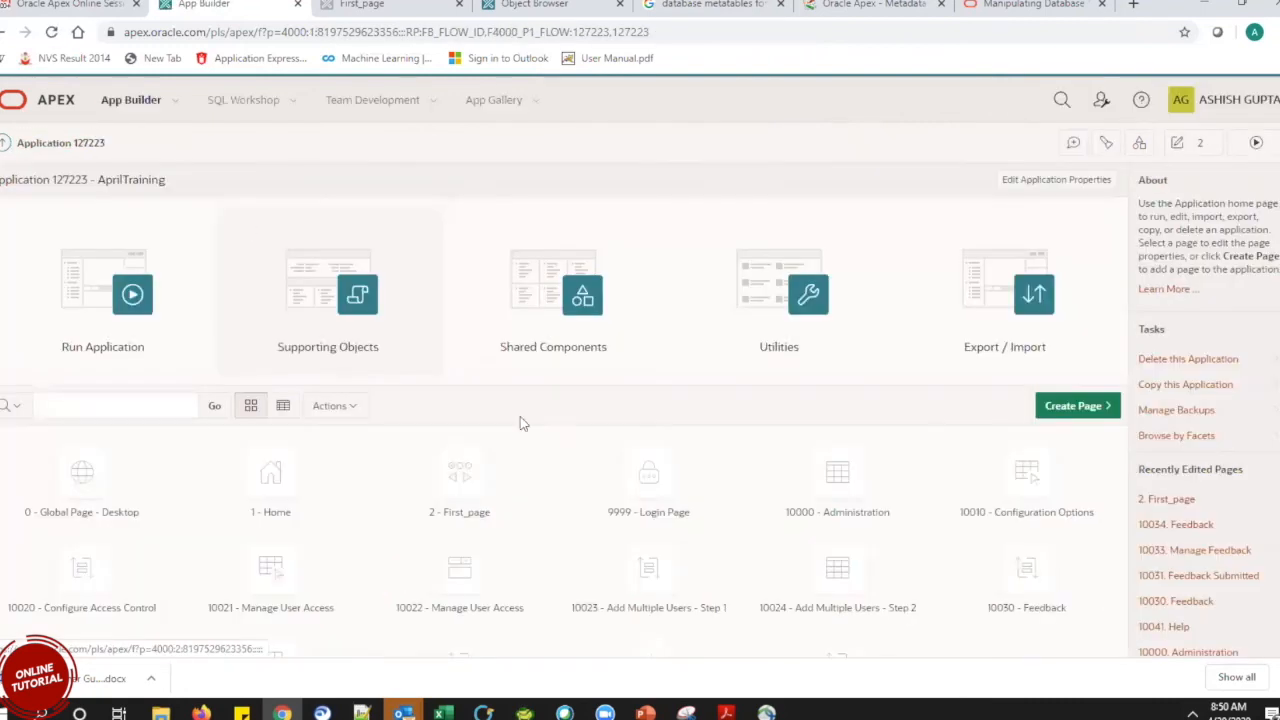
left_click(486, 470)
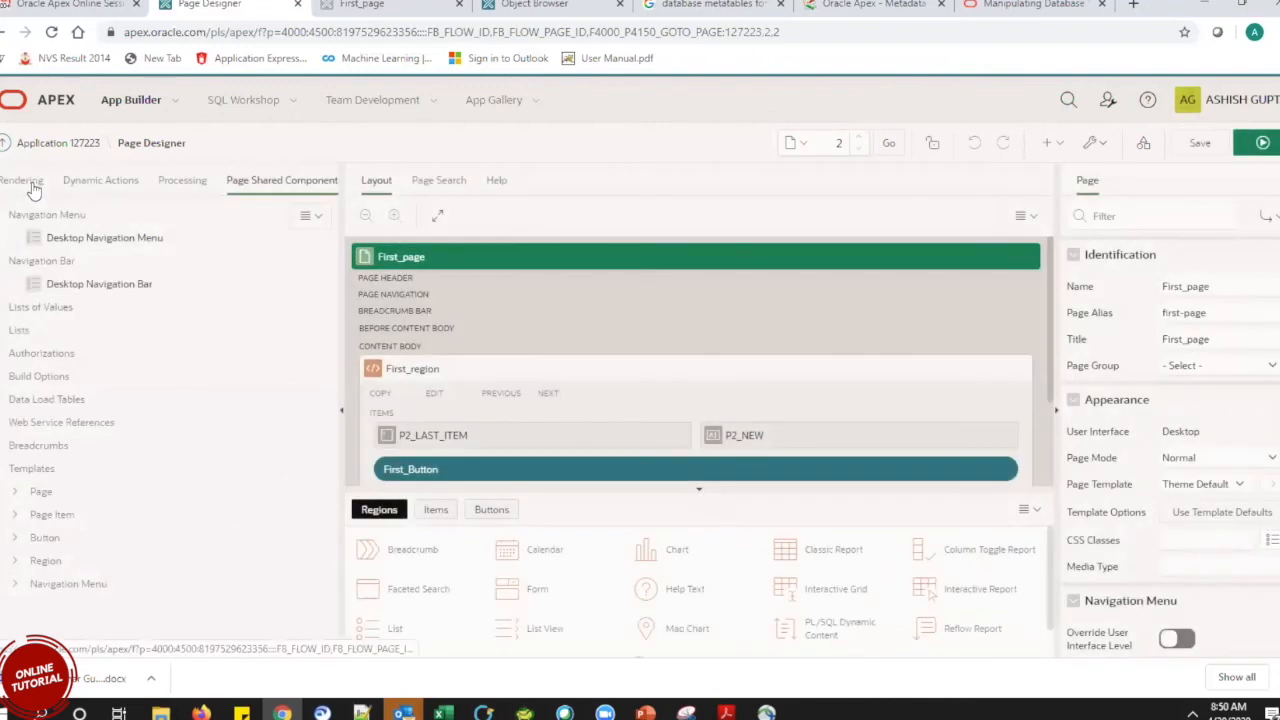
left_click(30, 186)
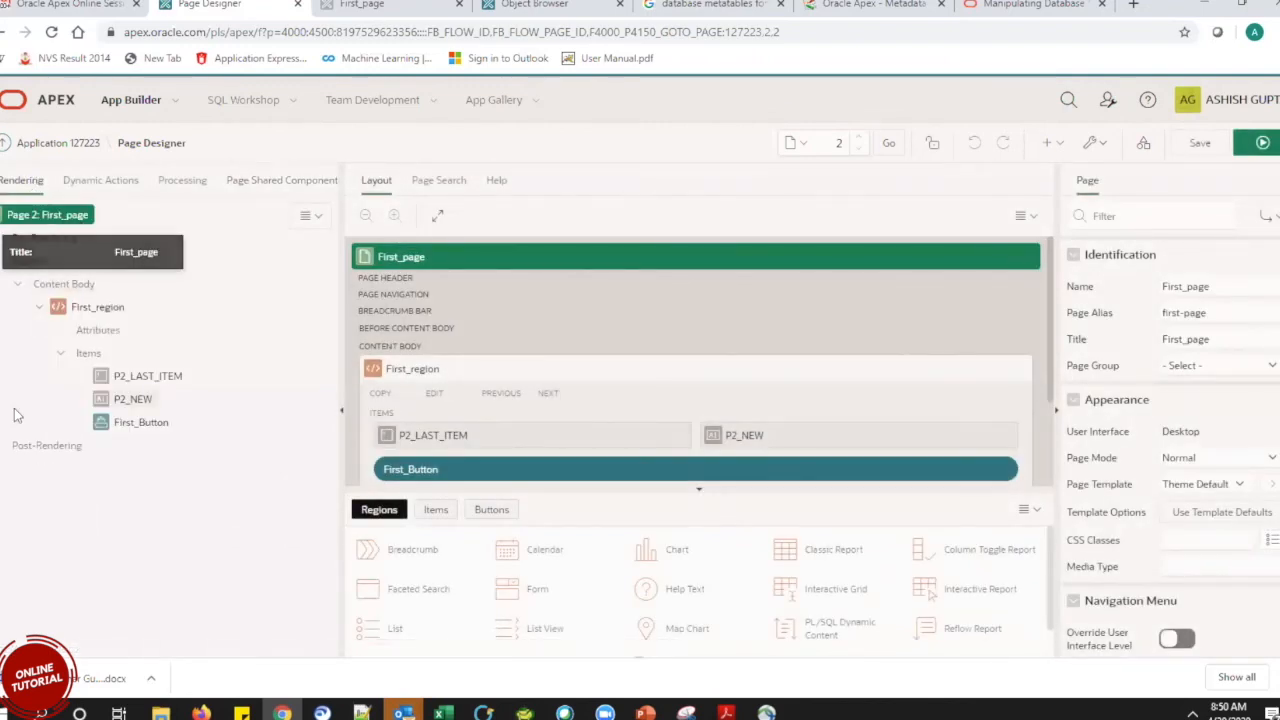
Inspect First_region and the type options of P2_LAST_ITEM, and view the running First_page.
left_click(88, 310)
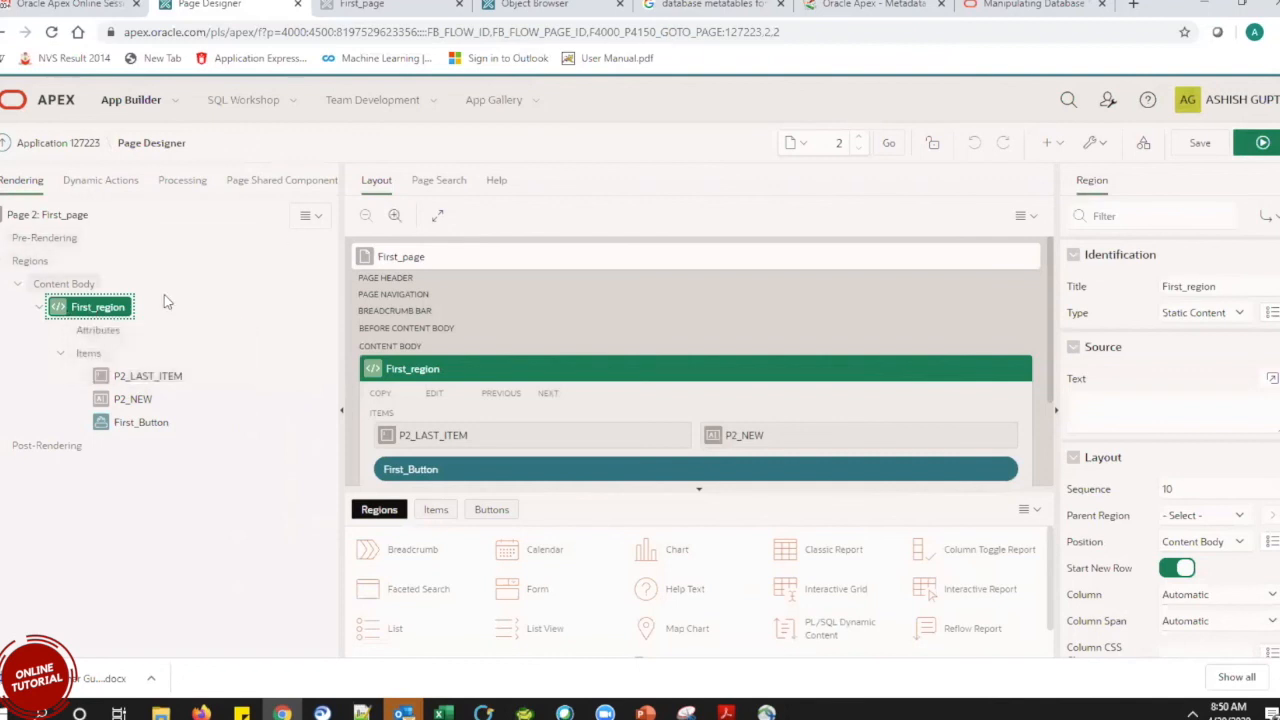
left_click(162, 378)
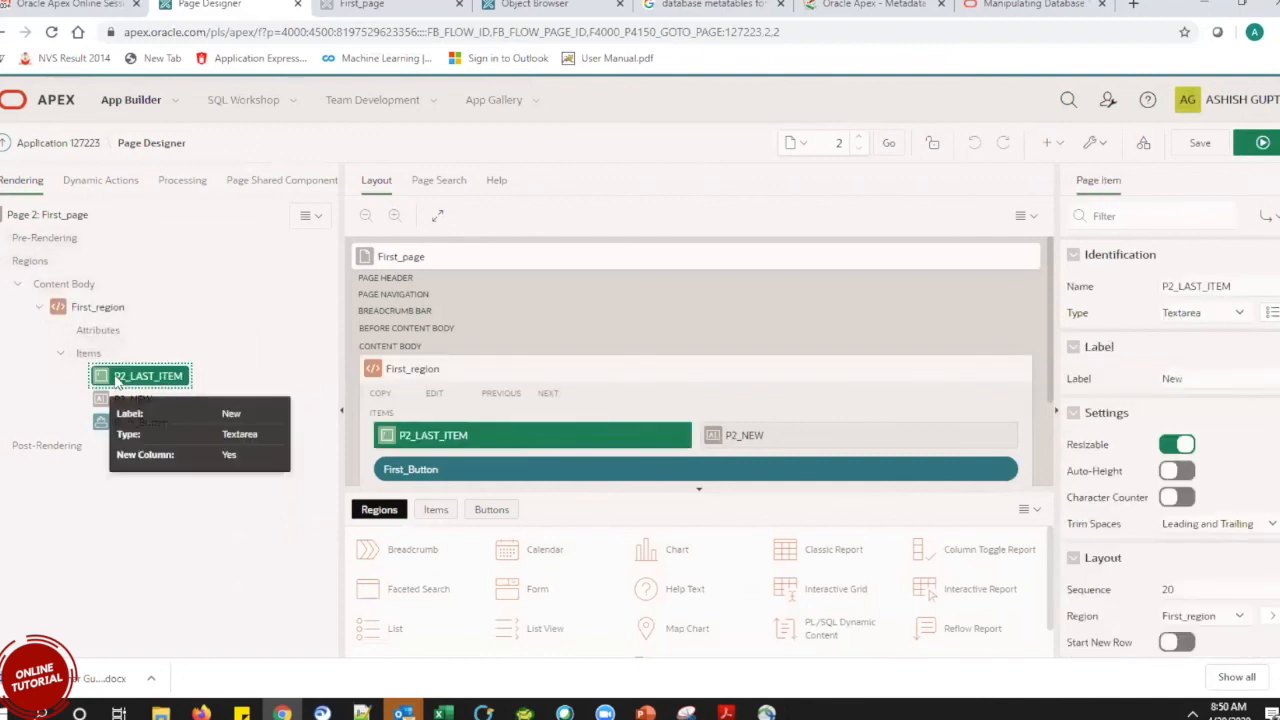
left_click(1207, 317)
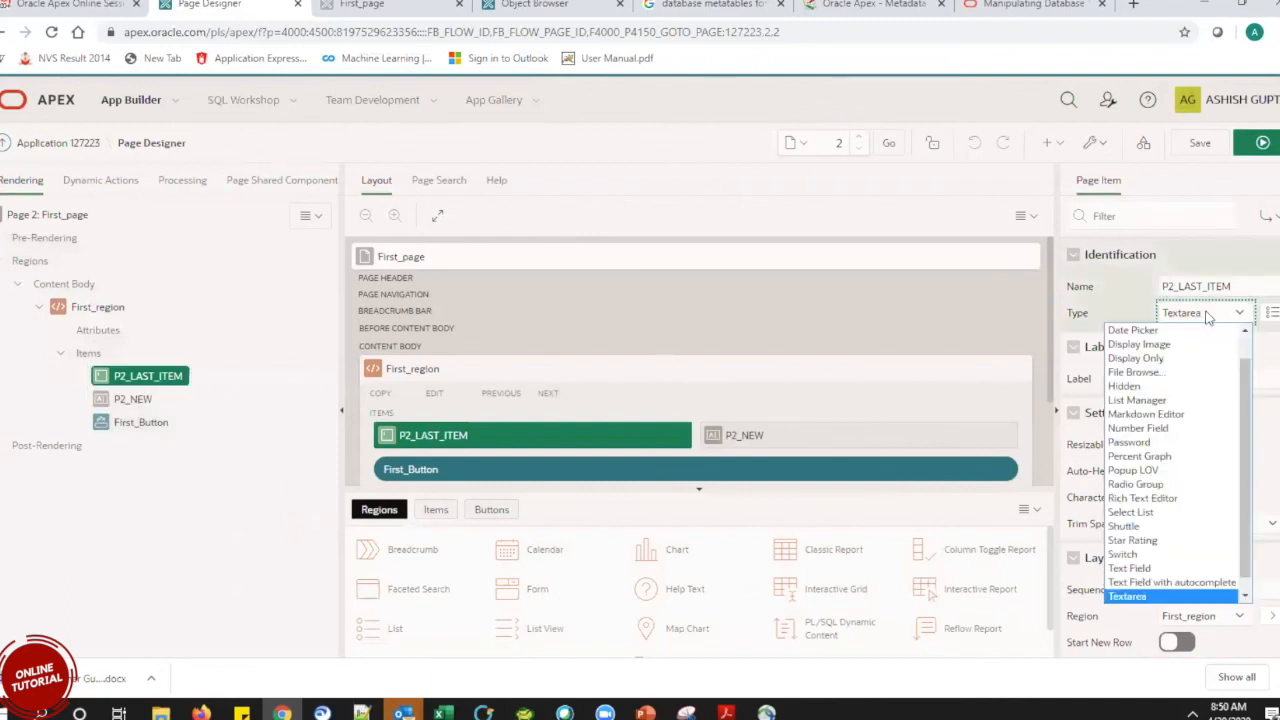
left_click(1207, 317)
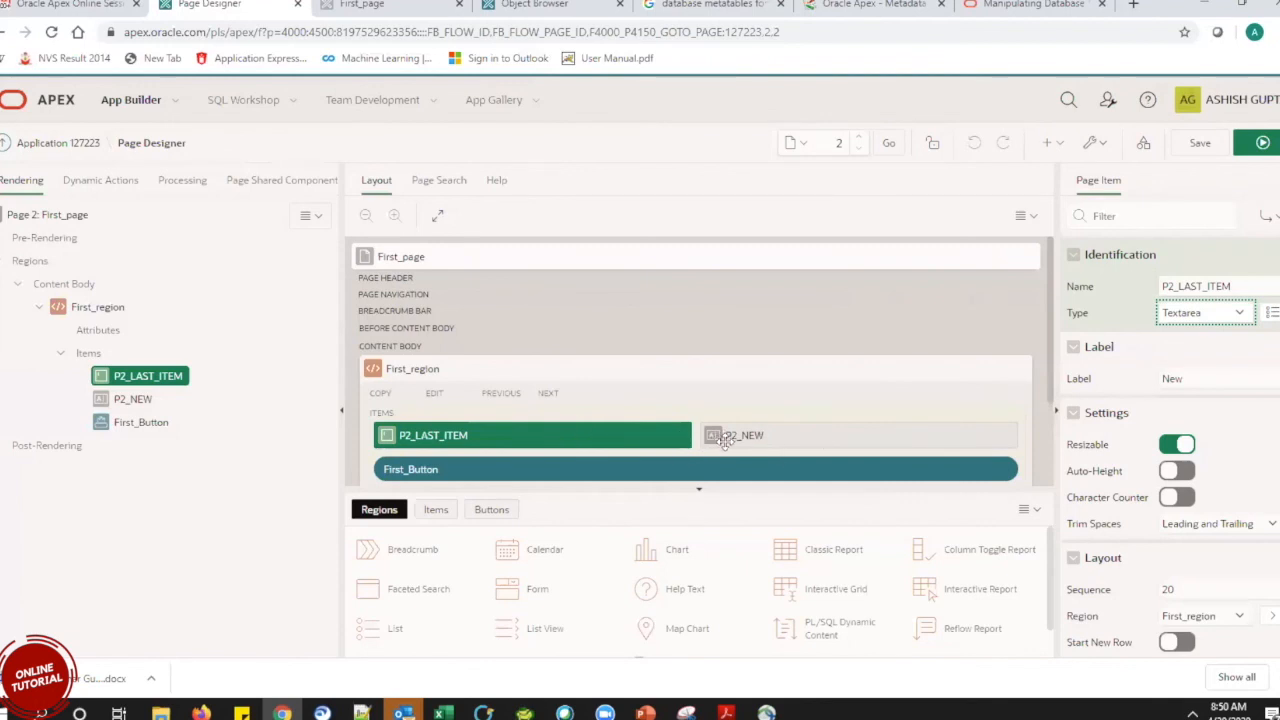
mouse_move(728, 441)
left_click(385, 5)
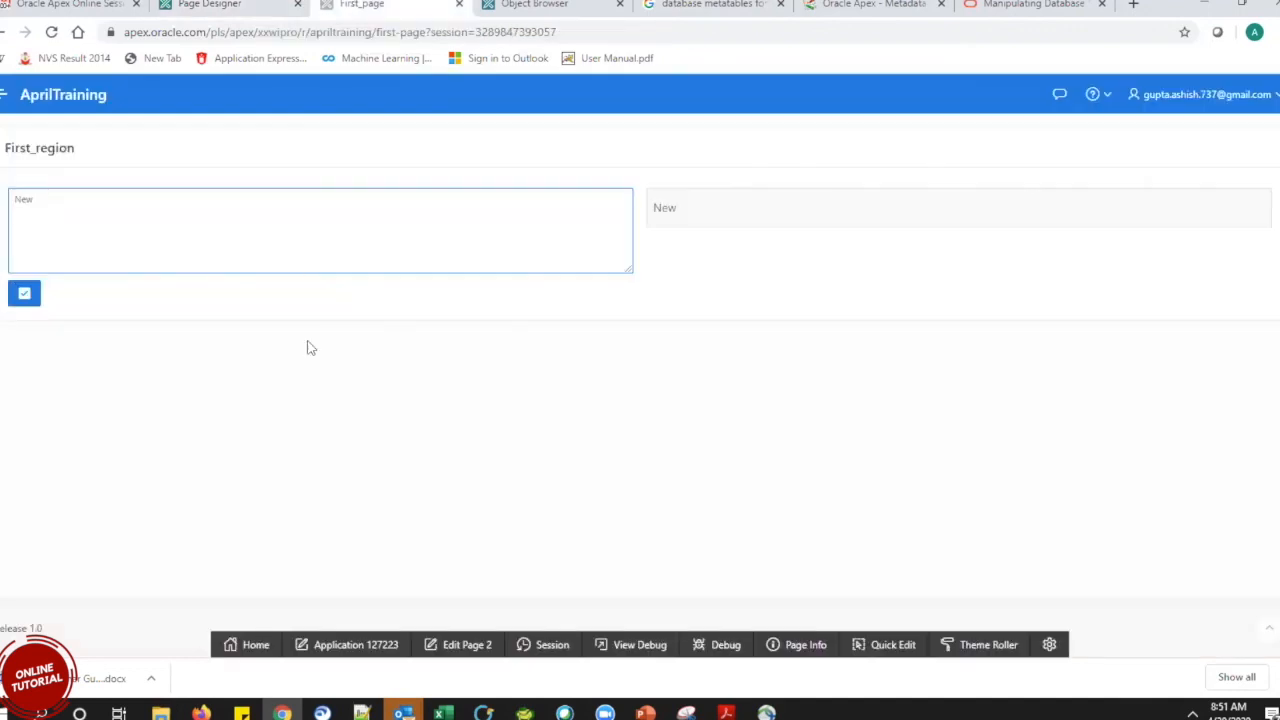
Back in Page Designer, create a new region under Content Body, below First_region.
key("ctrl+shift+Tab")
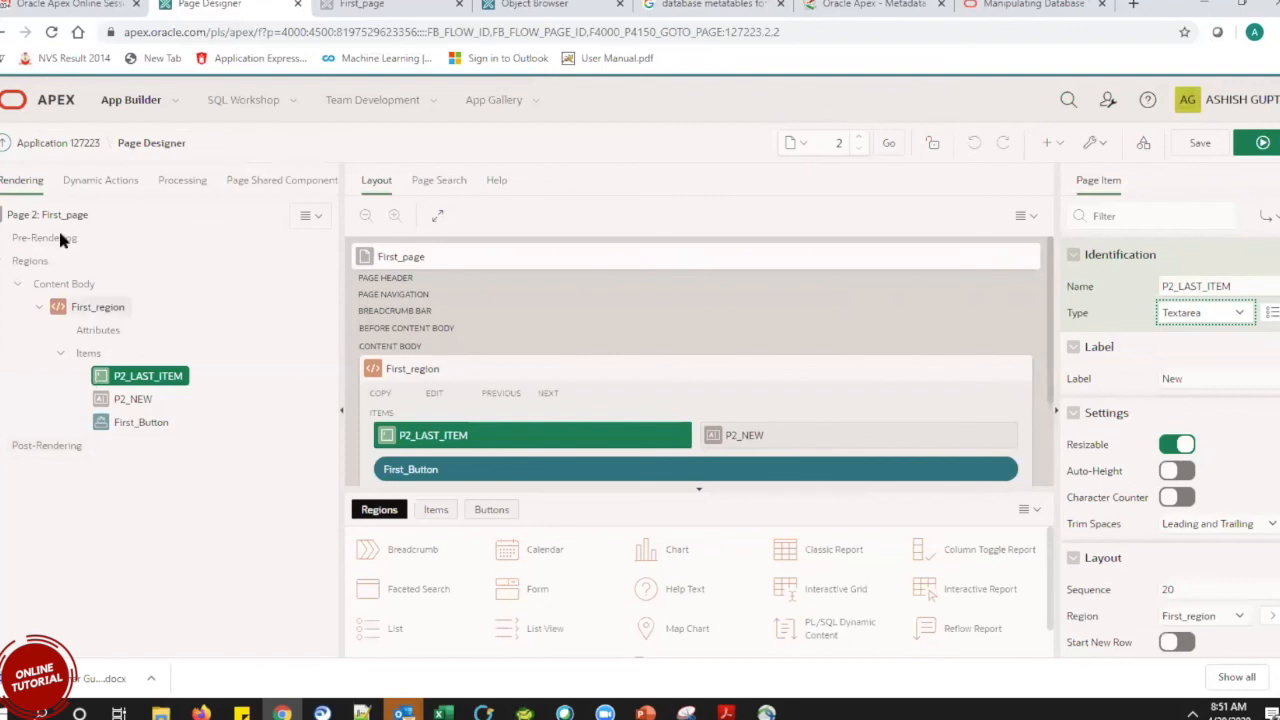
left_click(103, 316)
right_click(103, 316)
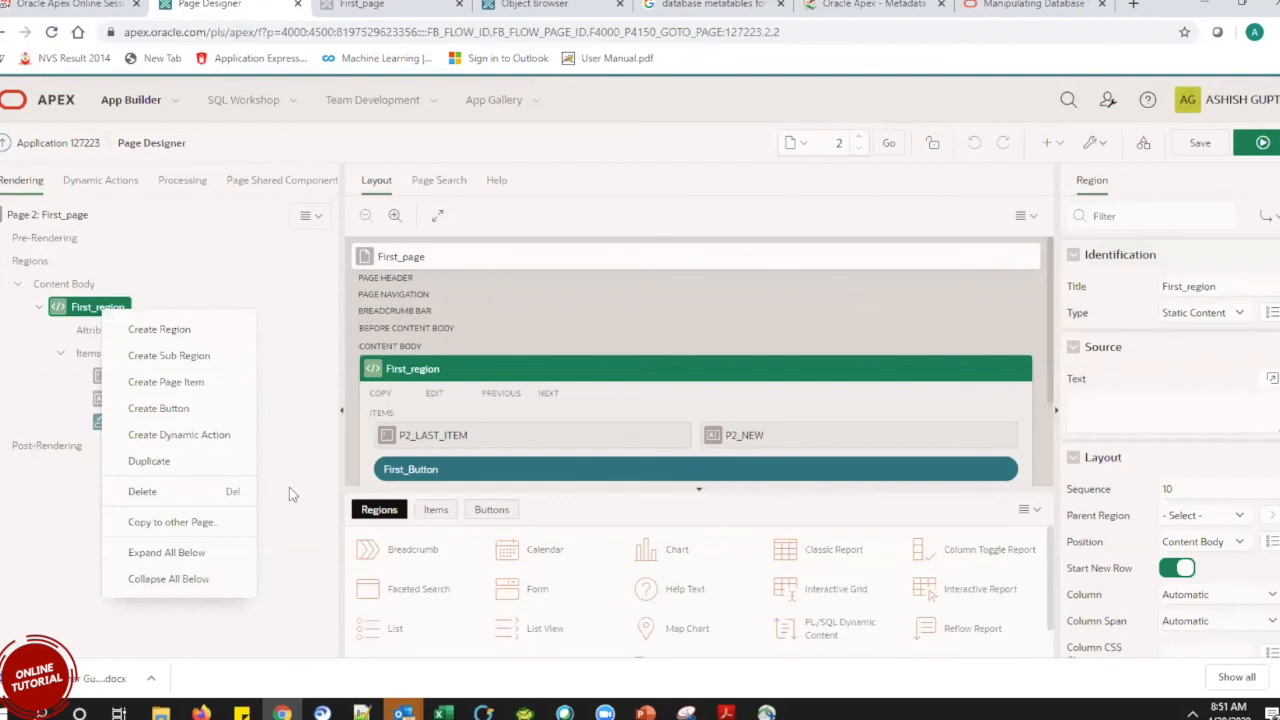
left_click(252, 622)
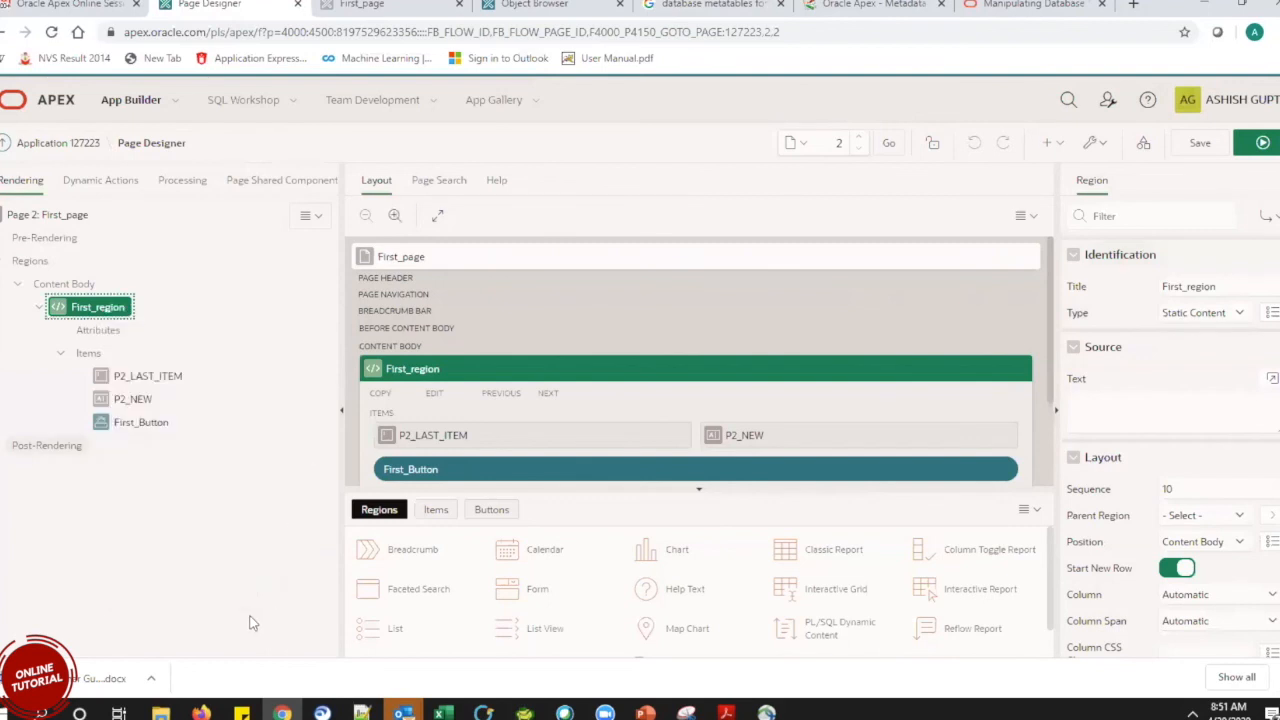
right_click(110, 310)
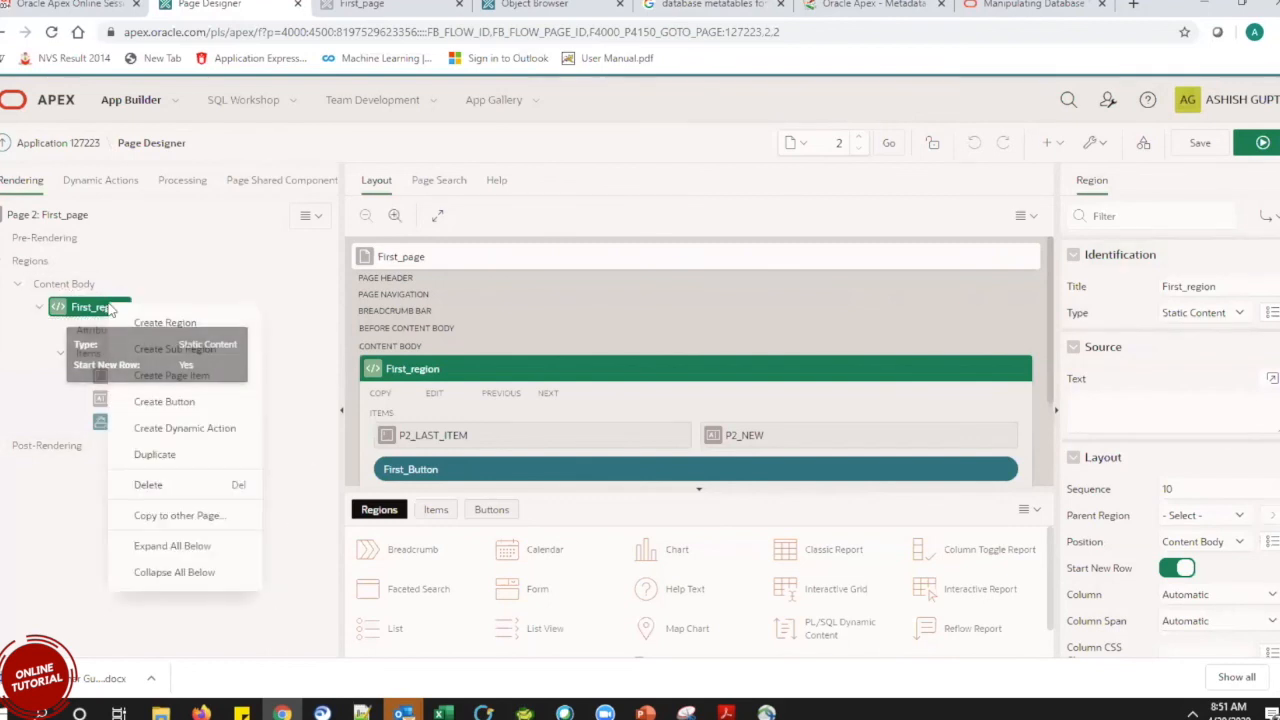
left_click(165, 326)
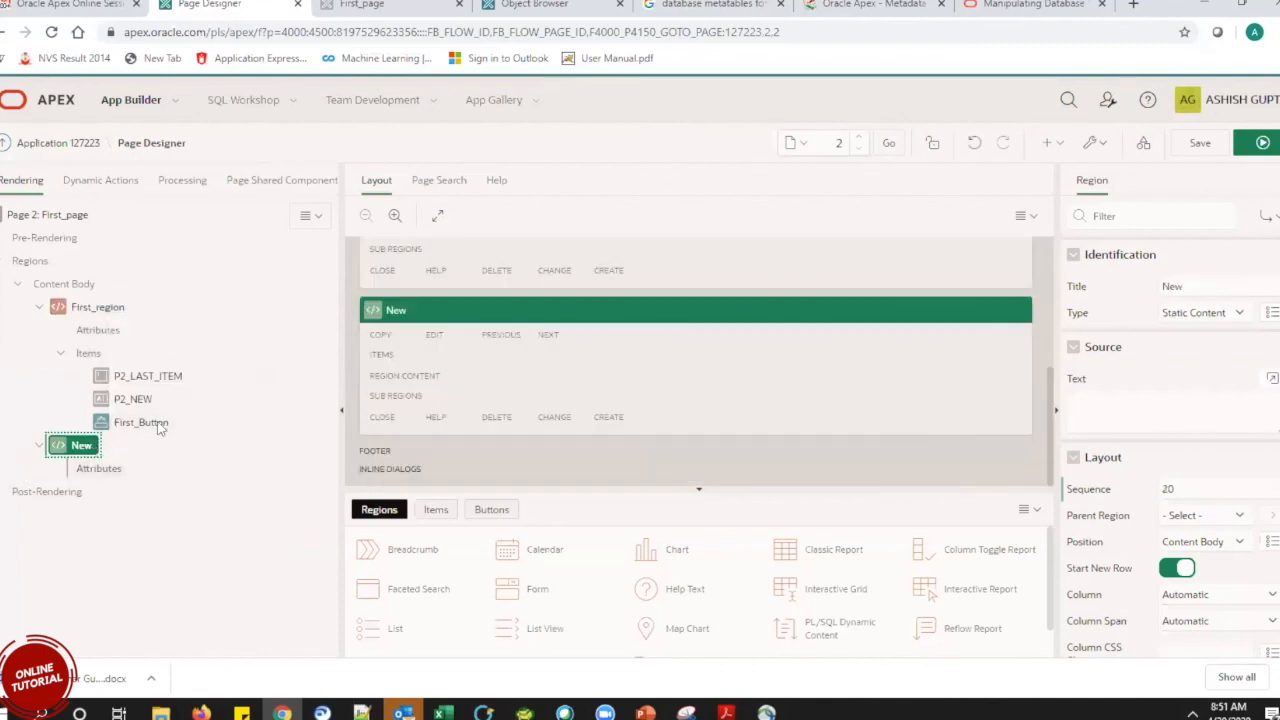
Title the new region second_region and save the page.
left_click(1191, 285)
key("BackSpace")
key("BackSpace")
key("BackSpace")
type("second region")
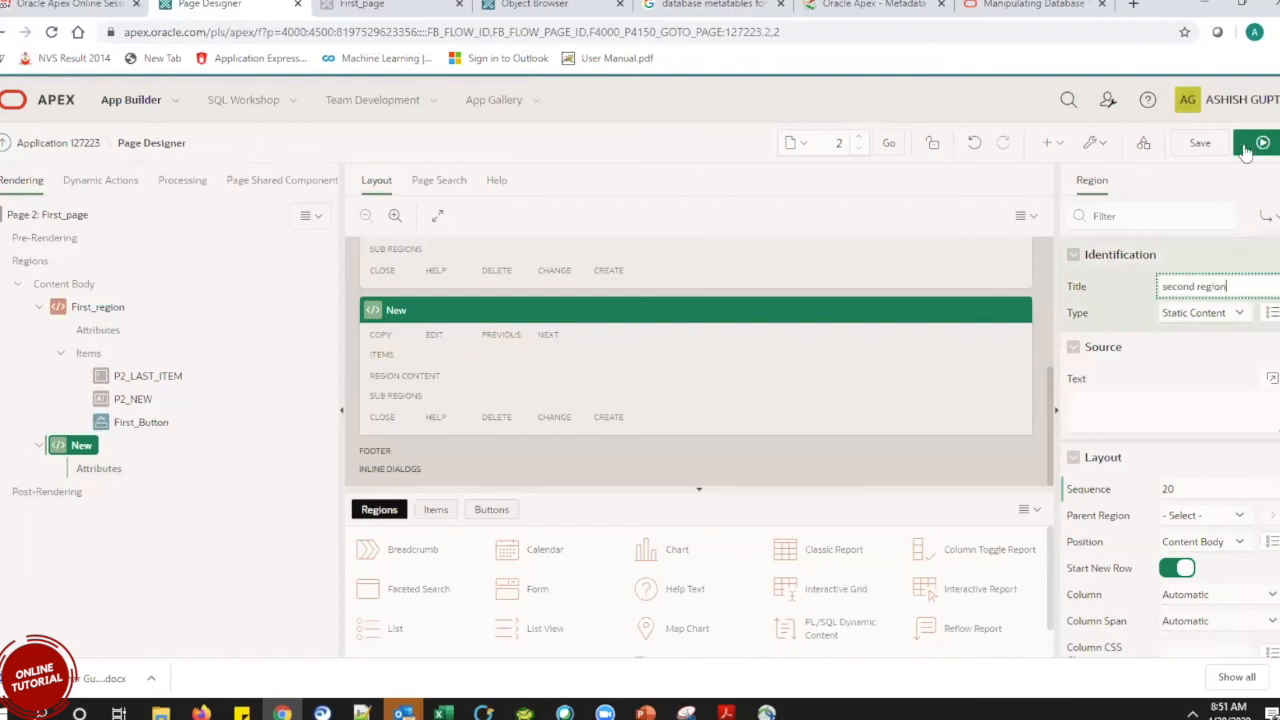
left_click(1198, 286)
key("BackSpace")
type("_")
left_click(1200, 143)
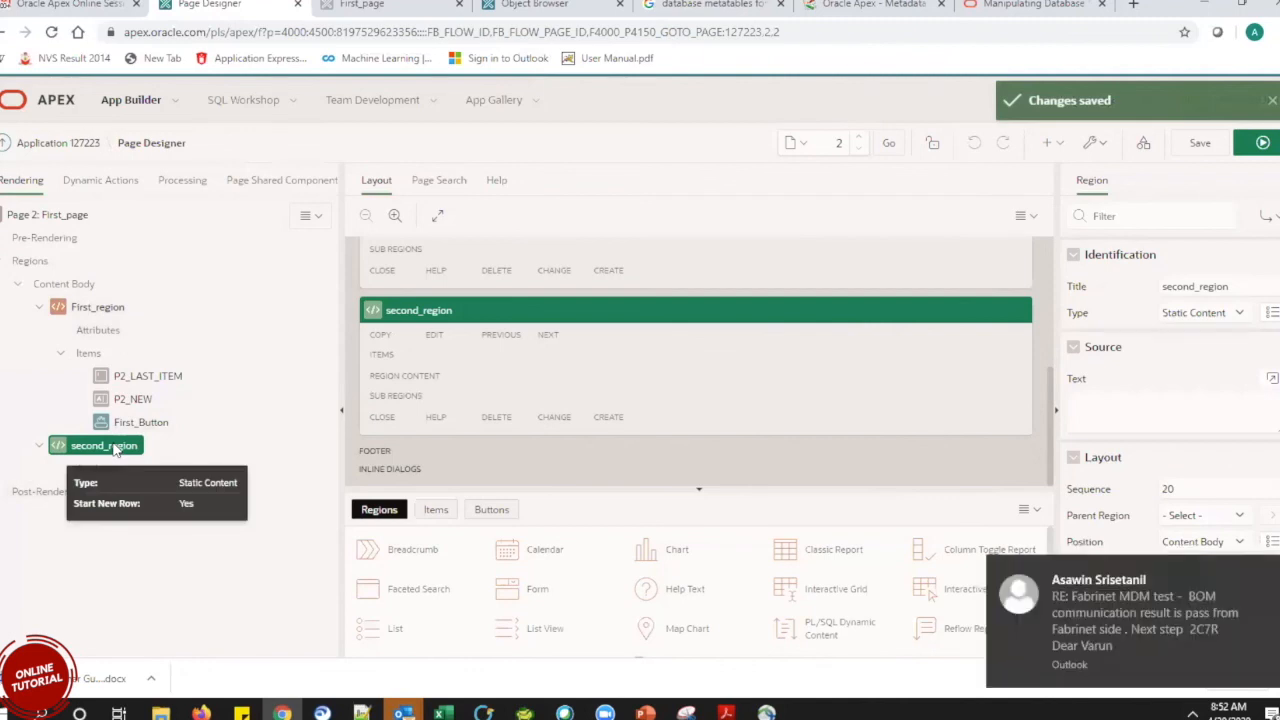
Add a page item named SECOND_REGION to second_region and save the page.
right_click(115, 449)
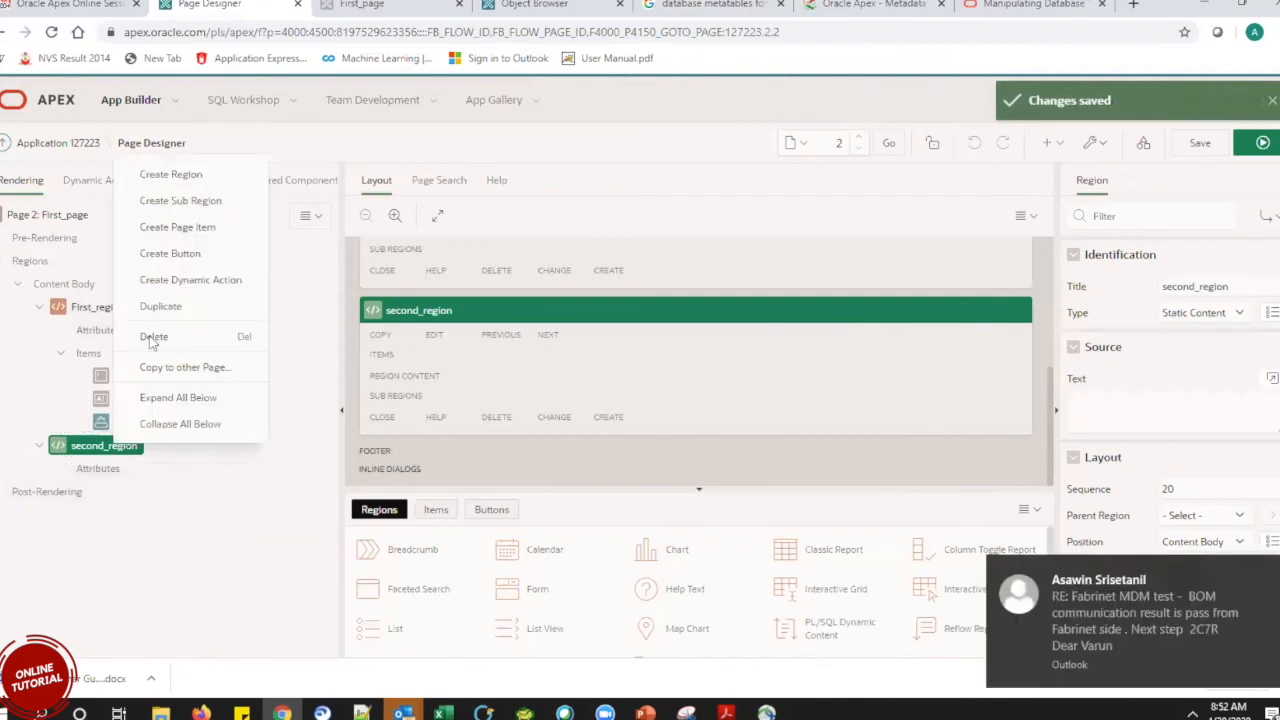
left_click(177, 228)
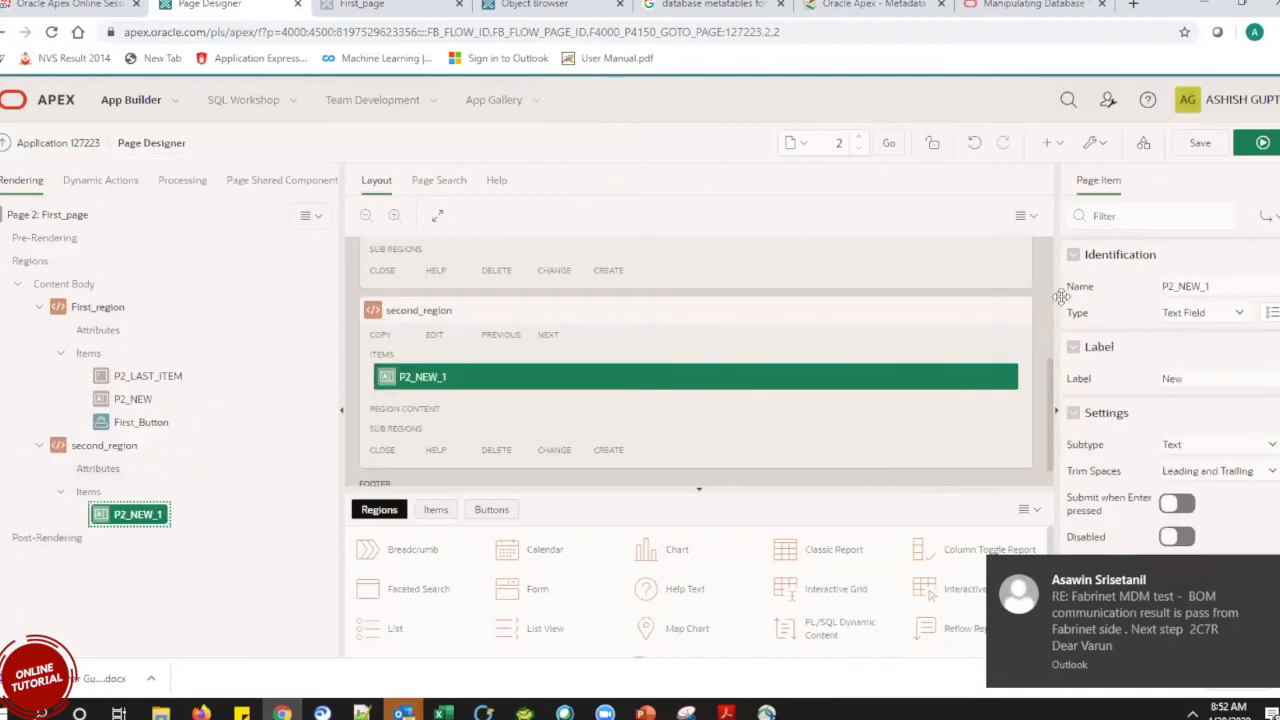
left_click_drag(1220, 284, 1118, 284)
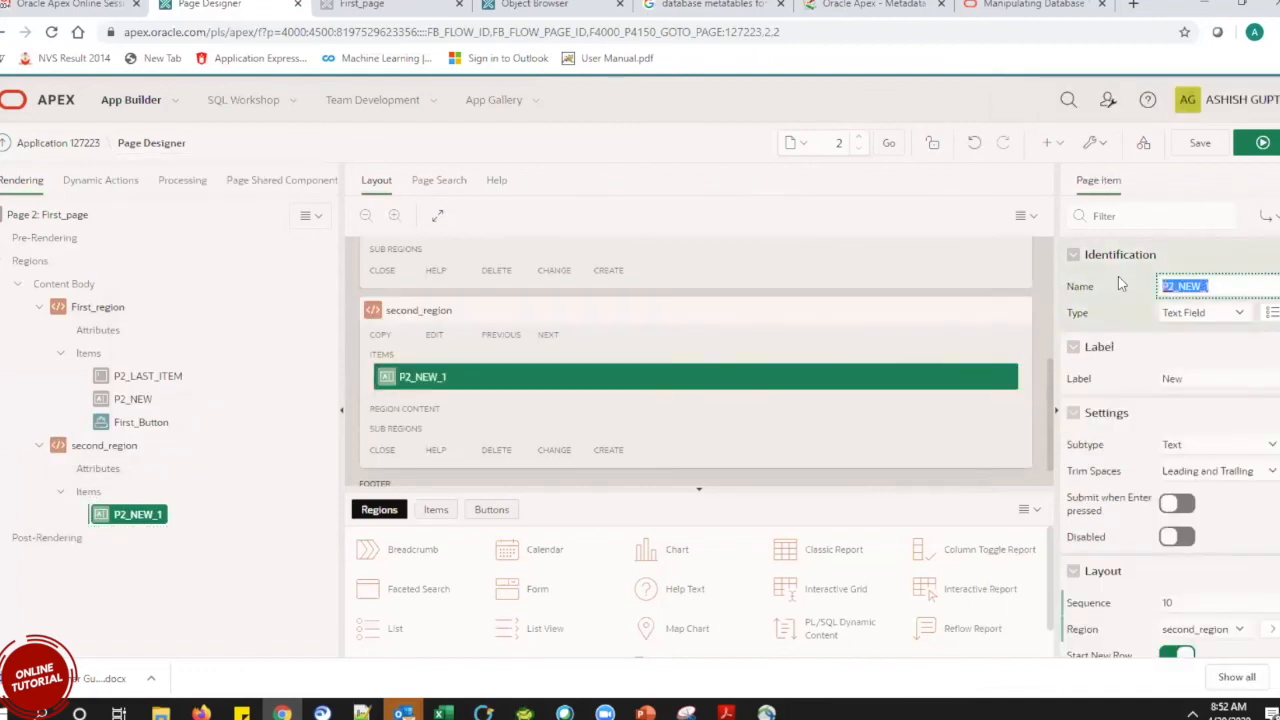
type("SECOND_REGION")
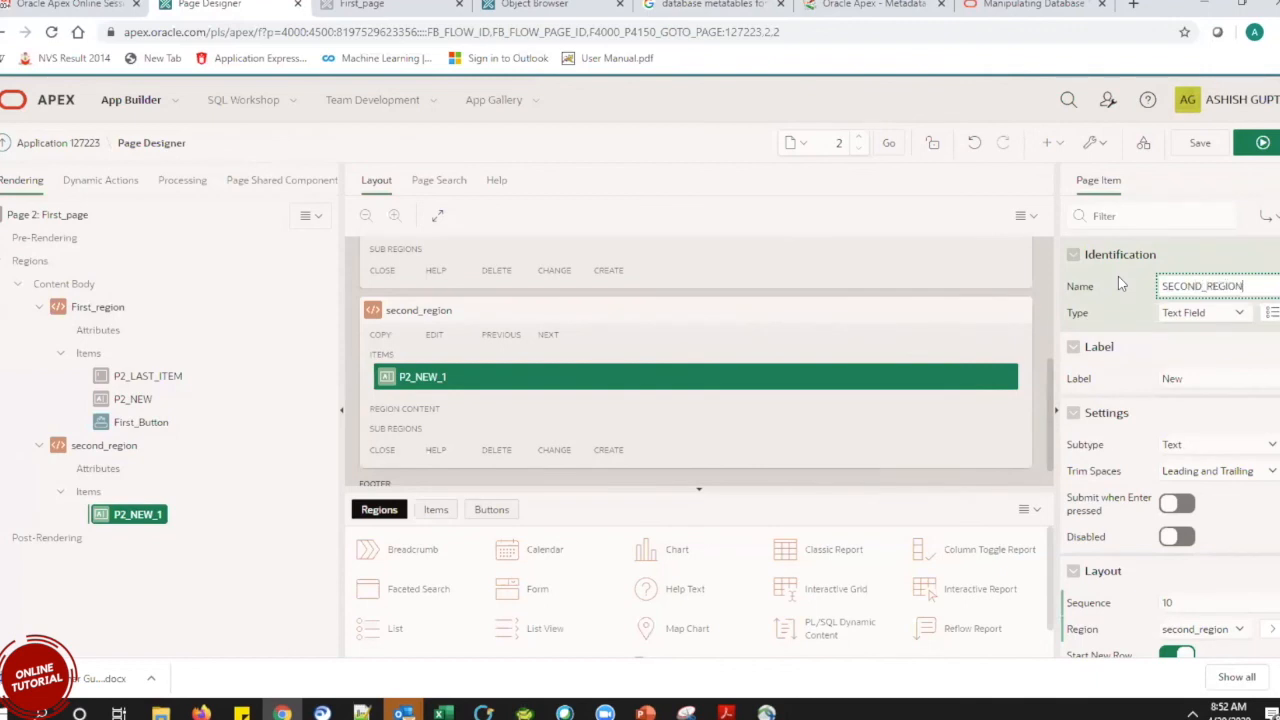
left_click(1200, 143)
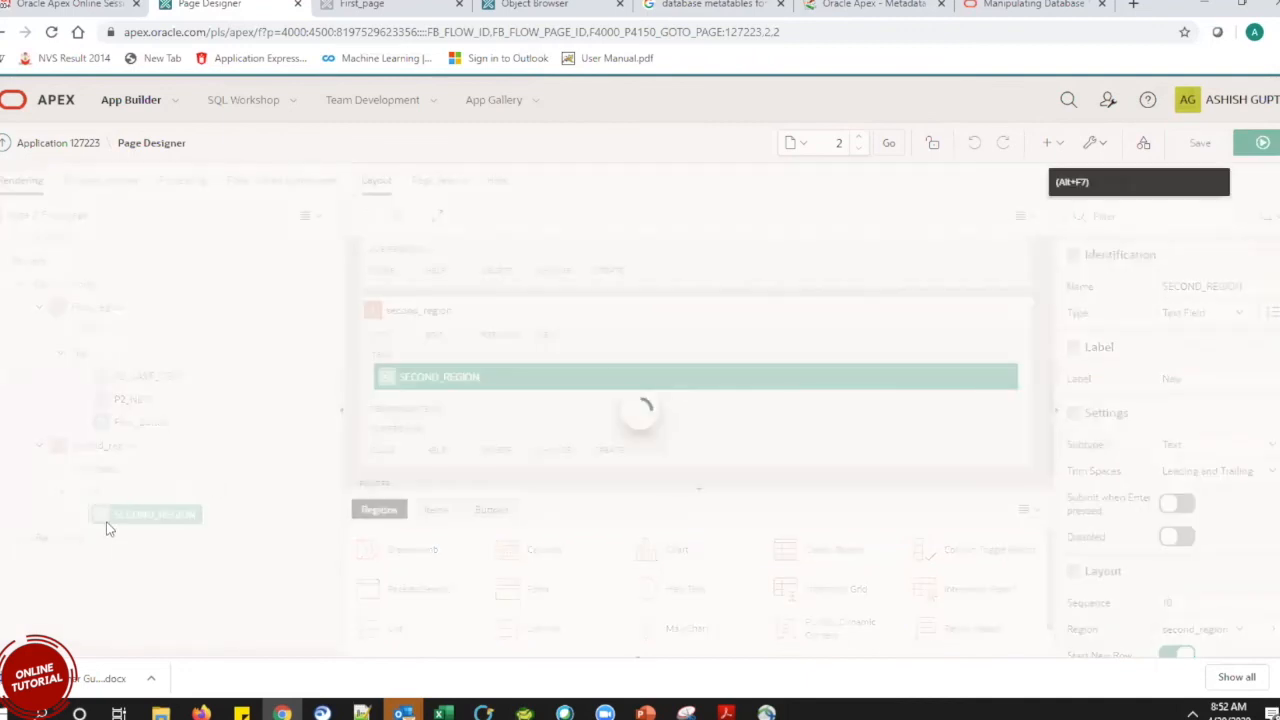
Add another page item named SECOND_REGION_2 to second_region, and save and run the page.
right_click(130, 516)
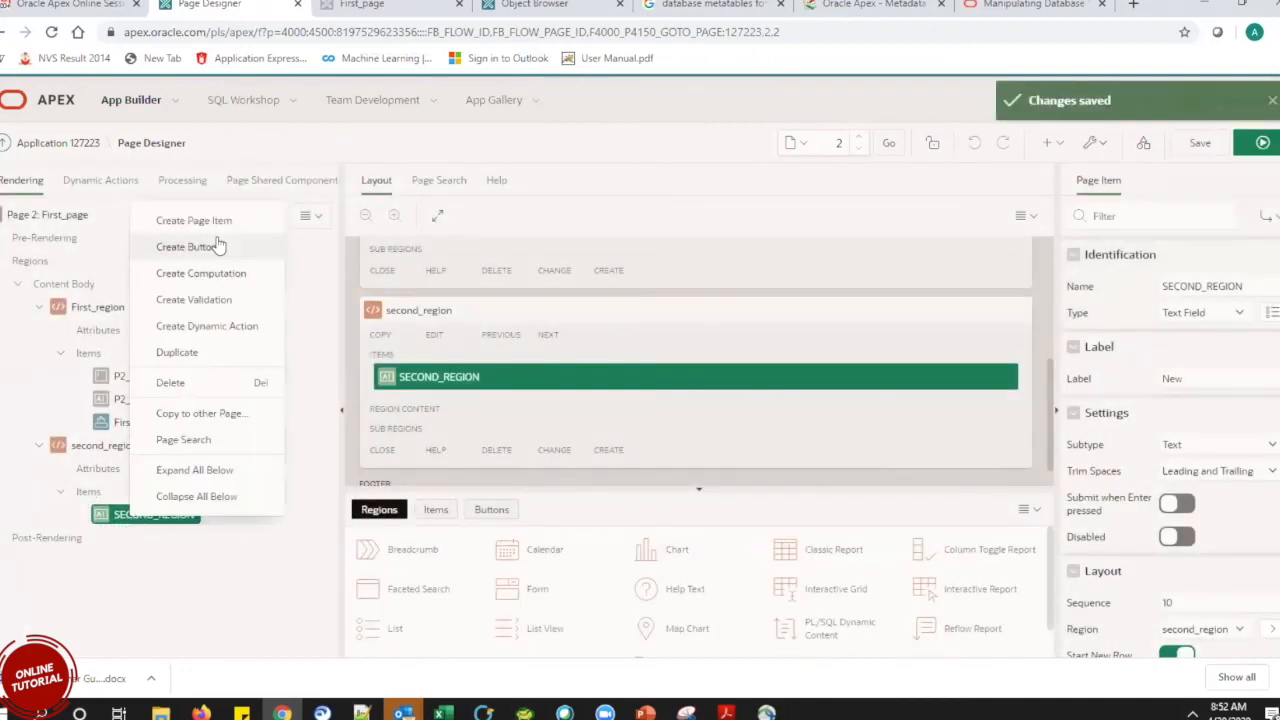
left_click(195, 221)
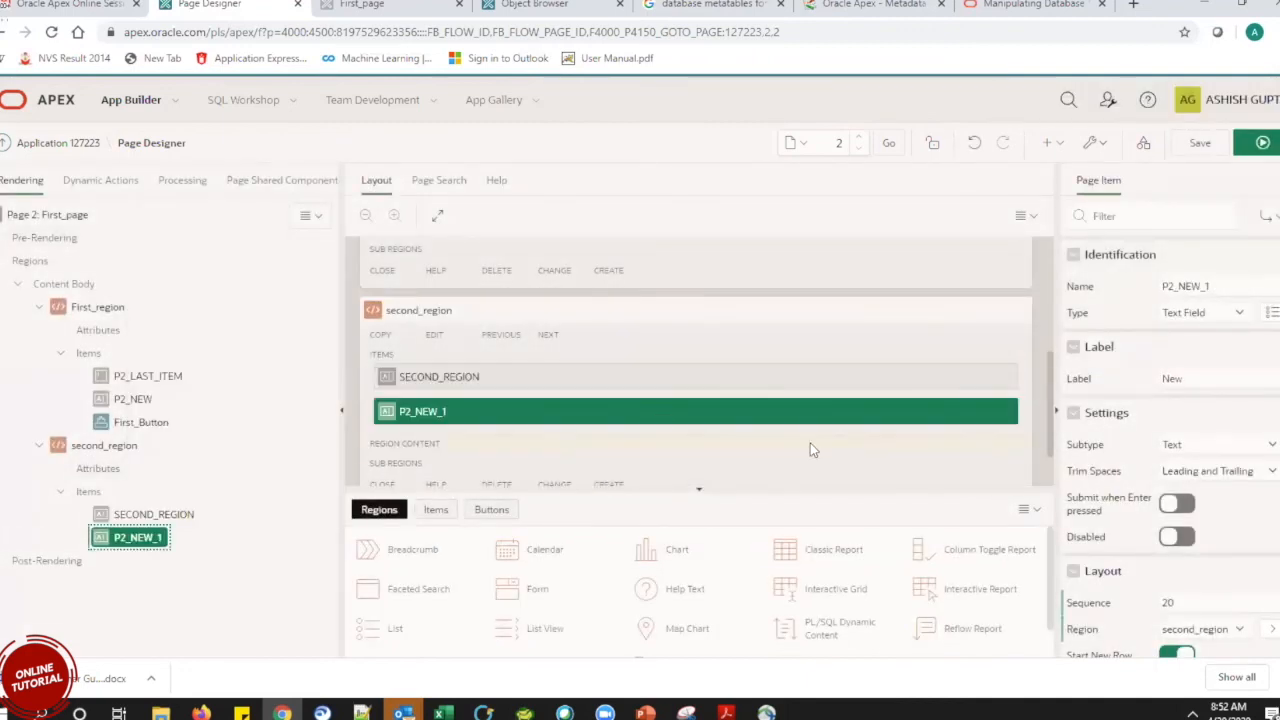
left_click(1093, 287)
type("SEC")
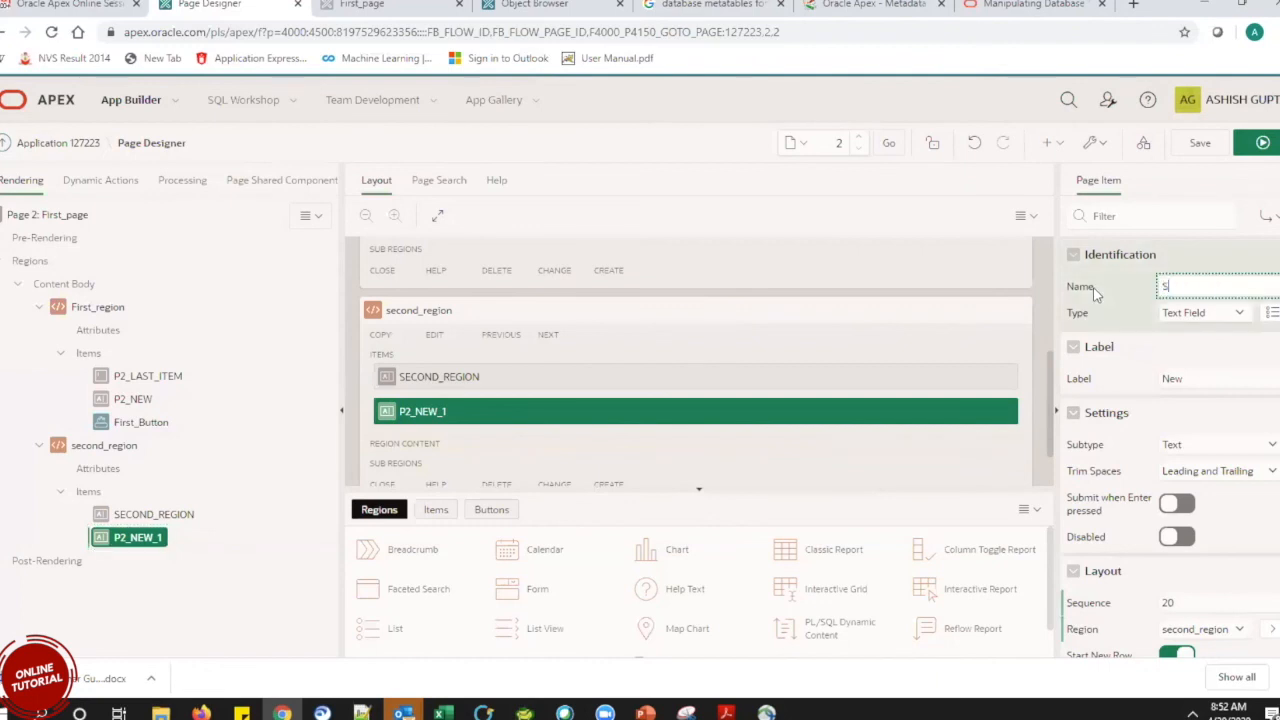
type("OND")
key("BackSpace")
type("D_REGION_2")
left_click(1258, 143)
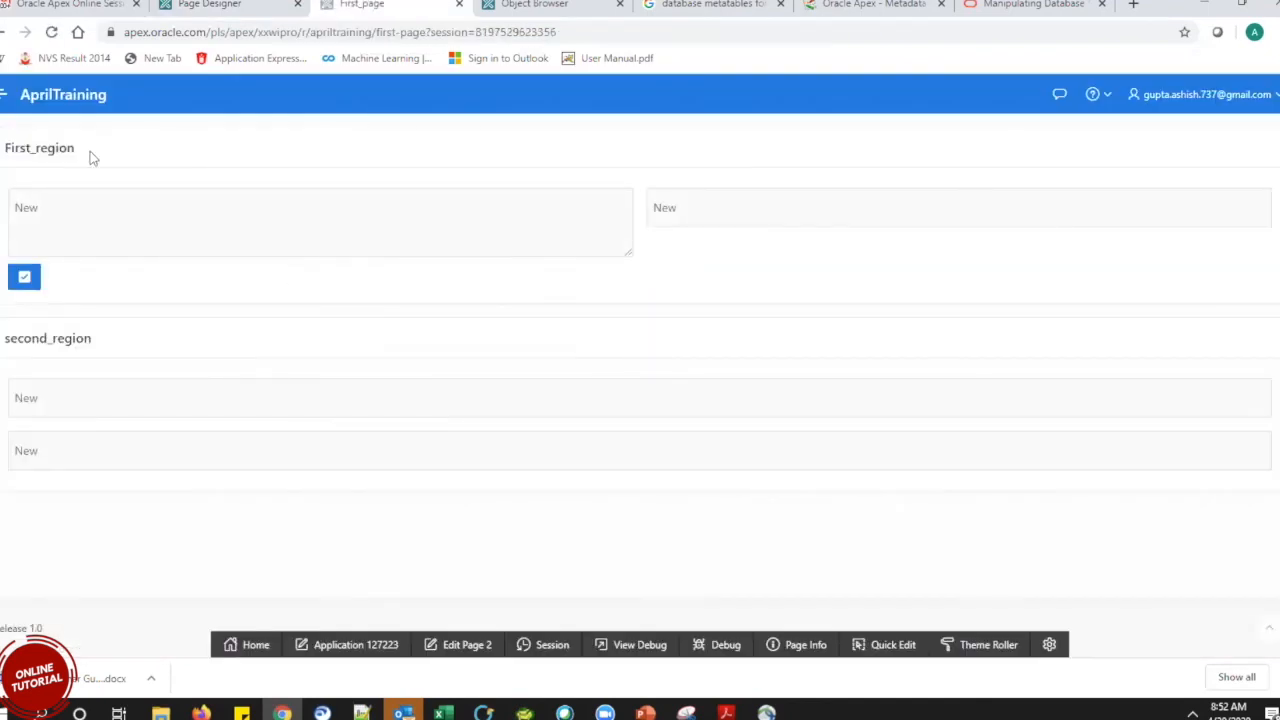
Check the First_region and second_region headings and their arrangement on the running page.
double_click(40, 147)
double_click(60, 338)
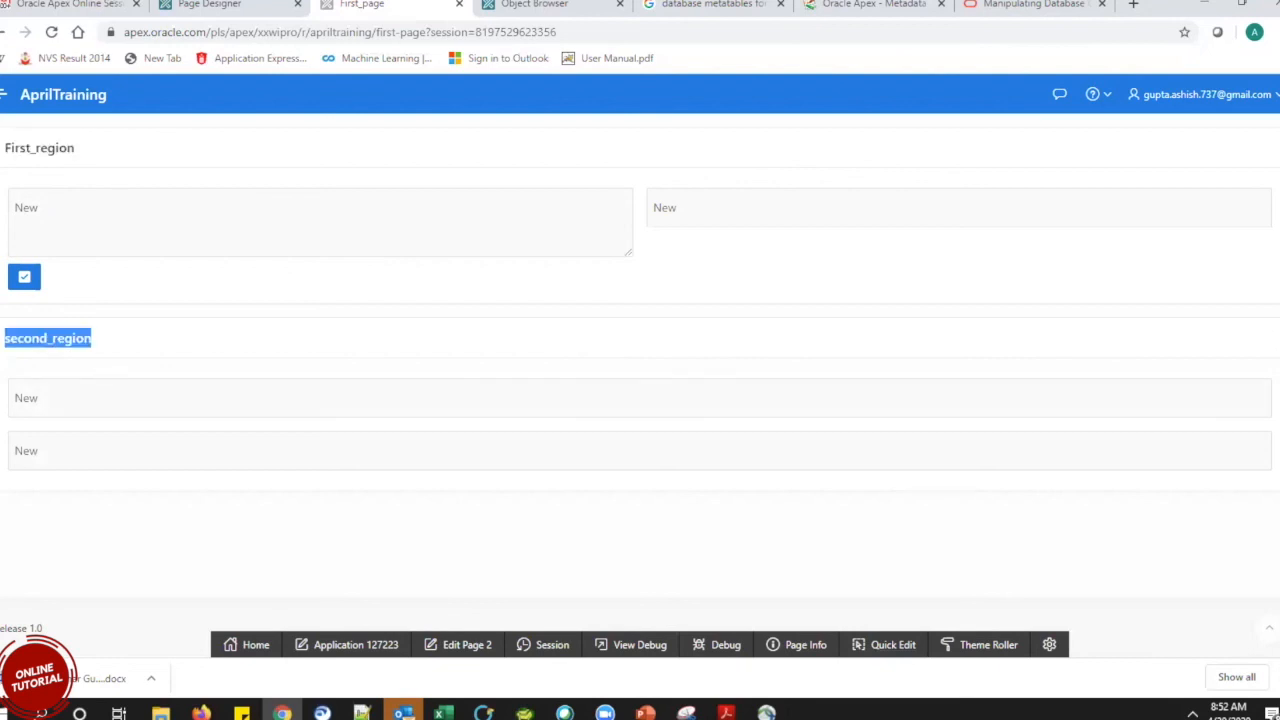
left_click(164, 349)
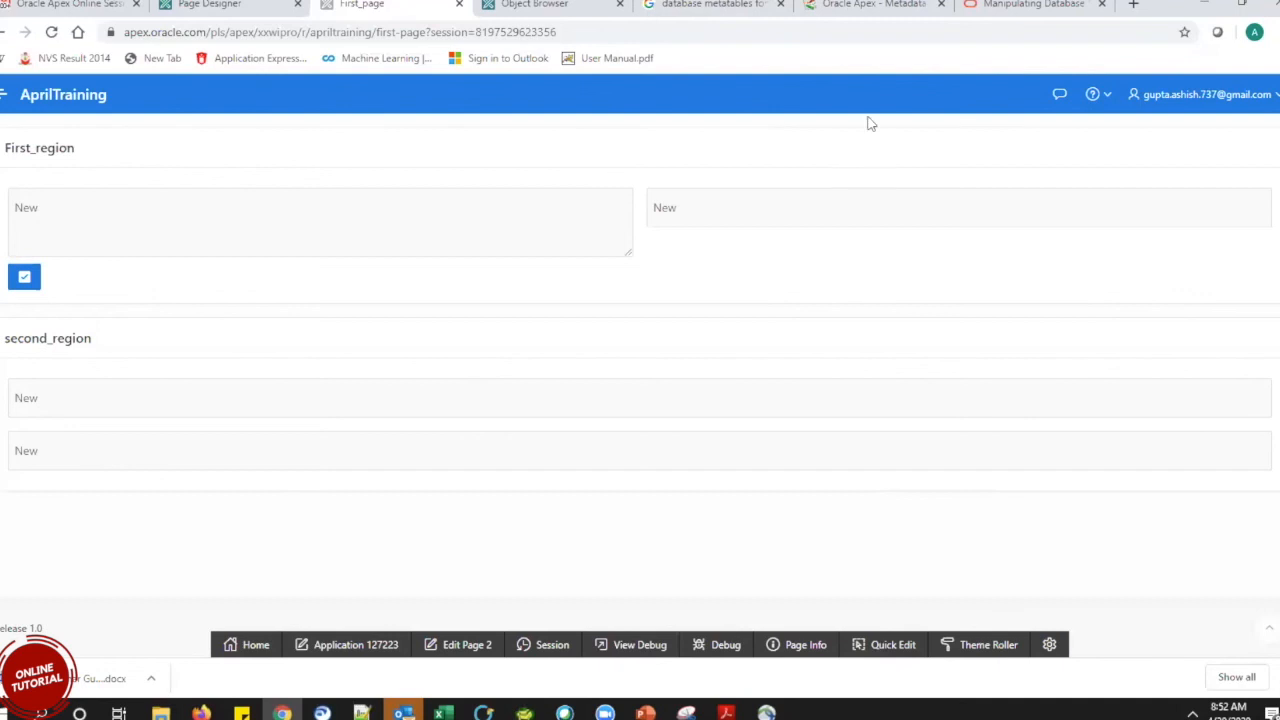
Return to Page Designer and enlarge the layout area downward so both regions can be seen together.
left_click(251, 4)
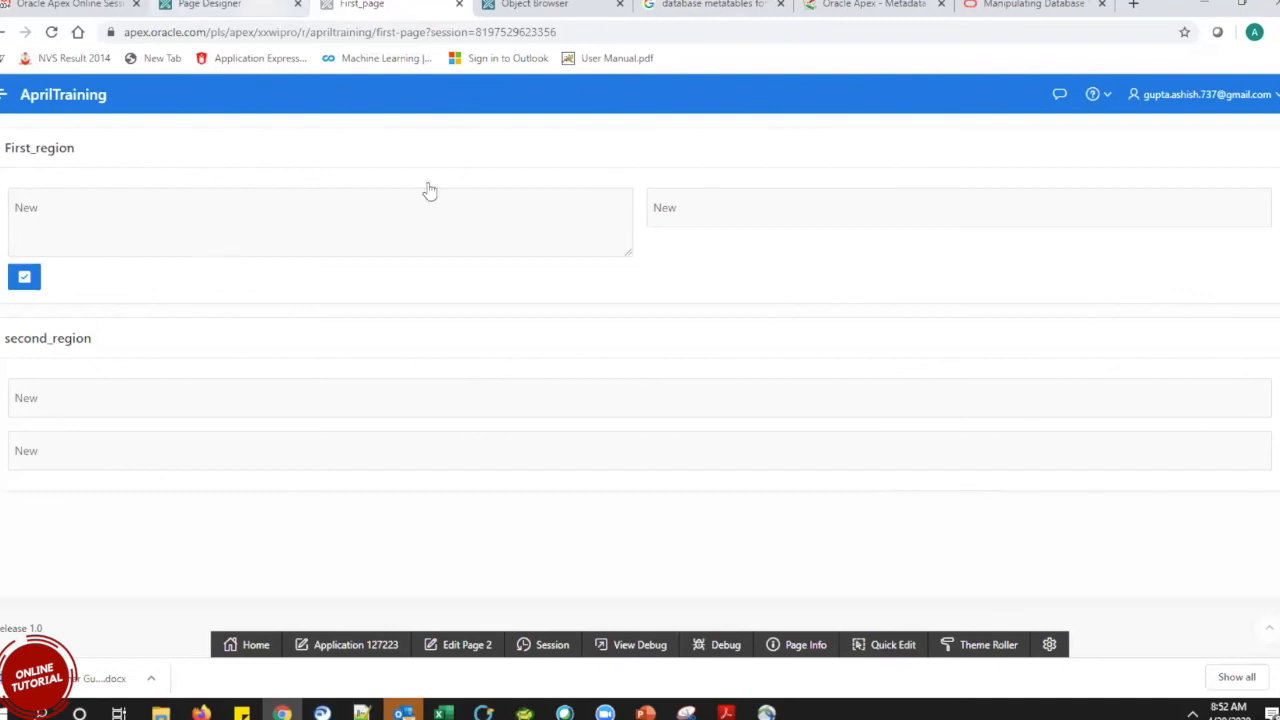
left_click_drag(1050, 396, 1050, 362)
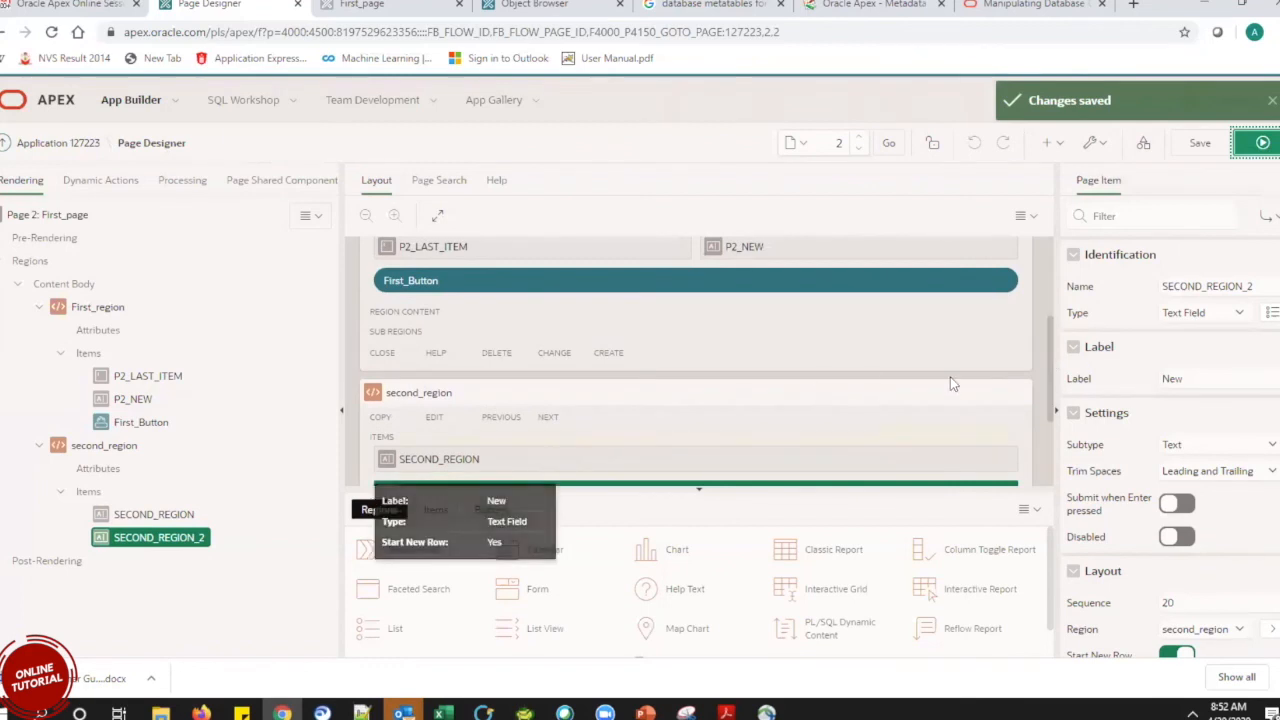
left_click_drag(1053, 366, 1042, 318)
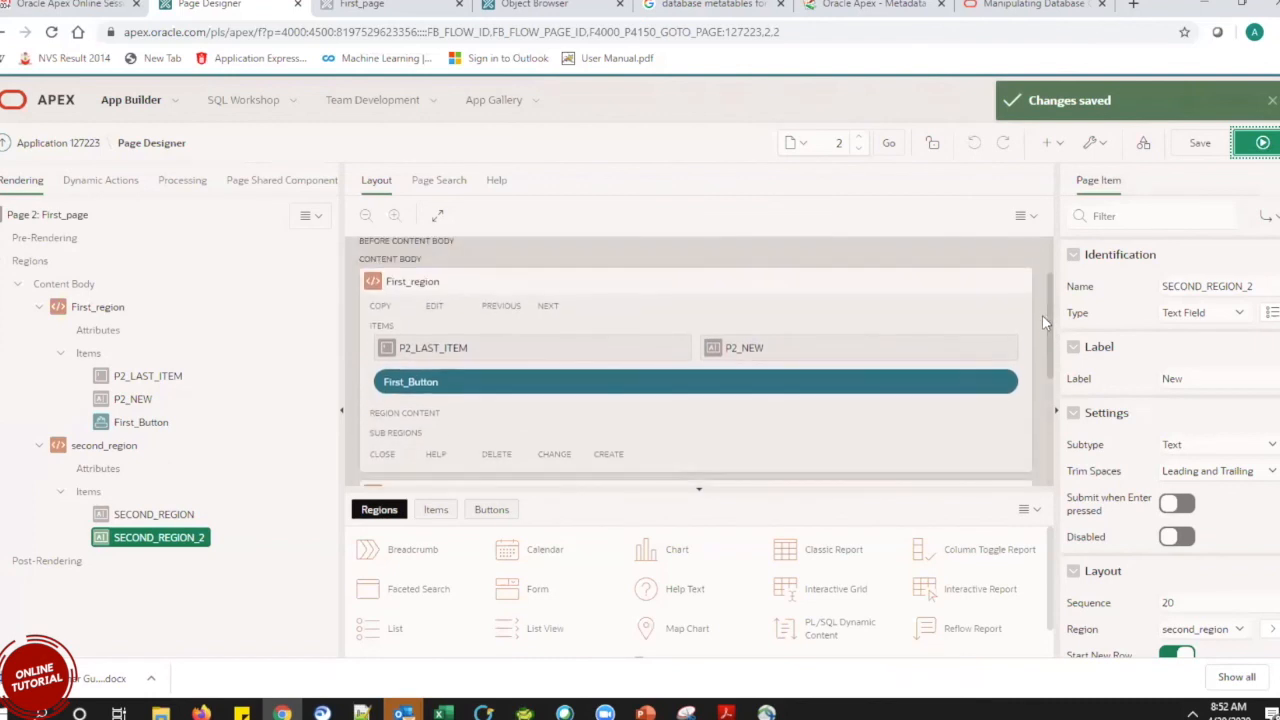
left_click(1037, 513)
left_click(1040, 516)
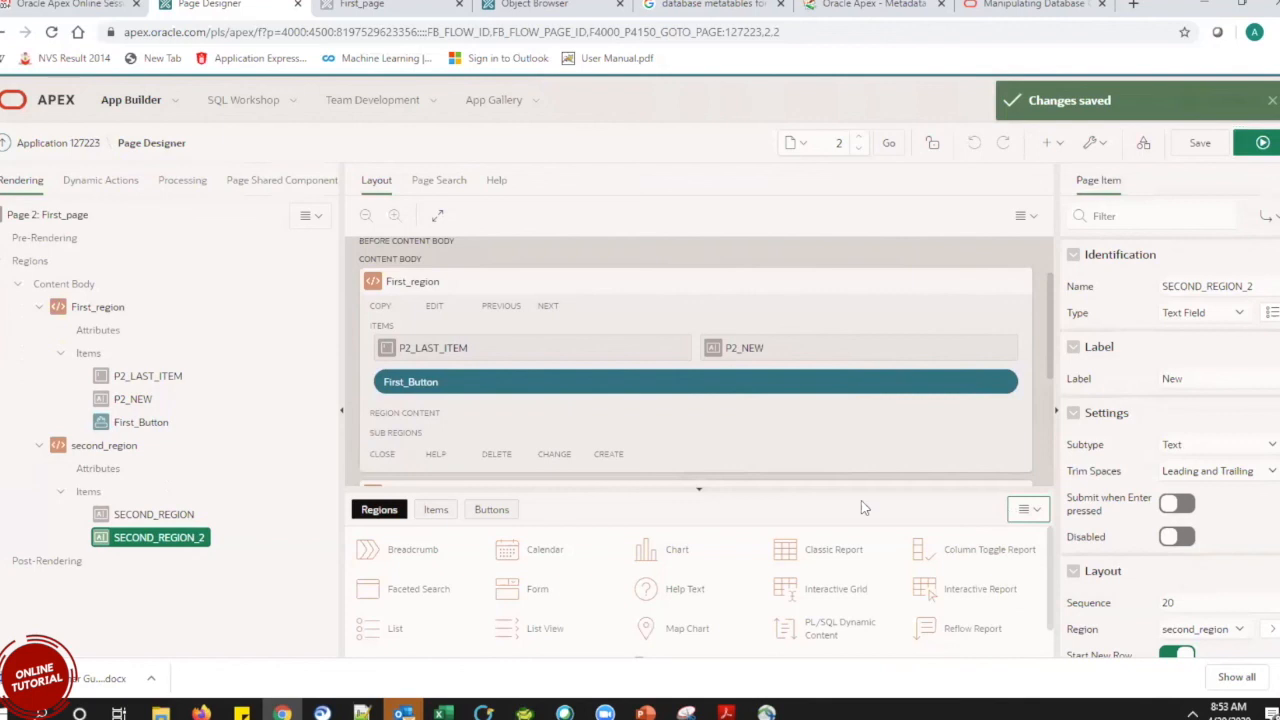
left_click_drag(838, 488, 835, 655)
Move second_region in the layout to the right of First_region, and save and run the page.
left_click_drag(583, 560, 643, 548)
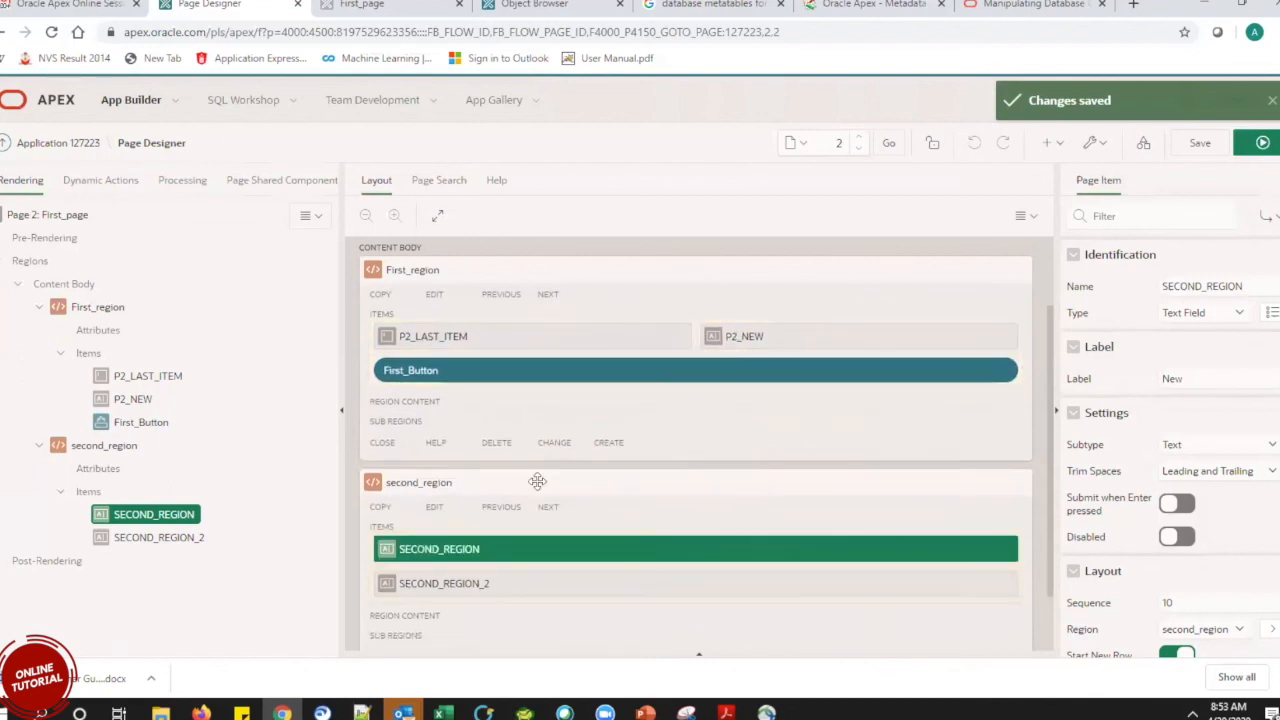
left_click_drag(745, 458, 1029, 368)
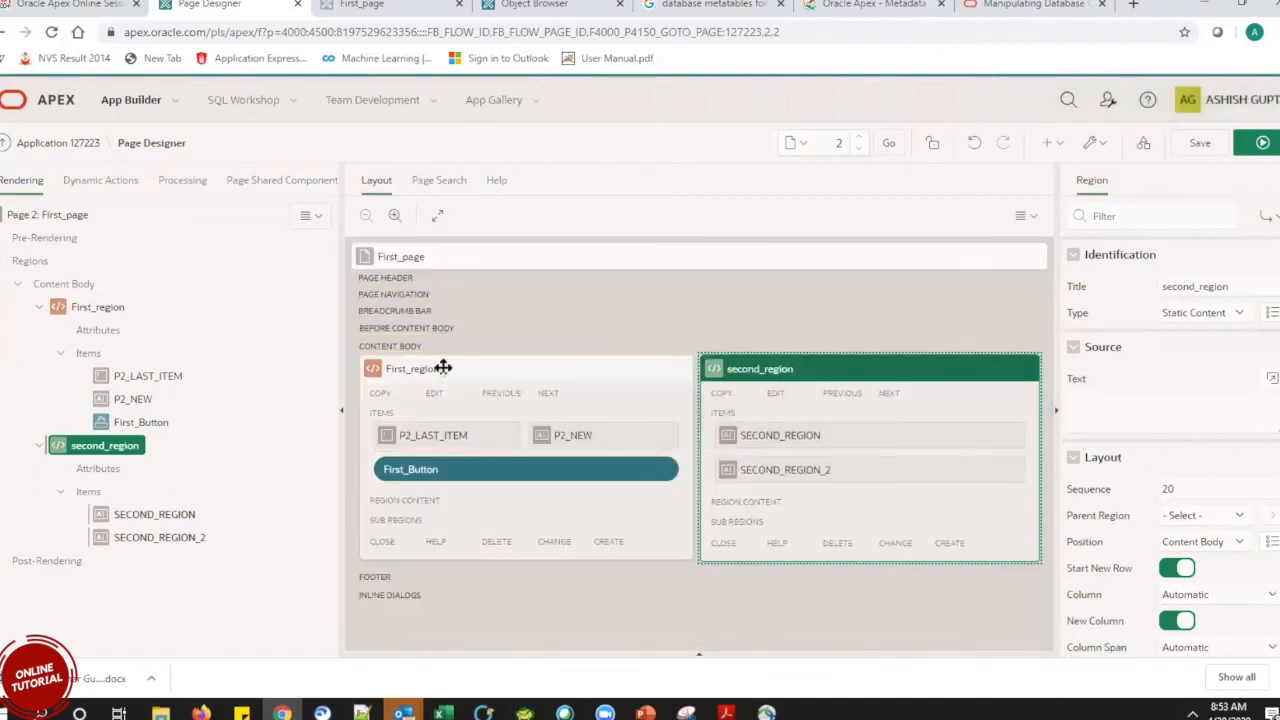
left_click(1200, 143)
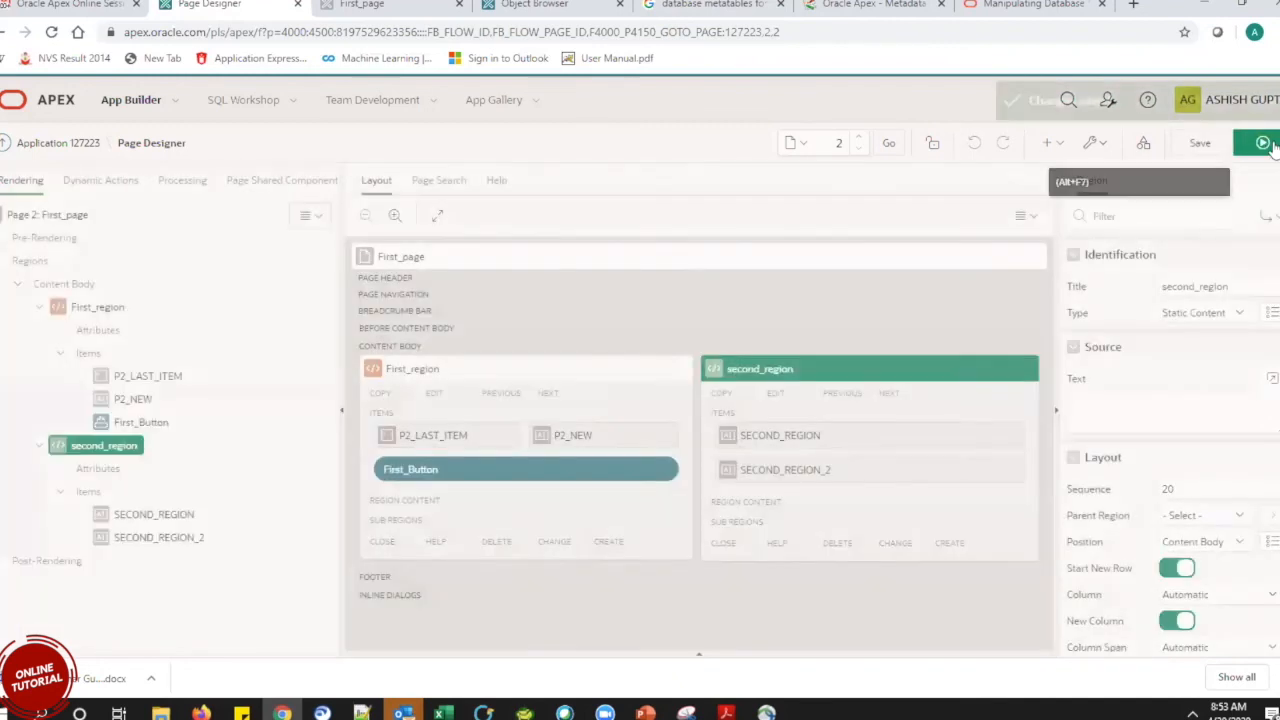
left_click(1262, 142)
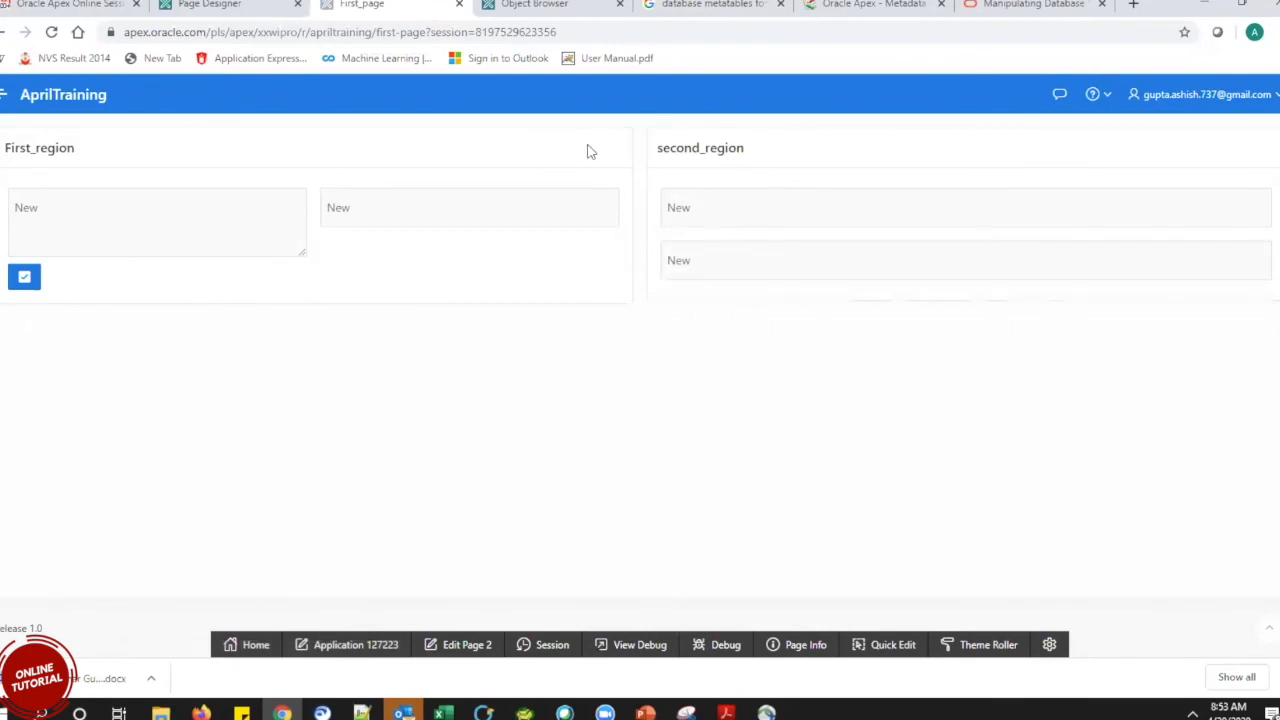
Examine the side-by-side placement of First_region and second_region on the running page, and return to Page Designer.
double_click(81, 145)
left_click_drag(772, 158, 708, 152)
left_click(668, 404)
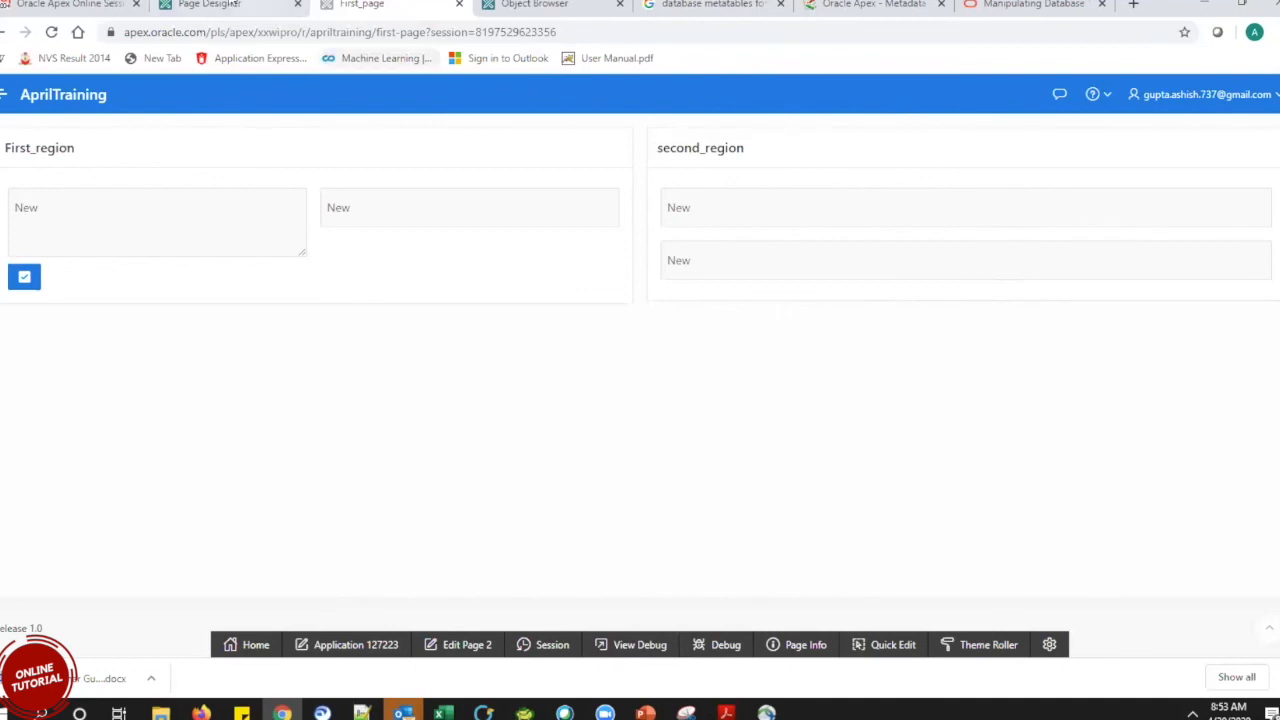
key("ctrl+shift+Tab")
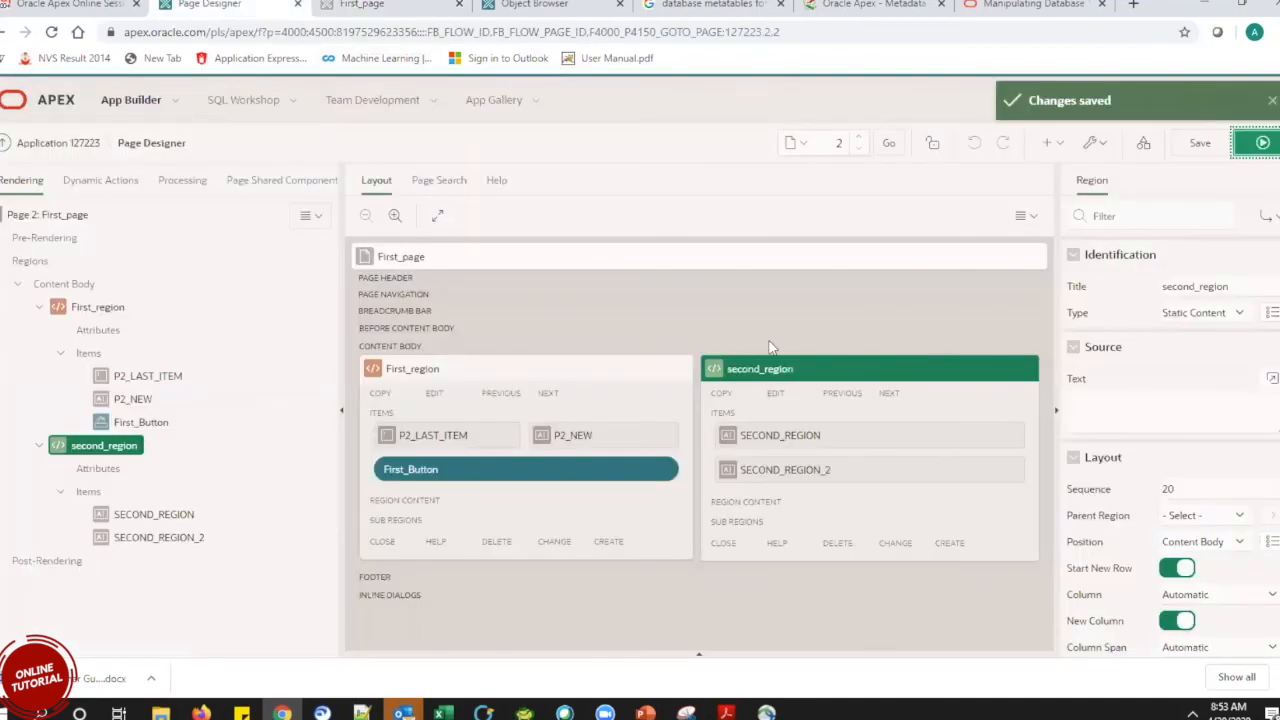